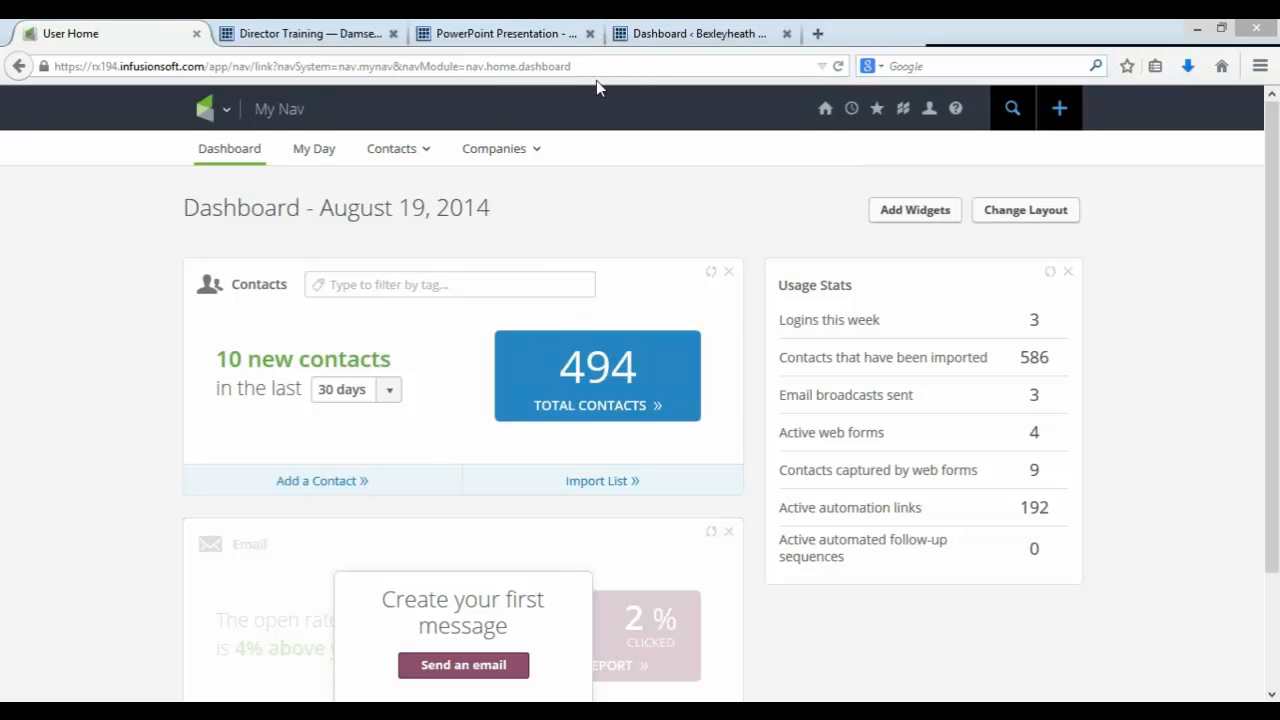
Step: Review the Director Training Hub page and the Creating a New Event presentation's instructions for creating an event page
click(302, 34)
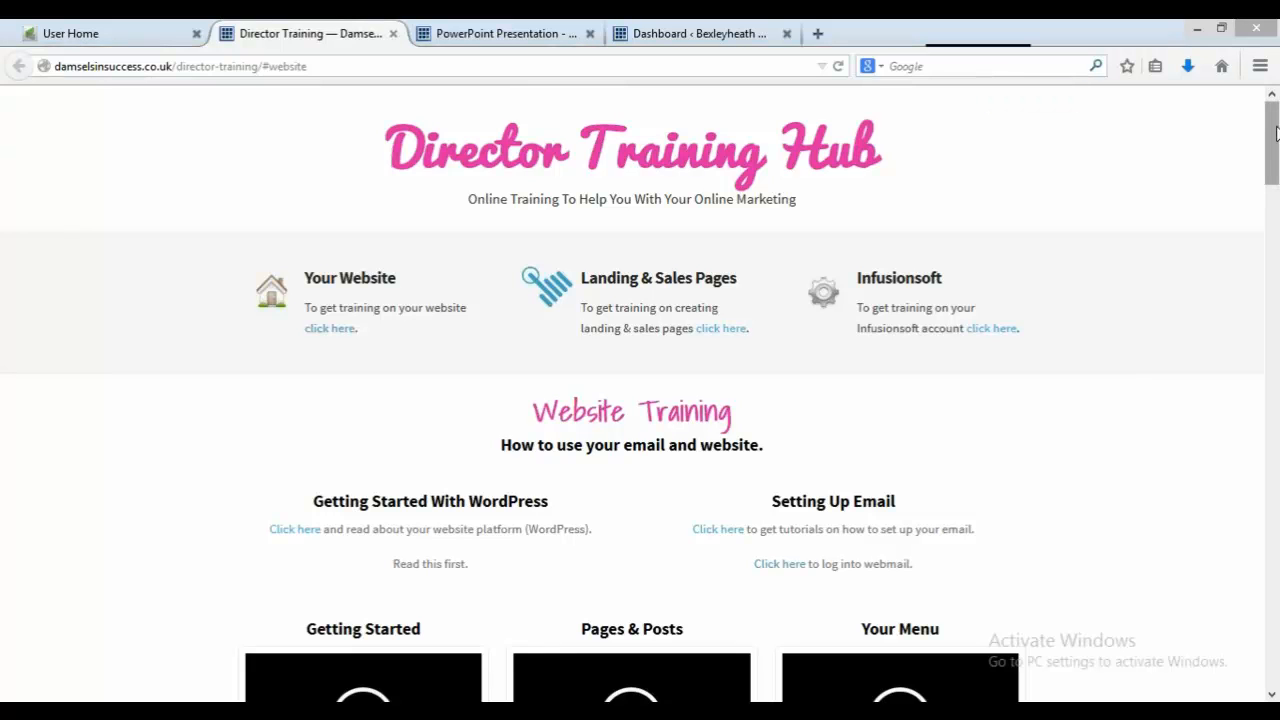
drag(1274, 133, 1274, 512)
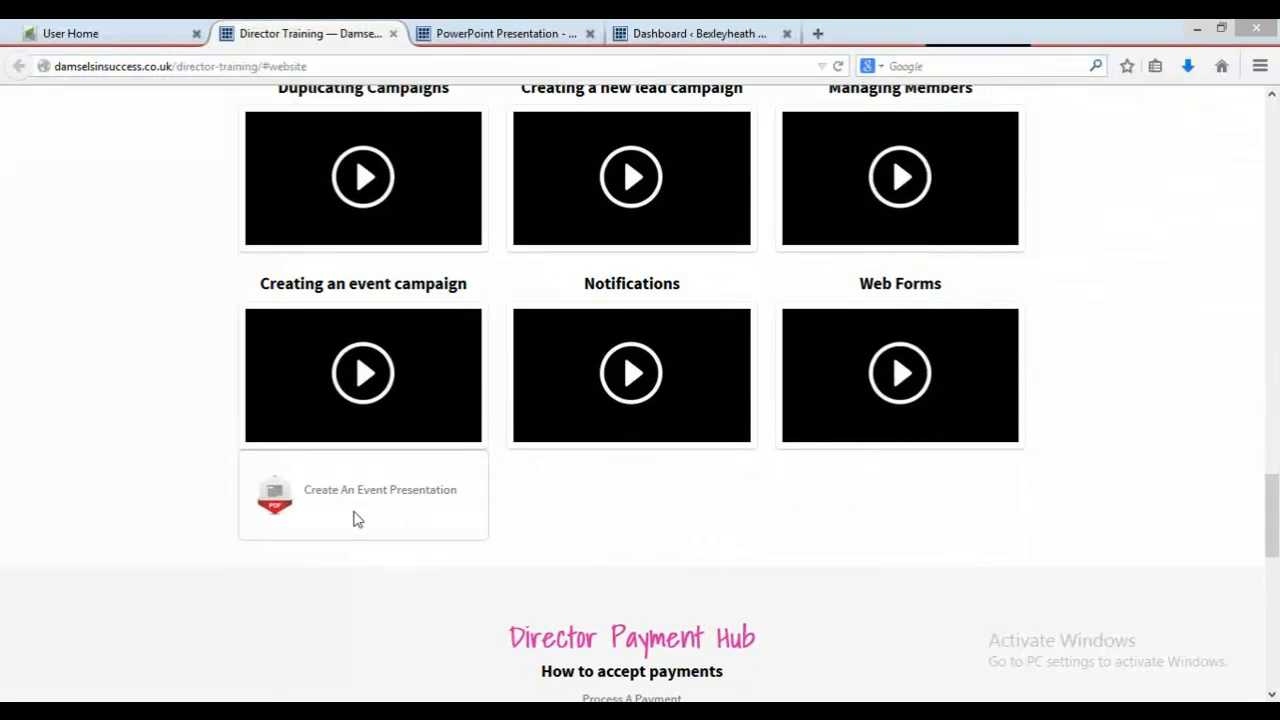
click(497, 27)
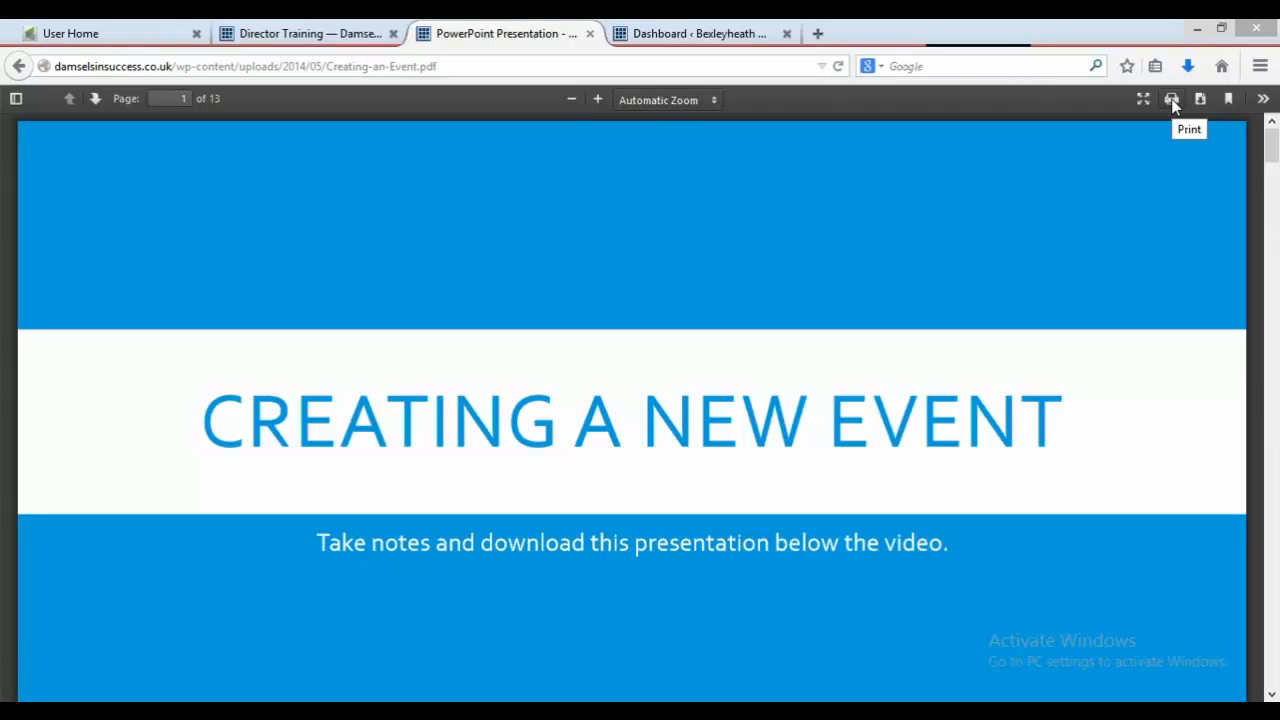
click(720, 32)
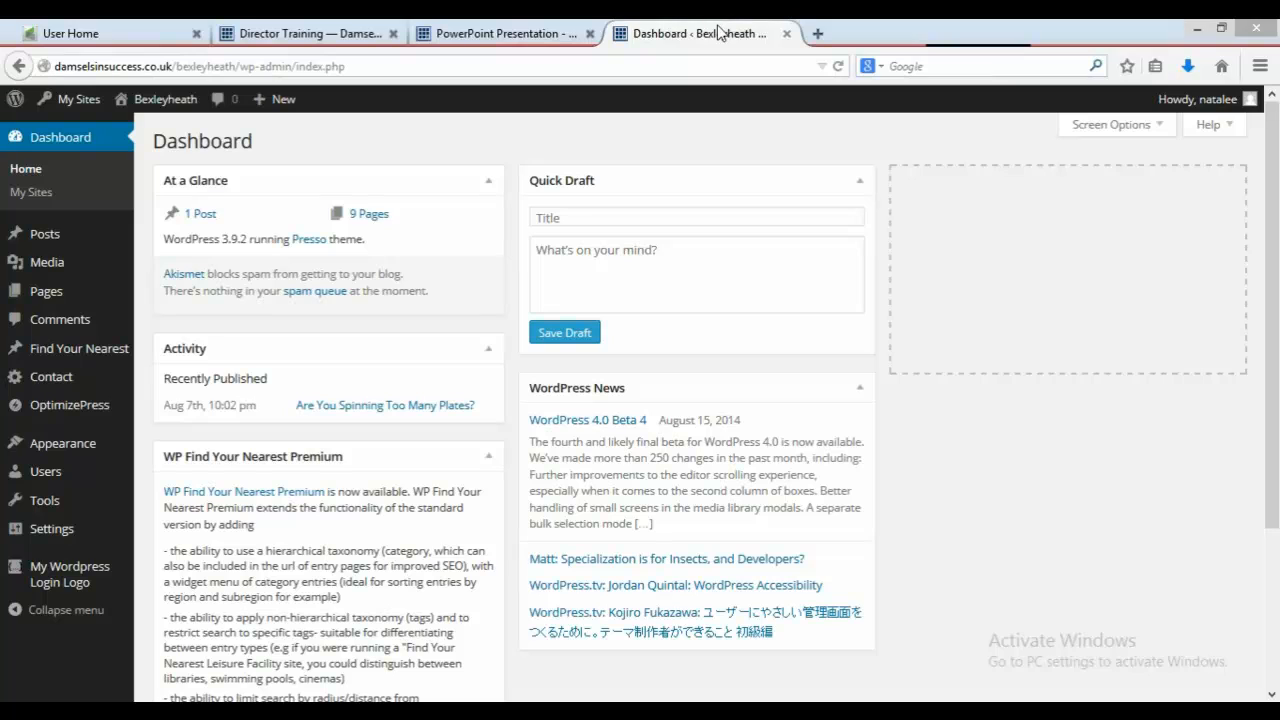
click(481, 30)
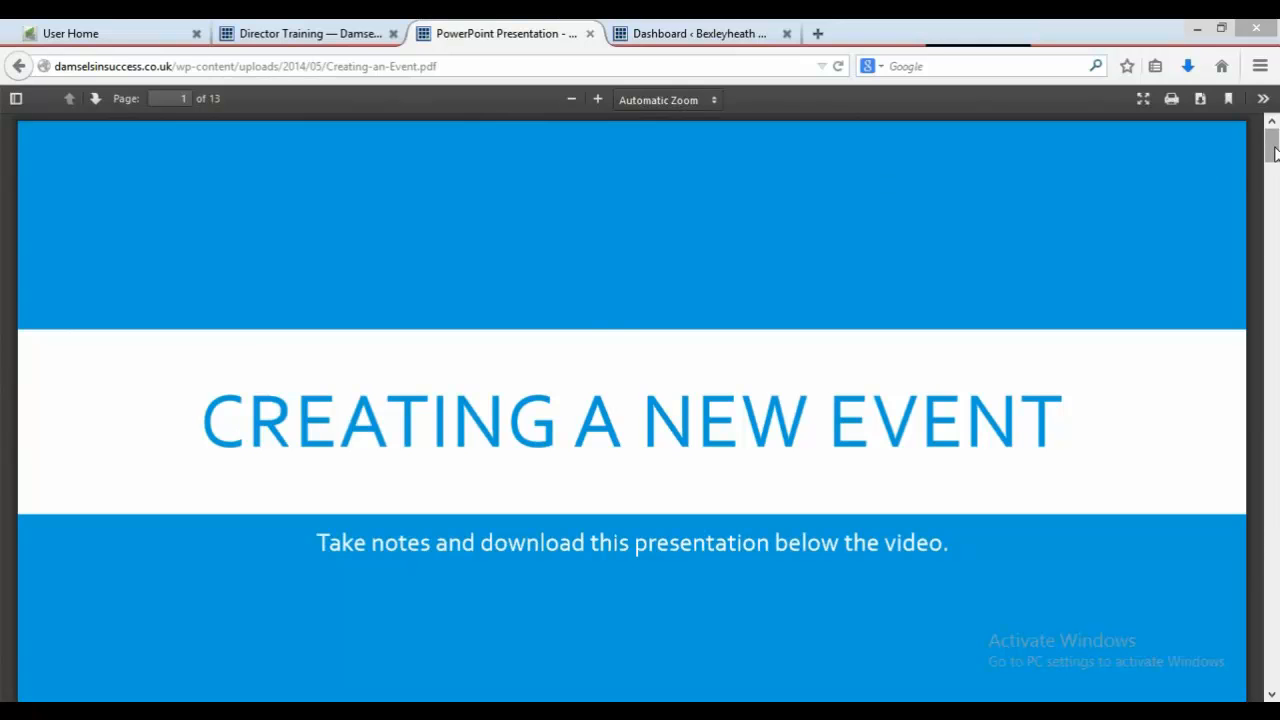
drag(1273, 150, 1276, 199)
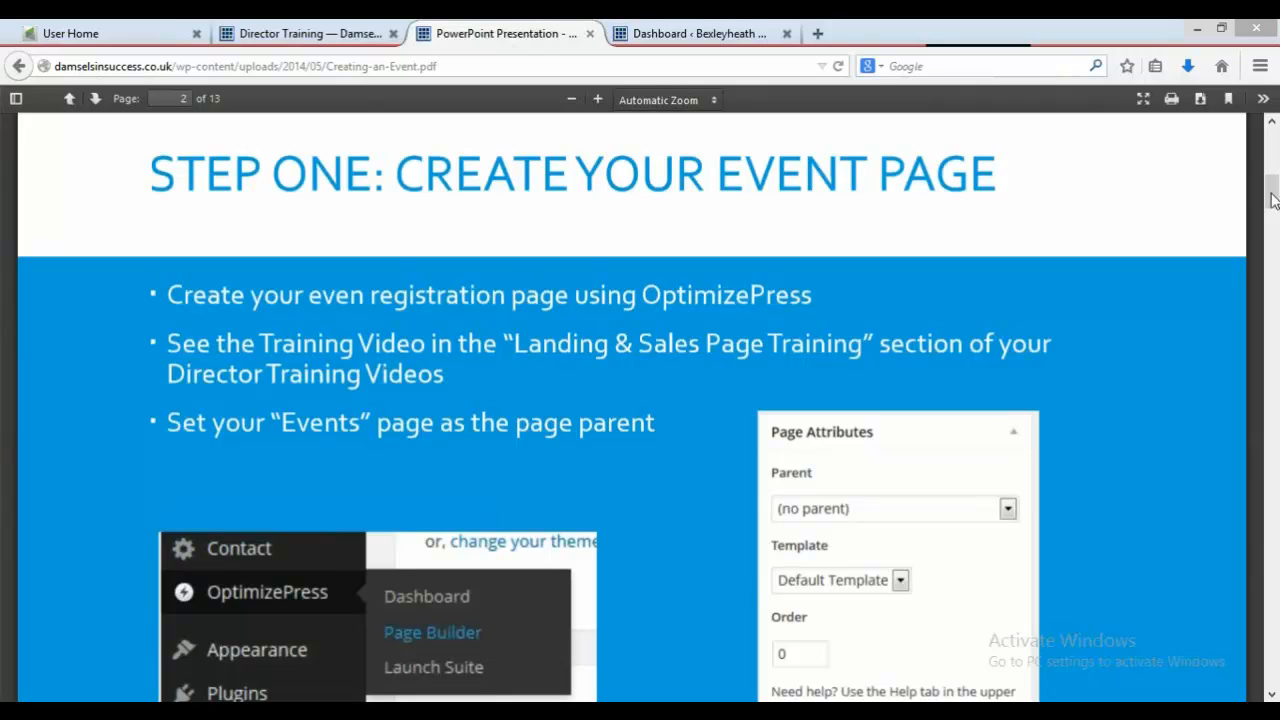
click(278, 25)
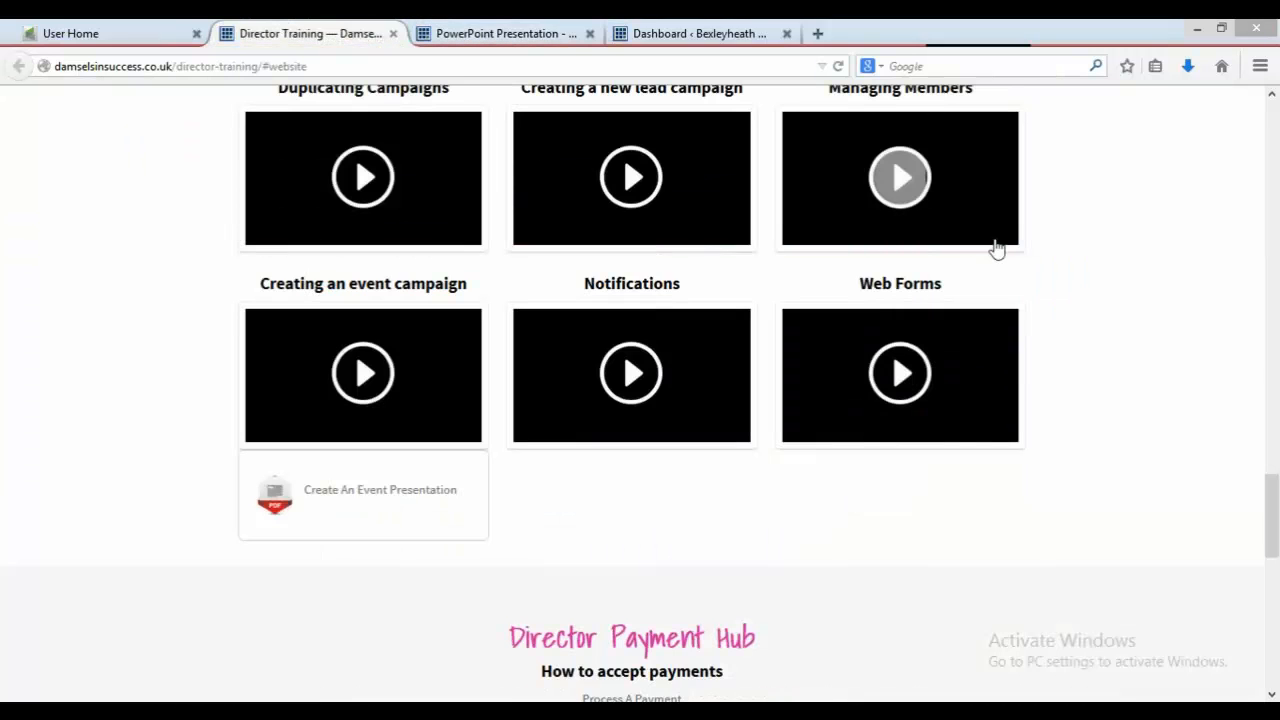
drag(1275, 490, 1275, 310)
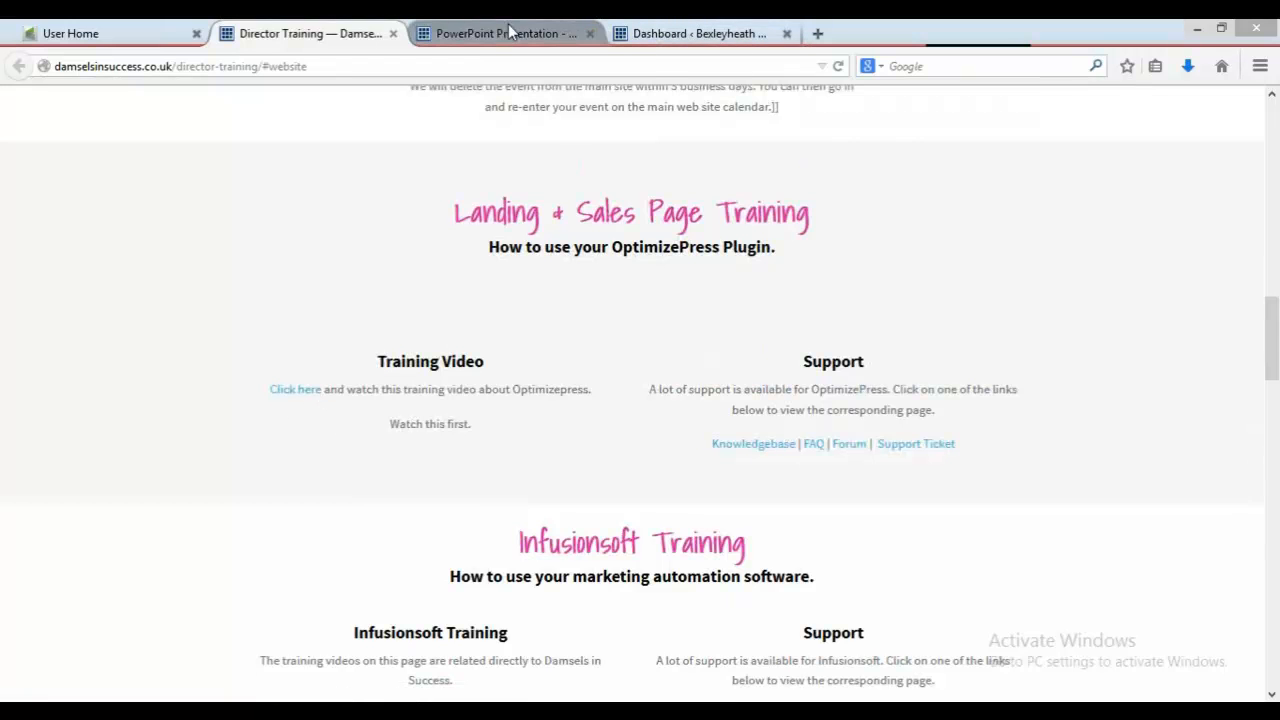
click(655, 33)
click(460, 26)
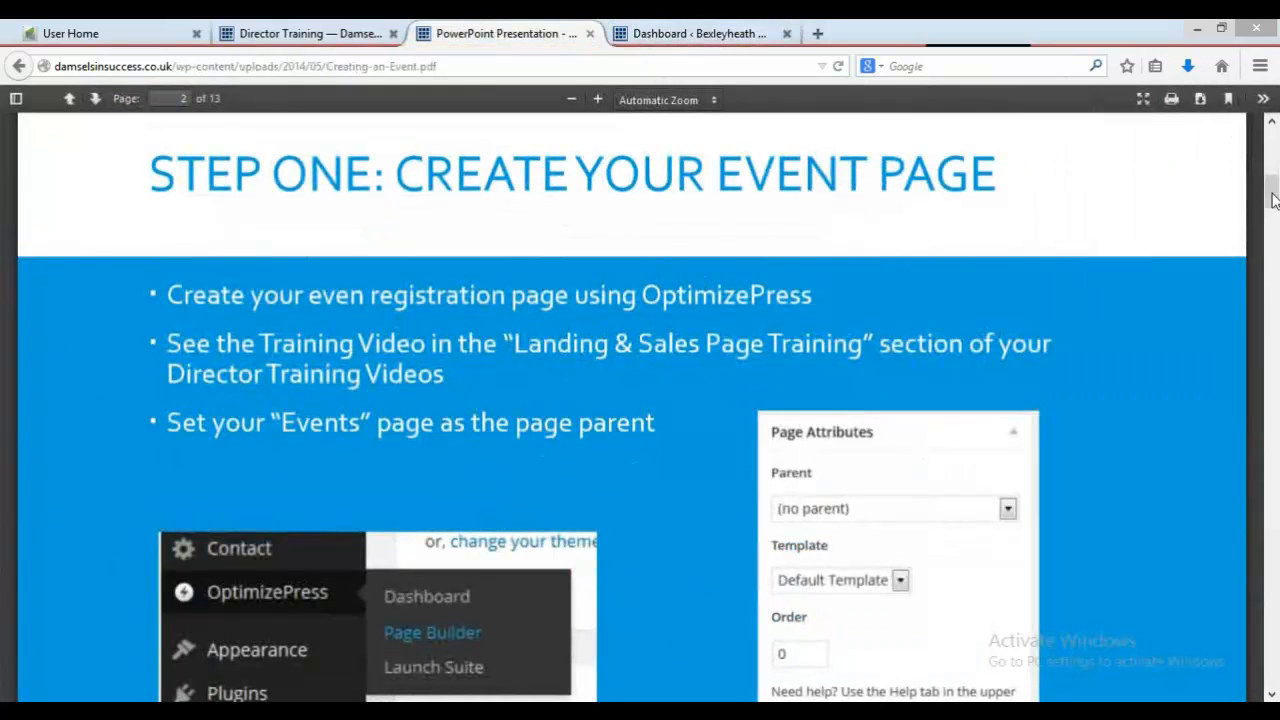
drag(1273, 193, 1275, 209)
Step: Clone the 'Health and energy: good vibrations' event page from the site's pages list
click(684, 31)
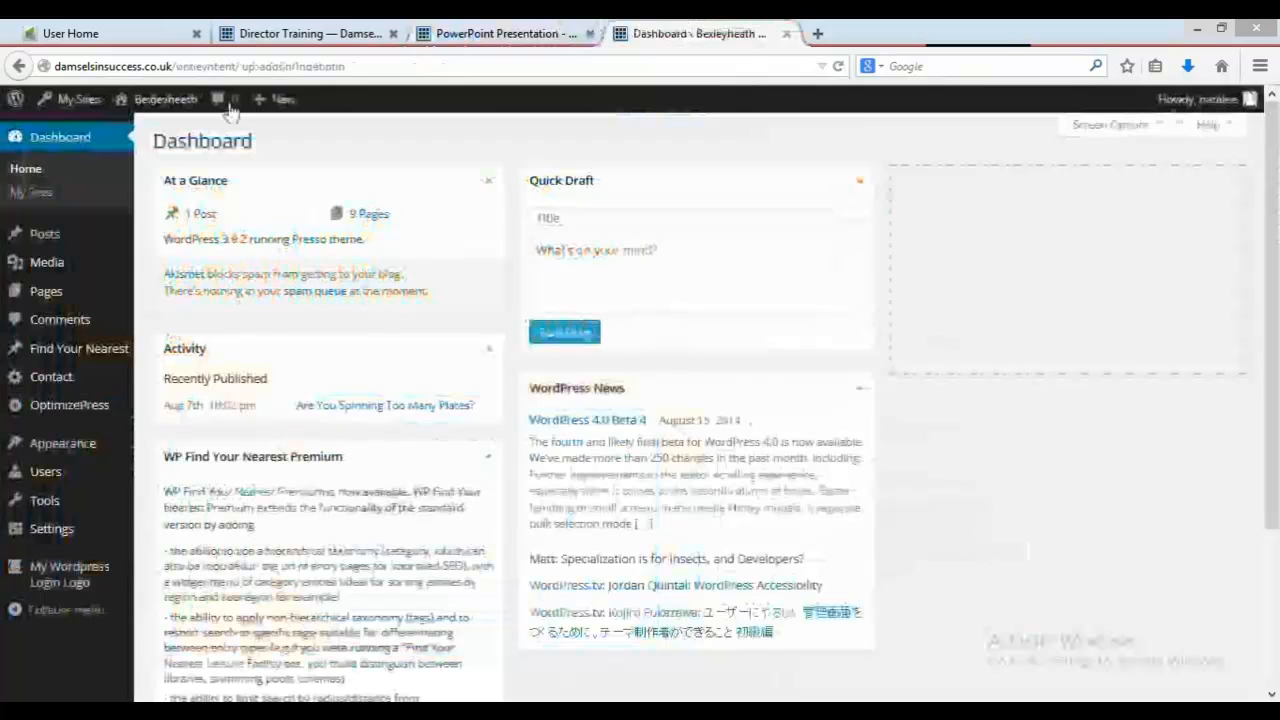
click(58, 298)
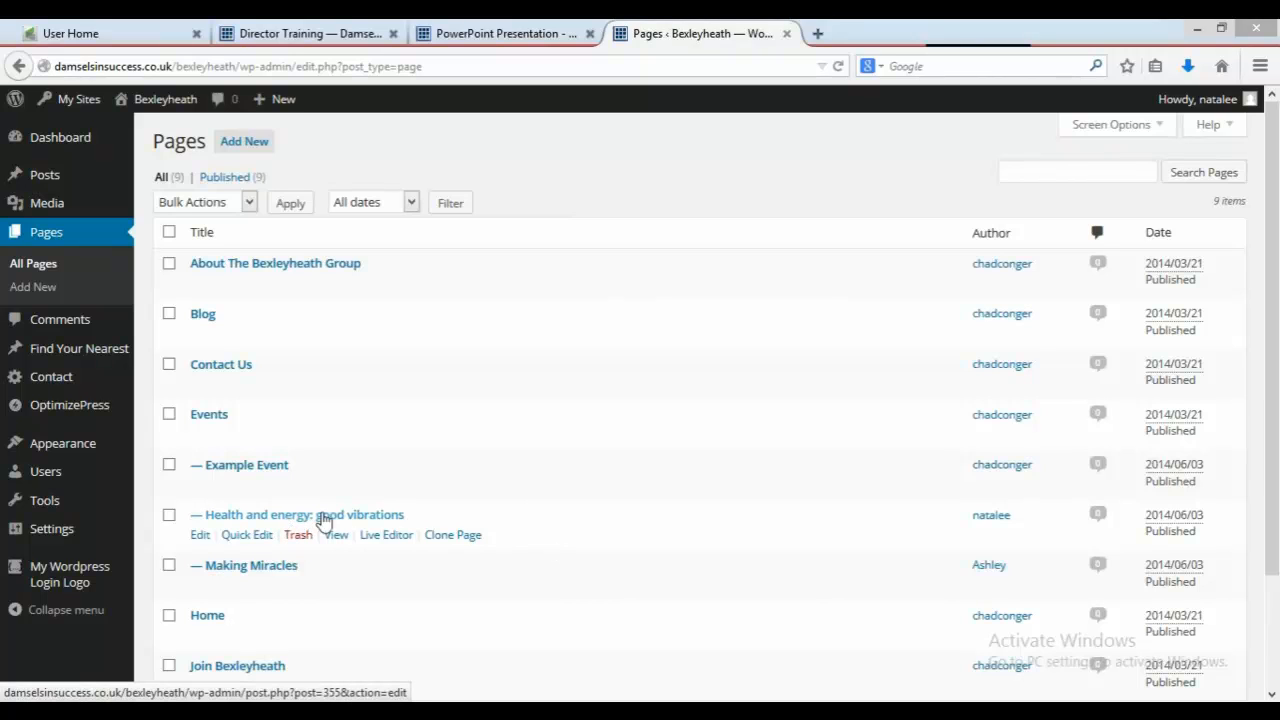
click(463, 538)
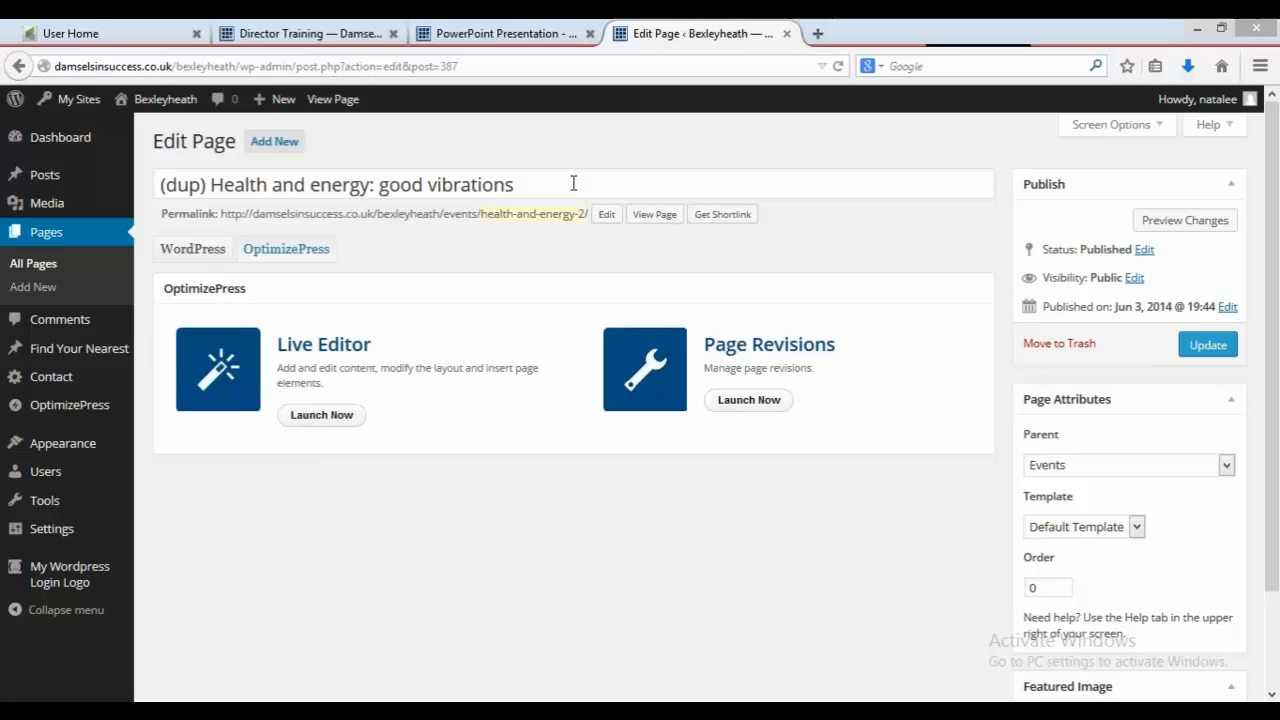
Step: Retitle the cloned page as "Love, Love, Love"
drag(573, 183, 72, 120)
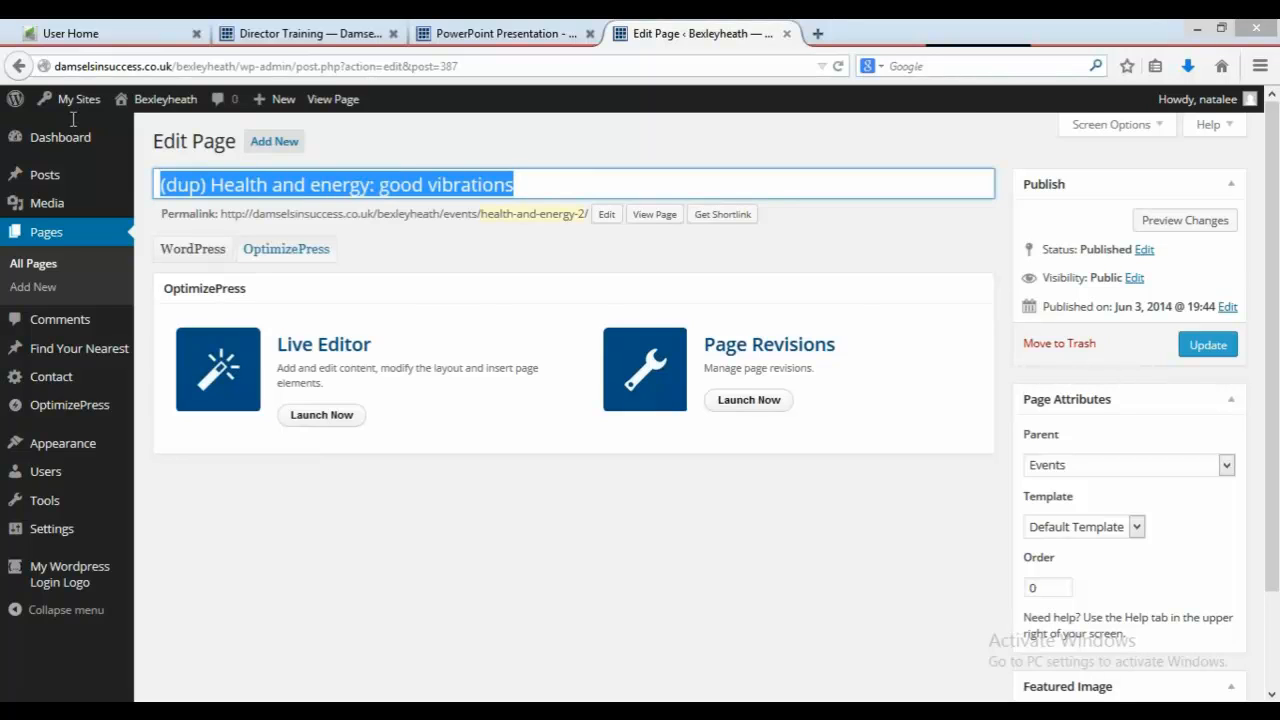
text(Love, Love)
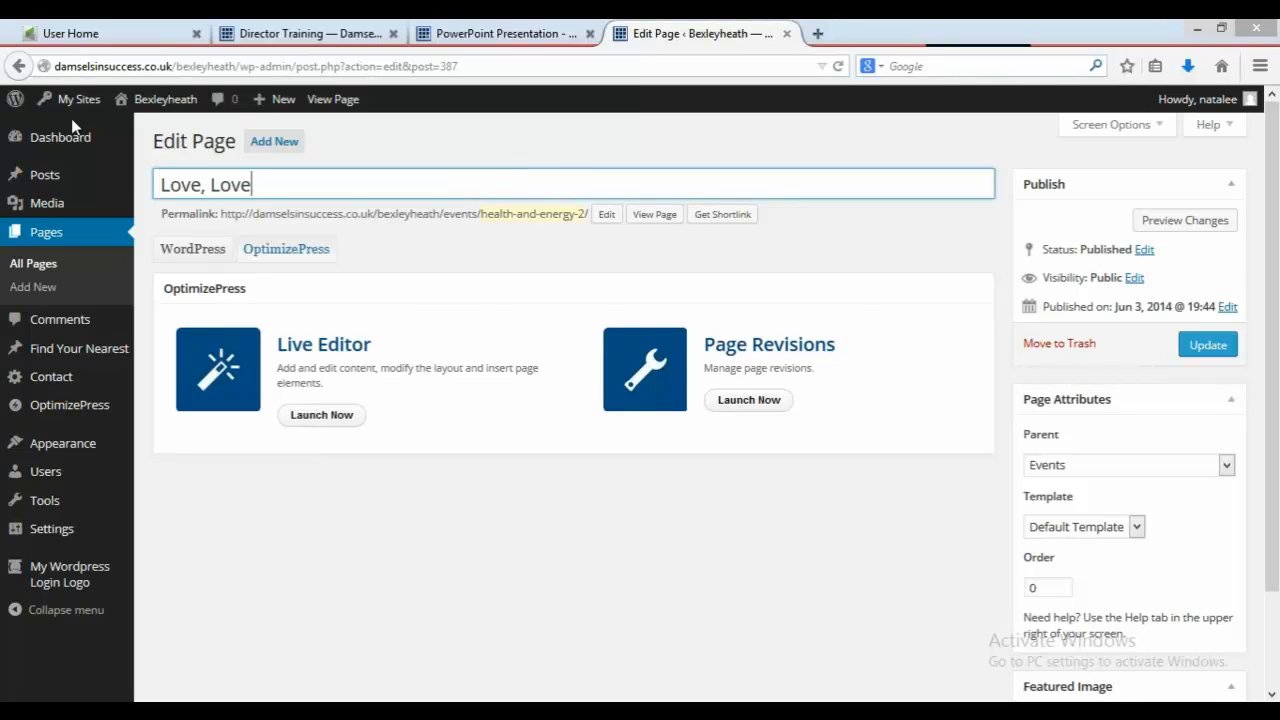
text(, Love)
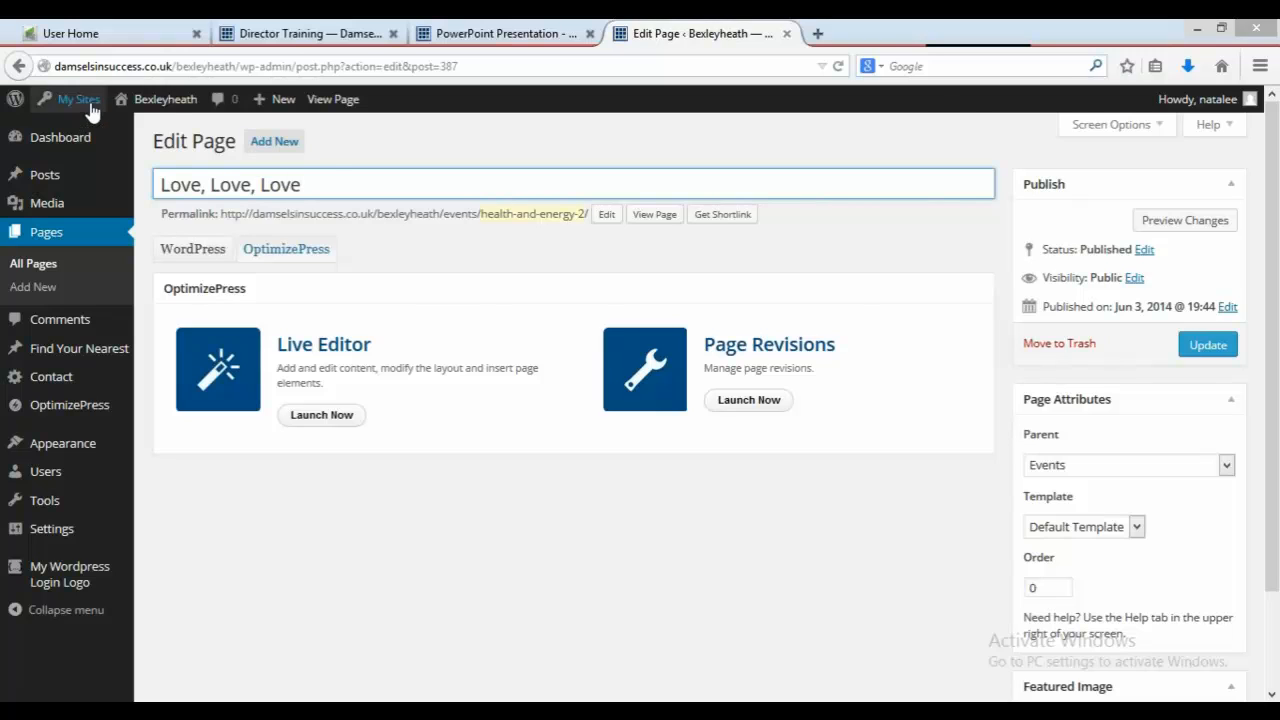
Step: Set the page's permalink slug to "love love love" and update the page
click(603, 216)
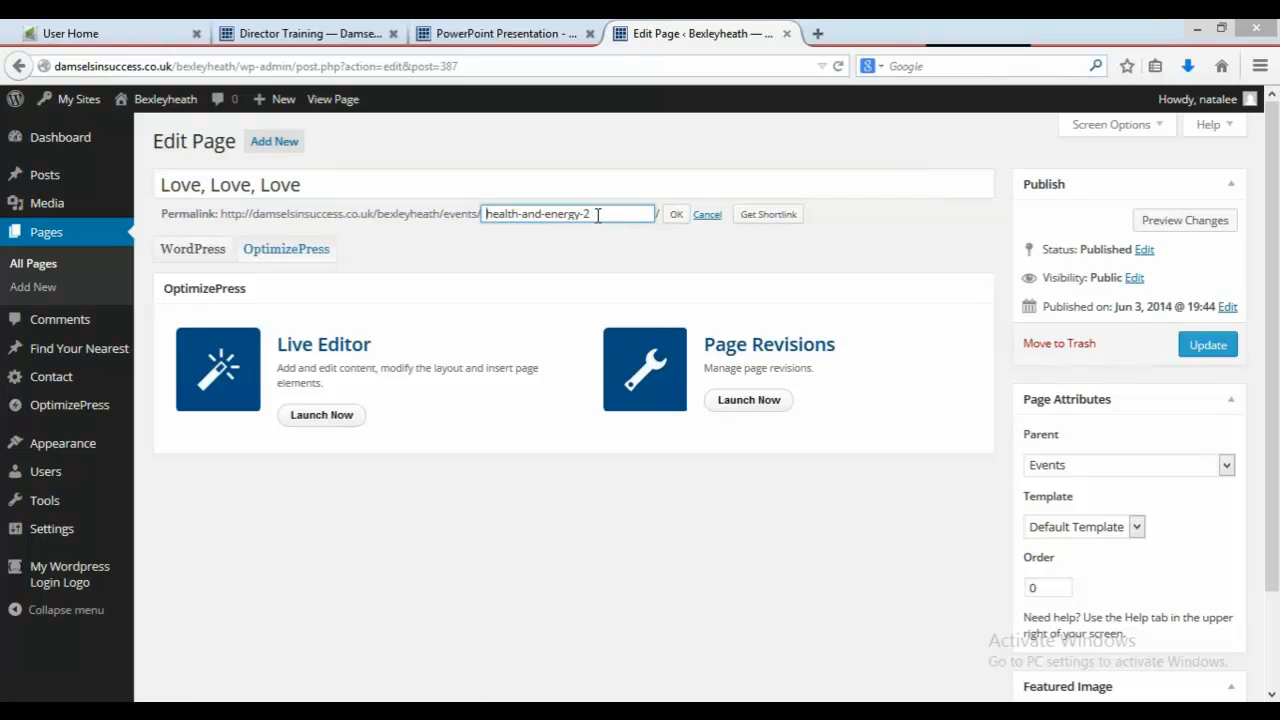
key(ctrl+a)
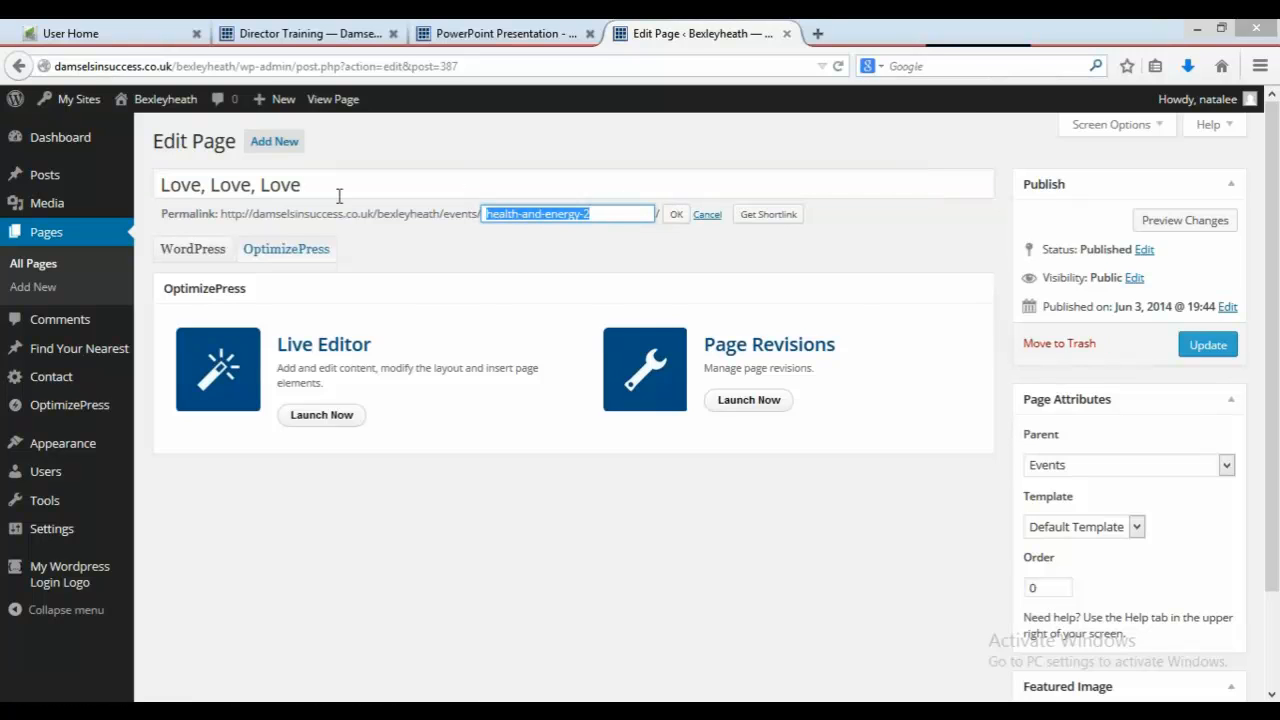
text(love love love)
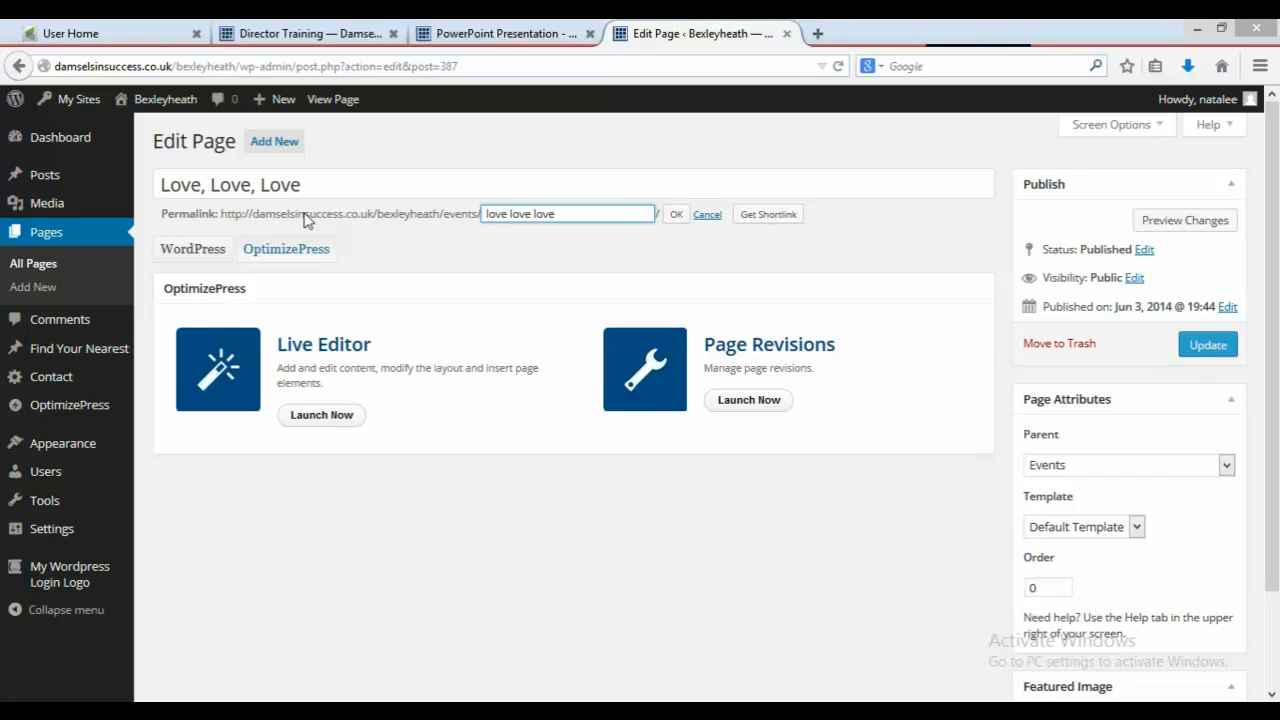
click(675, 218)
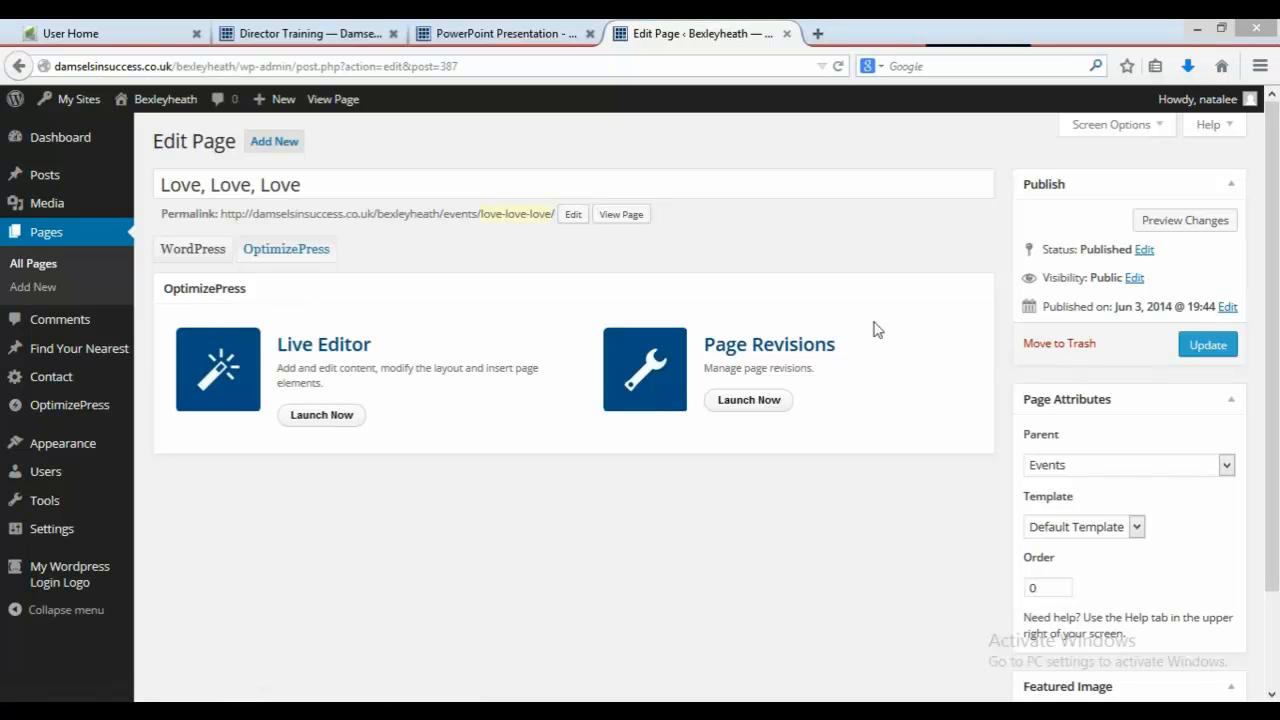
click(1200, 350)
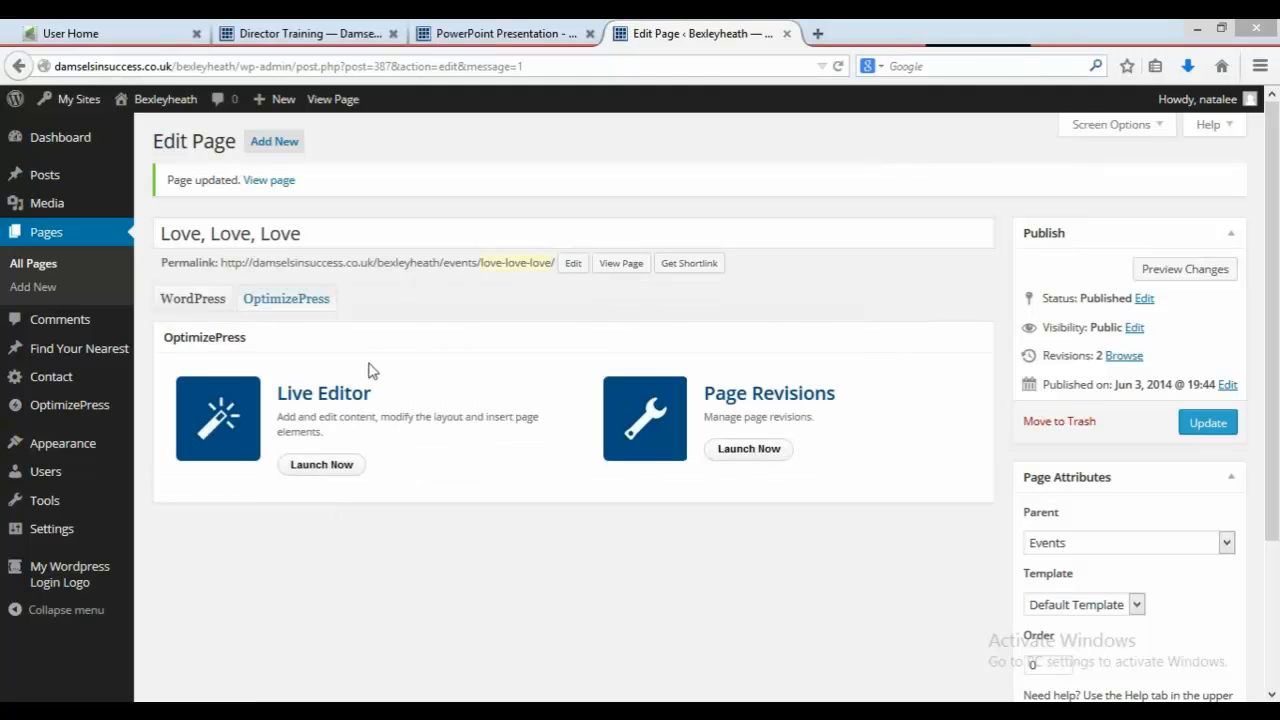
Step: Open the page in Live Editor and replace the headline text with "Love, Love, Love"
click(340, 467)
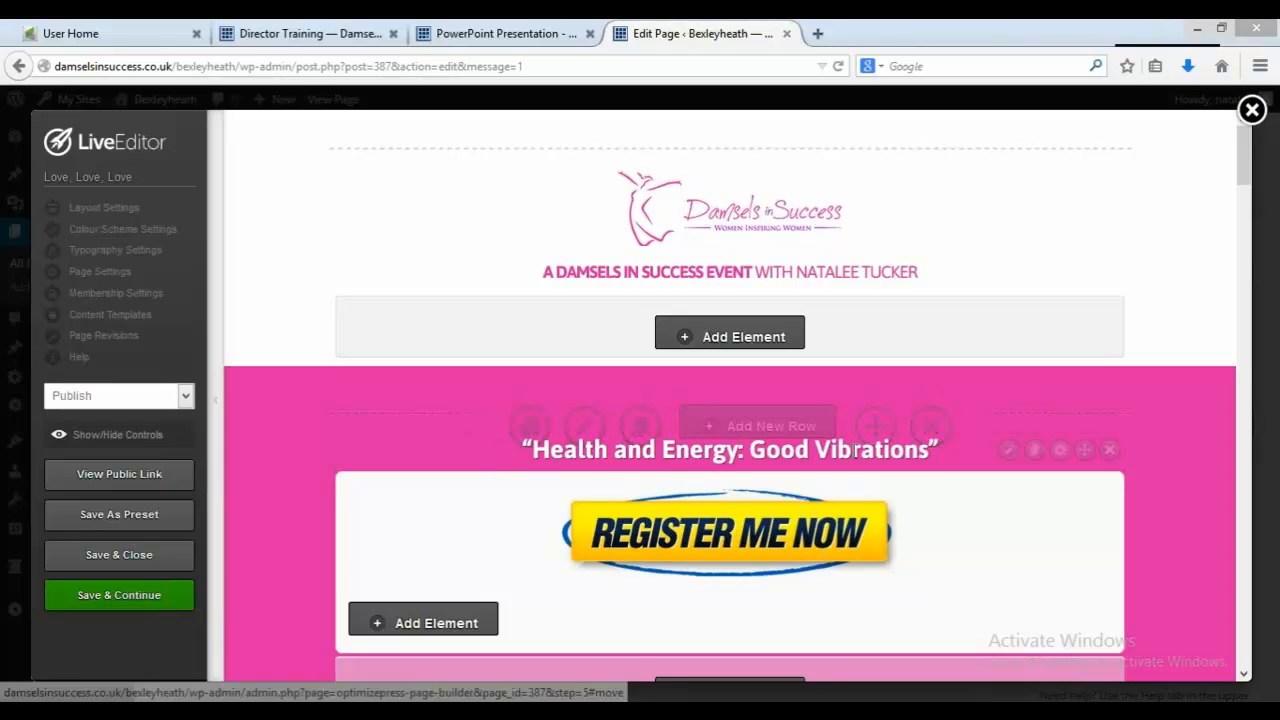
click(1009, 451)
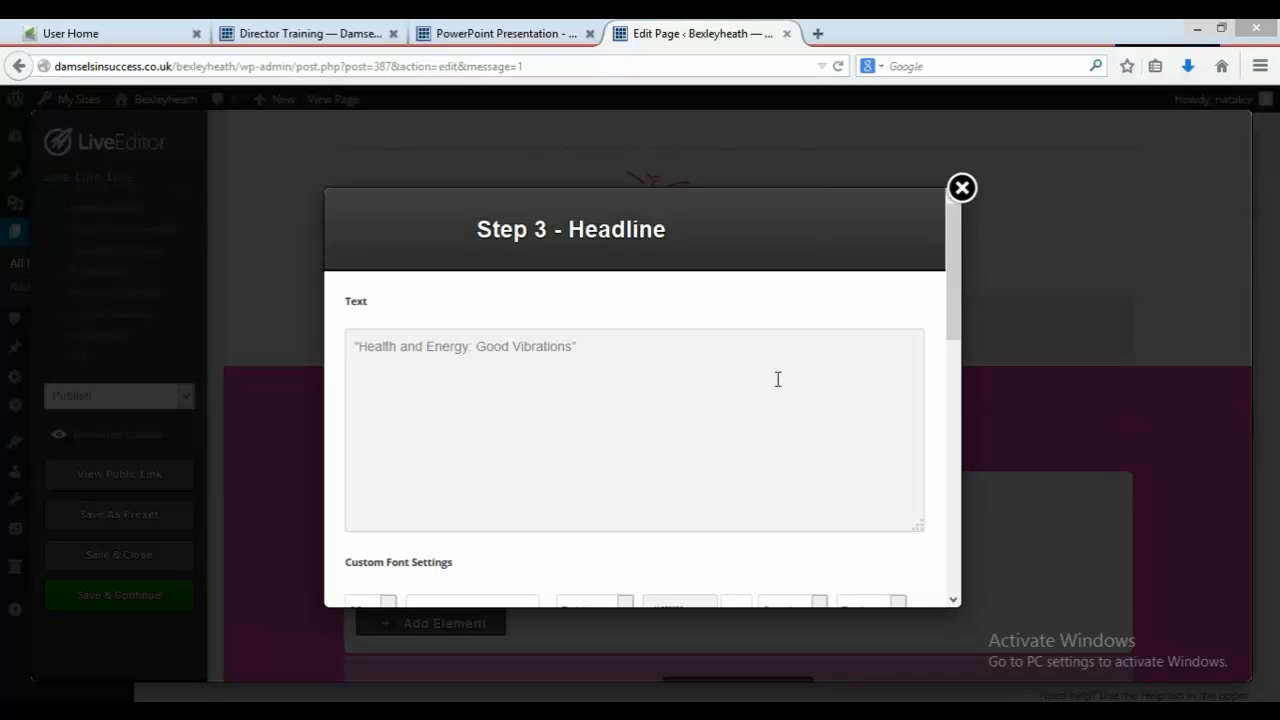
drag(573, 348, 360, 346)
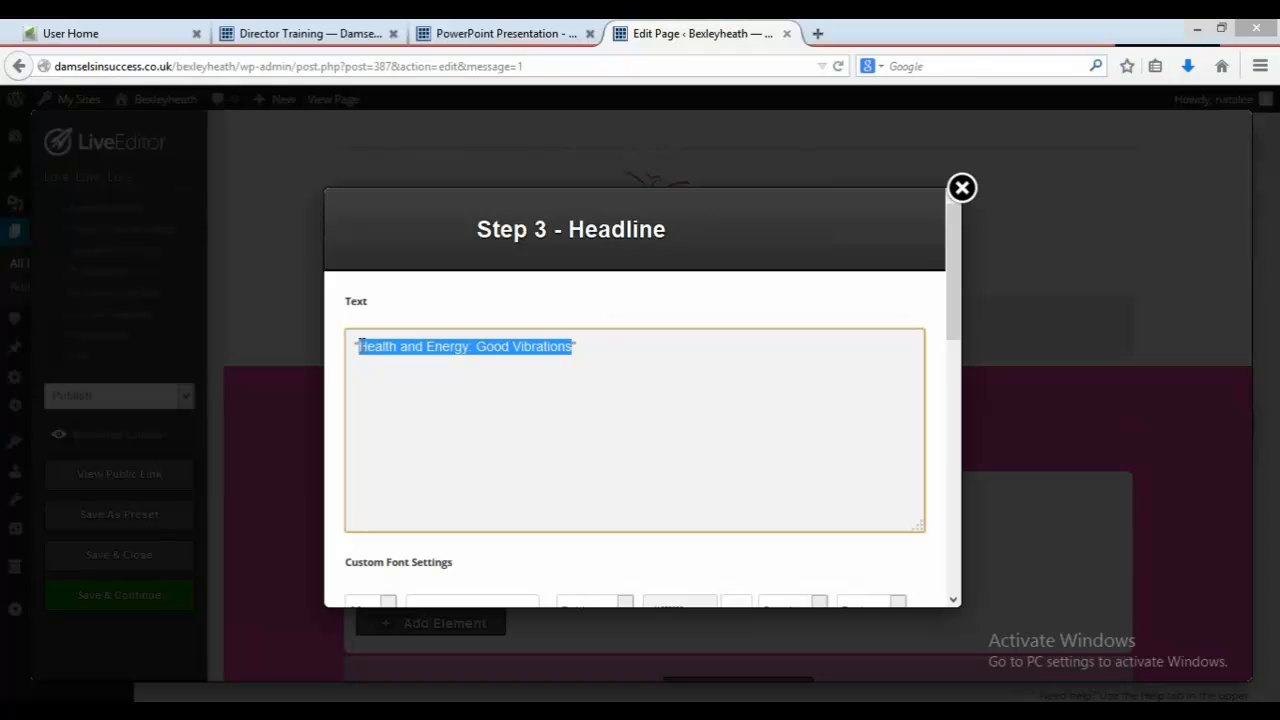
key(BackSpace)
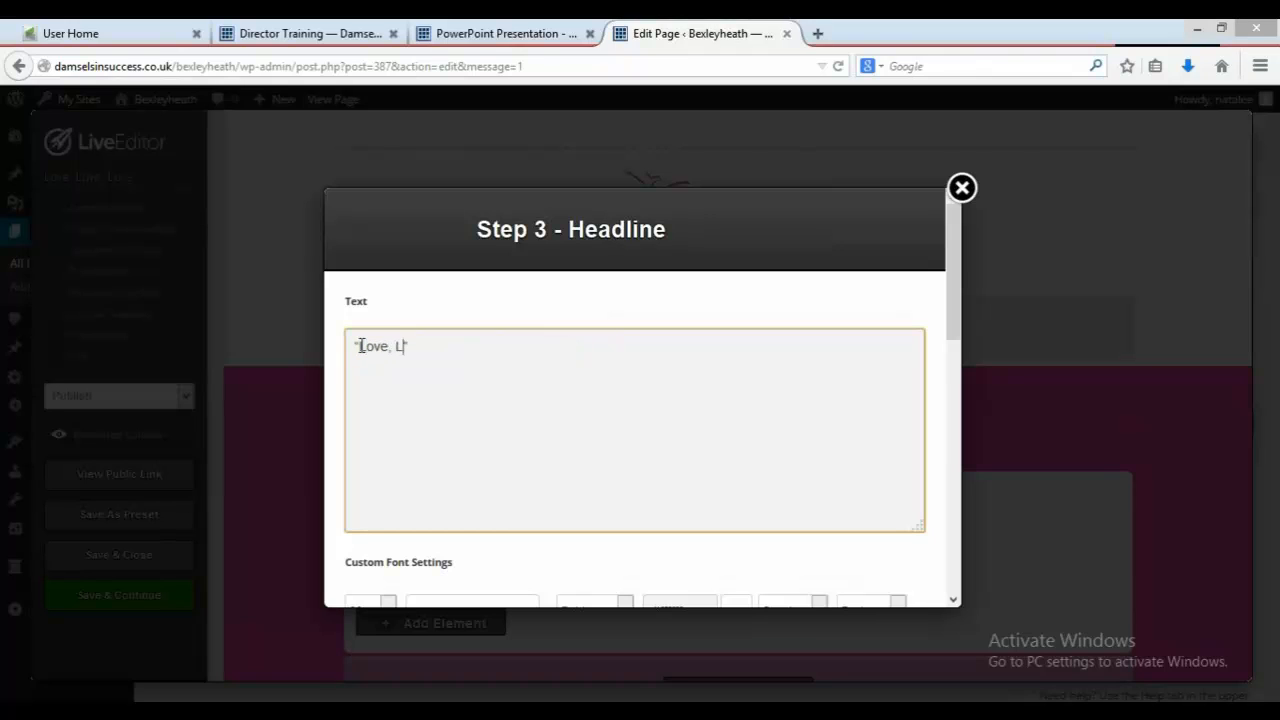
text("Love, Love, Love")
drag(960, 305, 951, 591)
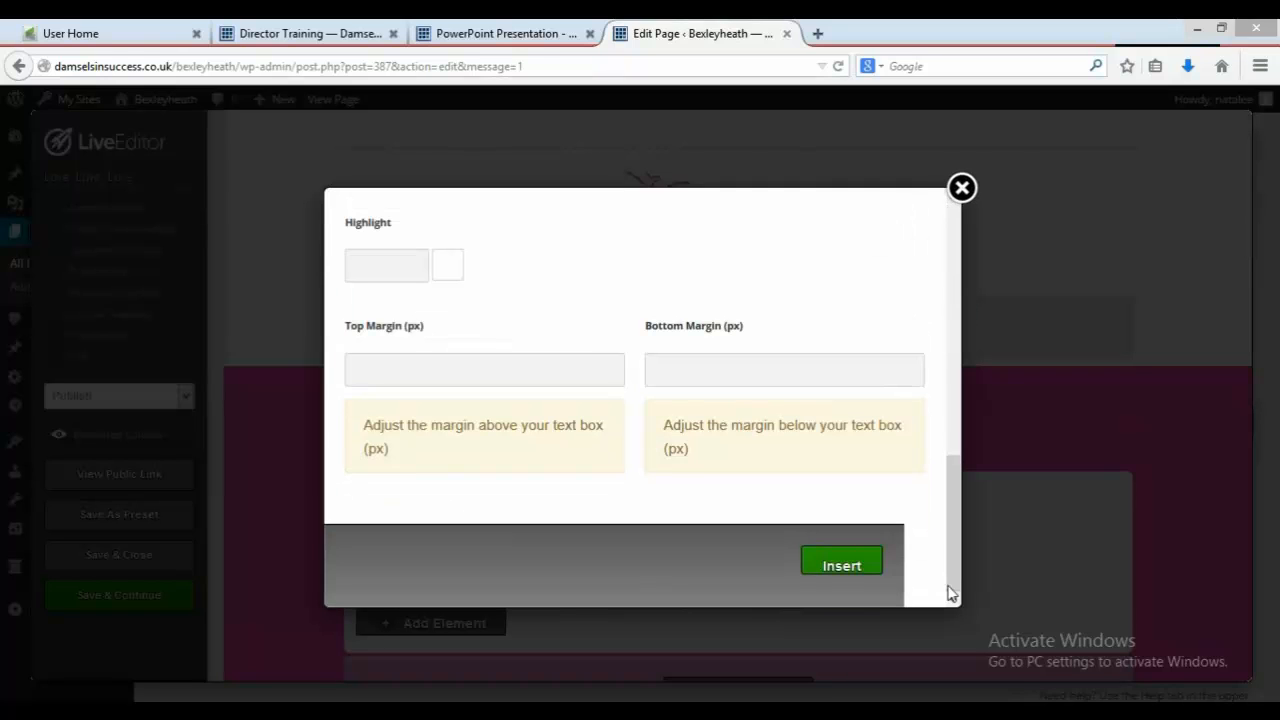
click(823, 560)
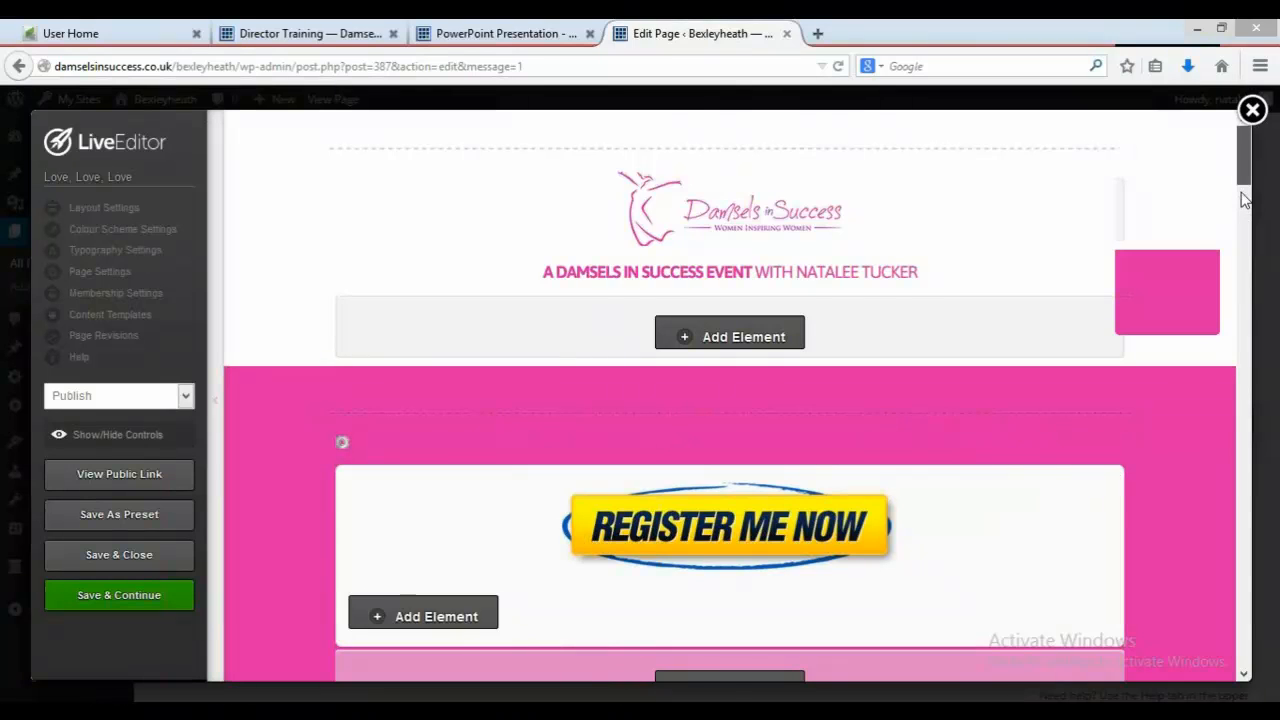
Step: Edit the calendar date element, setting the month to October and the day to 3
scroll(1245, 235, down, 3)
scroll(1245, 232, down, 3)
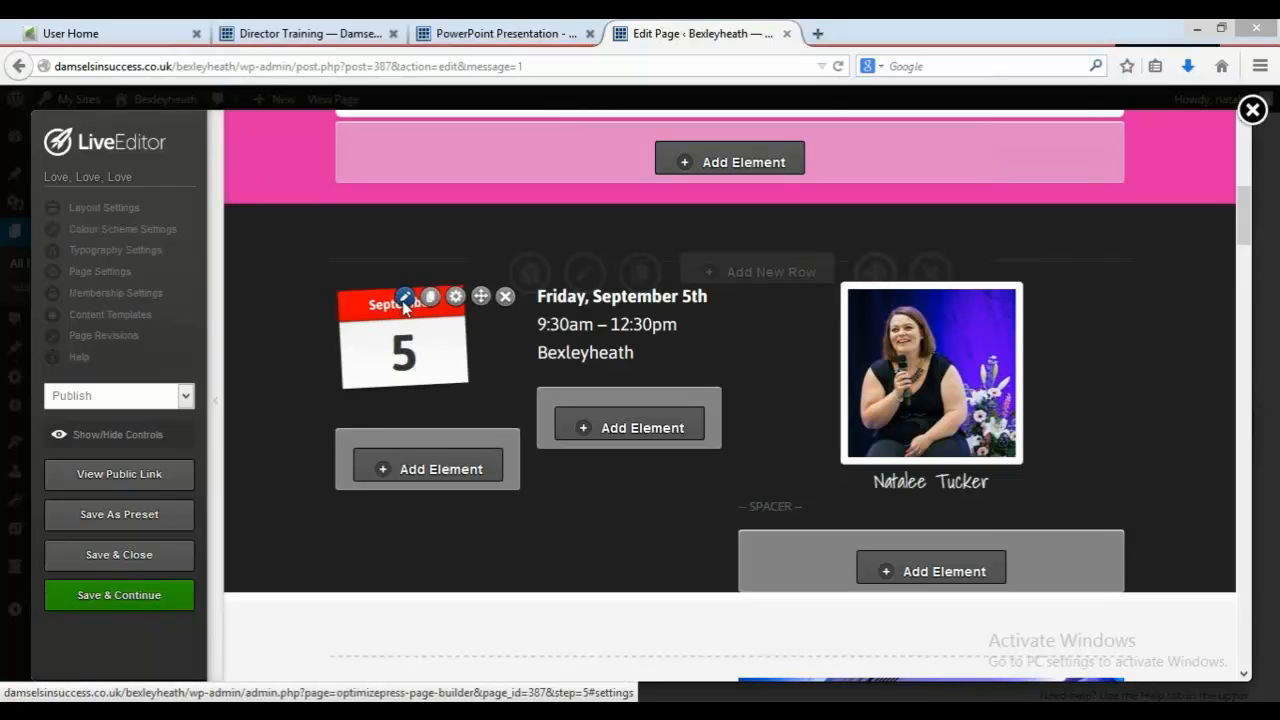
click(403, 300)
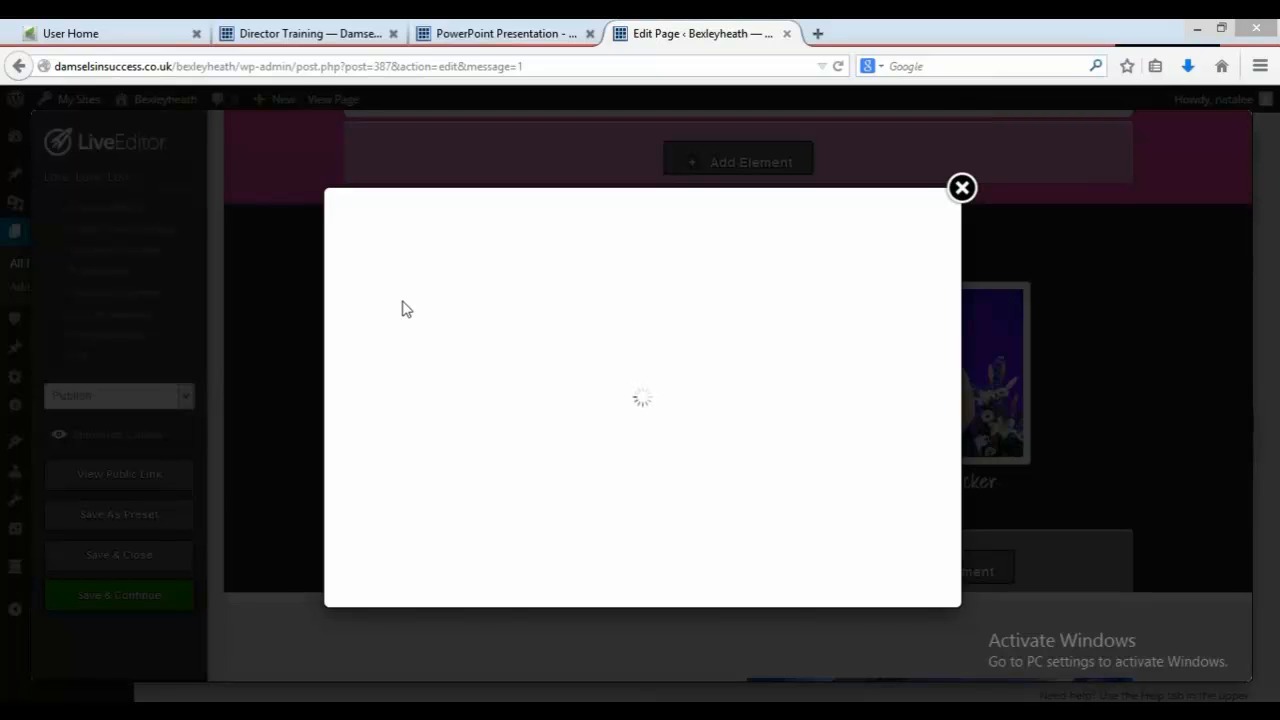
drag(449, 337, 107, 327)
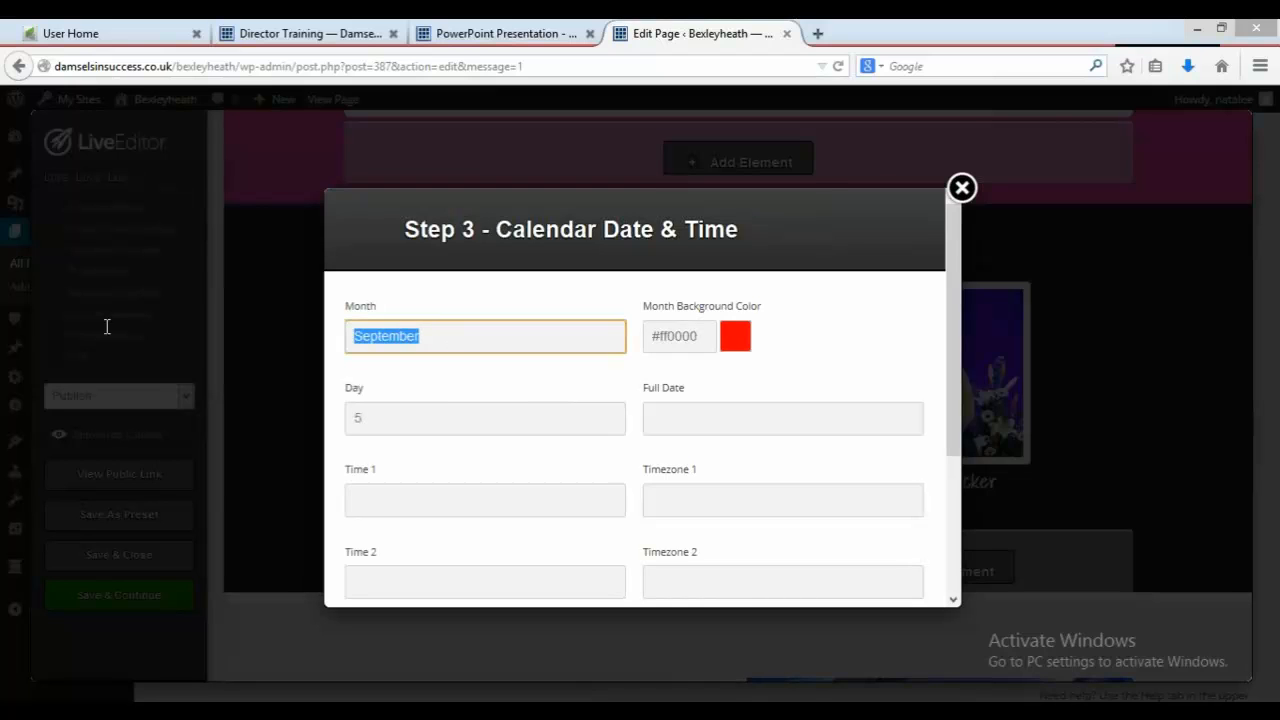
text(October)
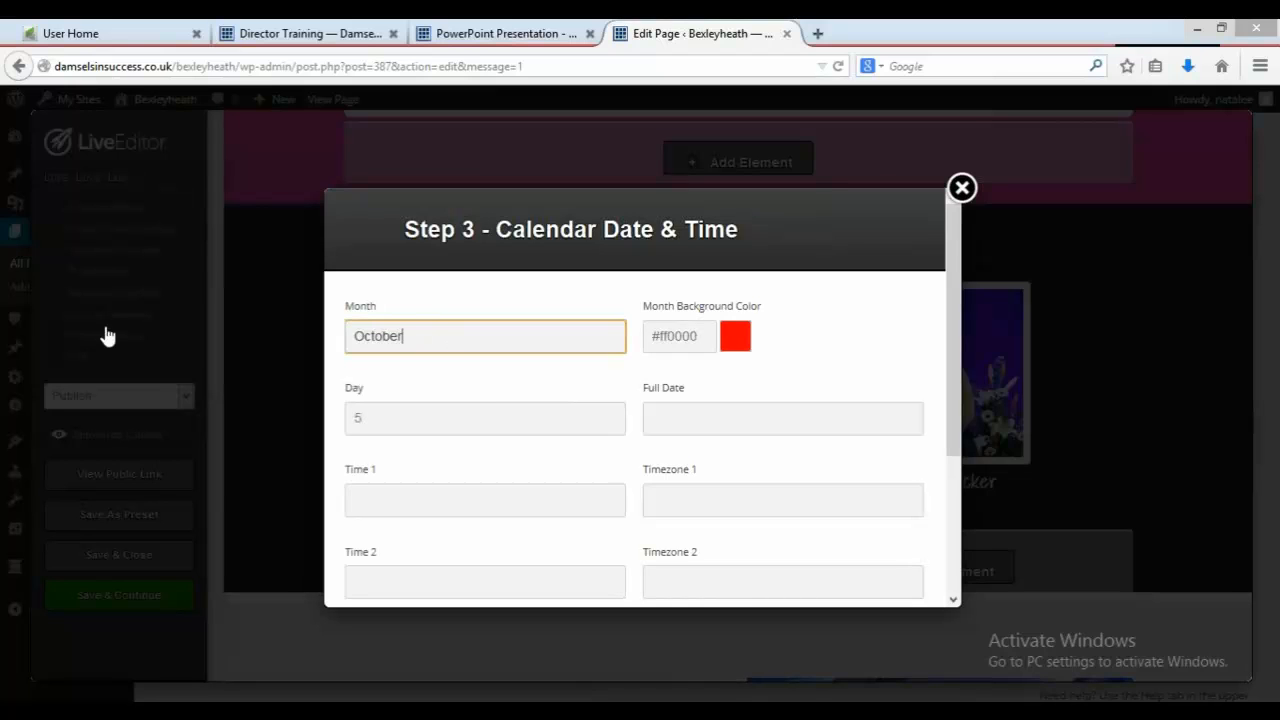
key(Tab)
key(Tab)
key(Tab)
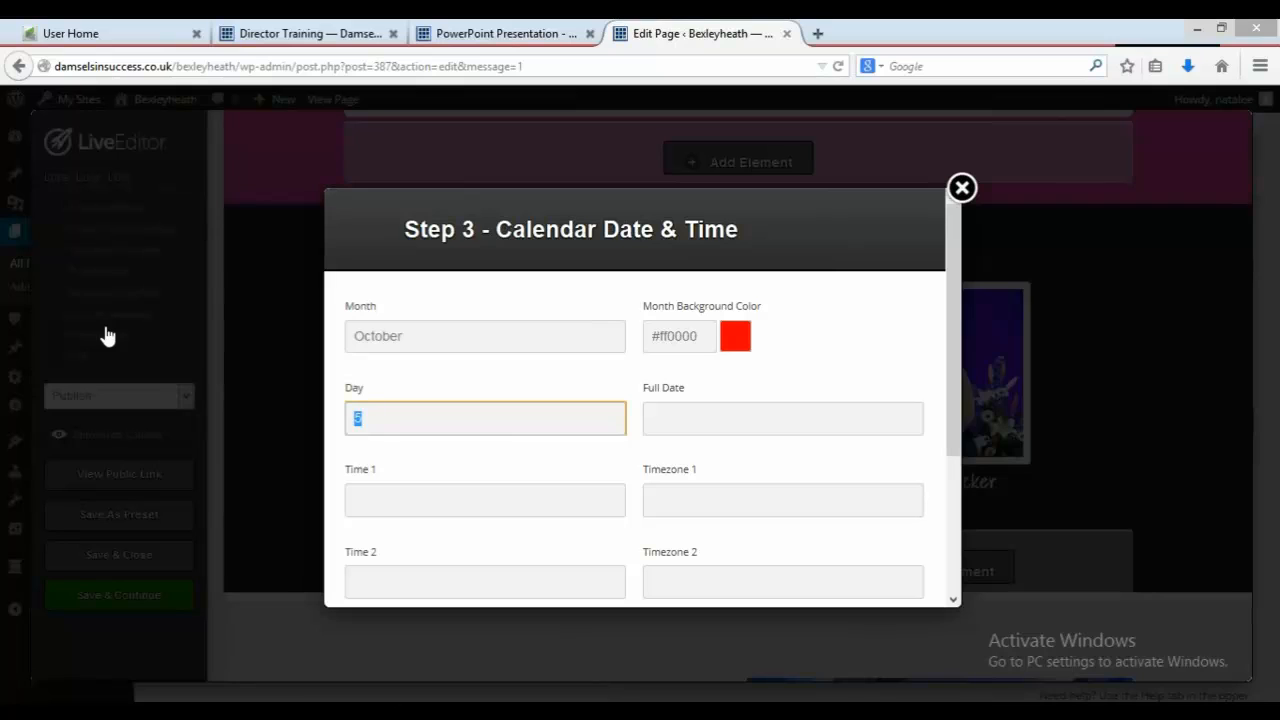
click(951, 340)
drag(950, 336, 950, 343)
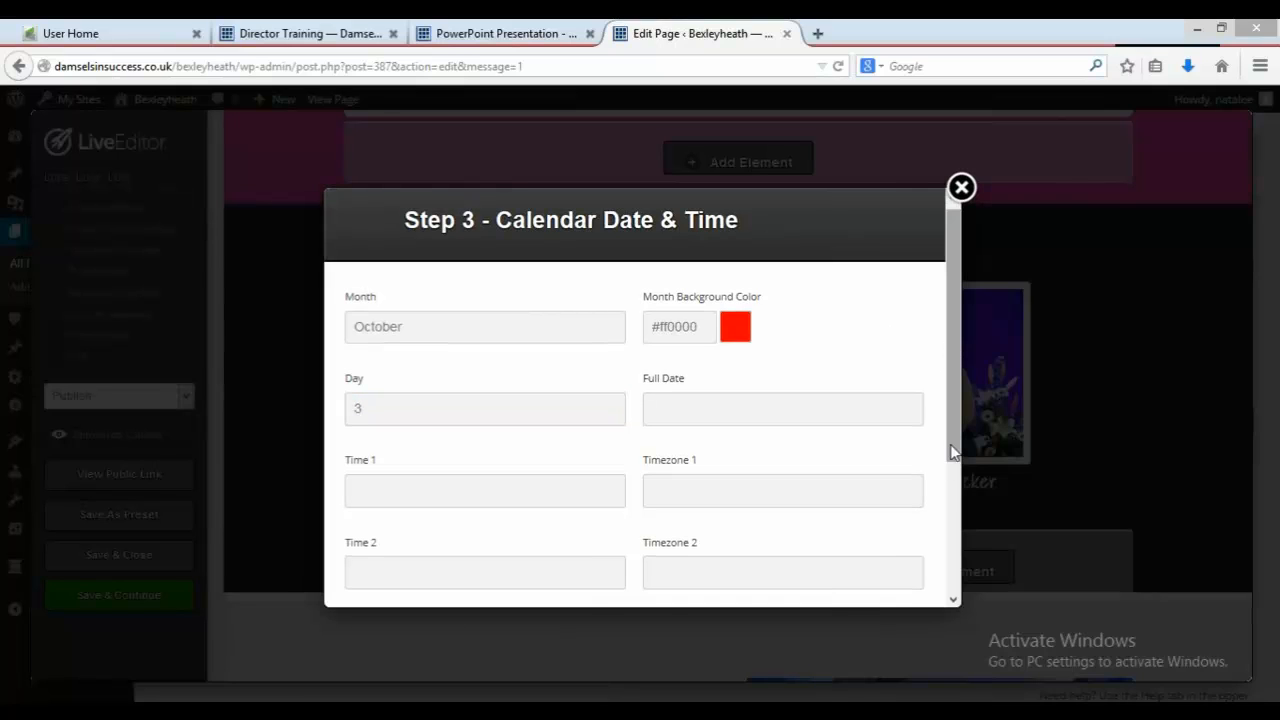
drag(958, 434, 966, 590)
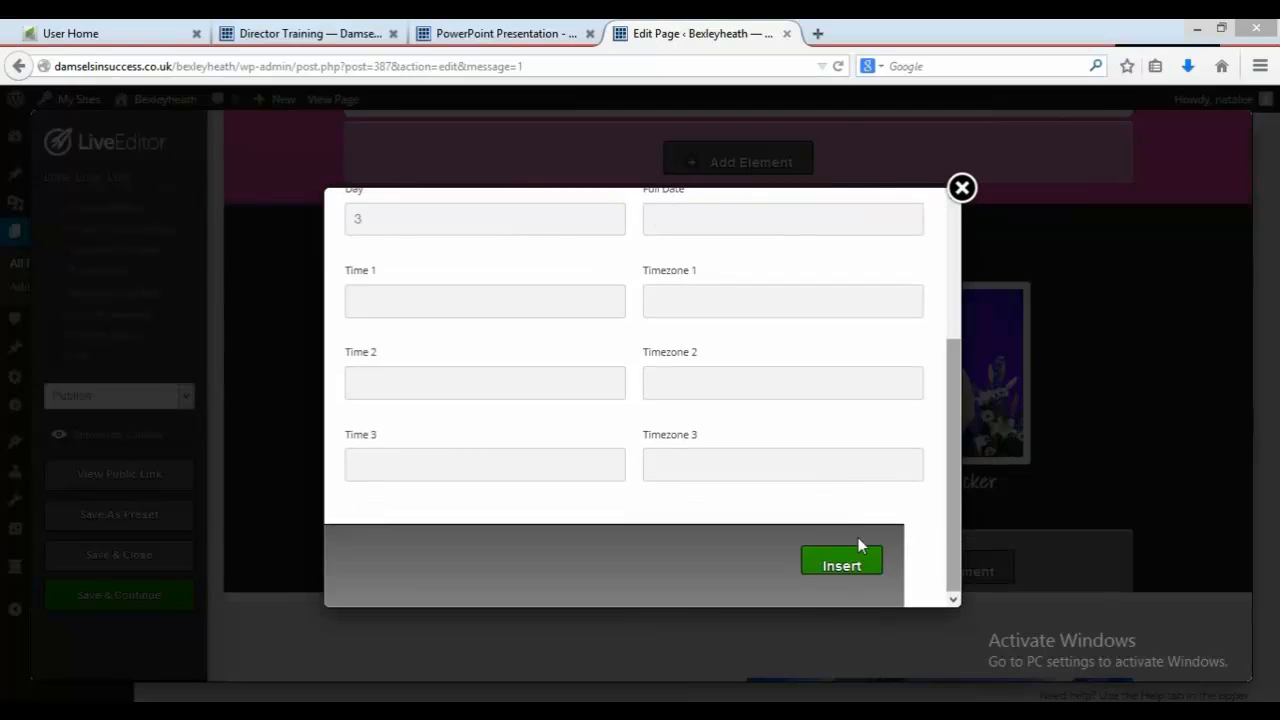
right_click(857, 568)
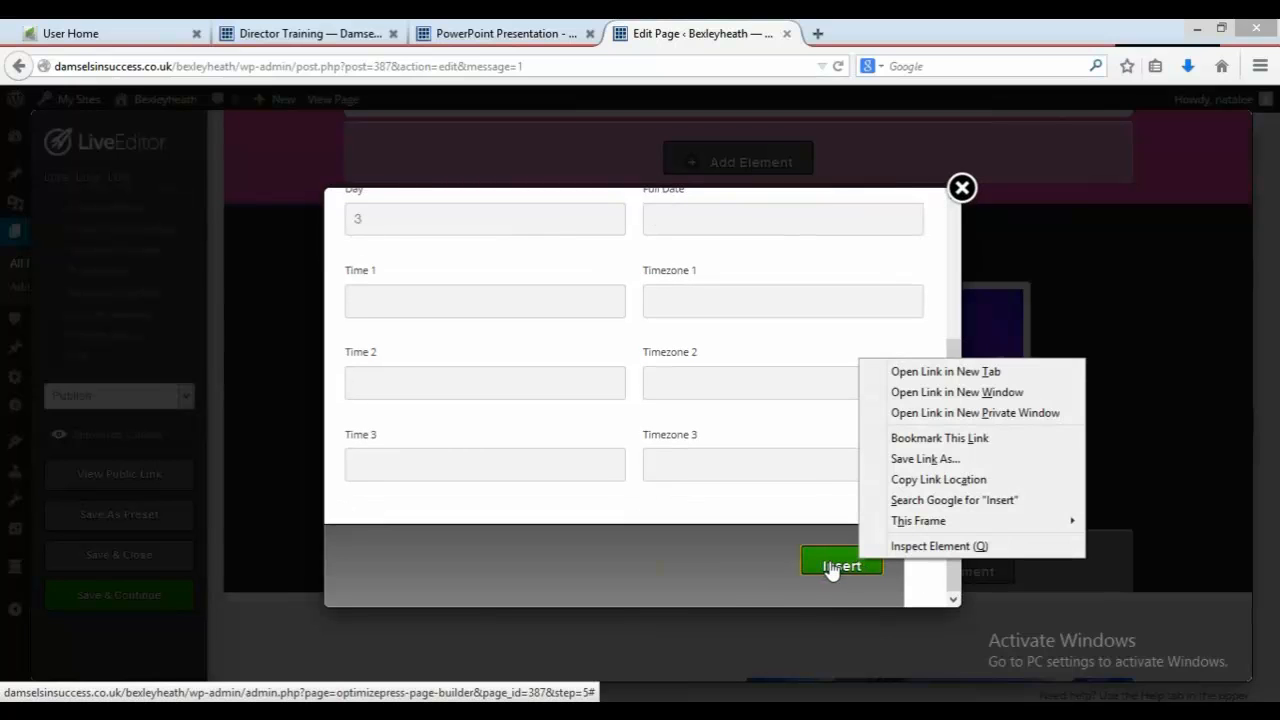
click(842, 566)
click(835, 568)
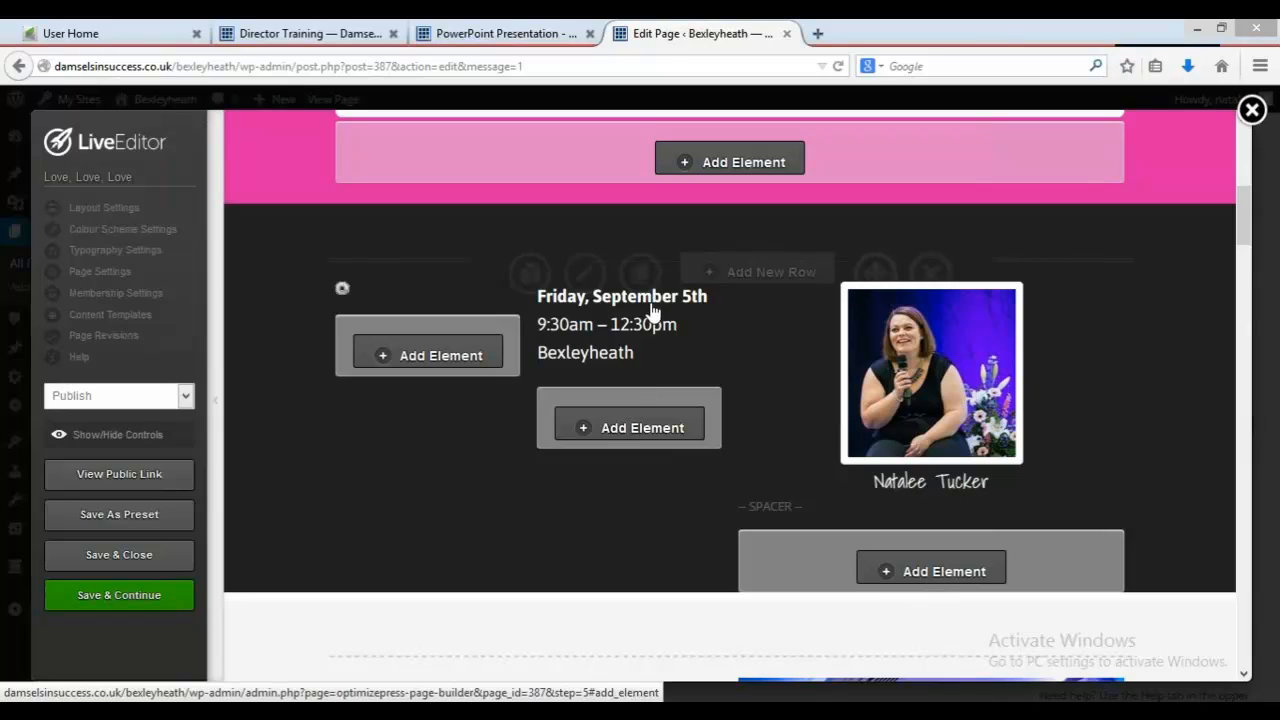
Step: Edit the date text block beside the calendar, changing "September 5th" to "October 3rd", and insert it
mouse_move(651, 306)
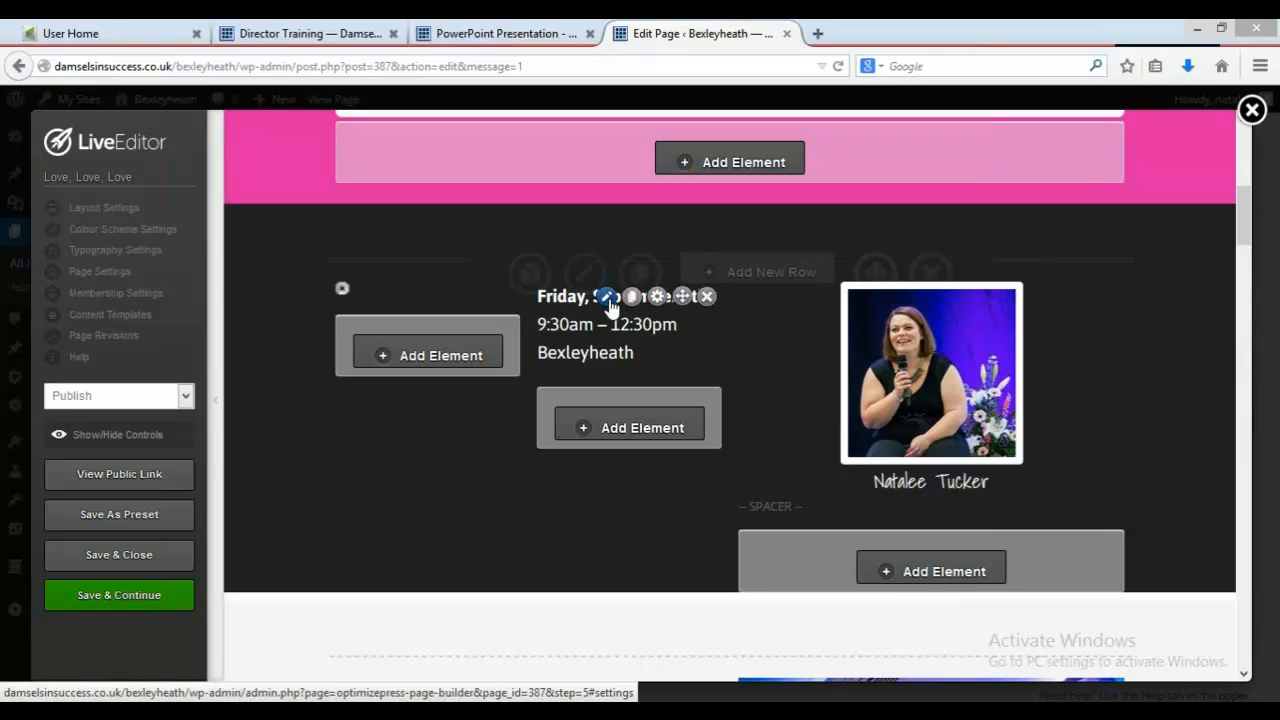
click(607, 297)
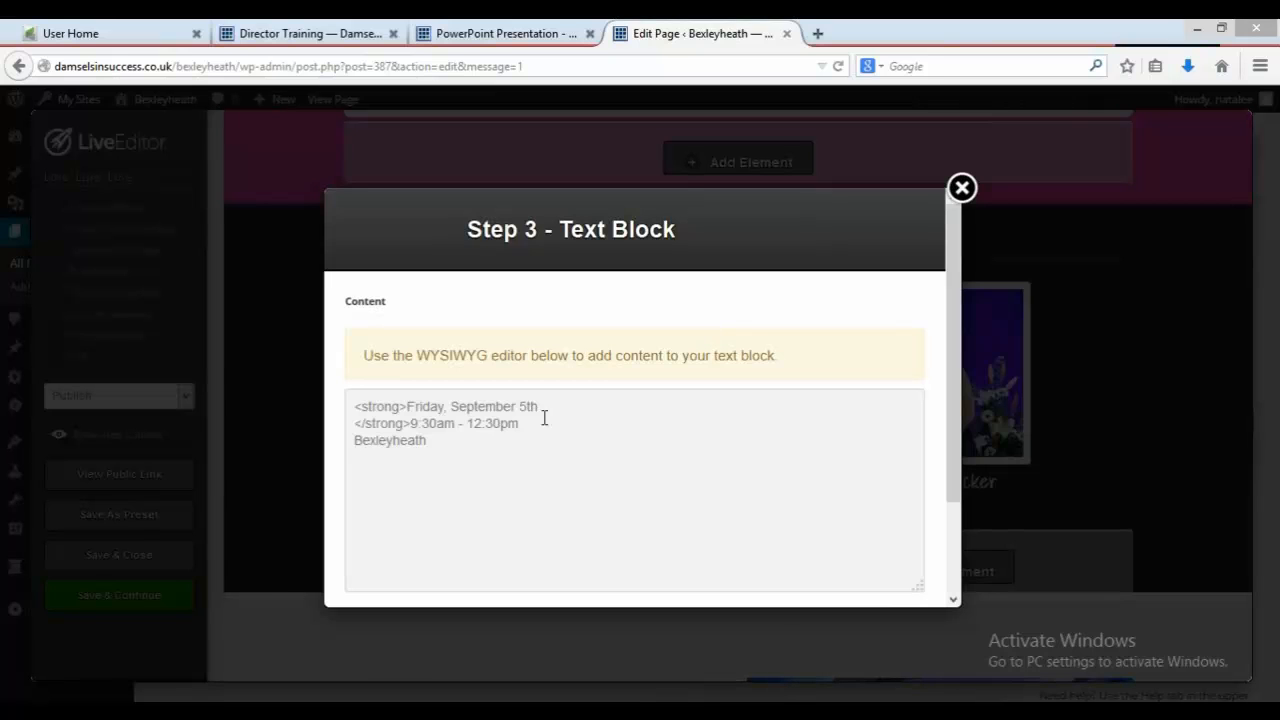
drag(551, 405, 452, 408)
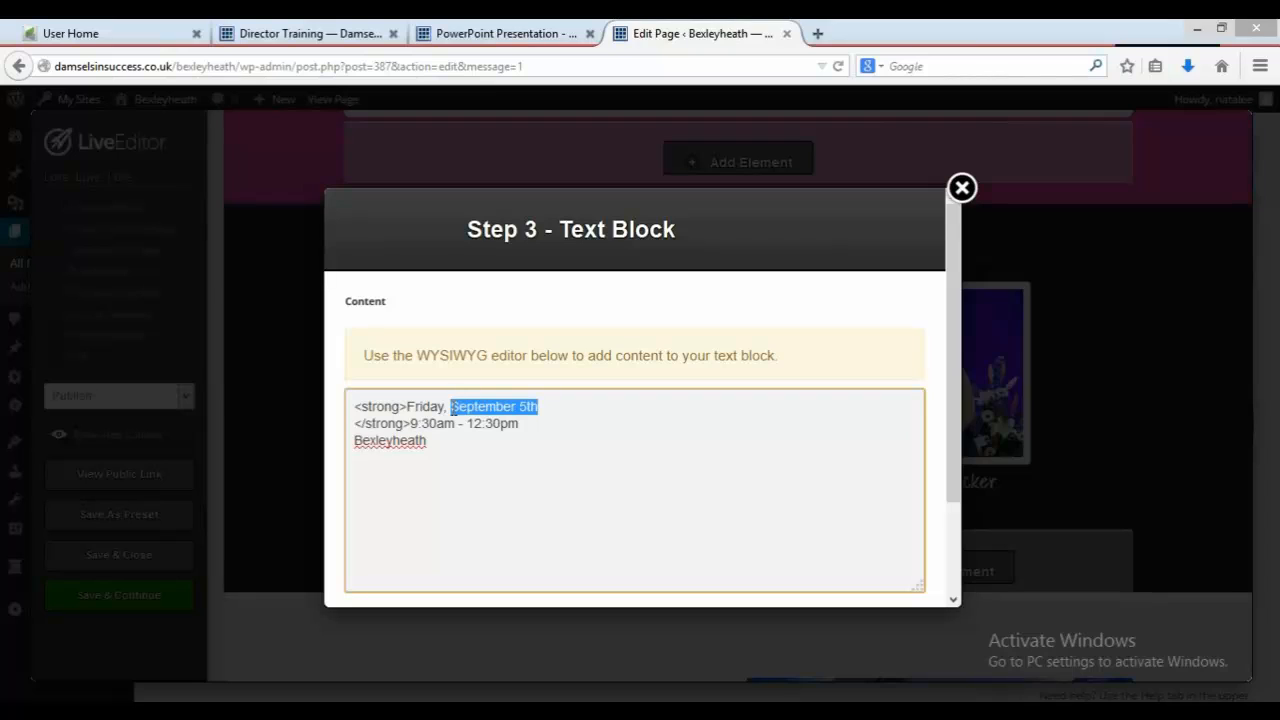
text(October)
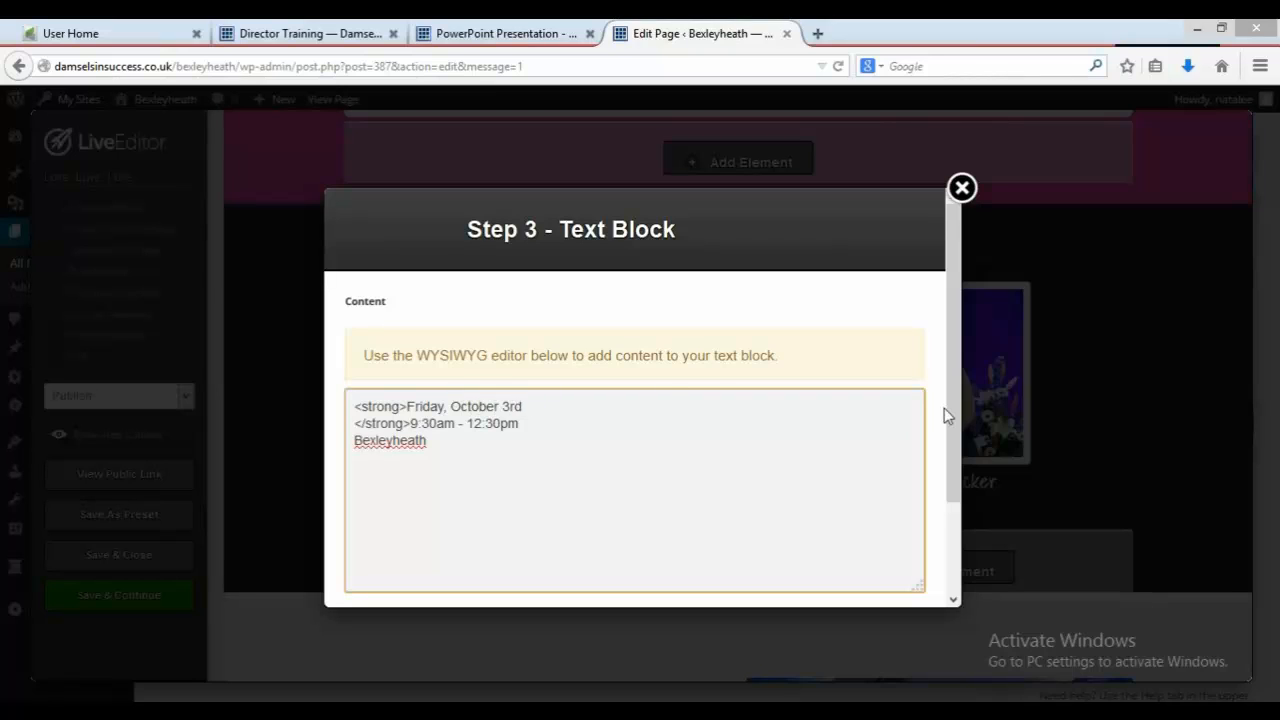
drag(955, 428, 960, 523)
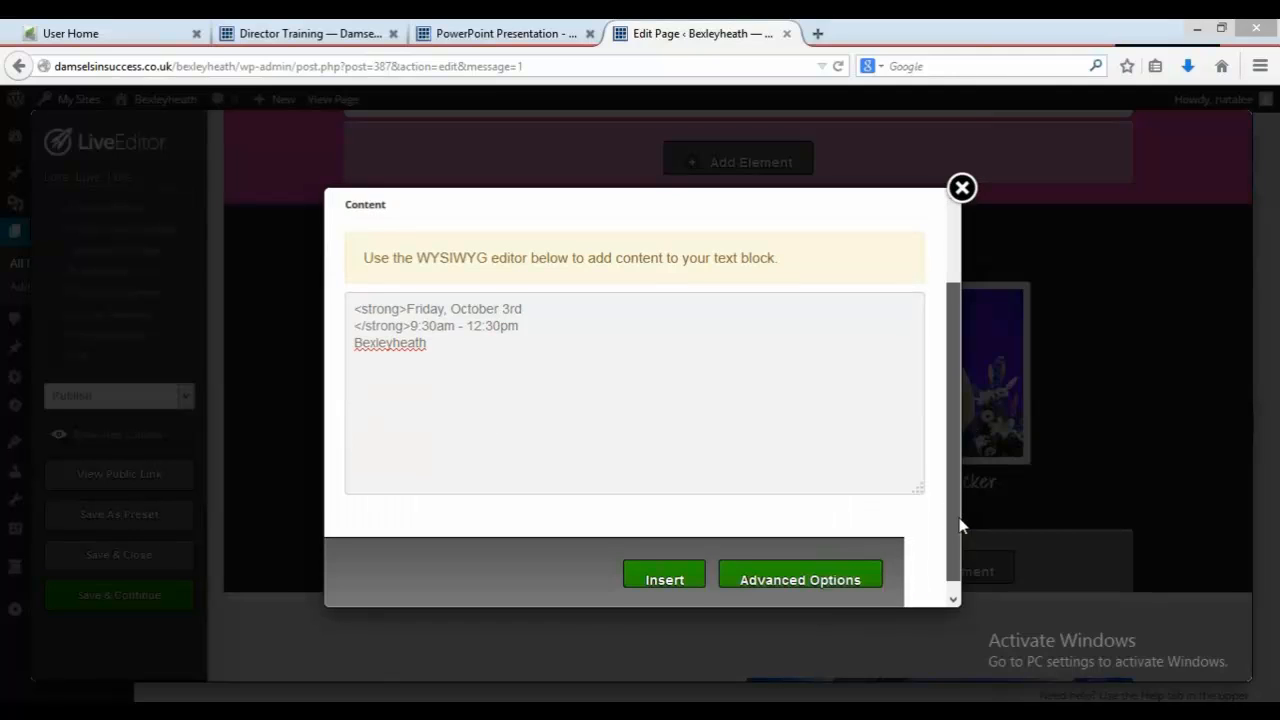
click(664, 566)
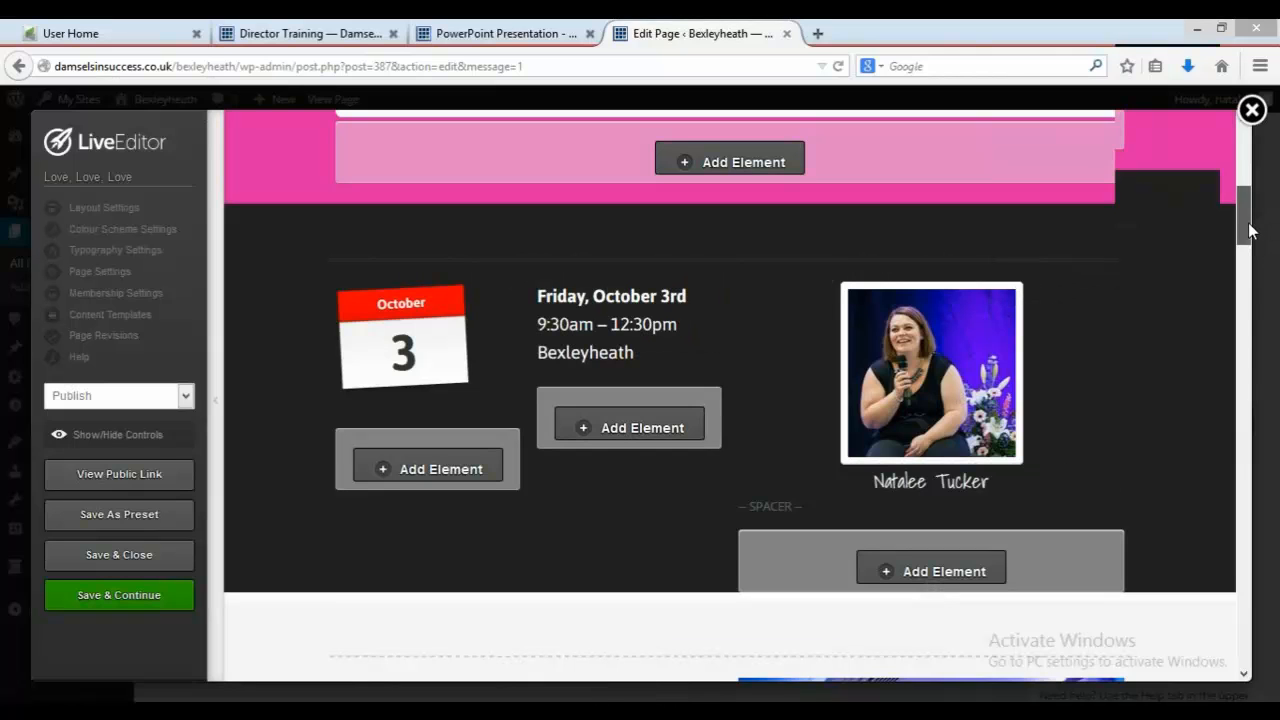
Step: Open the introductory text block and replace its first event date with "October 3rd"
scroll(1253, 240, down, 1)
drag(1253, 240, 1262, 279)
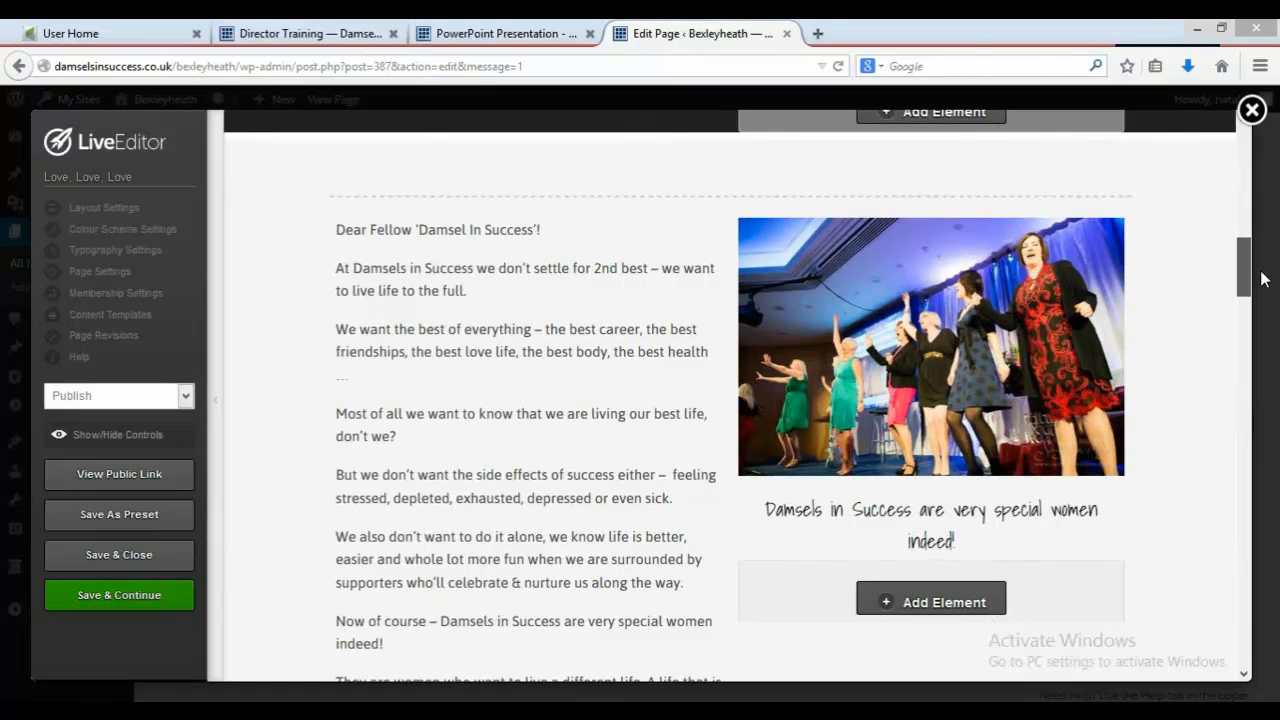
drag(1262, 279, 1265, 370)
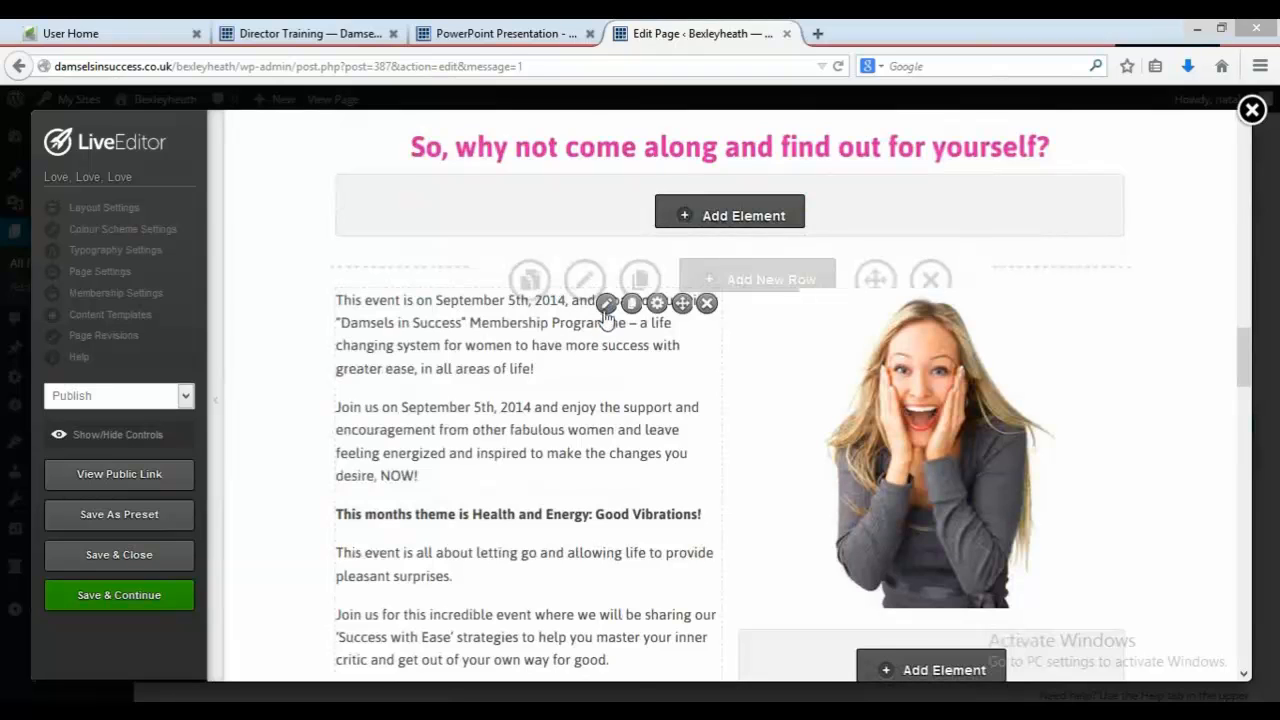
click(606, 303)
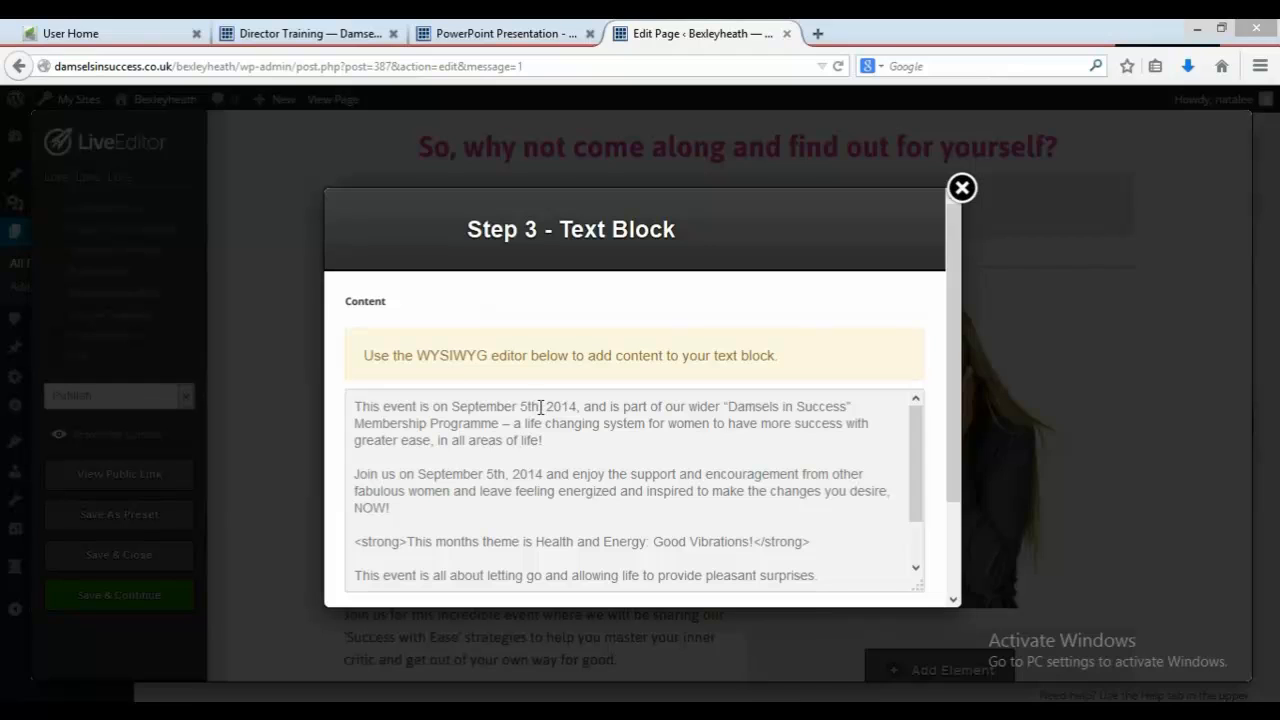
drag(540, 407, 453, 398)
text(October )
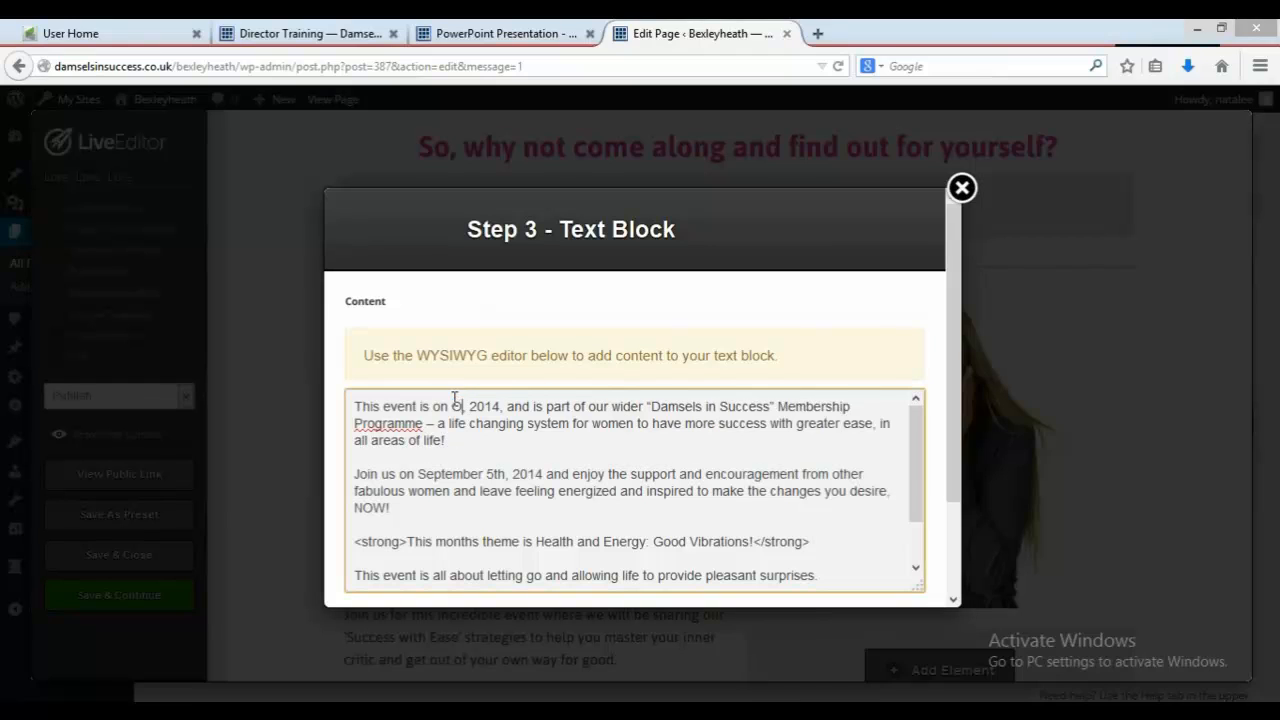
text(3rd)
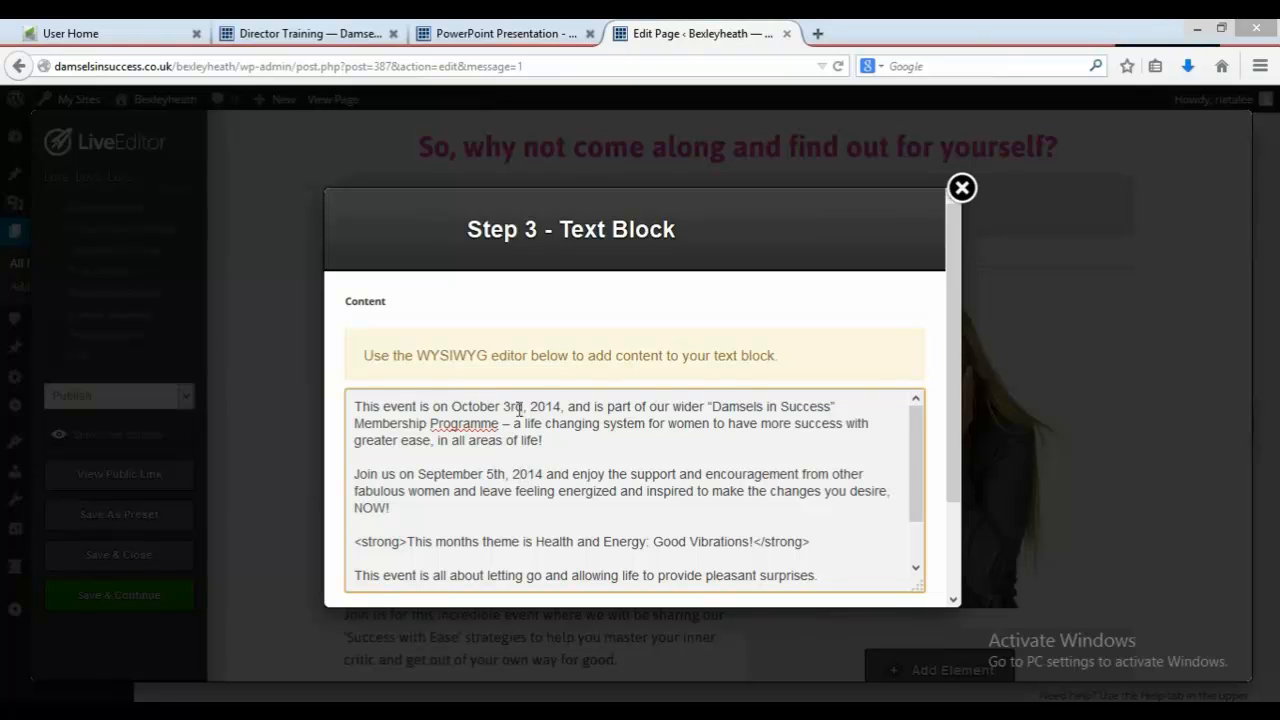
Step: Copy "October 3rd" and paste it over the second "September 5th" date in the same text block
drag(522, 408, 453, 397)
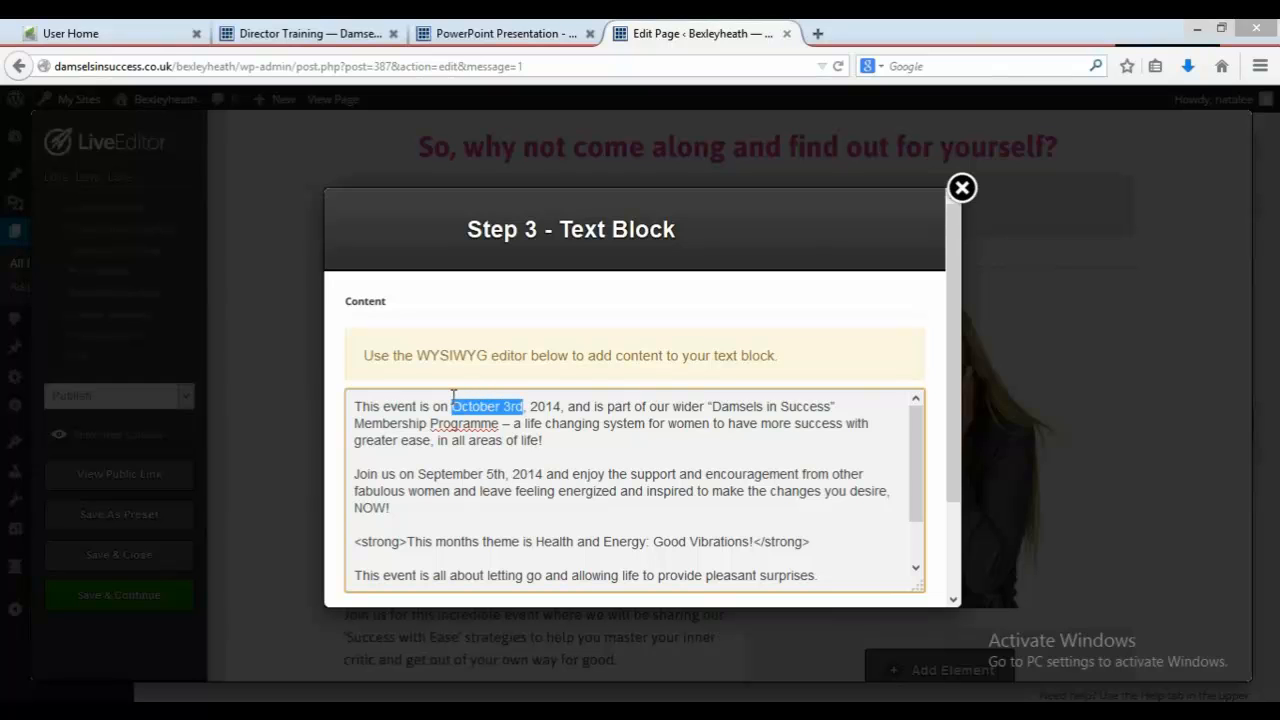
right_click(463, 403)
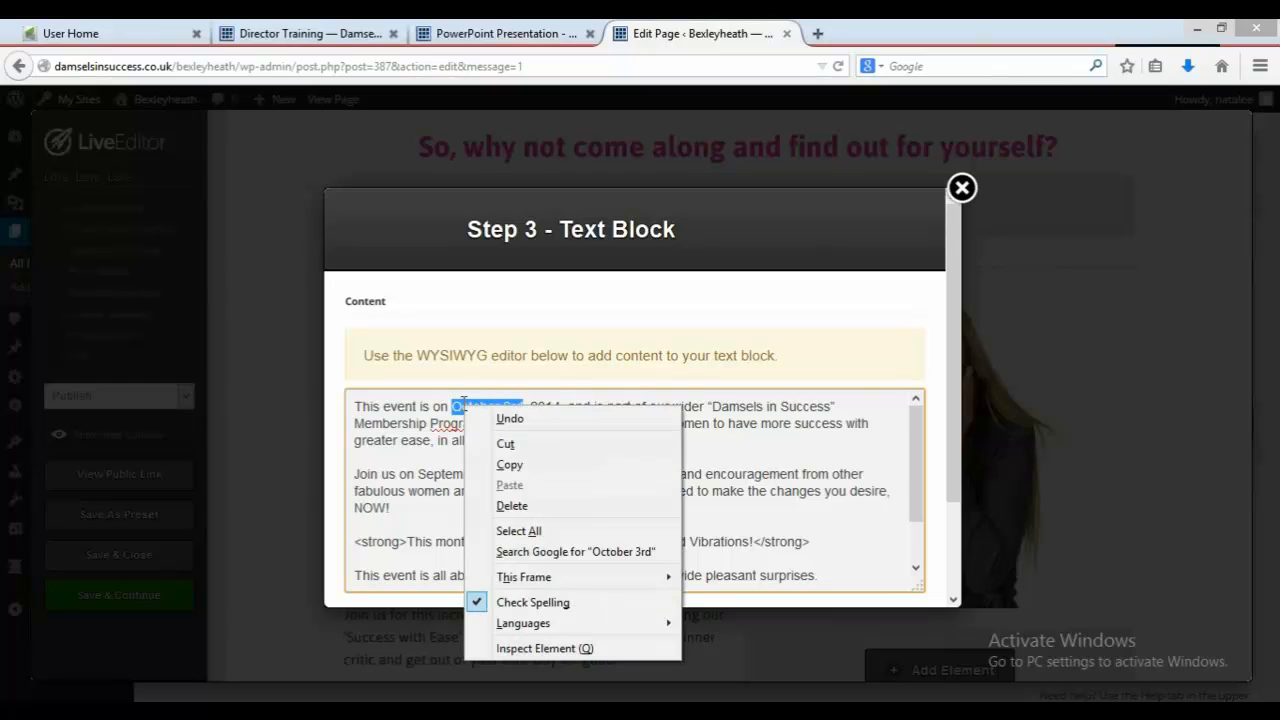
click(500, 462)
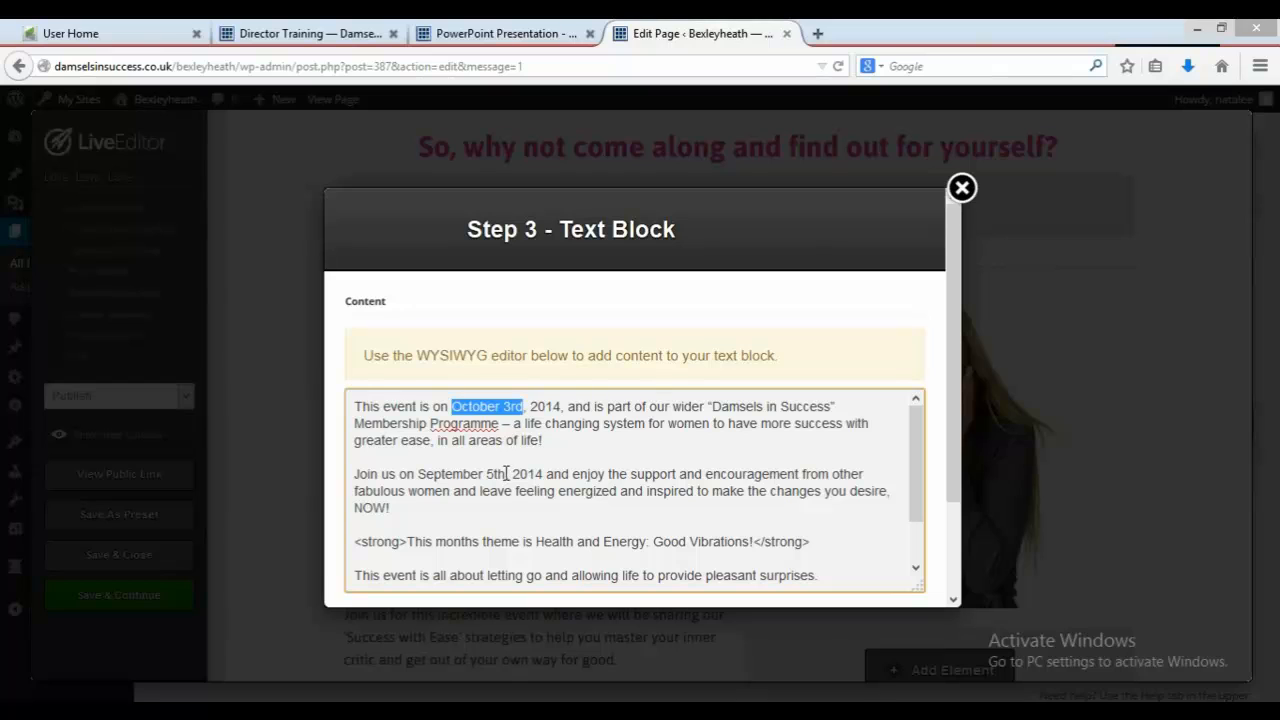
drag(507, 474, 420, 467)
right_click(420, 467)
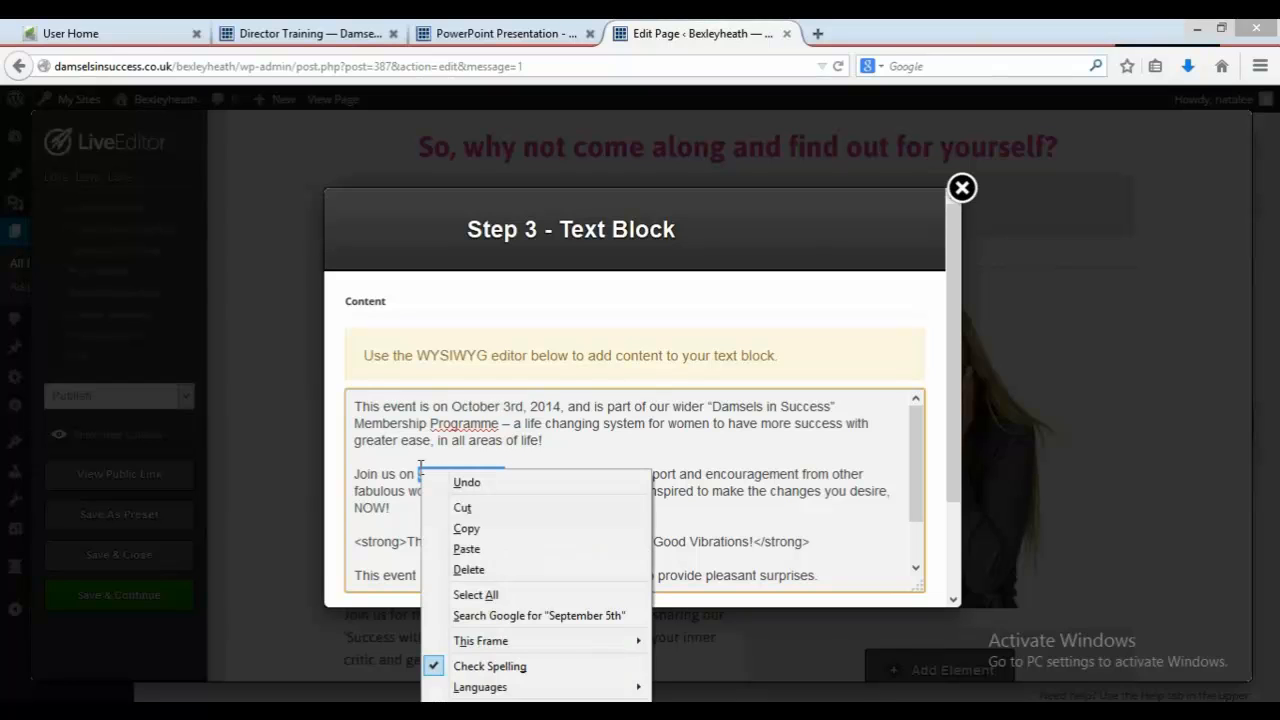
click(489, 544)
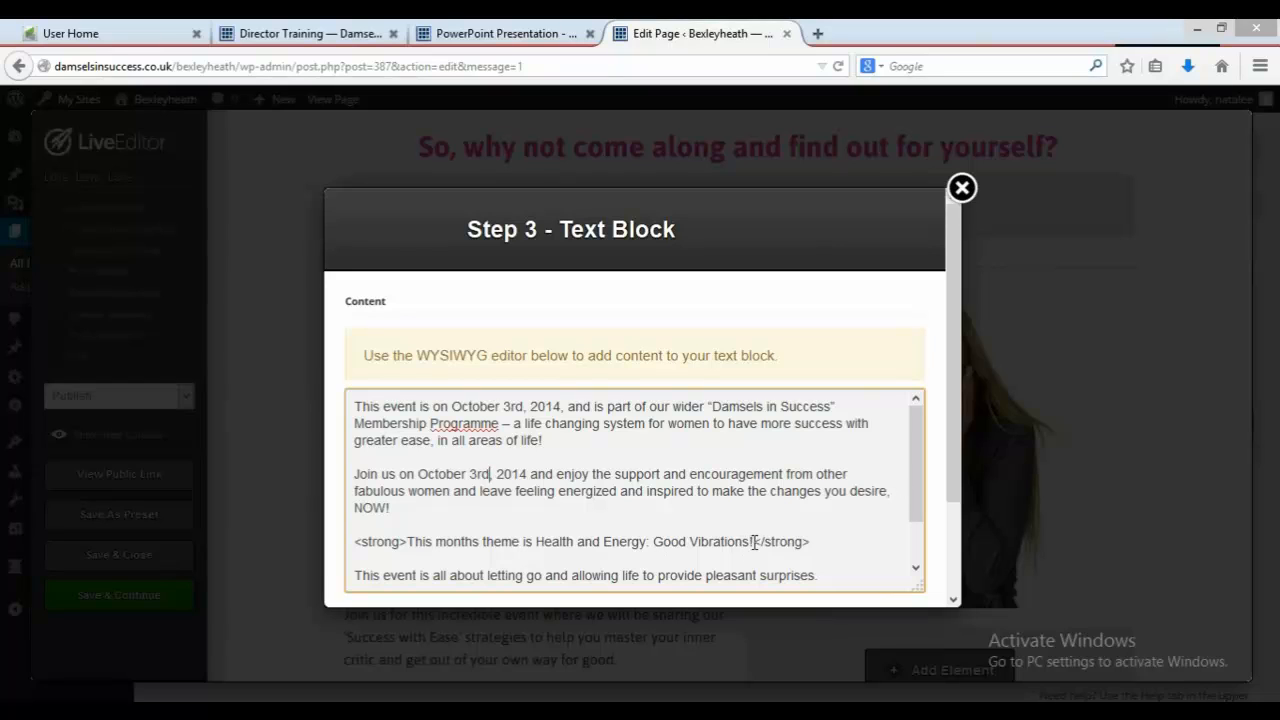
Step: Replace the month's theme with "Love, Love, Love" and insert the updated text block
drag(752, 541, 535, 545)
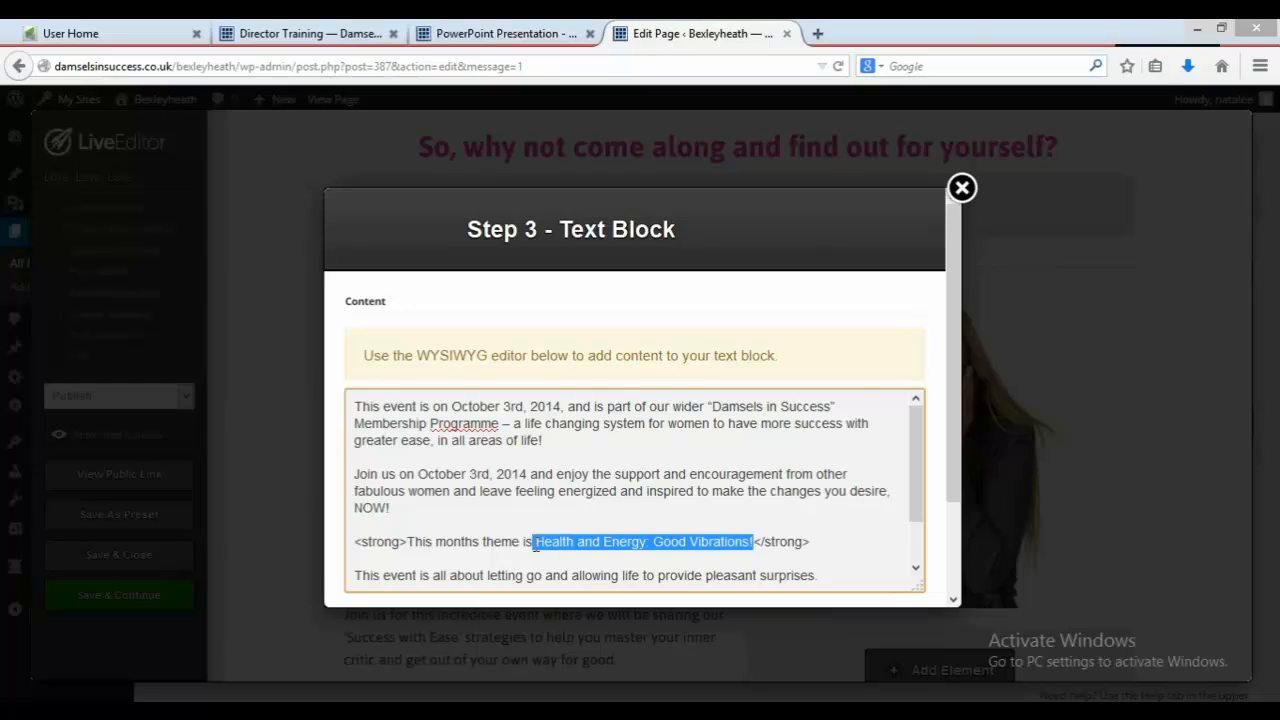
text(Love, Love)
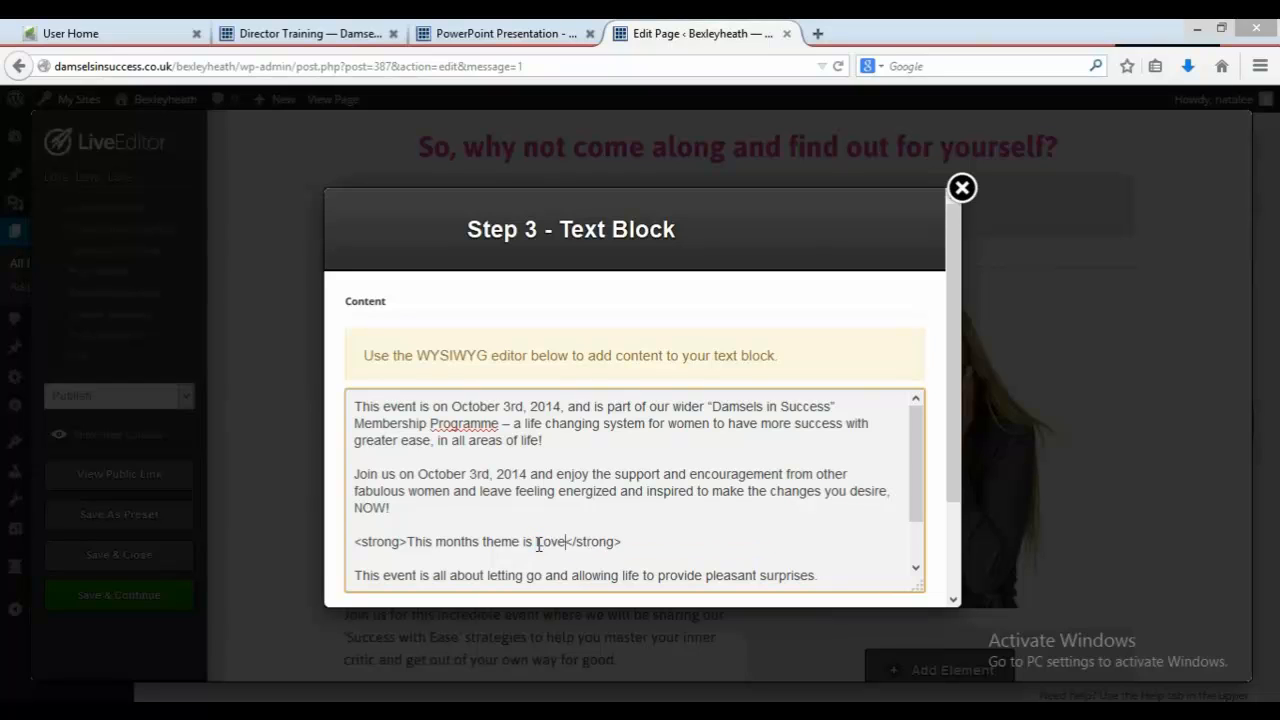
text(, Love)
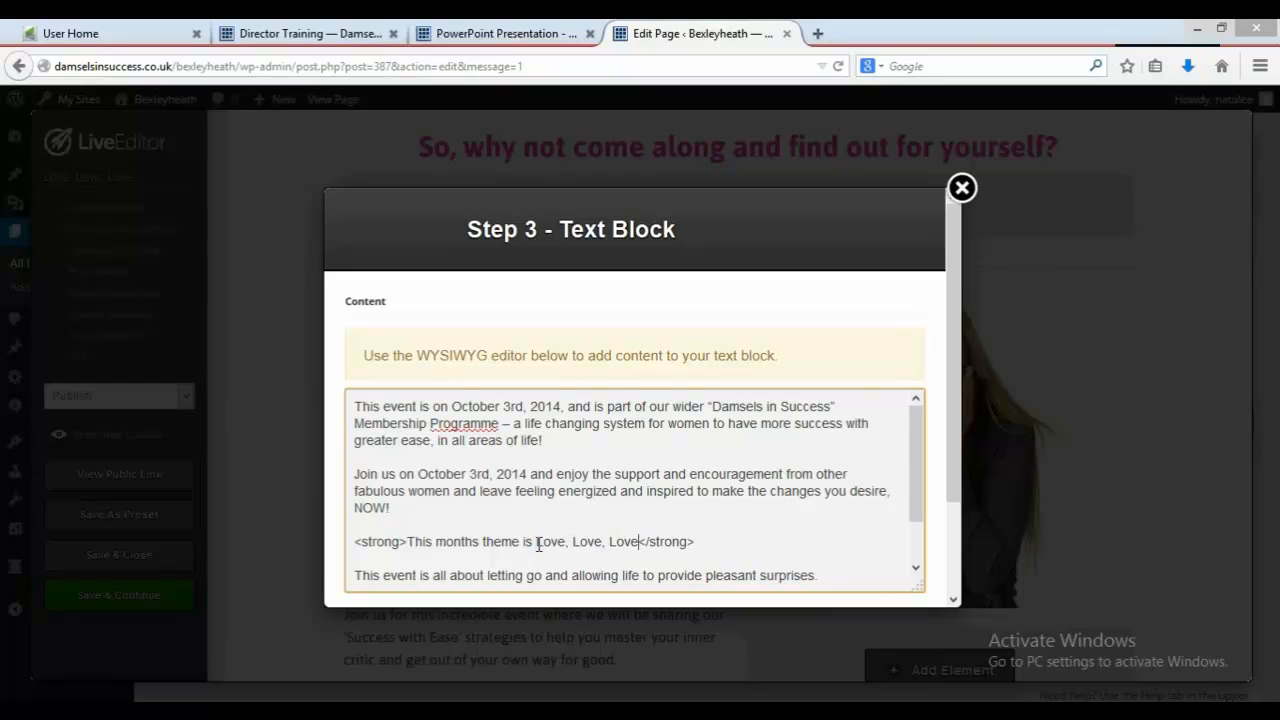
drag(915, 500, 921, 555)
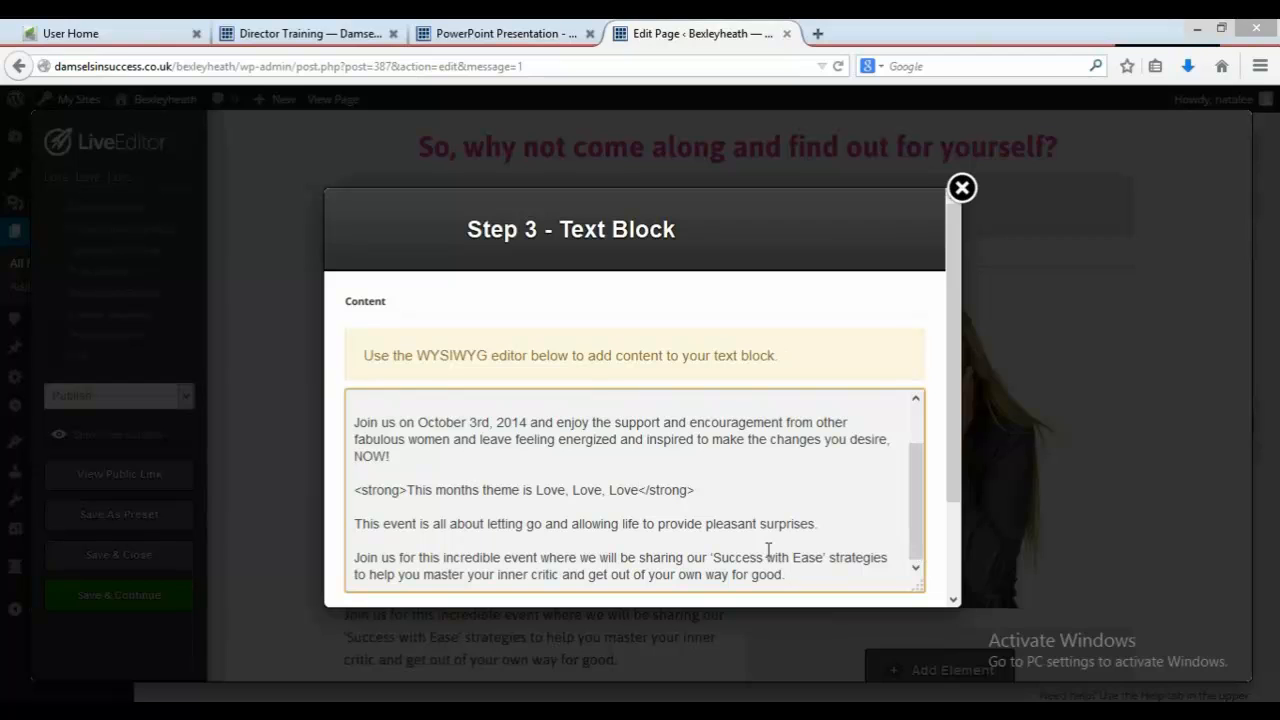
drag(949, 481, 955, 600)
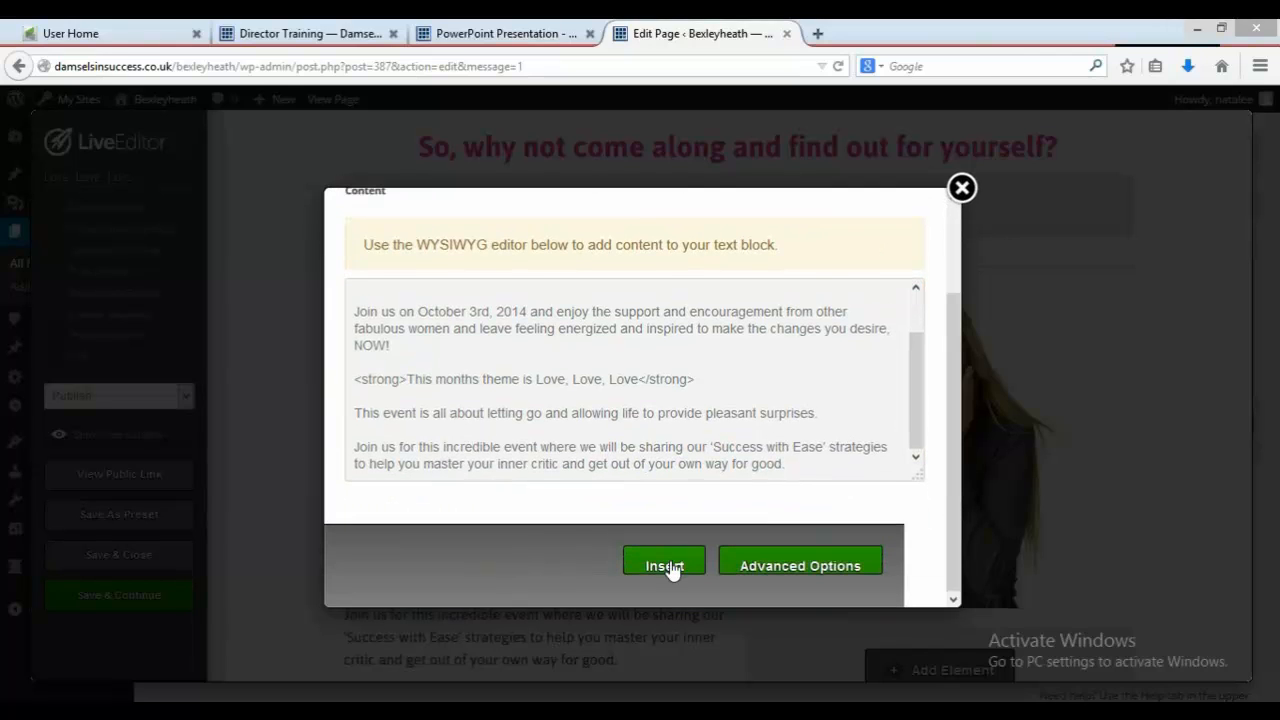
click(666, 566)
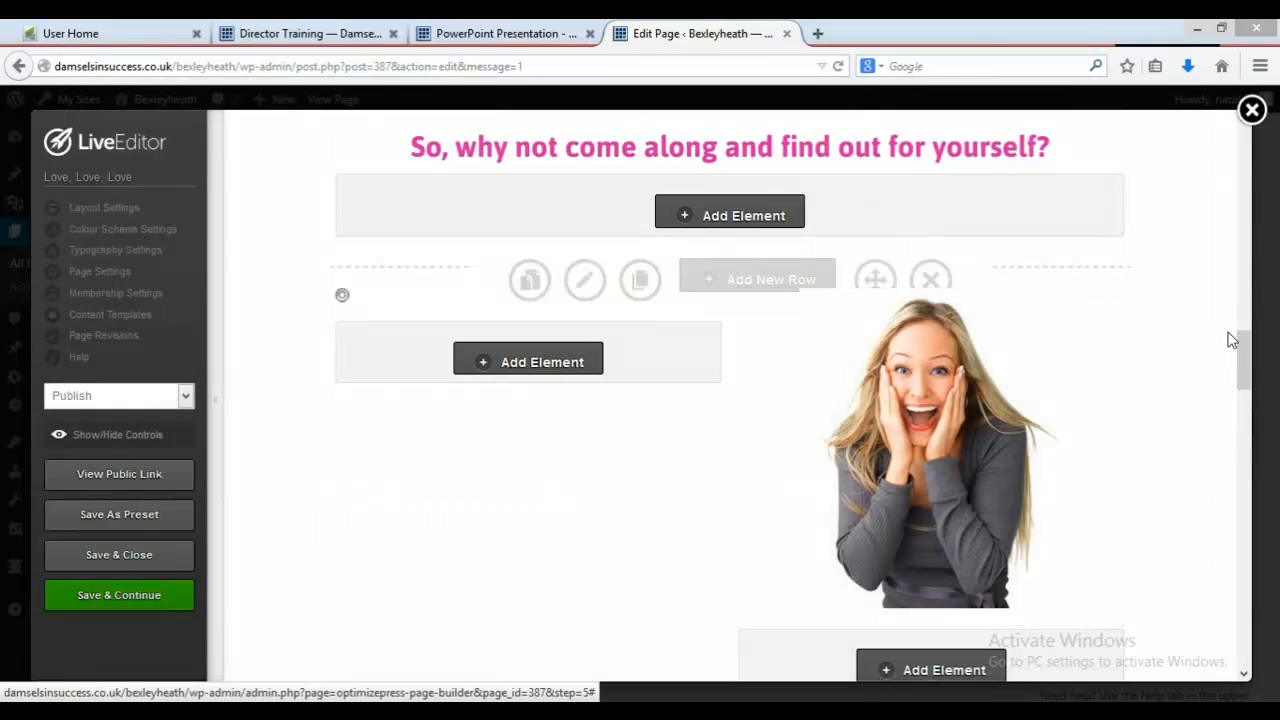
Step: Edit the "When is it?" text block, replacing its date with "October 3rd", and insert it
drag(1246, 350, 1263, 498)
mouse_move(648, 398)
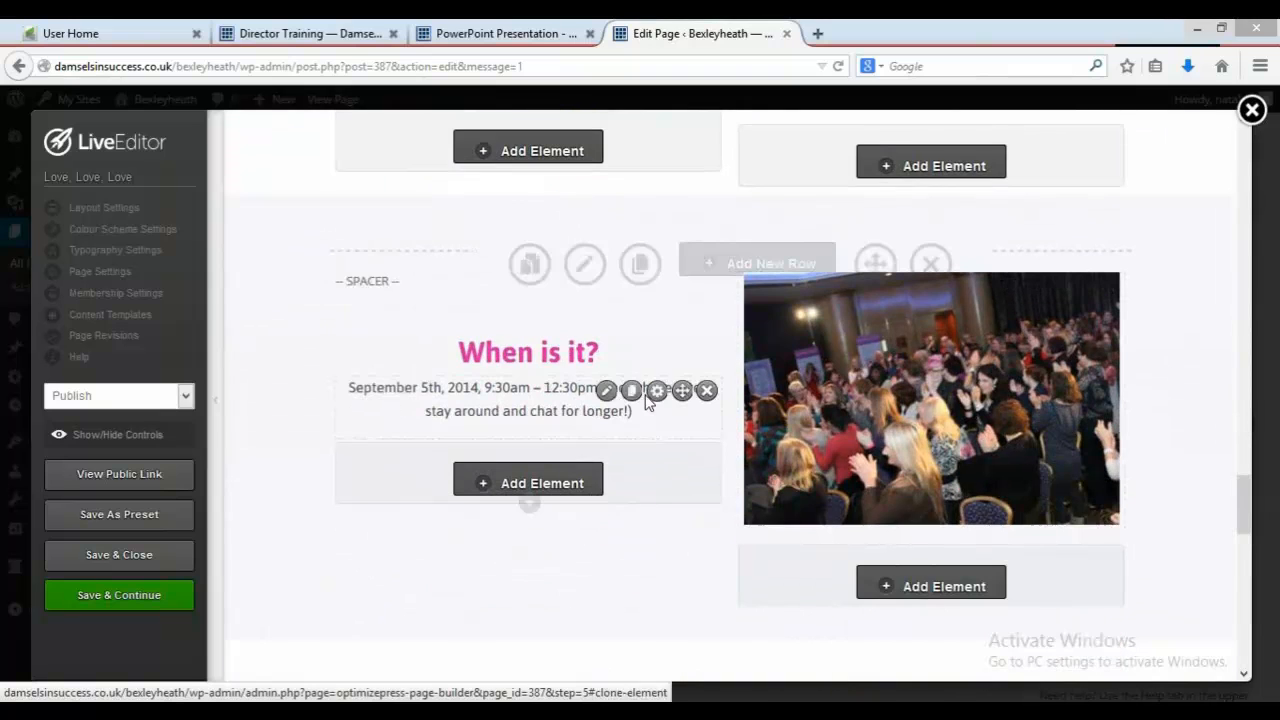
click(607, 391)
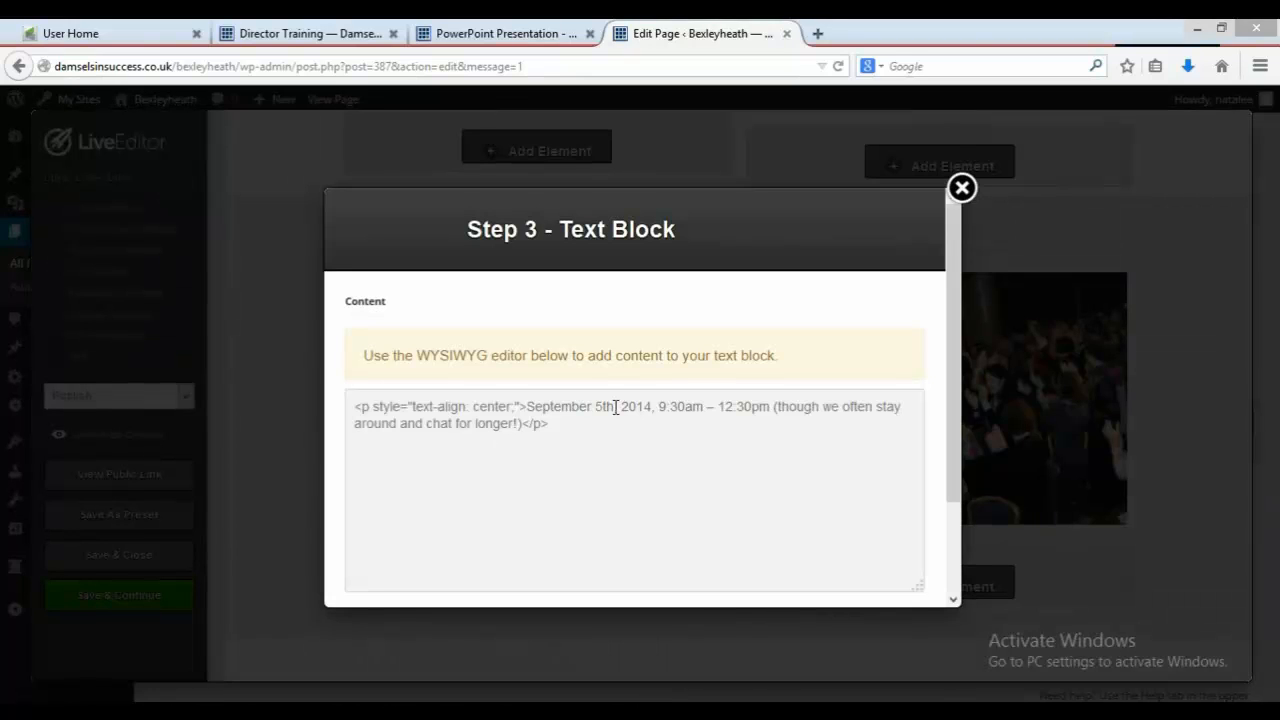
drag(615, 407, 531, 403)
text(October 3rd)
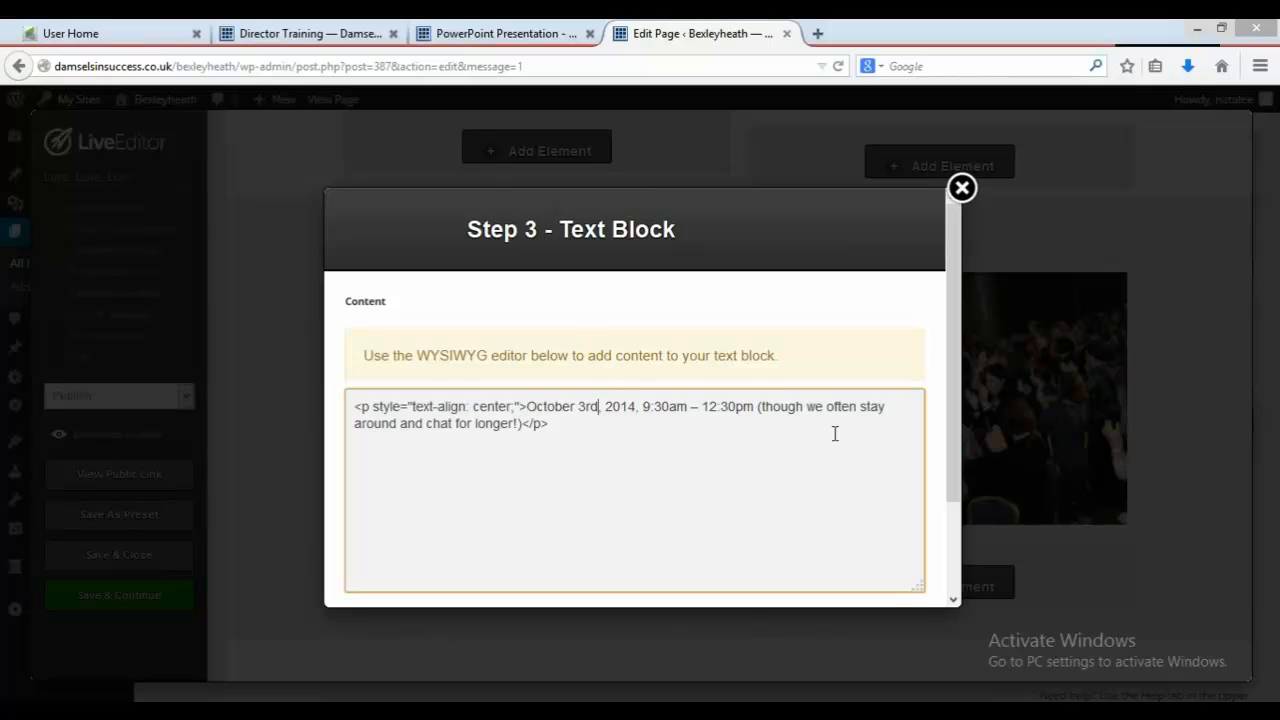
scroll(995, 560, down, 3)
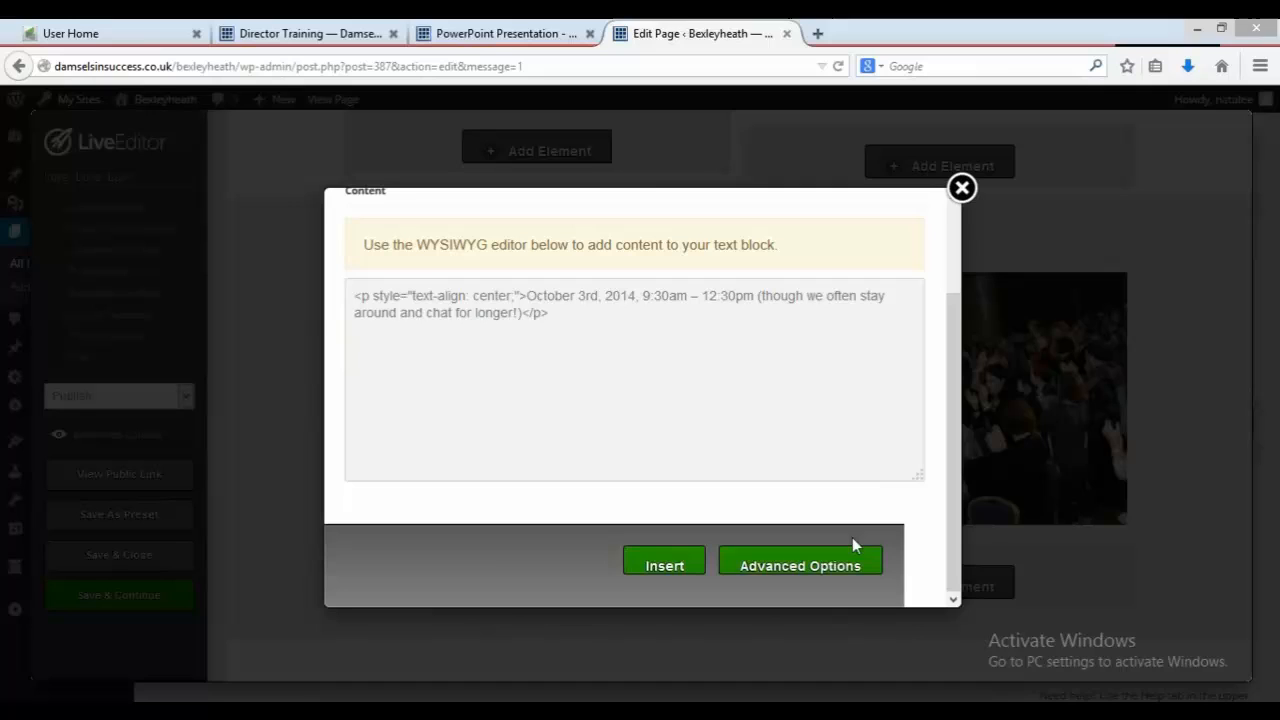
click(626, 560)
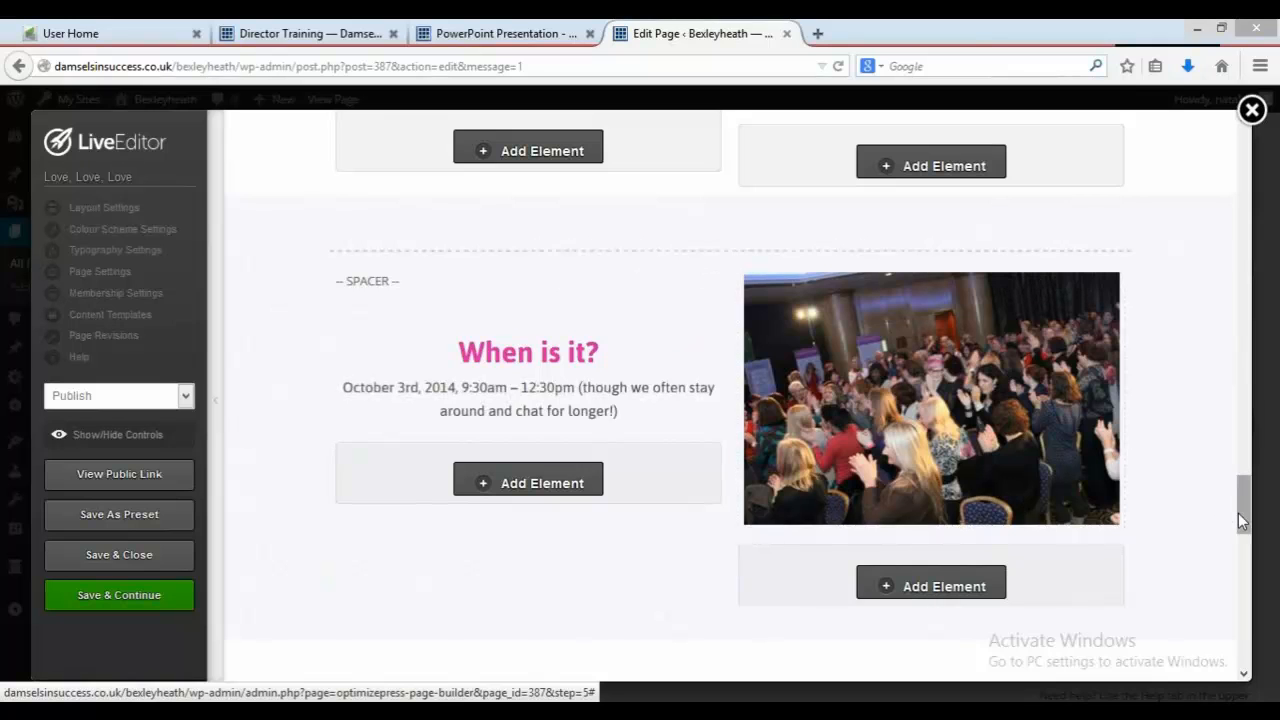
Step: Paste "October 3rd" over the date in the guest-slots notice, update the element and save and close the page
drag(1238, 514, 1246, 573)
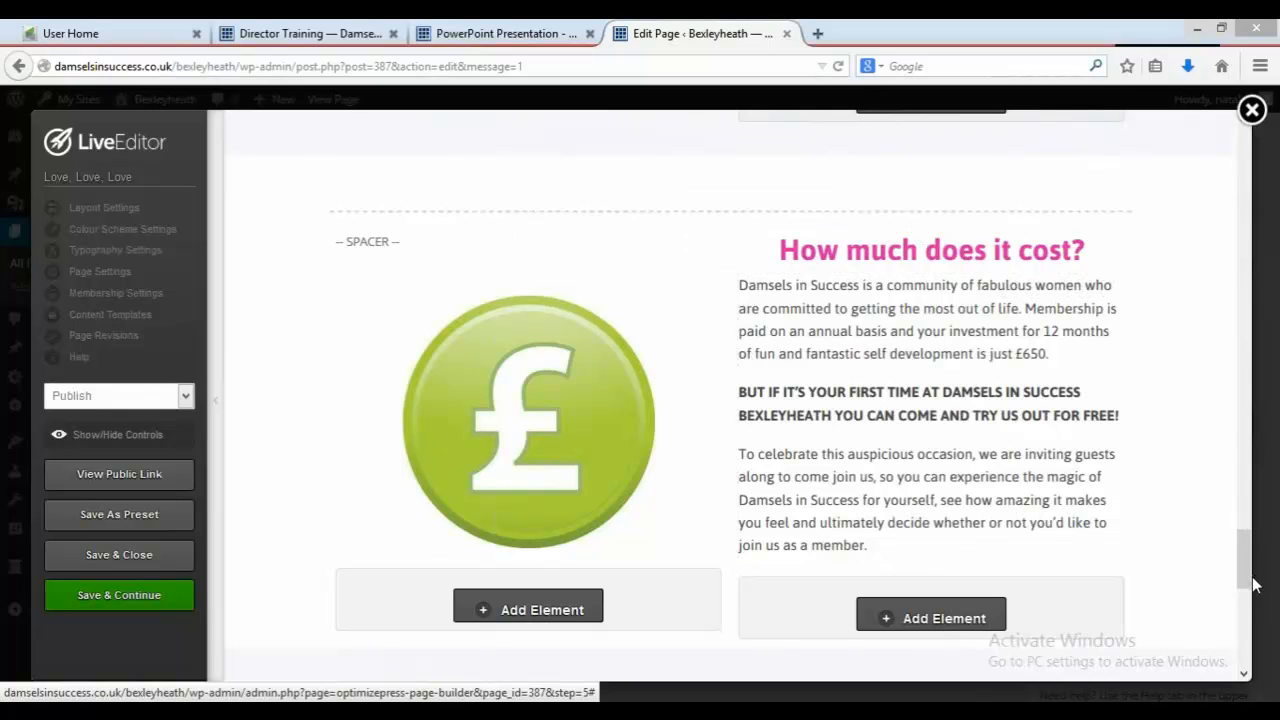
drag(1253, 580, 1254, 609)
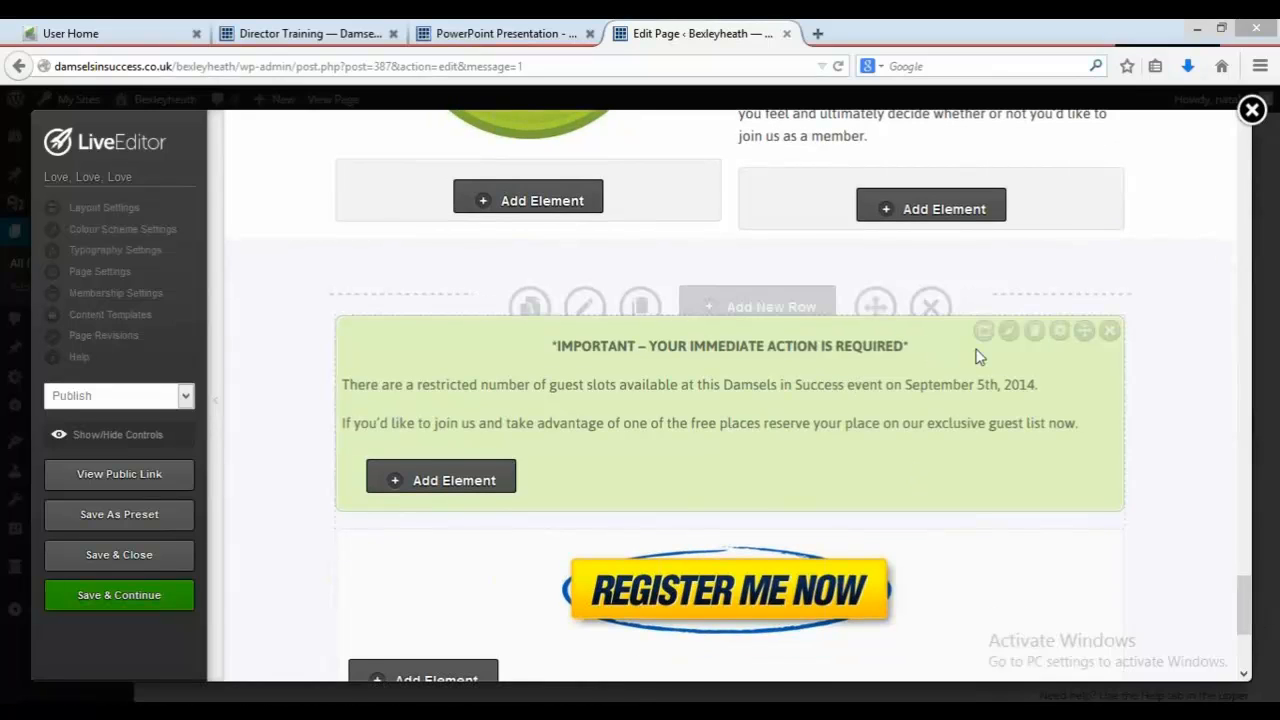
click(1004, 339)
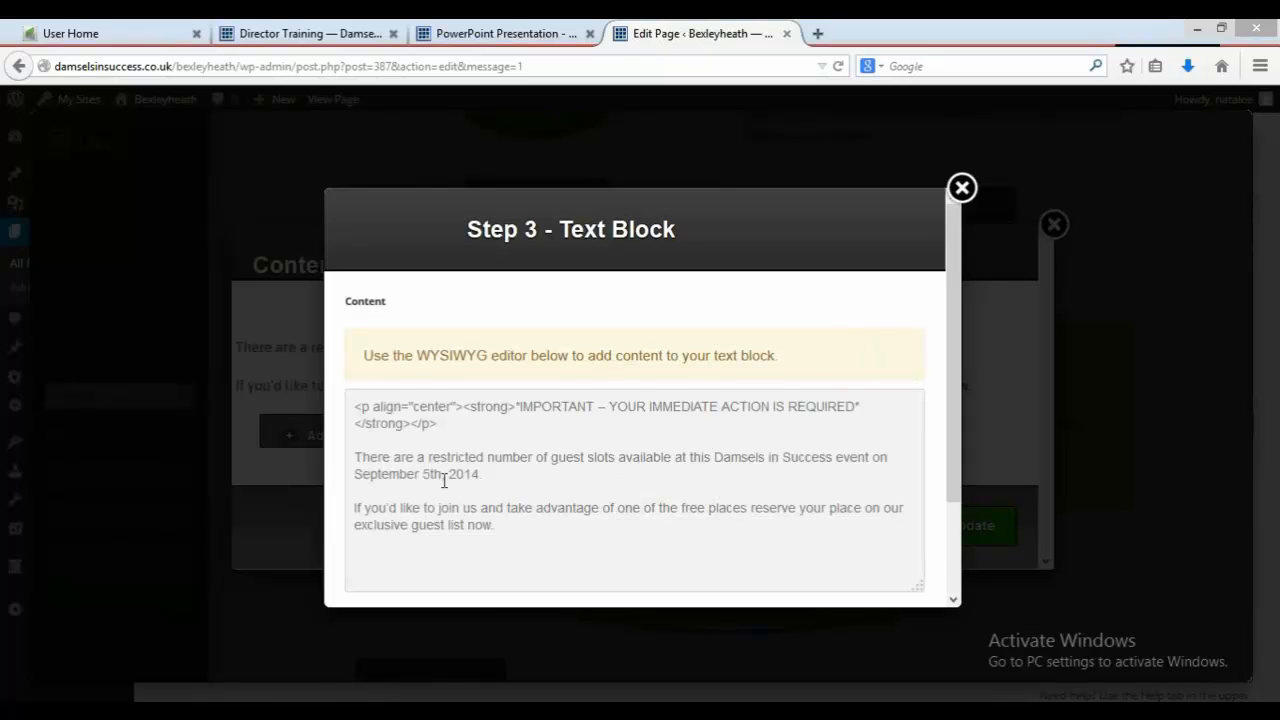
drag(441, 479, 355, 480)
key(ctrl+v)
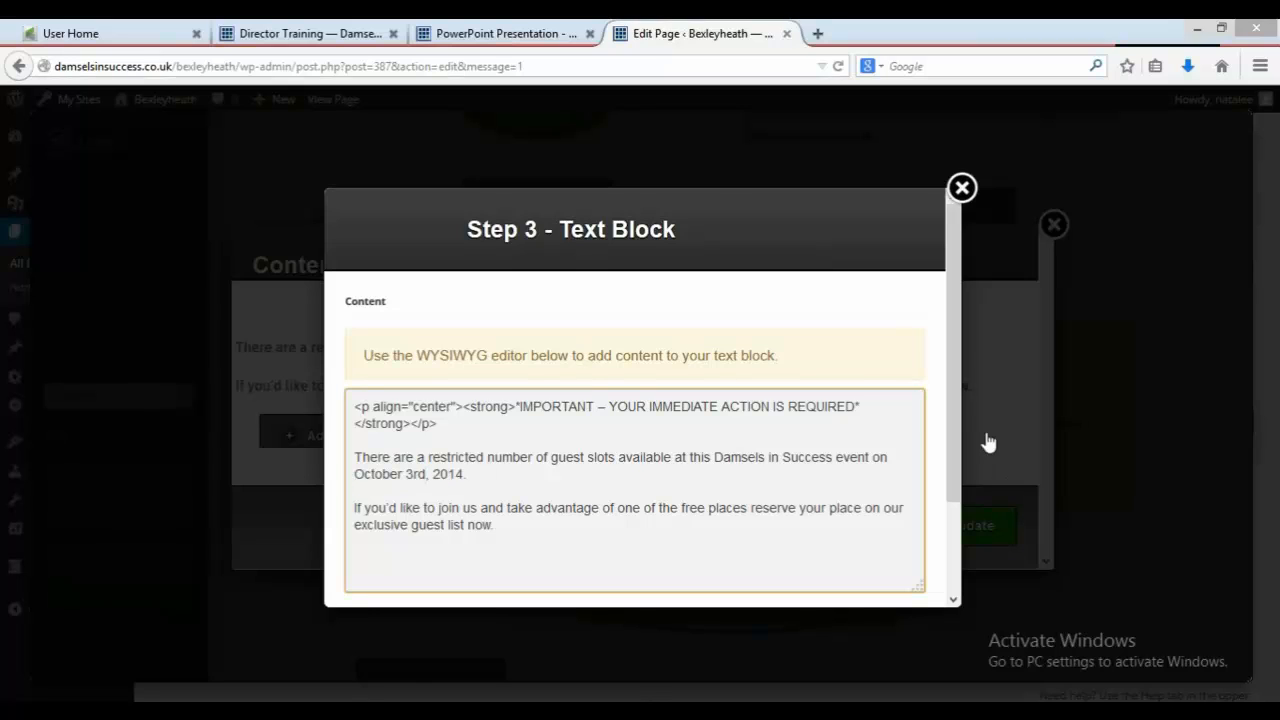
scroll(963, 421, down, 2)
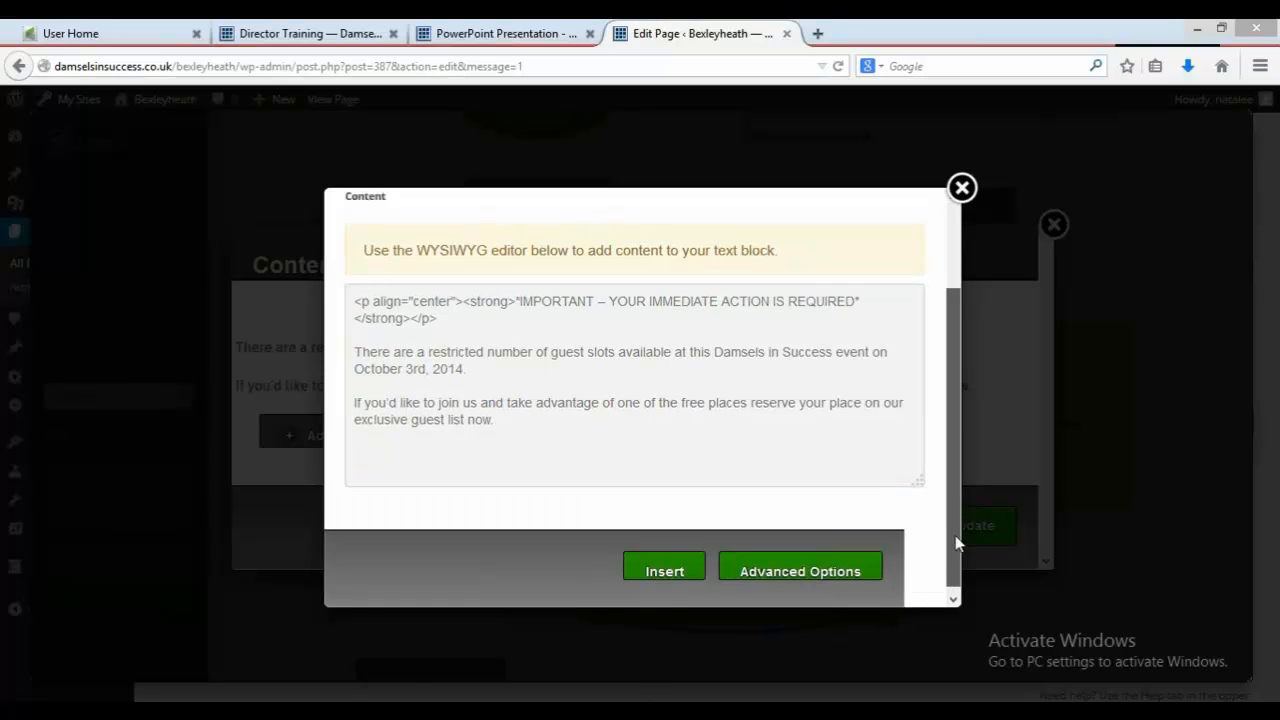
click(653, 570)
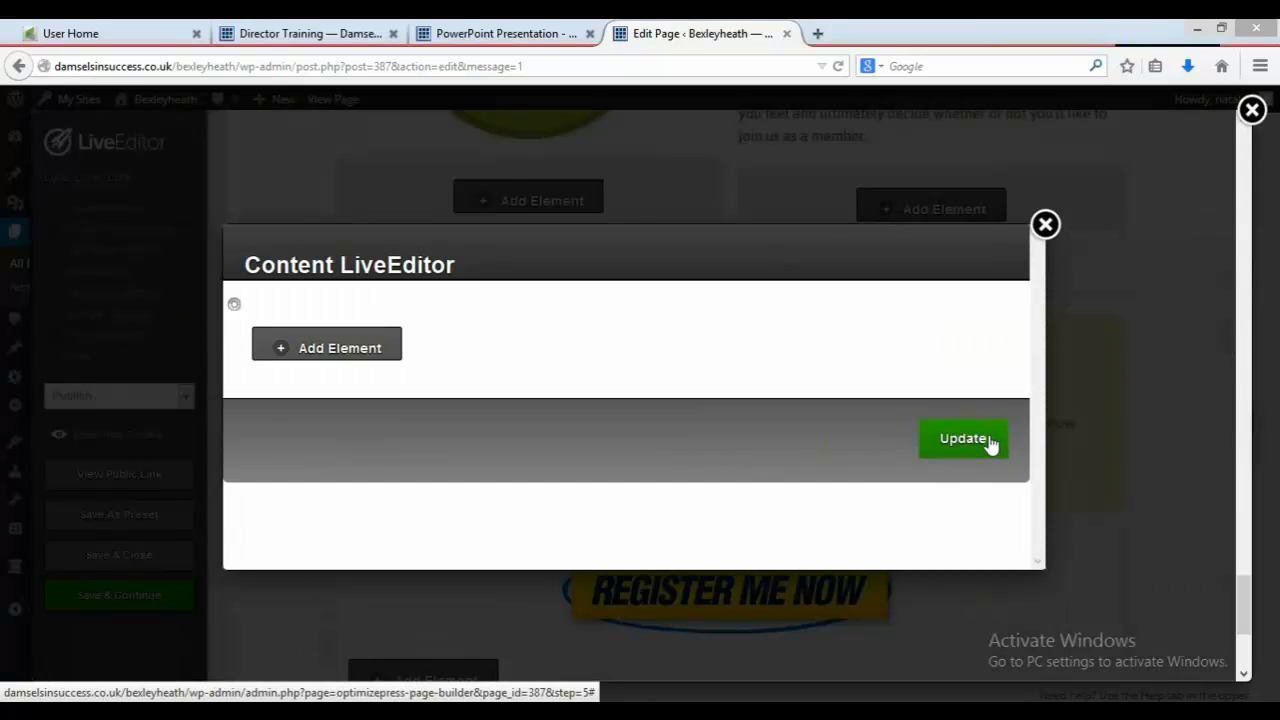
click(986, 443)
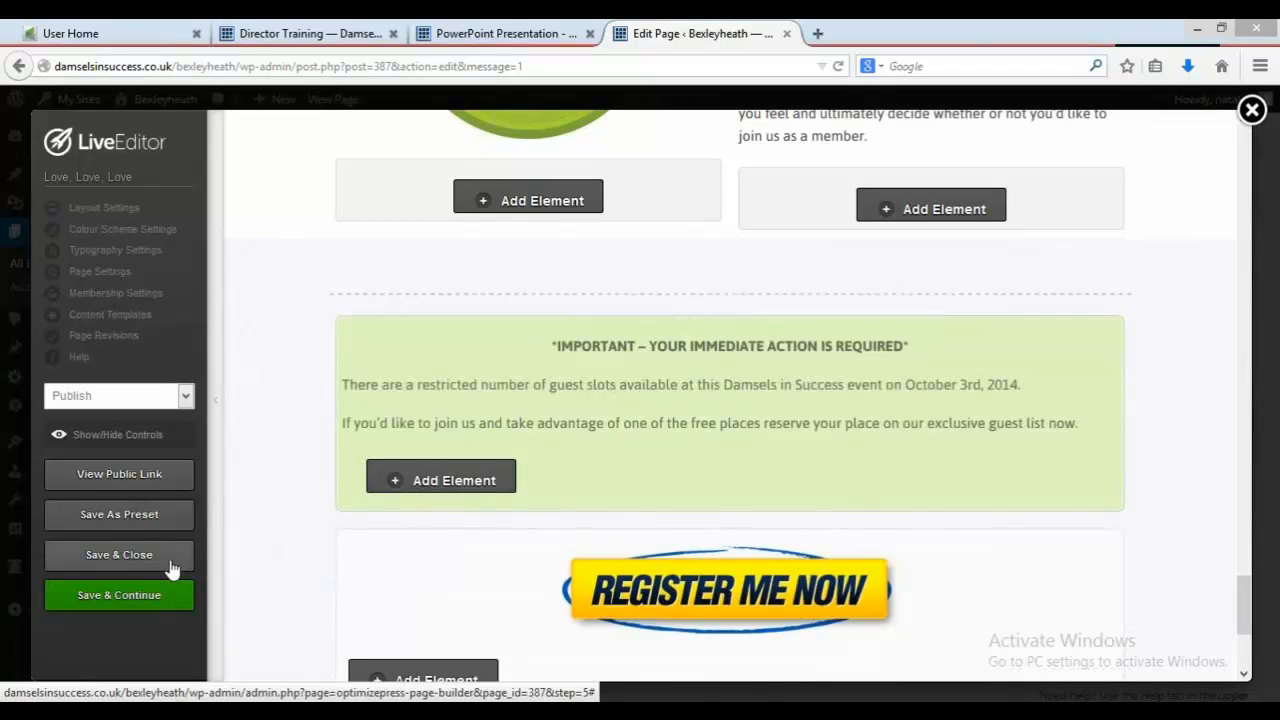
click(170, 563)
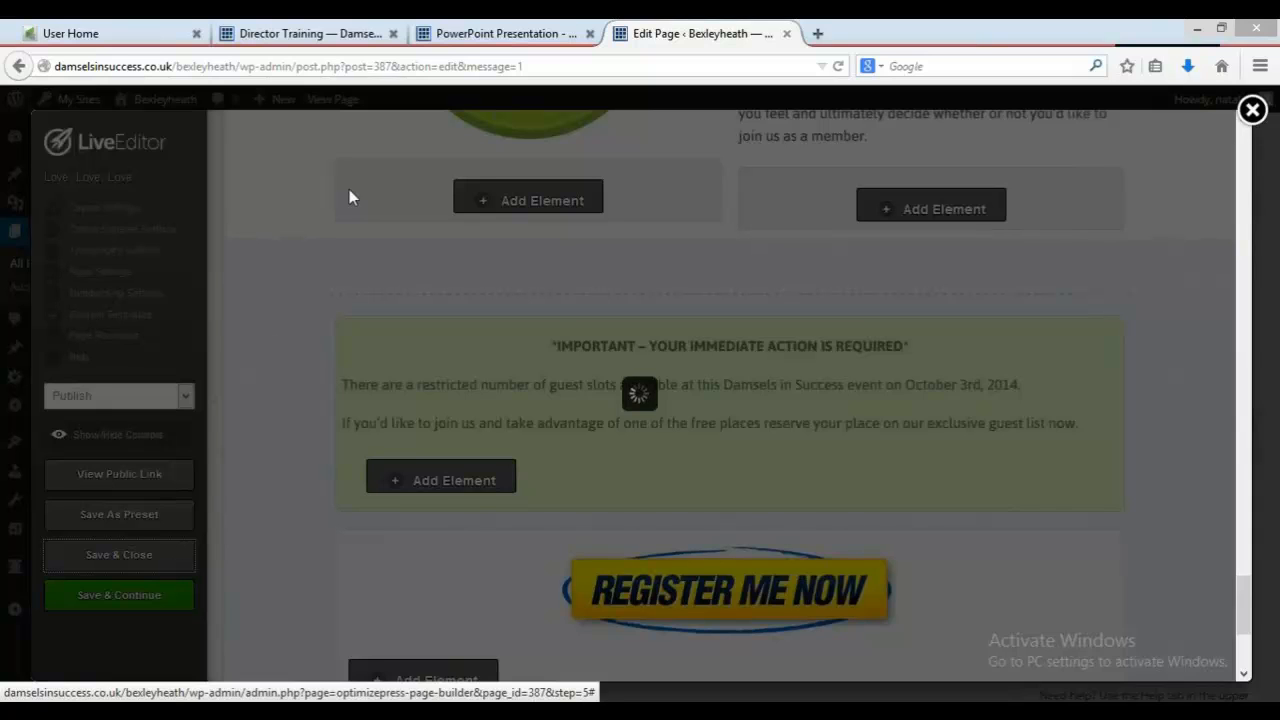
Step: Consult the event guide's tag instructions and open a new tag form in the CRM's contact Tags settings
click(505, 33)
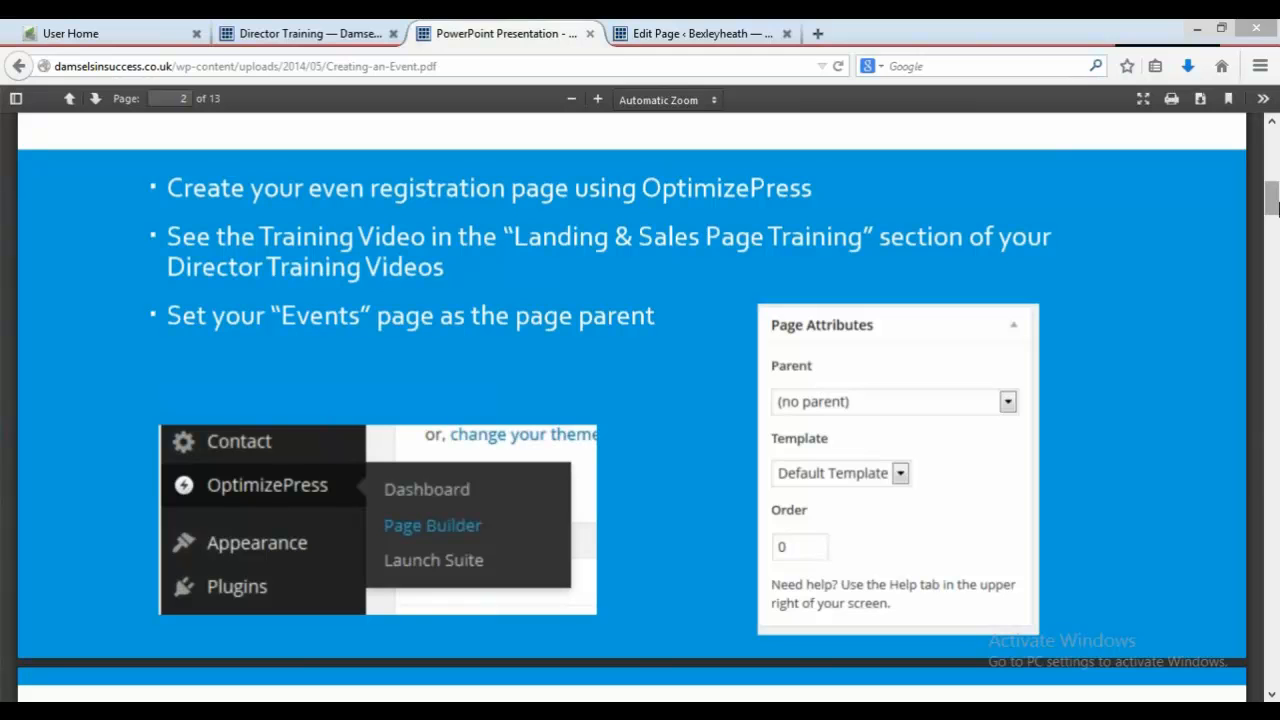
drag(1272, 205, 1274, 246)
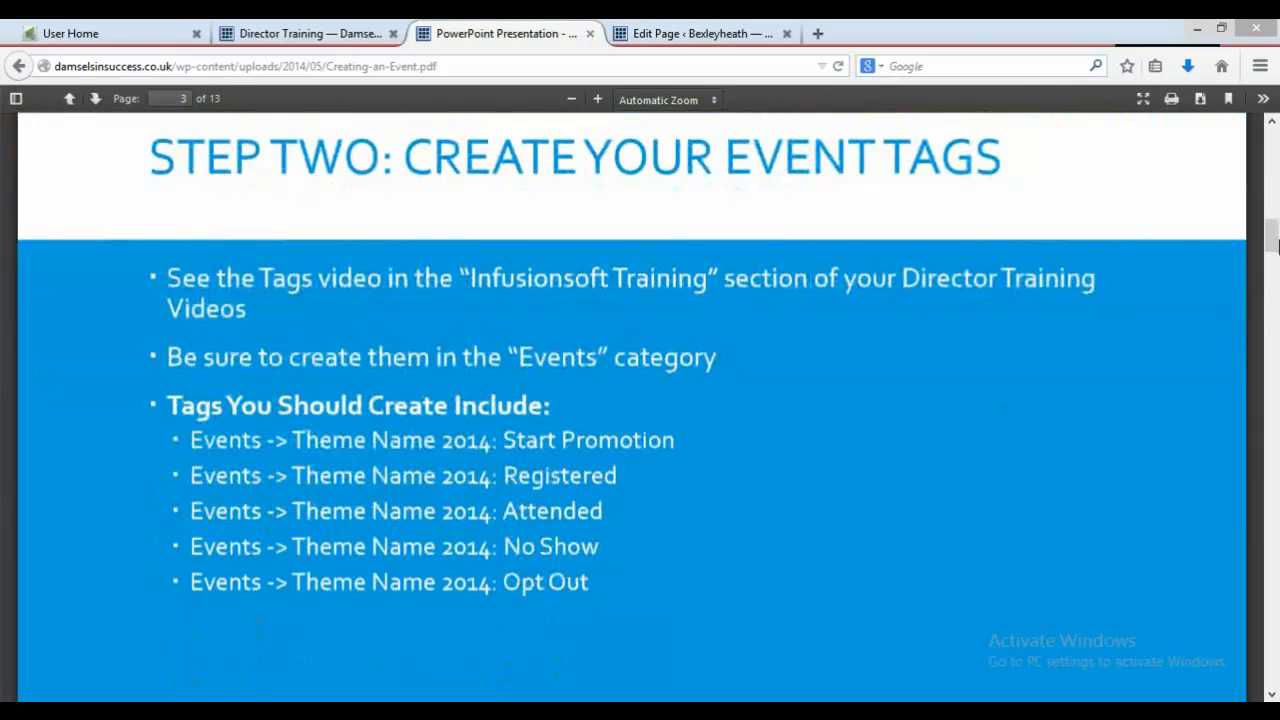
click(322, 36)
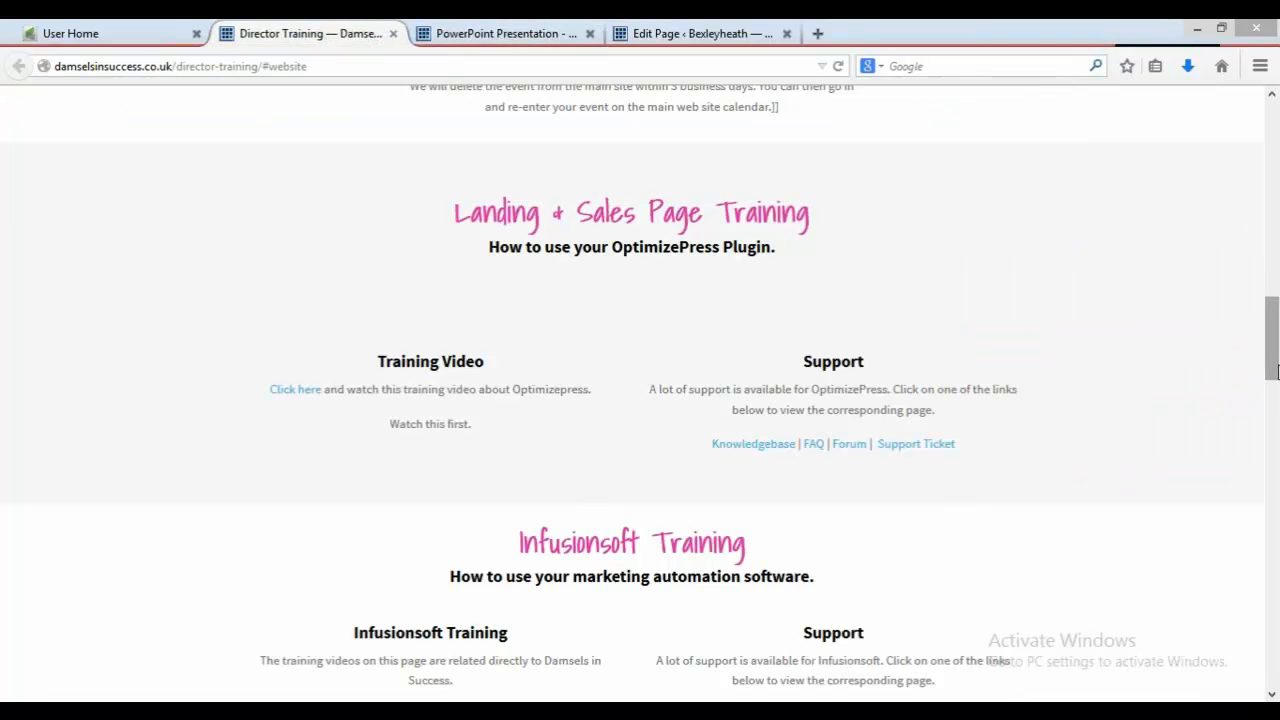
drag(1274, 370, 1274, 470)
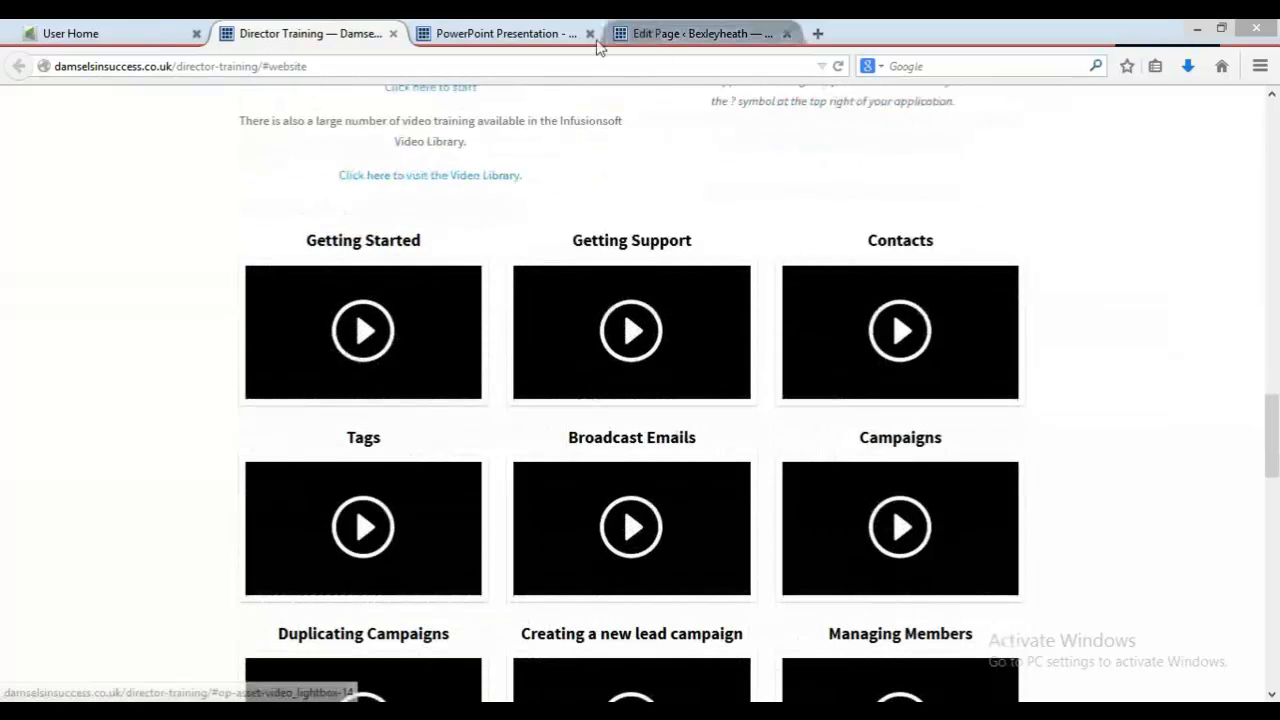
click(536, 30)
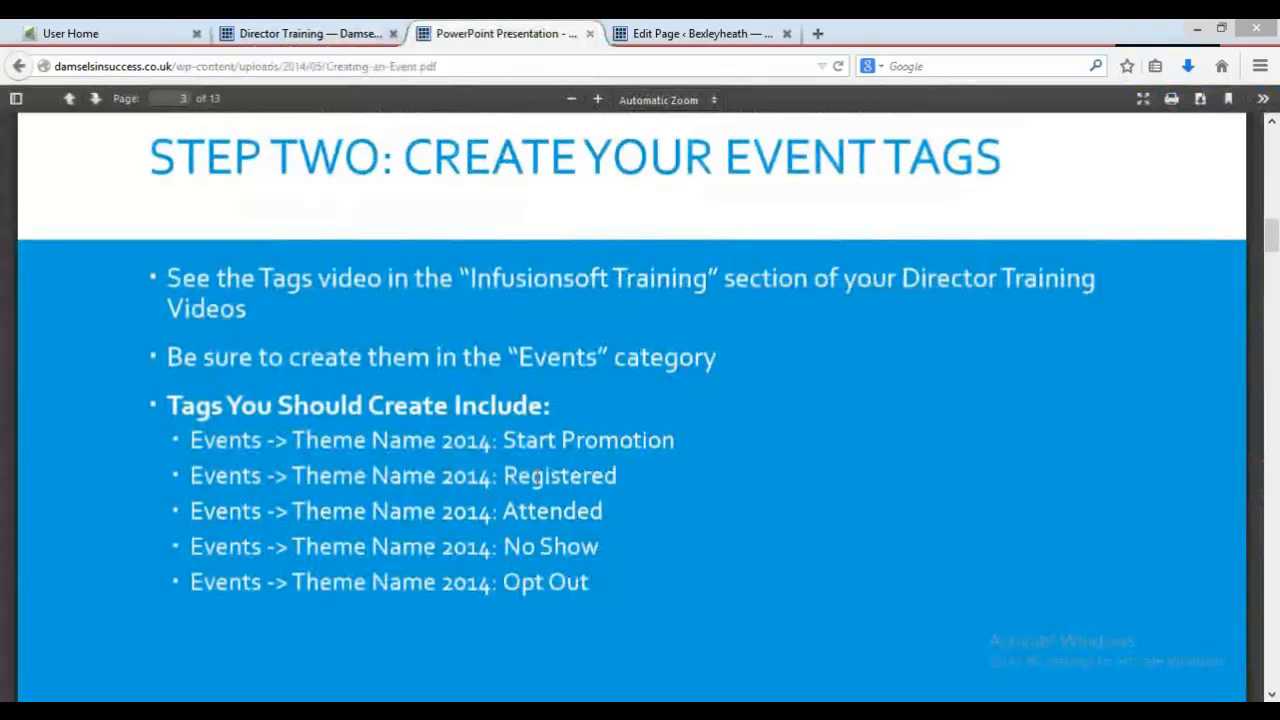
click(135, 28)
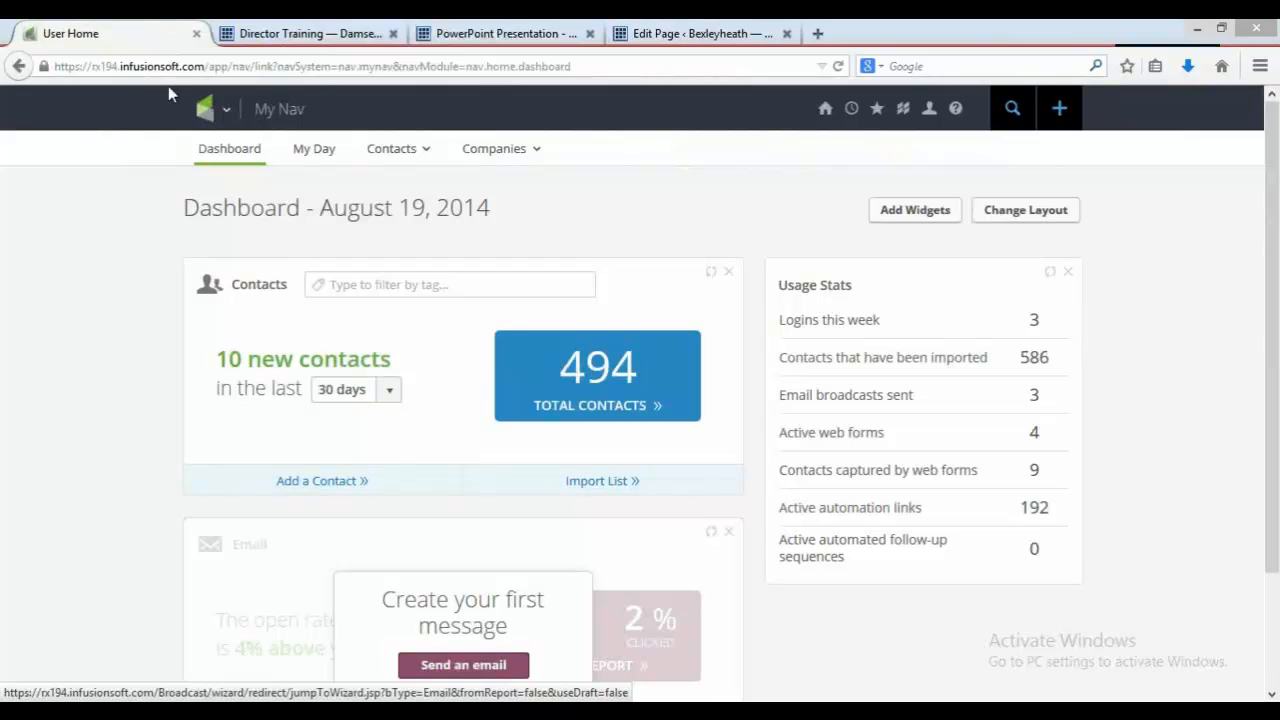
click(204, 110)
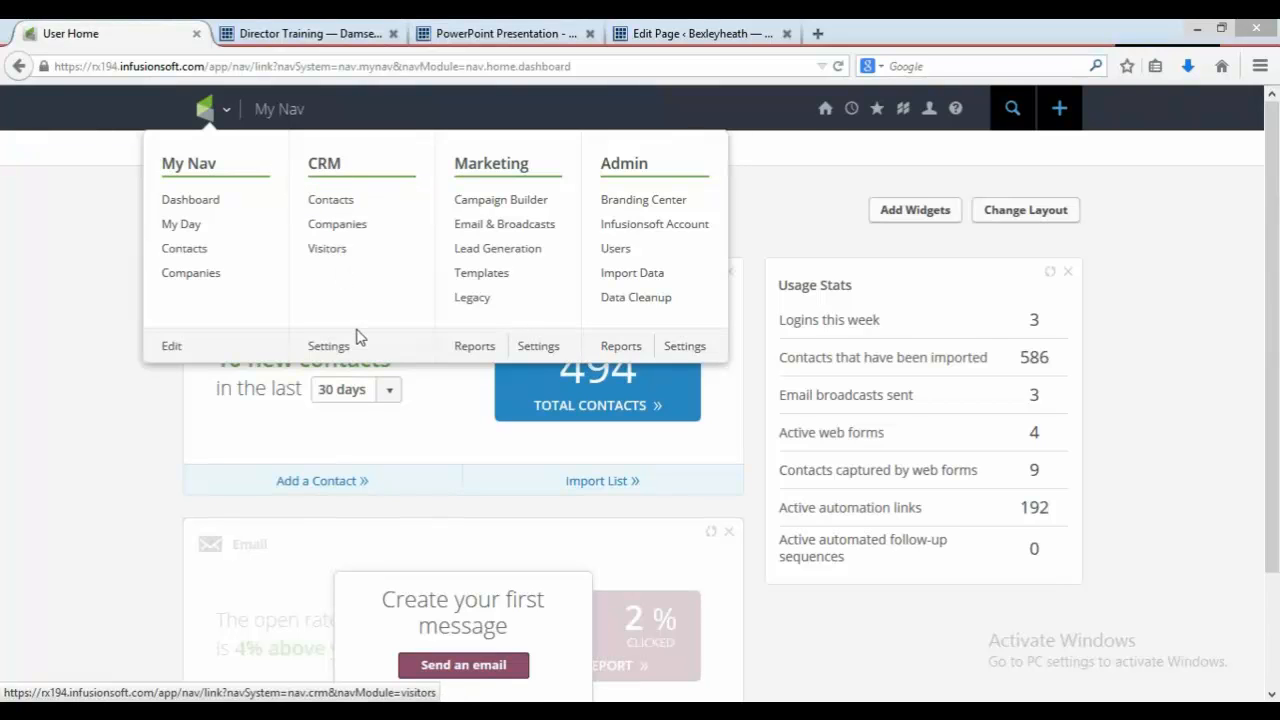
click(330, 346)
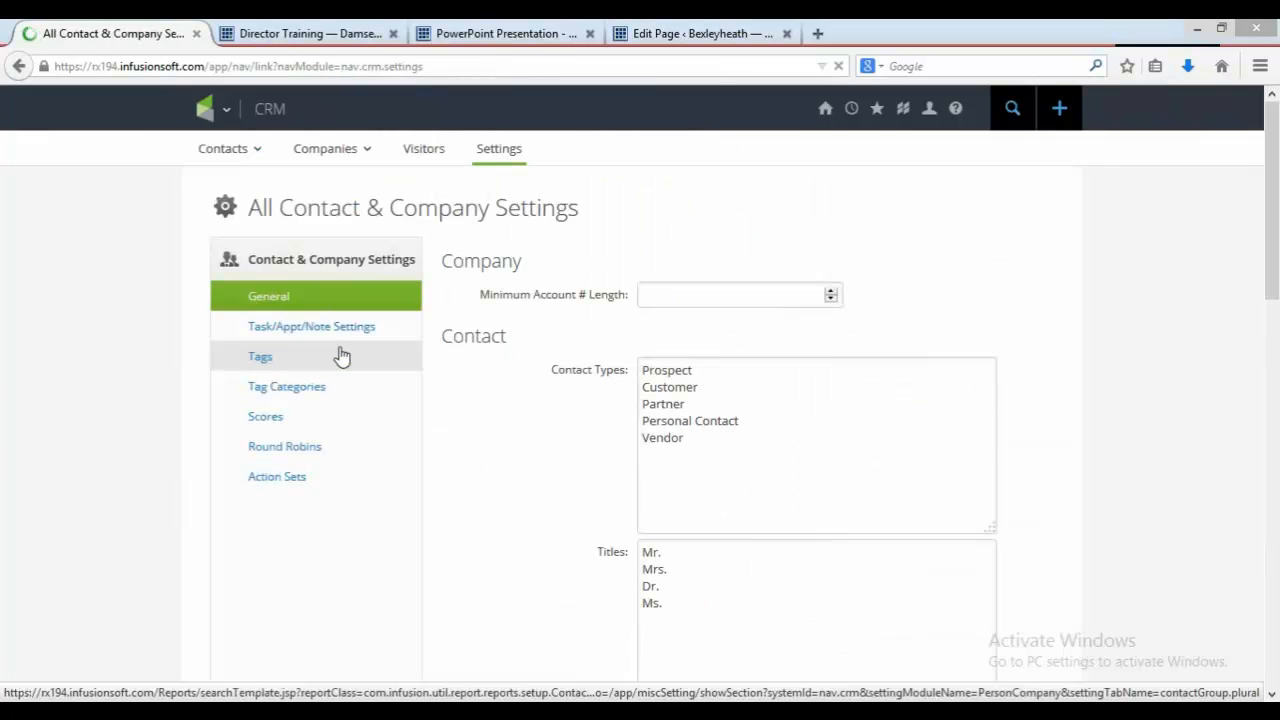
click(262, 358)
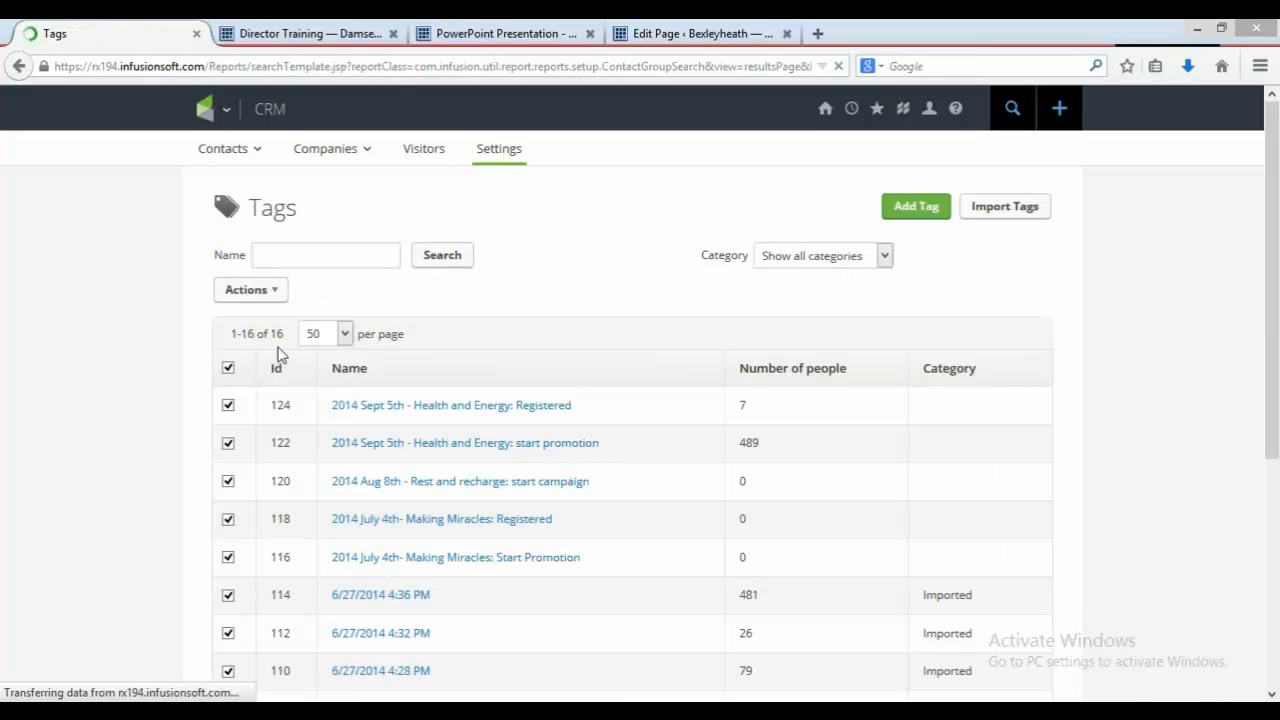
click(916, 206)
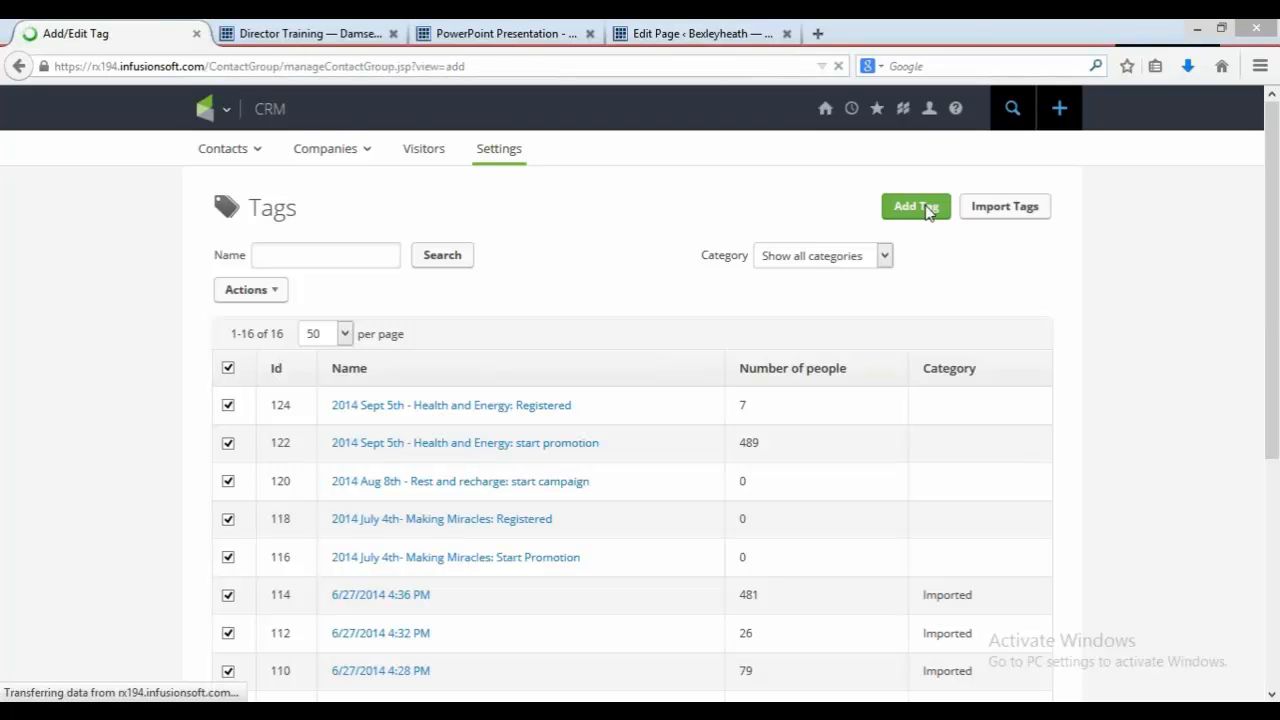
click(523, 30)
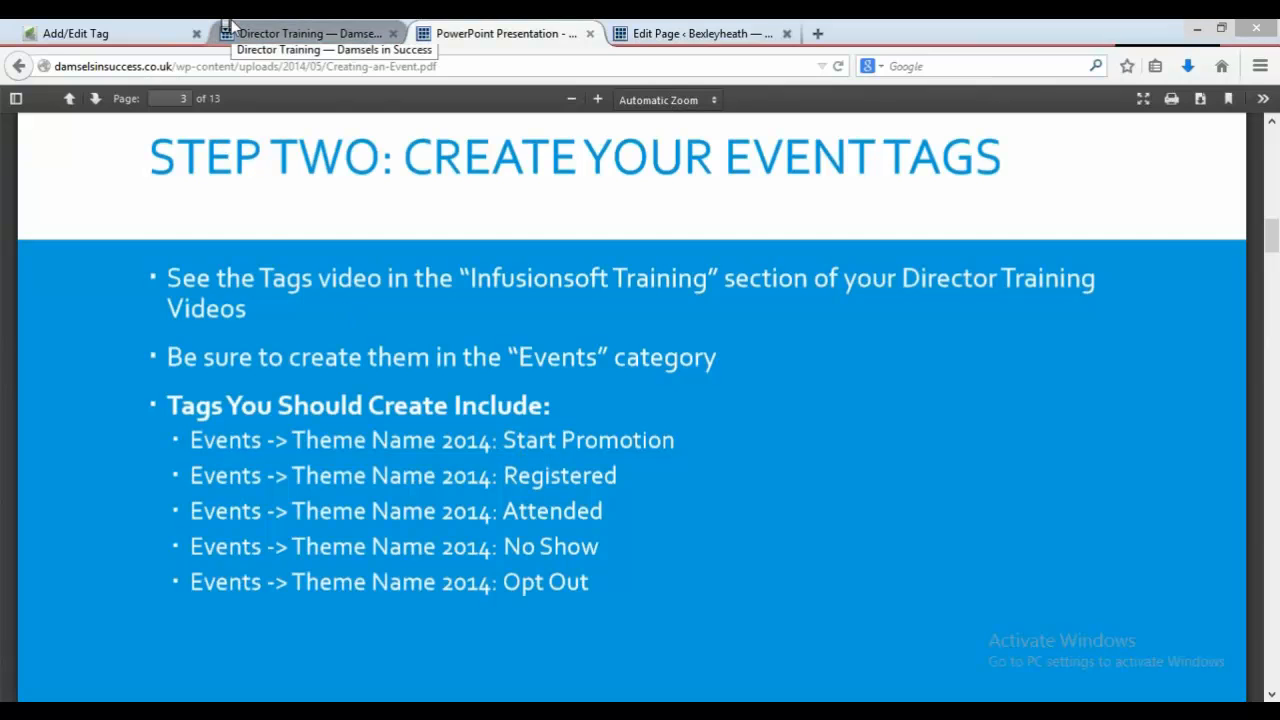
click(137, 27)
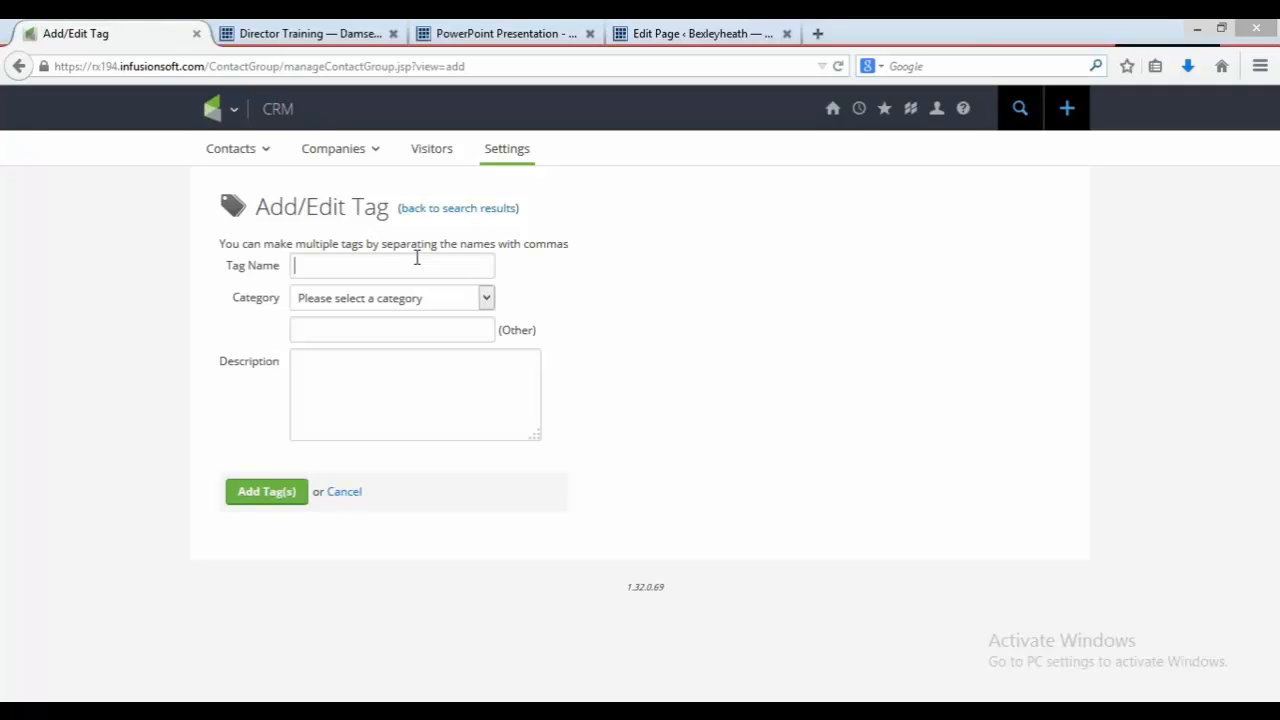
Step: Enter the tag name "Love Love Love Oct 3rd 2014: Start Promotion,"
text(Love)
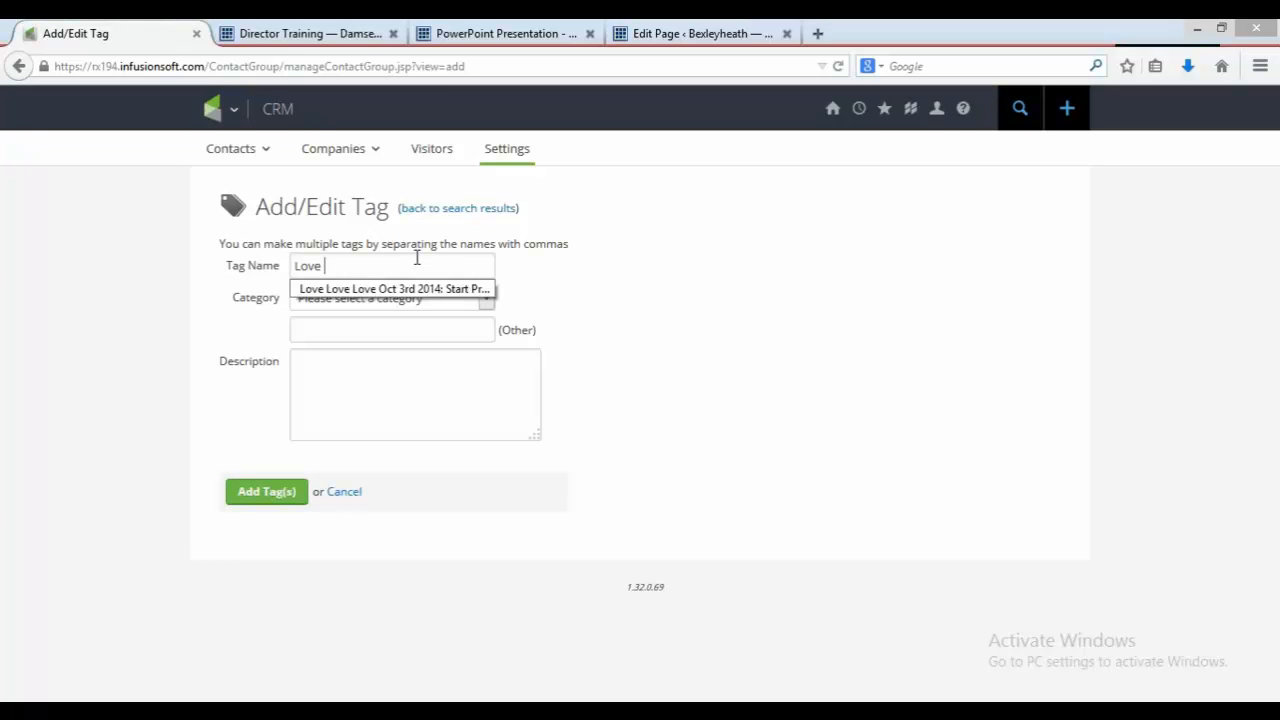
text( Love Love Oct 3rd 2014: t)
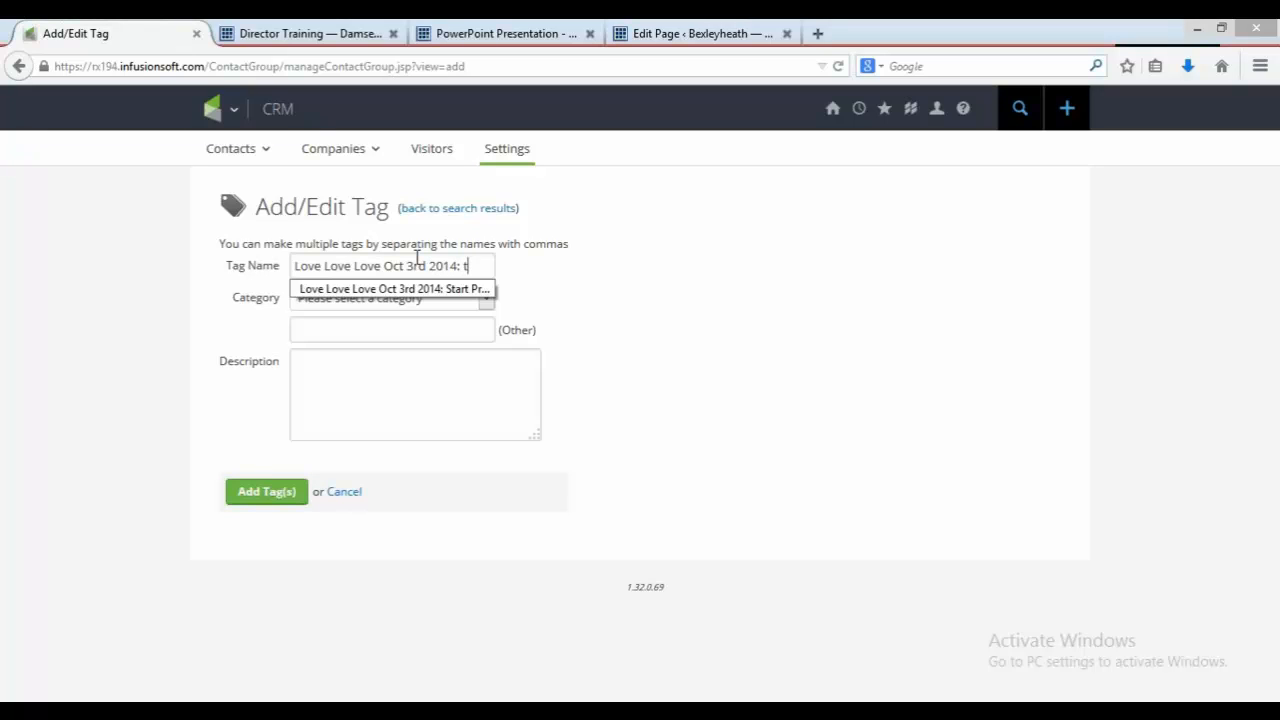
key(BackSpace)
text(Start )
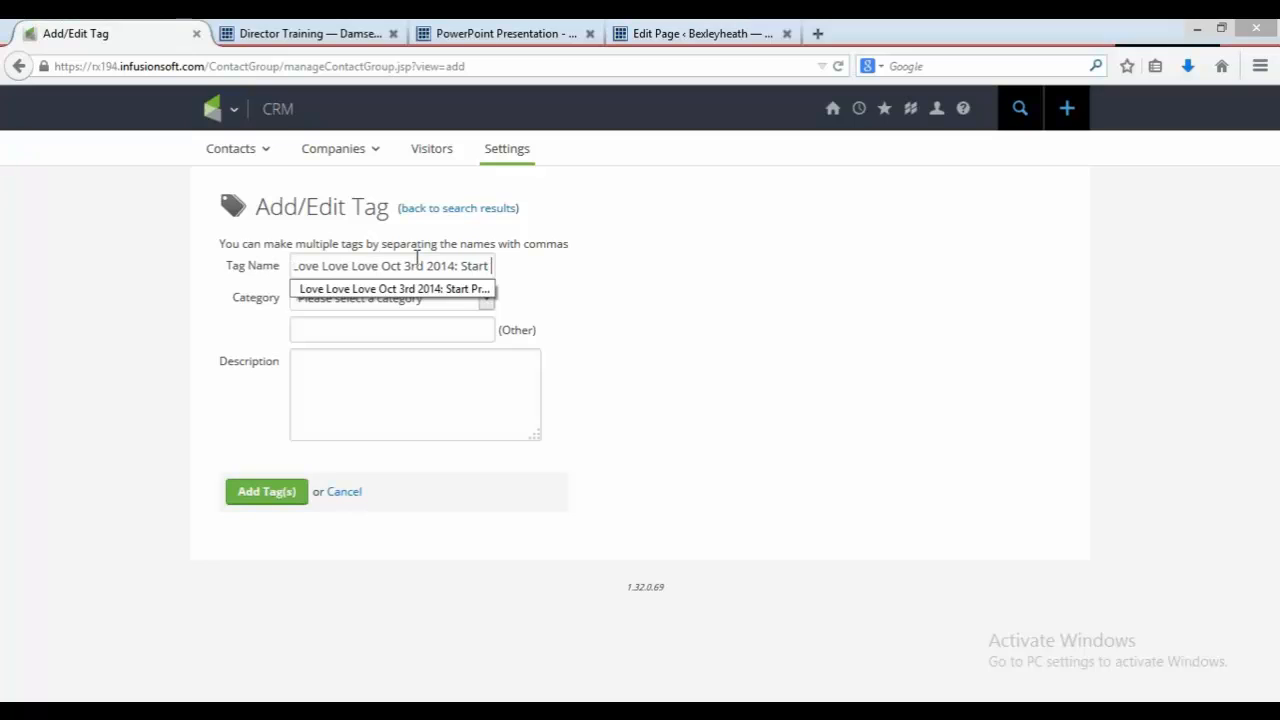
text(Promotion)
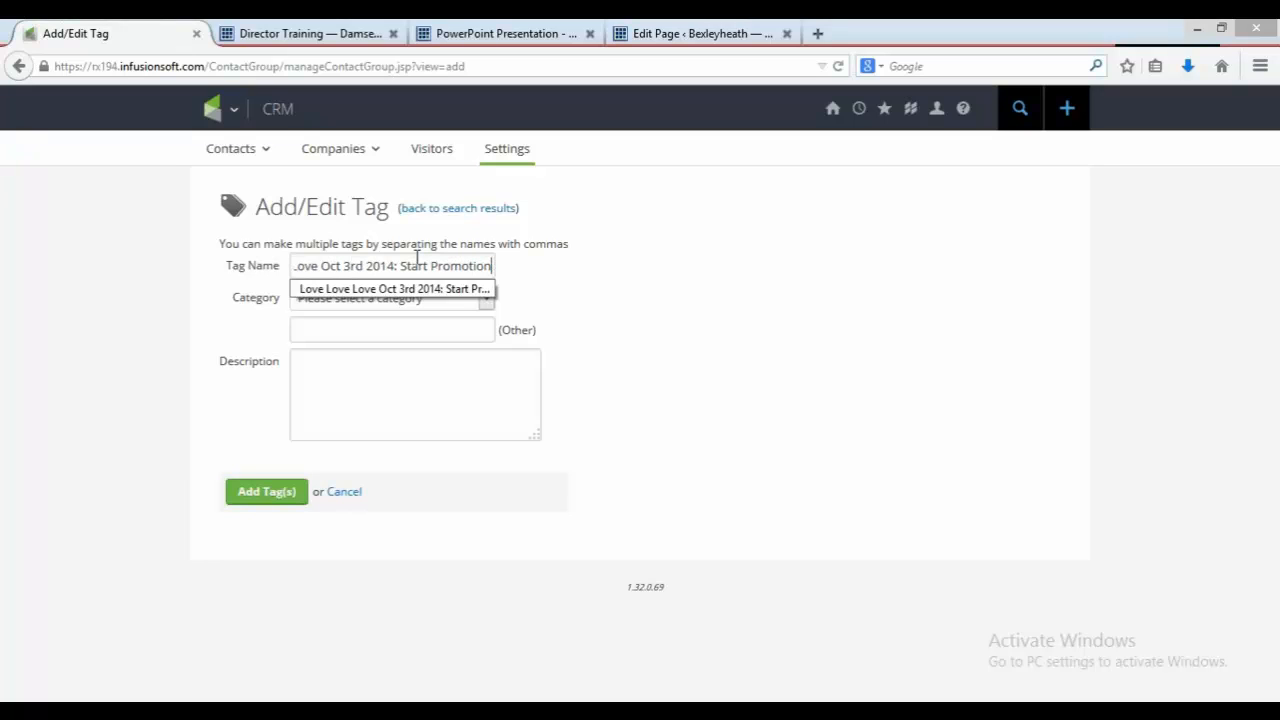
text(,)
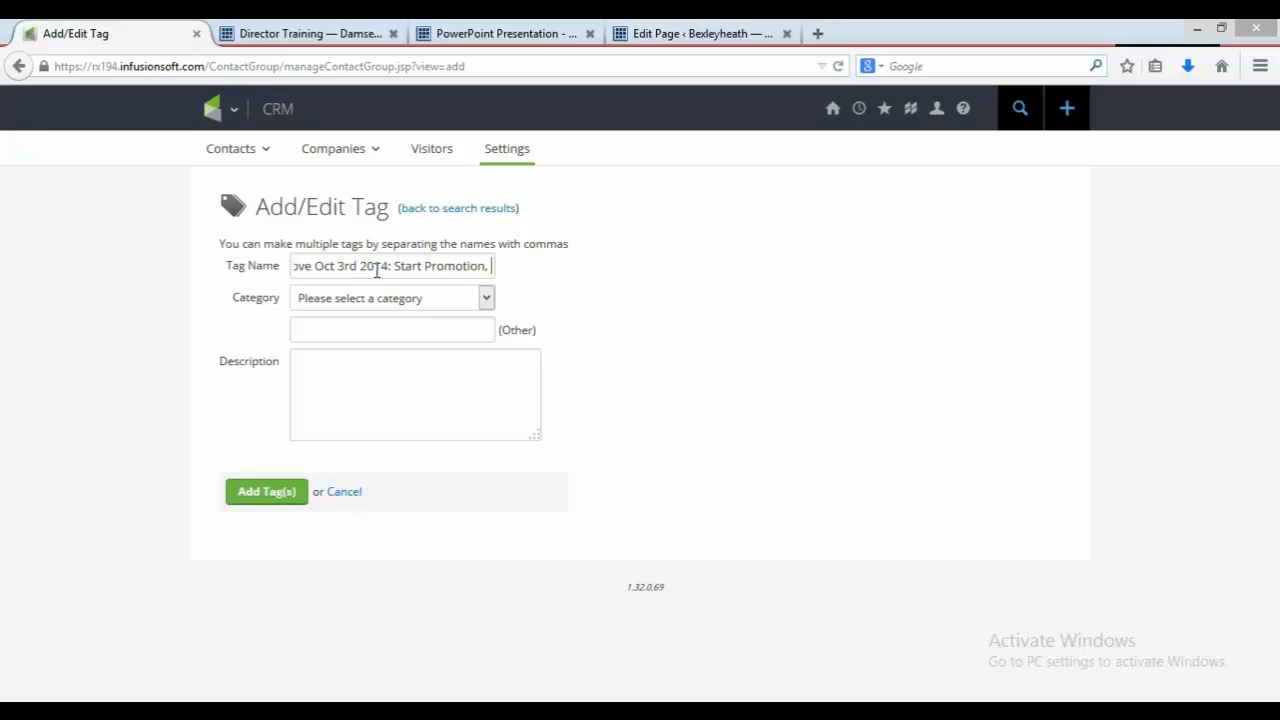
Step: Copy the "Love Love Love Oct 3rd 2014:" prefix and paste it after the first tag to begin the next one
drag(389, 267, 349, 267)
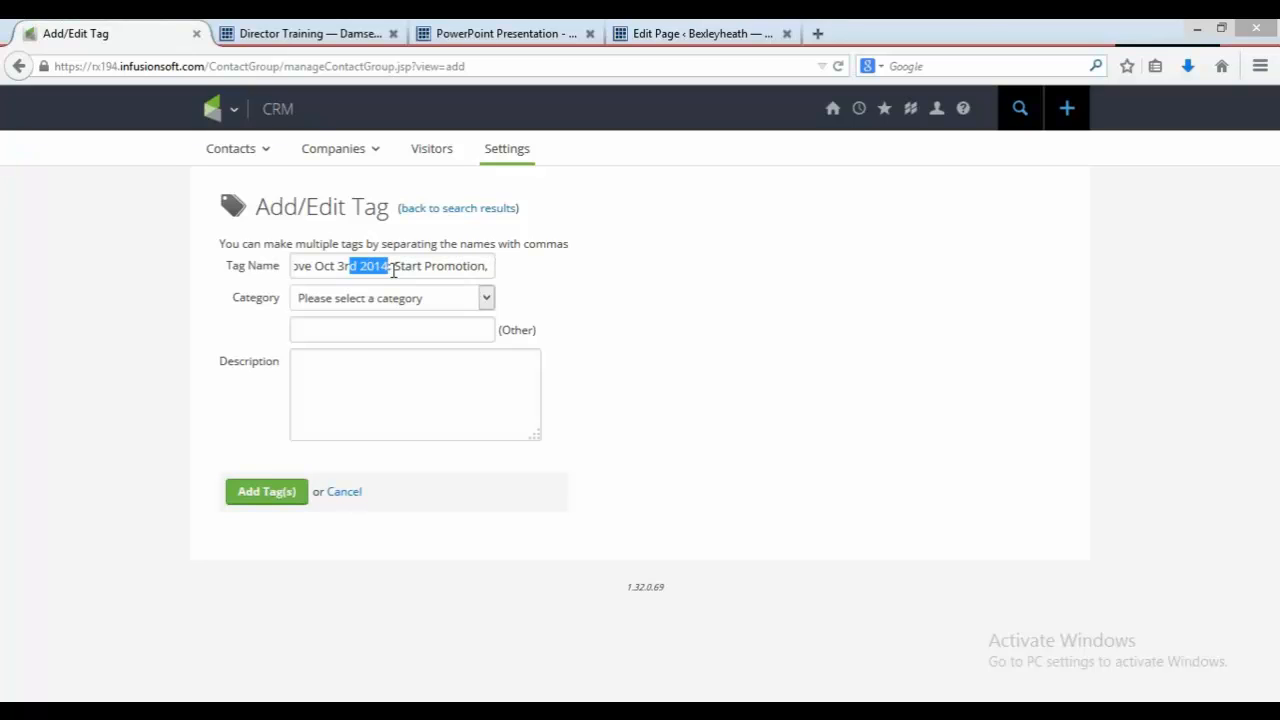
drag(391, 266, 242, 267)
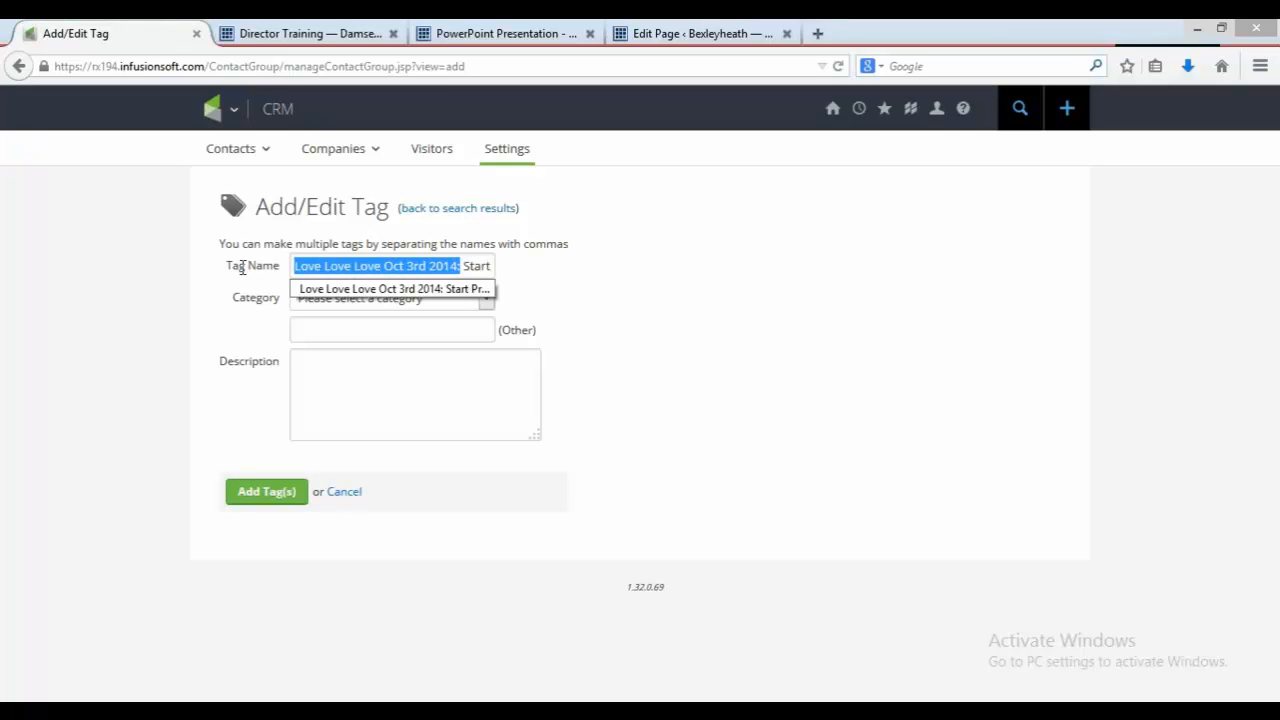
right_click(317, 271)
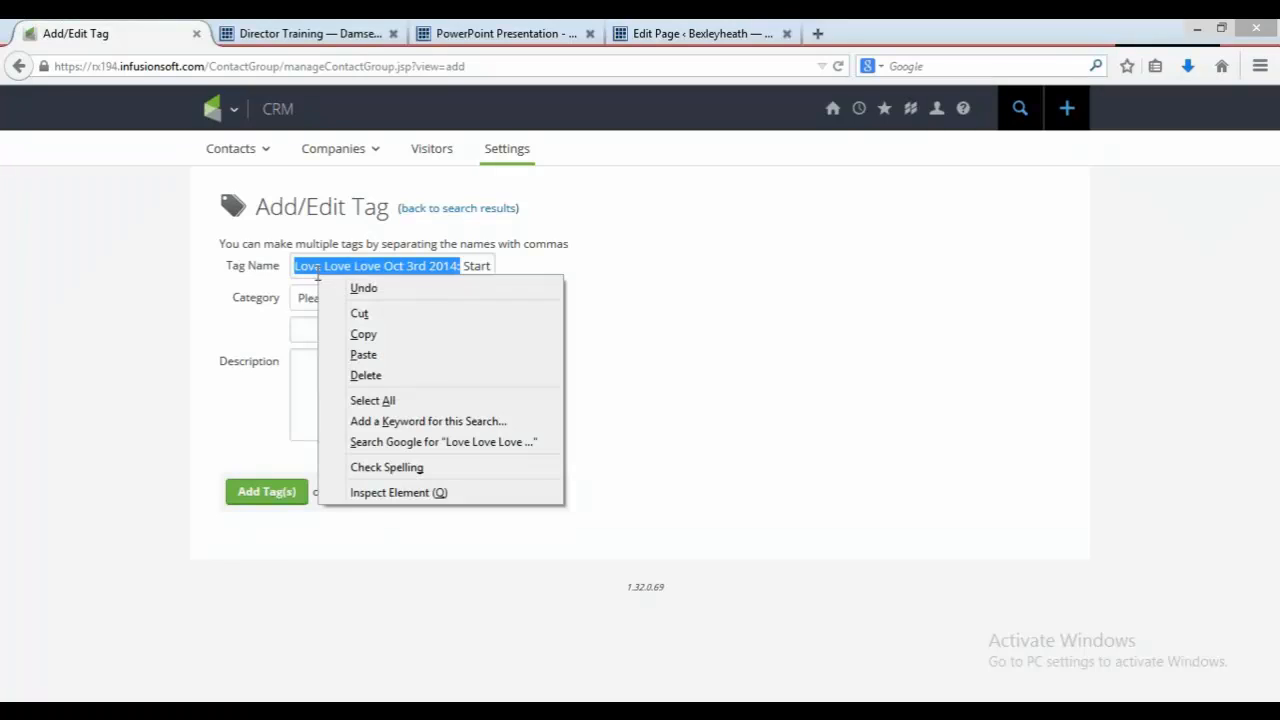
click(362, 338)
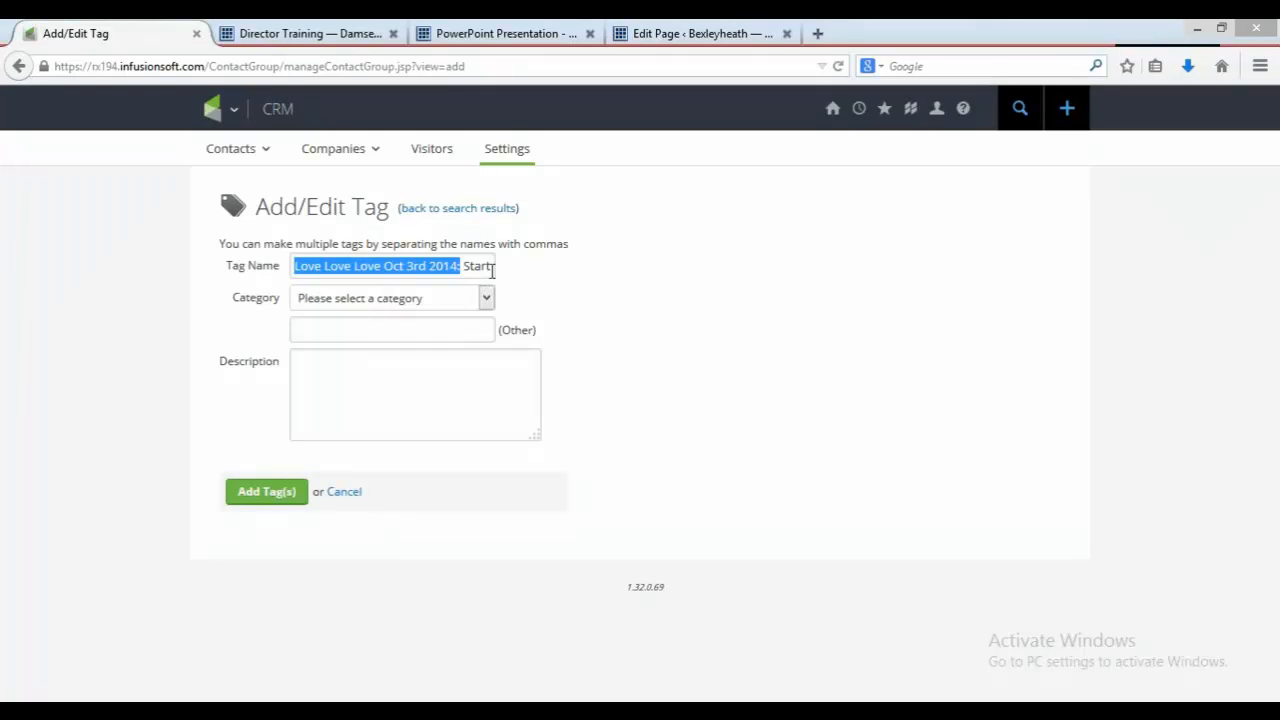
click(491, 267)
click(491, 267)
text(Promotion,)
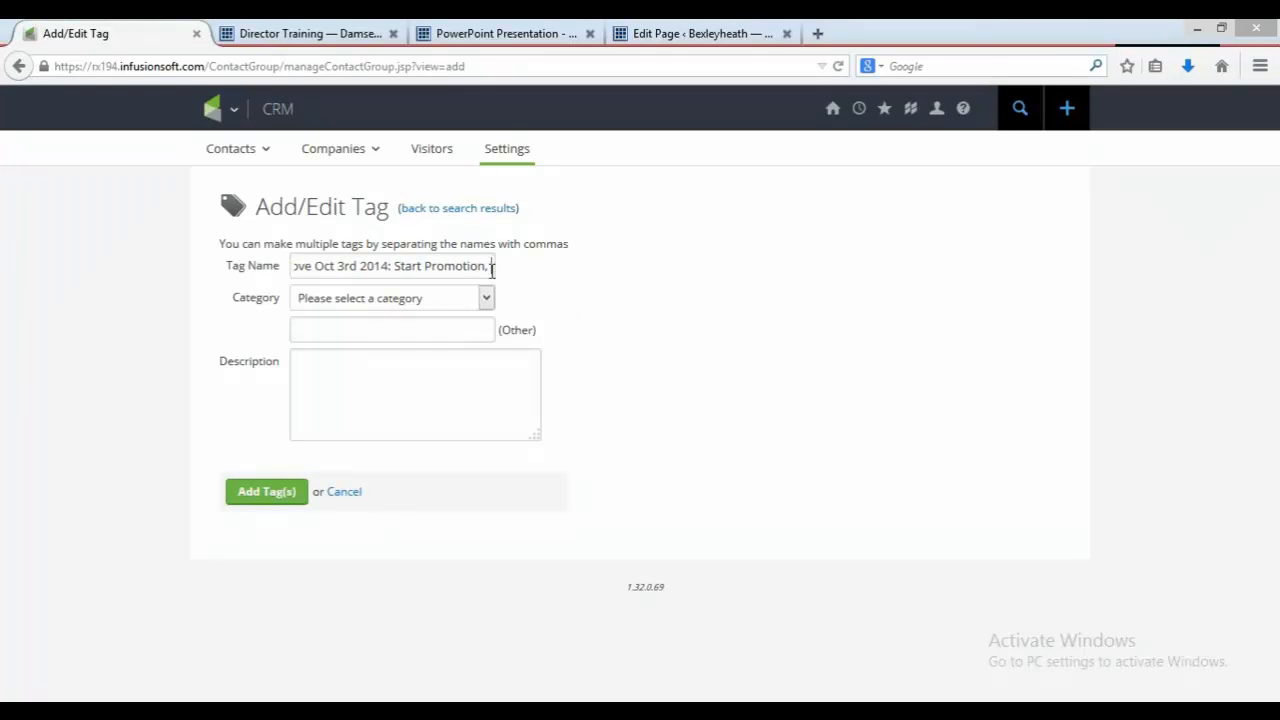
Step: Complete the second tag with "Registered," and paste the date prefix again for the next tag
click(530, 30)
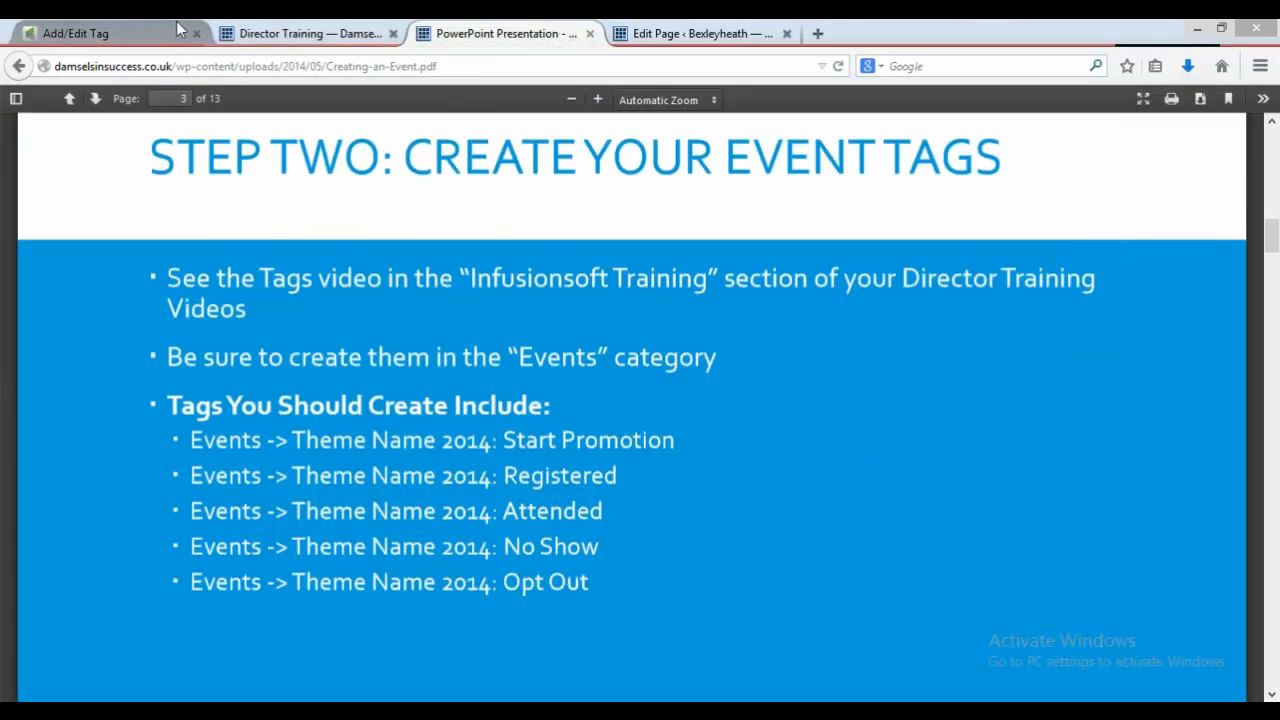
click(90, 33)
text(Reh)
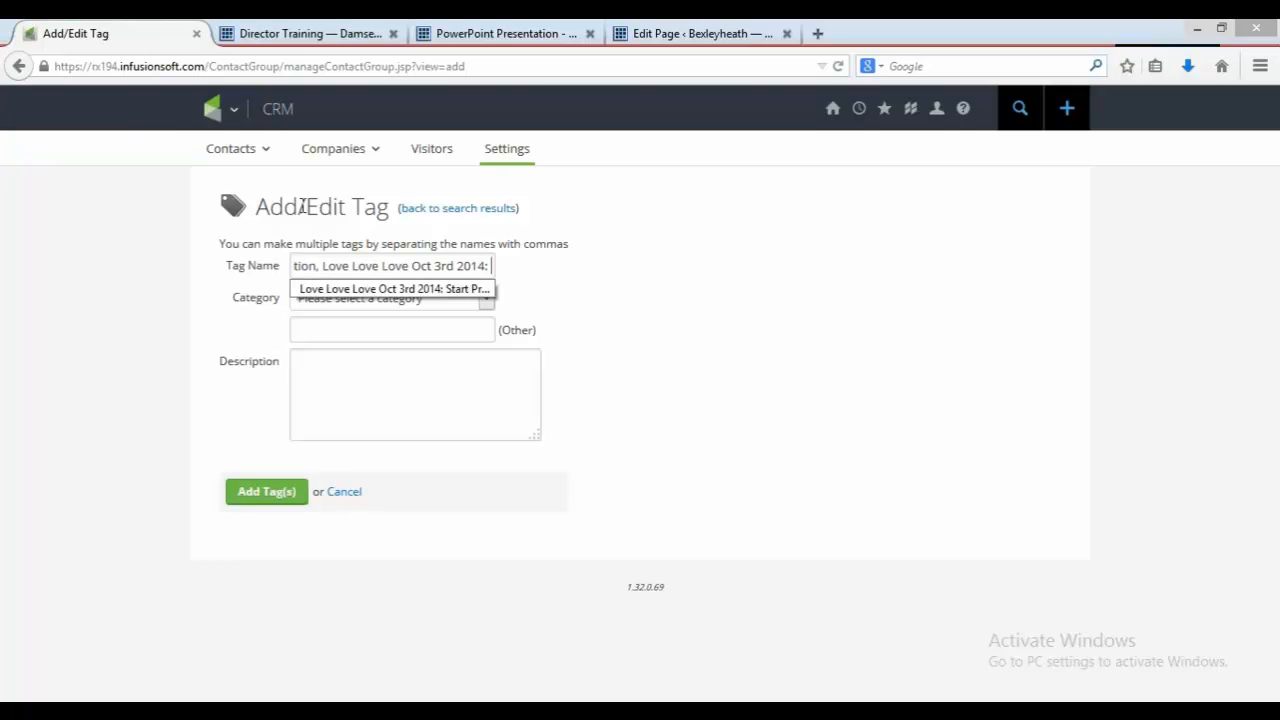
key(BackSpace)
text(gi)
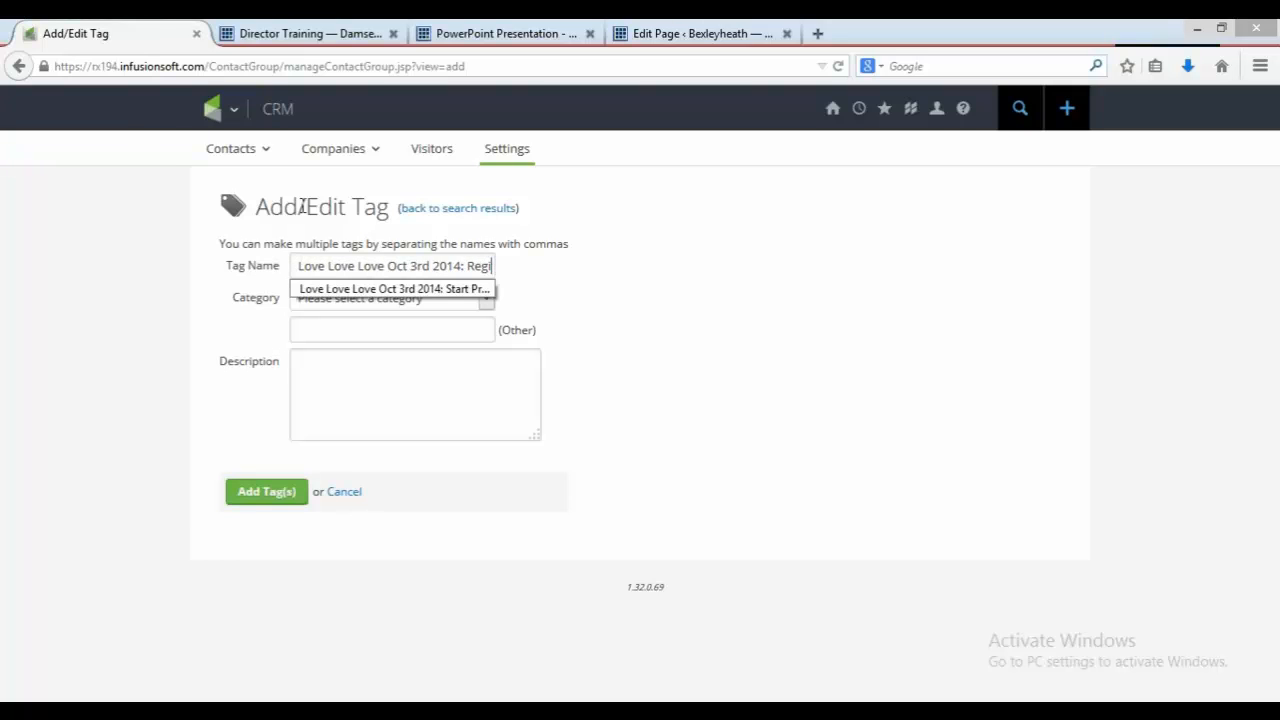
text(stered,)
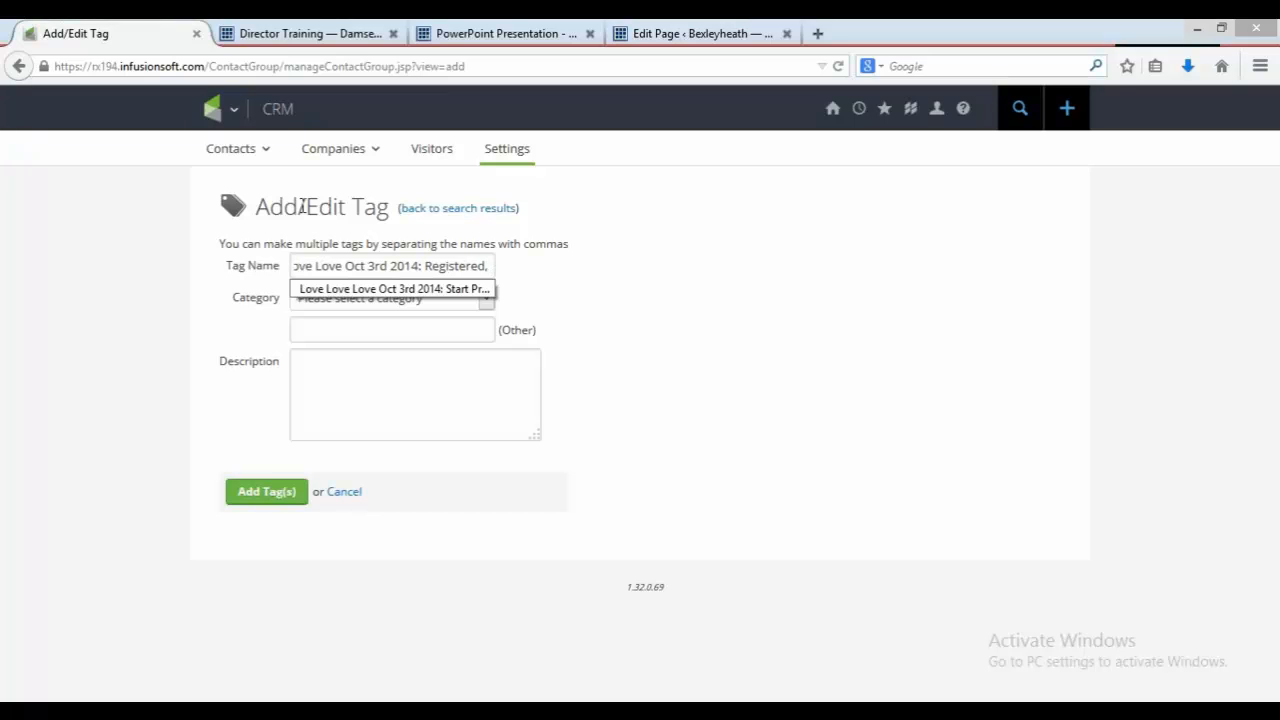
key(ctrl+v)
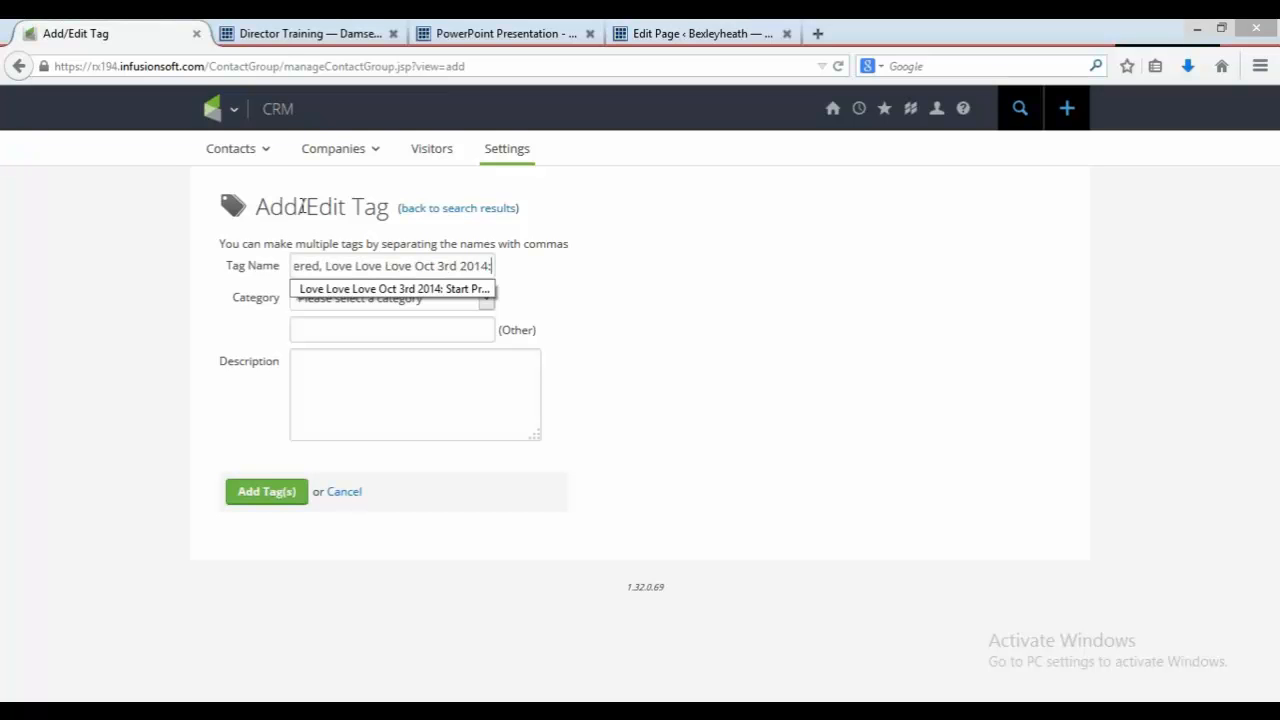
Step: Check the guide's tag list, then add "Attended," as the third tag and paste the date prefix again
click(452, 33)
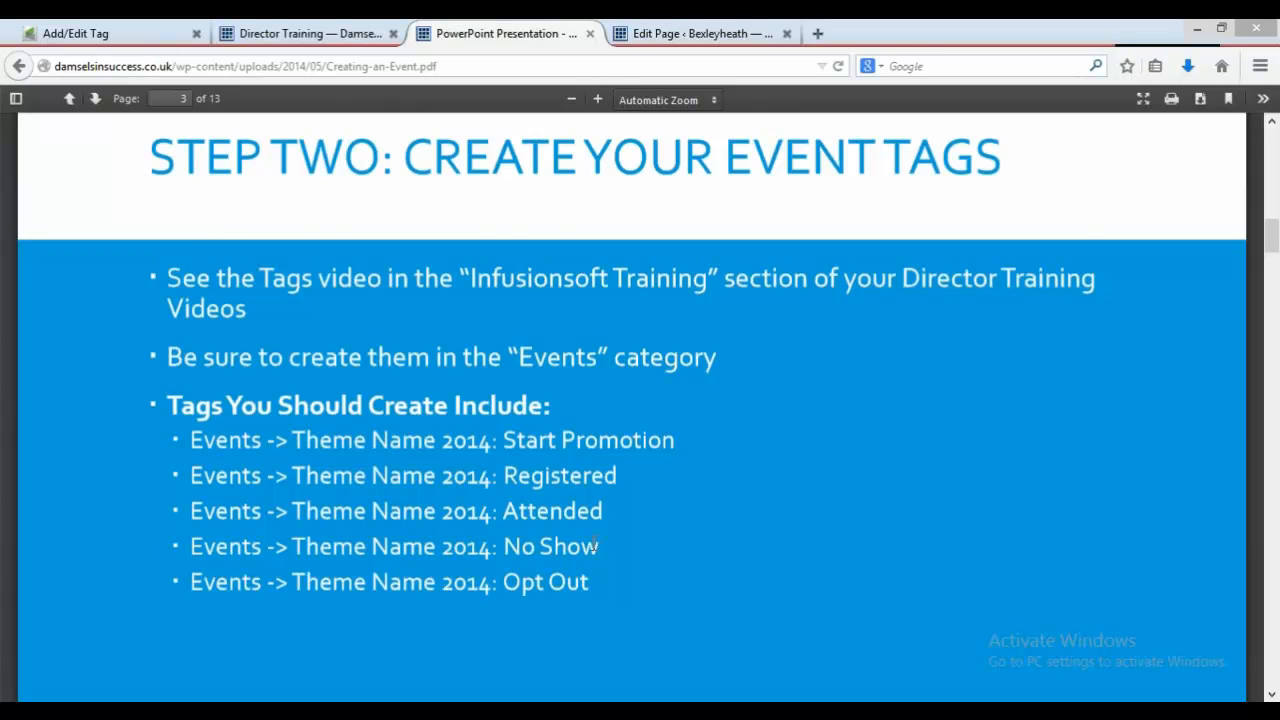
click(88, 33)
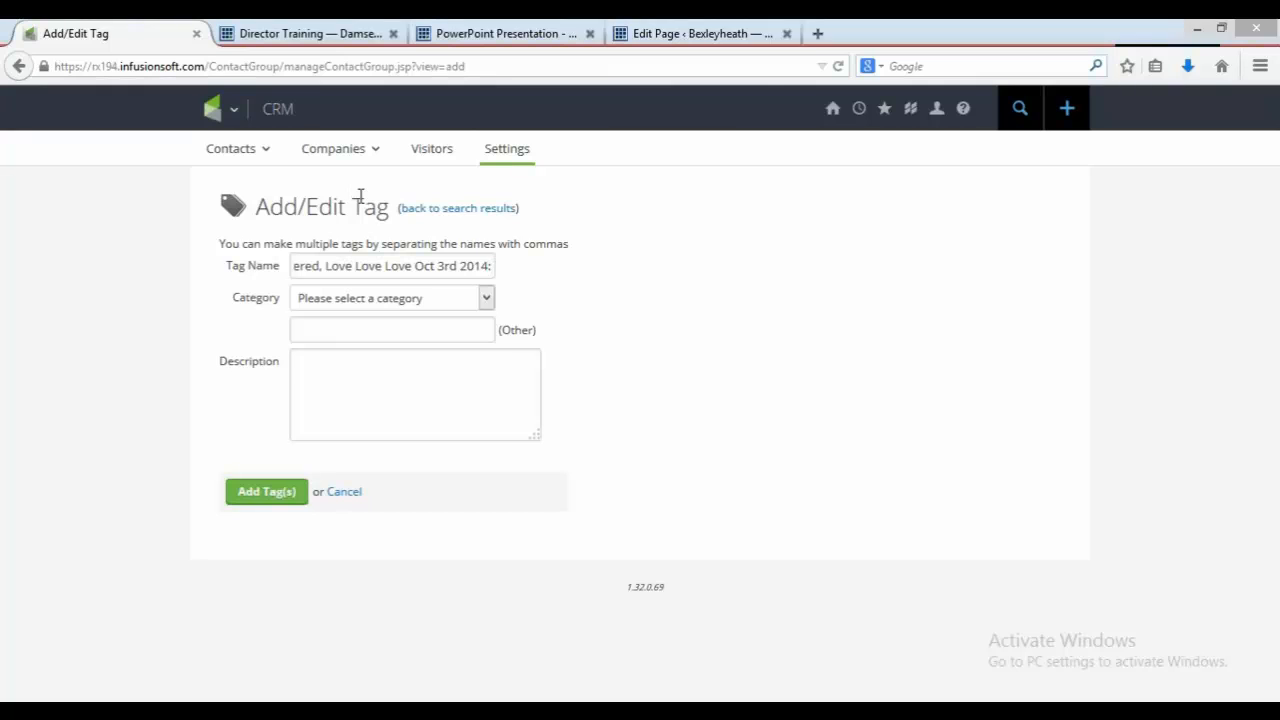
text(Atte)
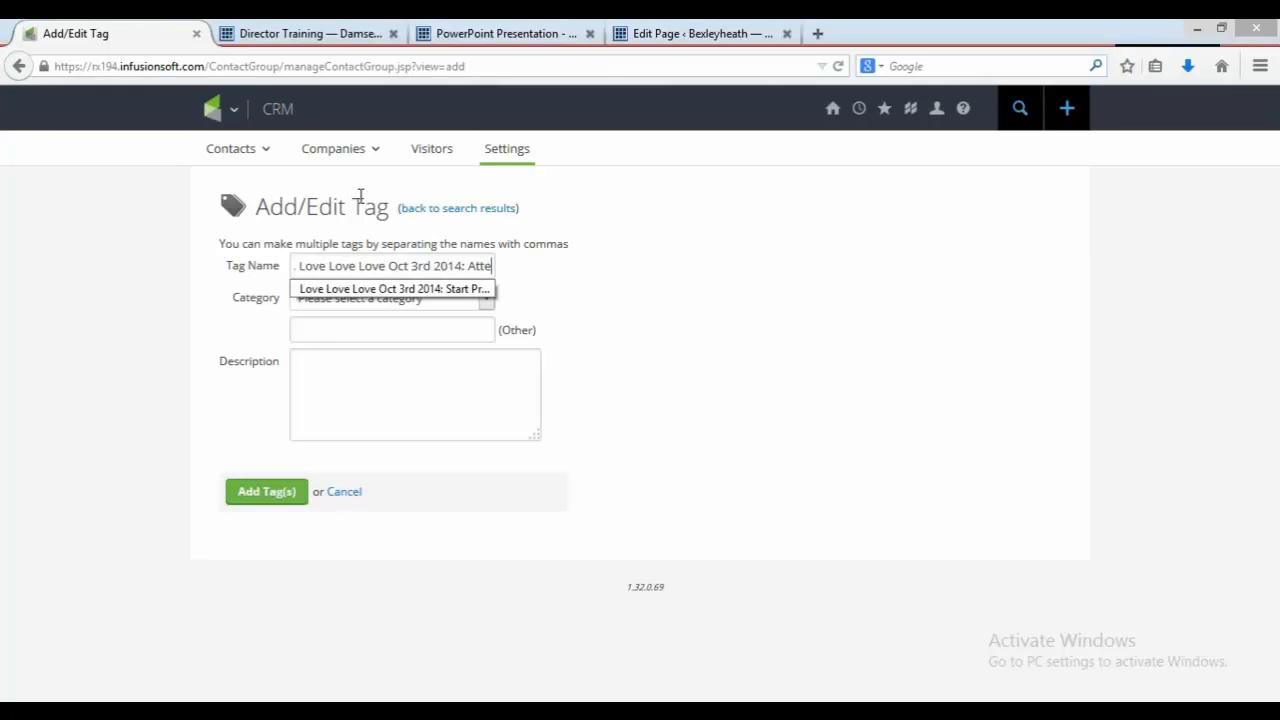
text(nded,)
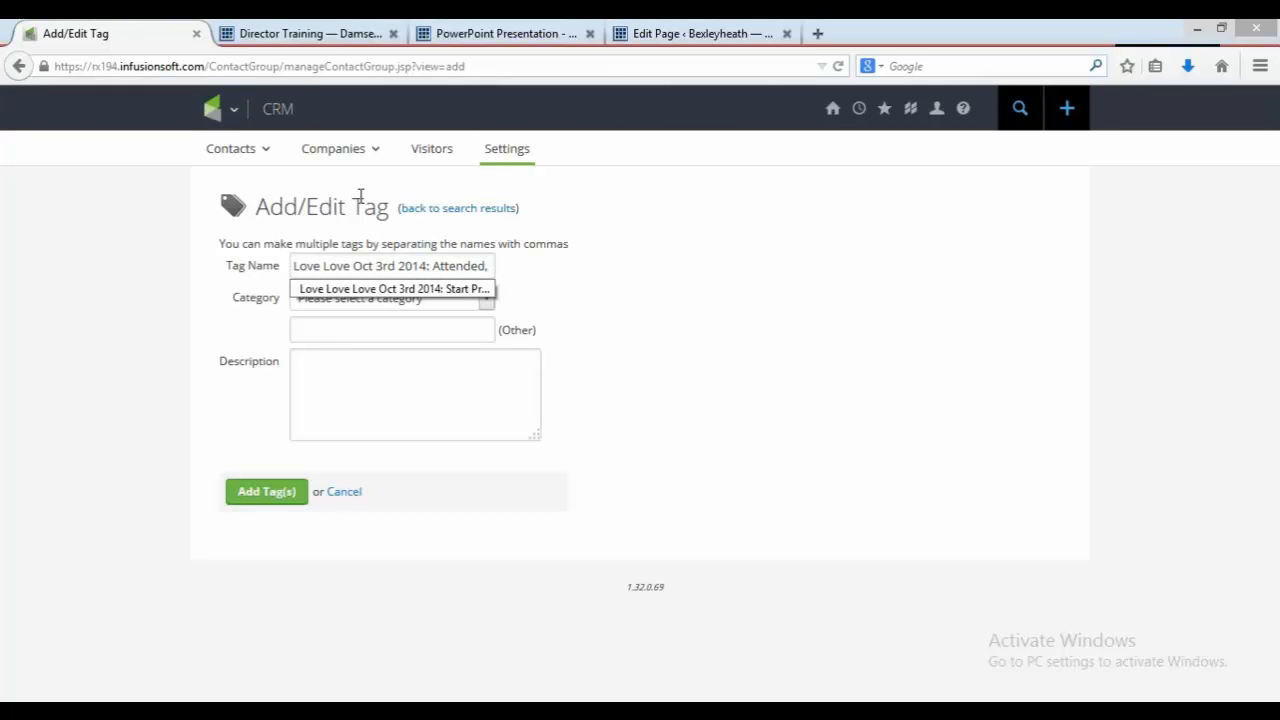
key(ctrl+v)
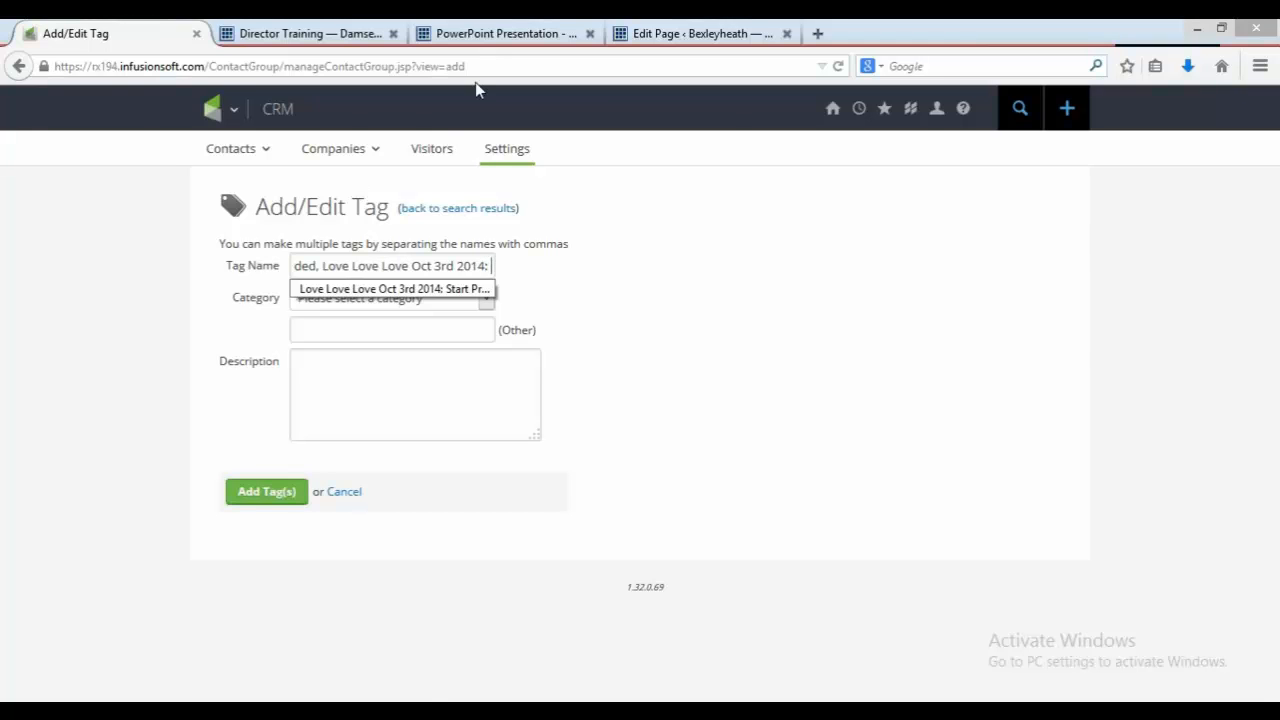
Step: Add "No show," as the fourth tag and paste the date prefix once more
click(479, 34)
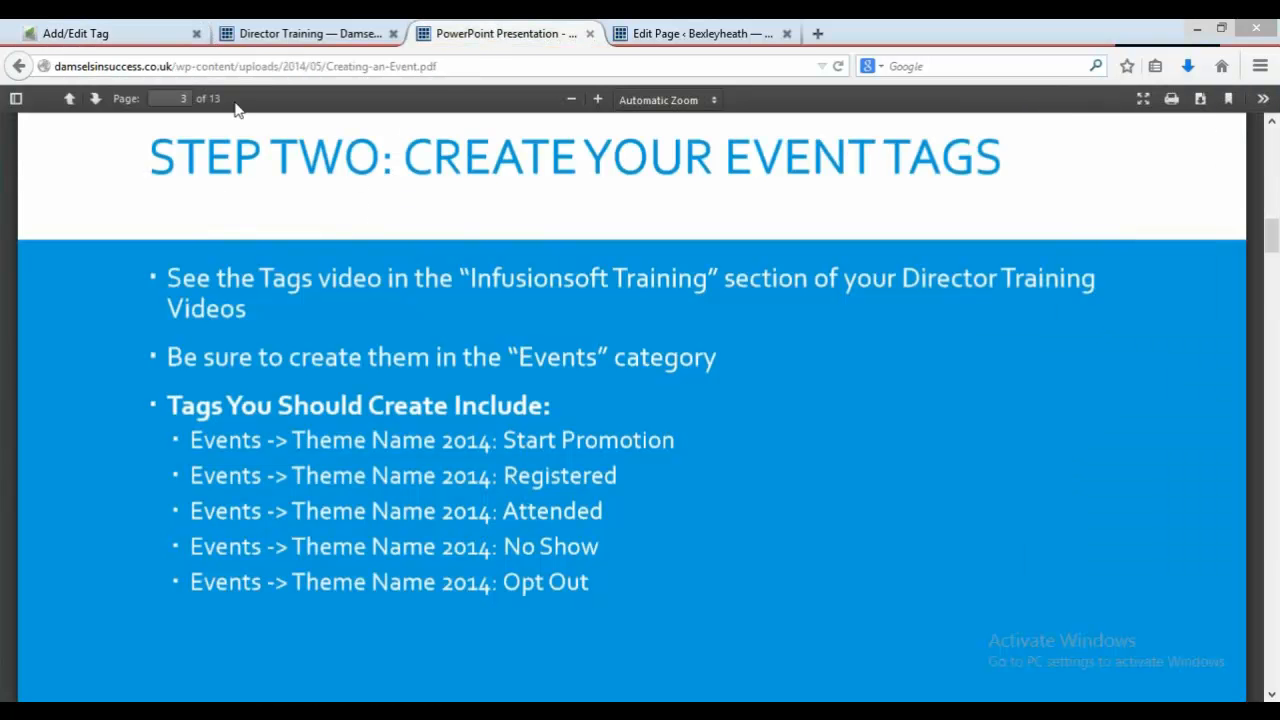
click(108, 37)
text(No show,)
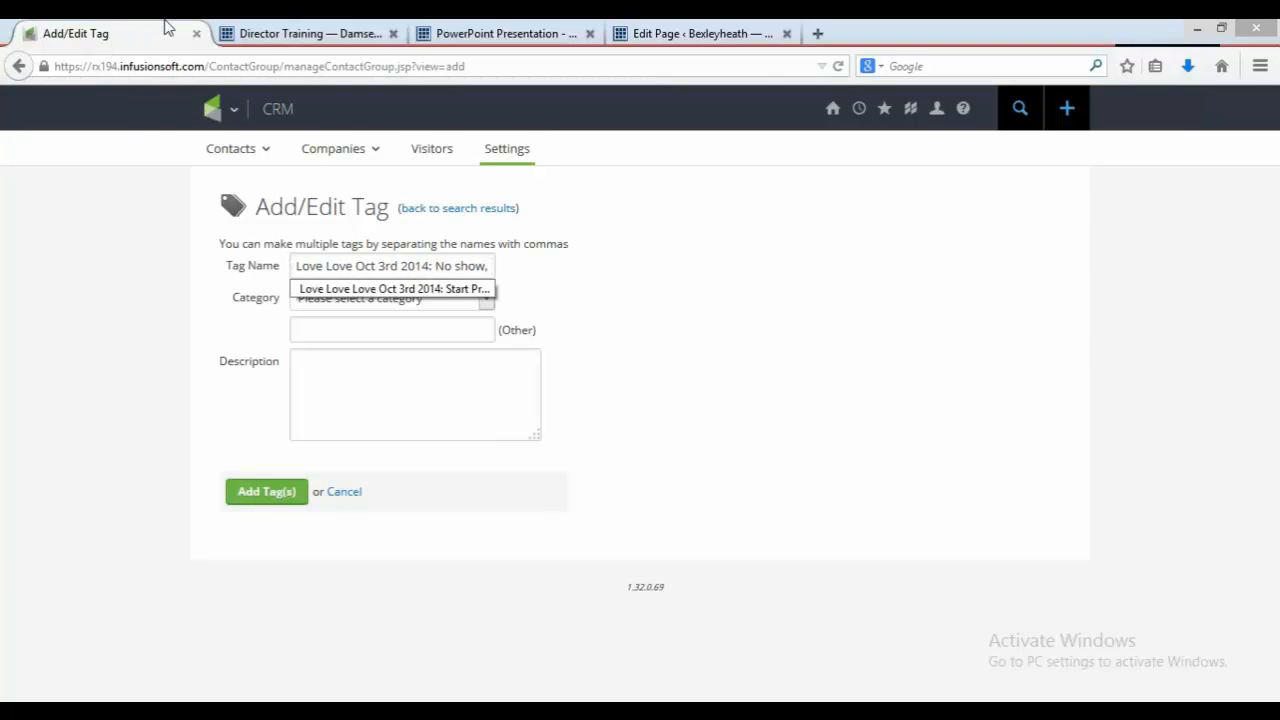
key(ctrl+v)
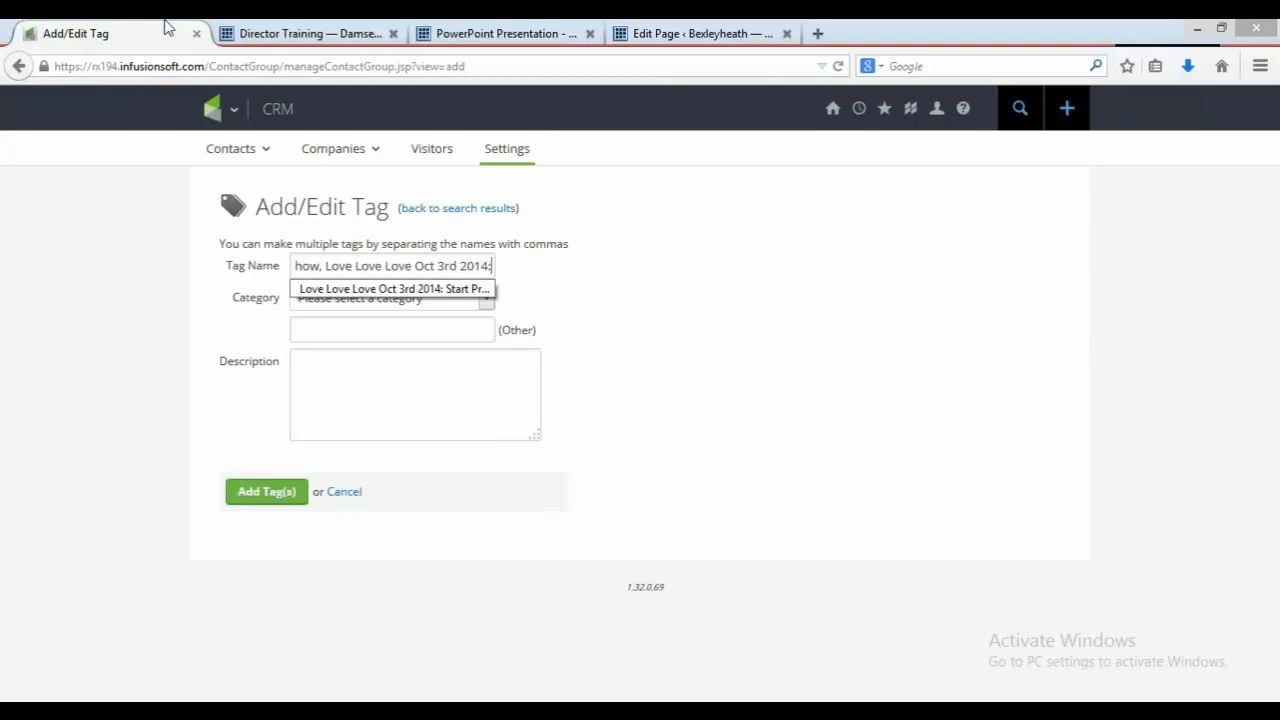
Step: Complete the fifth tag with "Opt Out"
click(453, 33)
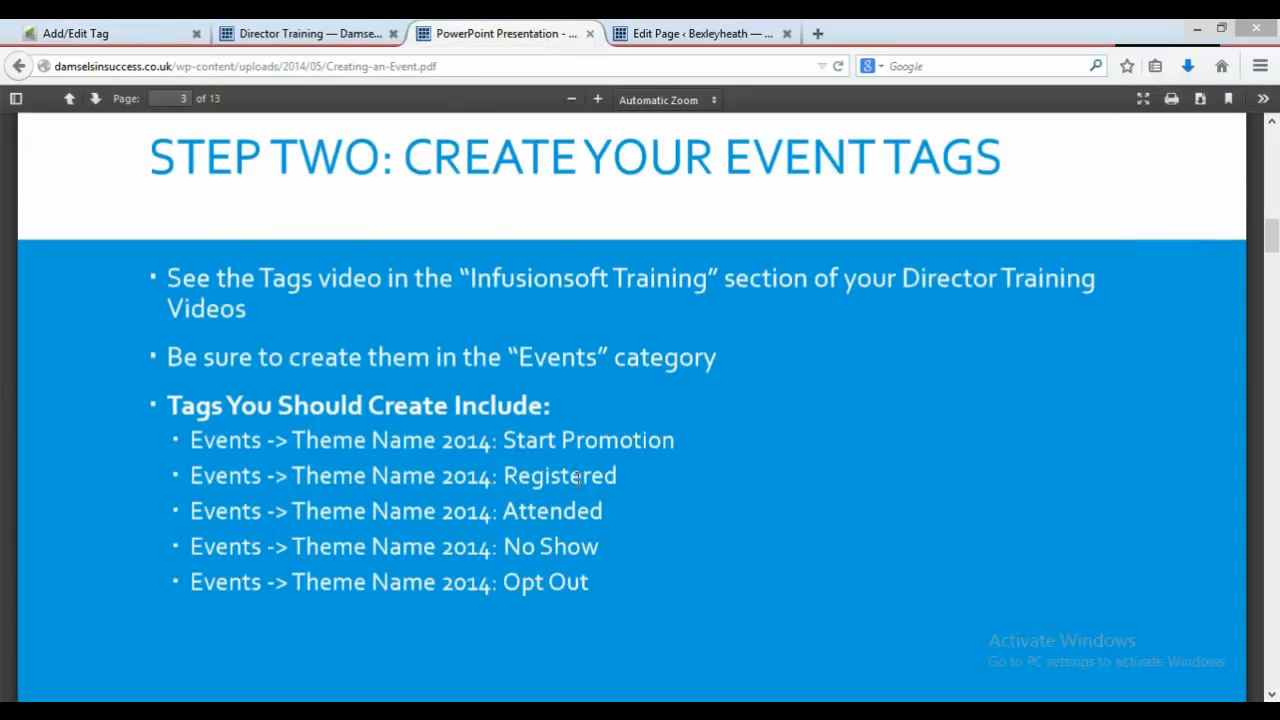
click(122, 28)
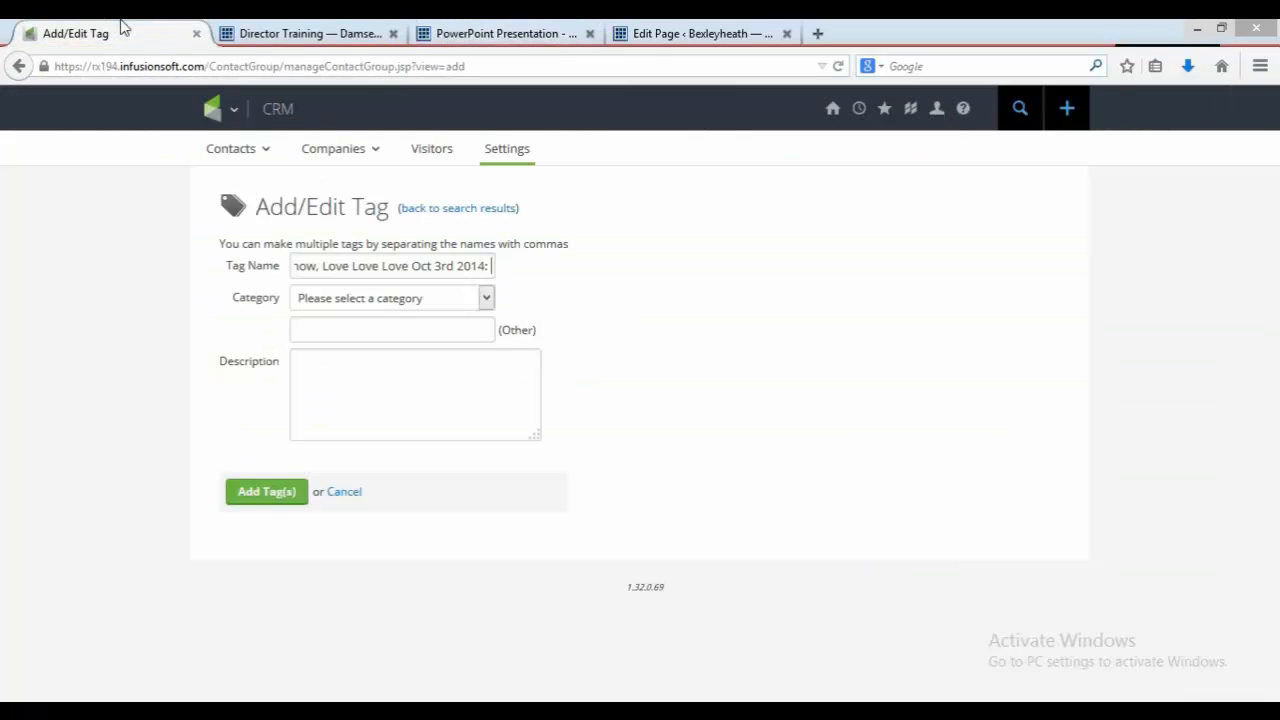
text(Out)
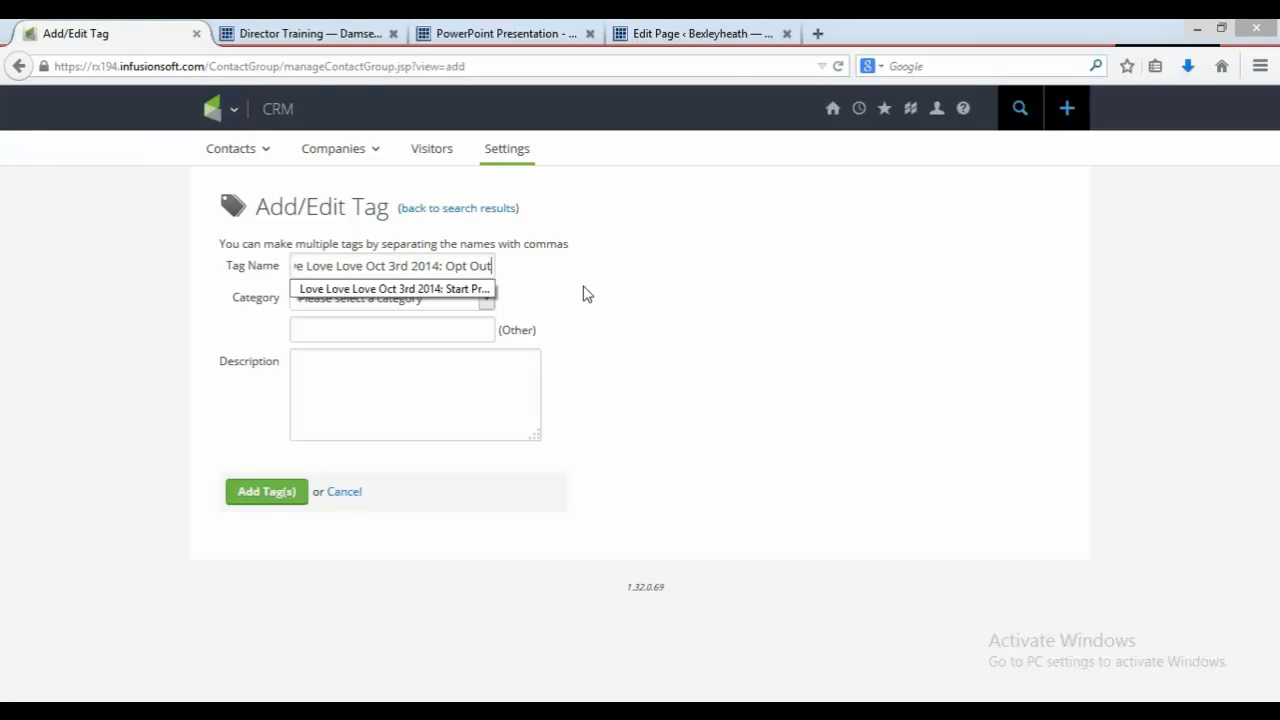
Step: Set the tags' category to Events and add all the tags
click(523, 300)
click(484, 300)
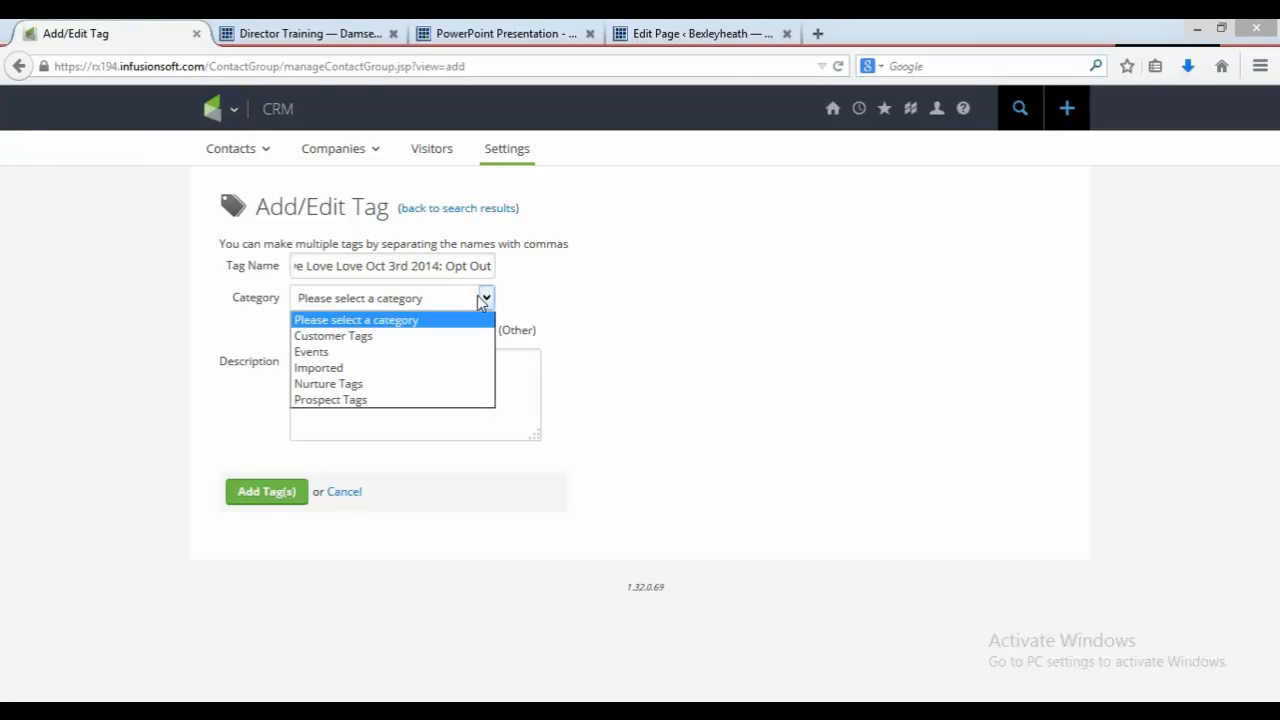
click(467, 352)
click(482, 35)
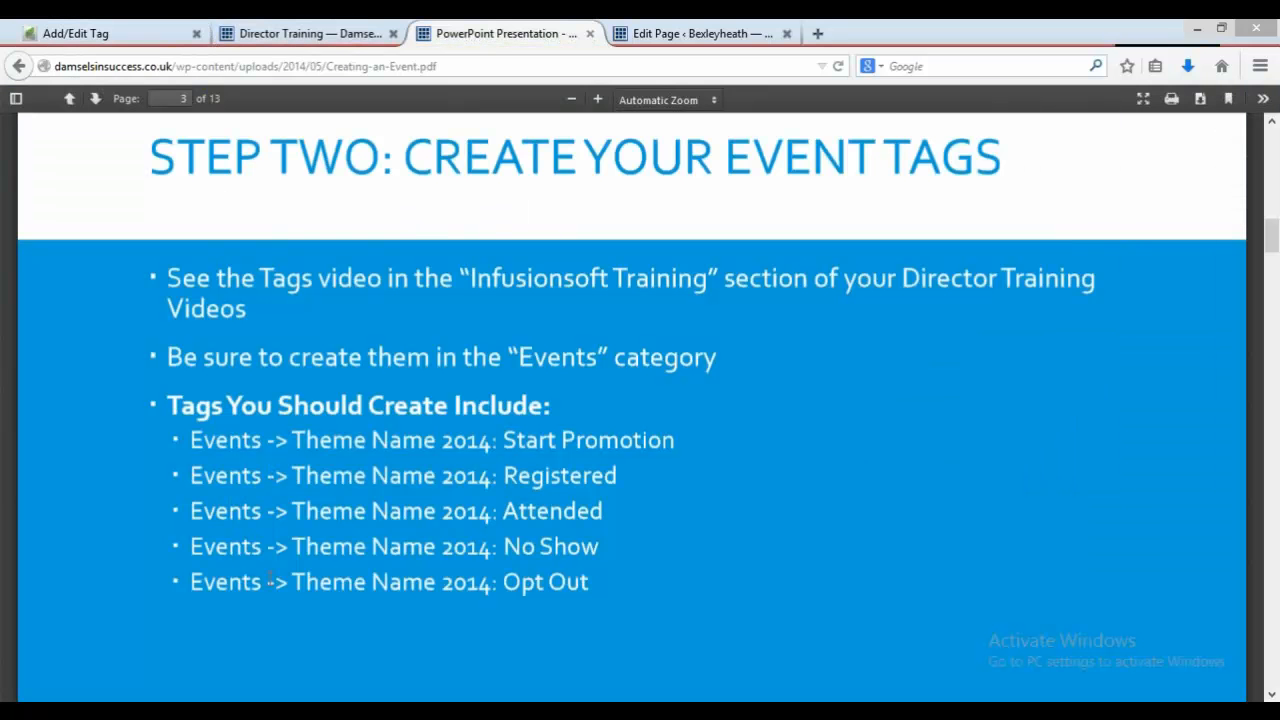
click(115, 34)
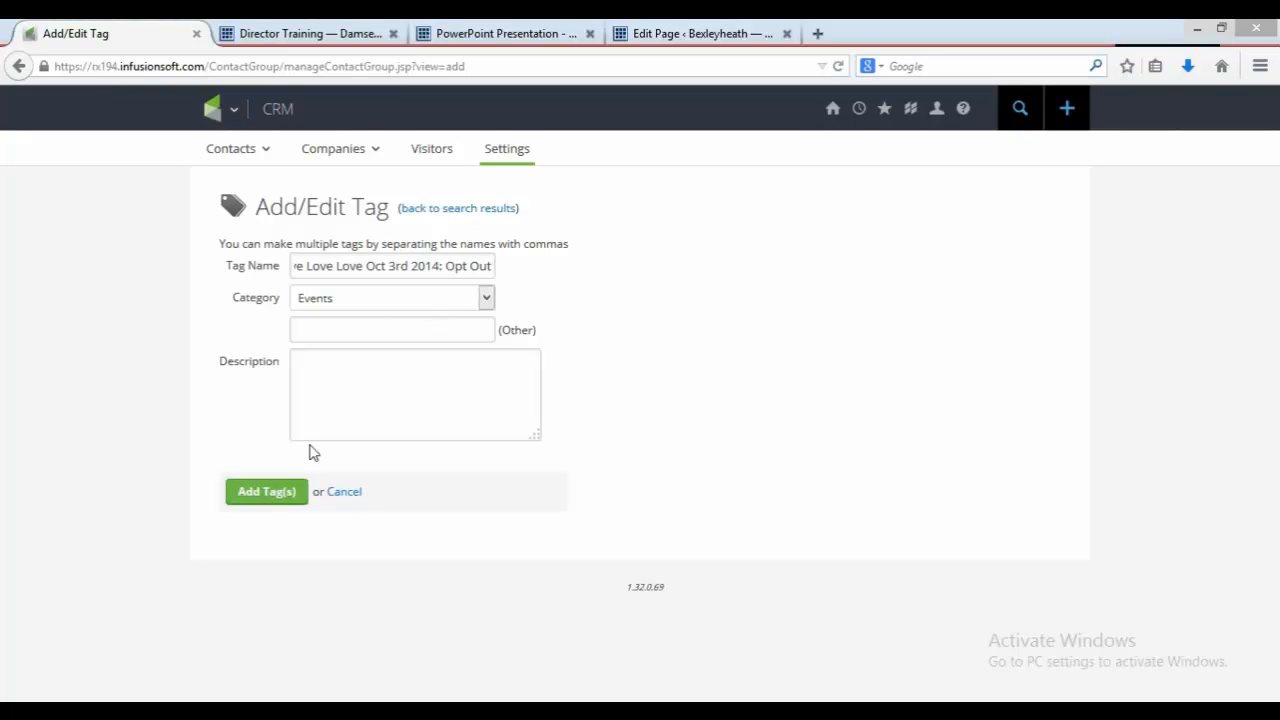
click(267, 492)
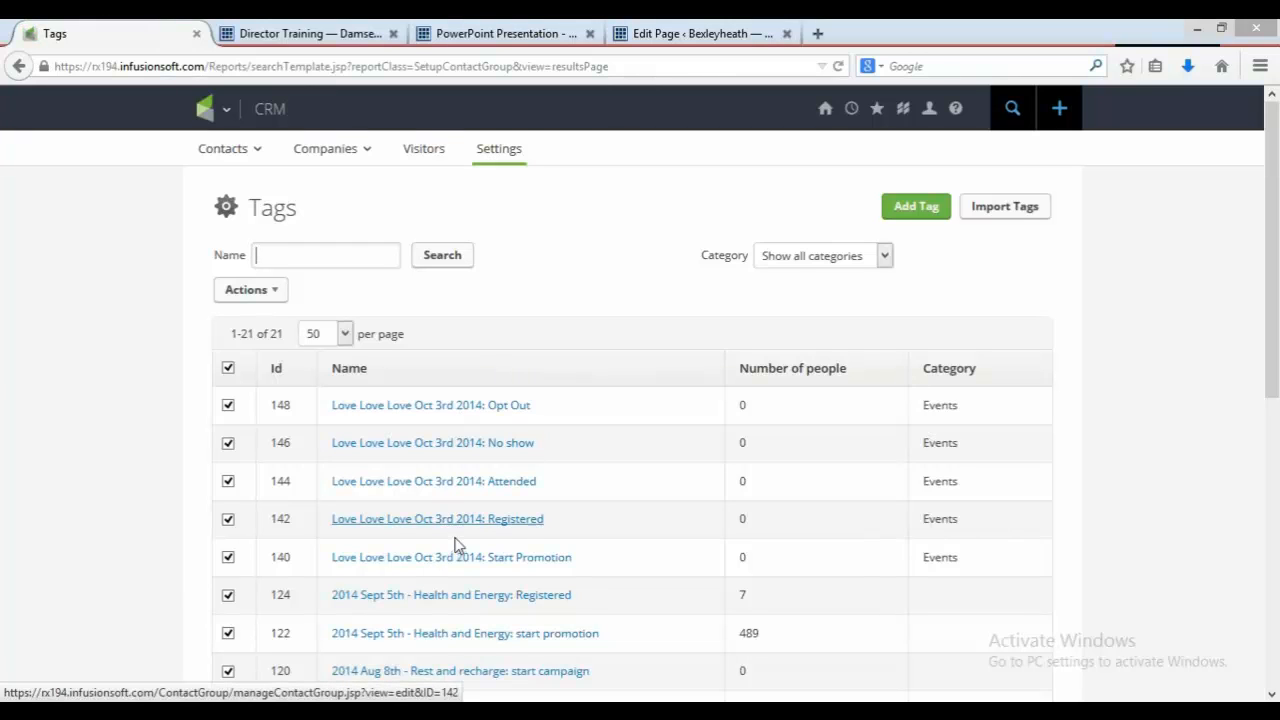
Step: Consult the guide's campaign step and open the "2014 Sept 5th - Health and Energy" campaign in Campaign Builder
click(525, 48)
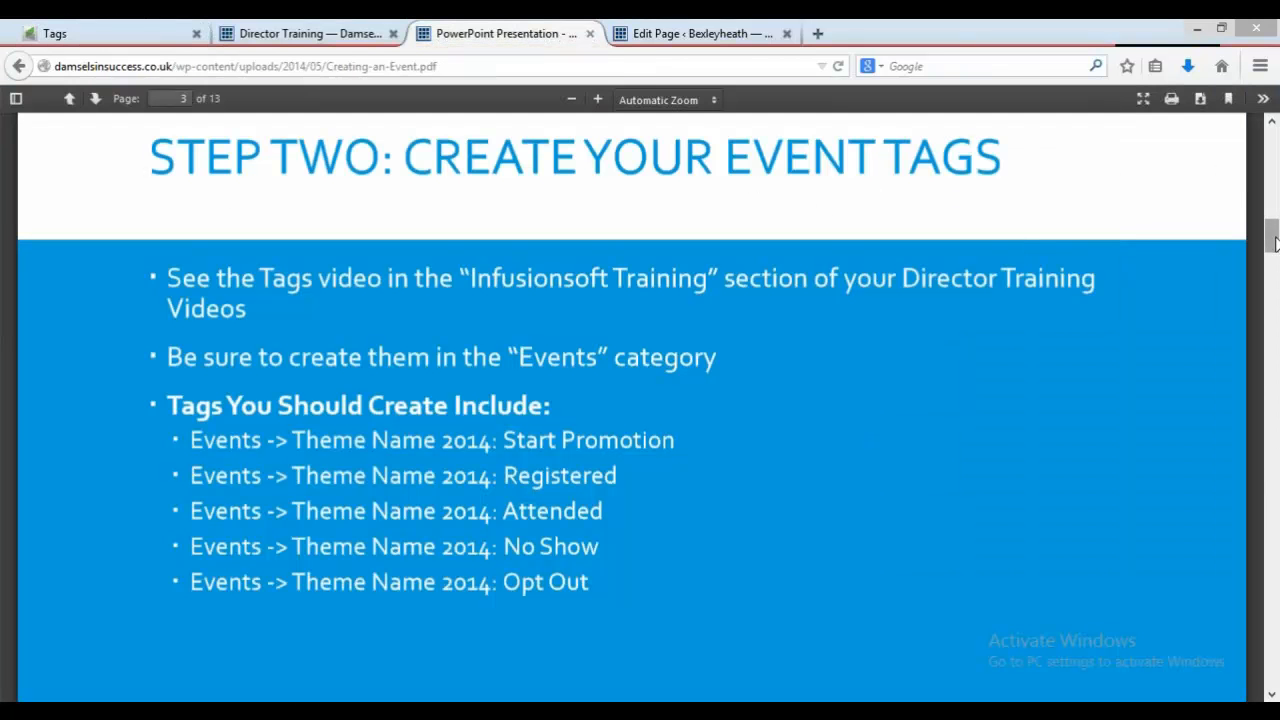
drag(1275, 243, 1273, 286)
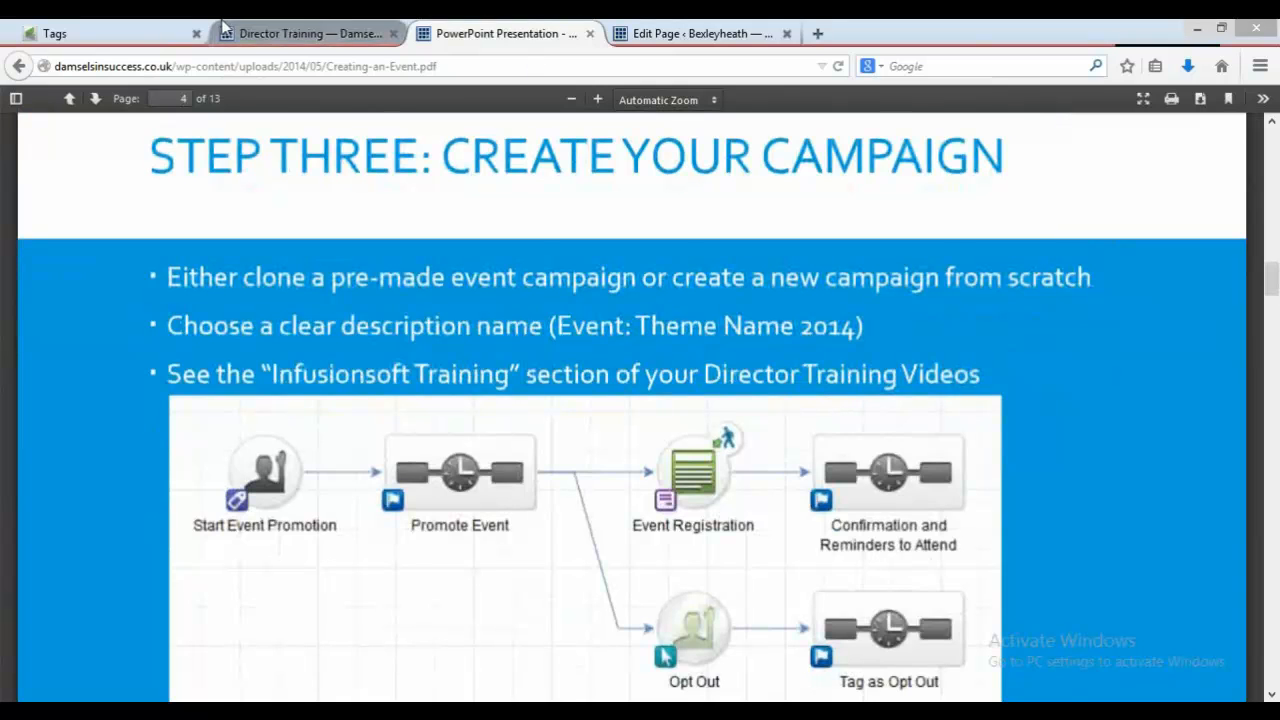
click(148, 32)
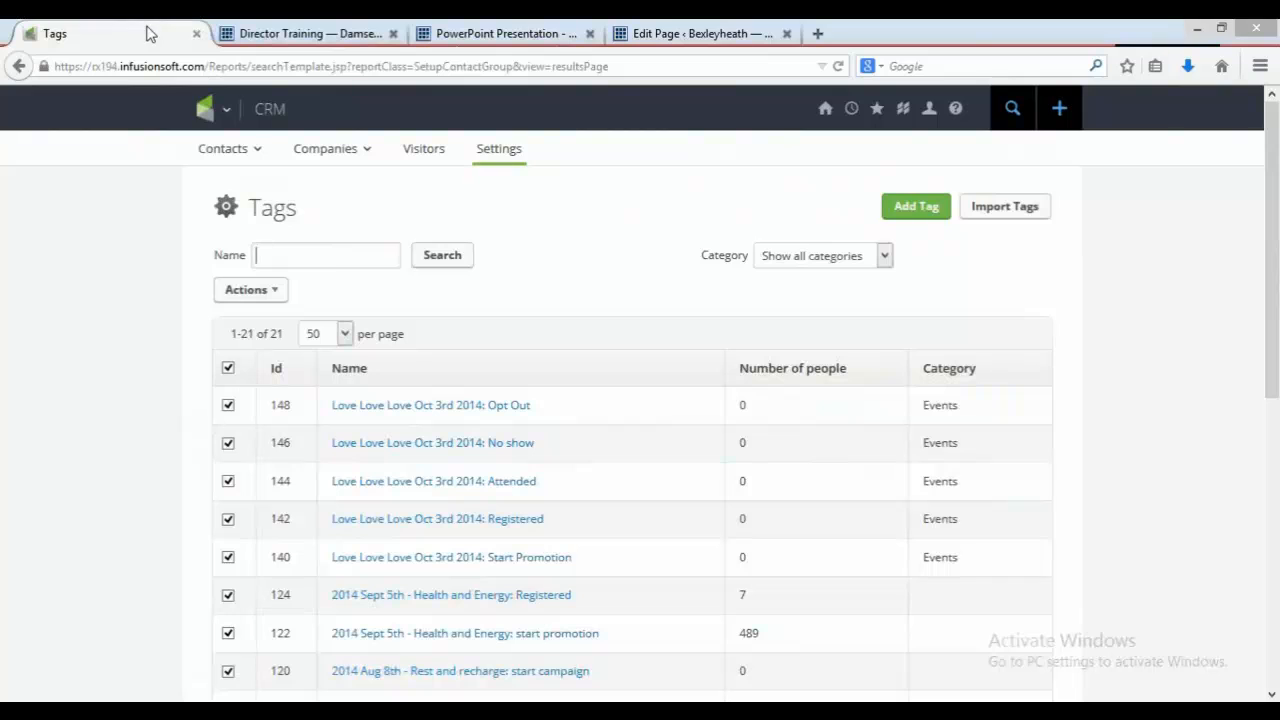
mouse_move(207, 113)
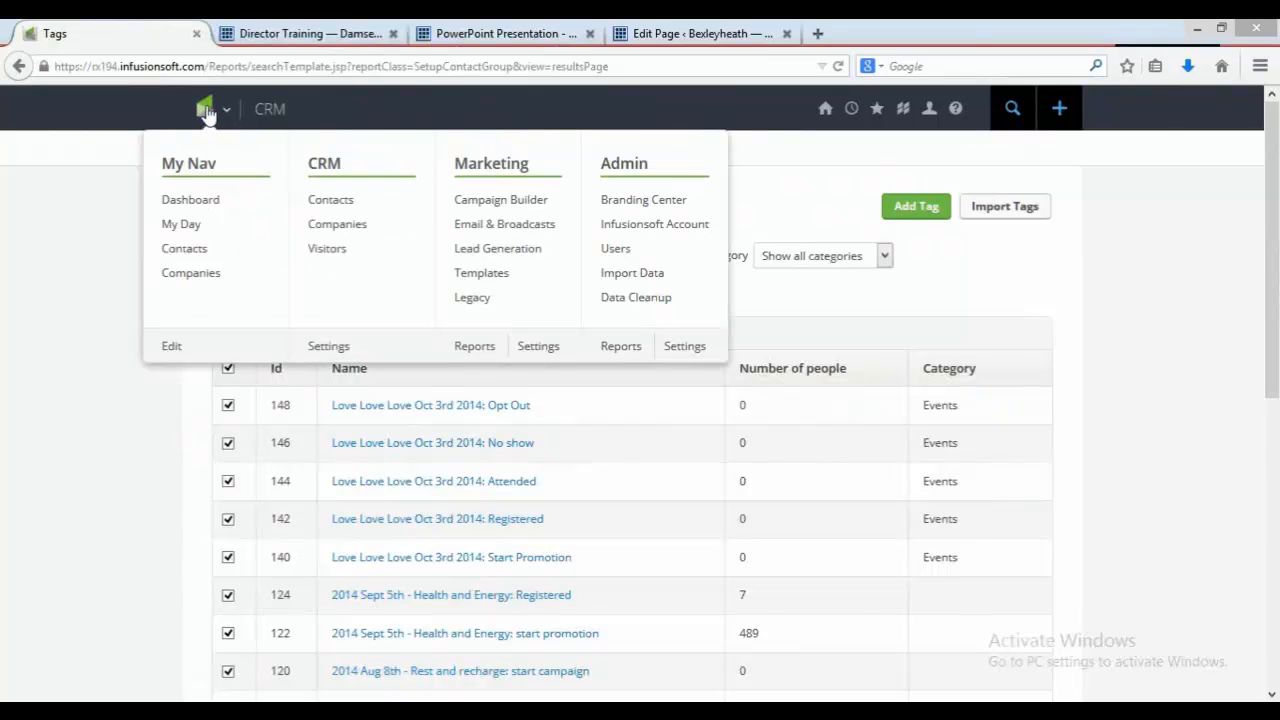
click(501, 200)
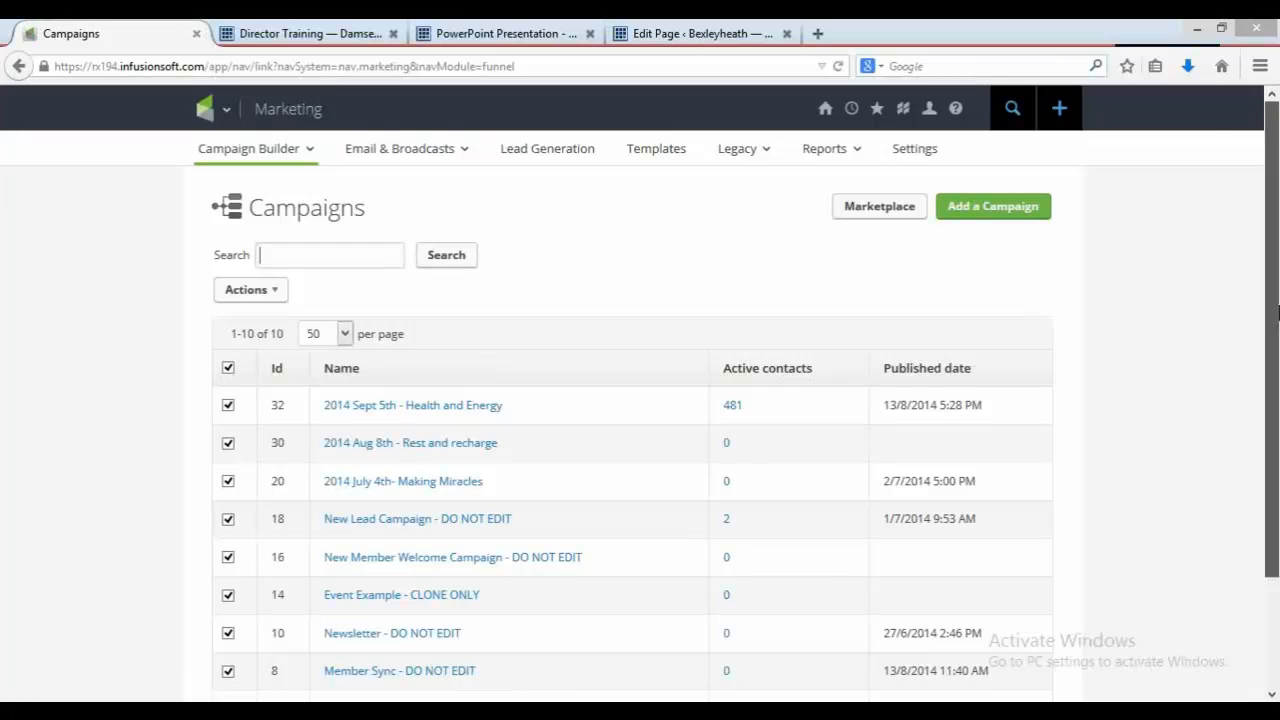
drag(1277, 313, 1273, 385)
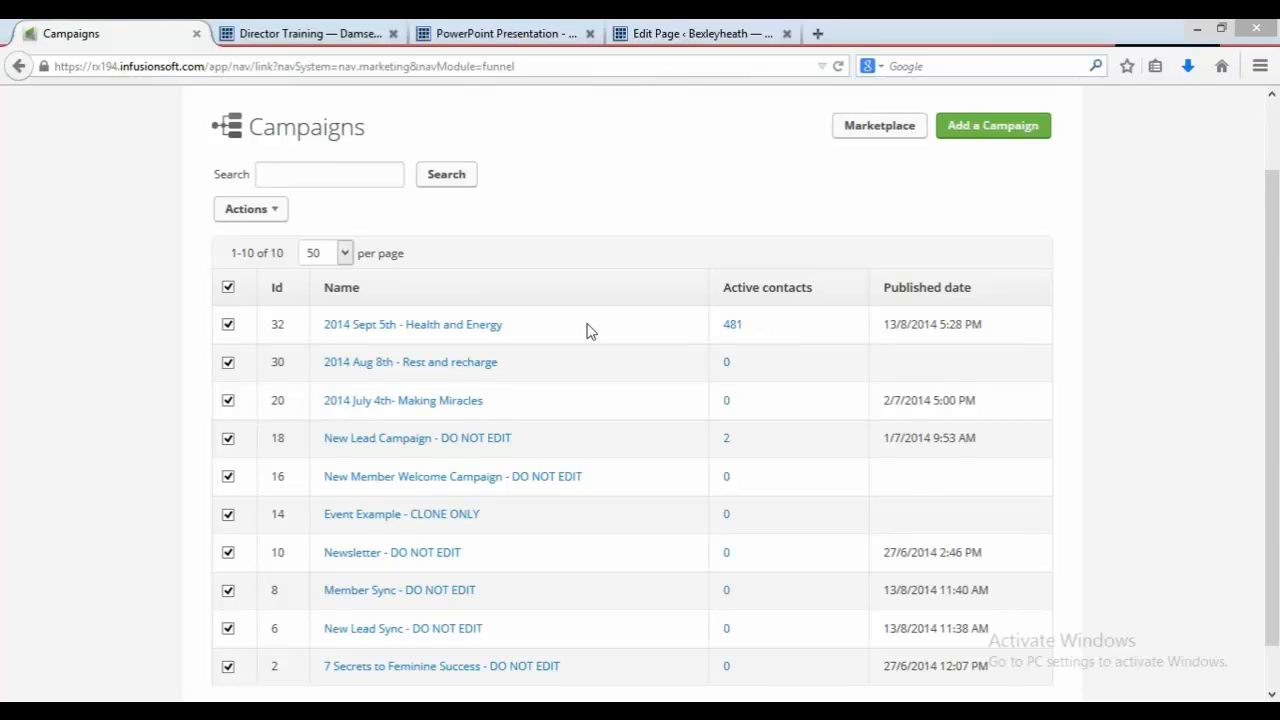
click(483, 325)
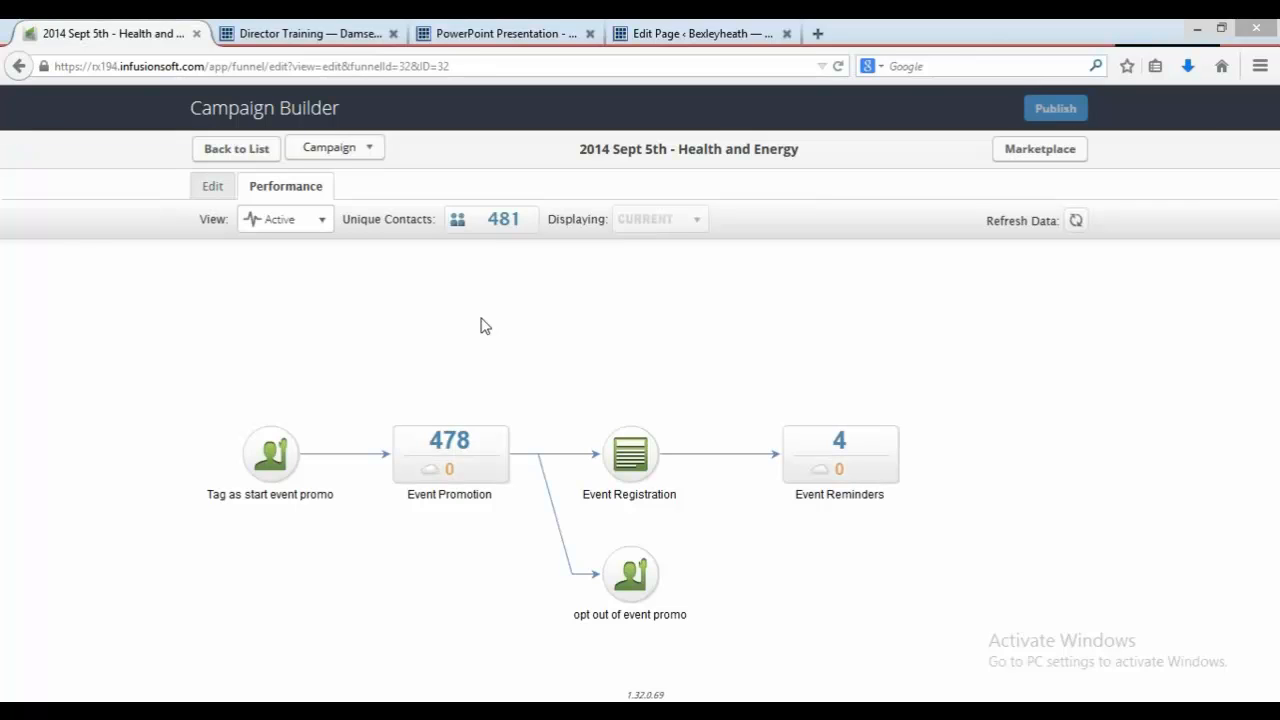
Step: Make a copy of the campaign named "2014 Oct 3rd - Love, Love, Love"
click(377, 152)
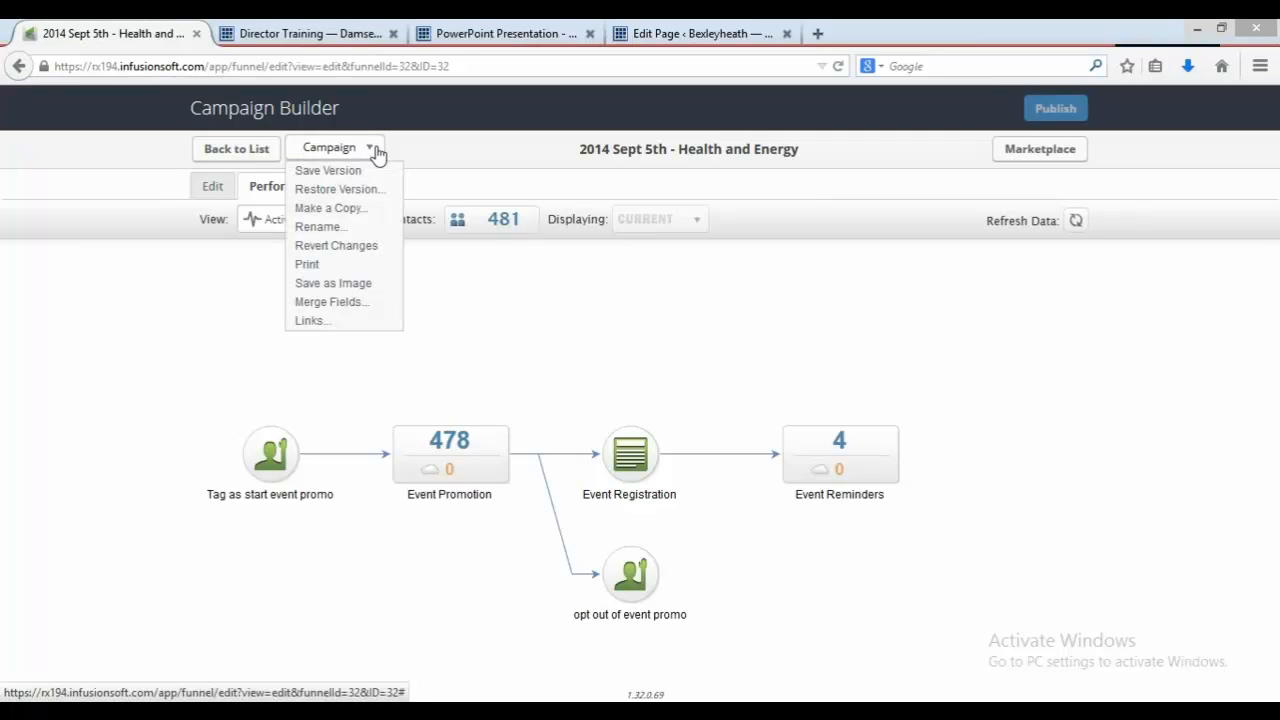
click(344, 212)
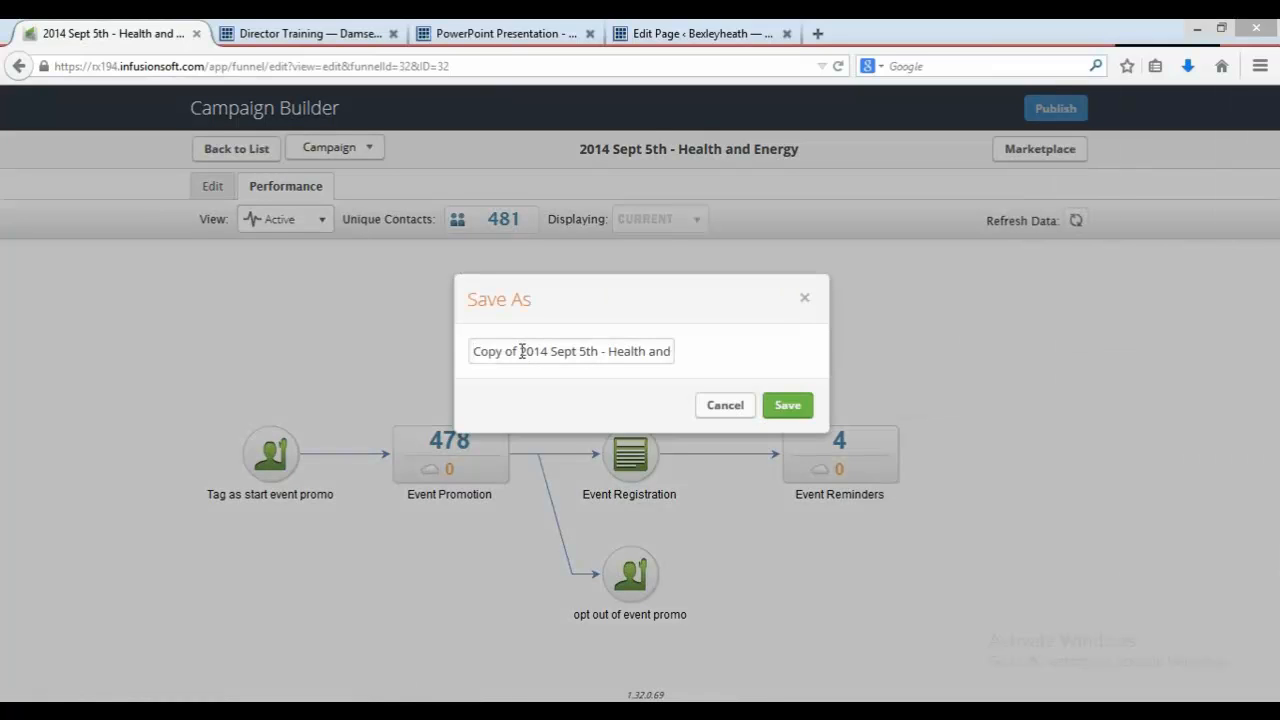
drag(521, 351, 423, 354)
key(BackSpace)
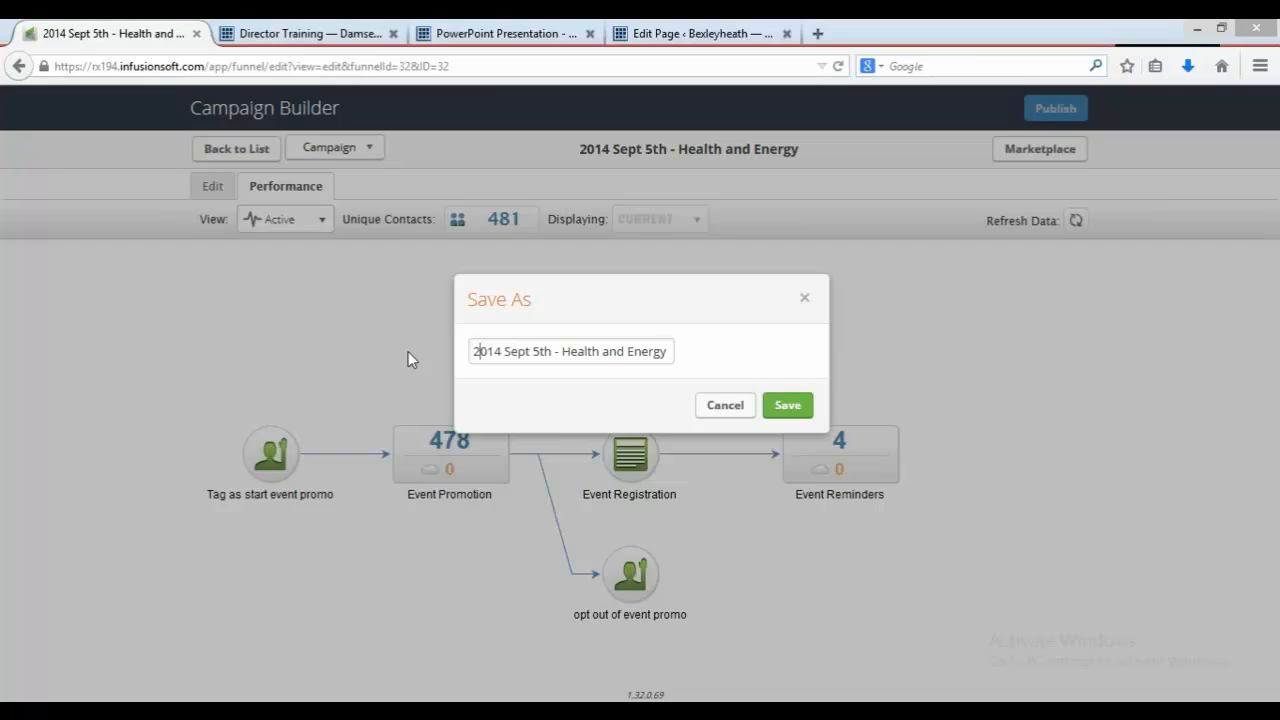
key(Right)
key(Right)
key(Right)
key(Right)
key(Right)
key(Right)
key(Right)
key(Right)
key(Right)
key(Right)
key(Right)
key(BackSpace)
key(BackSpace)
key(BackSpace)
key(BackSpace)
key(BackSpace)
key(BackSpace)
key(BackSpace)
key(BackSpace)
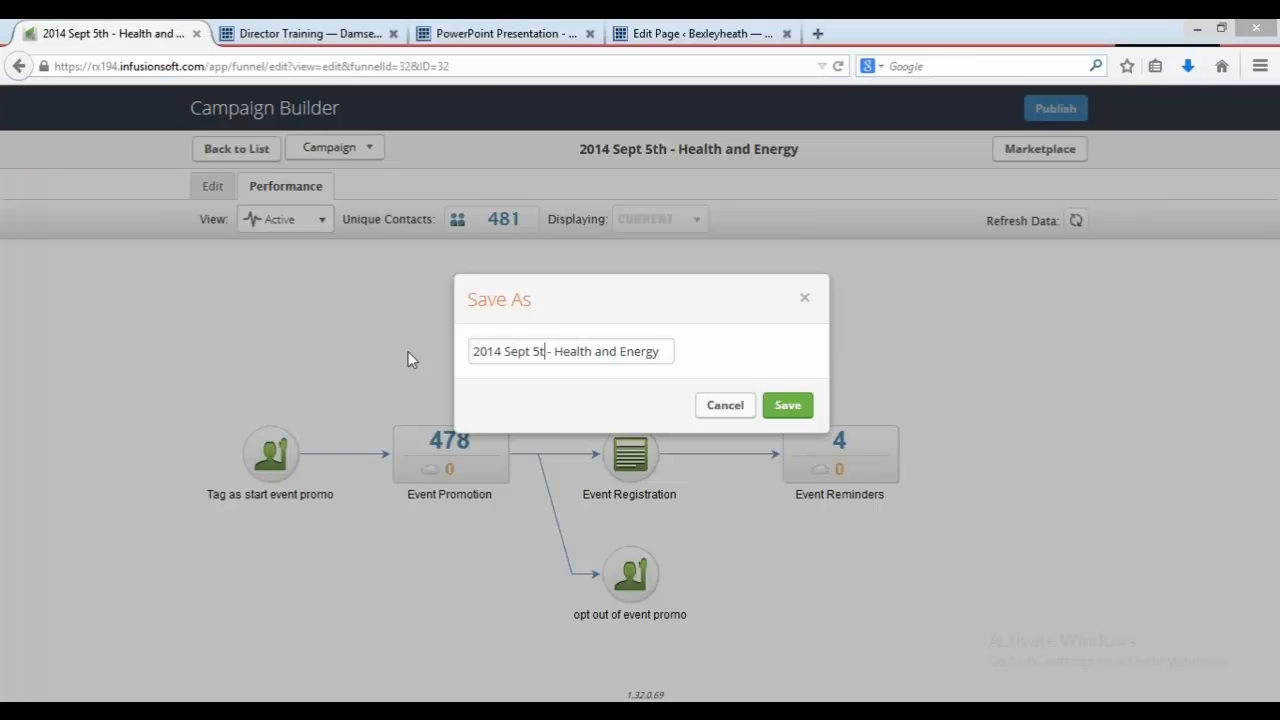
text(Oct 3)
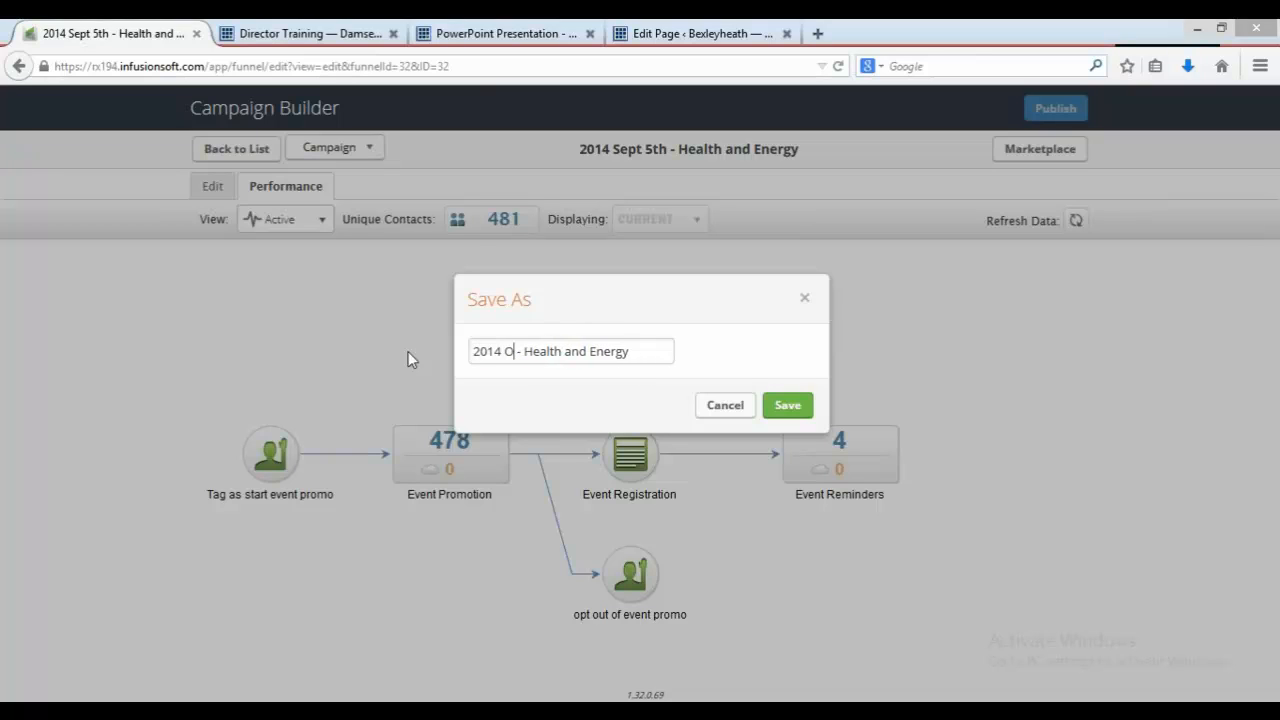
text(rd)
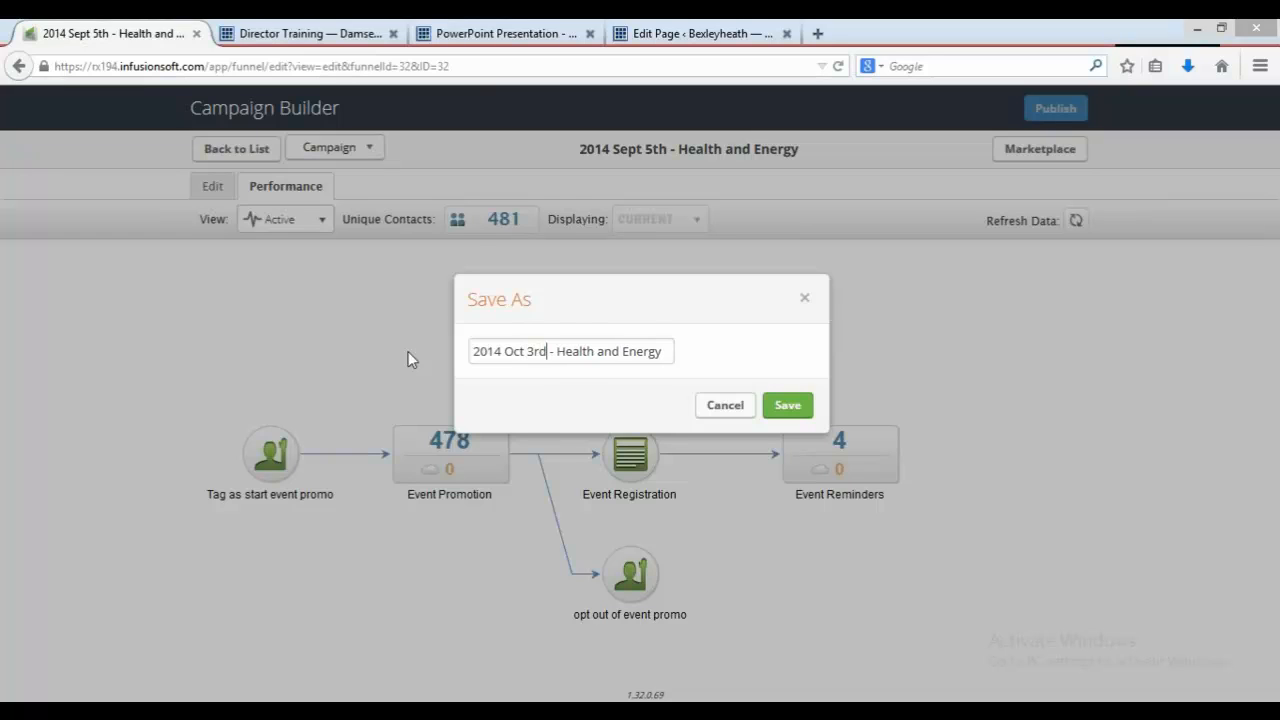
key(BackSpace)
key(BackSpace)
key(BackSpace)
key(BackSpace)
key(BackSpace)
key(BackSpace)
key(BackSpace)
key(BackSpace)
key(BackSpace)
key(BackSpace)
key(BackSpace)
key(BackSpace)
key(BackSpace)
key(BackSpace)
key(BackSpace)
key(BackSpace)
text(Love, Love, Love)
click(791, 411)
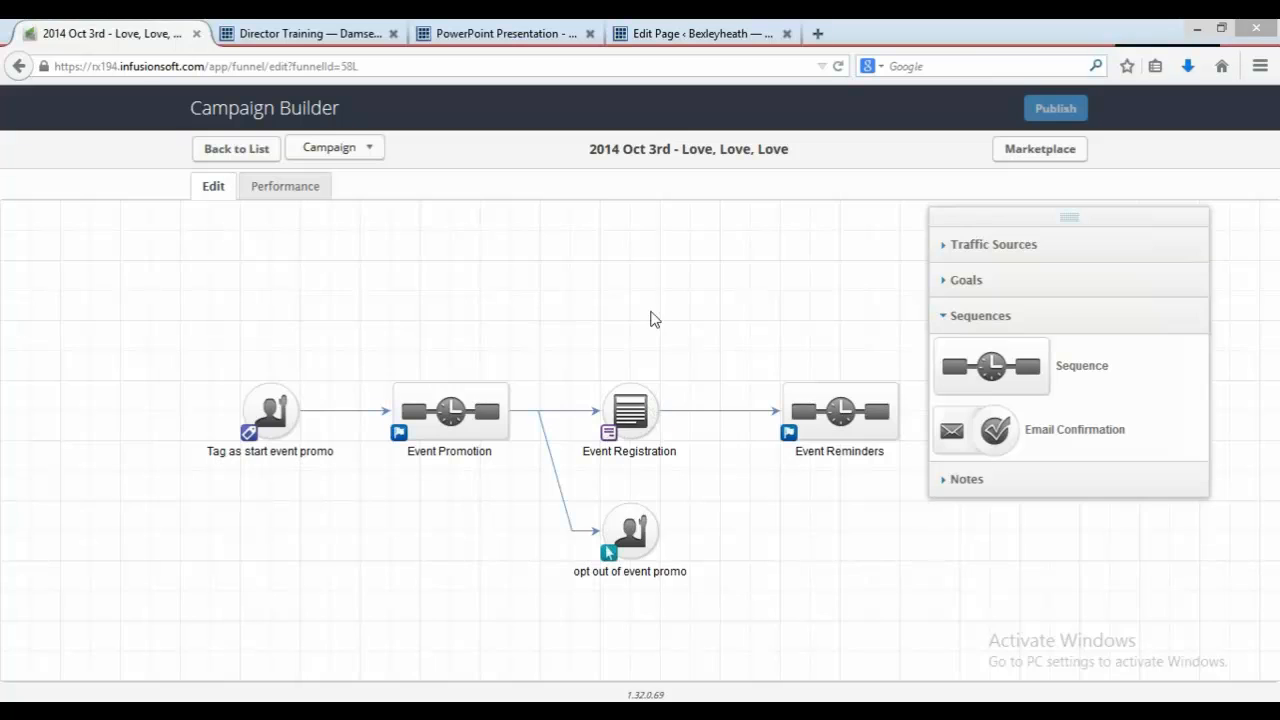
Step: Consult the guide's page on updating all tags in the campaign, then return to the campaign
click(544, 30)
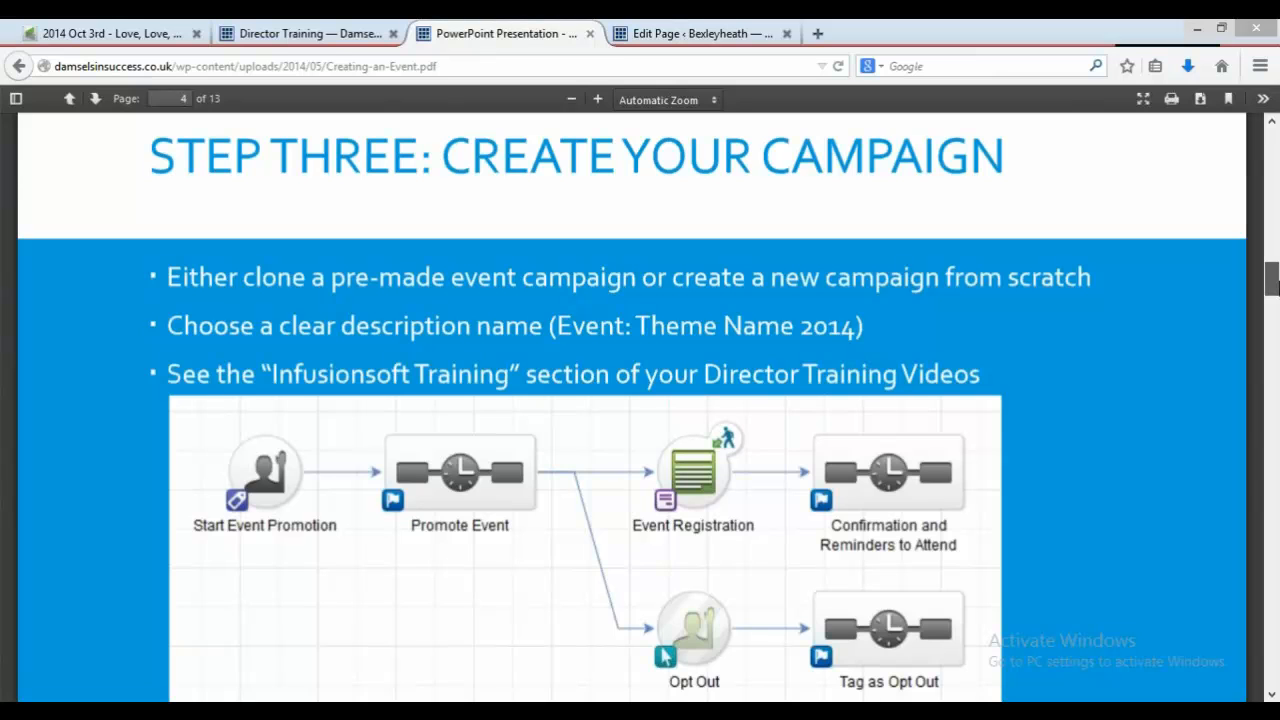
drag(1272, 285, 1273, 328)
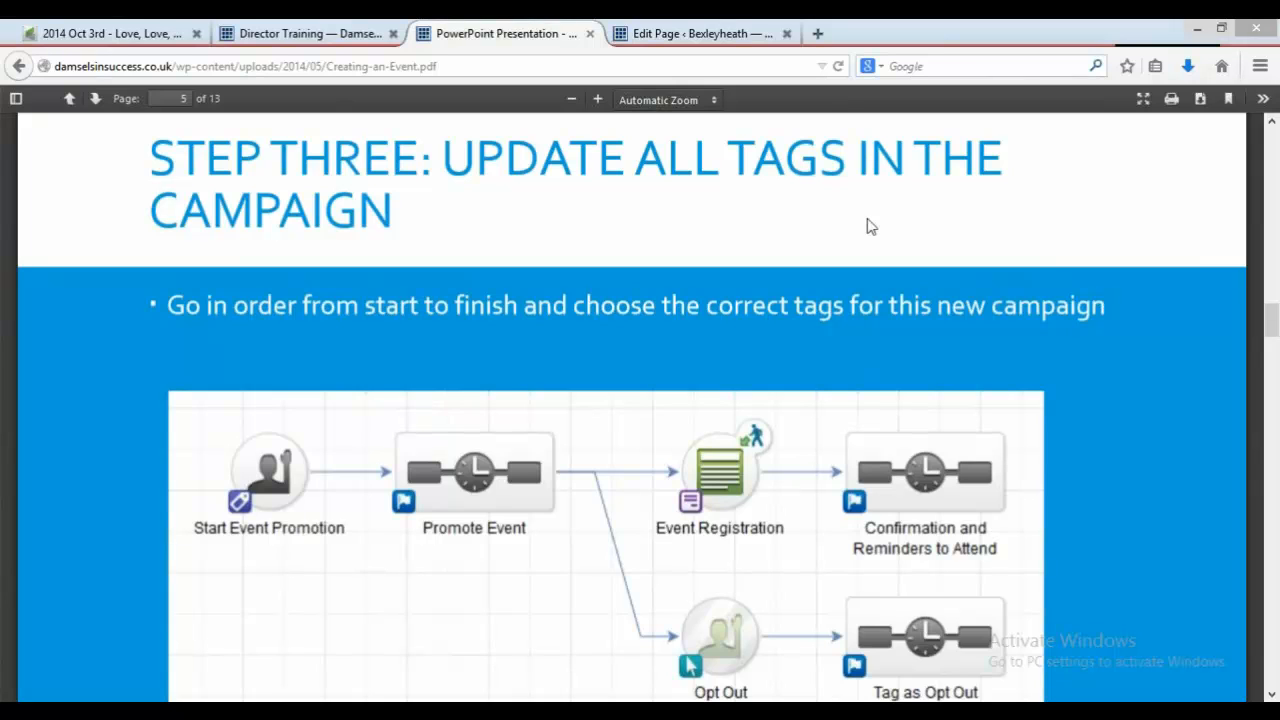
click(143, 26)
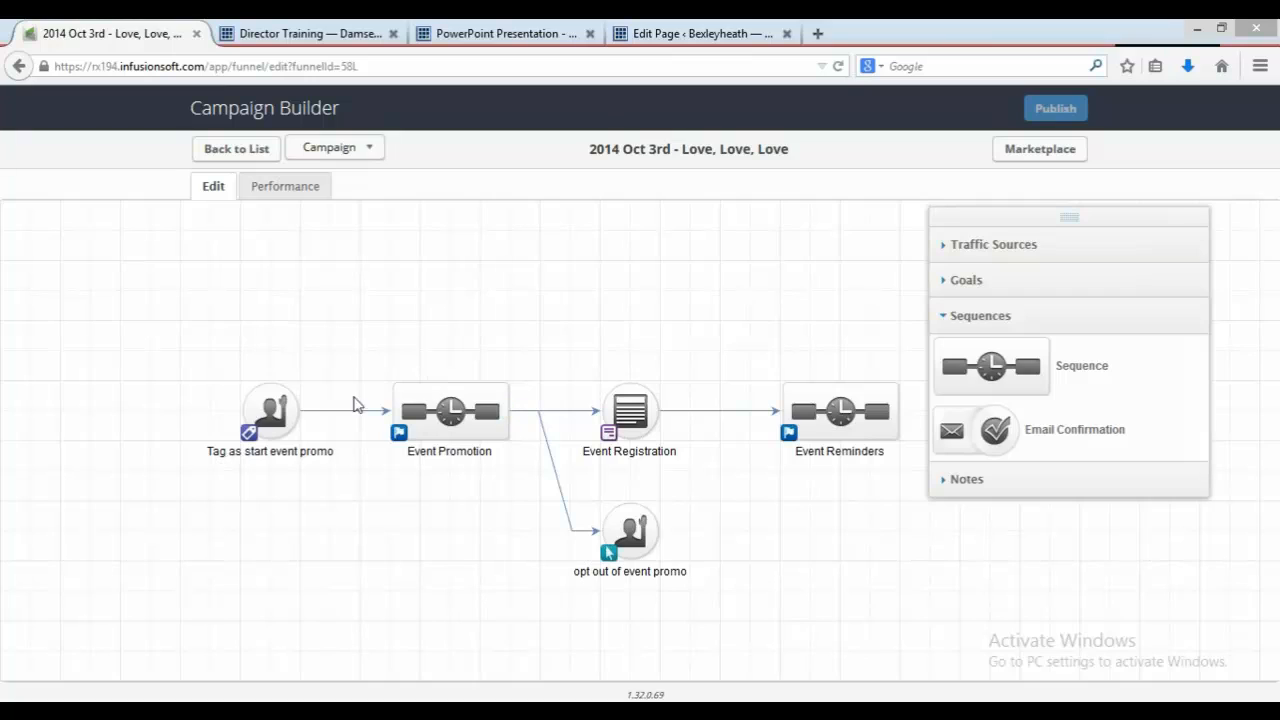
Step: Replace the start goal's tag with "Events -> Love Love Love Oct 3rd 2014: Start Promotion" and save
double_click(280, 415)
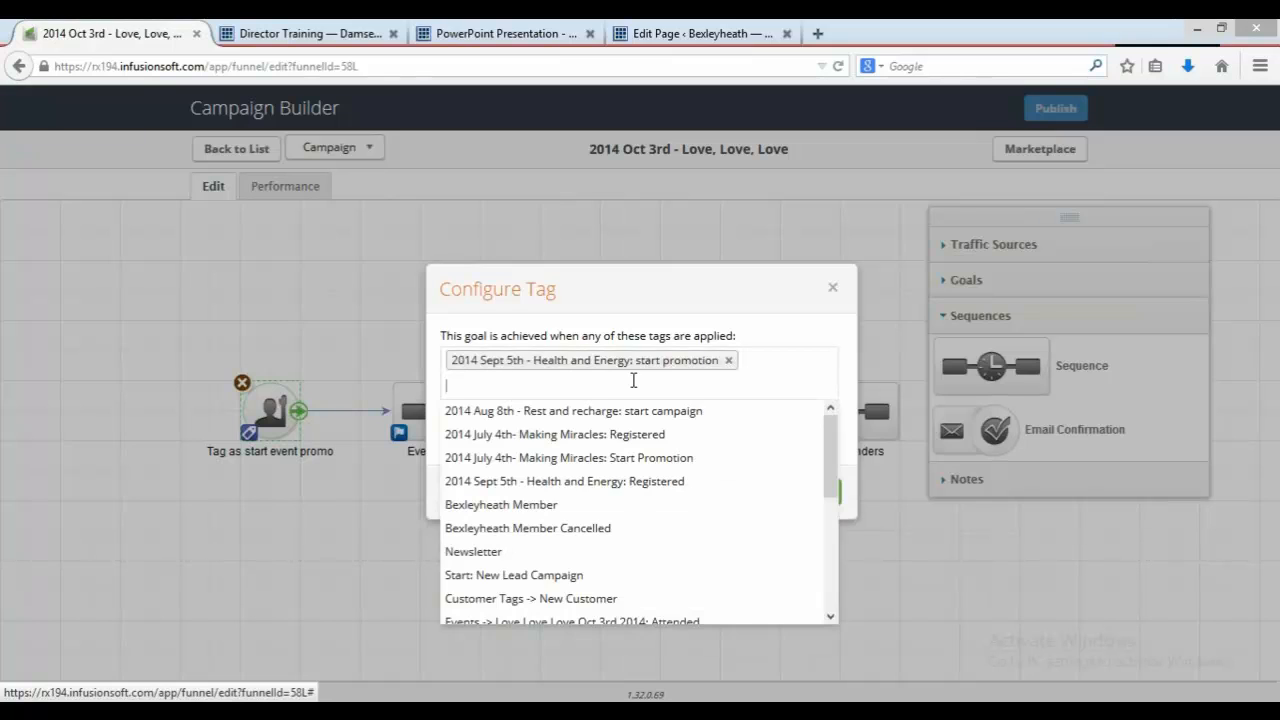
click(633, 380)
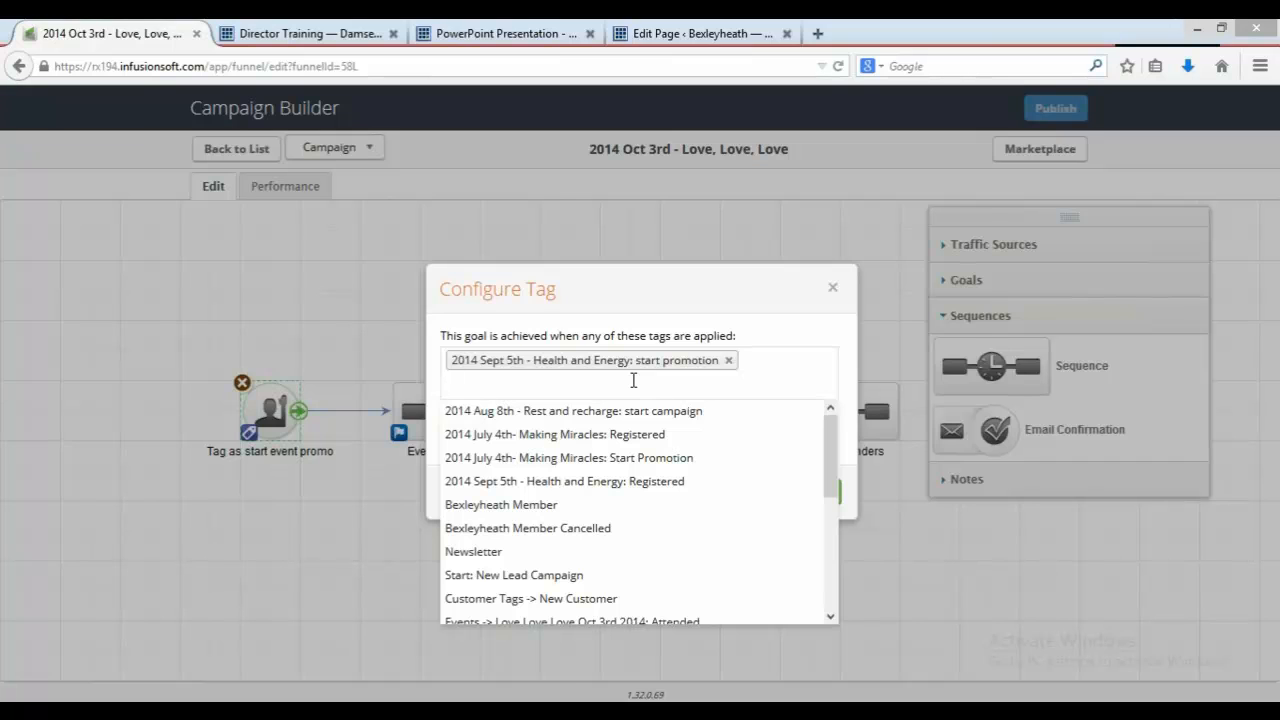
text(love)
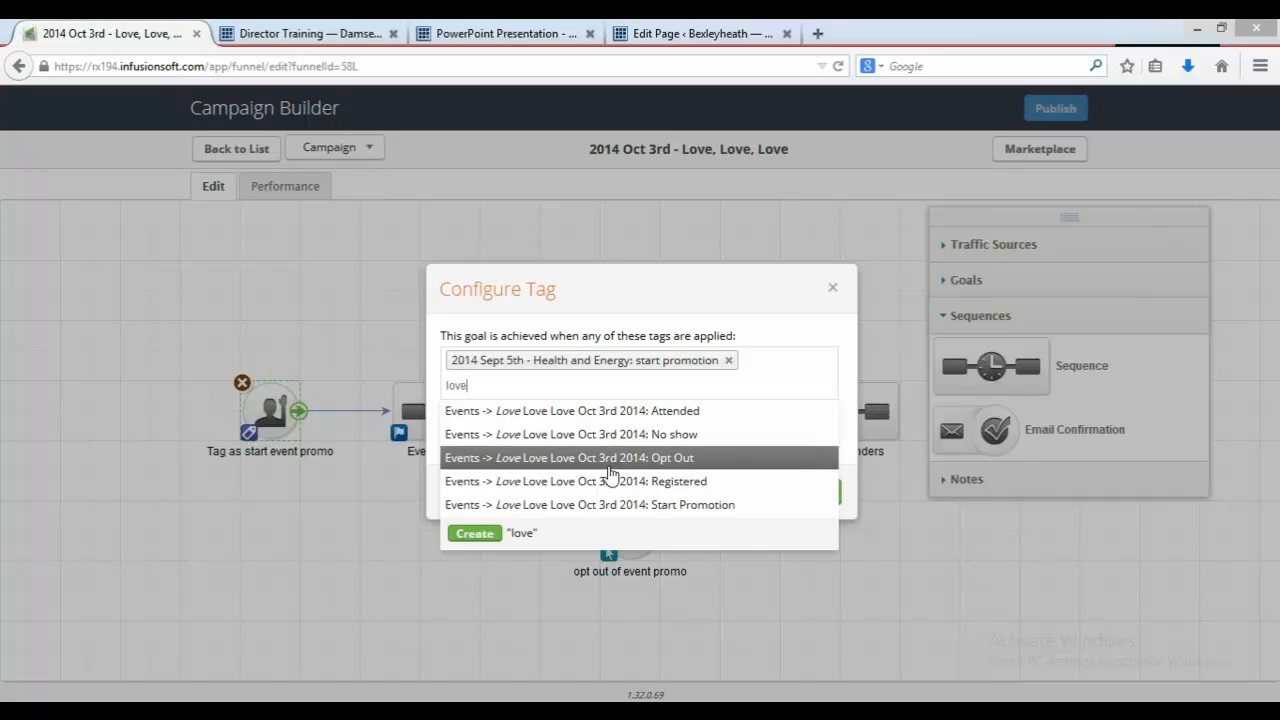
click(603, 506)
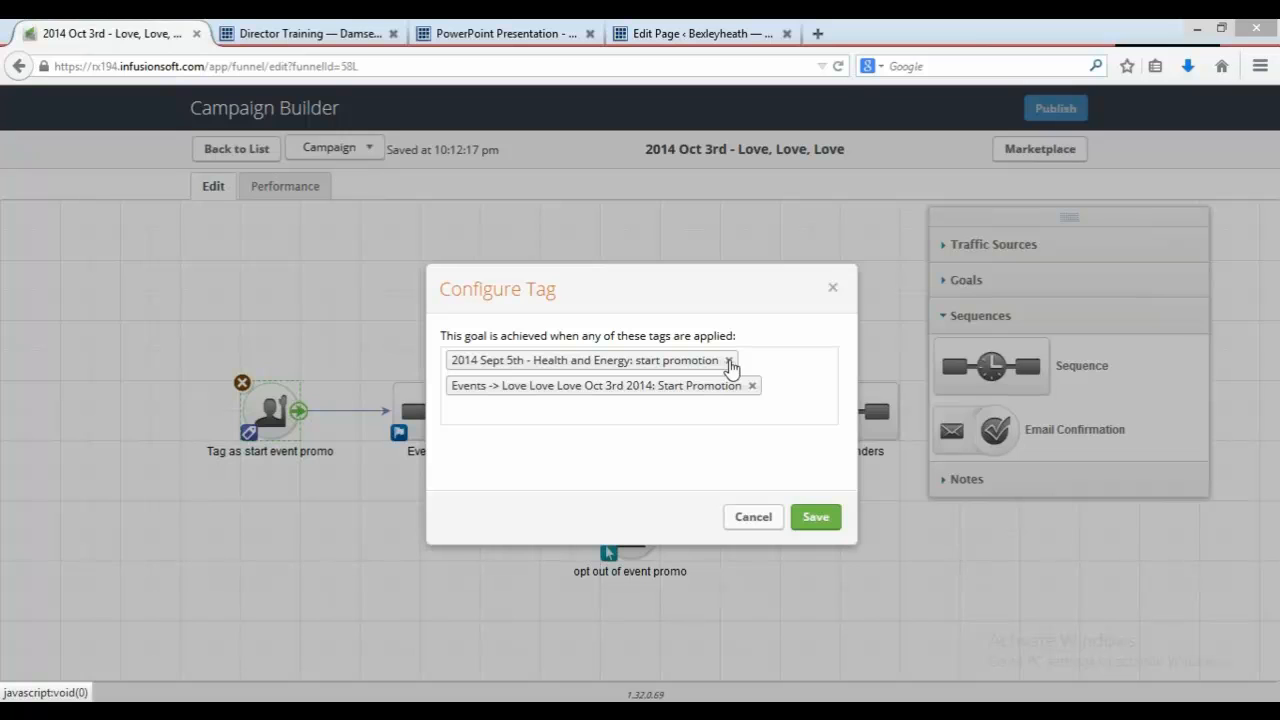
click(729, 364)
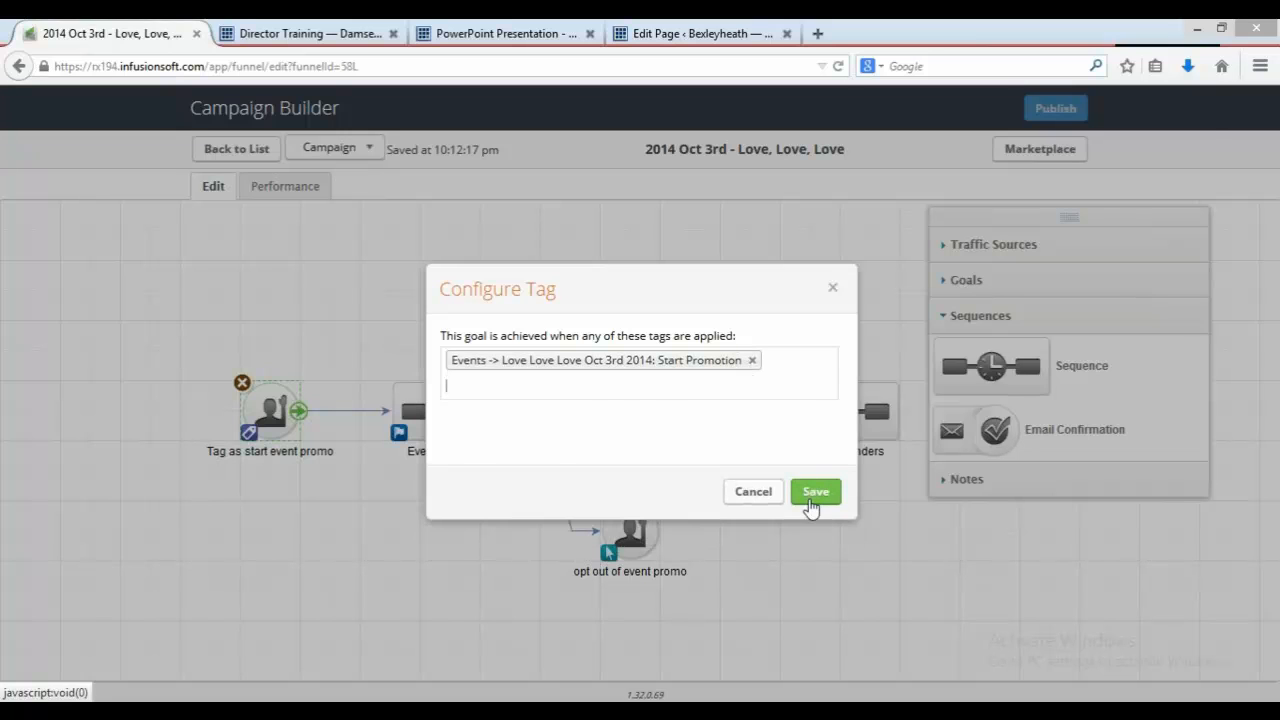
click(811, 498)
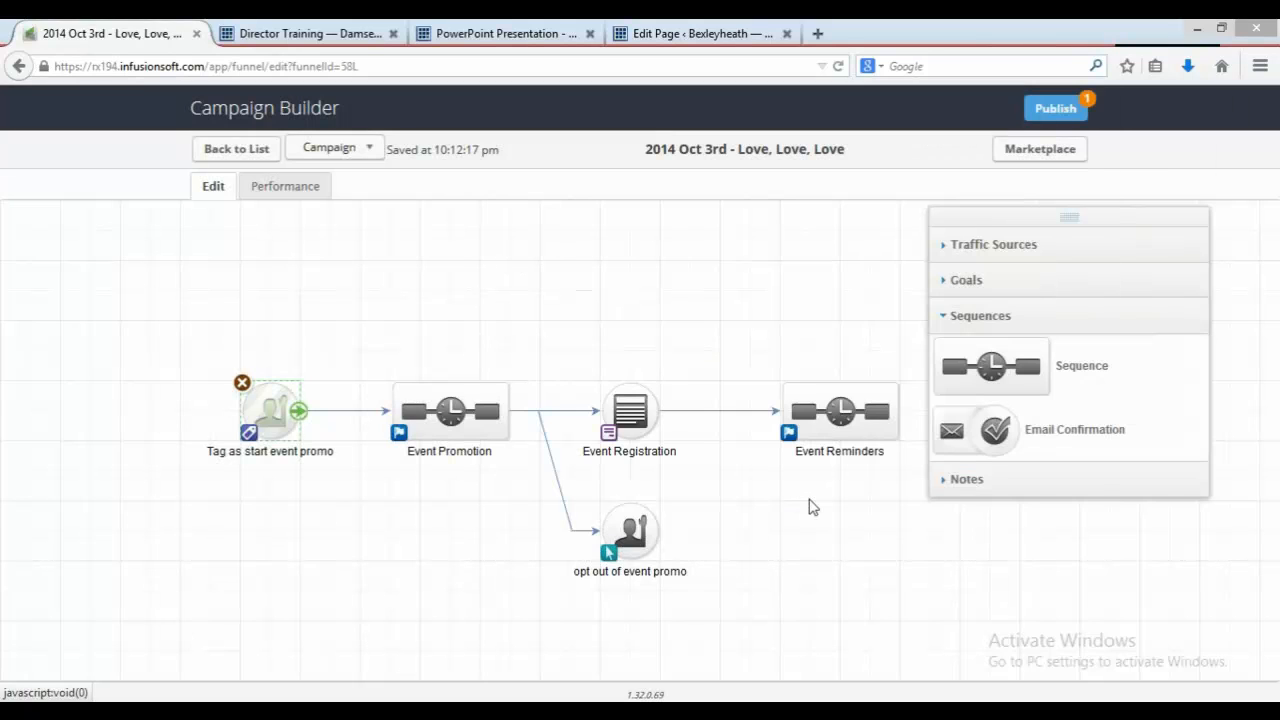
Step: Inspect the Event Promotion sequence and the Event Registration web form for tags to update
double_click(481, 416)
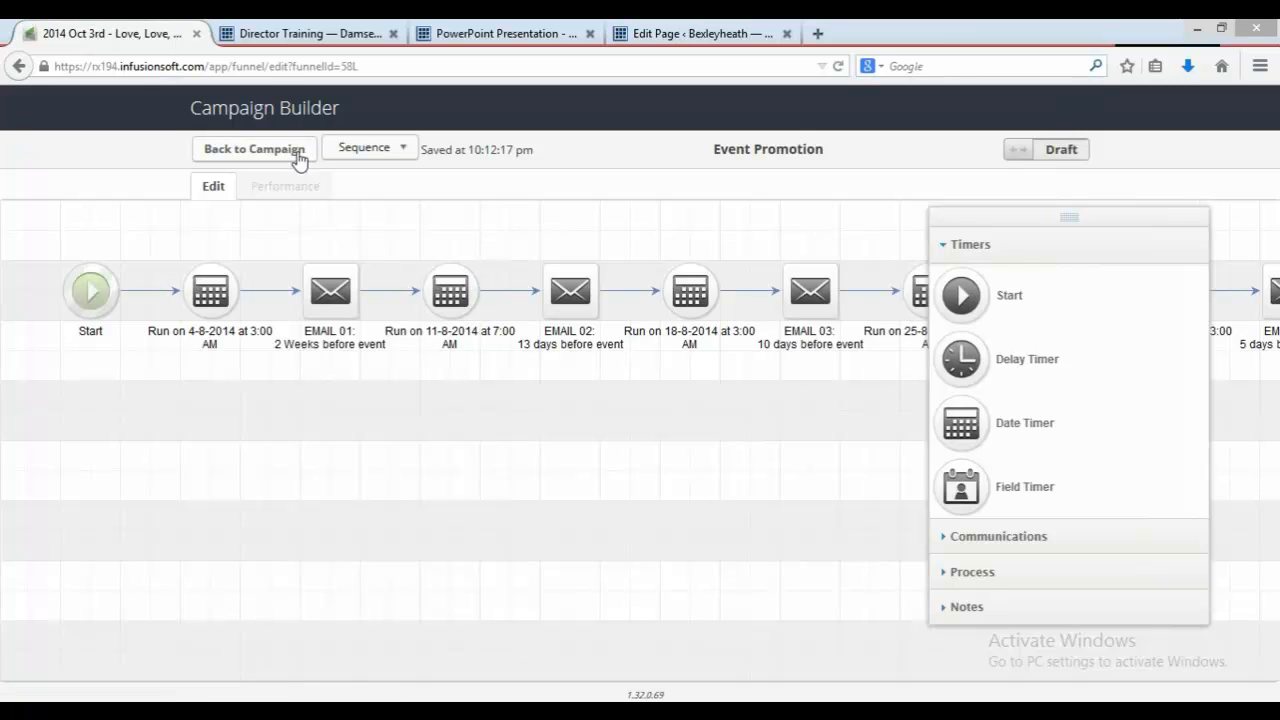
click(296, 150)
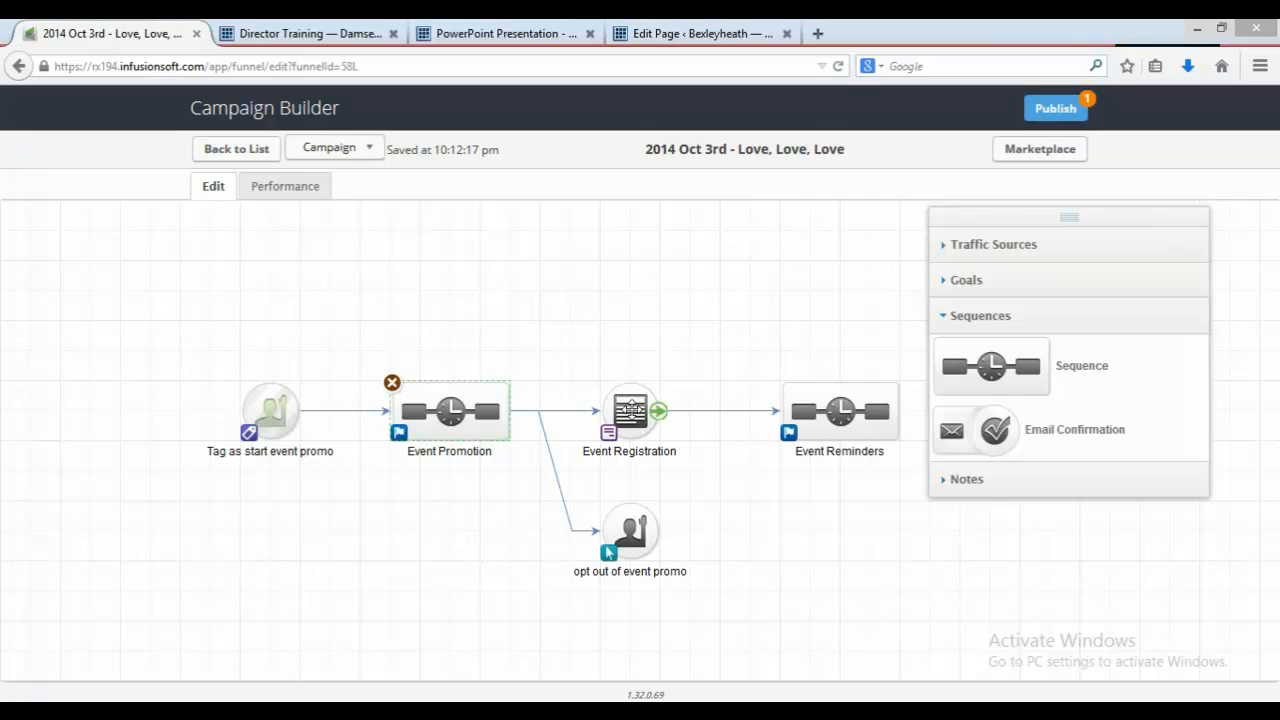
double_click(600, 386)
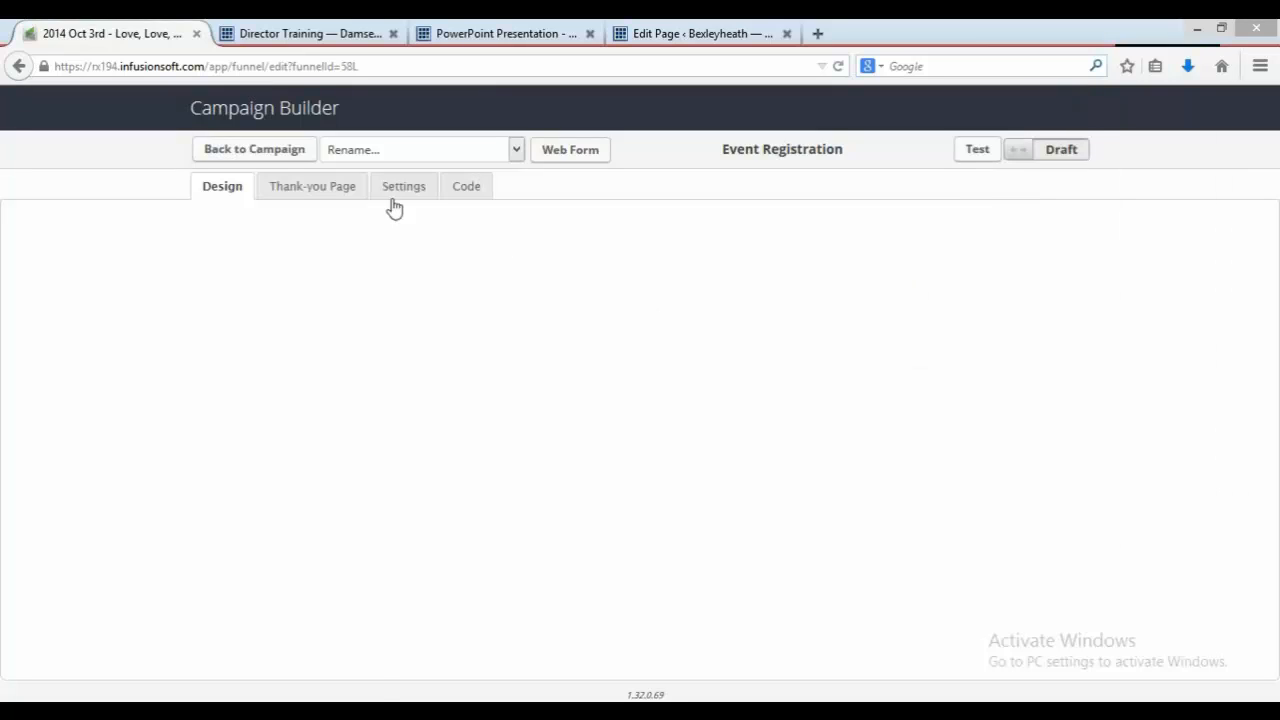
click(298, 156)
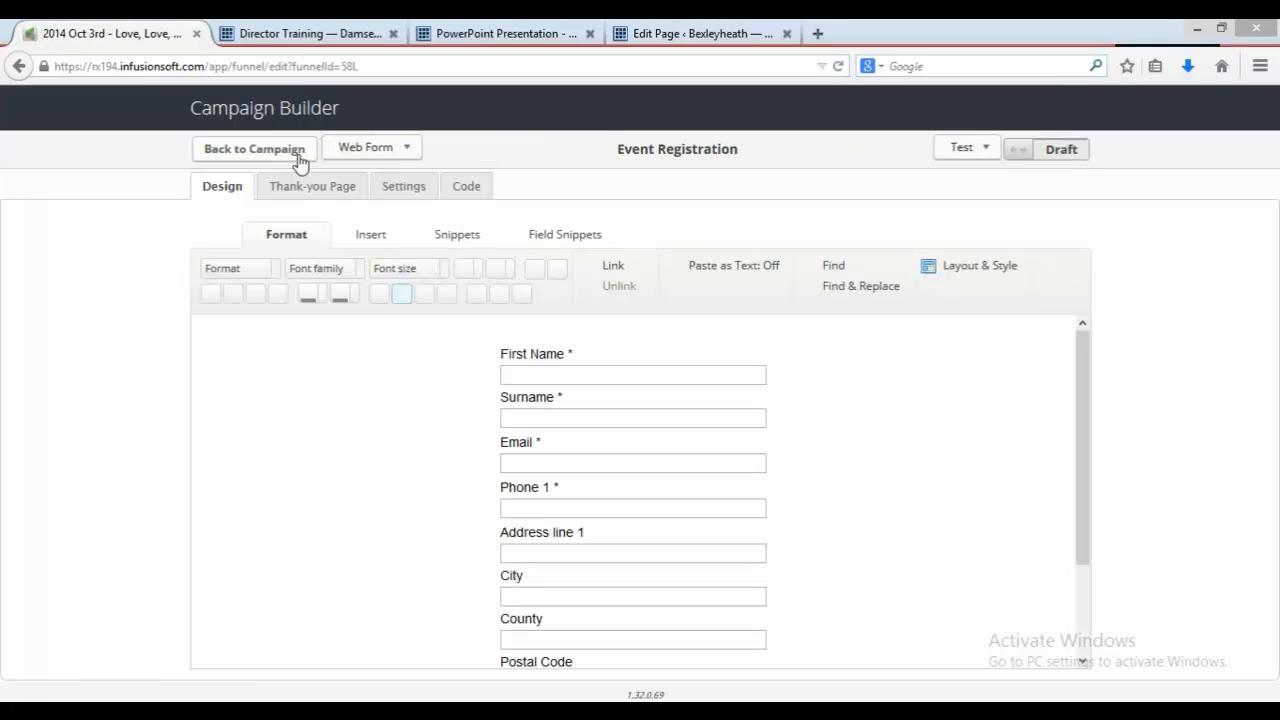
click(298, 152)
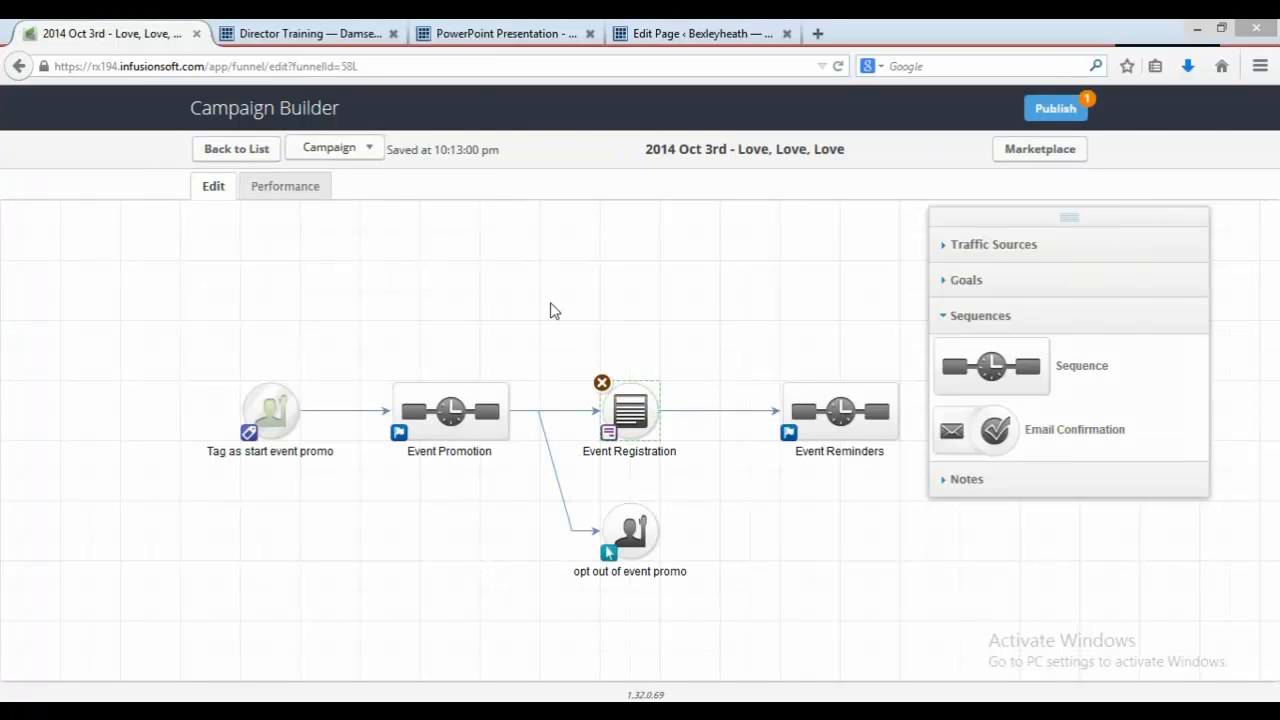
Step: In the Event Reminders sequence, replace the applied tag with "Events -> Love Love Love Oct 3rd 2014: Registered" and save
double_click(840, 414)
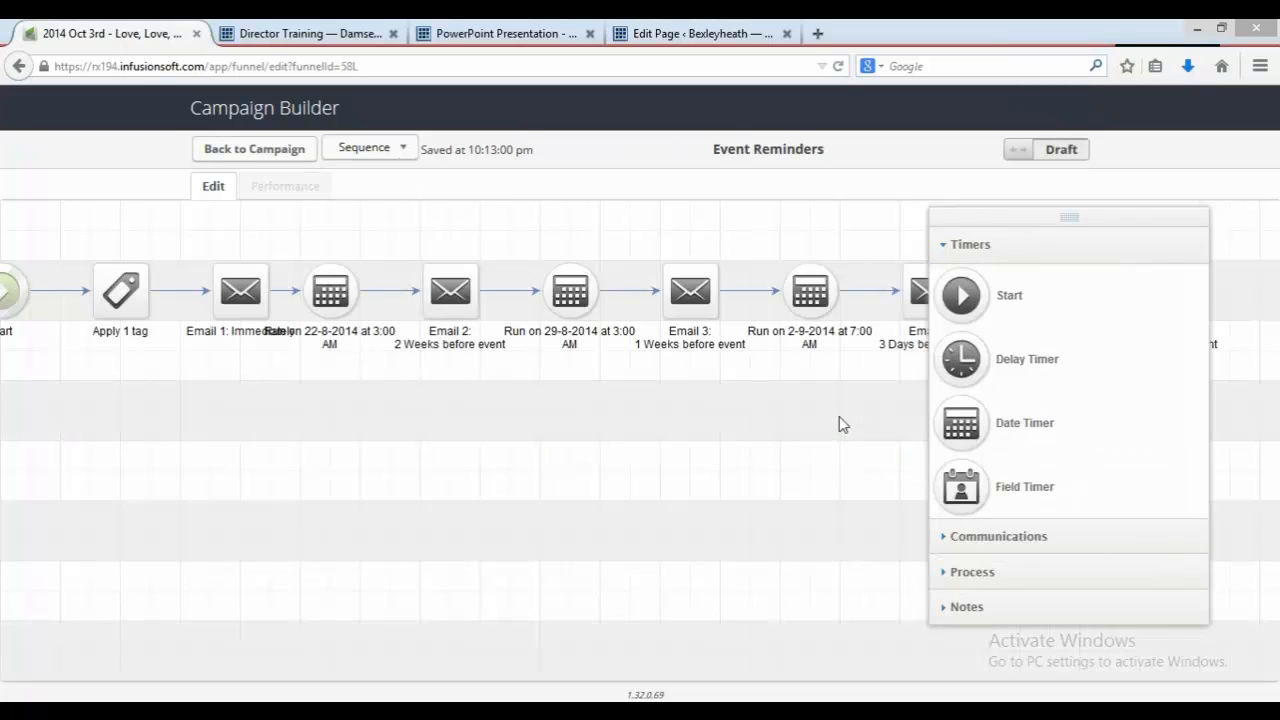
double_click(117, 291)
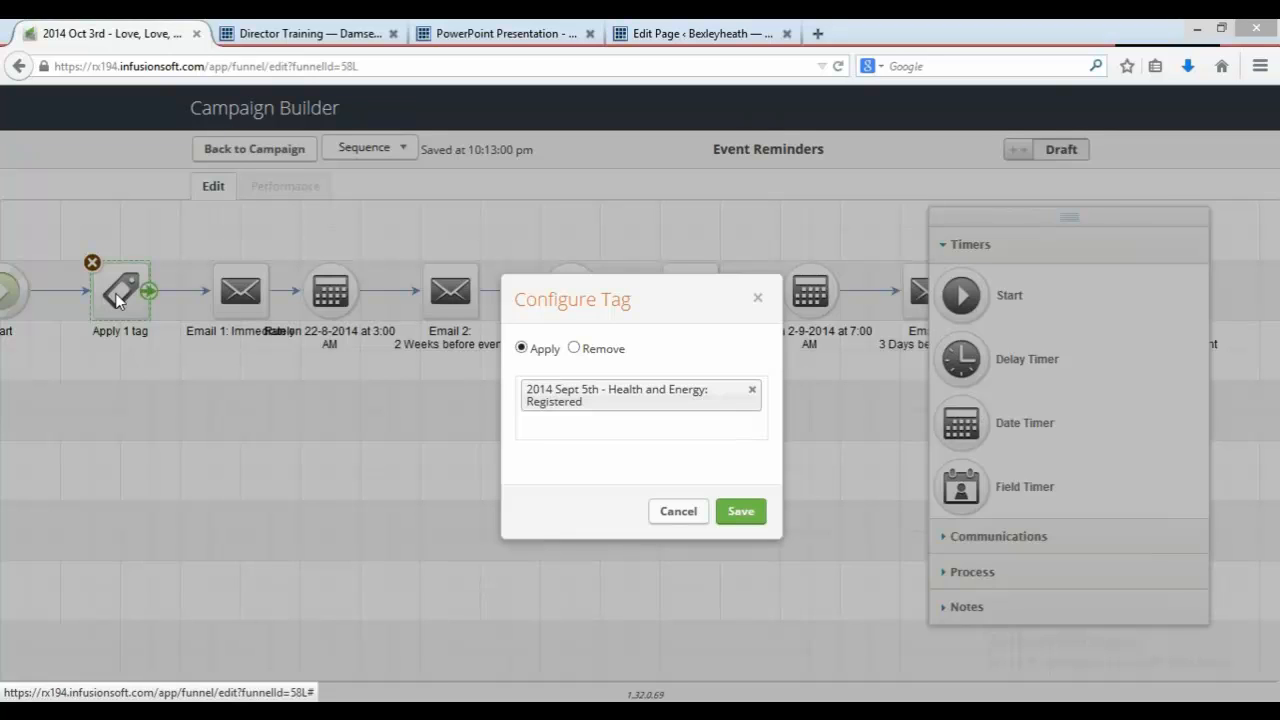
click(568, 426)
text(love)
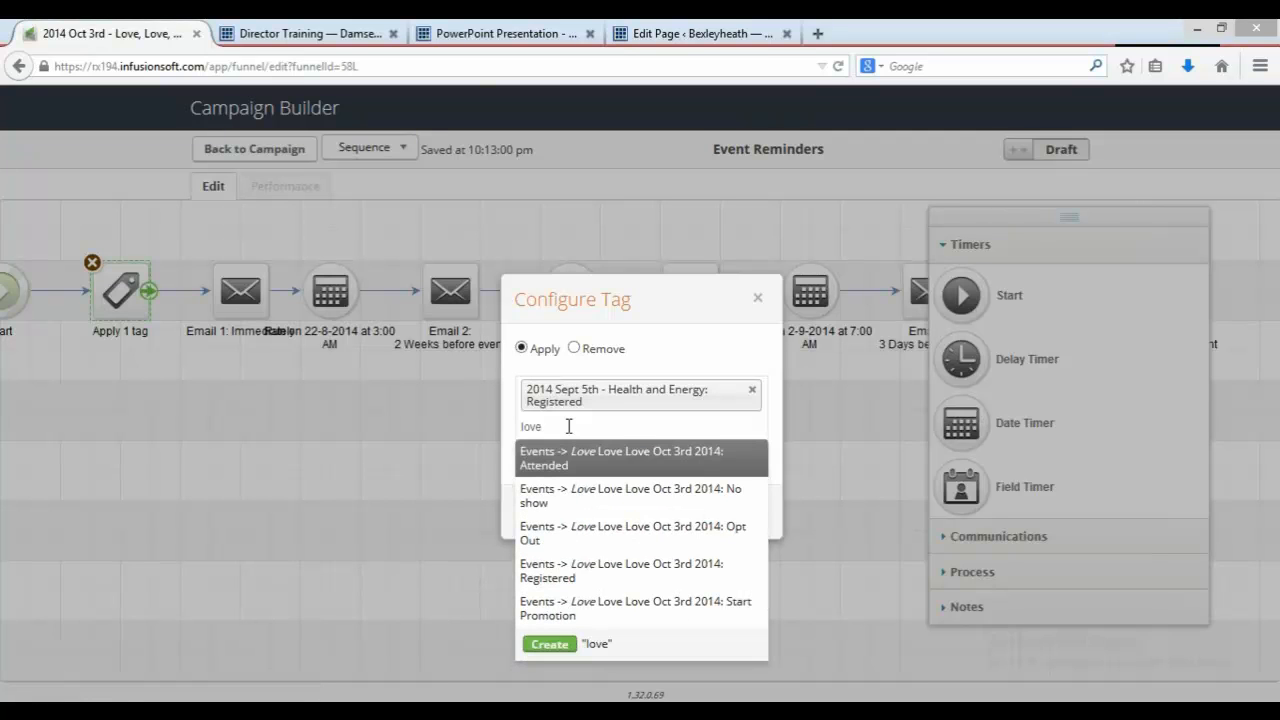
click(596, 566)
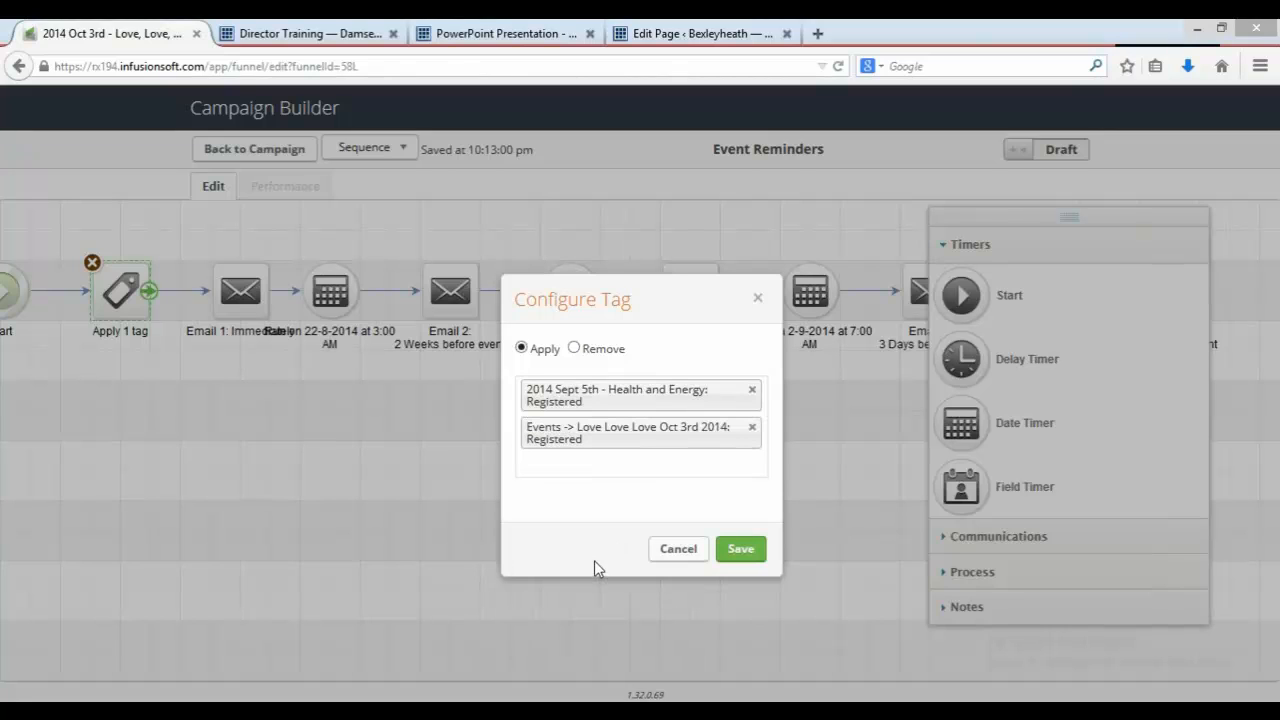
click(753, 392)
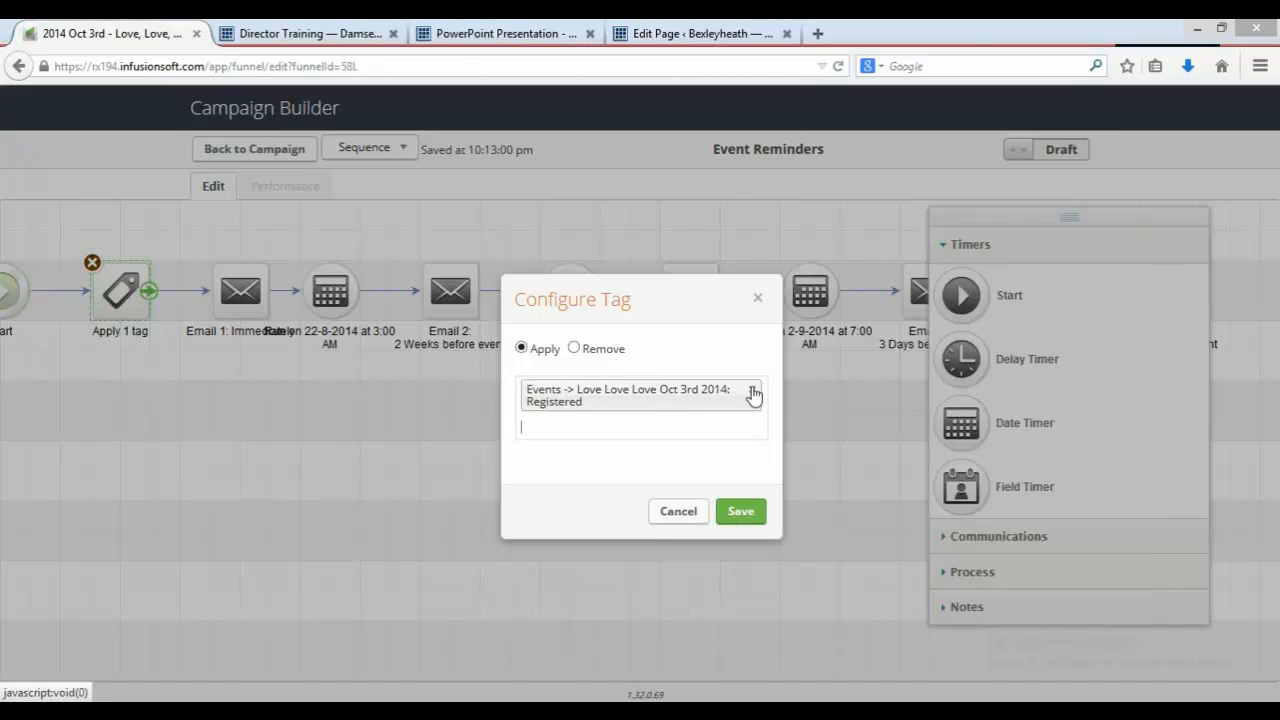
click(741, 512)
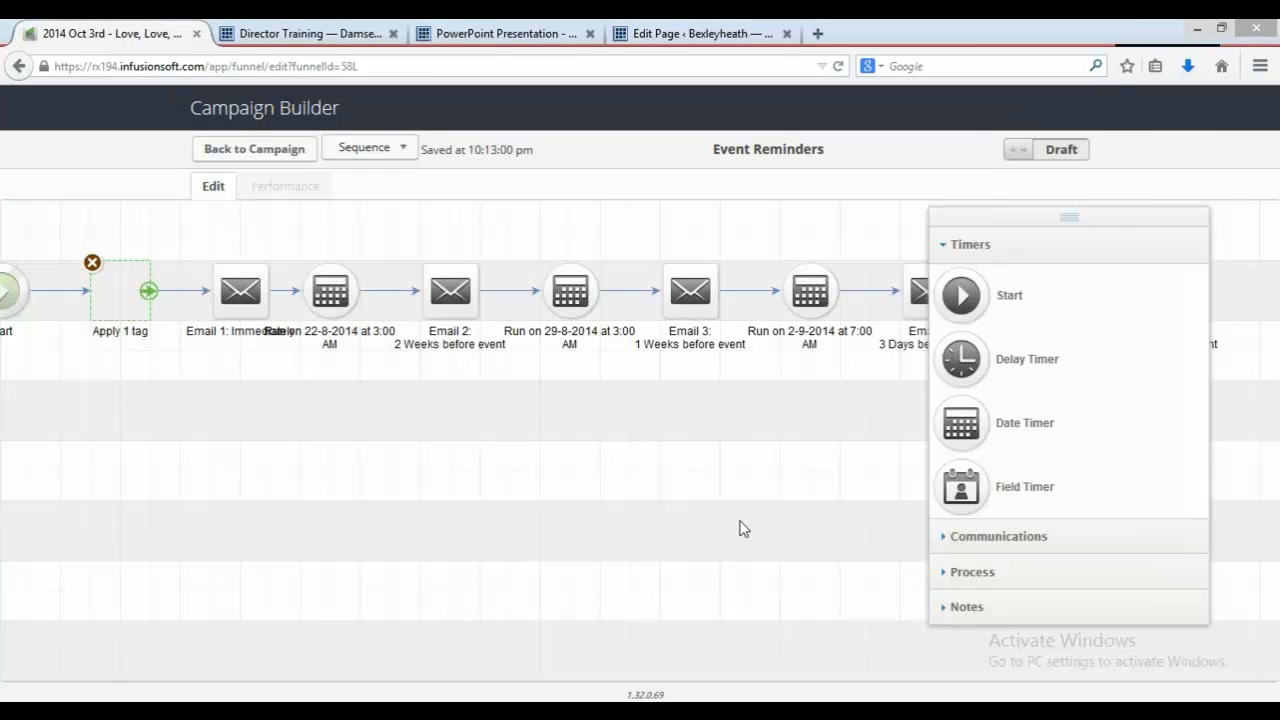
click(256, 150)
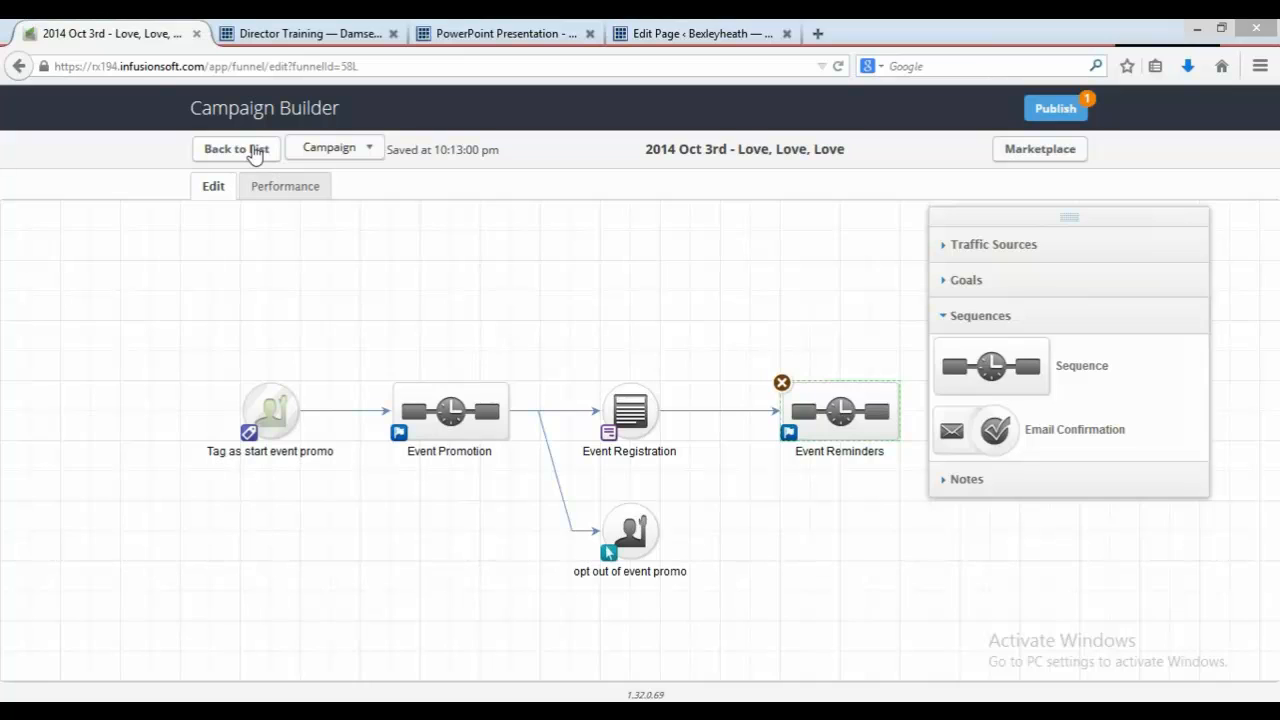
Step: Review the guide's list of event tags to create
click(500, 33)
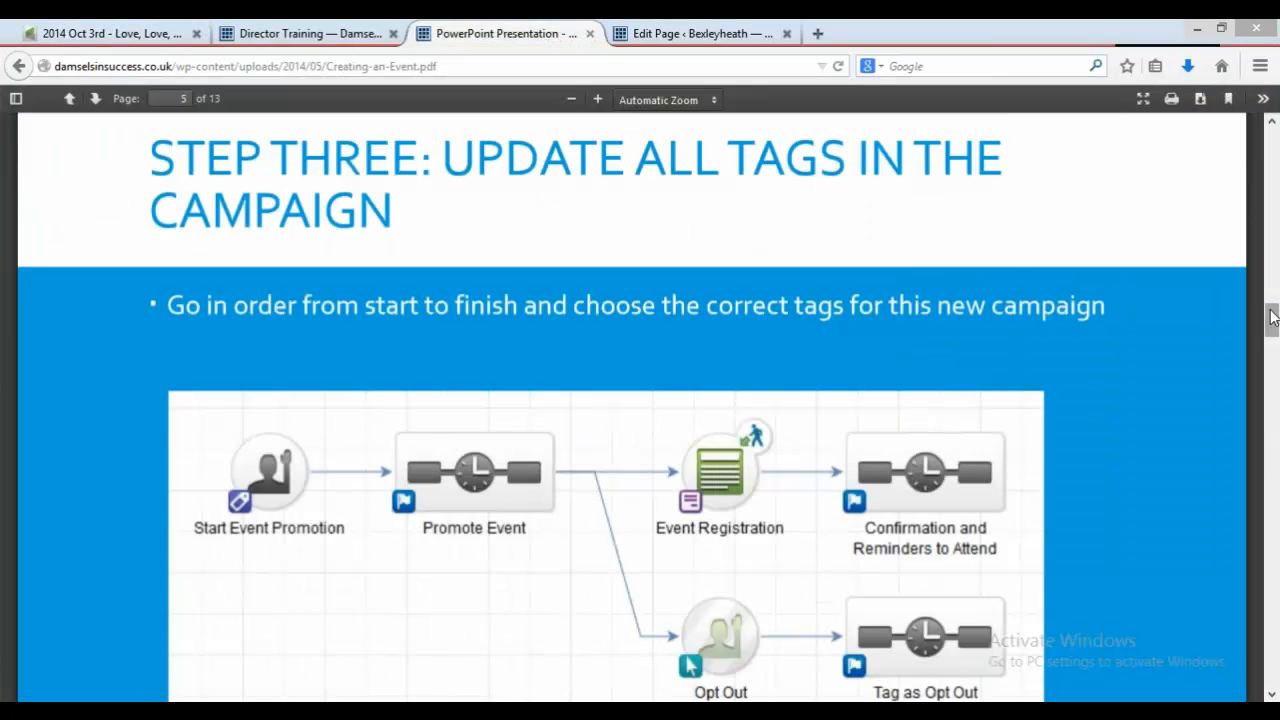
drag(1272, 313, 1272, 230)
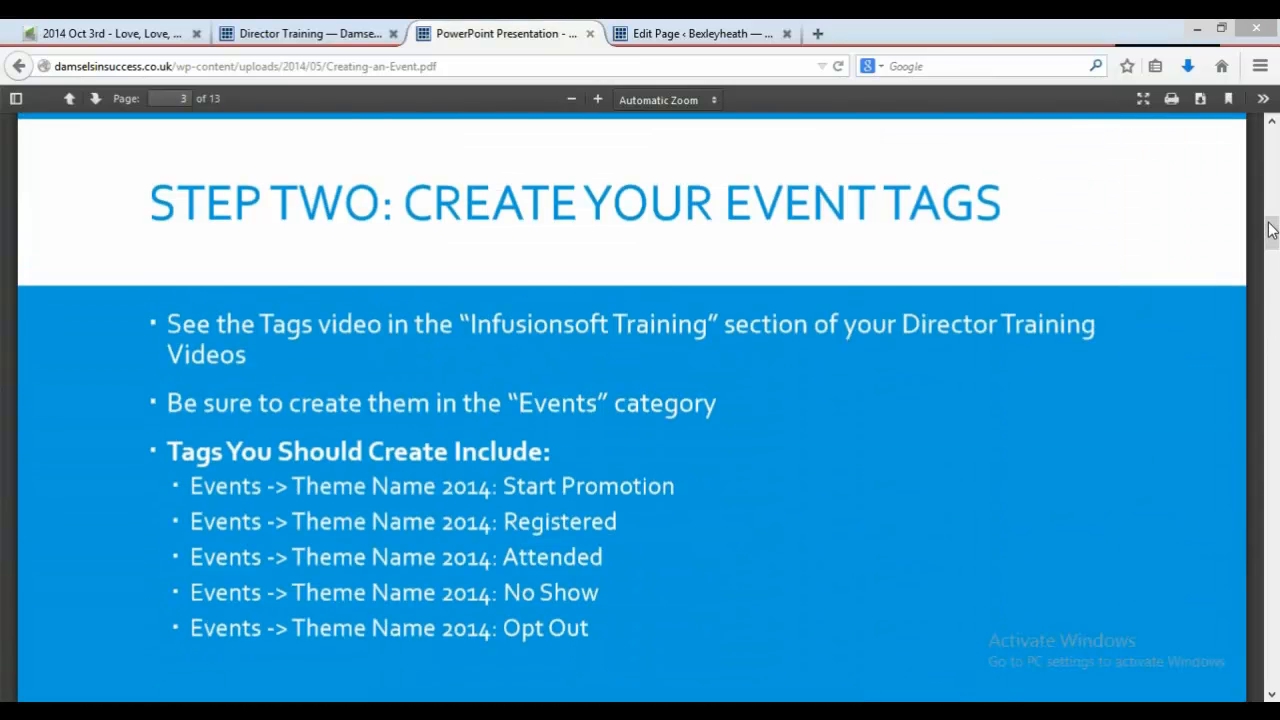
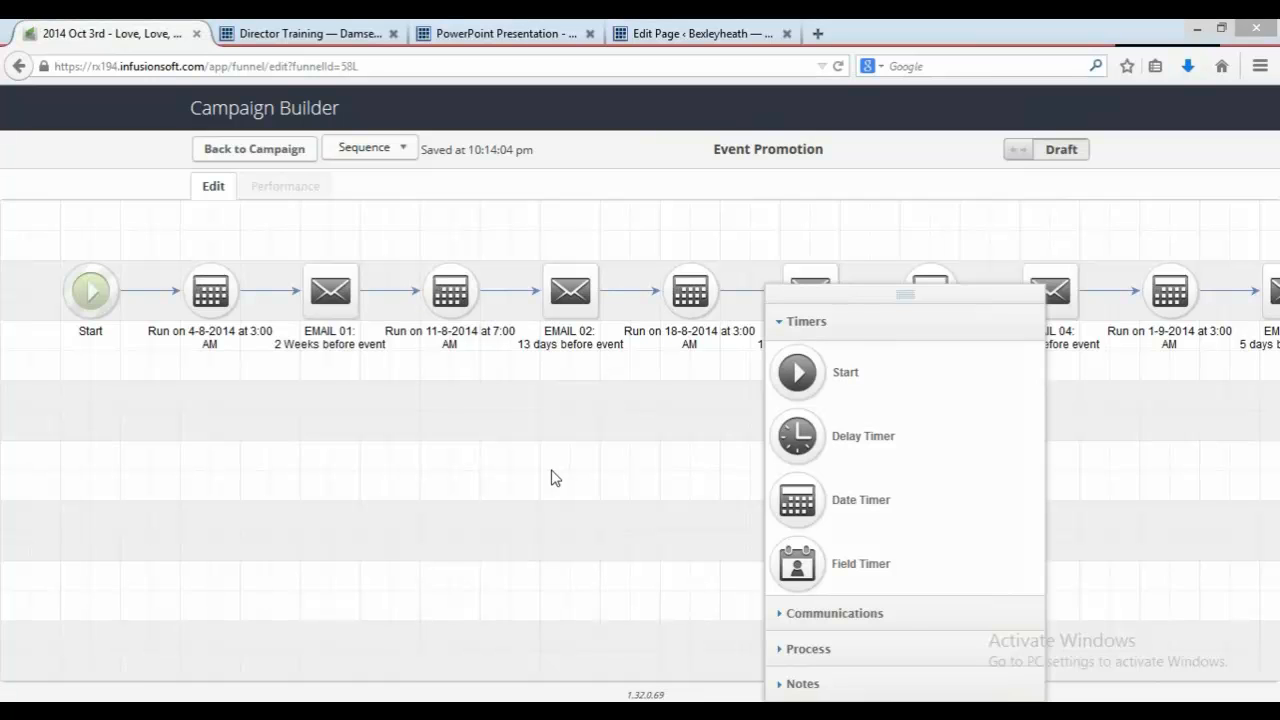
Step: Set the date timer before EMAIL 06 to run on 1-10-2014 at 3:00 AM and save it
drag(529, 471, 3, 416)
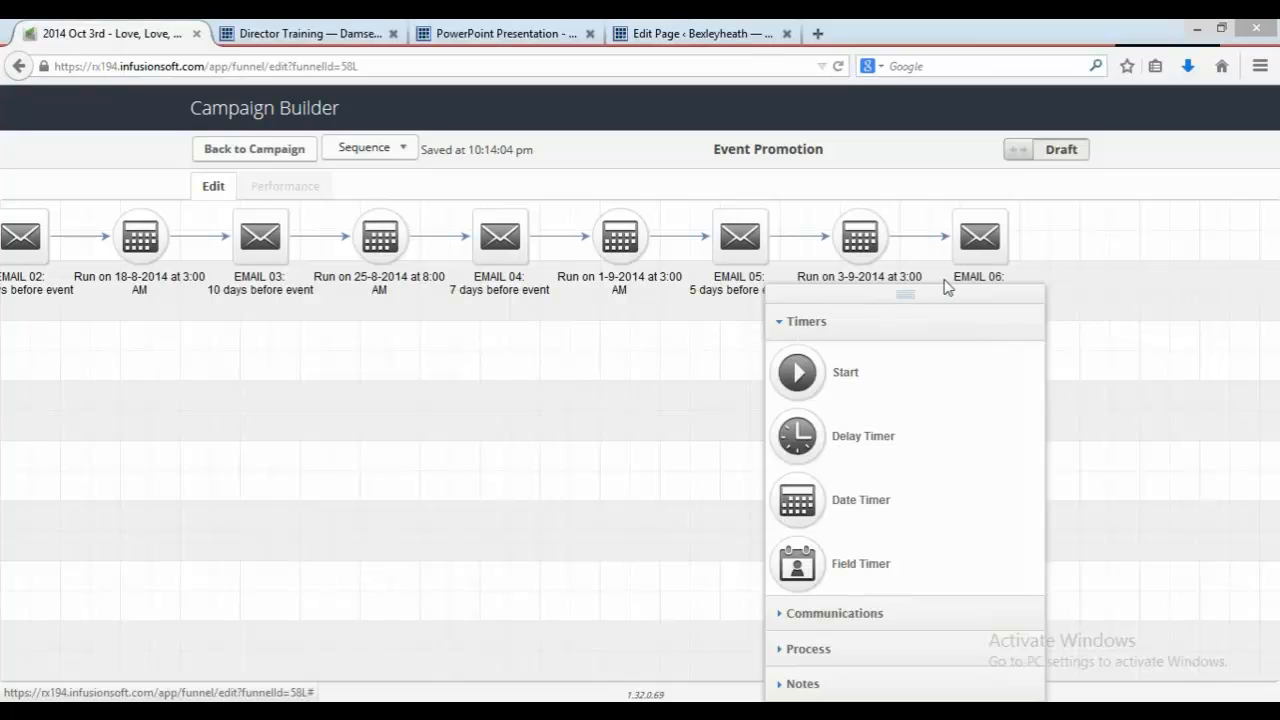
drag(946, 290, 1192, 358)
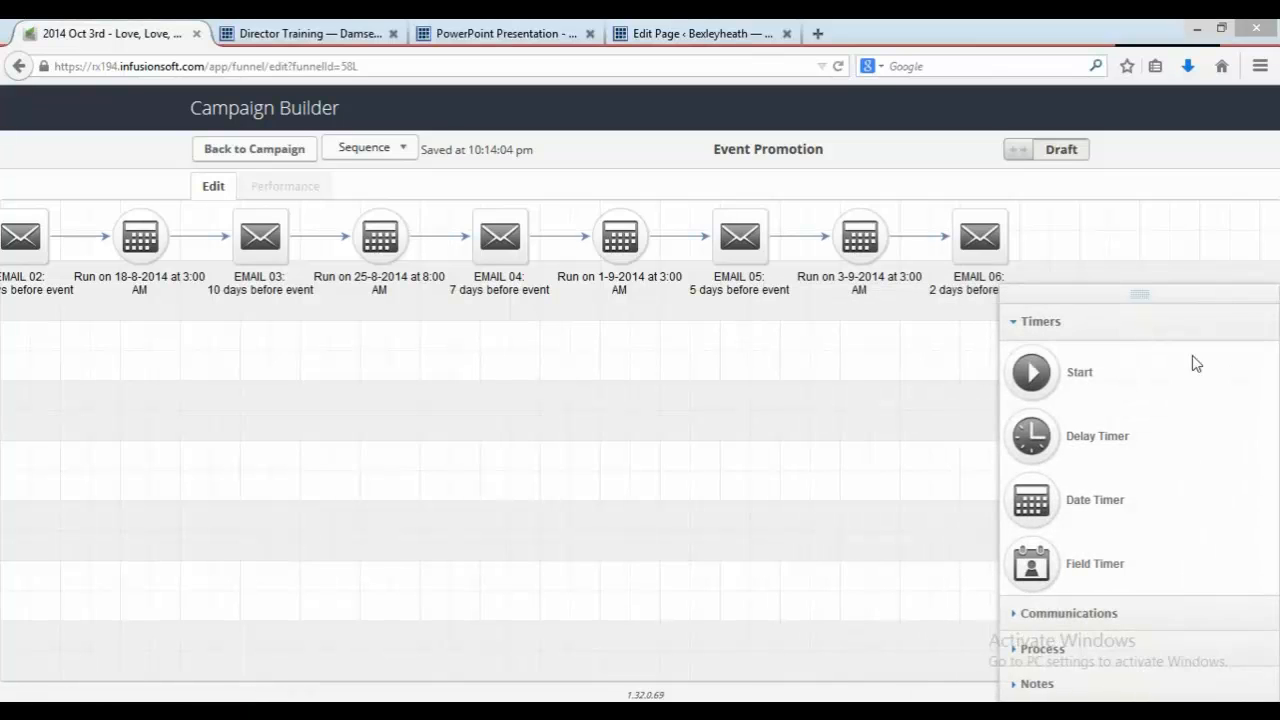
double_click(868, 248)
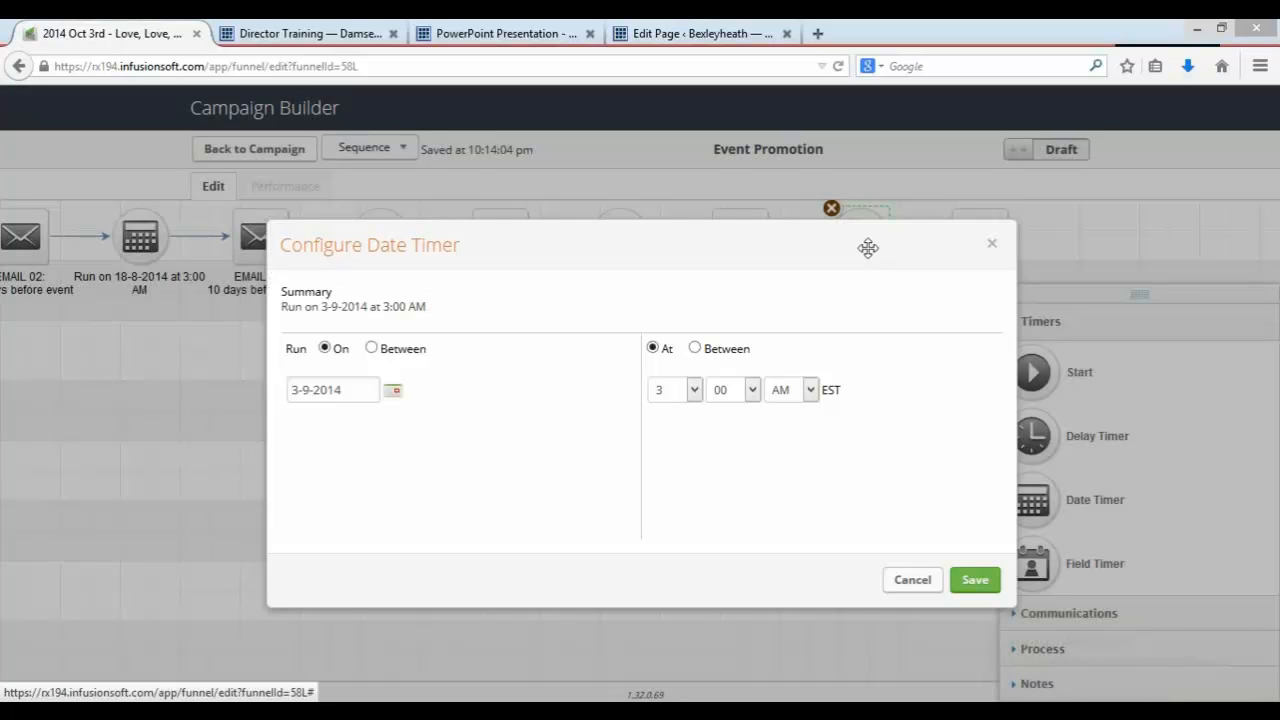
click(393, 392)
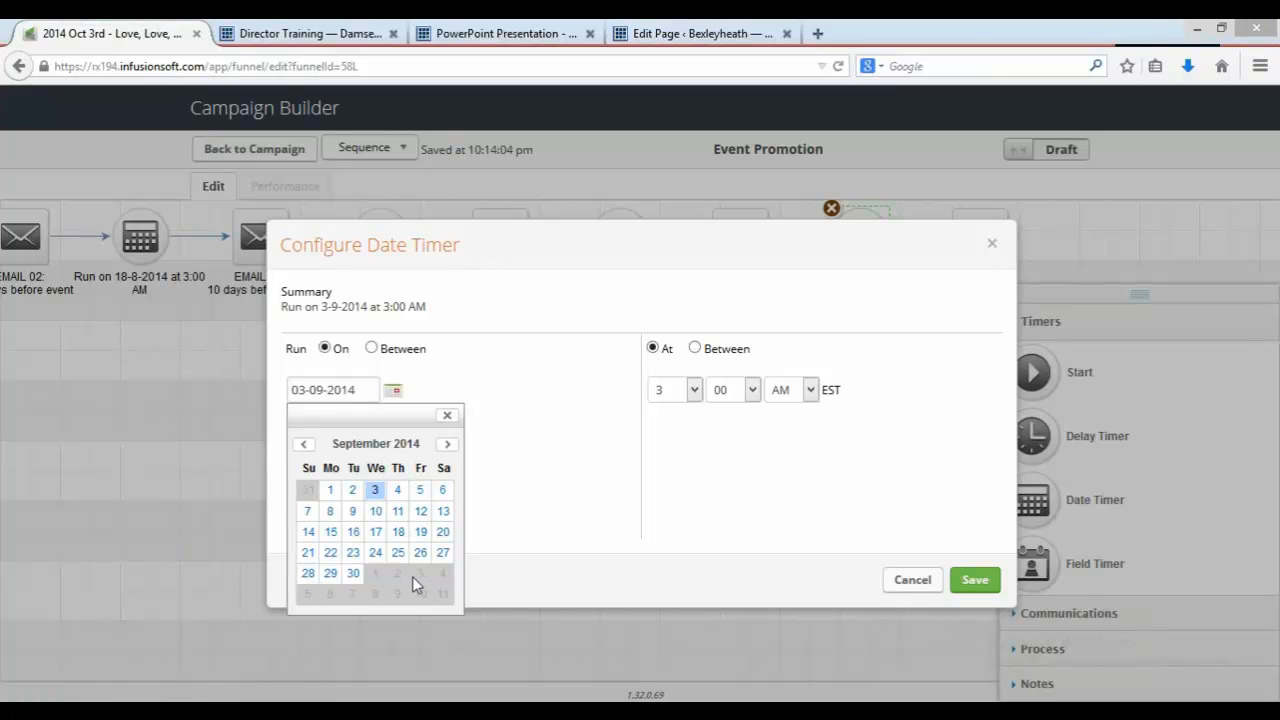
click(448, 444)
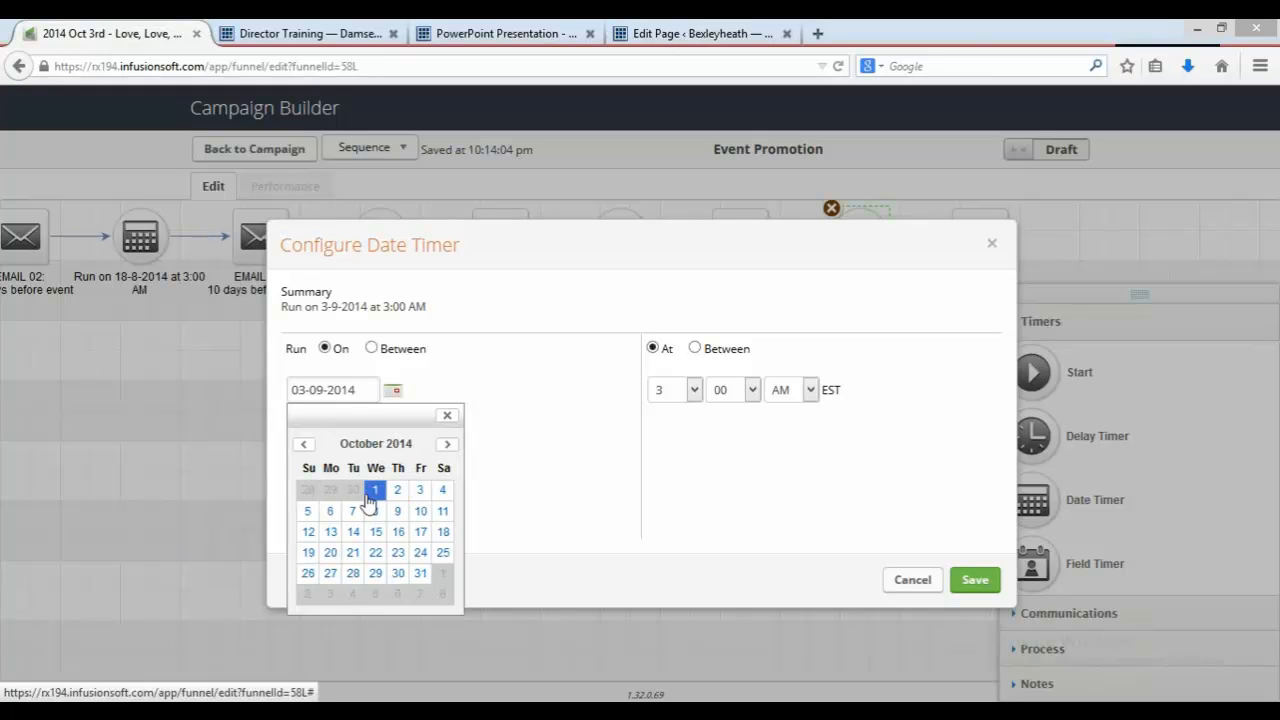
click(372, 492)
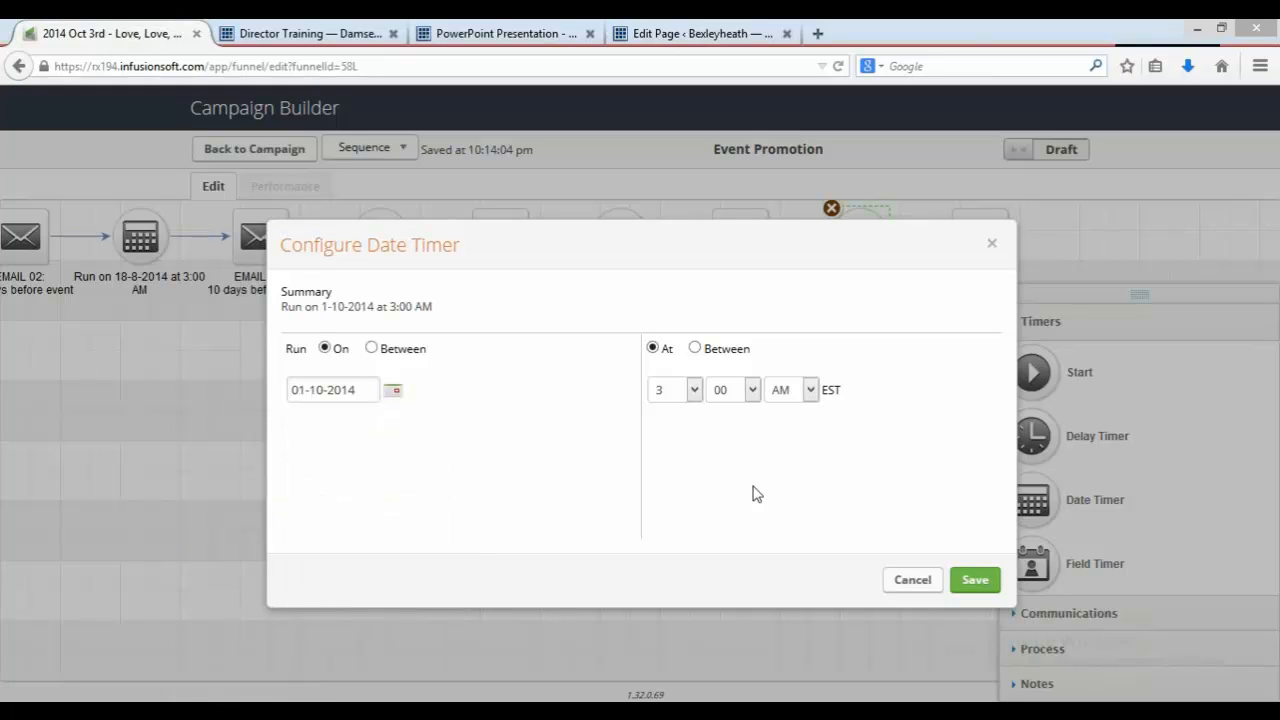
click(974, 580)
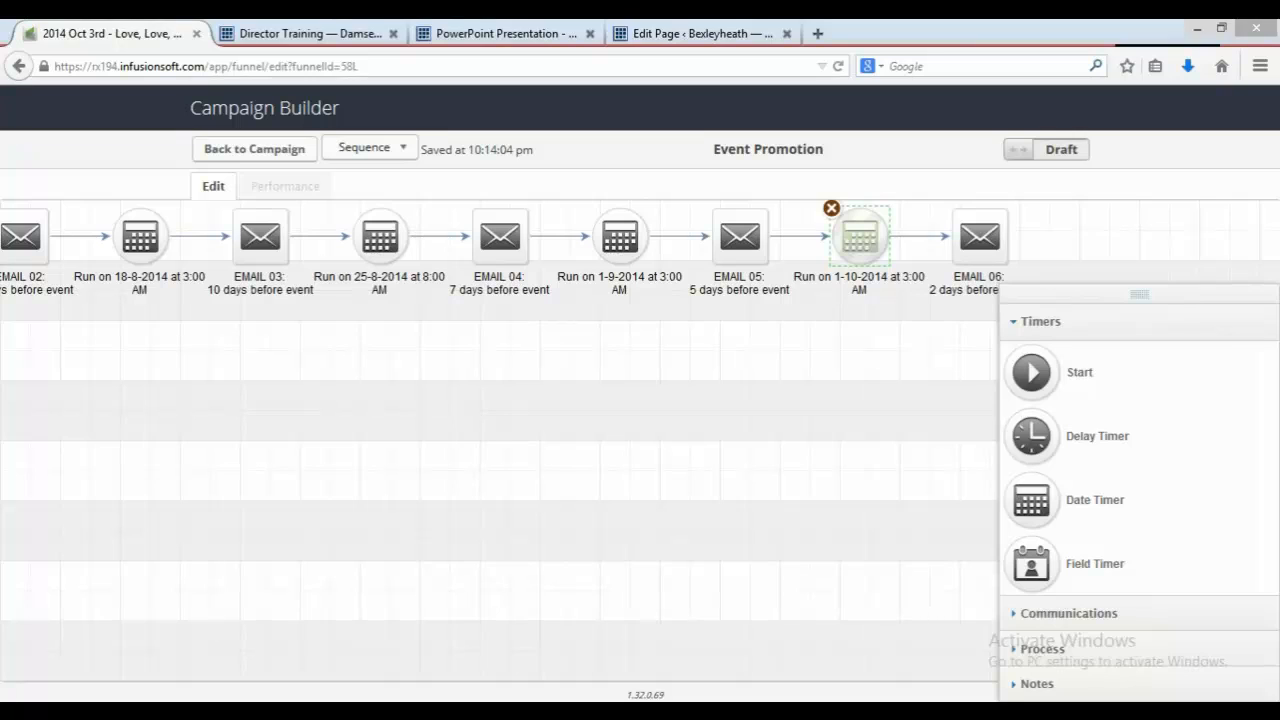
Step: Open the system clock's calendar and browse the coming months
click(1232, 712)
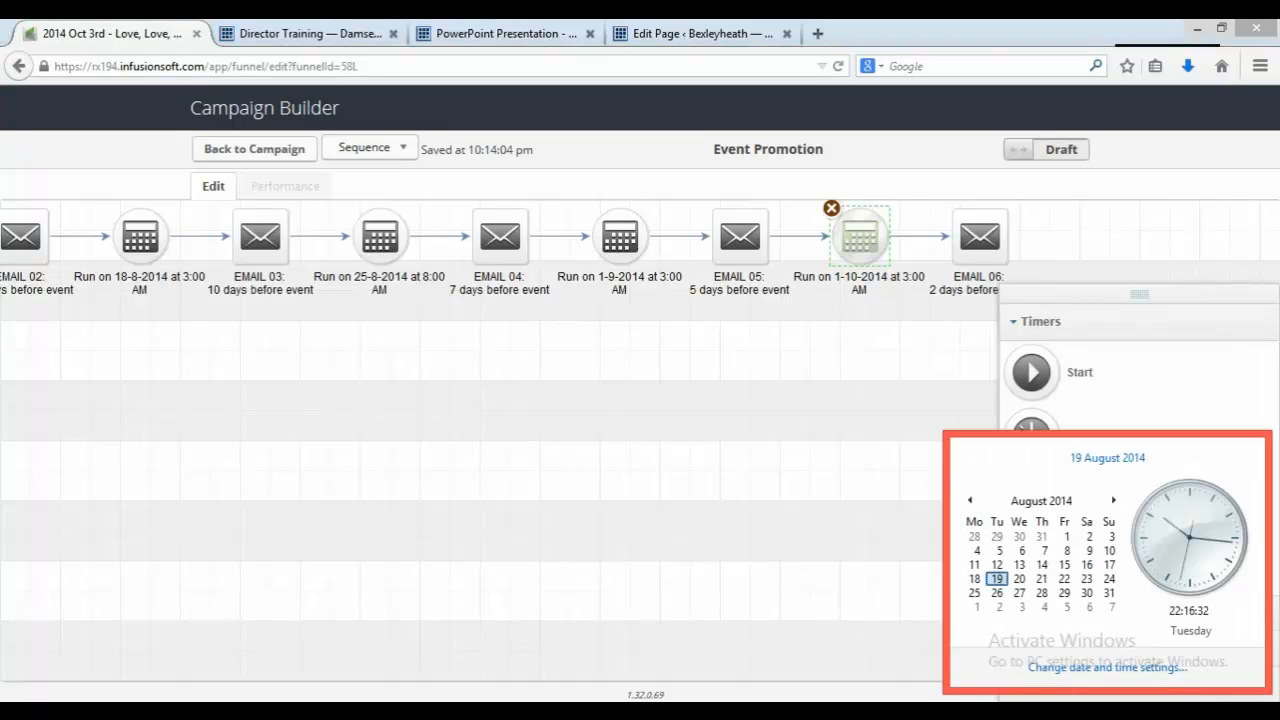
click(1114, 501)
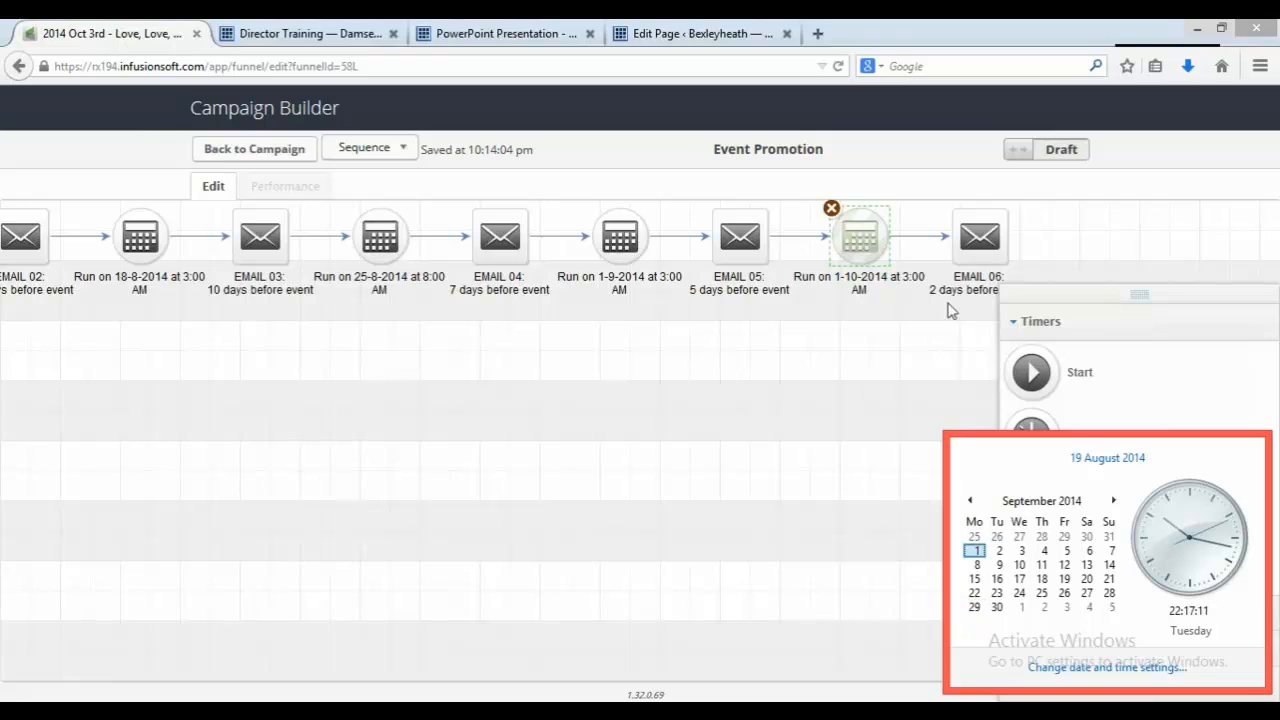
scroll(875, 296, down, 4)
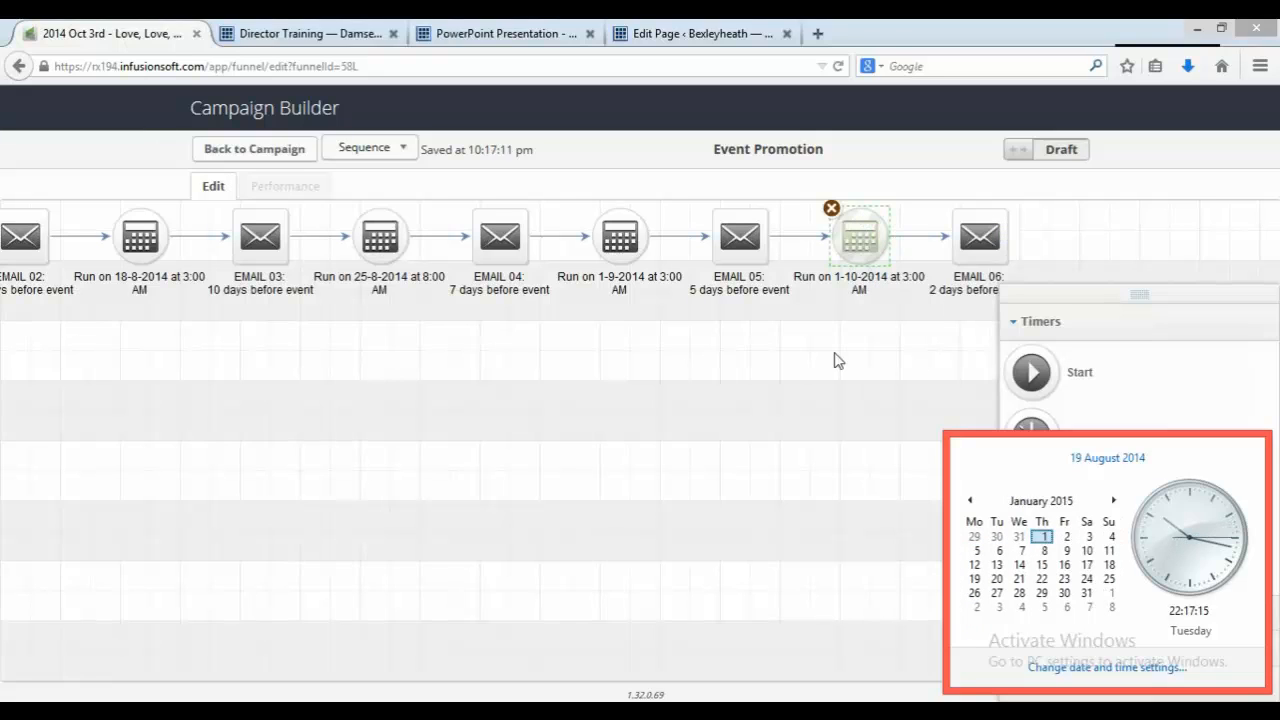
Step: Delete EMAIL 05 and the date timer running on 1-9-2014 from the sequence
click(735, 248)
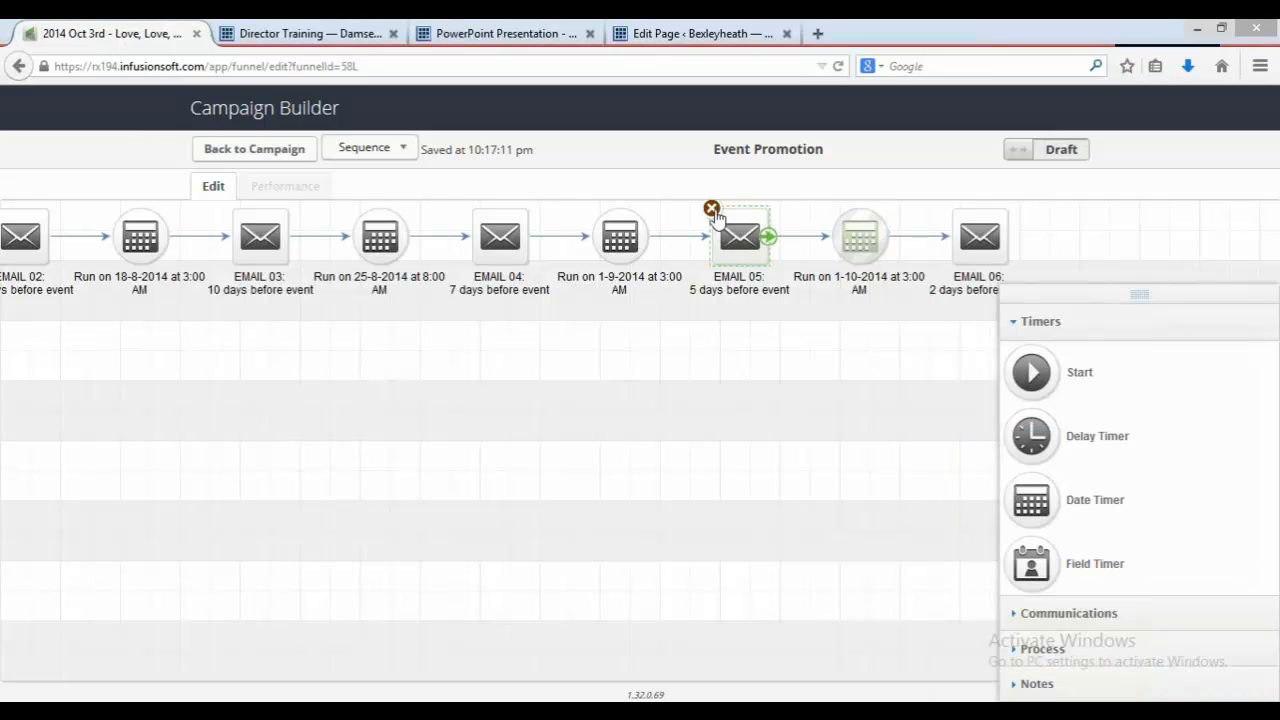
click(712, 210)
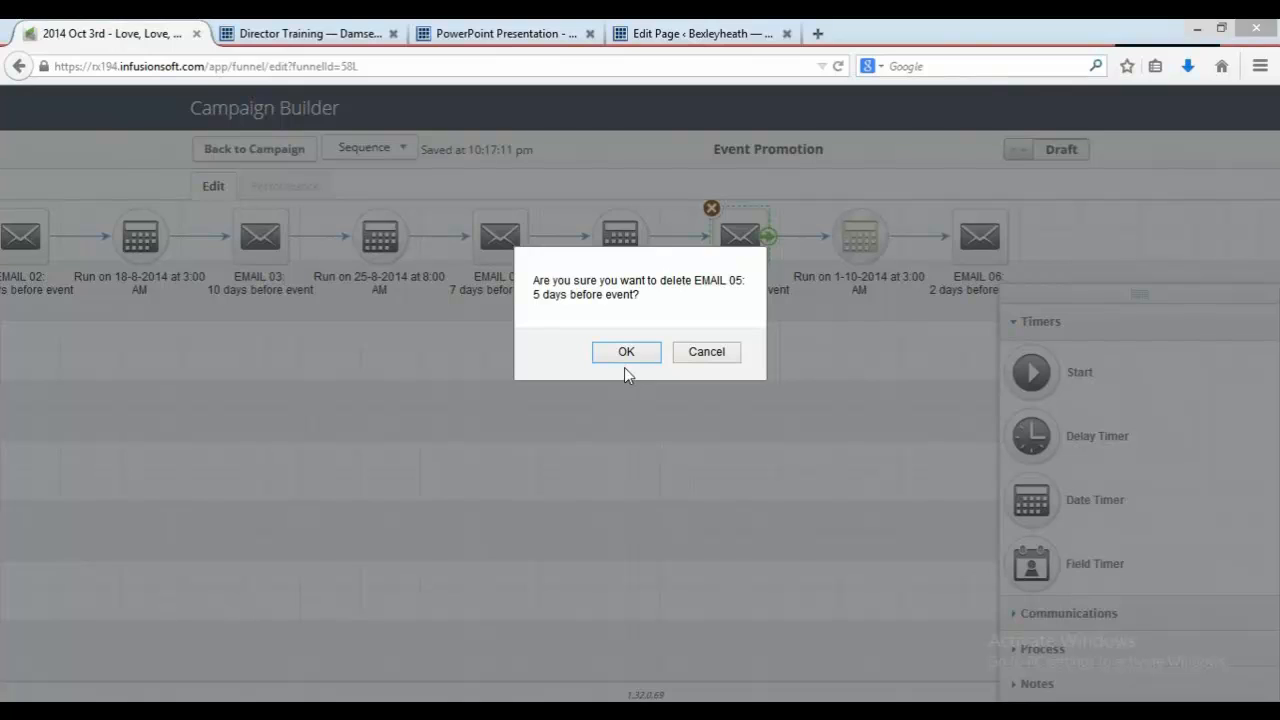
click(627, 353)
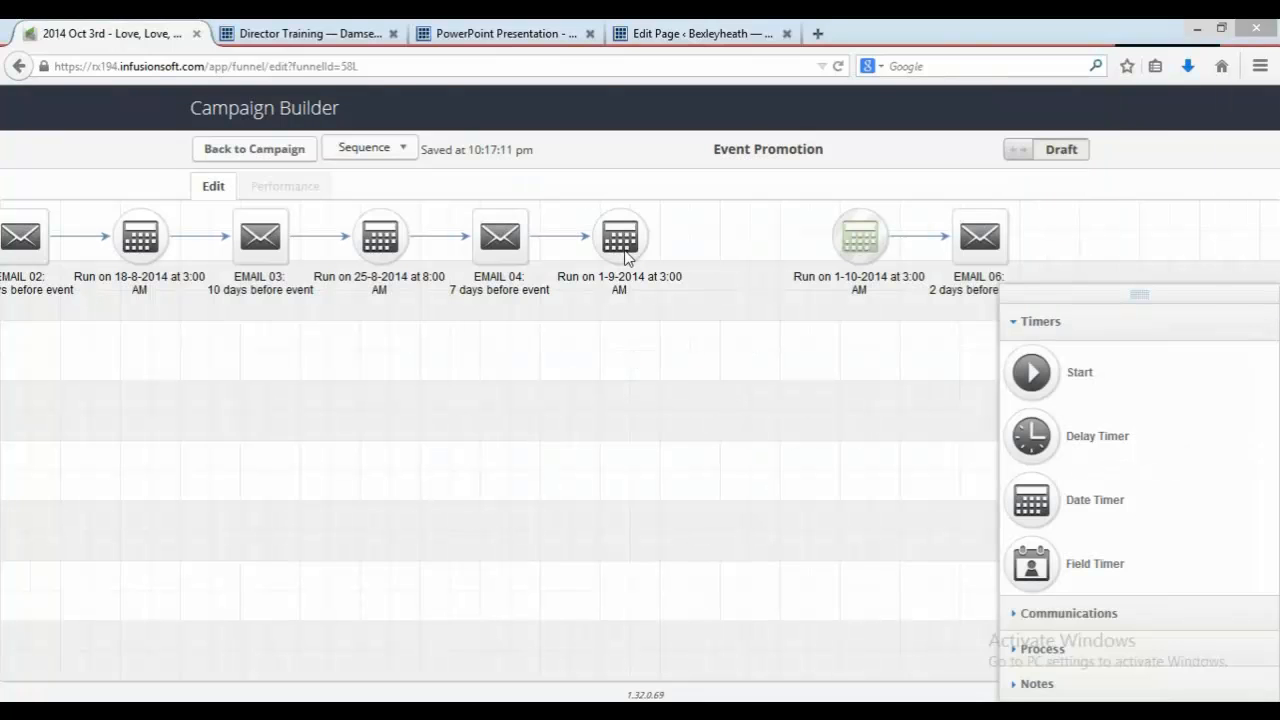
mouse_move(621, 234)
click(591, 208)
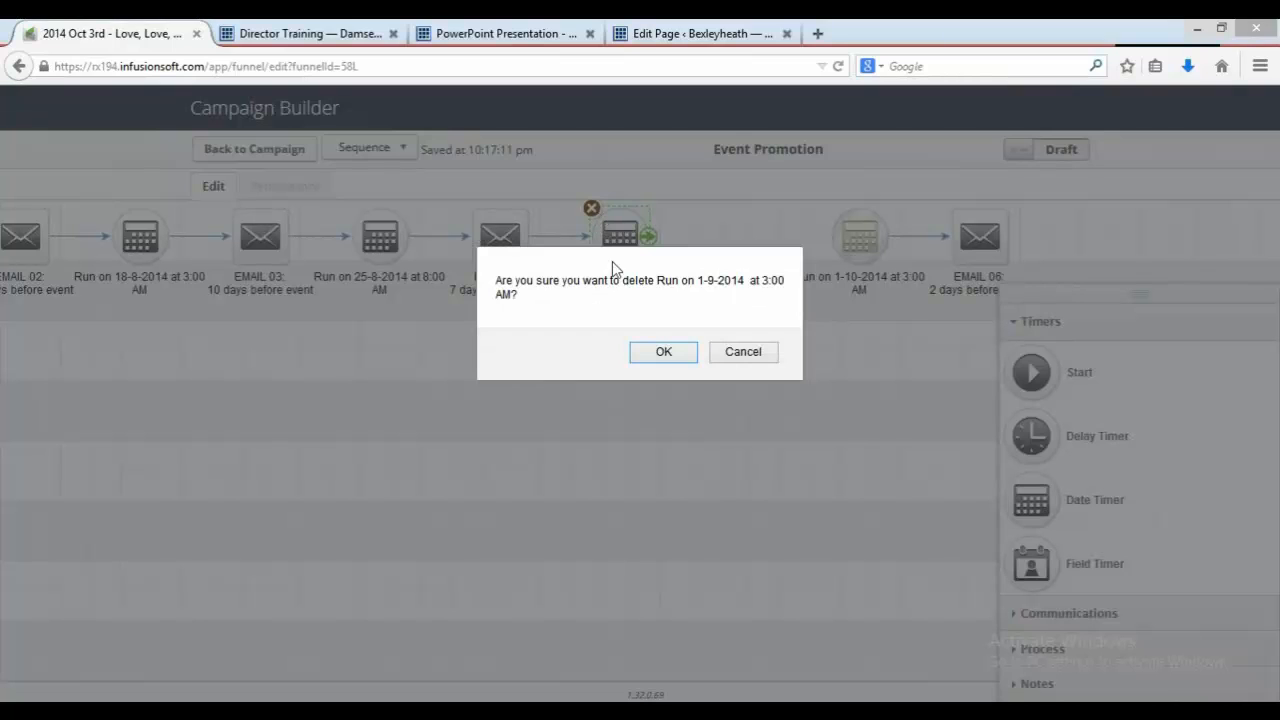
click(657, 356)
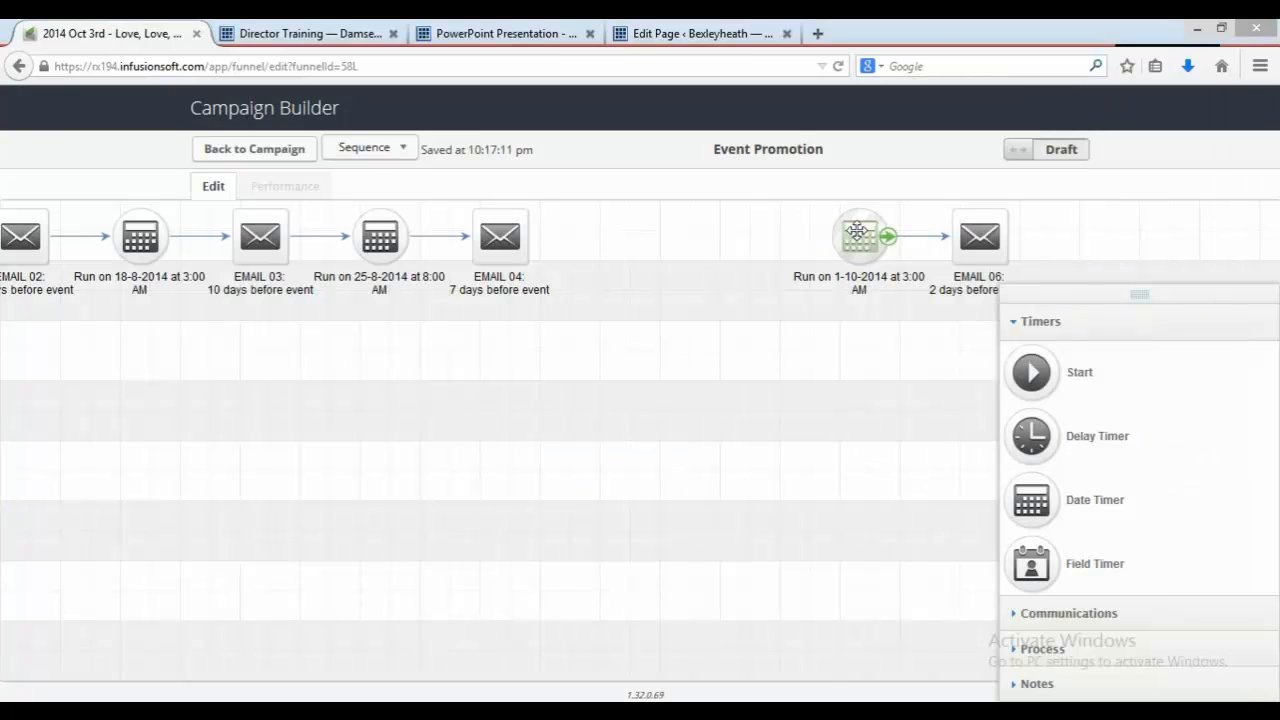
Step: Move the 1-10-2014 timer and EMAIL 06 into the gap and connect EMAIL 04 to that timer
drag(858, 236, 631, 249)
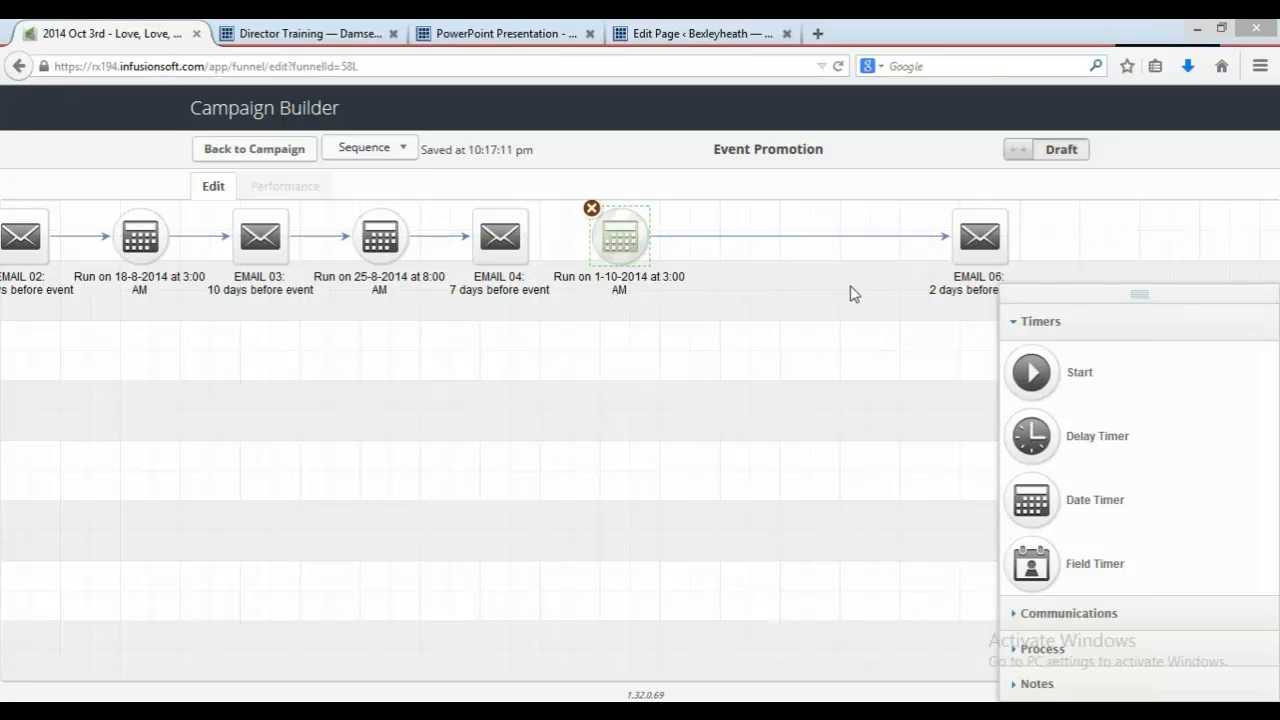
drag(977, 254, 731, 257)
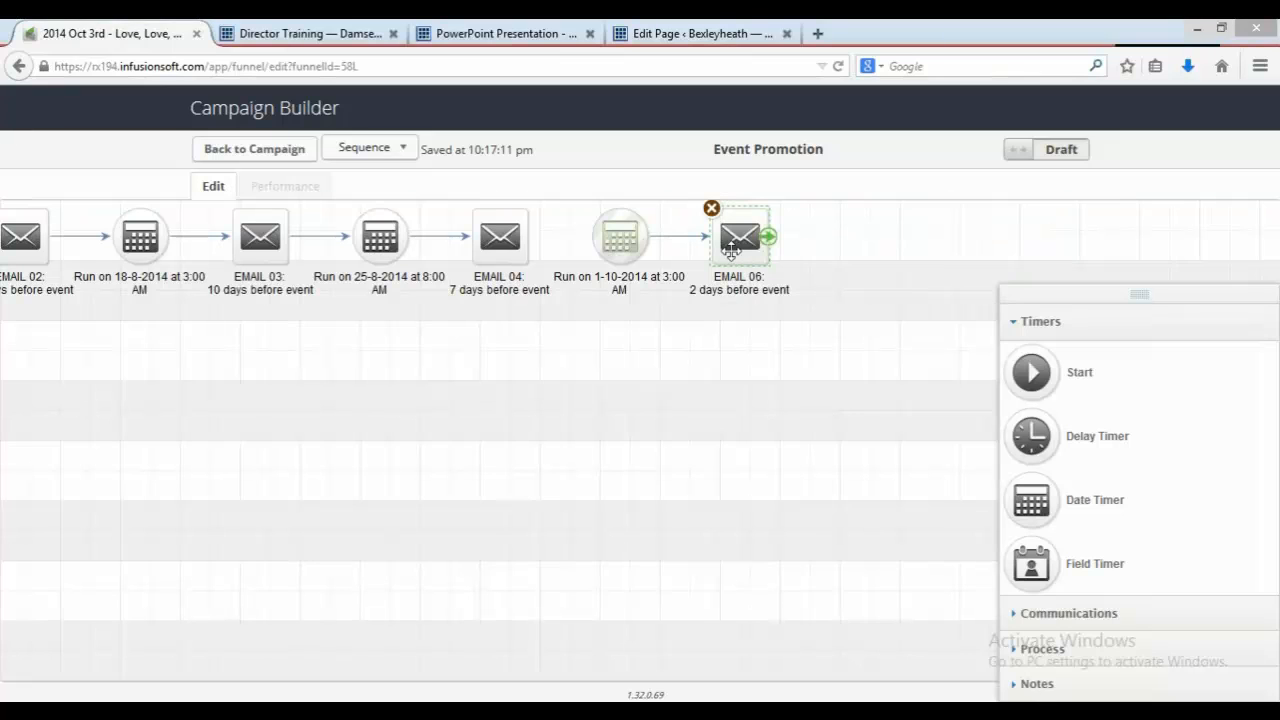
mouse_move(527, 250)
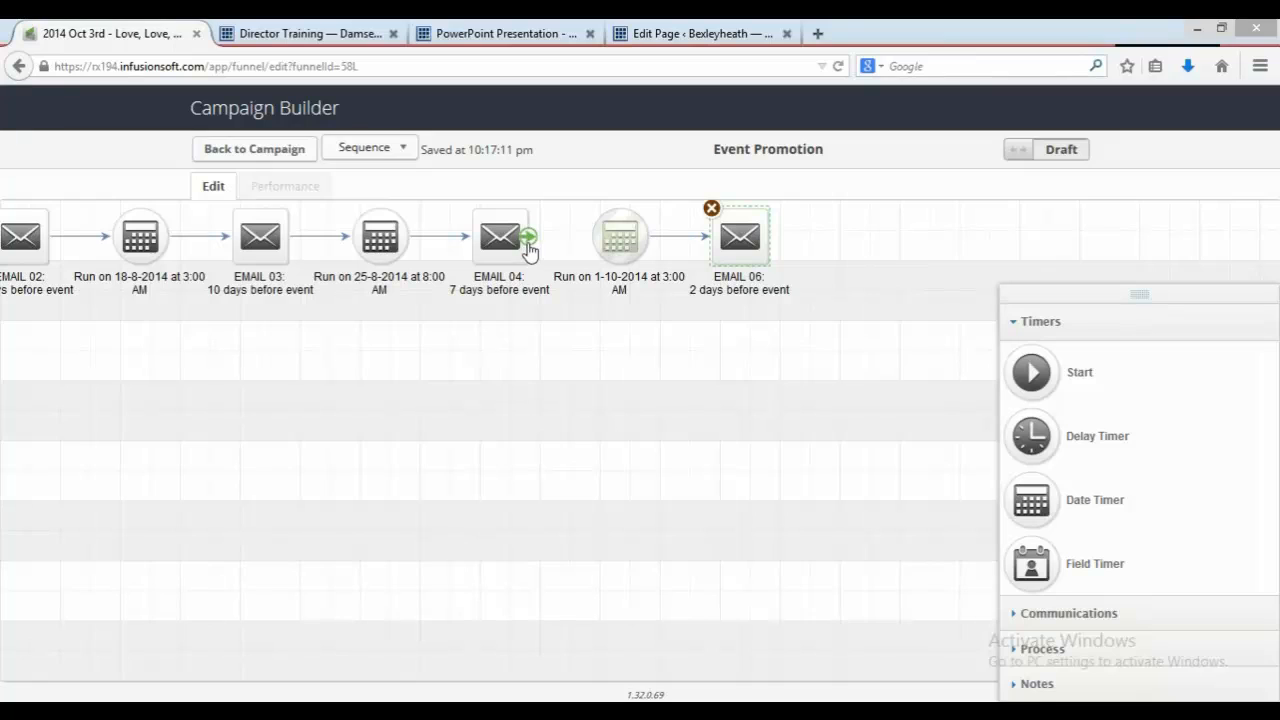
drag(527, 240, 627, 250)
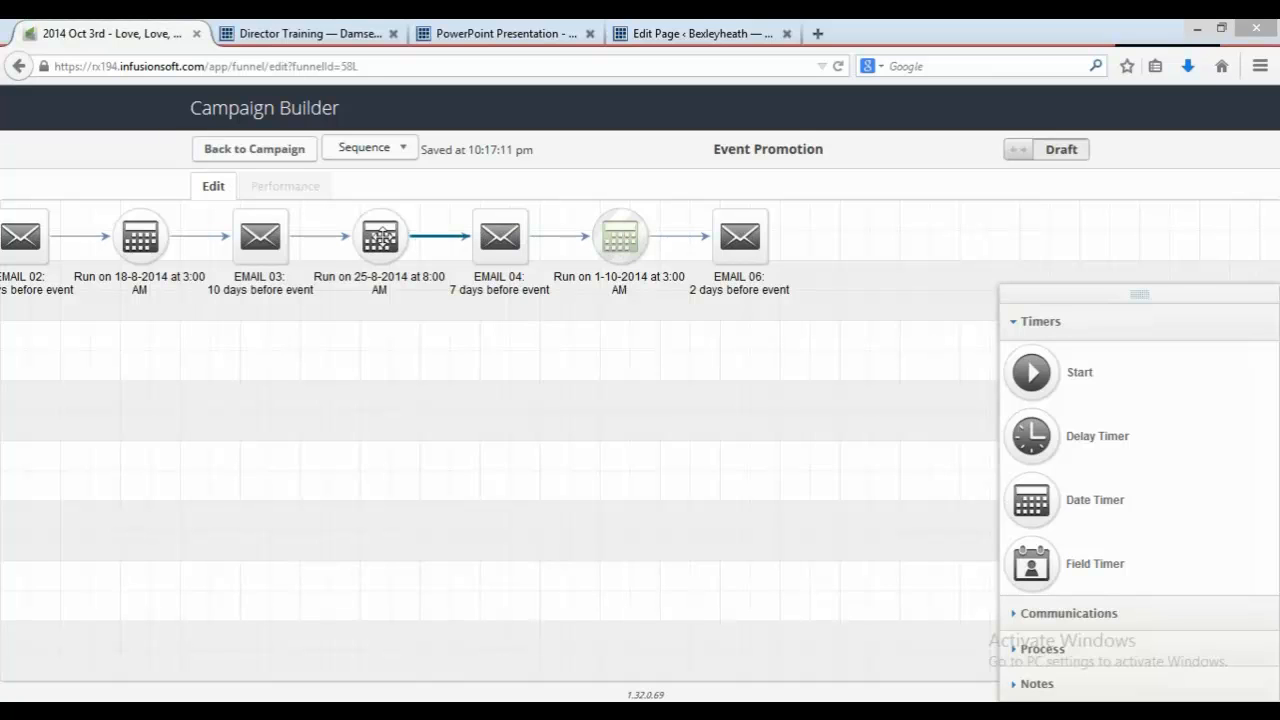
Step: Set the date timer before EMAIL 04 to run on 28-9-2014 at 8:00 AM and save it
double_click(381, 245)
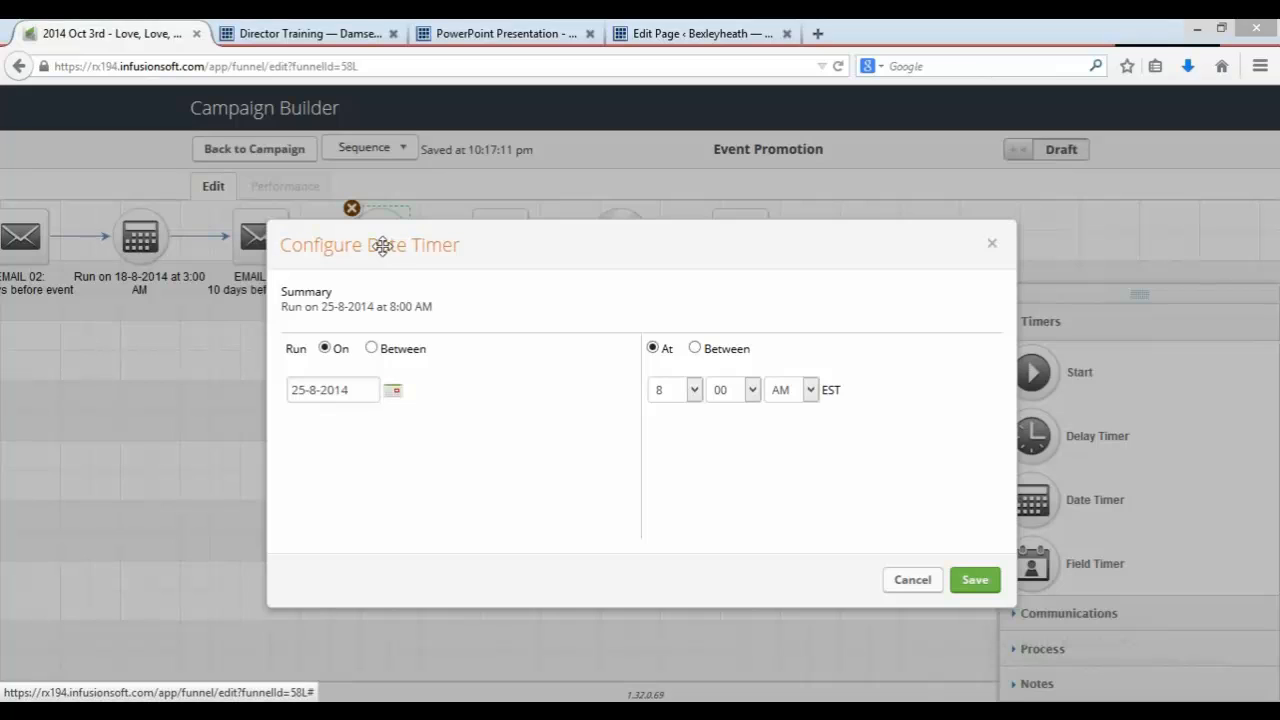
click(392, 390)
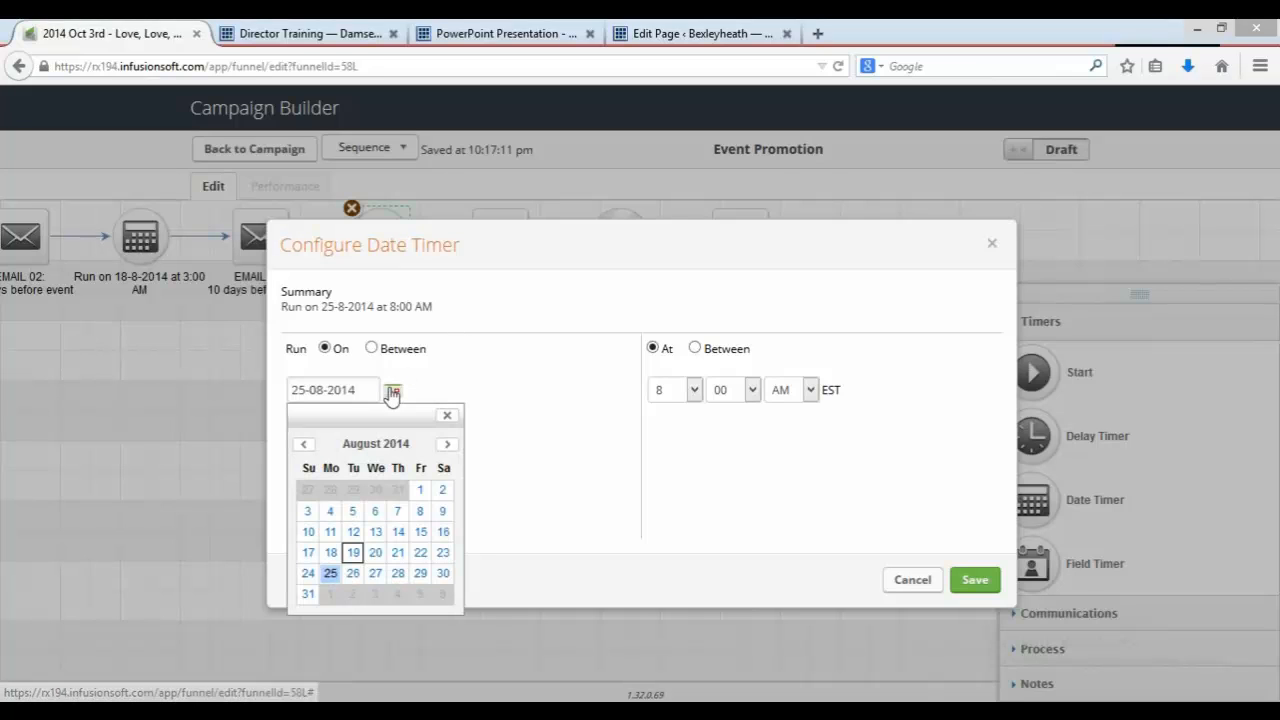
click(449, 444)
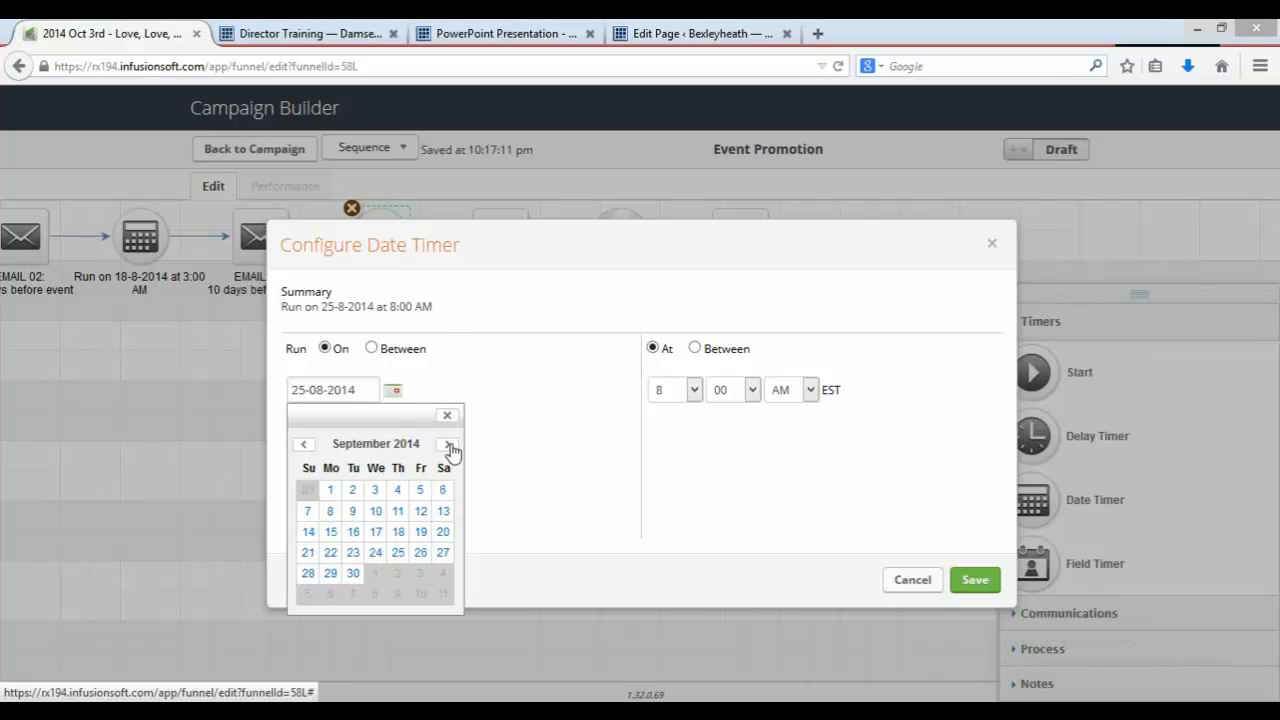
click(310, 577)
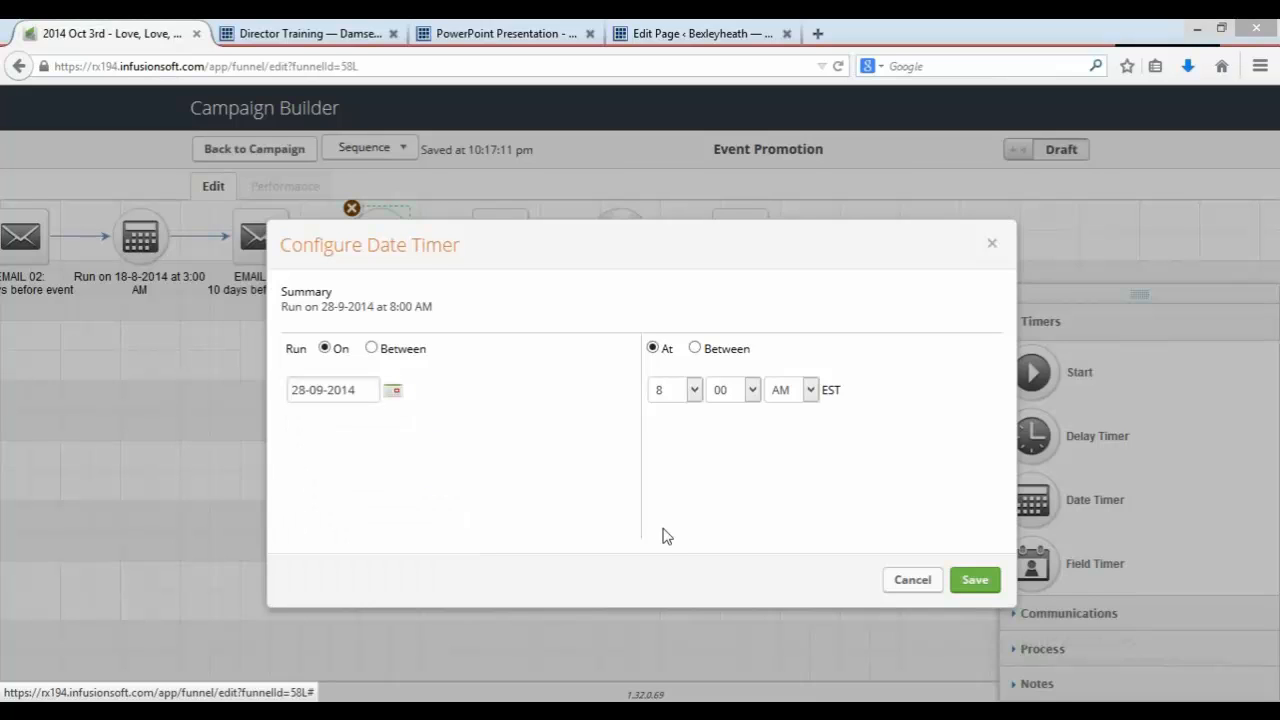
click(975, 581)
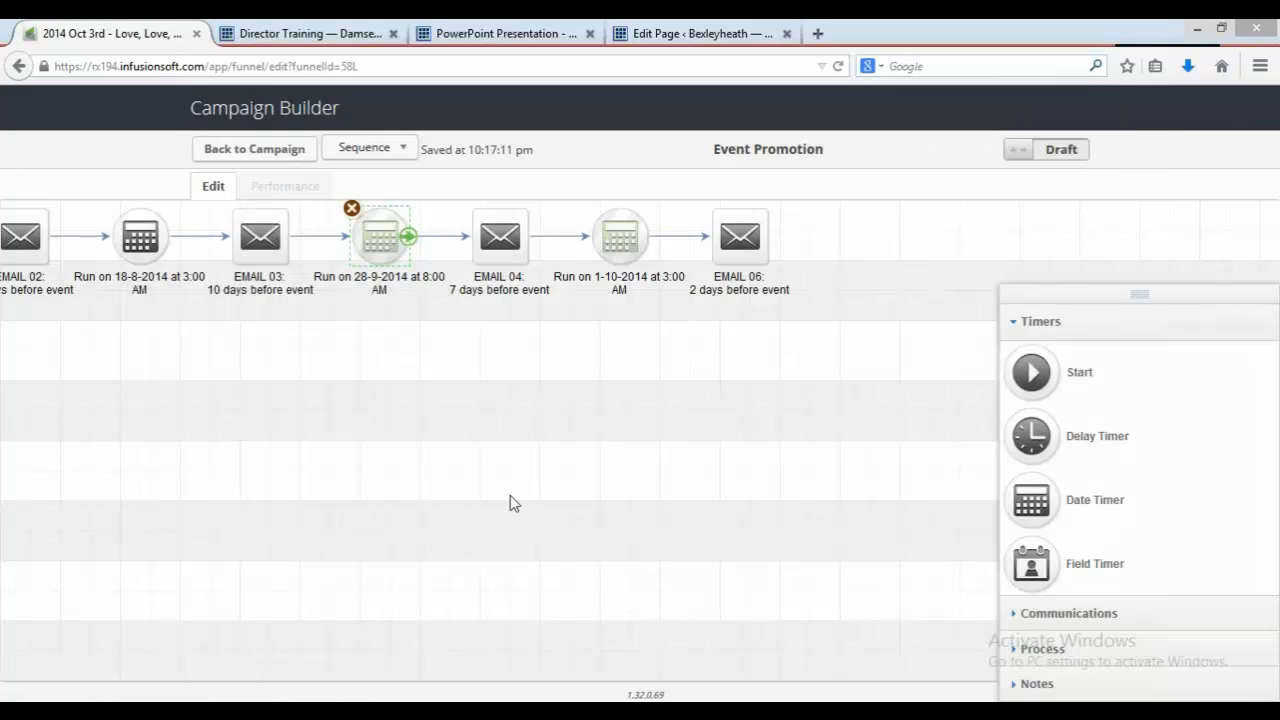
Step: Return to the campaign canvas and reopen the Event Promotion sequence
drag(334, 419, 851, 443)
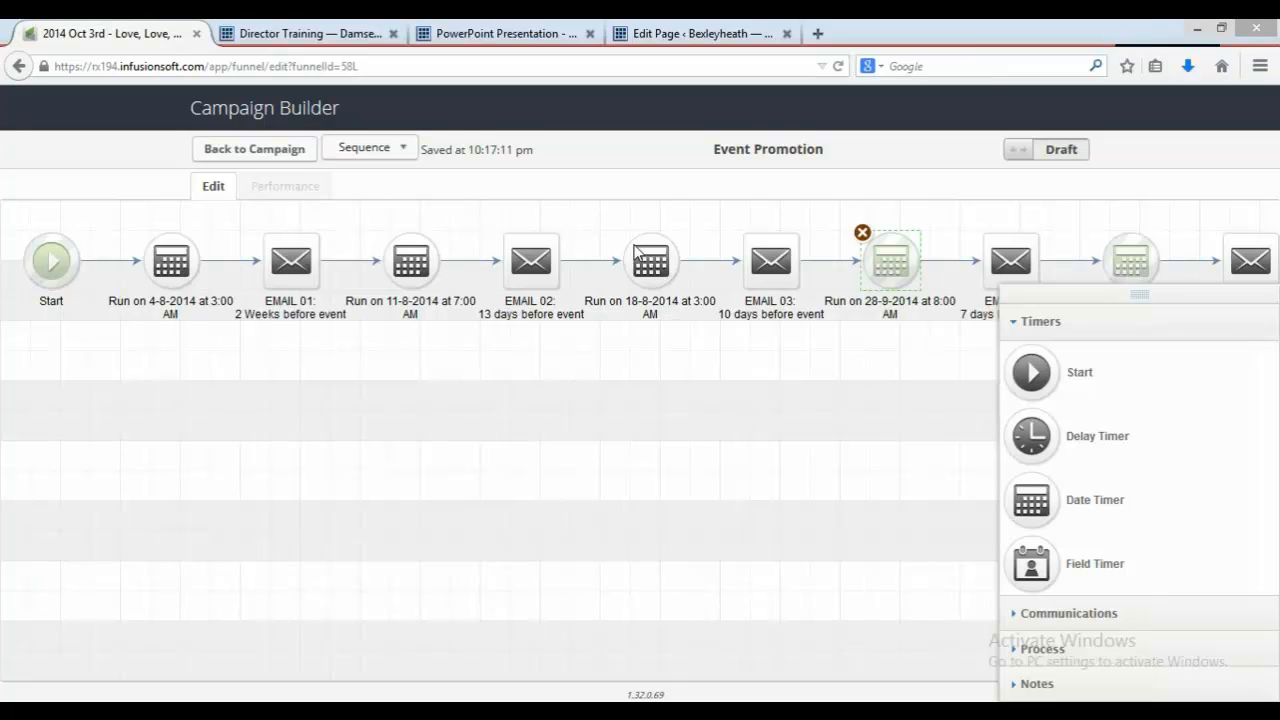
double_click(650, 268)
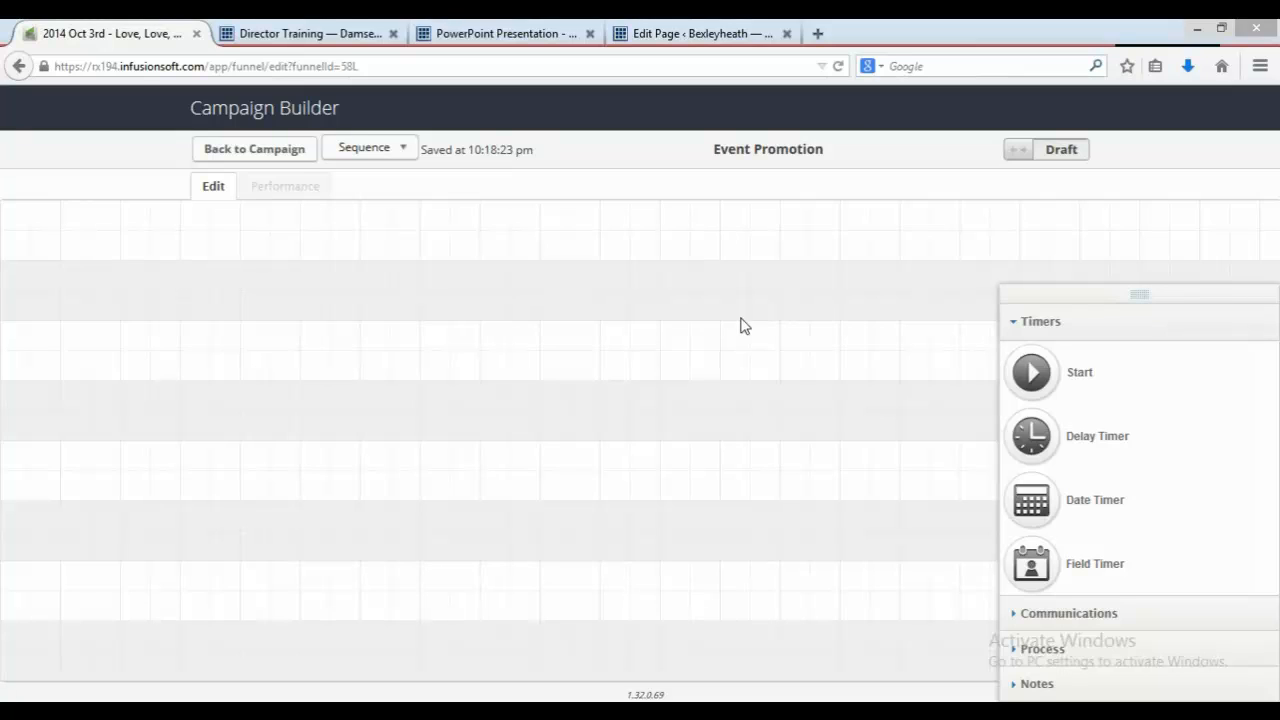
click(280, 156)
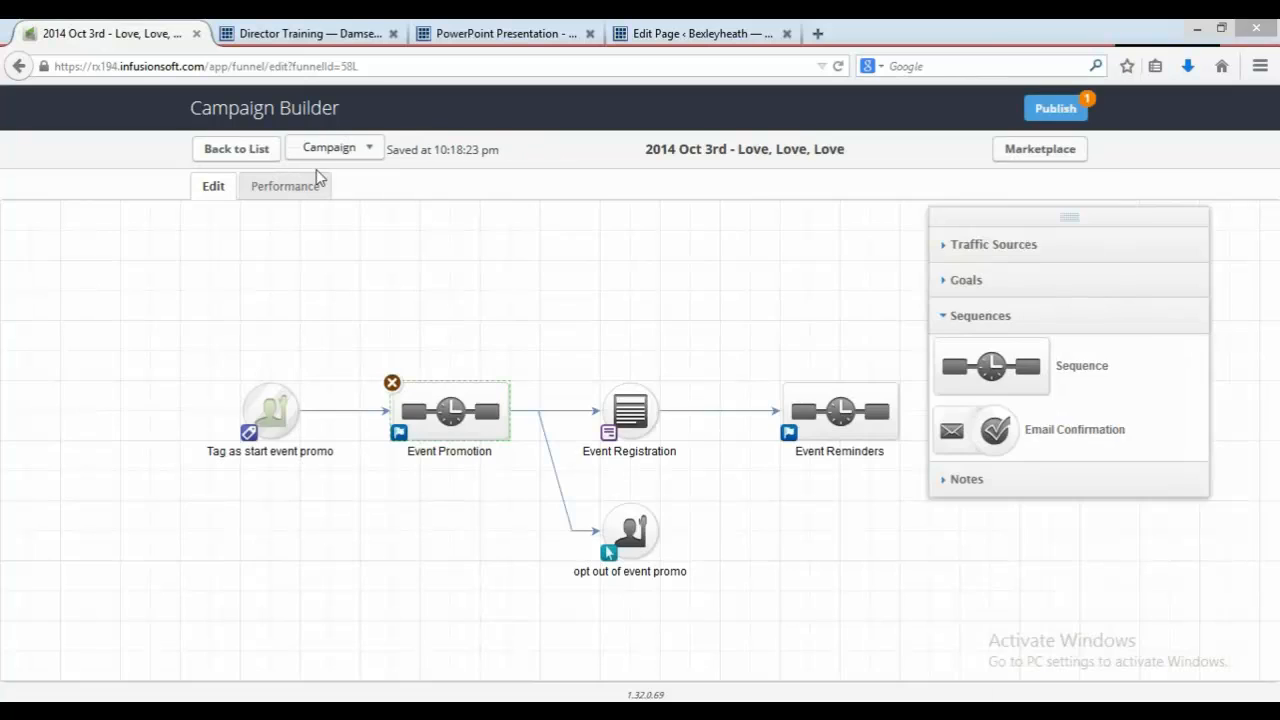
double_click(491, 435)
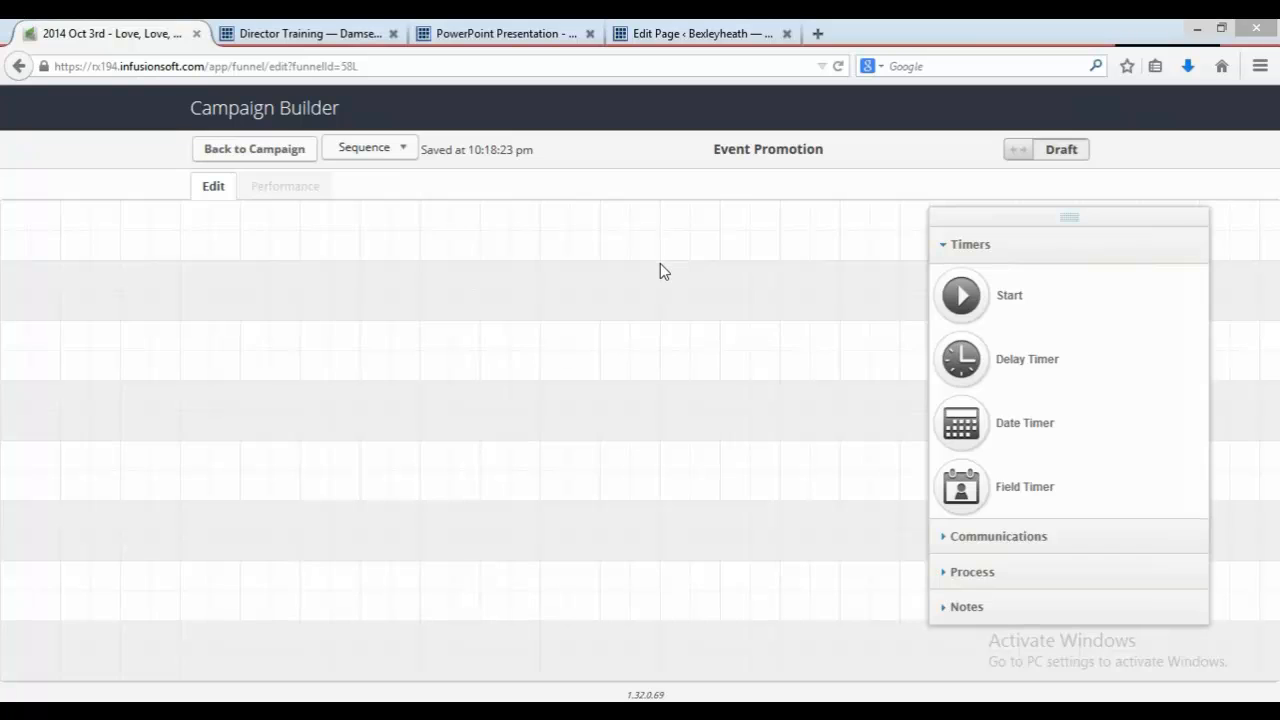
drag(660, 263, 694, 506)
drag(268, 337, 805, 484)
drag(876, 523, 892, 528)
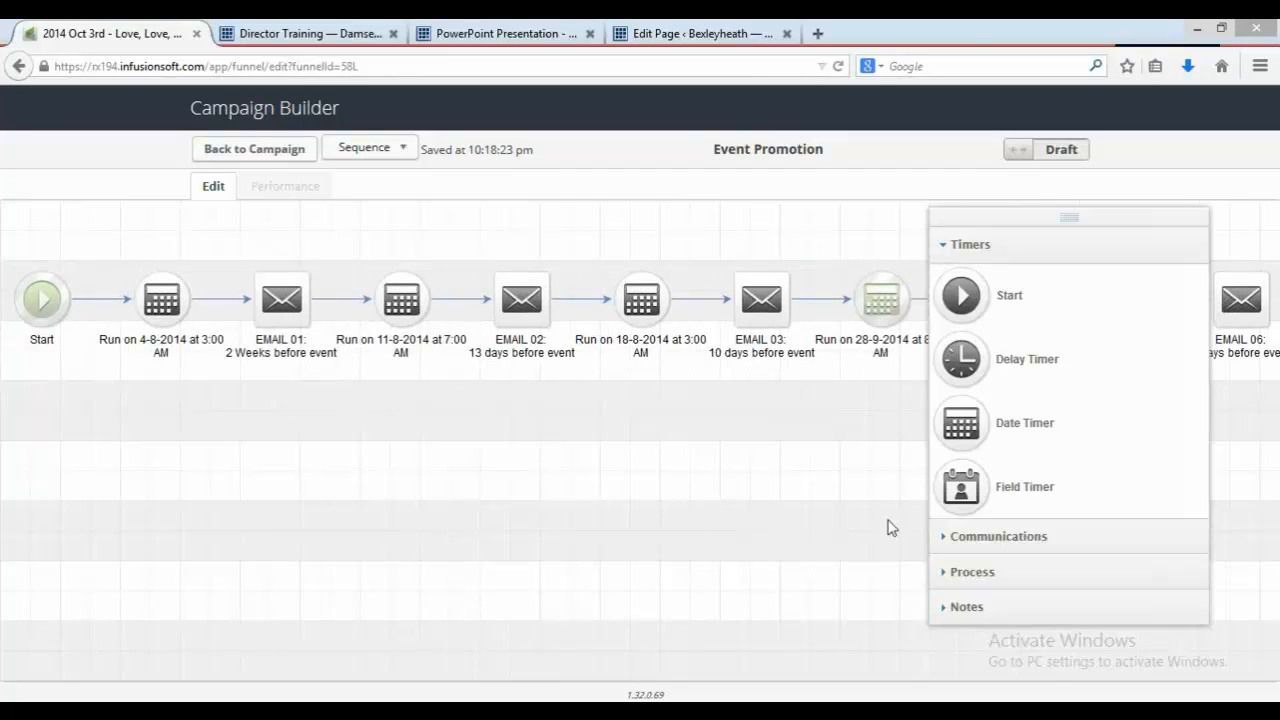
Step: Set the date timer before EMAIL 03 to run on 21-9-2014 at 3:00 AM and save it
double_click(641, 307)
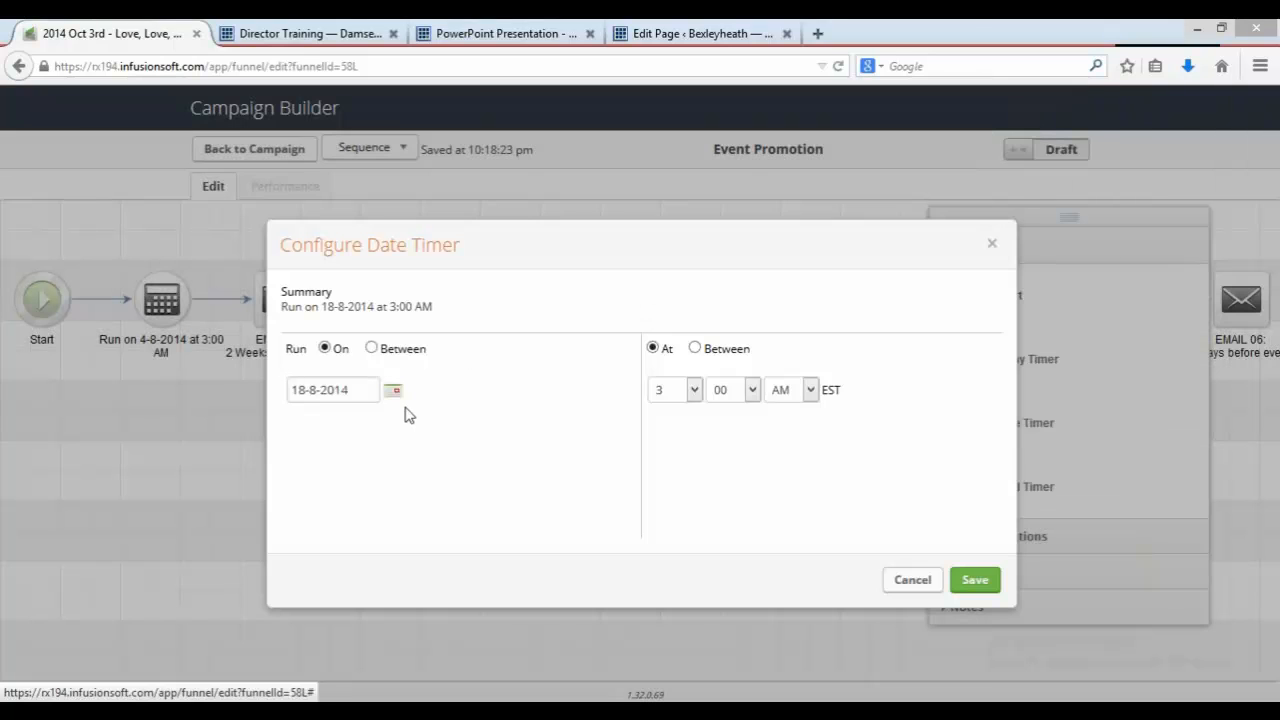
click(394, 392)
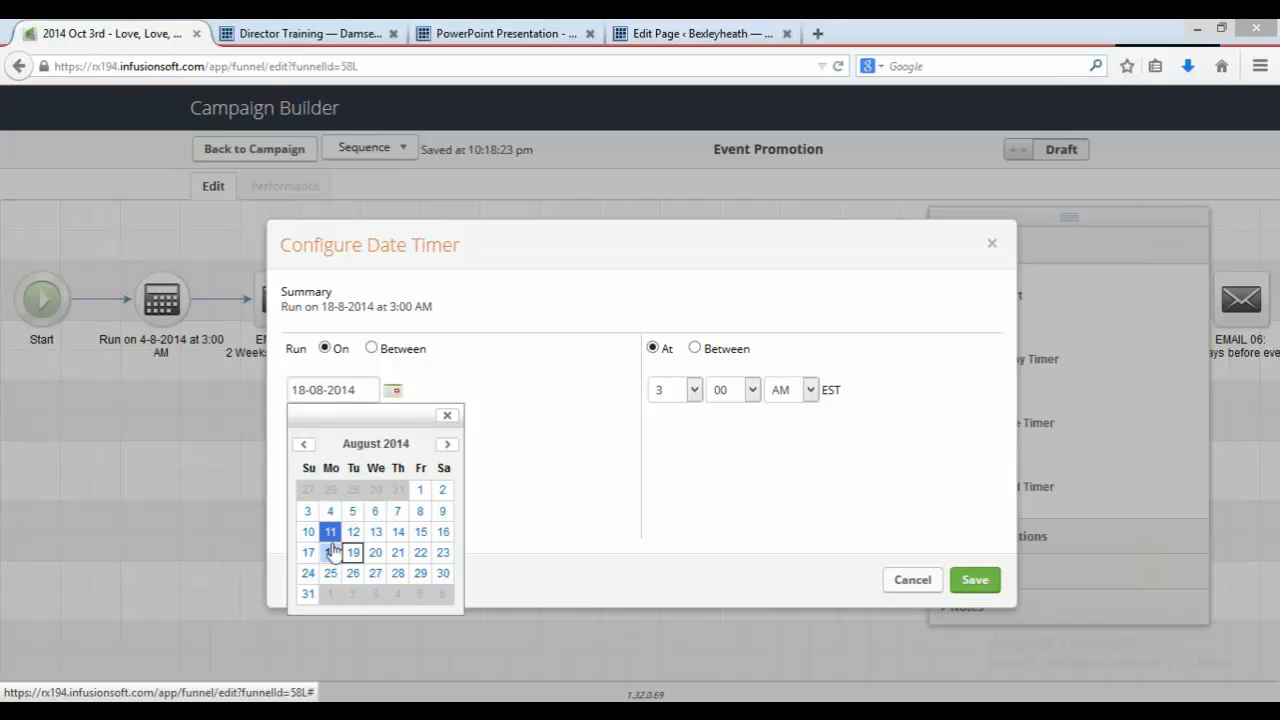
click(445, 446)
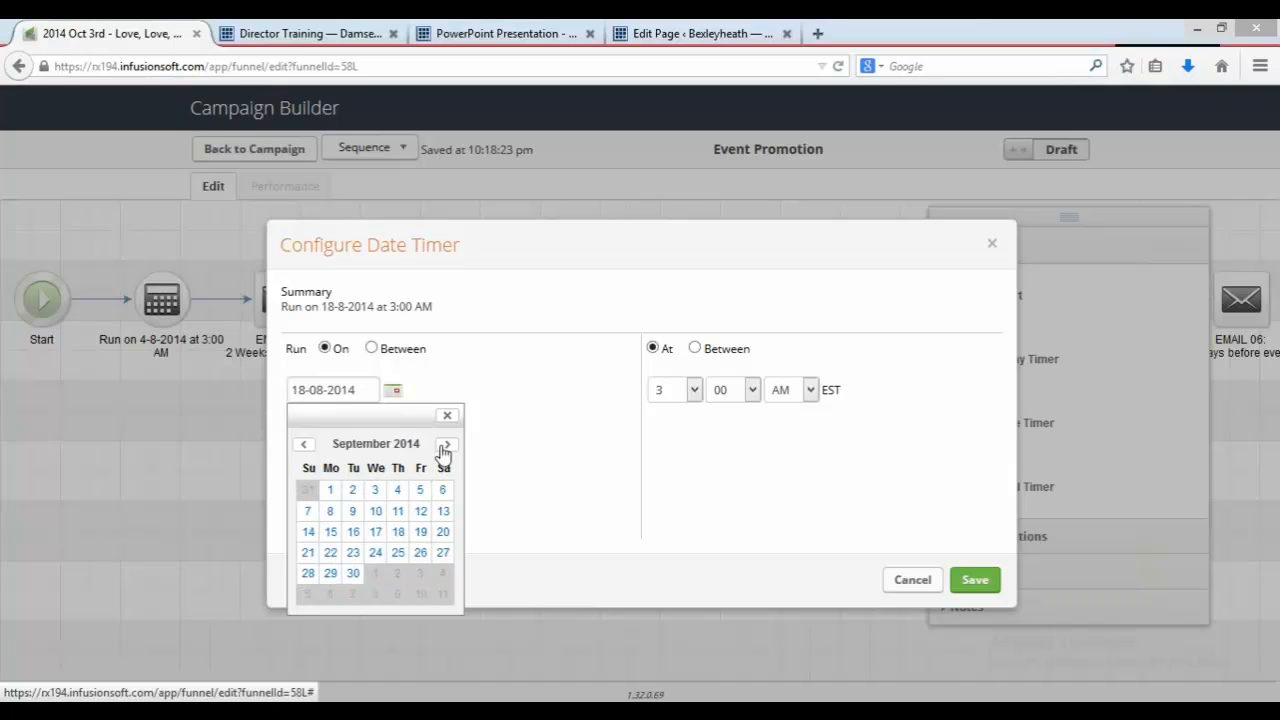
click(309, 552)
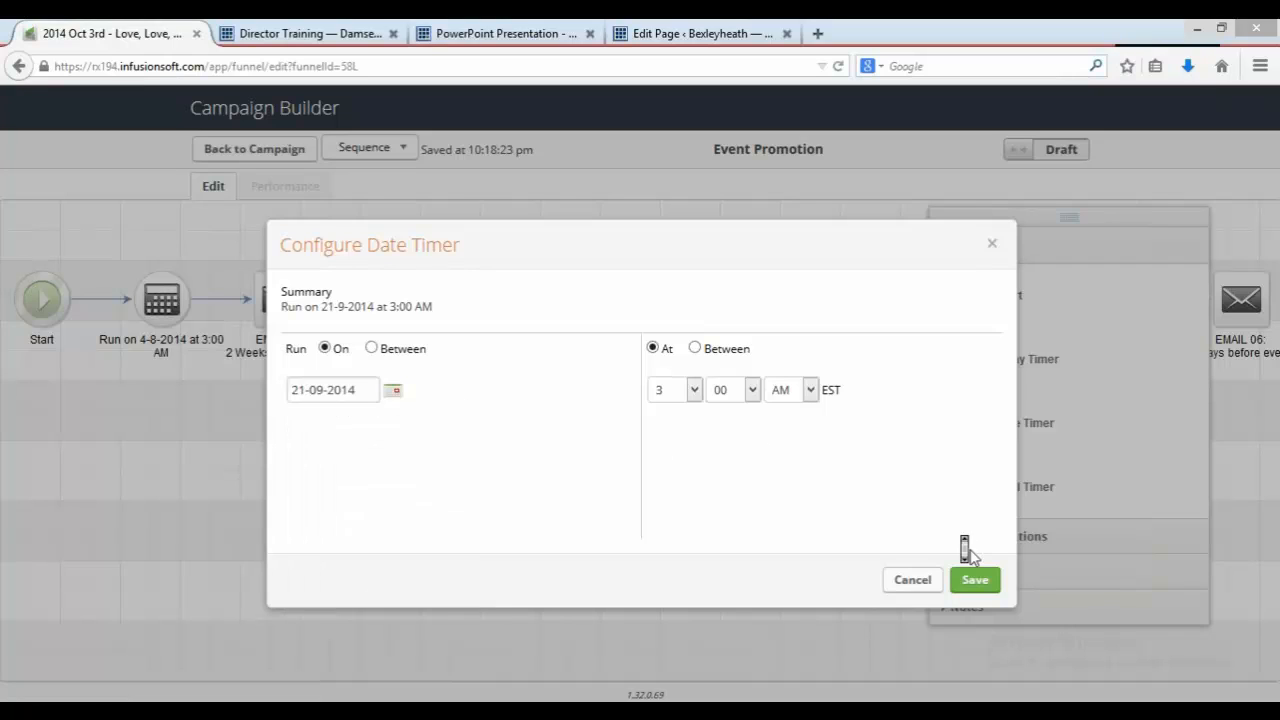
click(974, 583)
Step: Set the date timer before EMAIL 02 to run on 14-9-2014 at 7:00 AM and save it
double_click(393, 306)
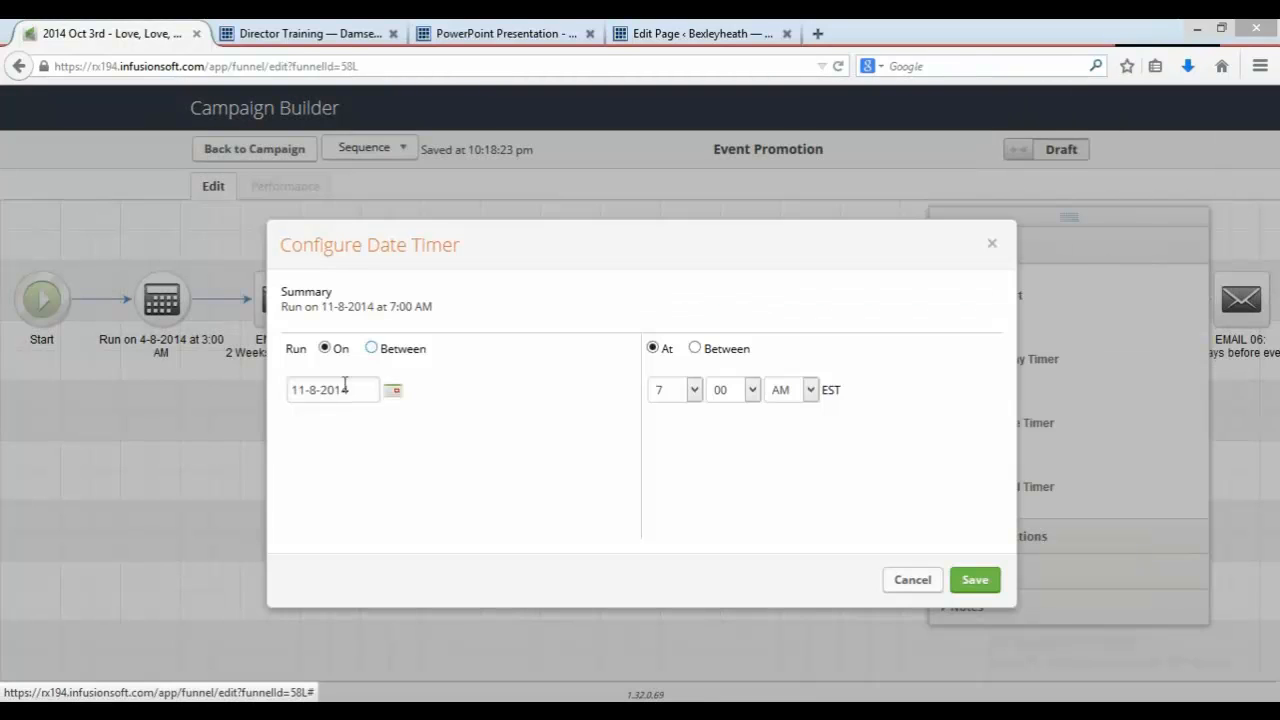
click(396, 395)
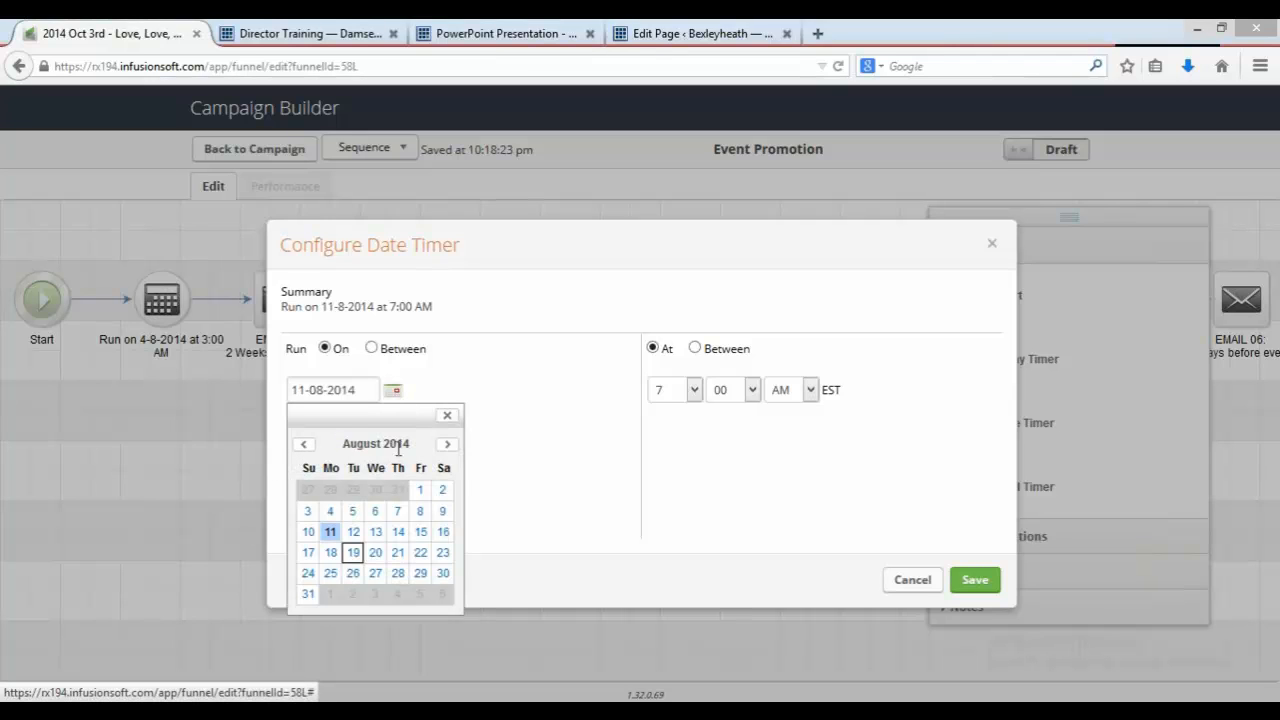
click(446, 450)
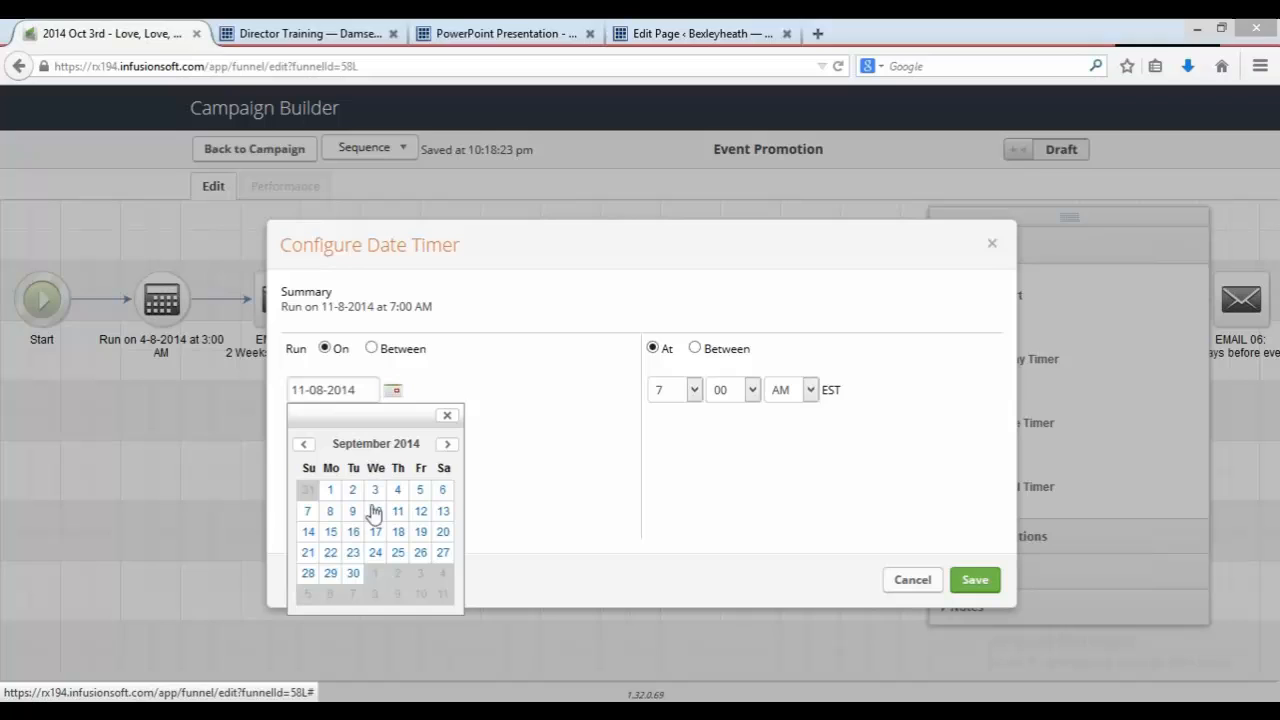
click(309, 532)
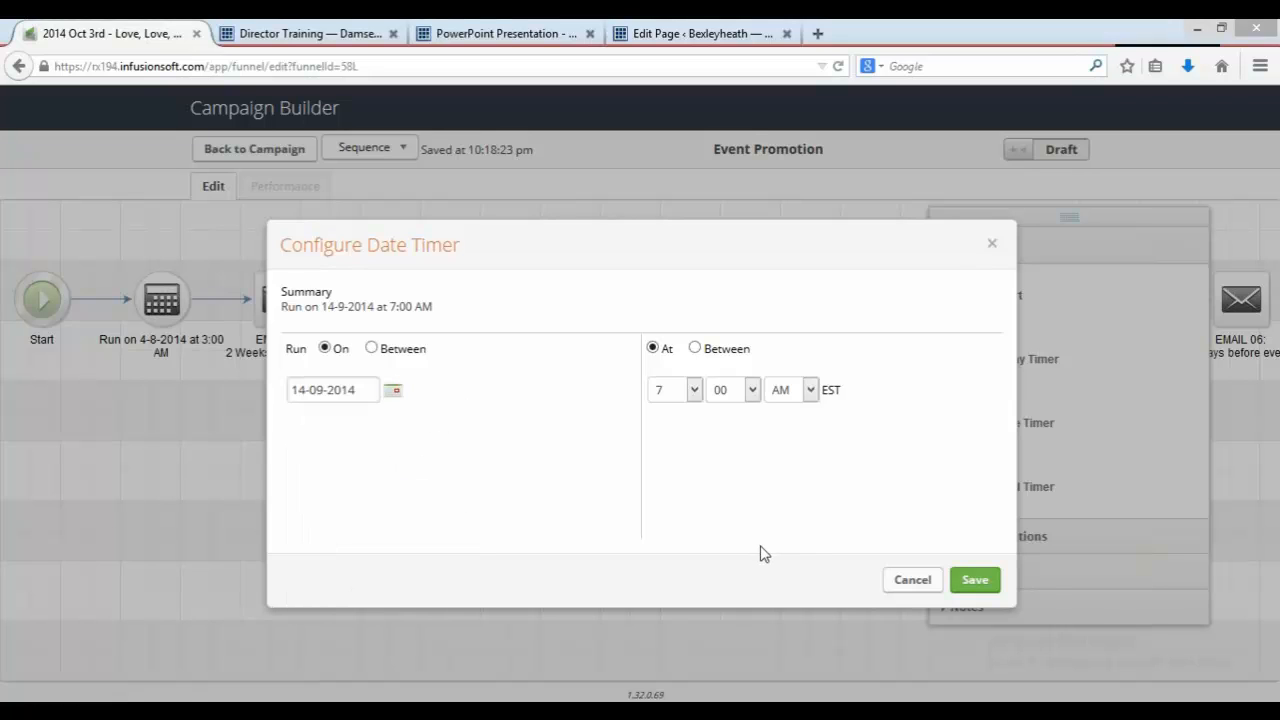
click(996, 583)
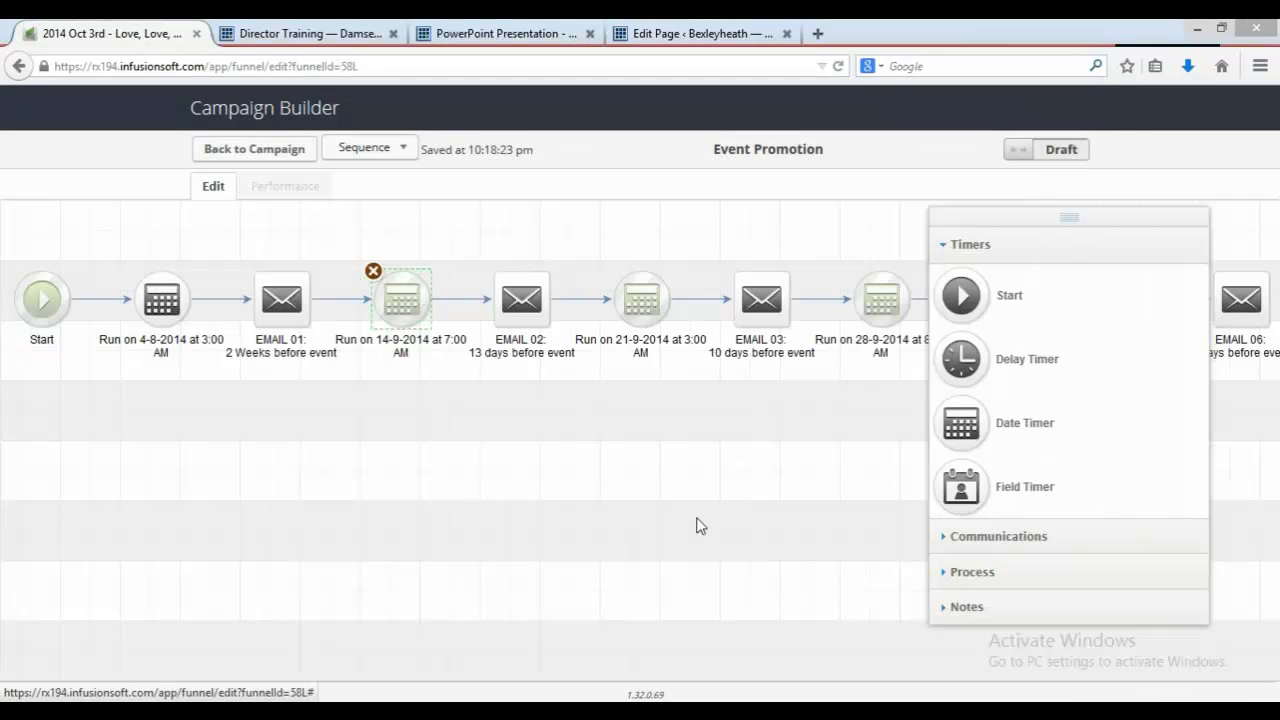
Step: Set the date timer before EMAIL 01 to run on 7-9-2014 at 3:00 AM and save it
double_click(152, 304)
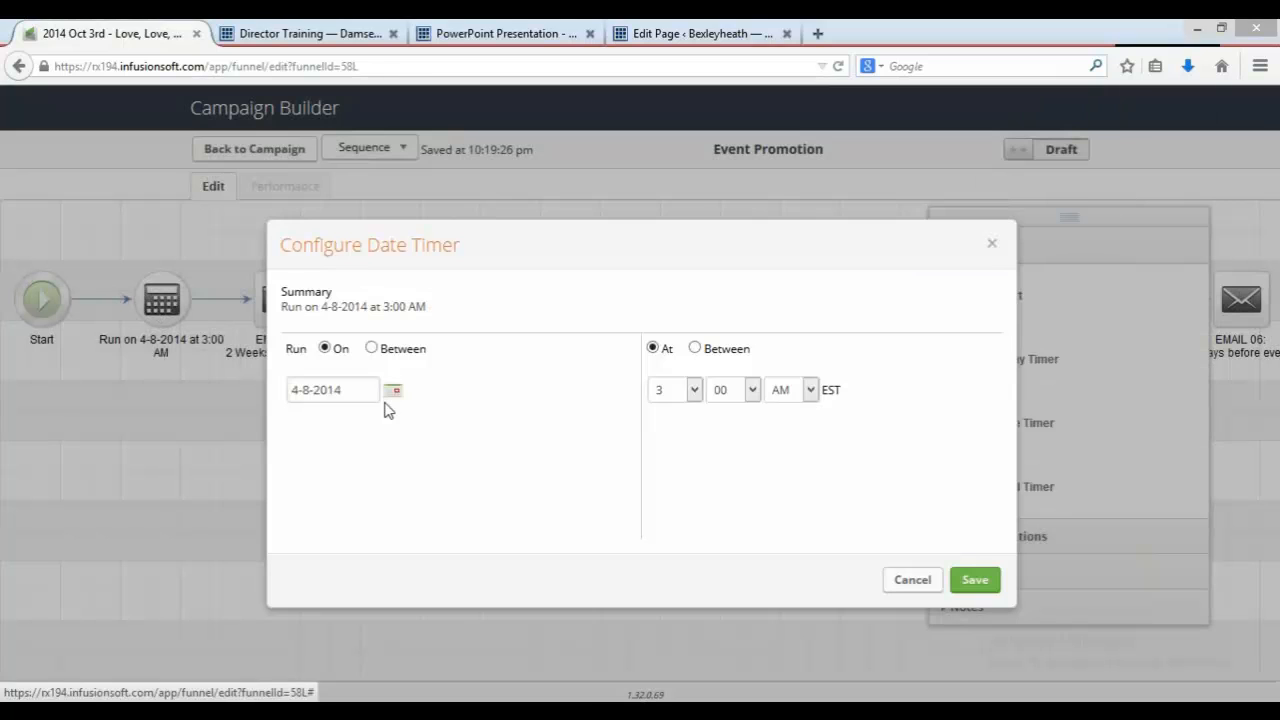
click(396, 392)
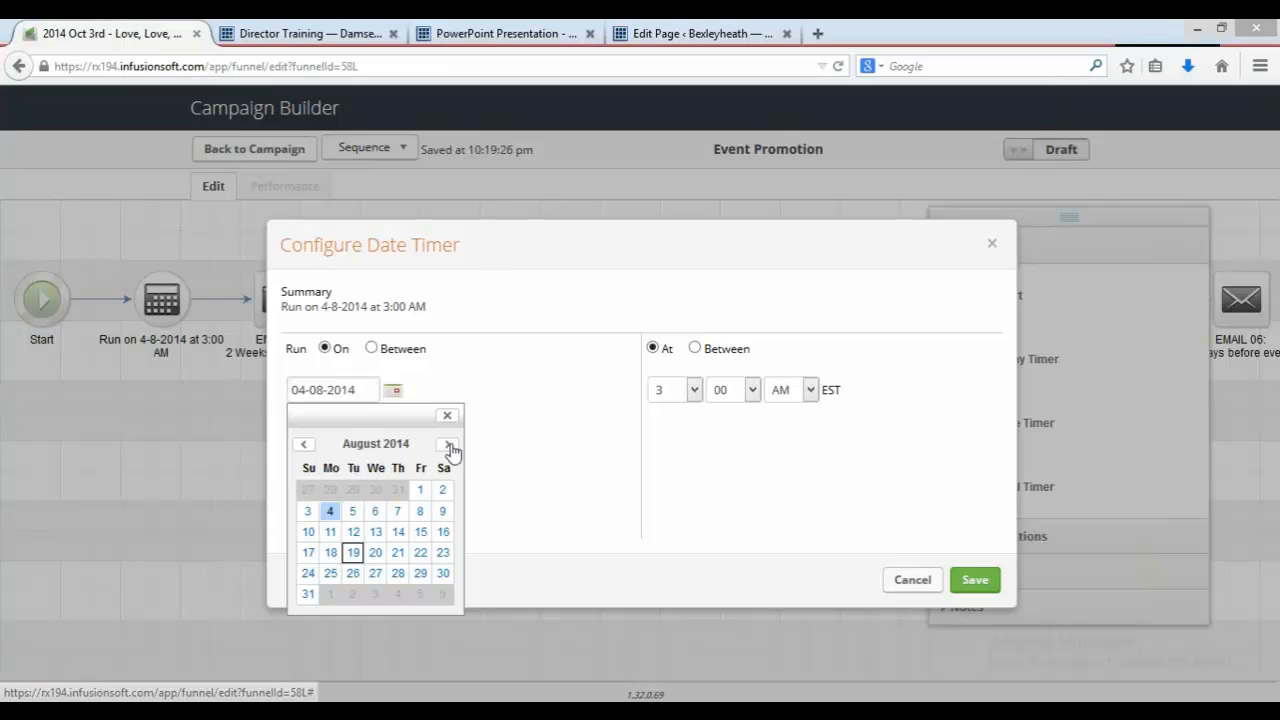
click(446, 443)
click(305, 516)
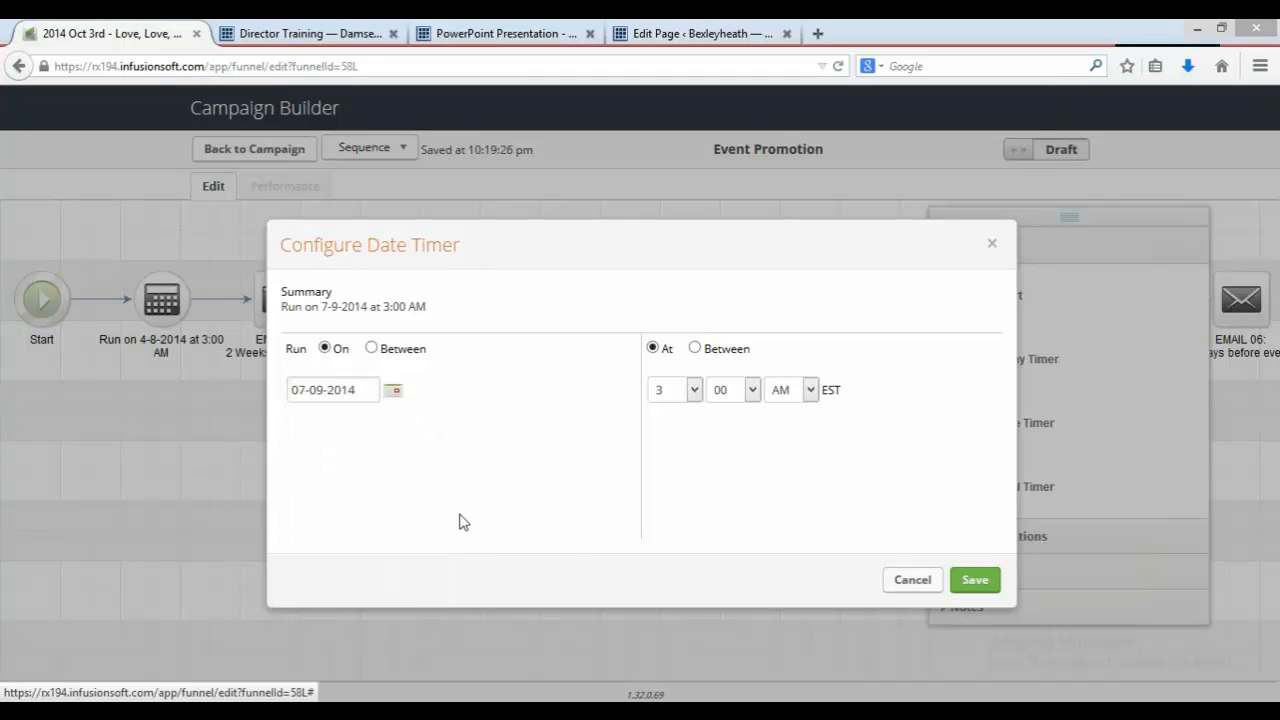
click(978, 586)
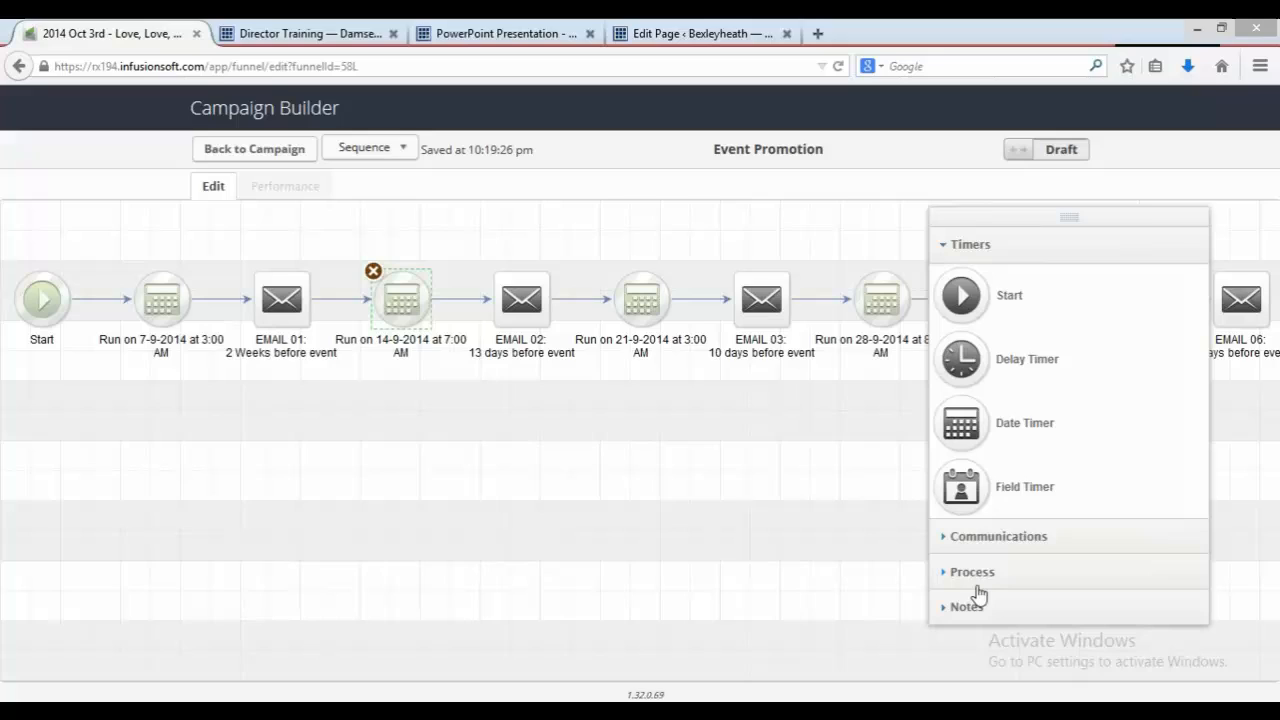
click(294, 341)
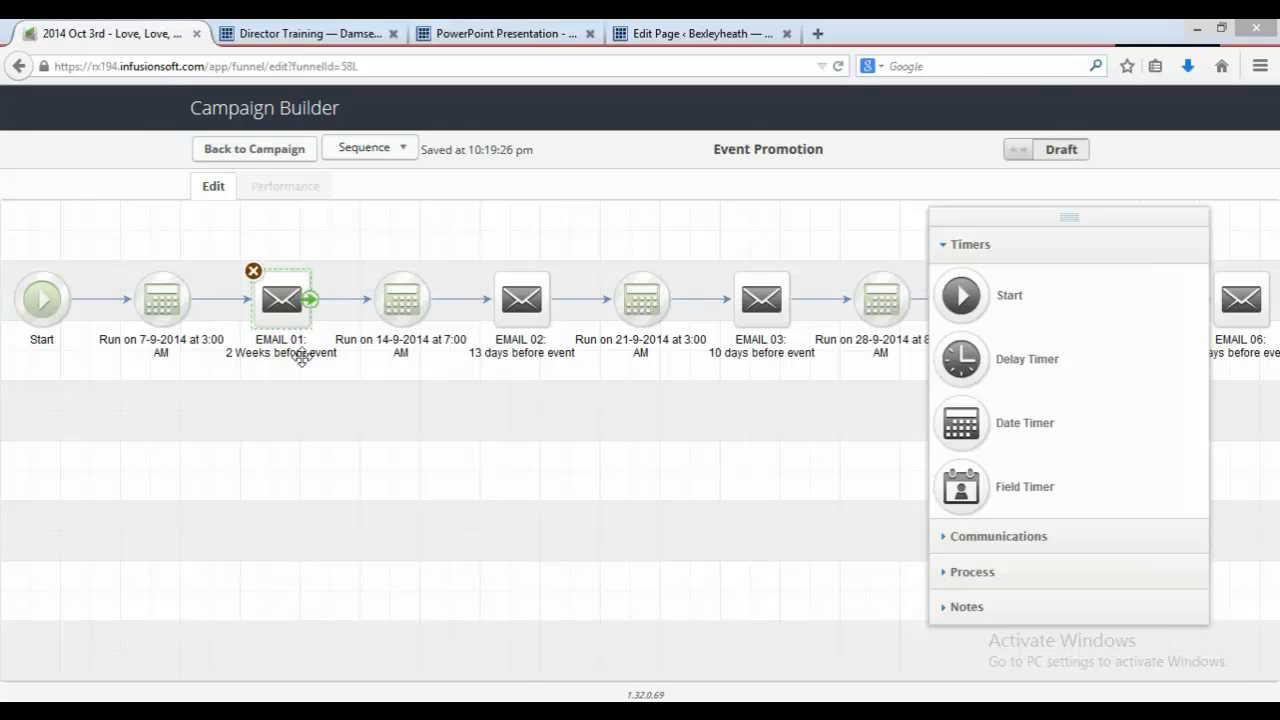
double_click(303, 358)
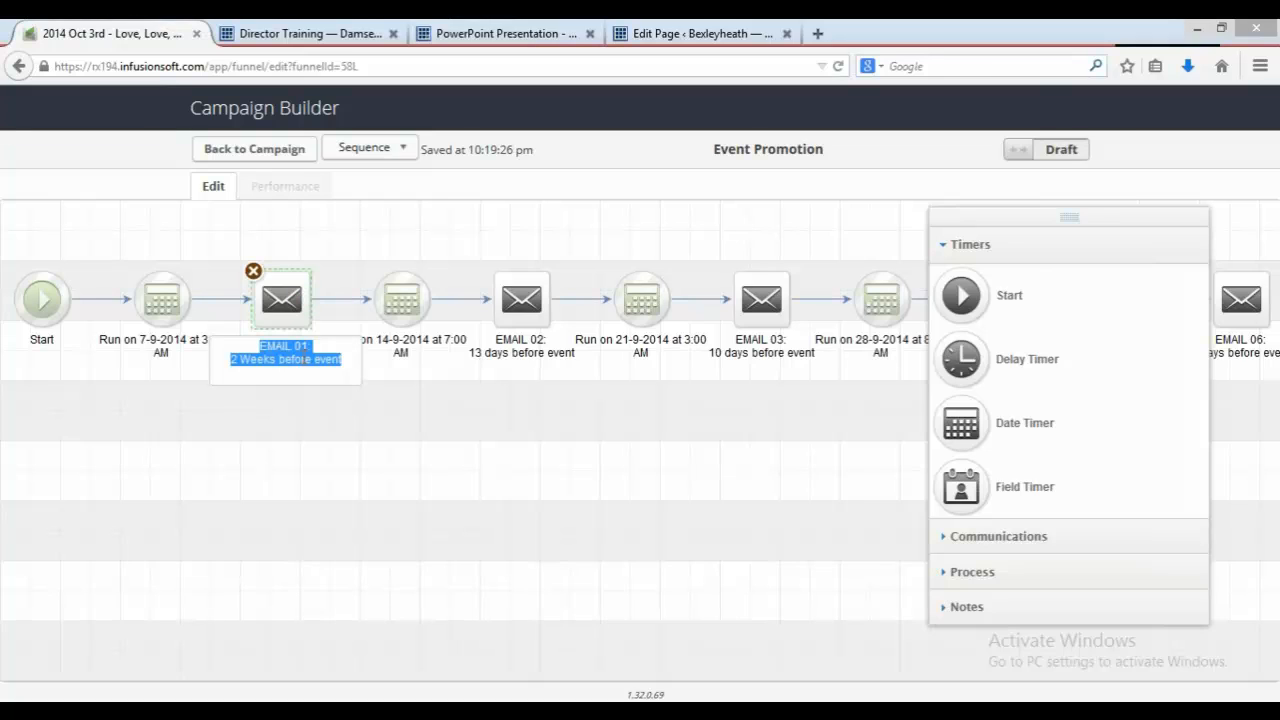
click(308, 443)
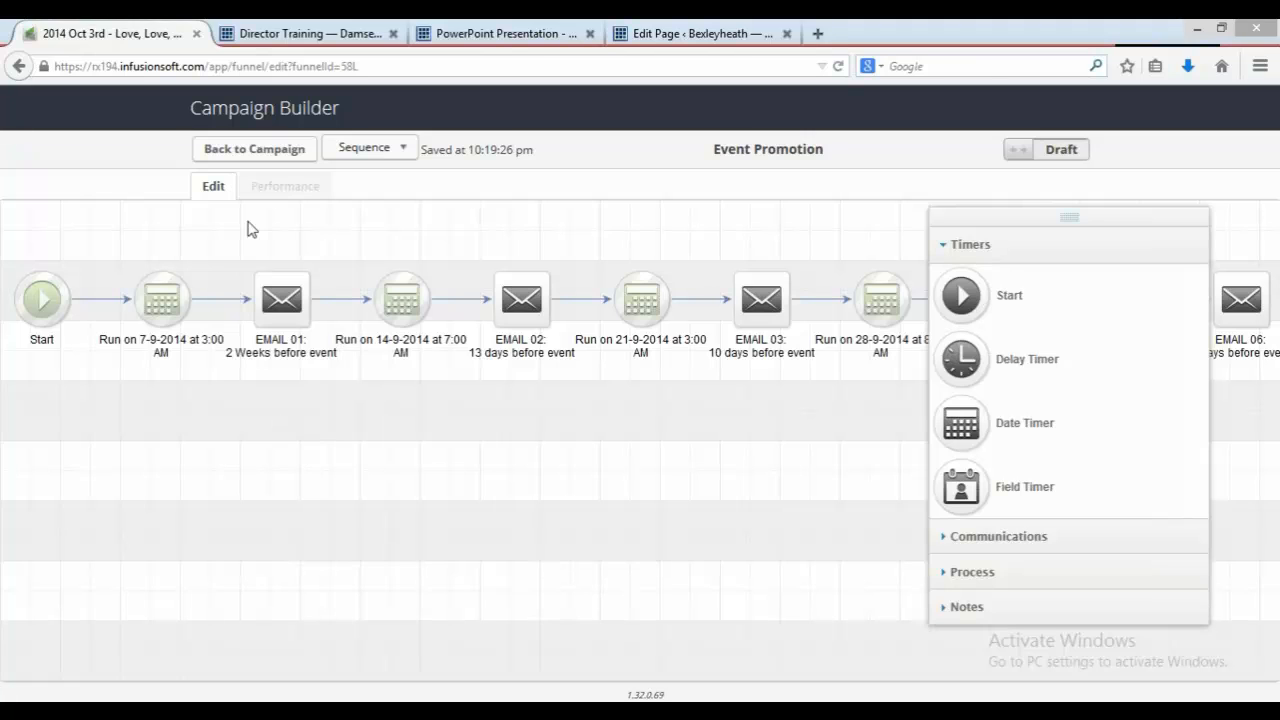
Step: Return to the campaign canvas and open the Event Reminders sequence
click(271, 160)
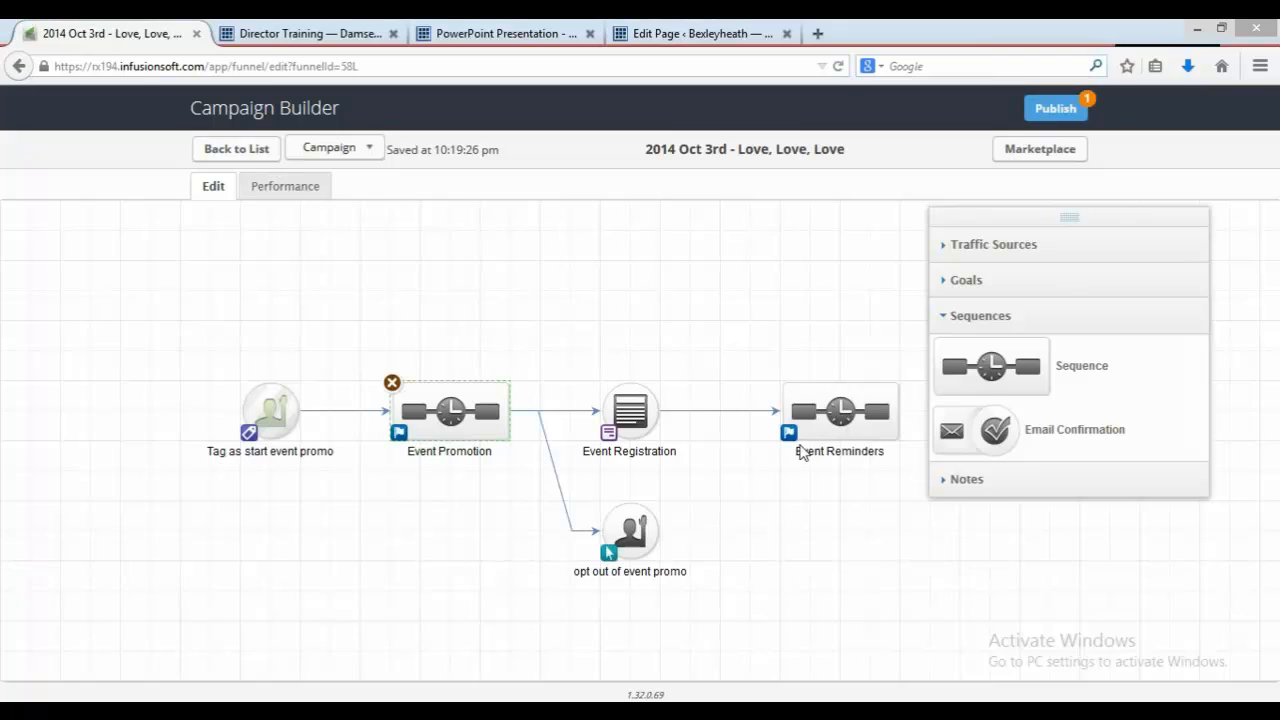
double_click(815, 416)
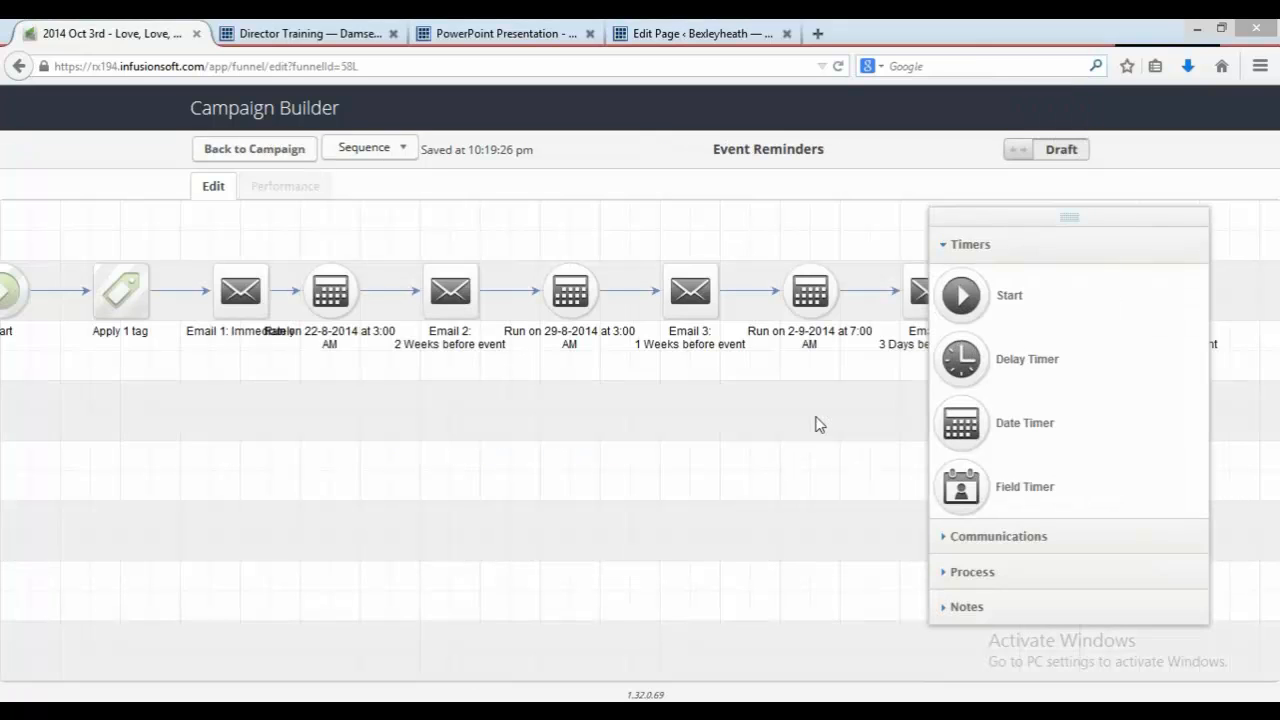
Step: Set the date timer before Email 5 to run on 2-10-2014 at 3:00 AM and save it
drag(1051, 217, 788, 313)
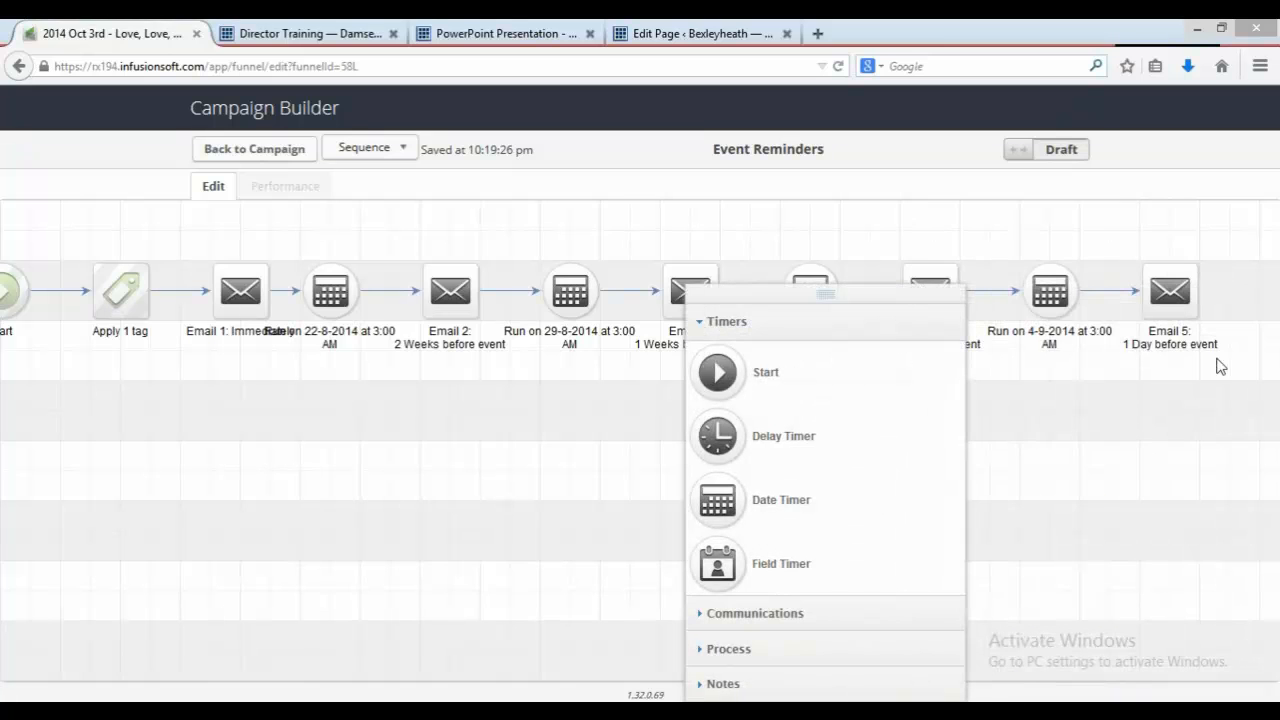
double_click(1044, 282)
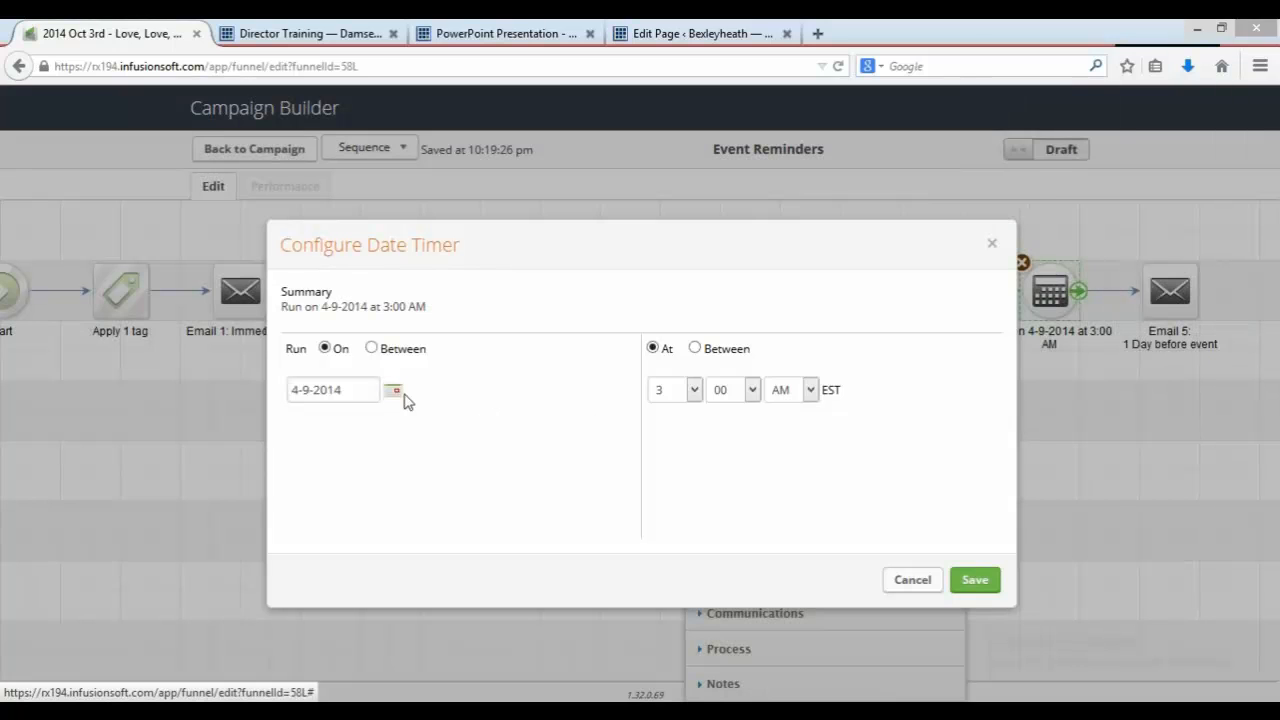
click(396, 392)
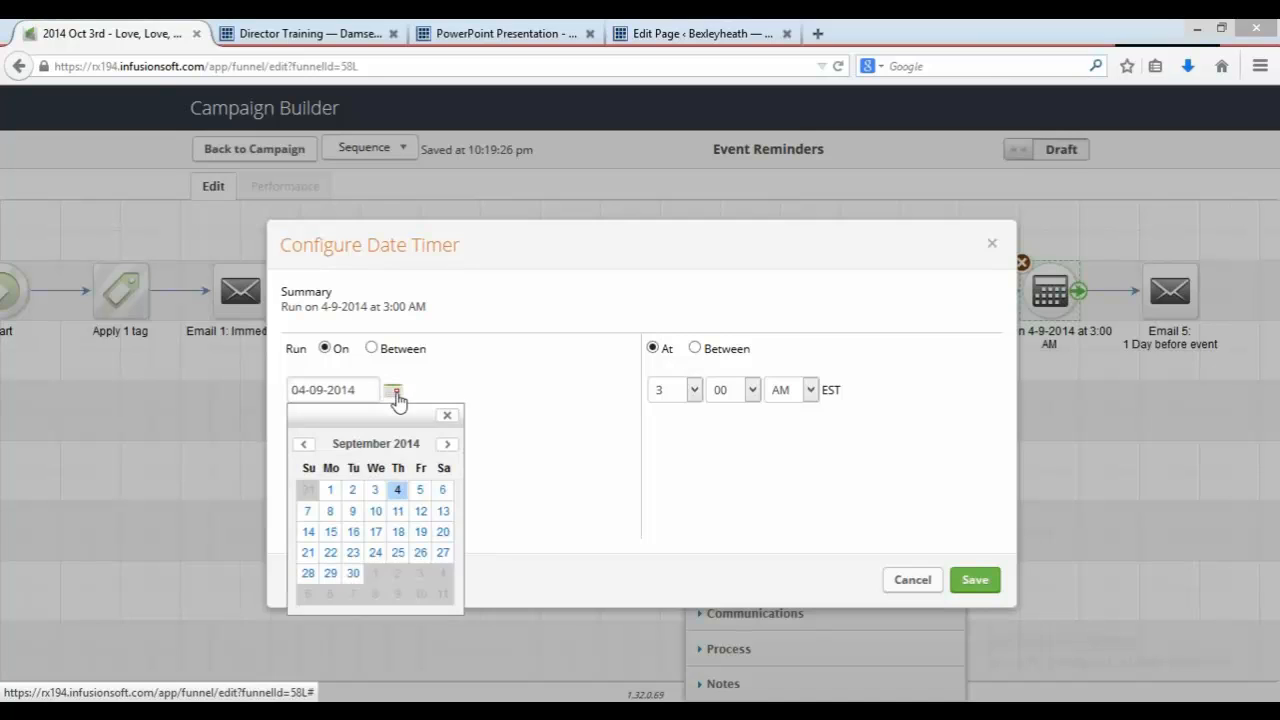
click(447, 445)
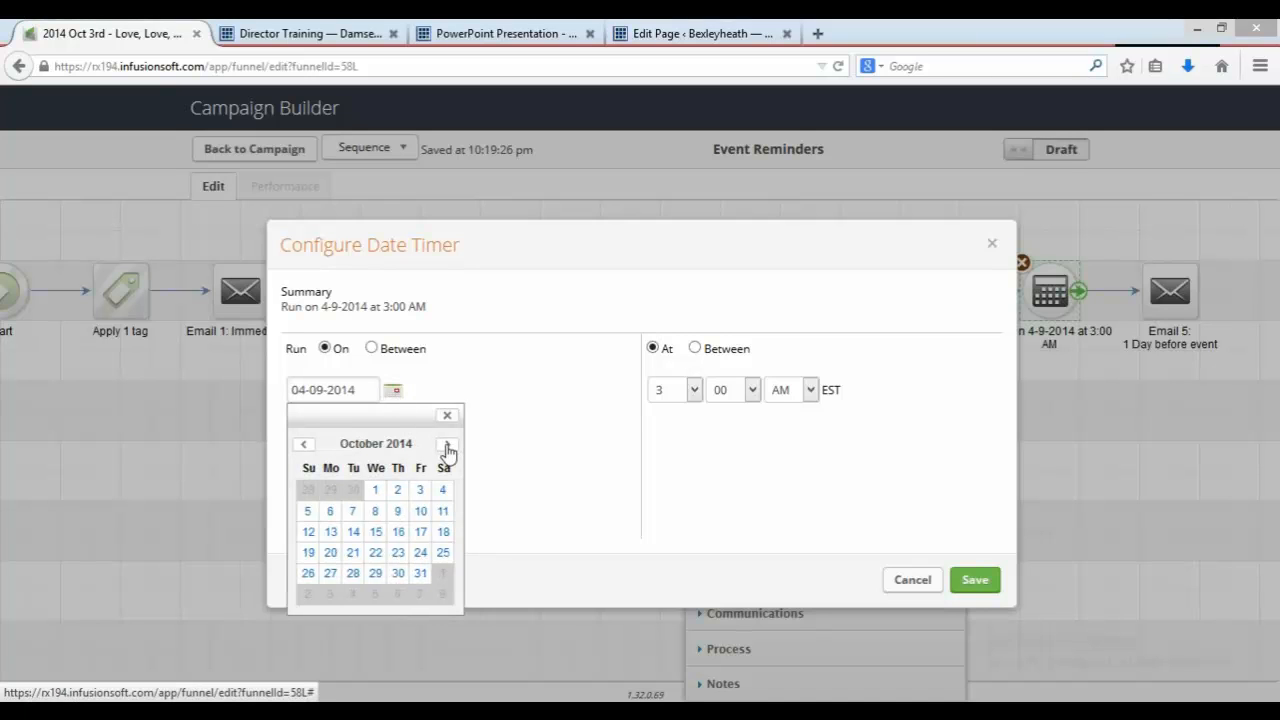
click(399, 491)
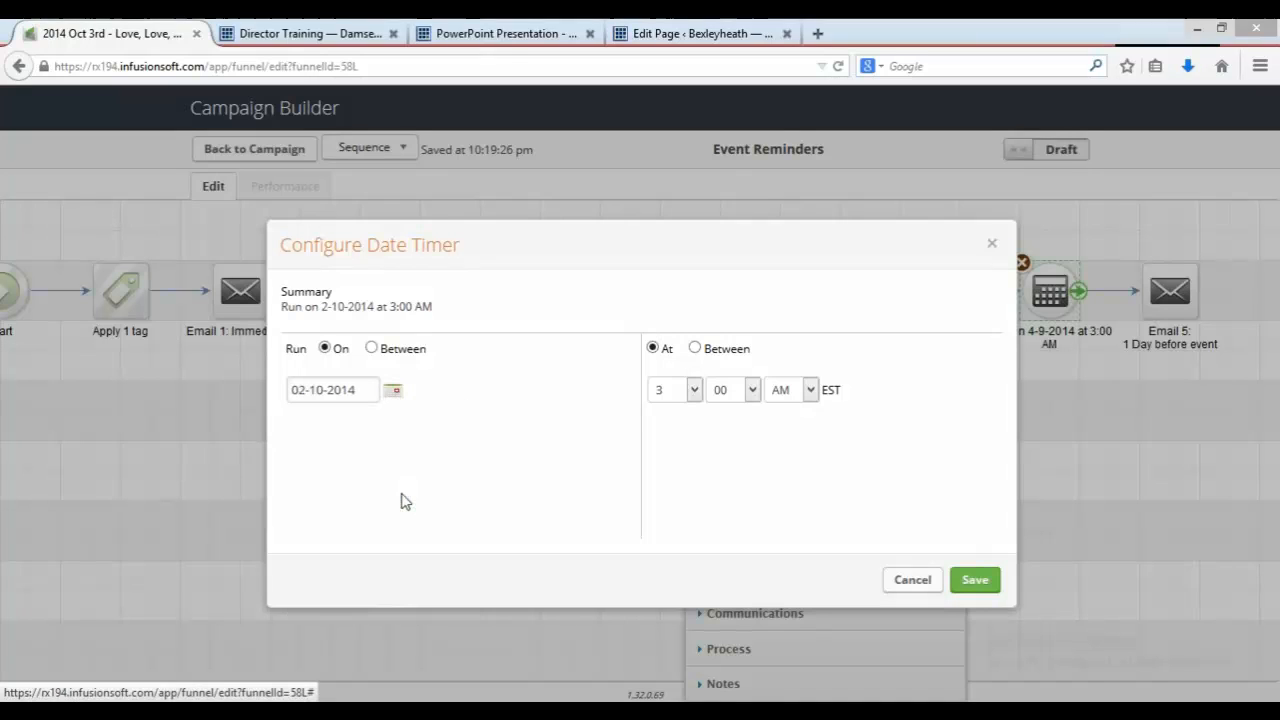
click(967, 583)
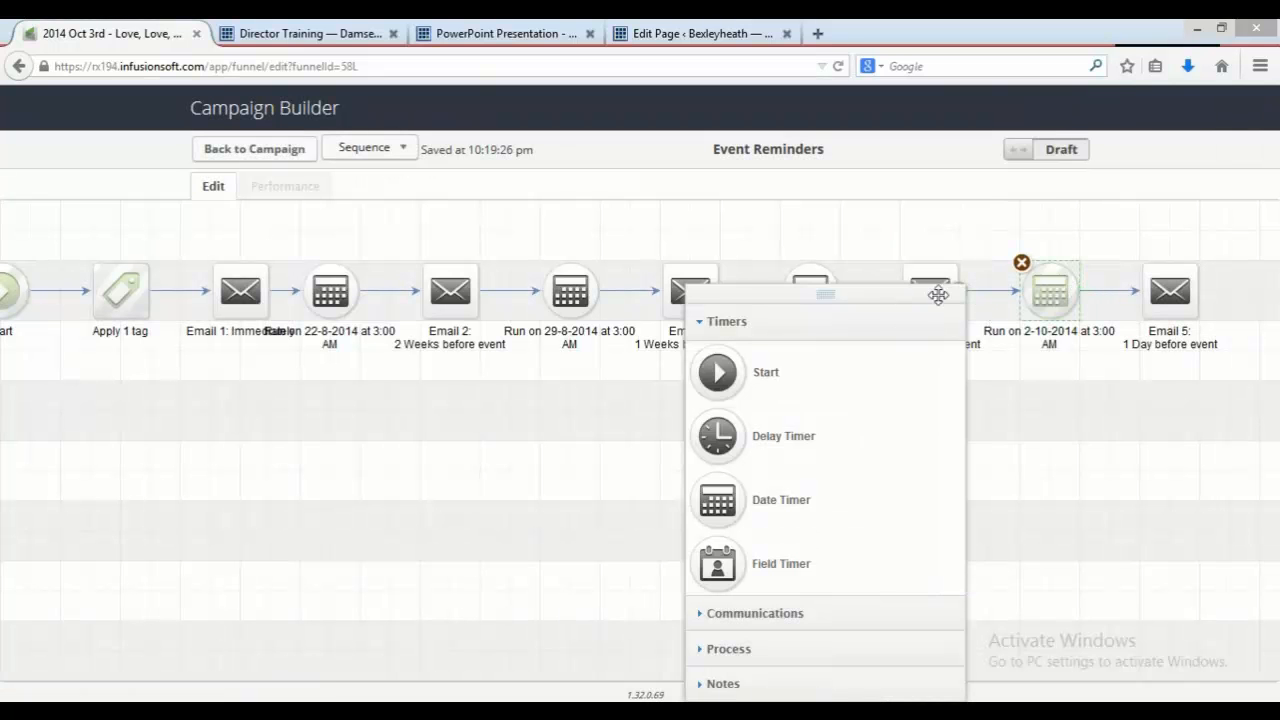
Step: Set the date timer before Email 4 to run on 30-9-2014 at 7:00 AM and save it
drag(937, 295, 1186, 403)
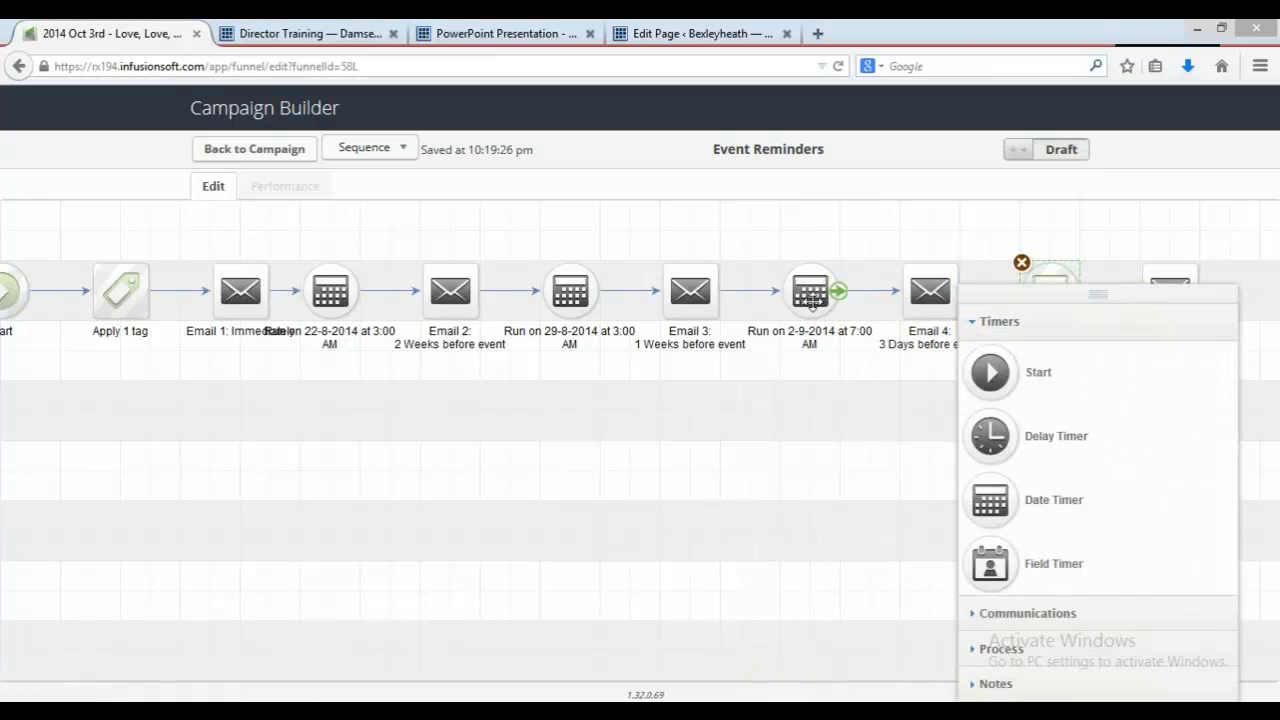
double_click(812, 298)
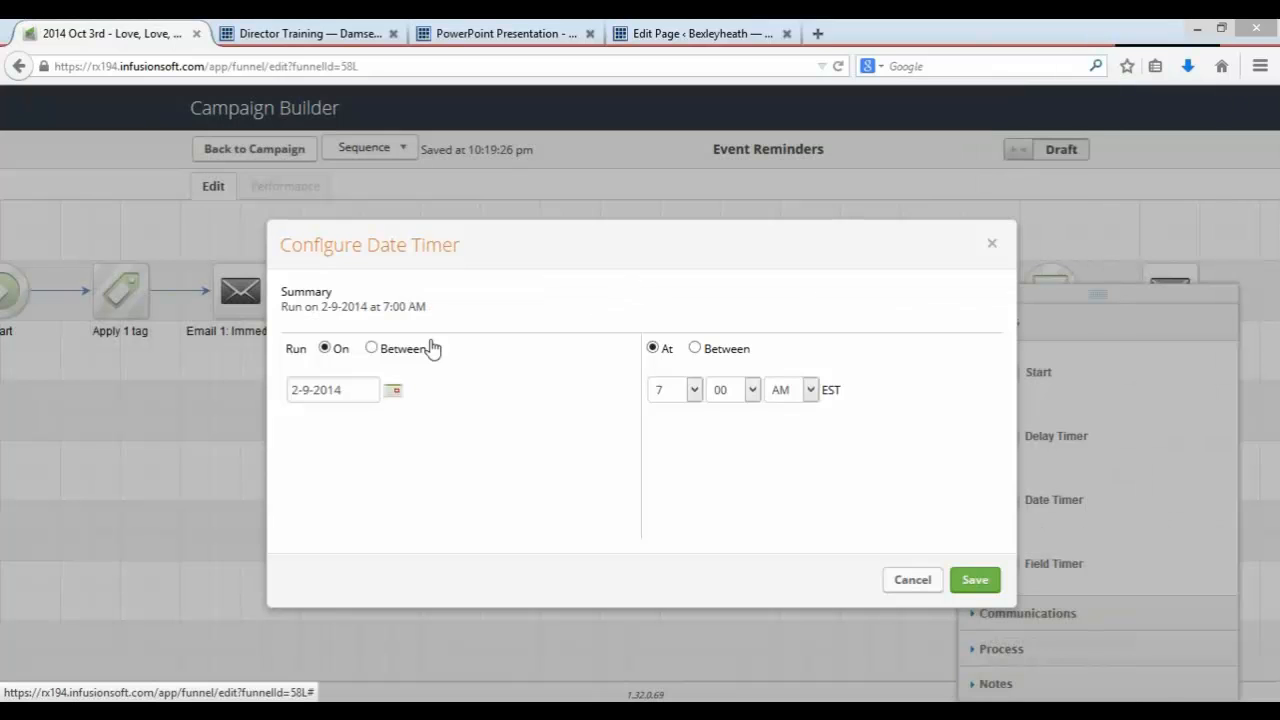
click(395, 398)
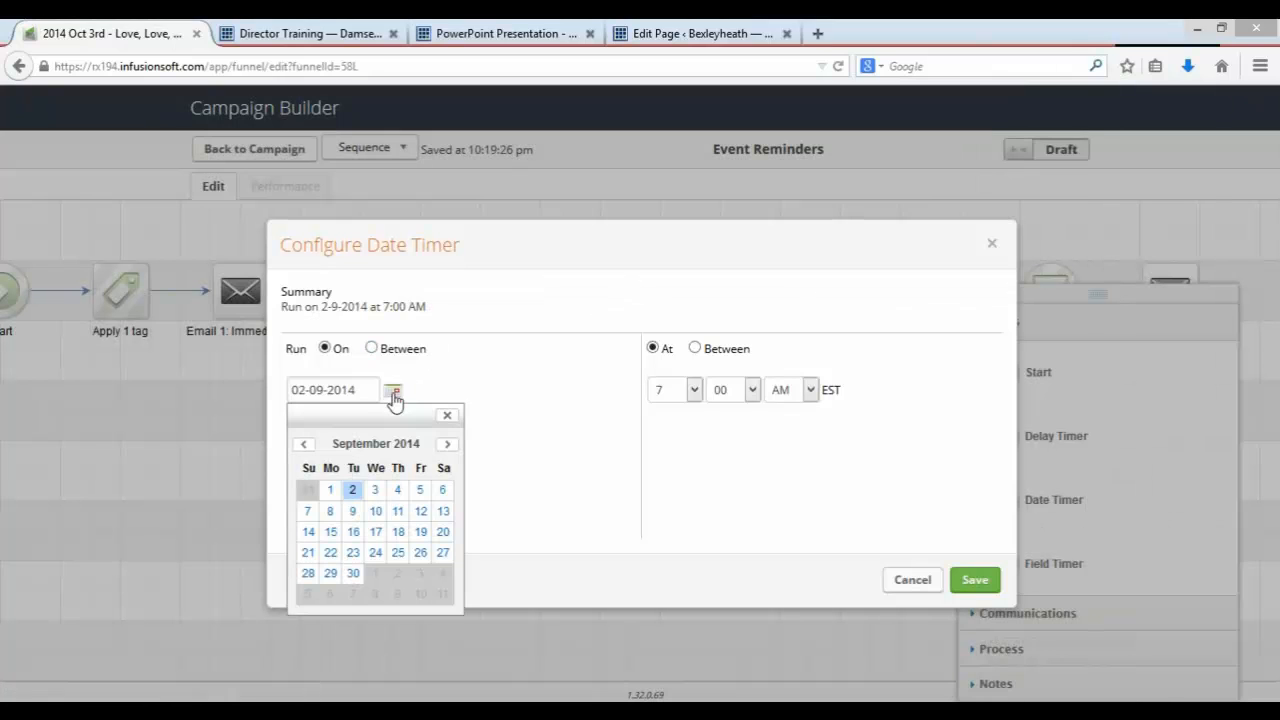
click(447, 446)
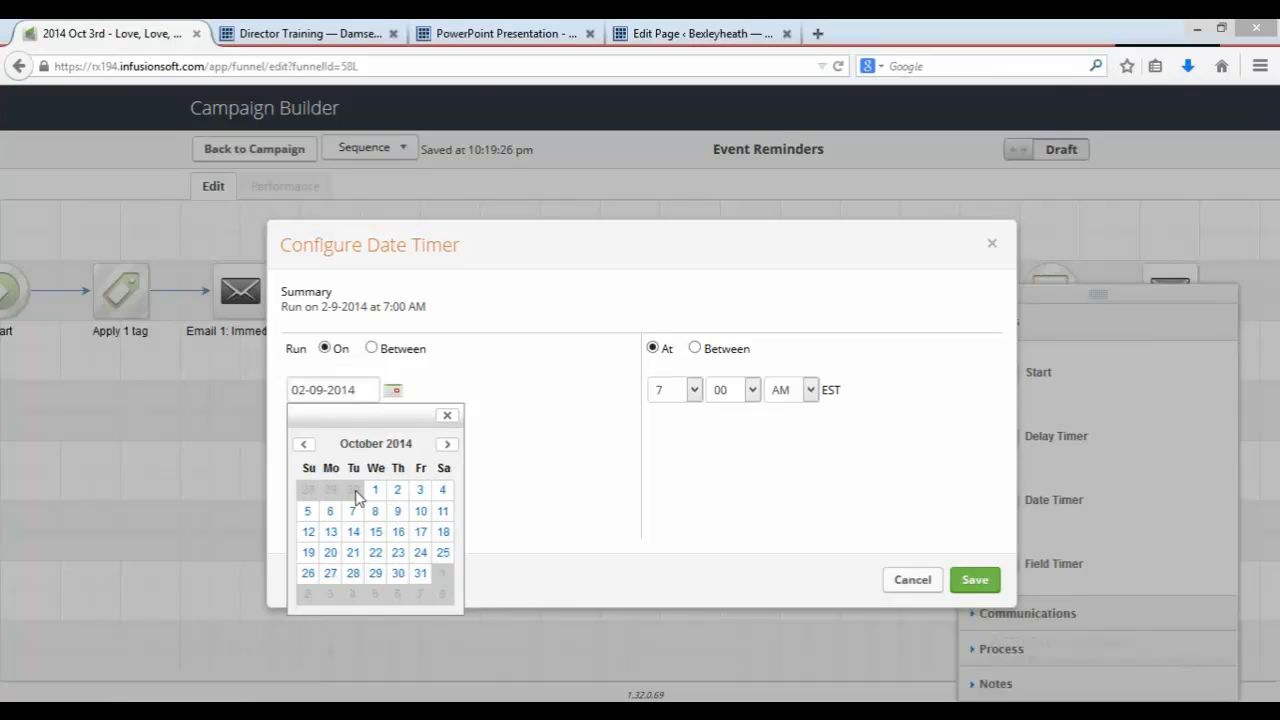
click(302, 444)
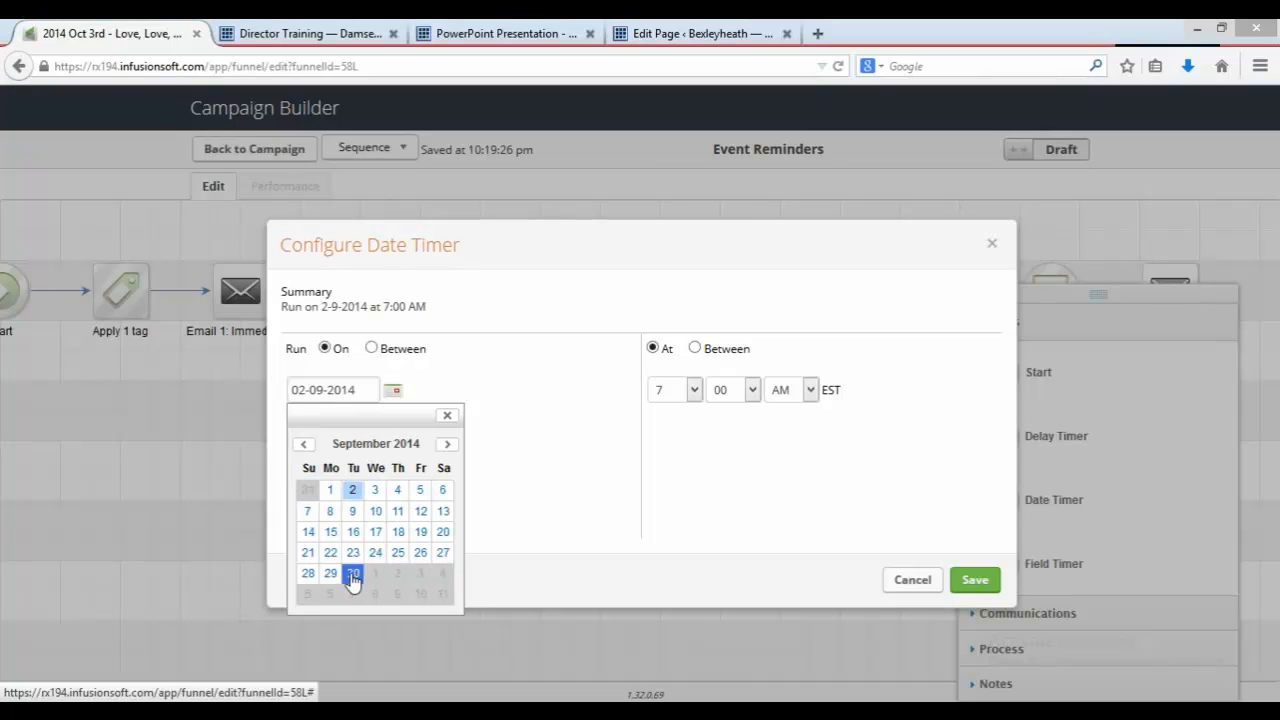
click(352, 576)
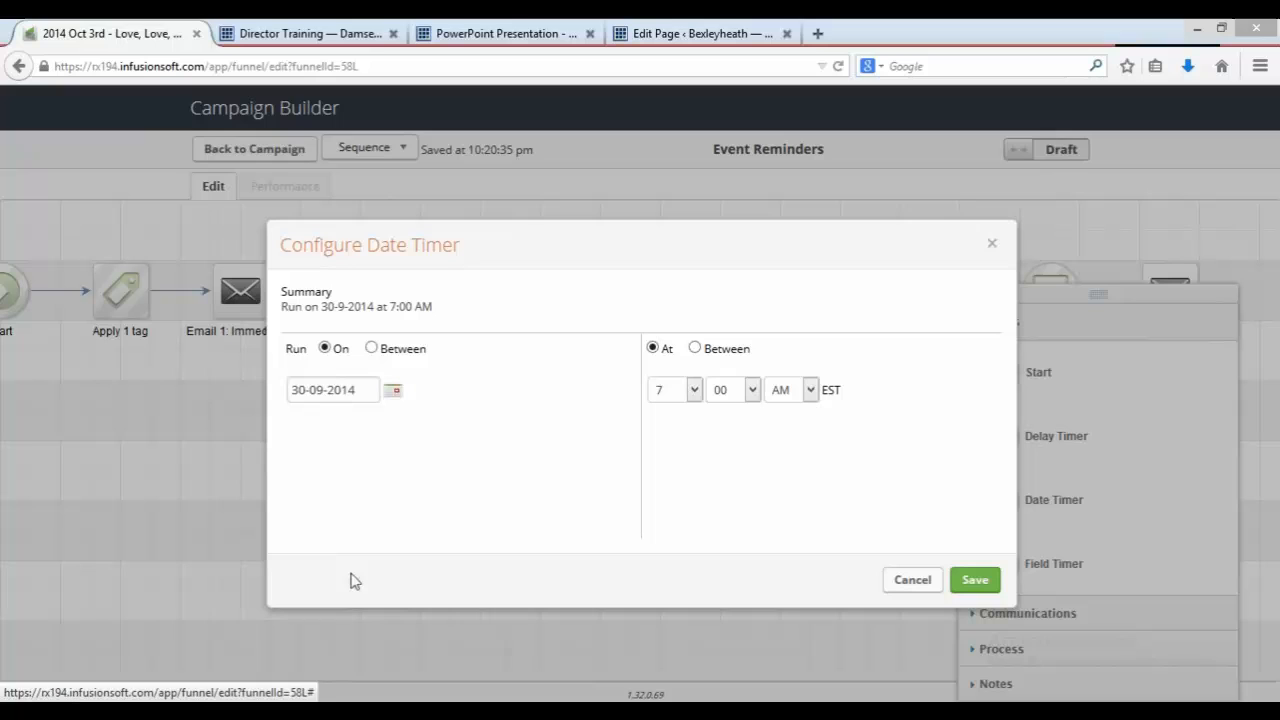
click(975, 583)
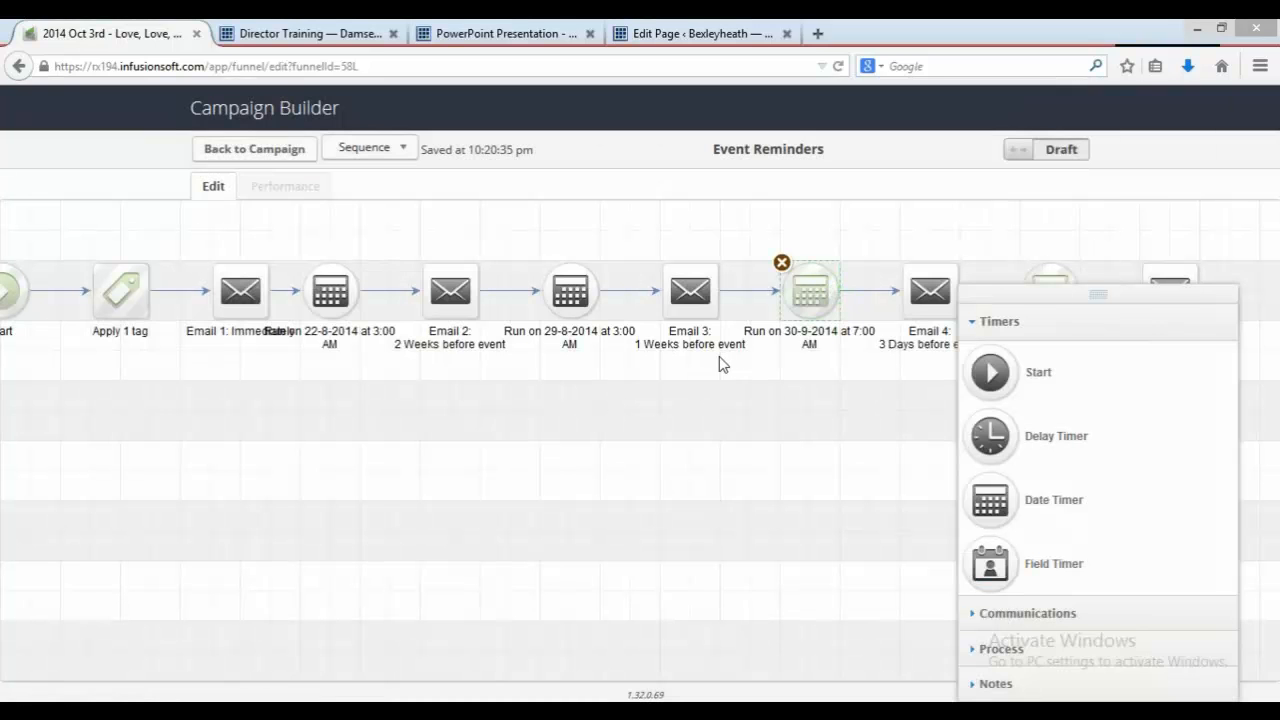
Step: Set the date timer before Email 3 to run on 26-9-2014 at 3:00 AM and save it
double_click(590, 303)
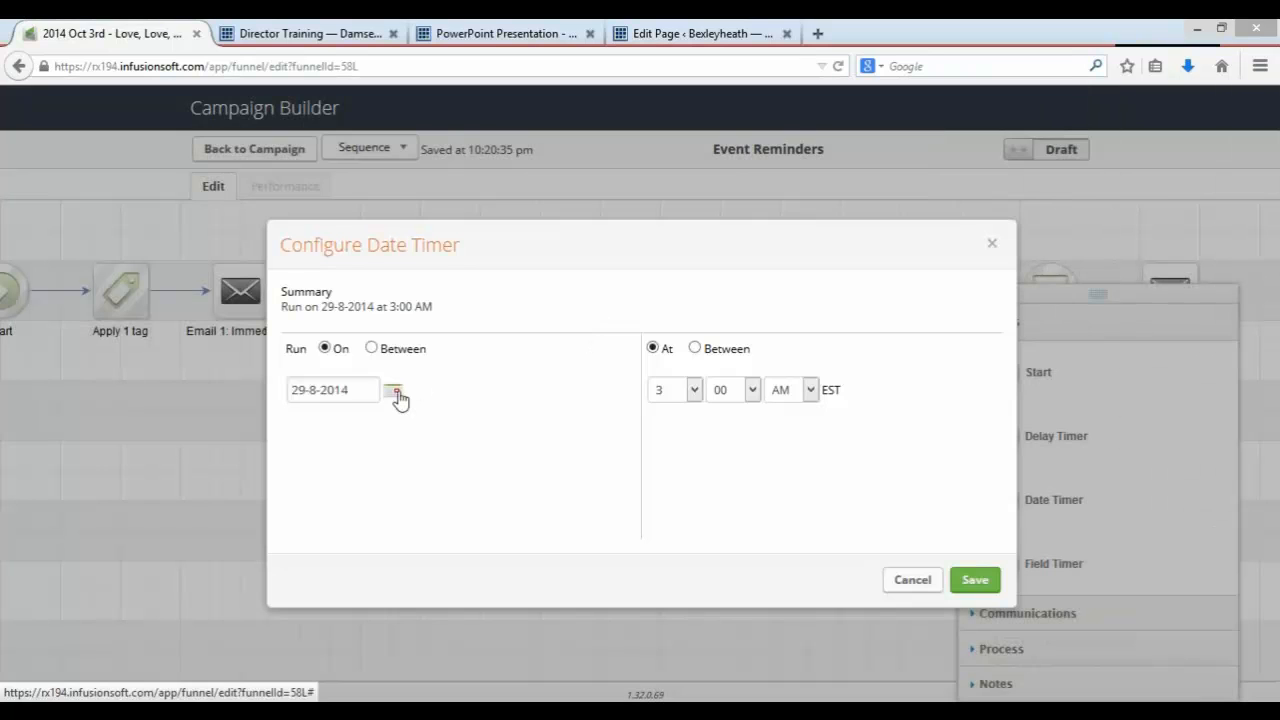
click(395, 393)
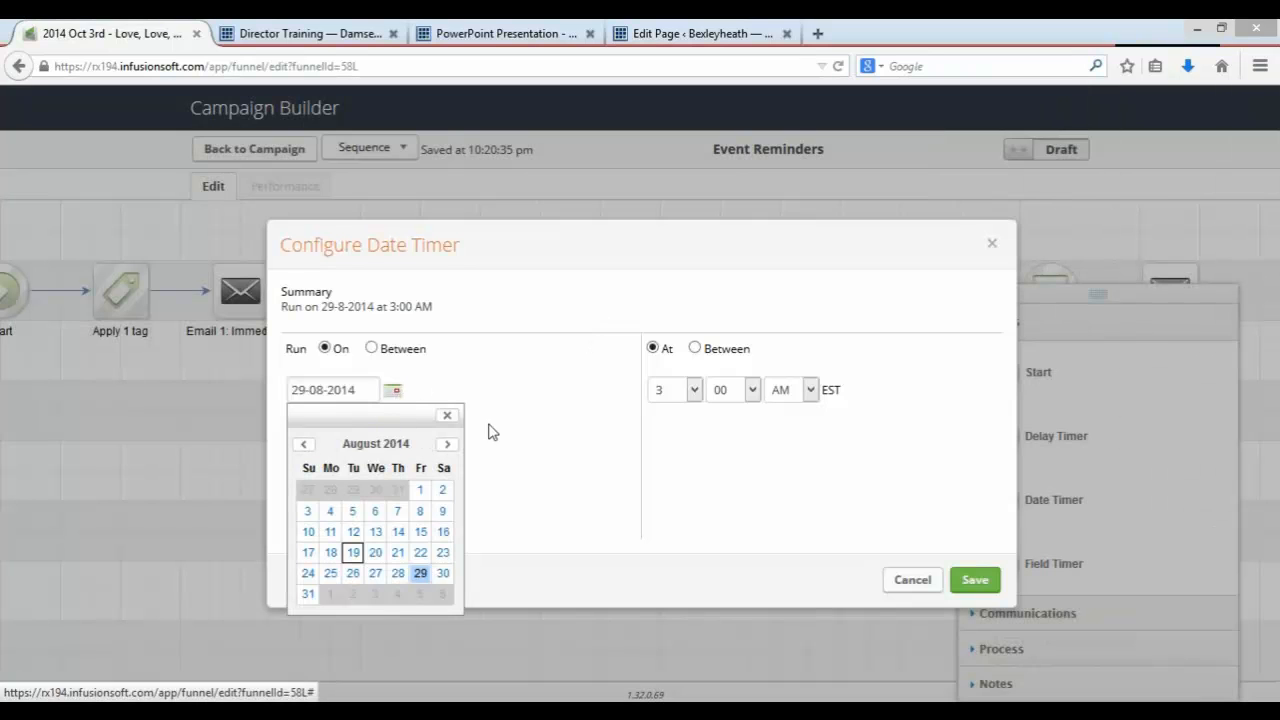
click(448, 444)
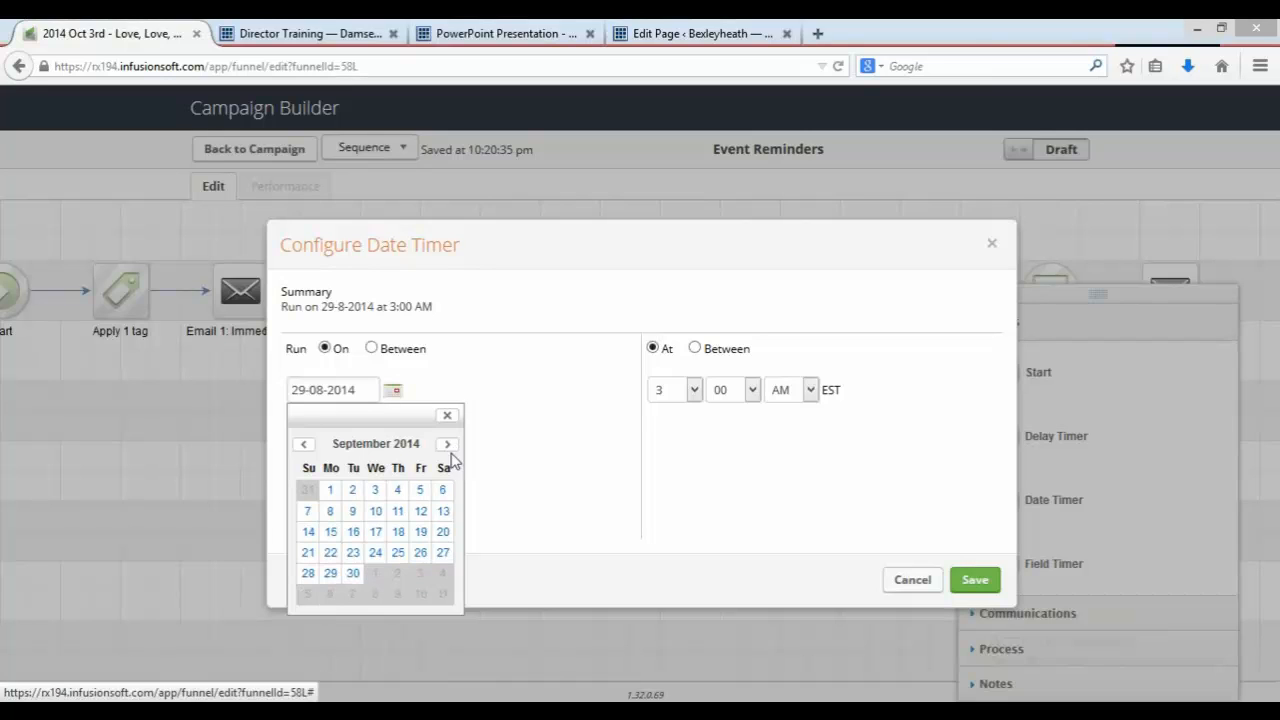
click(420, 552)
click(968, 583)
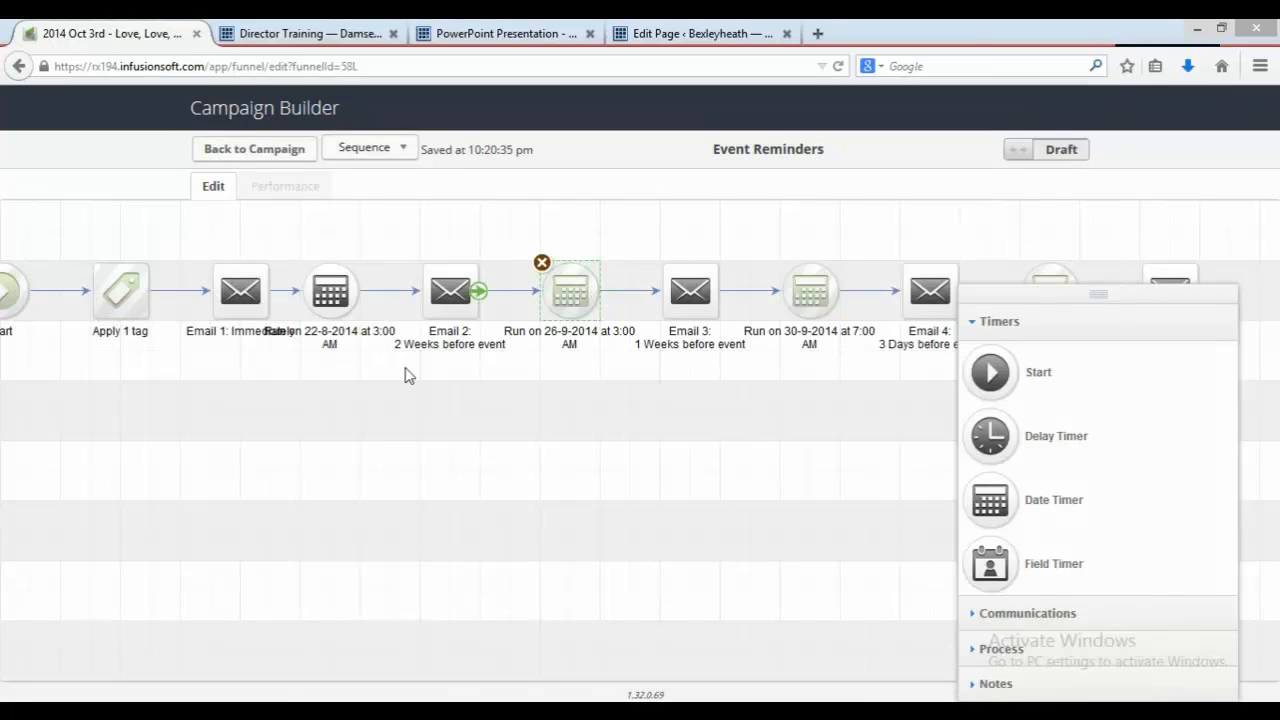
Step: Set the date timer after Email 1 to run on 19-9-2014 and save it
click(327, 288)
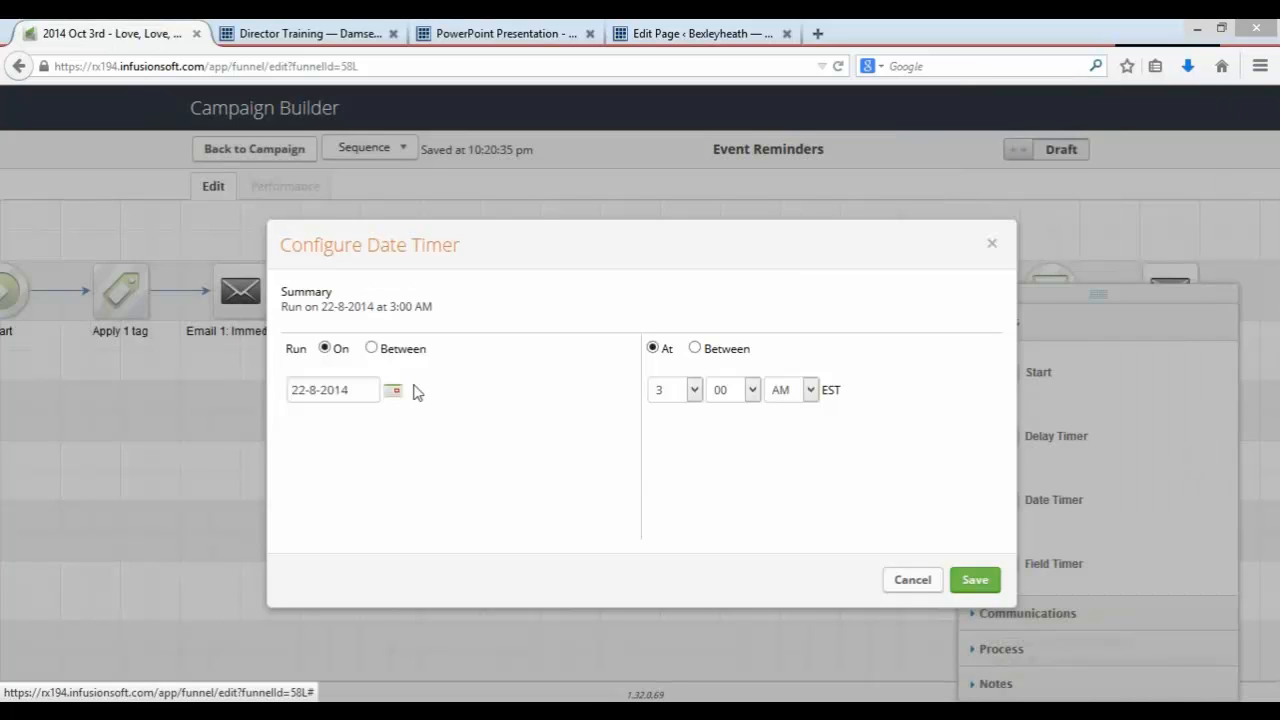
click(394, 391)
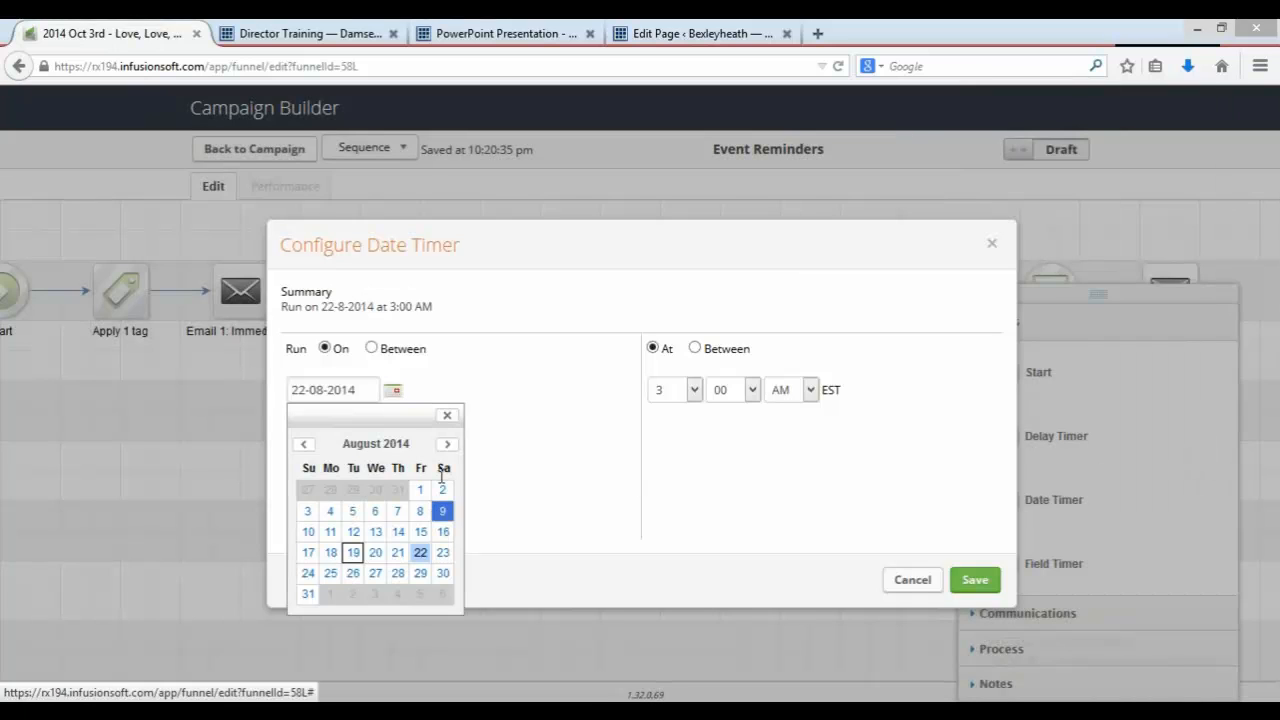
click(448, 445)
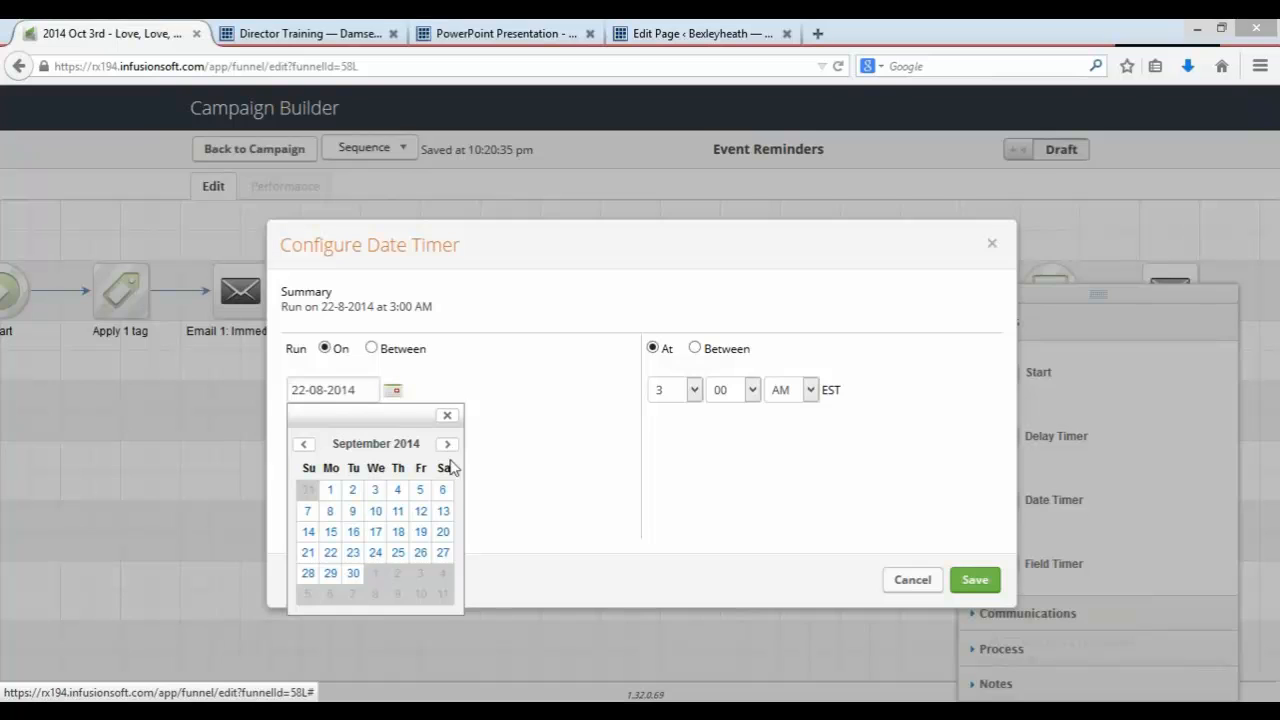
click(421, 538)
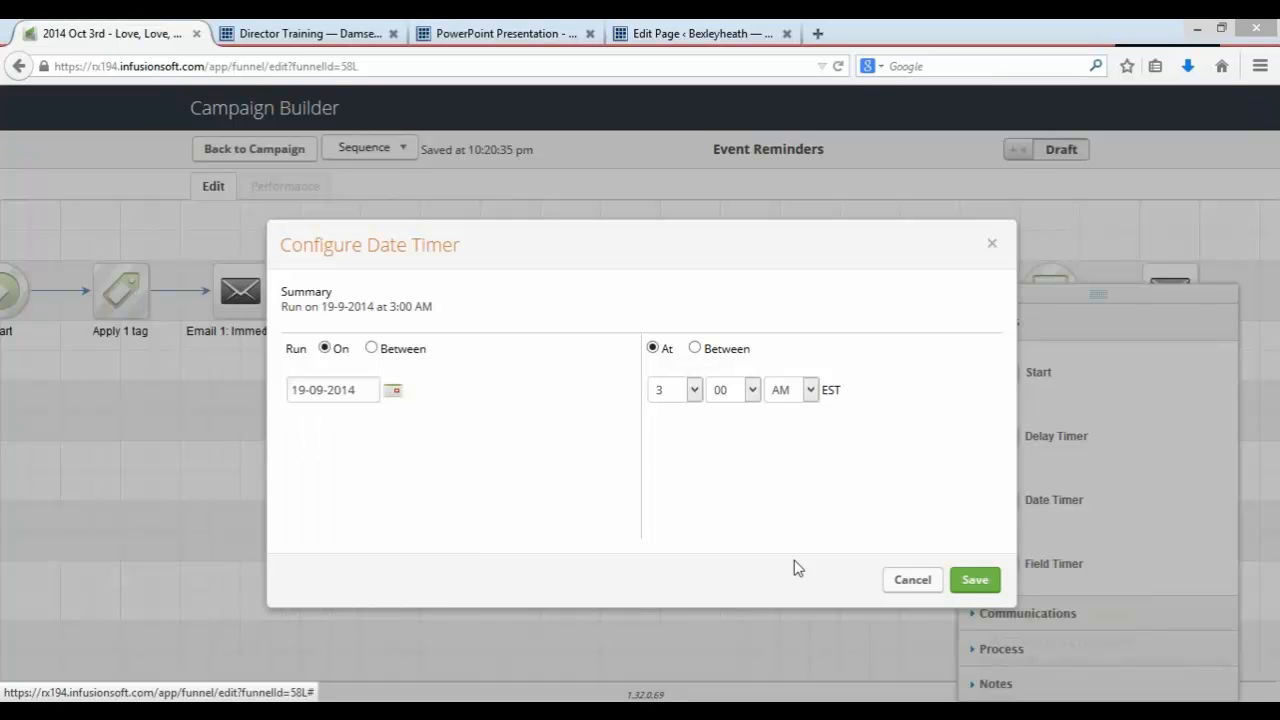
click(974, 582)
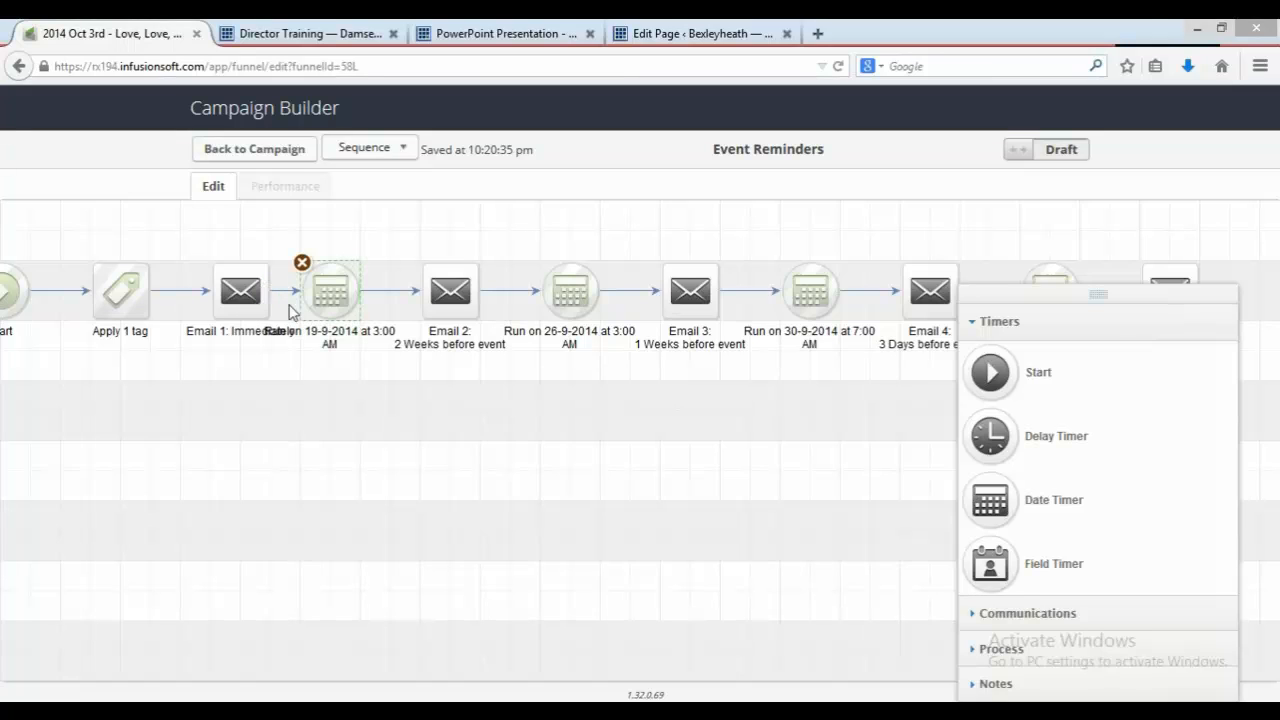
Step: Return to the campaign canvas and review the guide's step on updating all email content
click(273, 157)
click(543, 30)
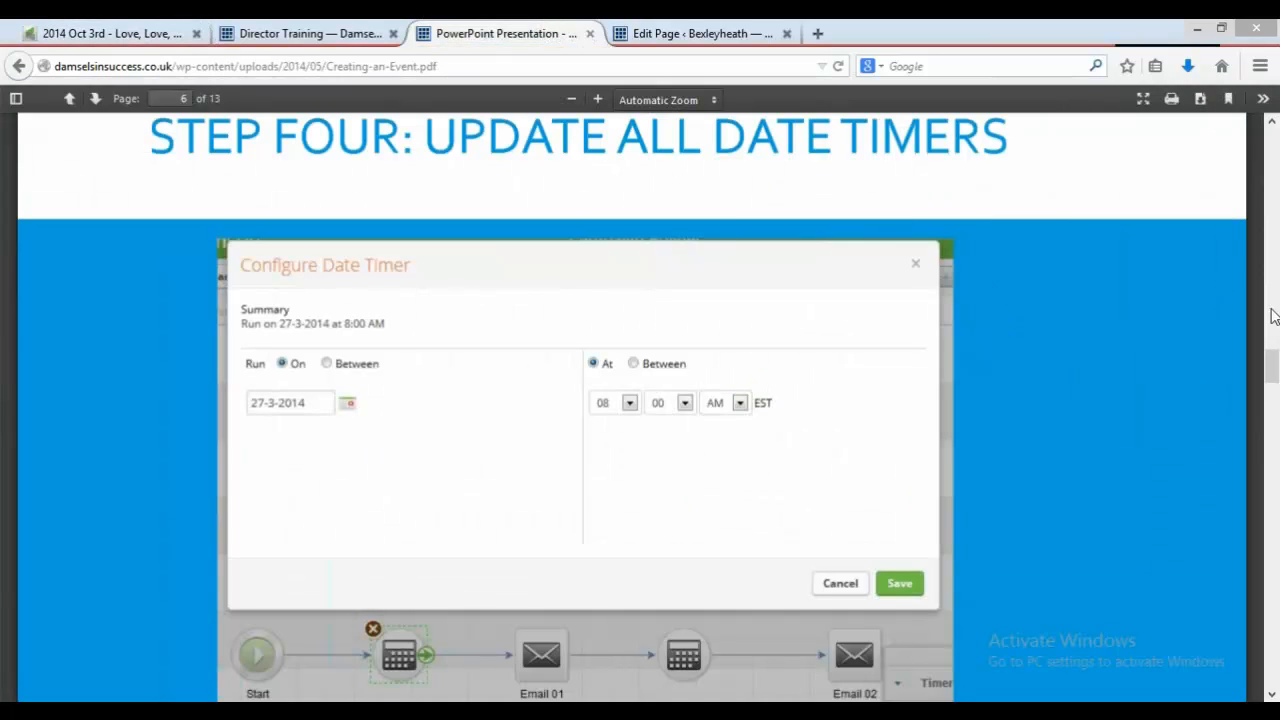
drag(1270, 383, 1272, 421)
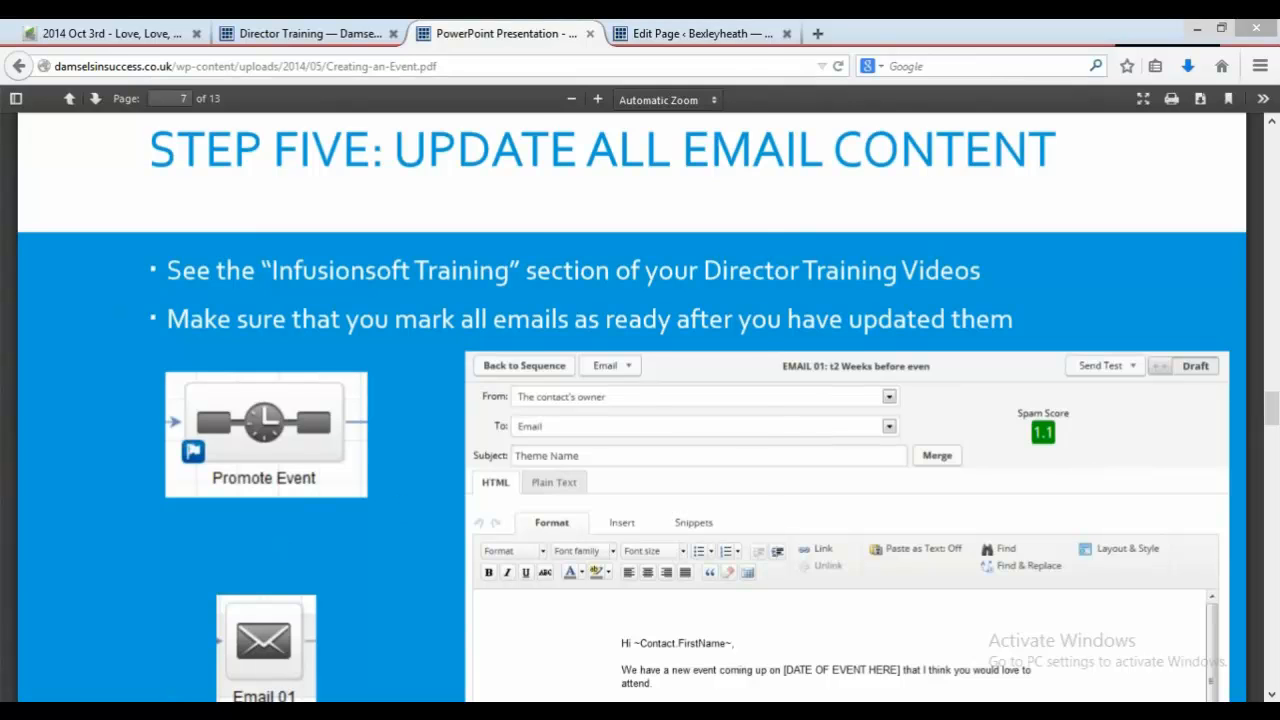
Step: Open the Marketing Pack for Sept 2014 document from the Dropbox Monthly events 2014 > 08 Health and Energy Good Vibrations folder
key(alt+Tab)
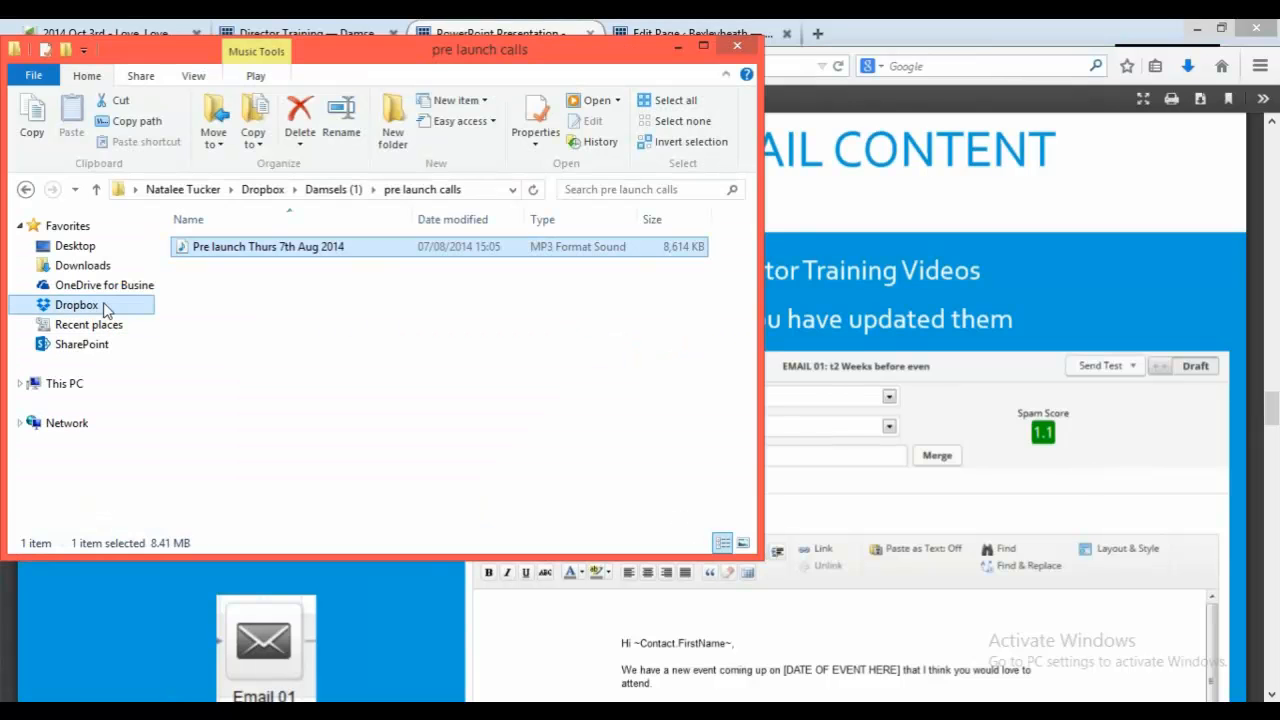
click(77, 305)
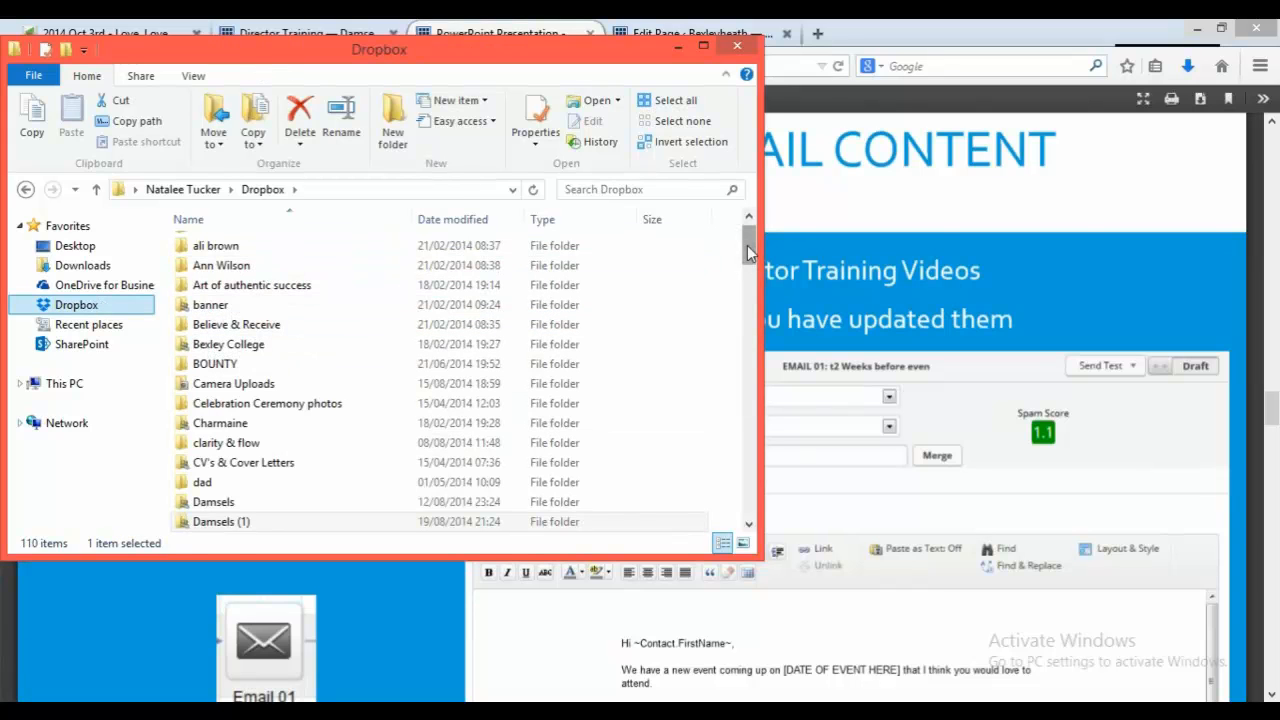
scroll(590, 258, down, 1)
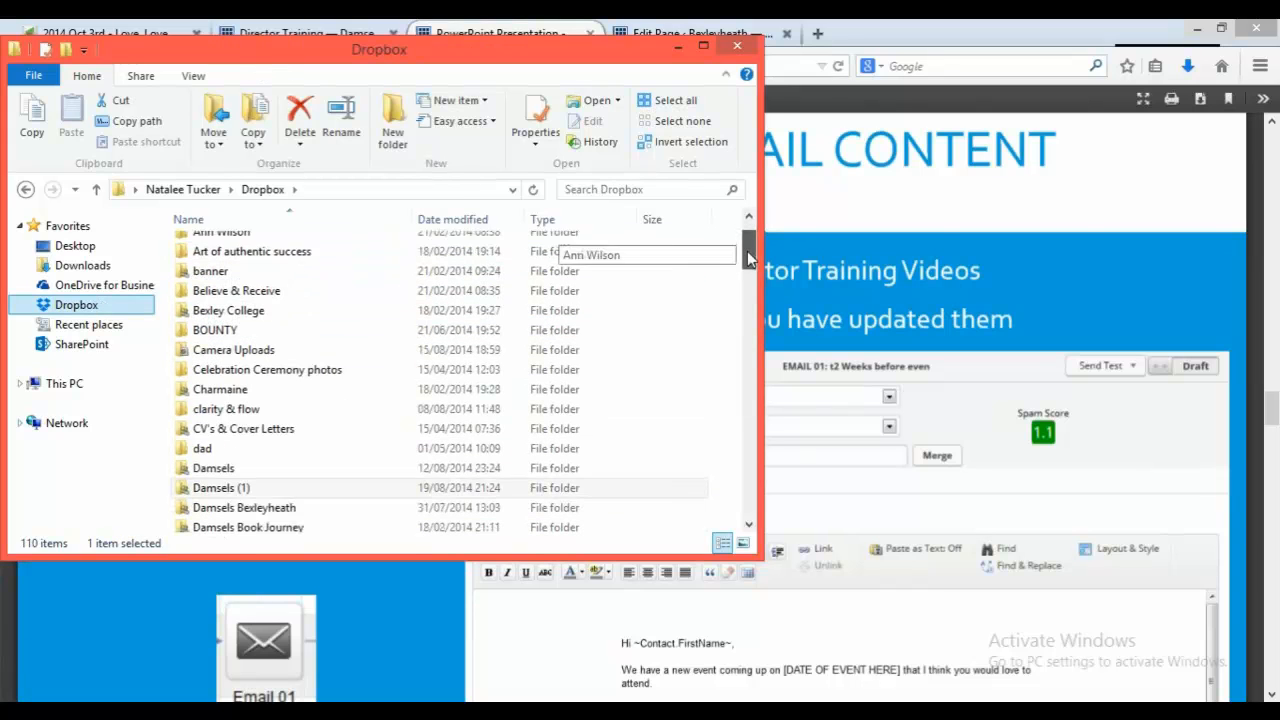
double_click(331, 480)
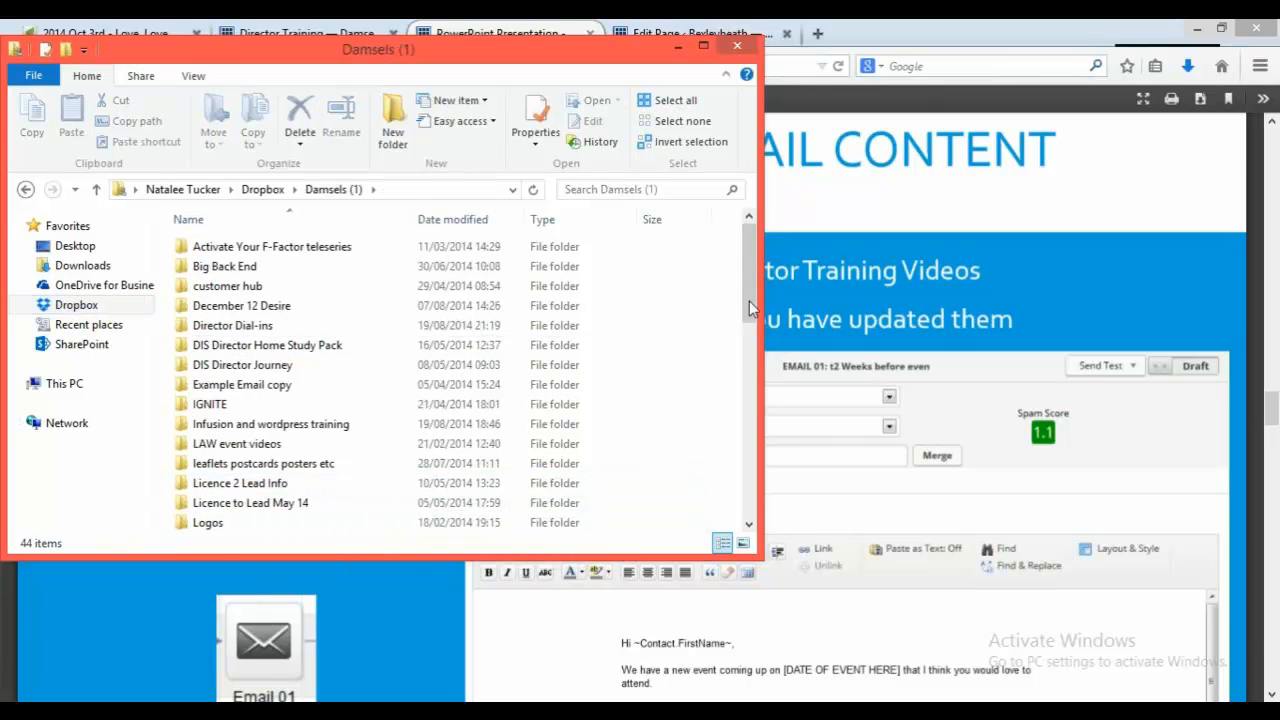
drag(752, 308, 750, 340)
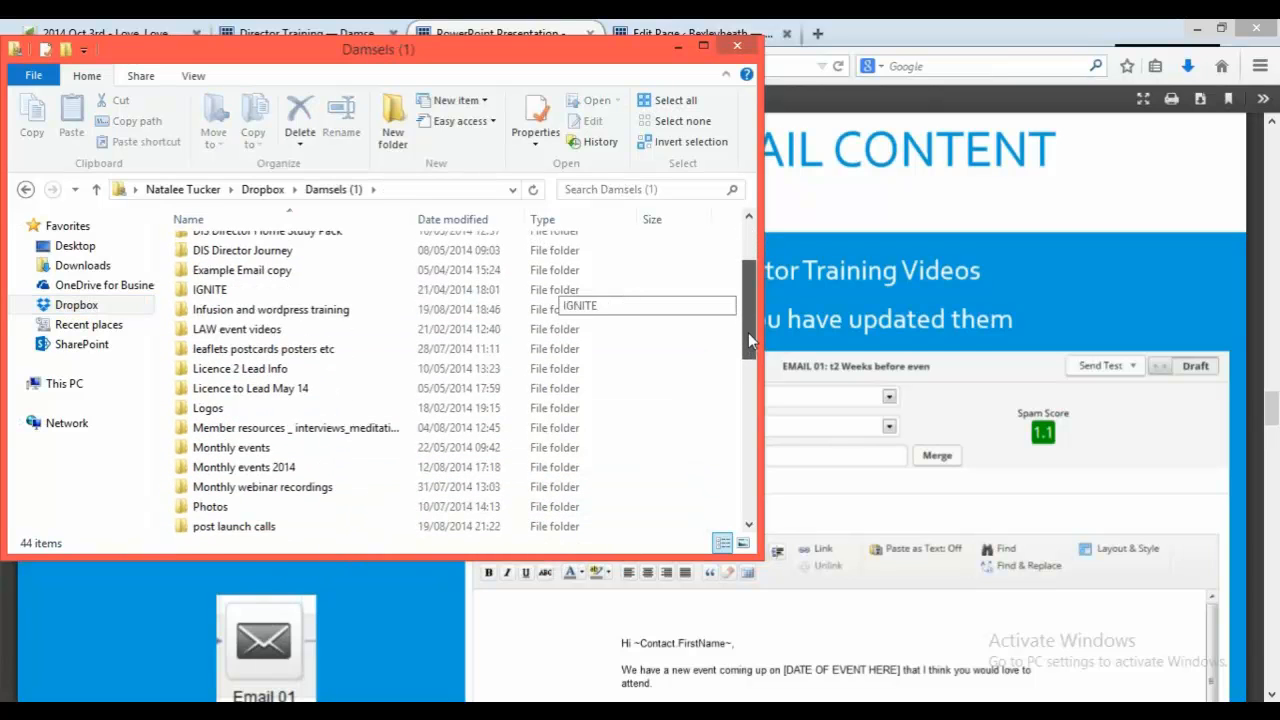
double_click(330, 469)
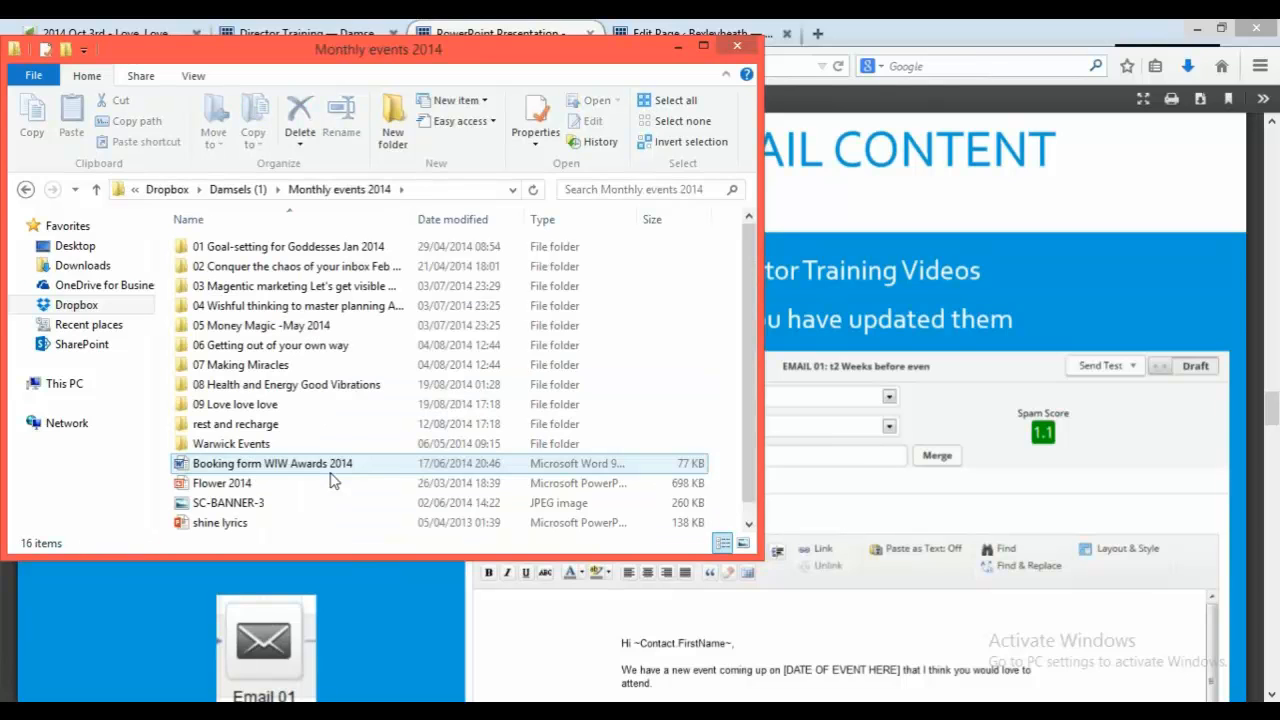
click(336, 386)
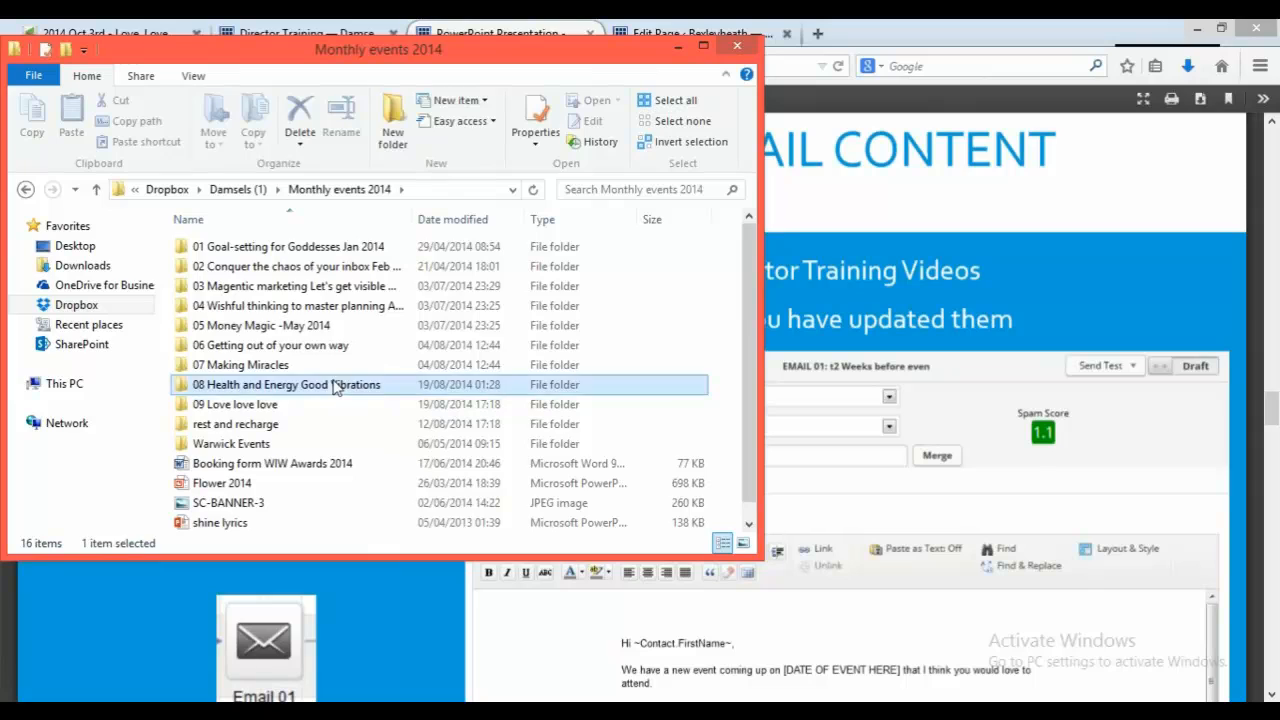
double_click(336, 386)
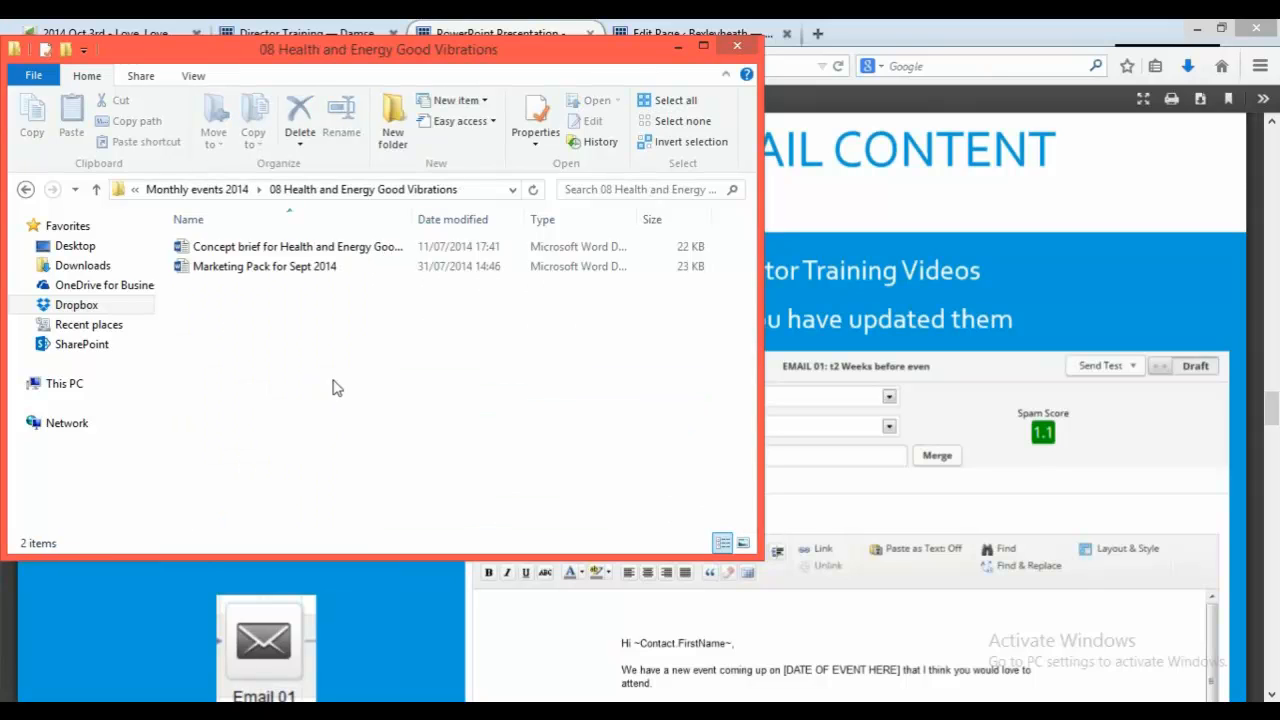
click(306, 284)
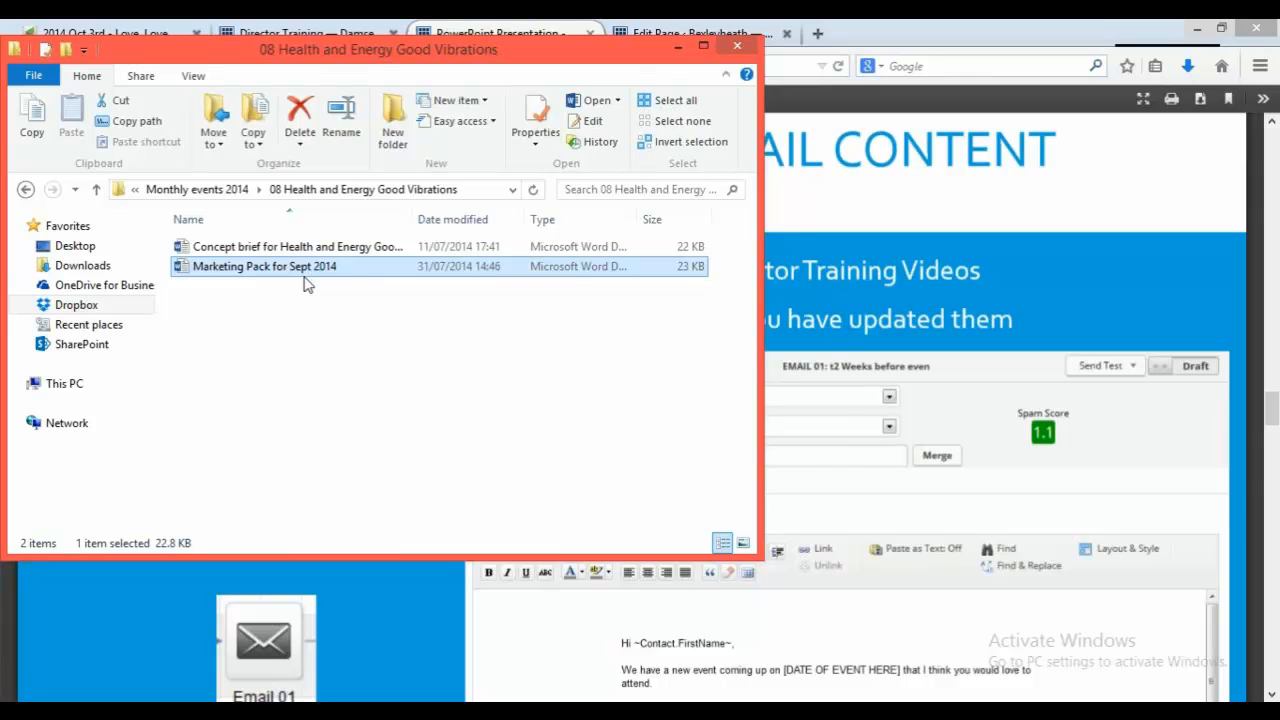
double_click(306, 284)
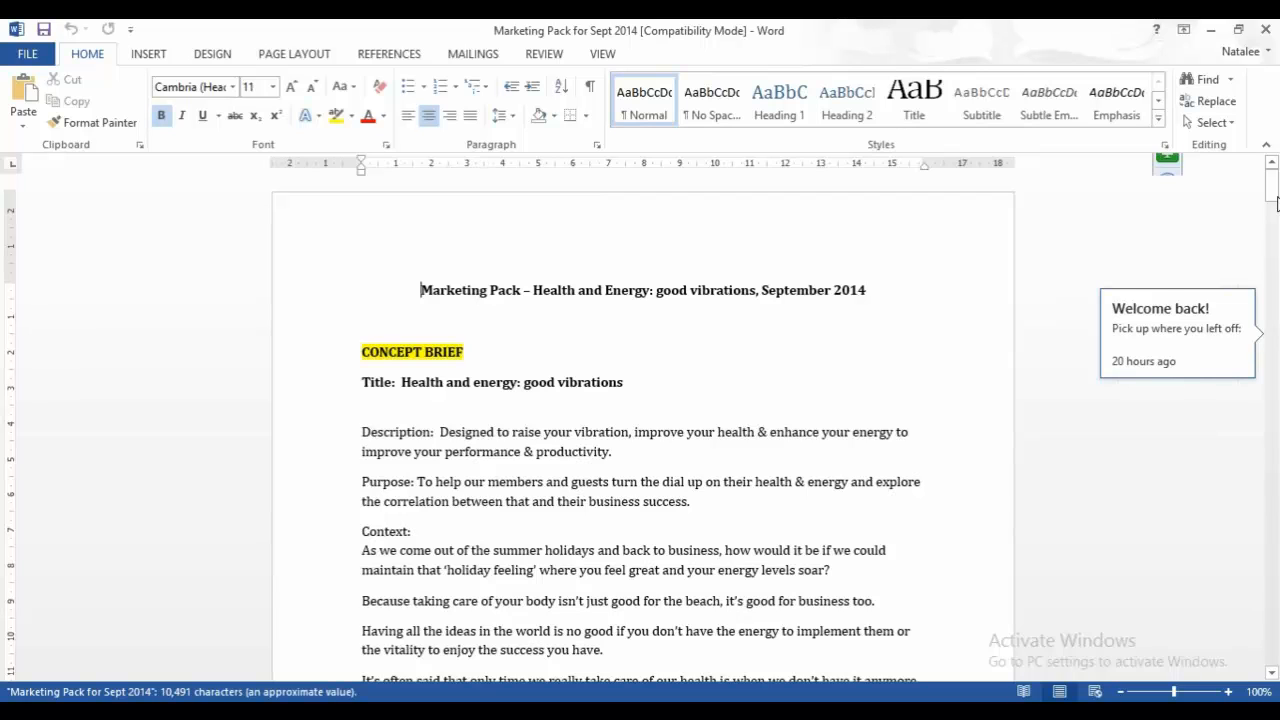
Step: Copy the email text from 'Lets turn up the dial on your health and energy' through 'YOUR SIGNATURE' in the document
drag(1272, 313, 1274, 382)
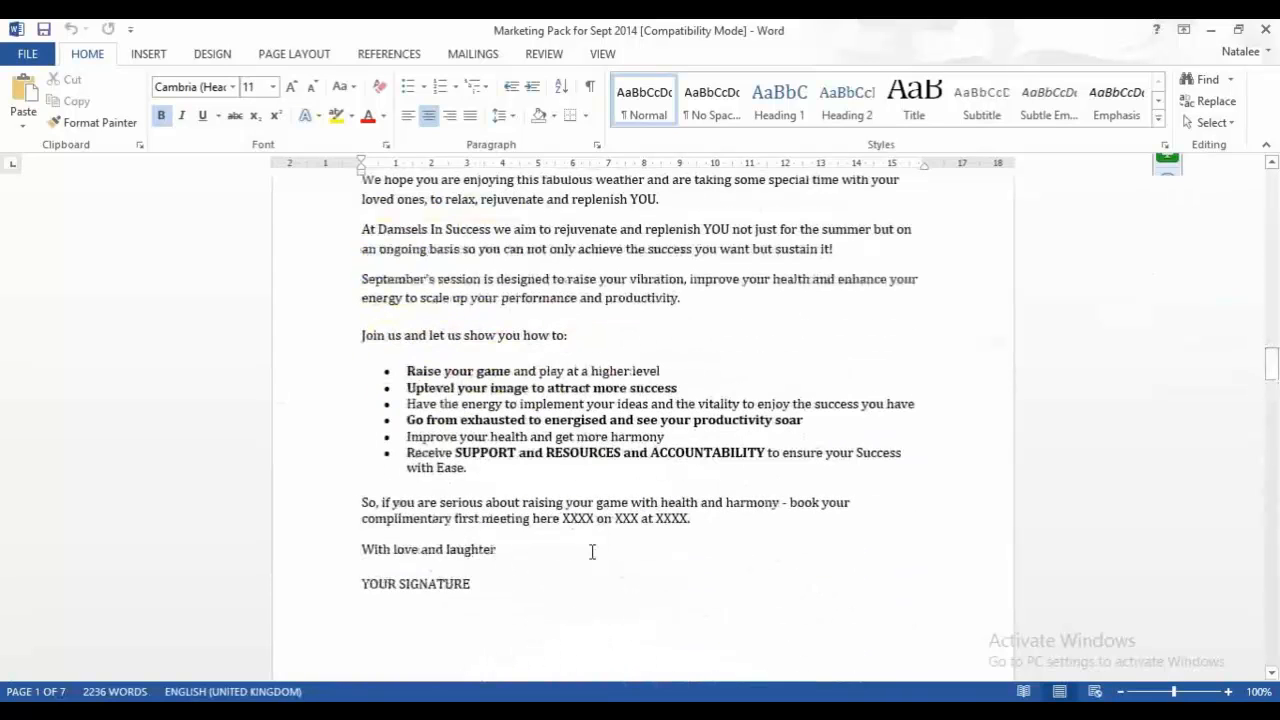
click(483, 590)
mouse_move(395, 411)
mouse_down()
mouse_move(365, 170)
mouse_move(359, 214)
mouse_up()
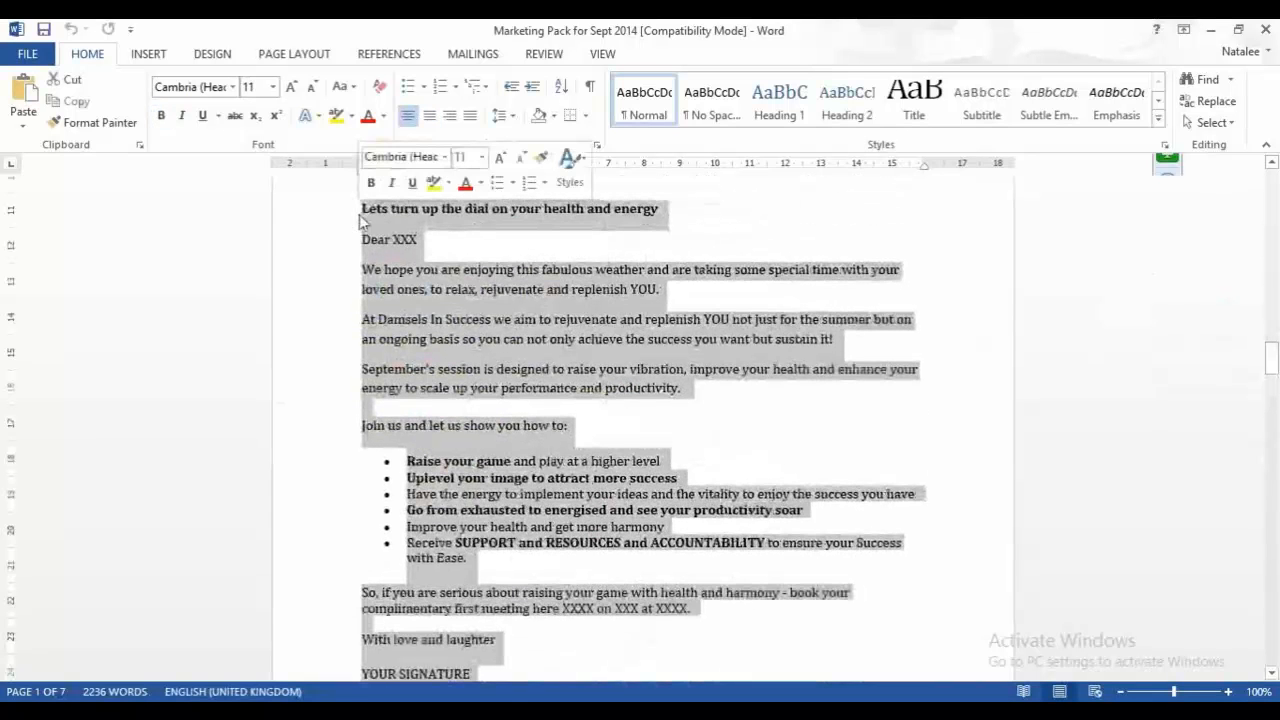
scroll(405, 230, down, 1)
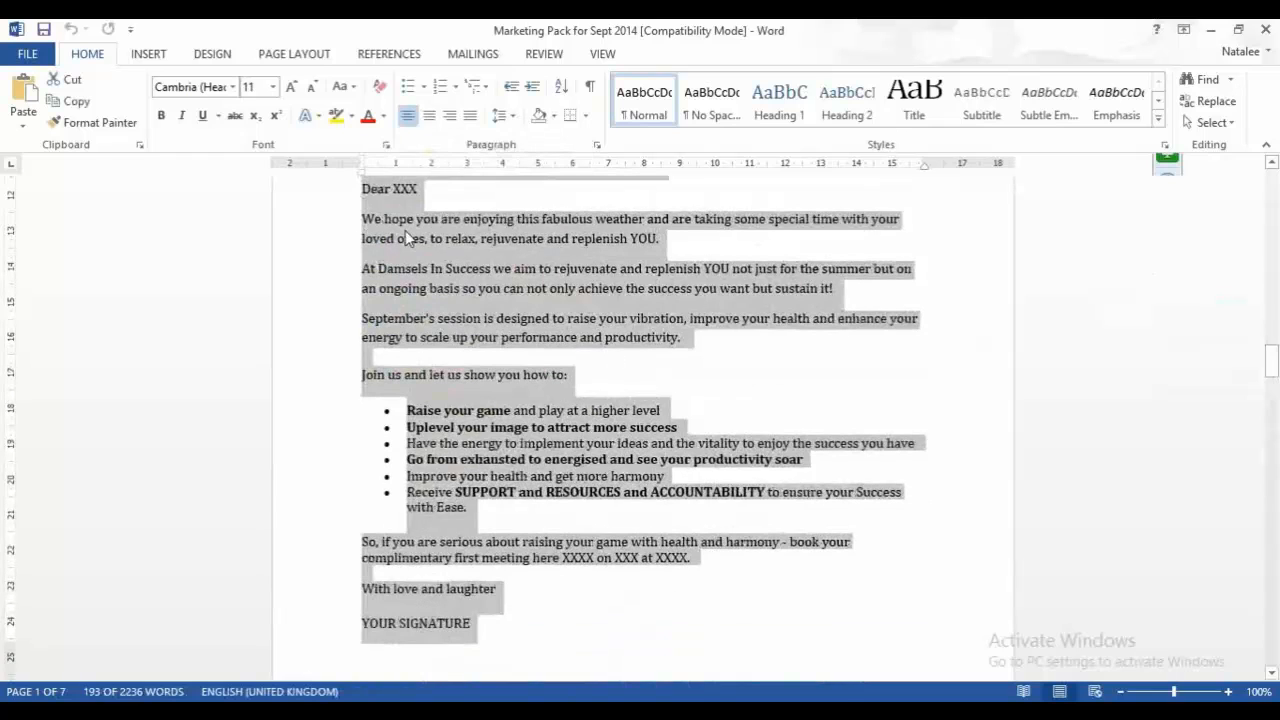
right_click(405, 230)
click(445, 263)
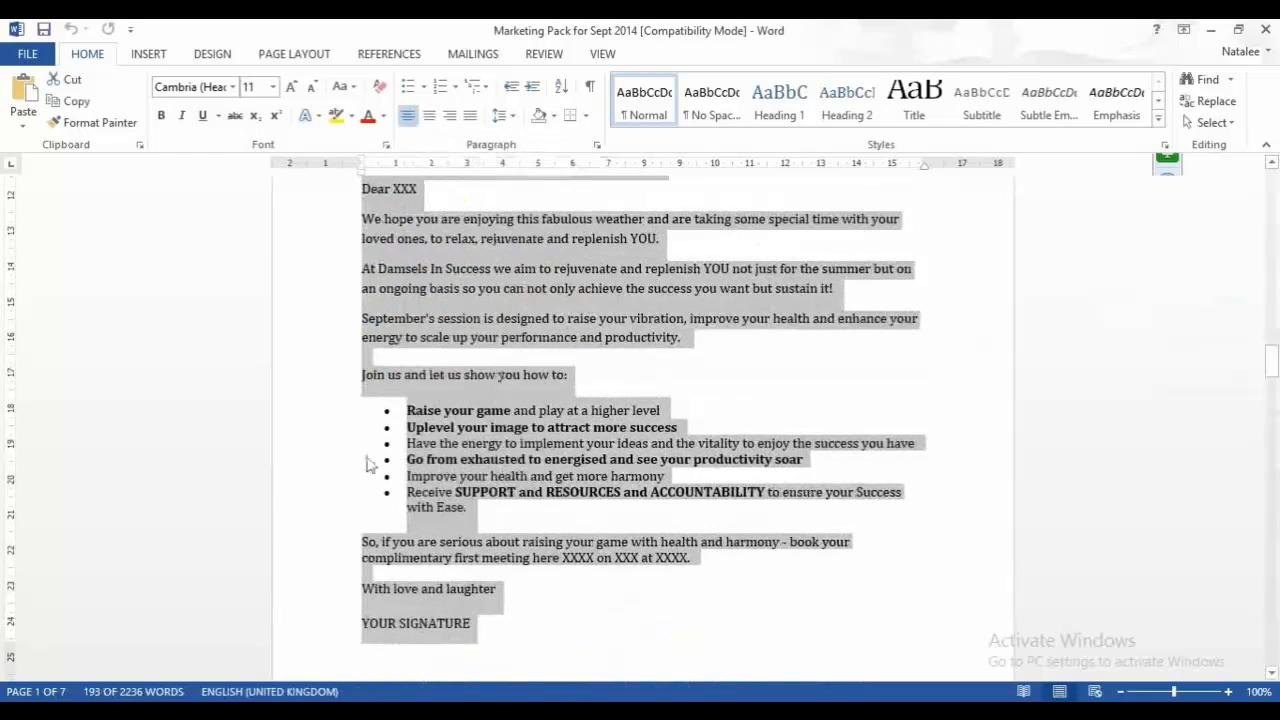
click(350, 714)
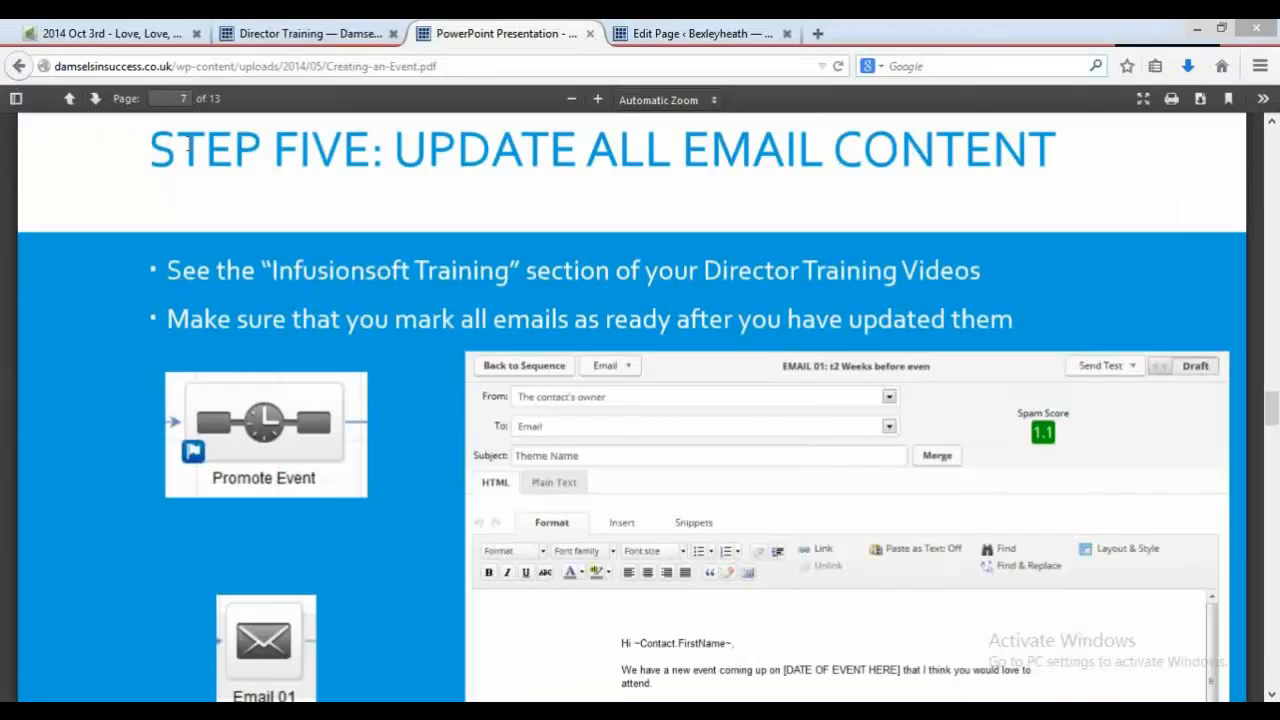
Step: Open EMAIL 01 in the Event Promotion sequence of the campaign
click(110, 33)
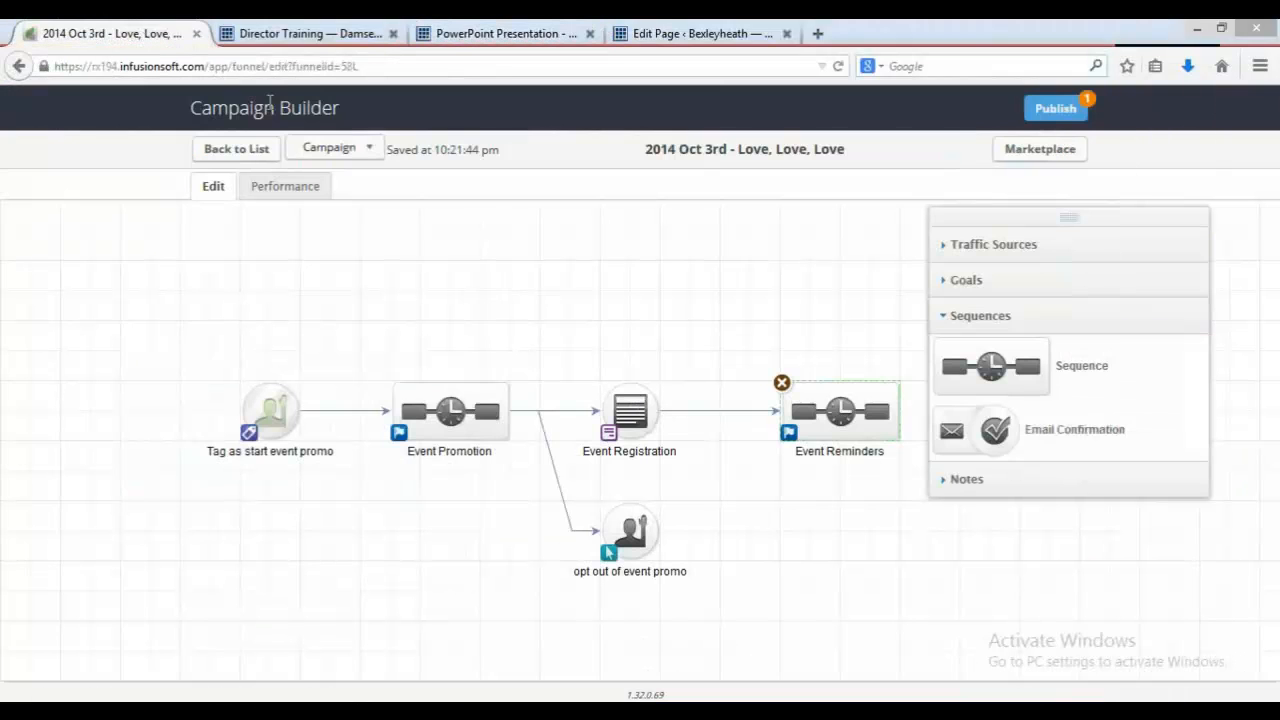
click(516, 35)
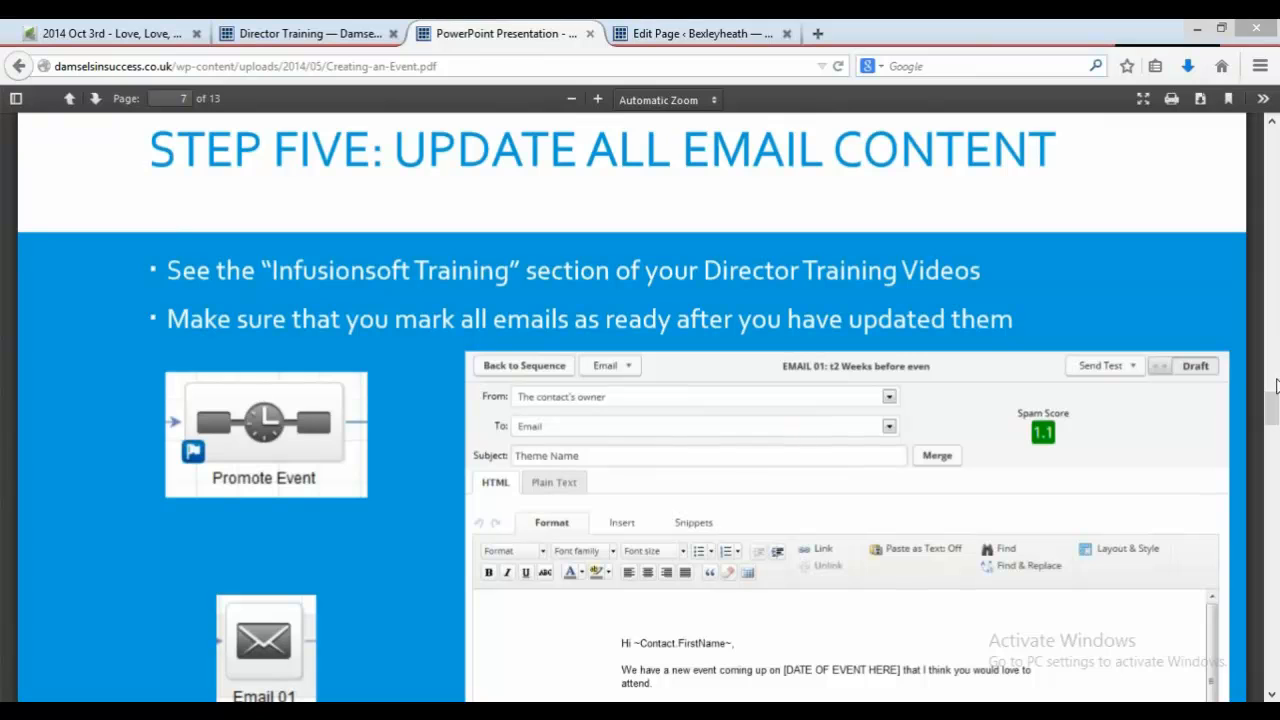
drag(1274, 403, 1275, 400)
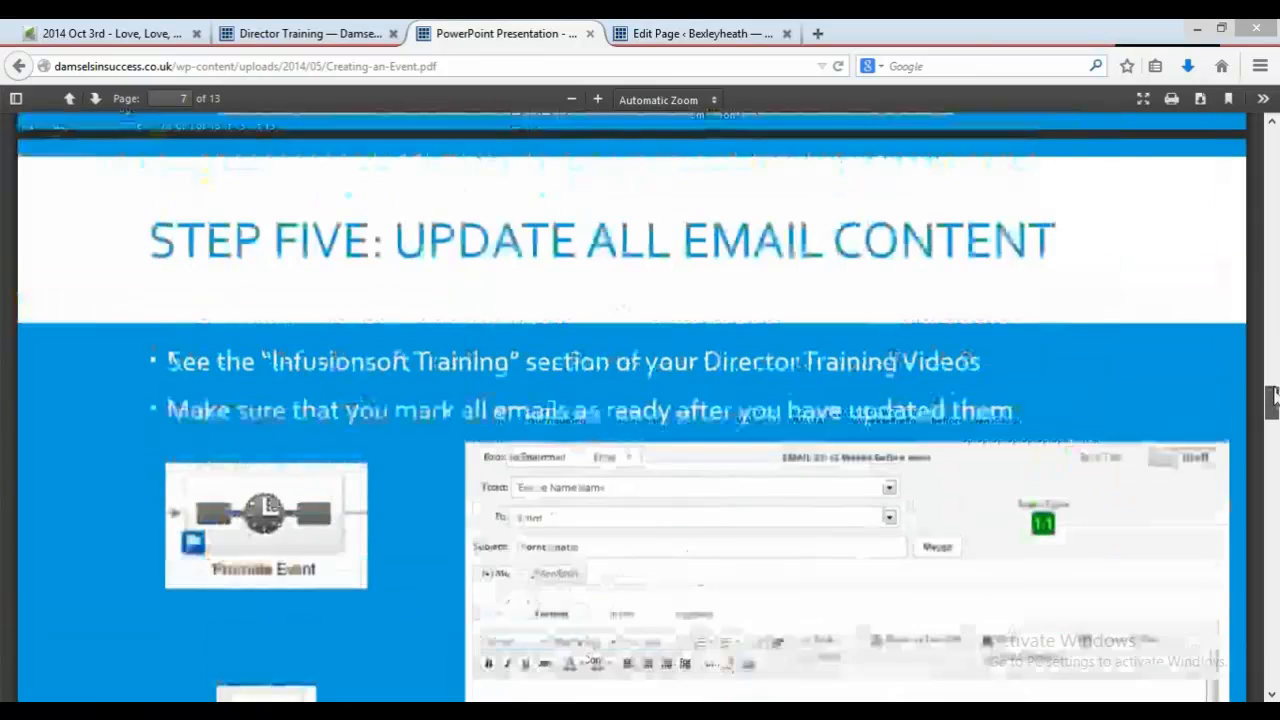
click(92, 34)
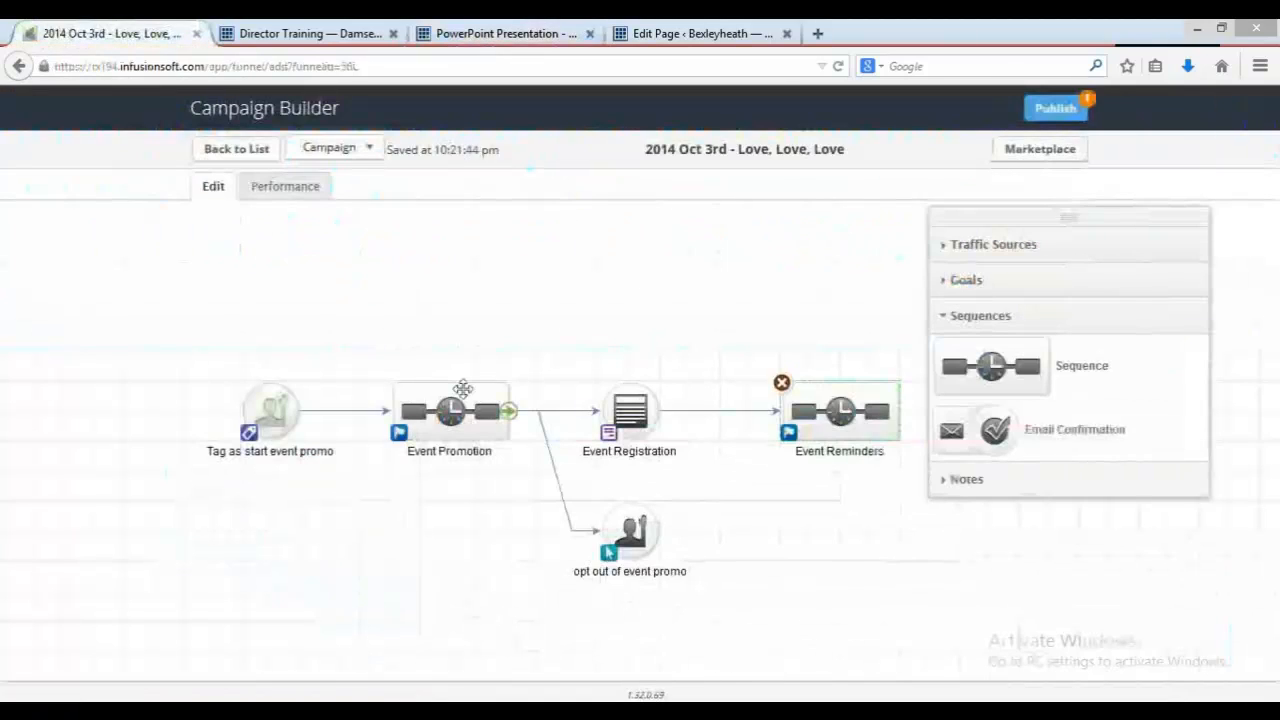
double_click(462, 389)
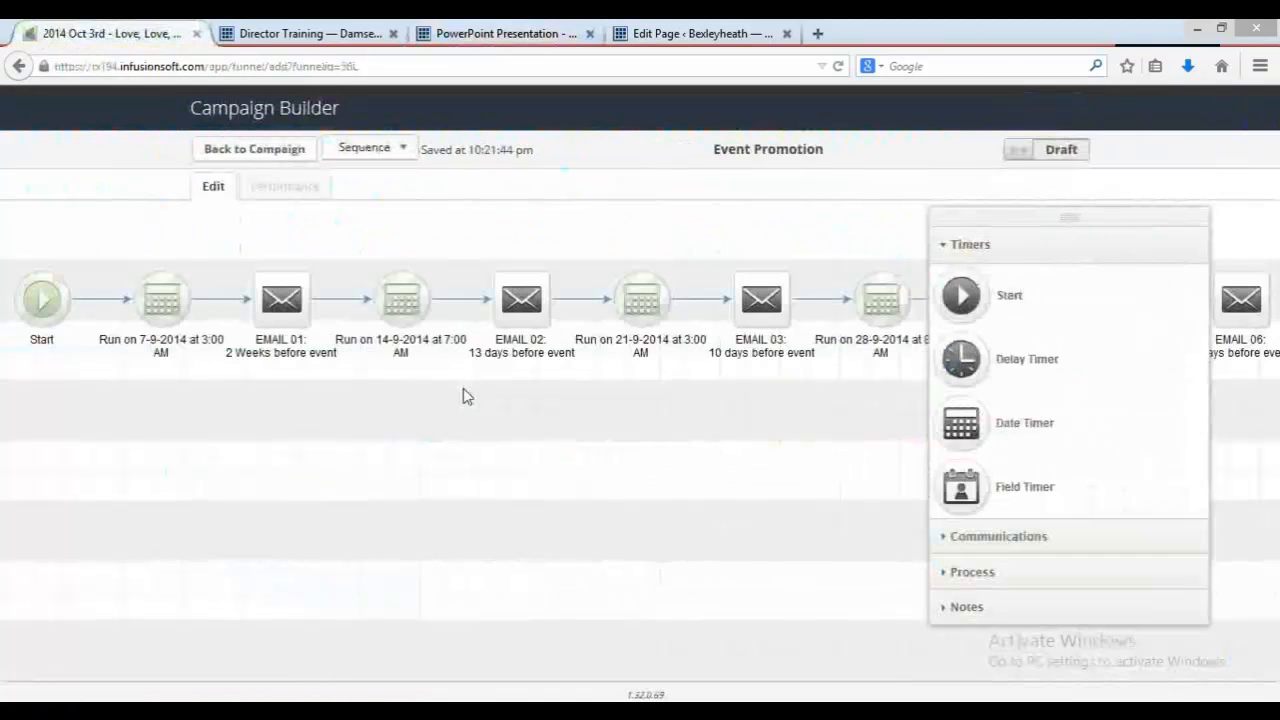
double_click(284, 296)
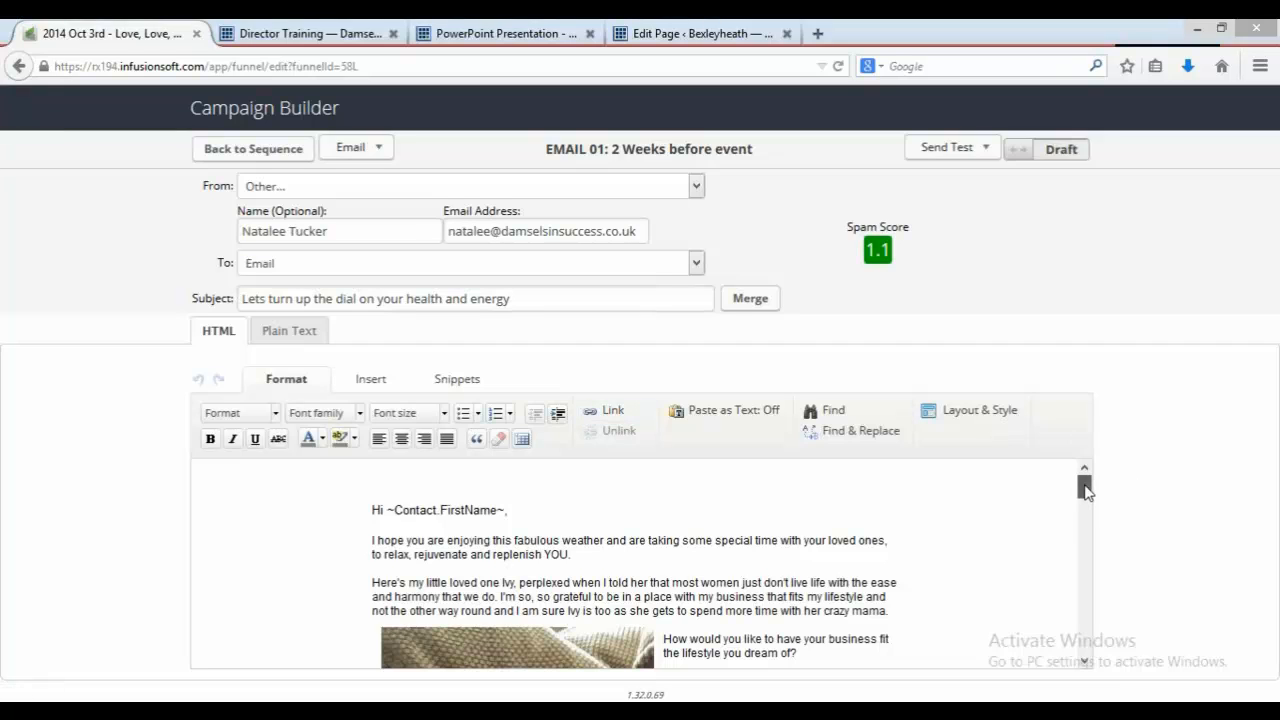
Step: Replace the old body text of EMAIL 01 with the copied marketing copy
click(373, 541)
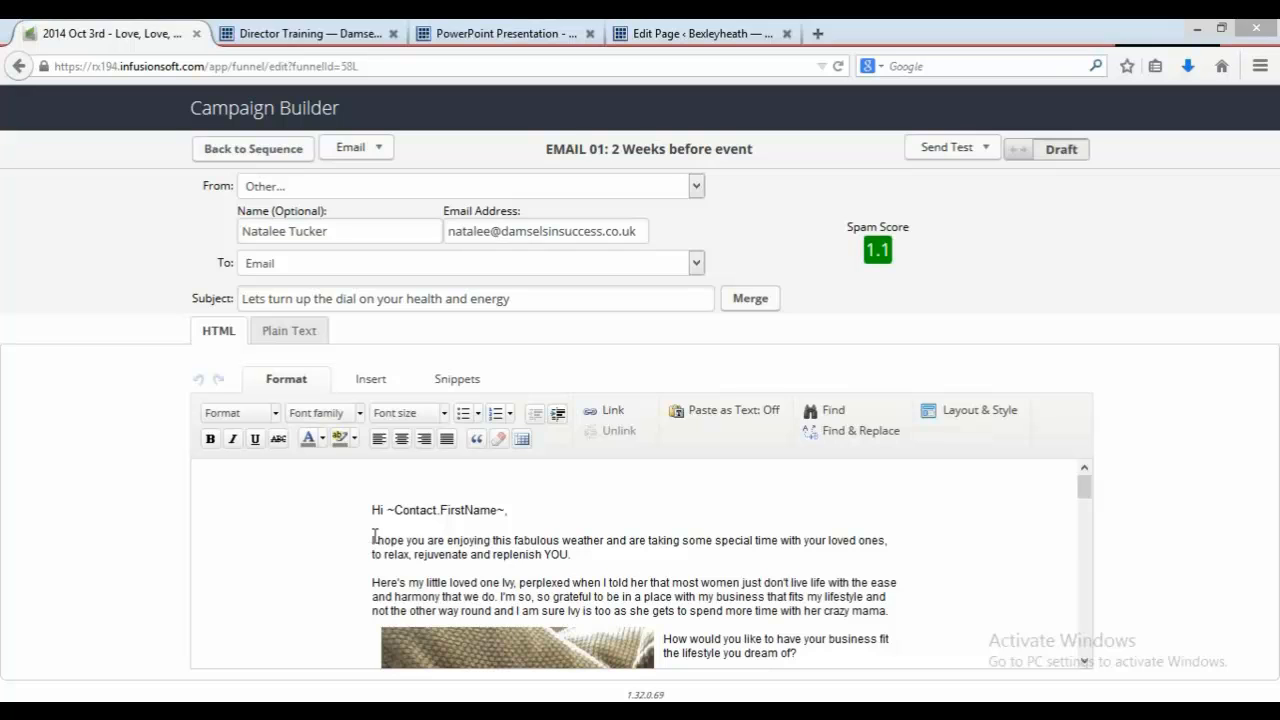
drag(373, 540, 729, 548)
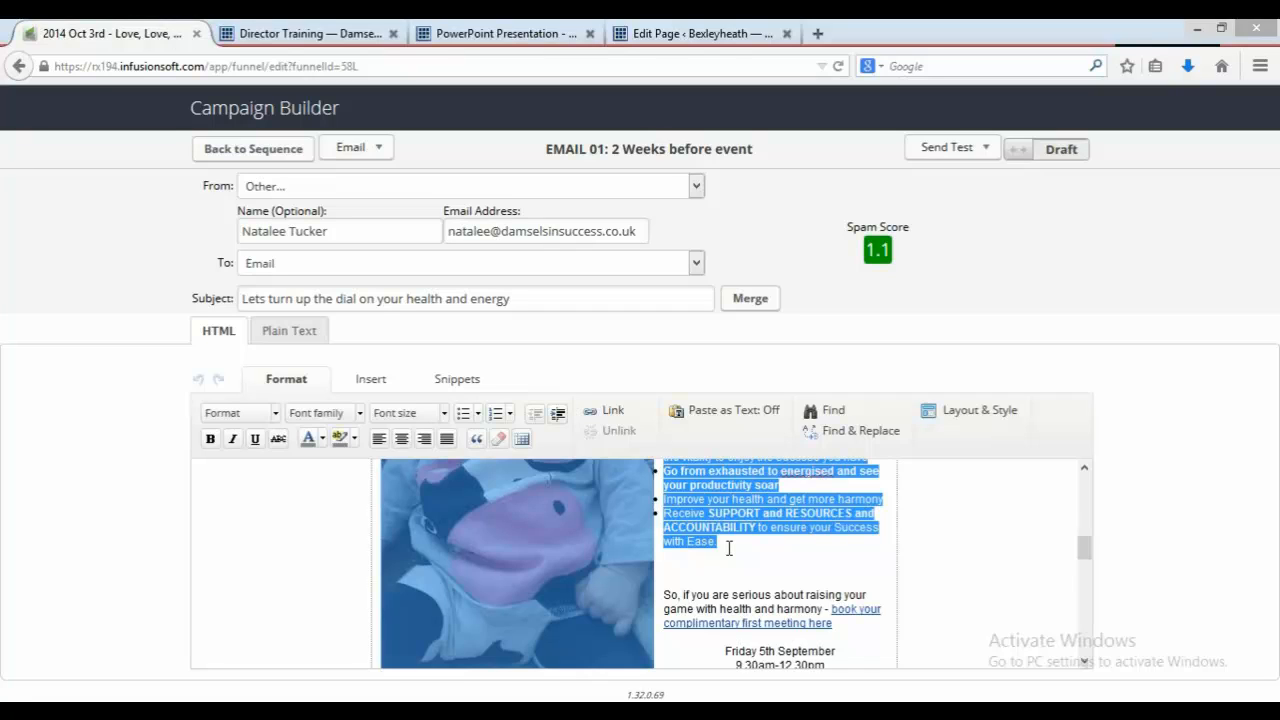
key(Delete)
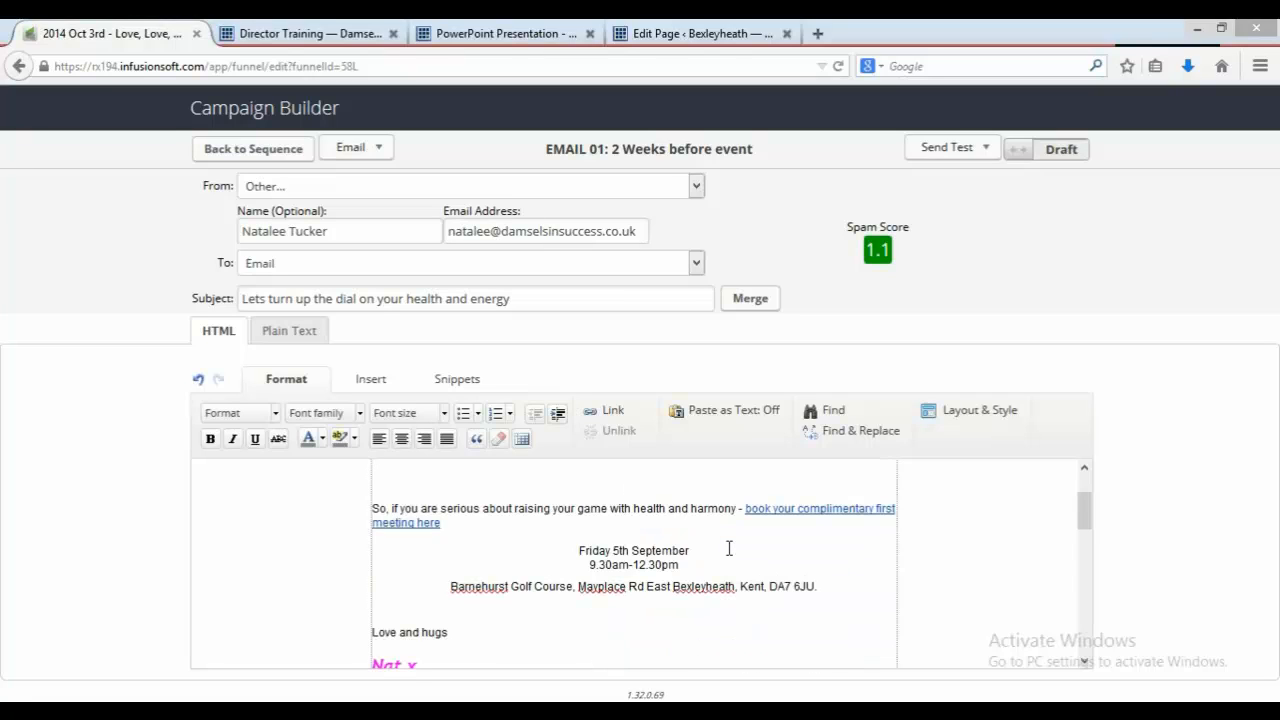
key(ctrl+v)
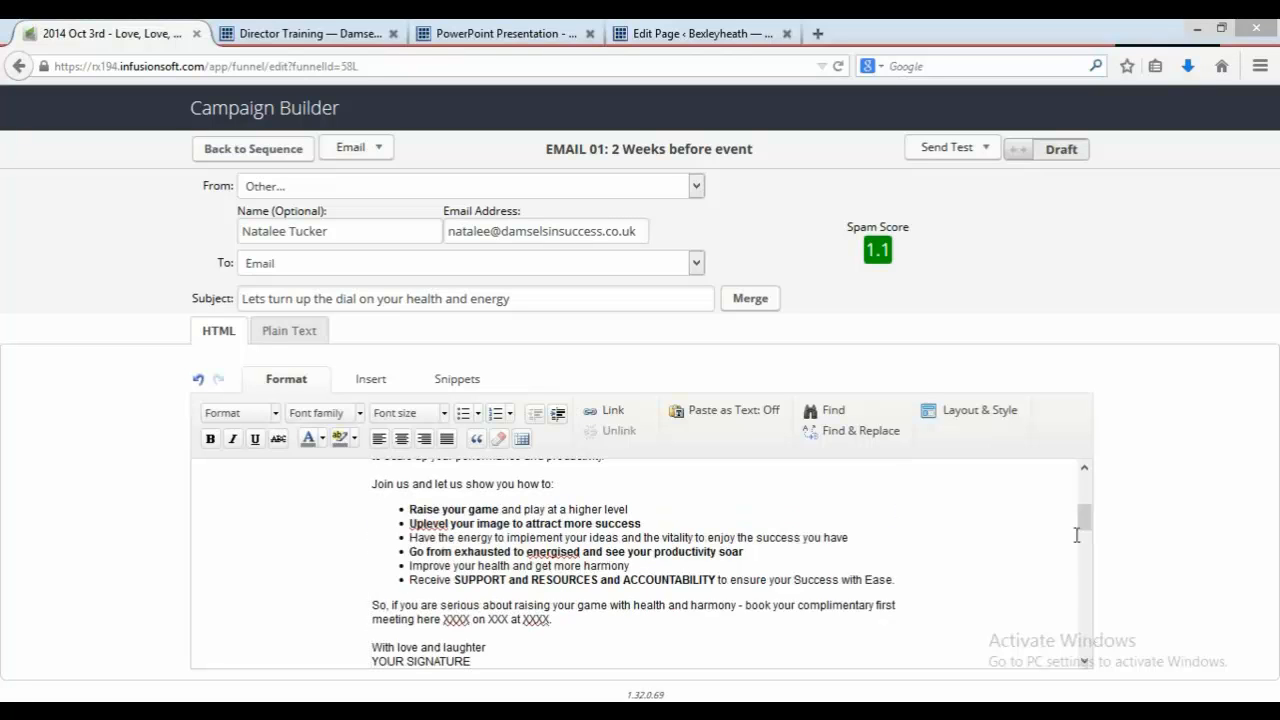
Step: Move the body heading 'Lets turn up the dial on your health and energy' into the Subject field
drag(1084, 520, 1086, 487)
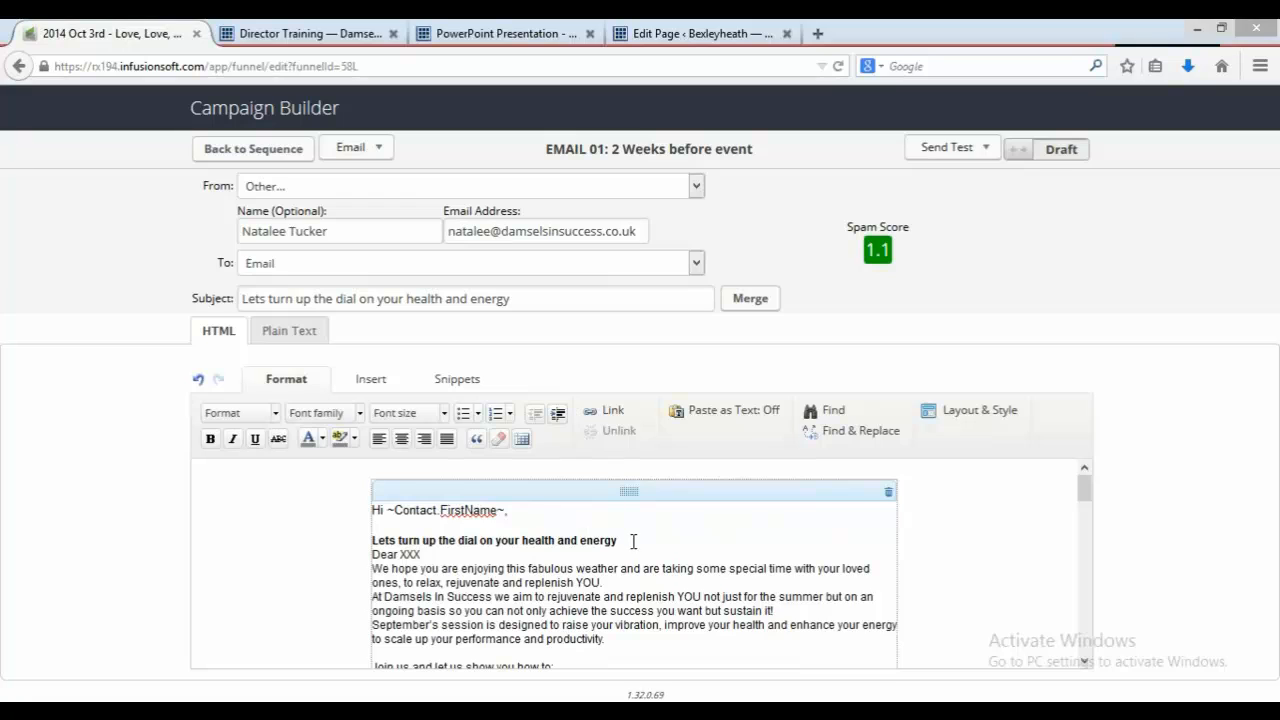
mouse_move(468, 470)
mouse_down()
mouse_move(366, 512)
mouse_move(369, 554)
mouse_move(369, 543)
mouse_up()
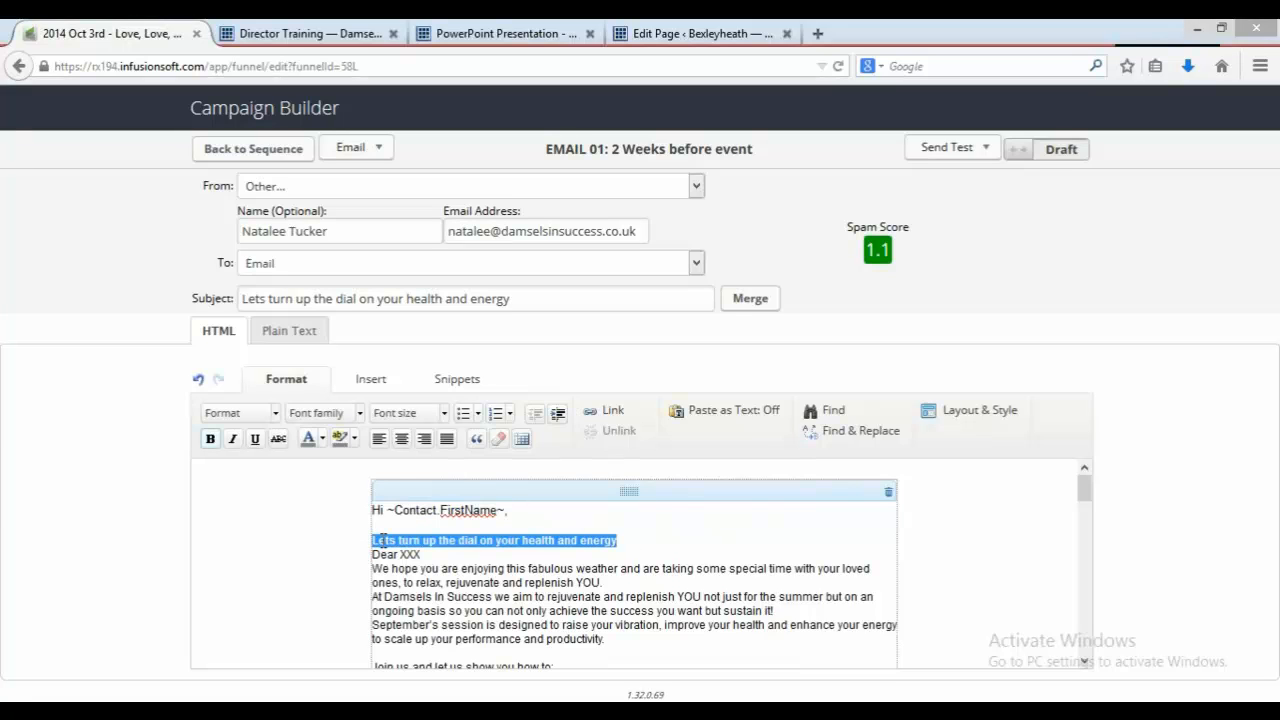
right_click(383, 540)
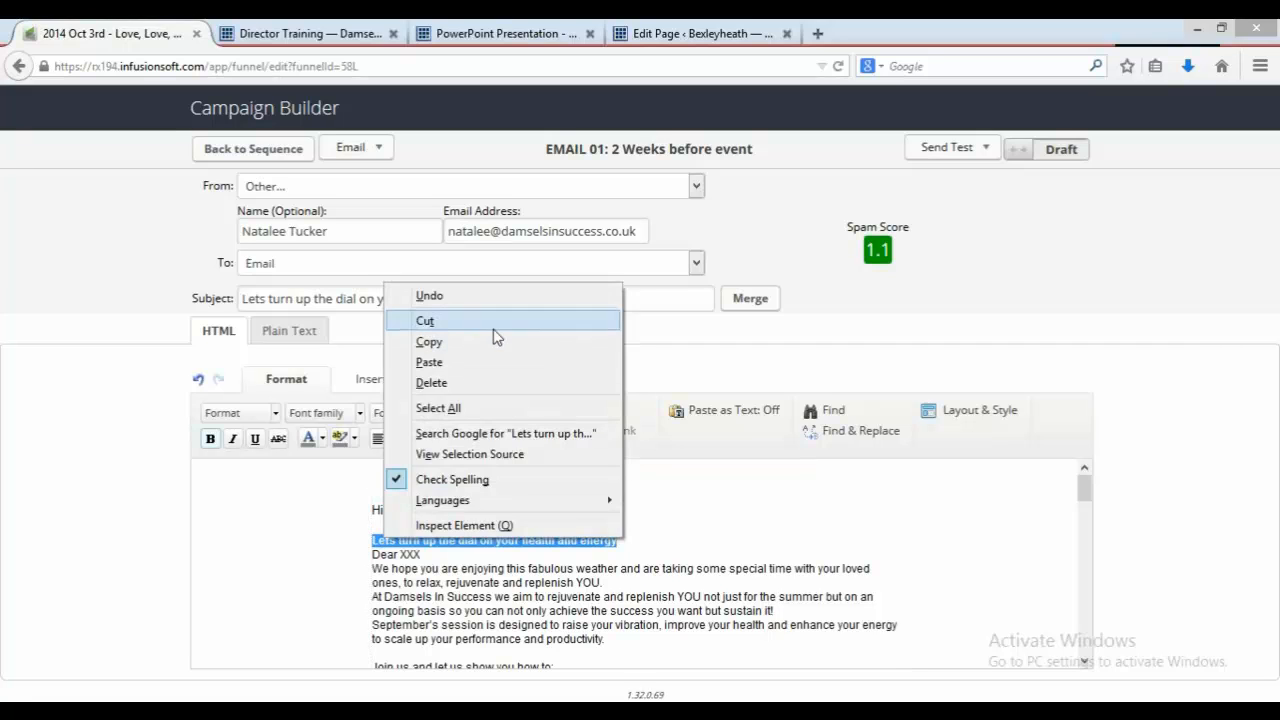
click(493, 330)
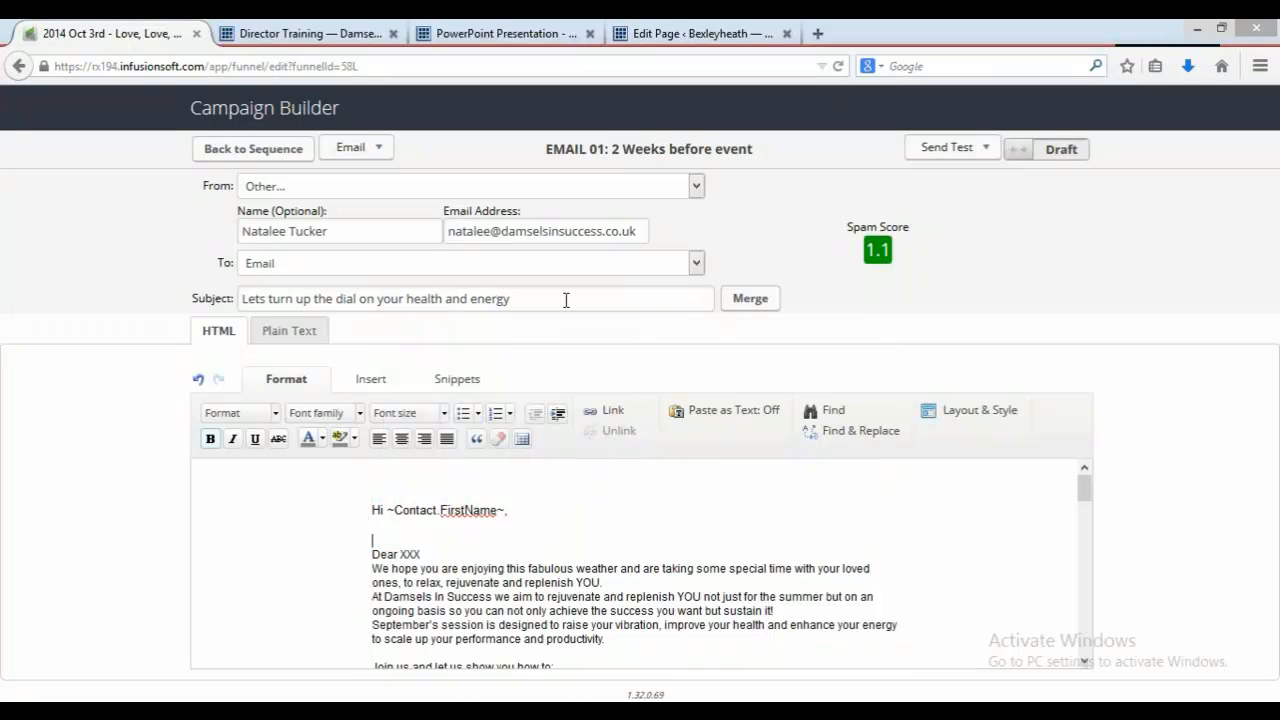
drag(510, 298, 224, 305)
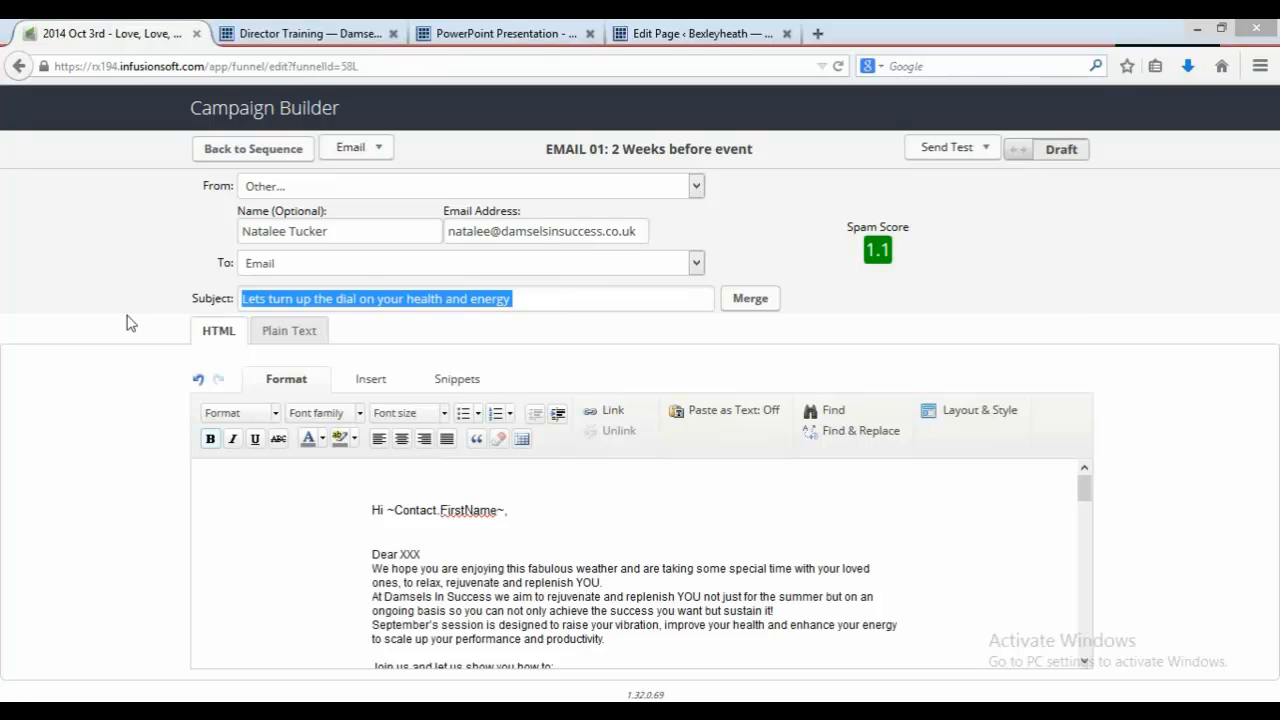
key(BackSpace)
key(ctrl+v)
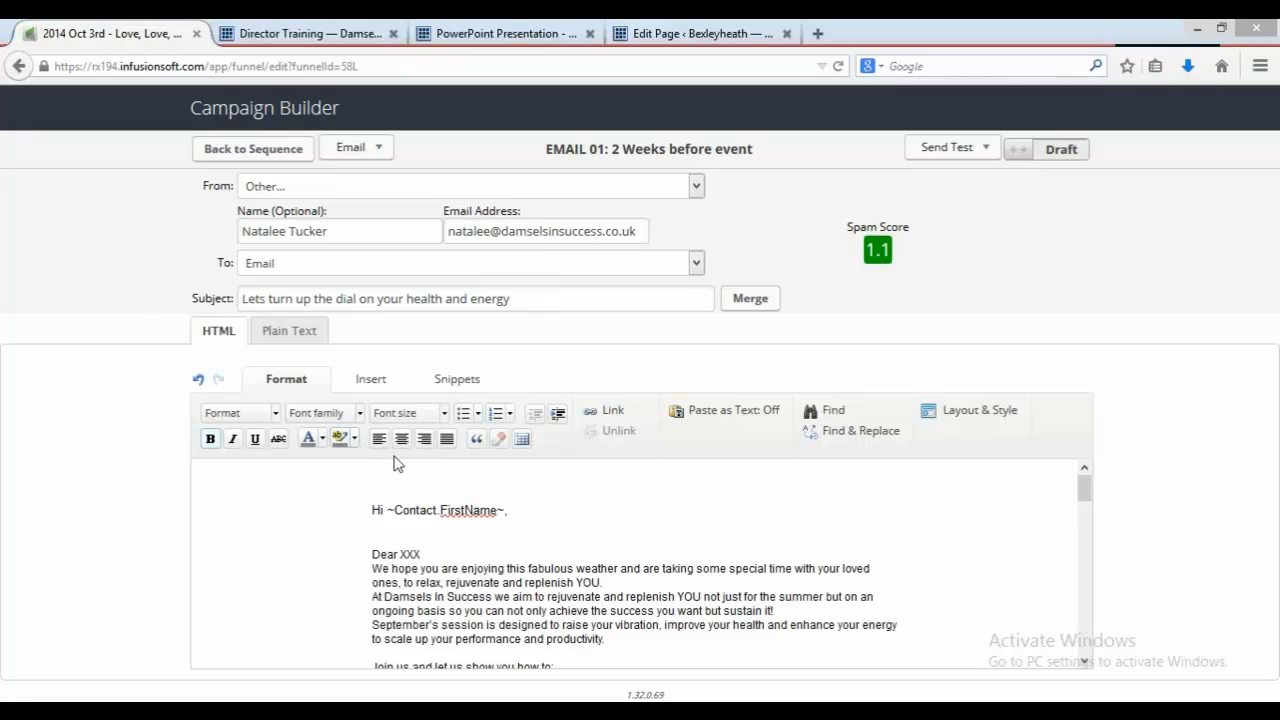
Step: Delete the 'Dear XXX' line from the email body
mouse_move(440, 532)
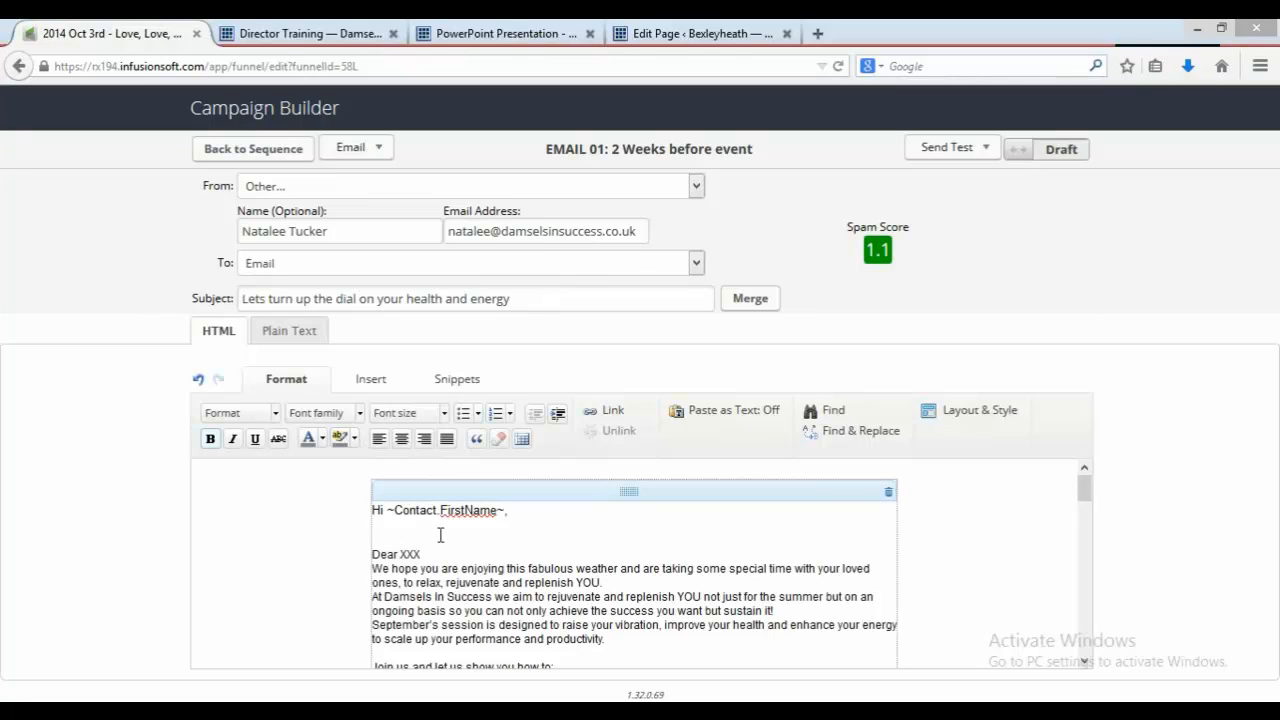
drag(399, 547, 445, 561)
key(BackSpace)
key(BackSpace)
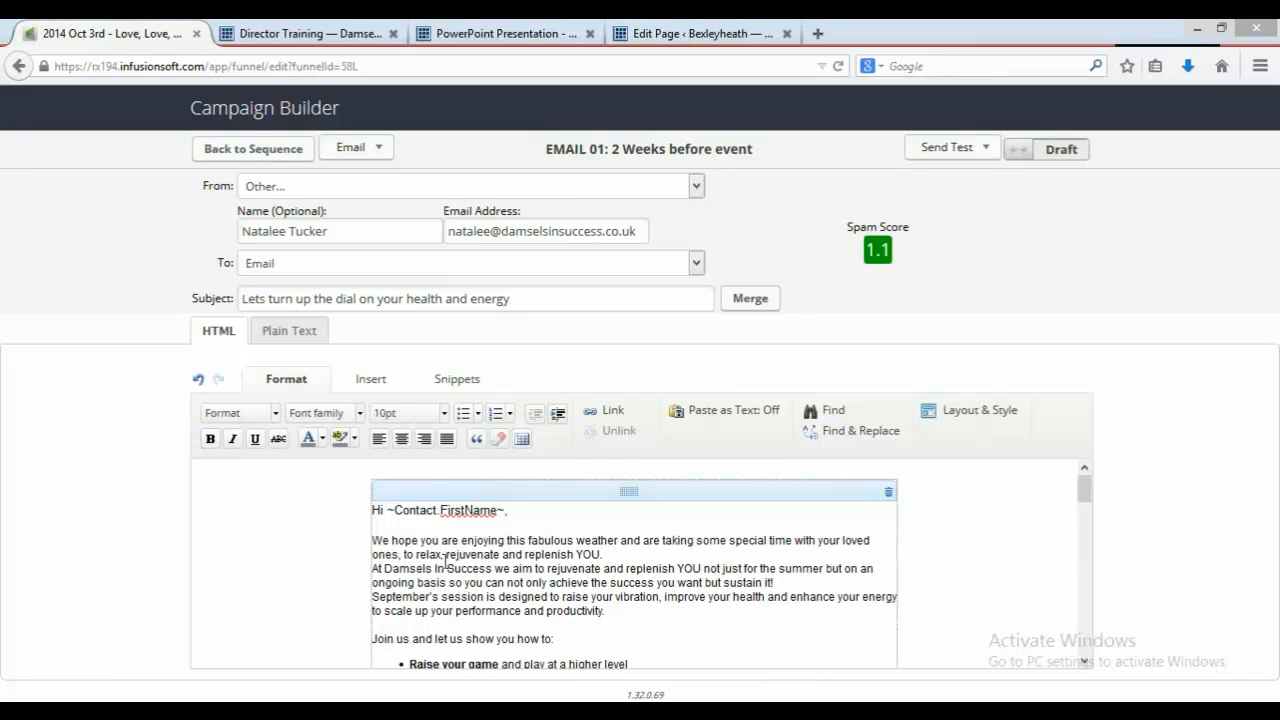
Step: Add blank lines between the opening paragraphs of the email body
key(Down)
key(Down)
key(End)
key(Return)
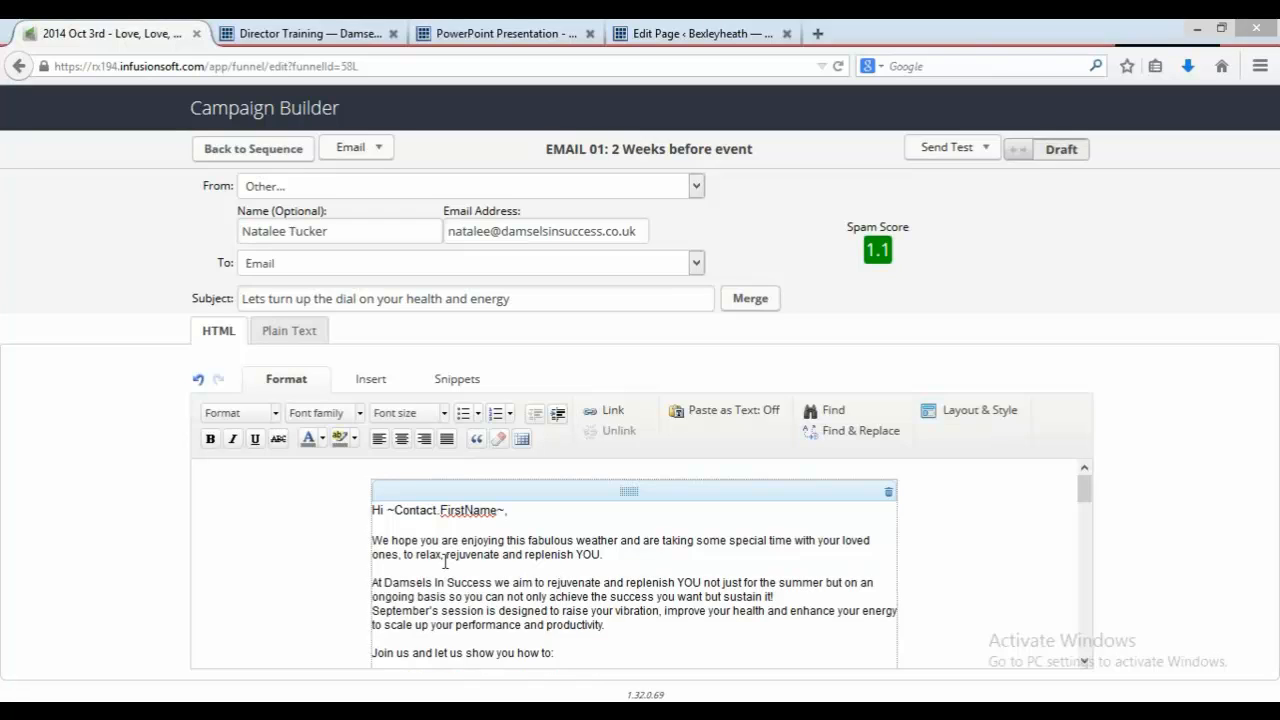
key(Return)
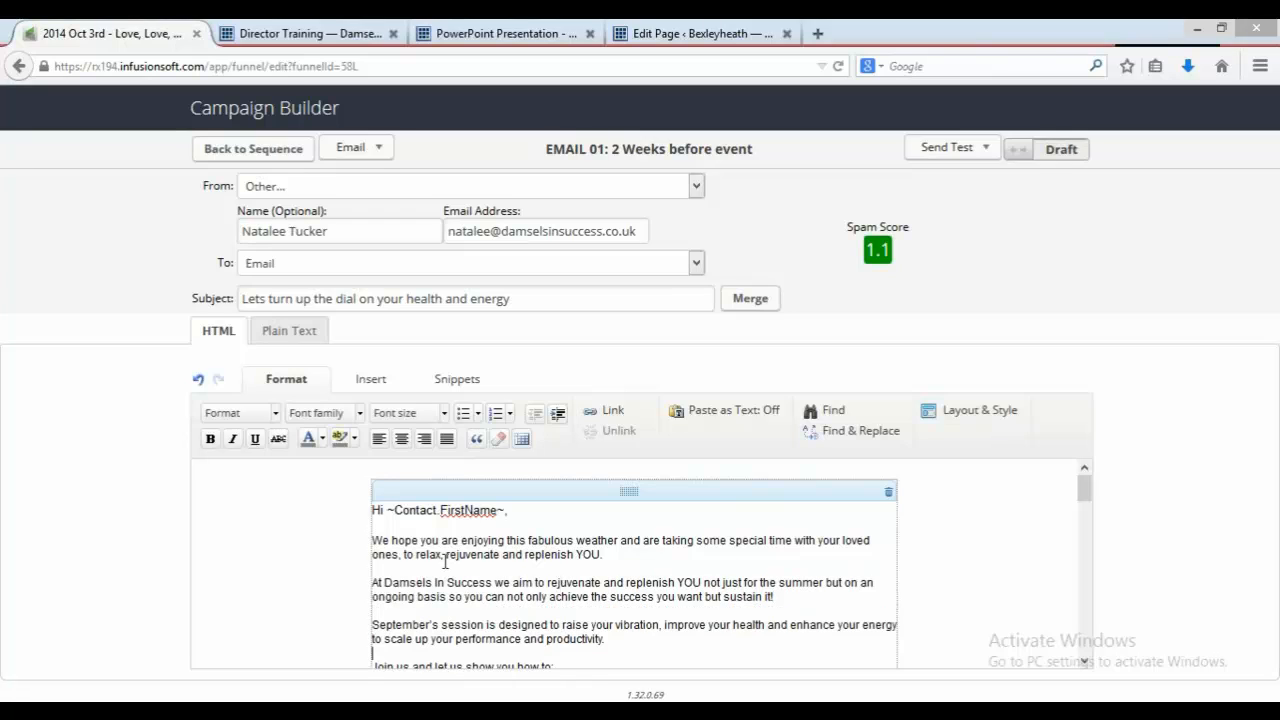
Step: Replace the meeting place placeholder with the Barnehurst Golf Course venue address in Bexleyheath, Kent
key(Down)
key(Down)
key(Down)
key(Down)
key(Down)
key(Down)
key(Down)
key(Down)
key(Down)
key(Down)
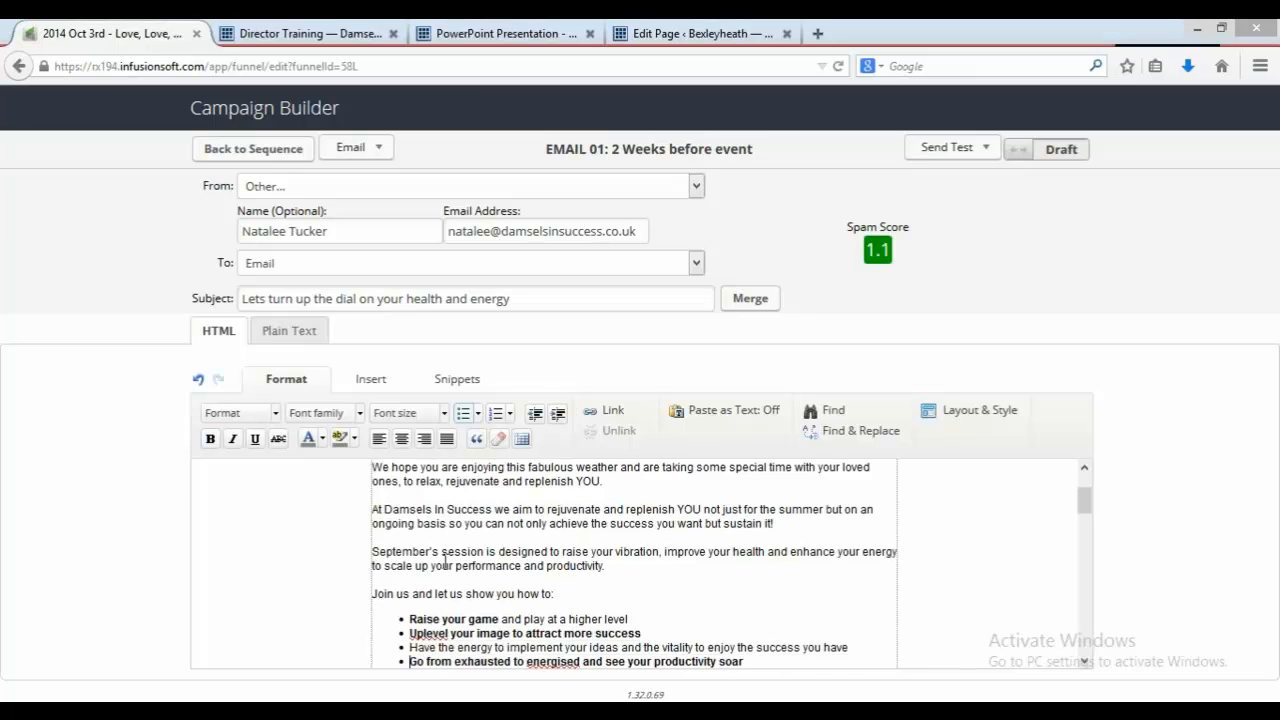
key(Down)
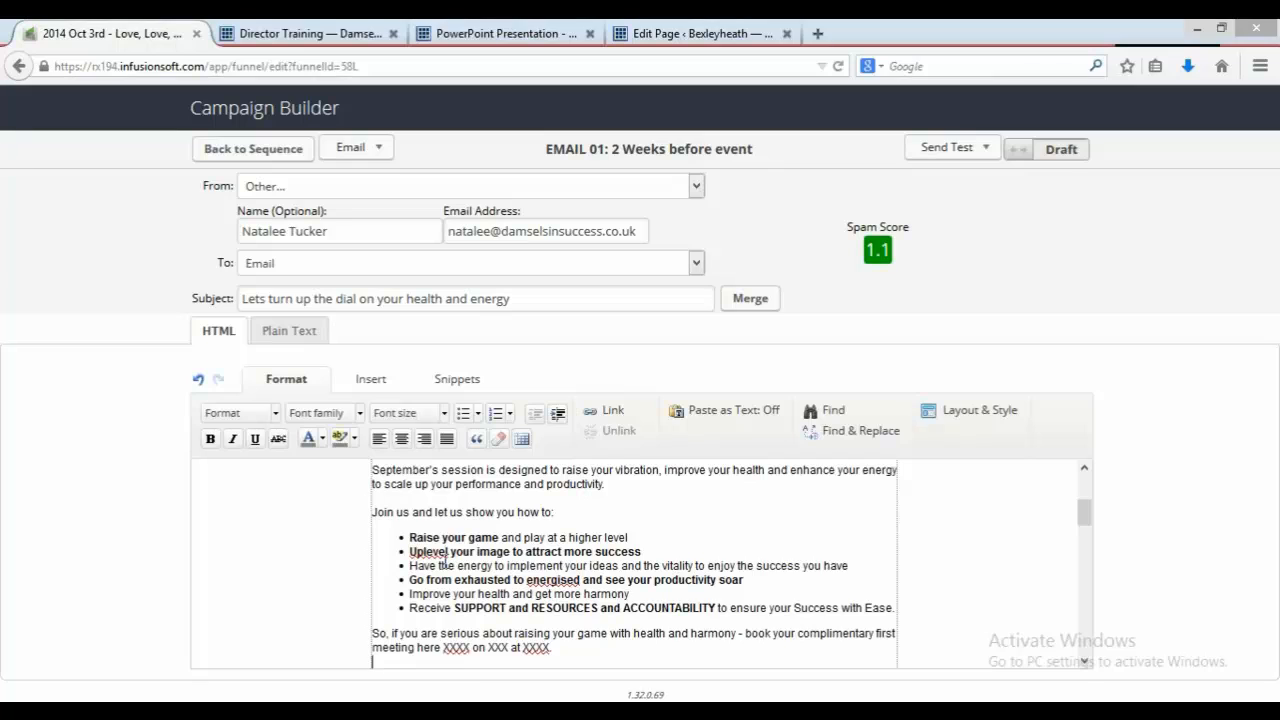
key(Down)
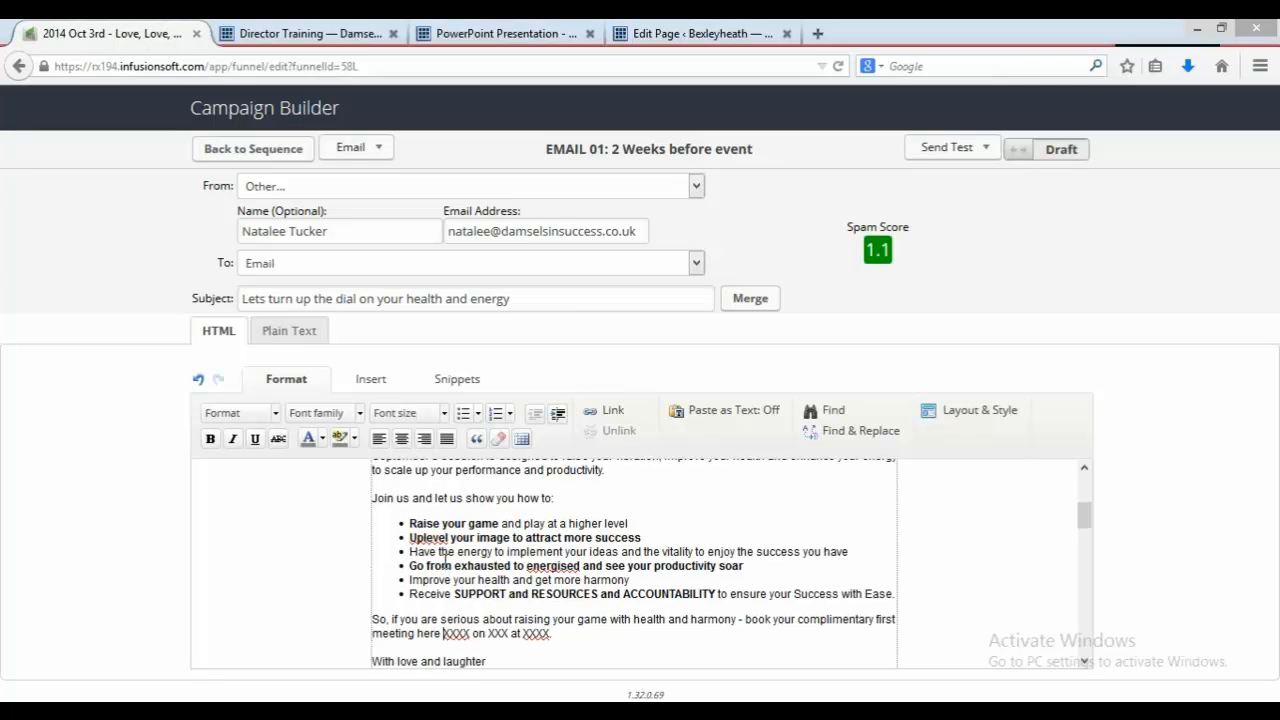
key(Right)
key(Right)
key(Right)
key(Right)
key(BackSpace)
key(BackSpace)
key(BackSpace)
key(BackSpace)
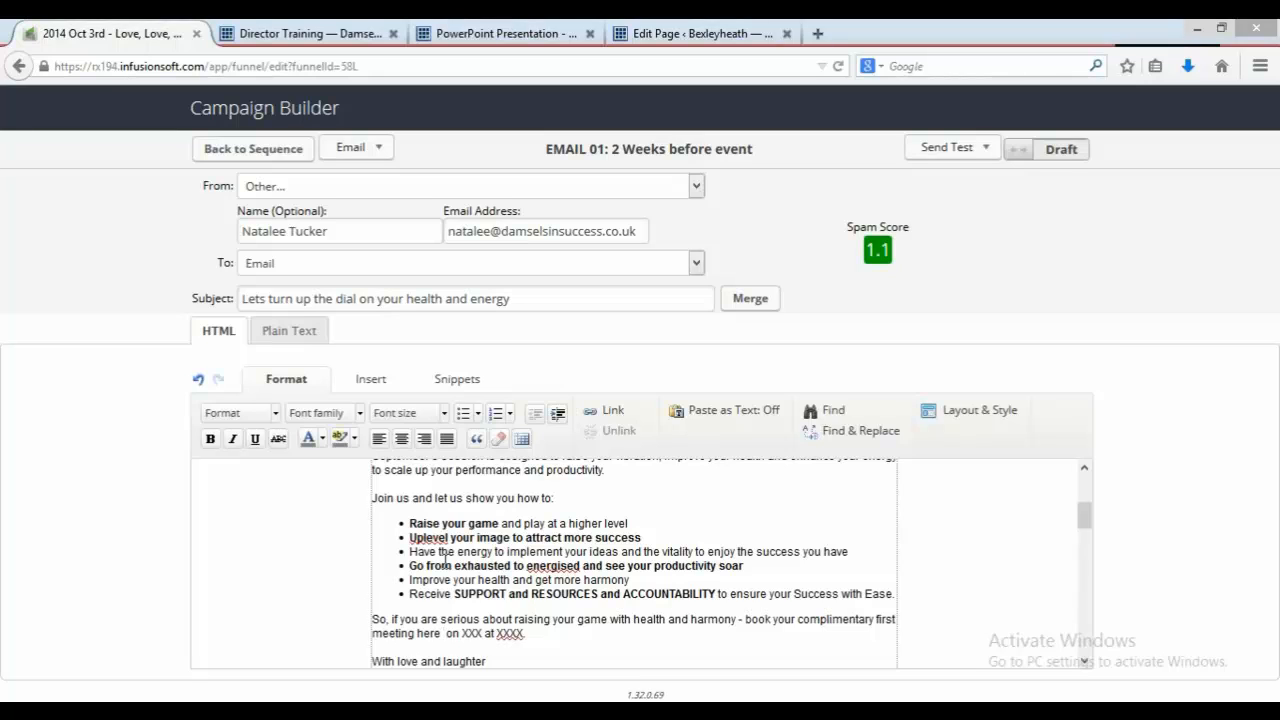
text(Barnehur)
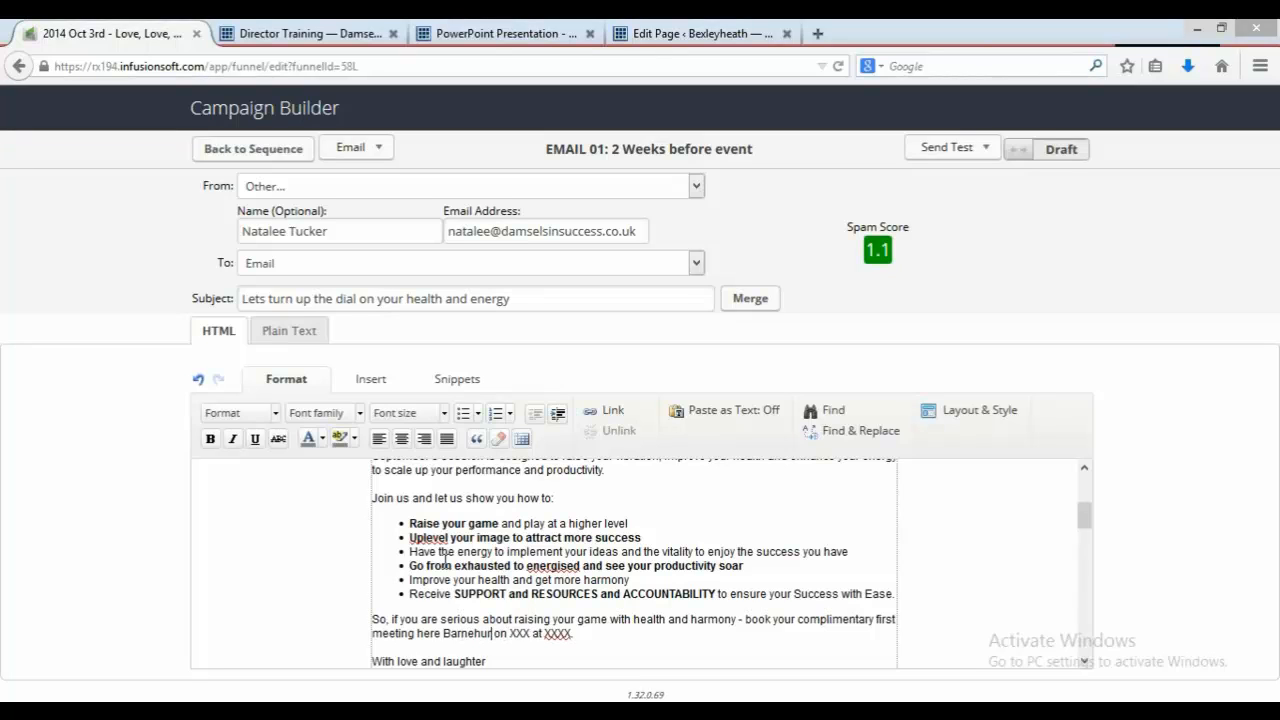
text(st Gold)
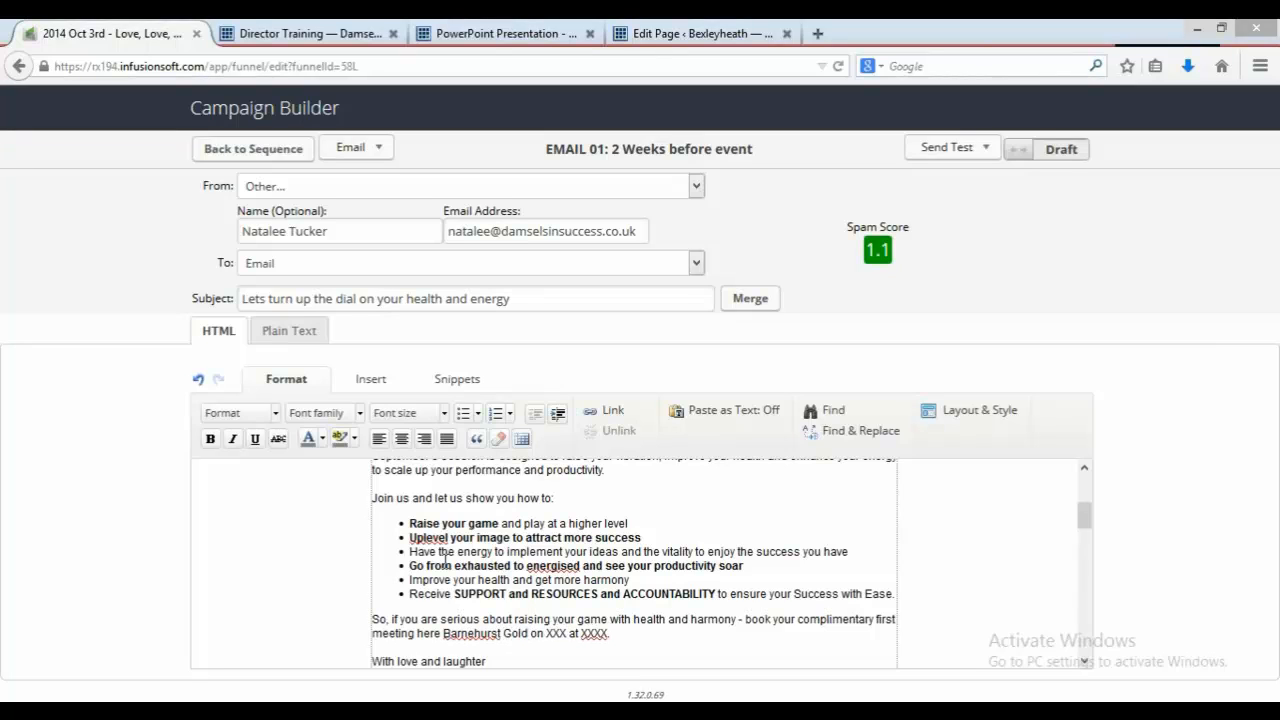
key(BackSpace)
text(f Course,)
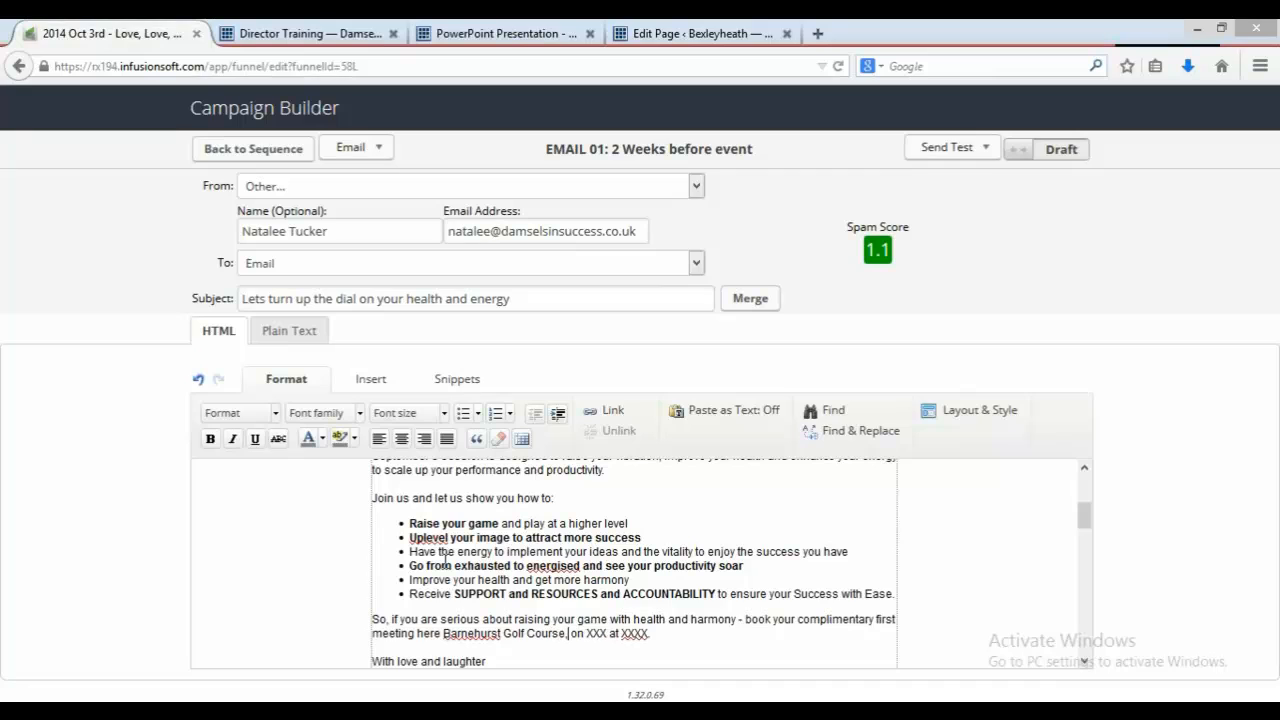
text( Mayplac )
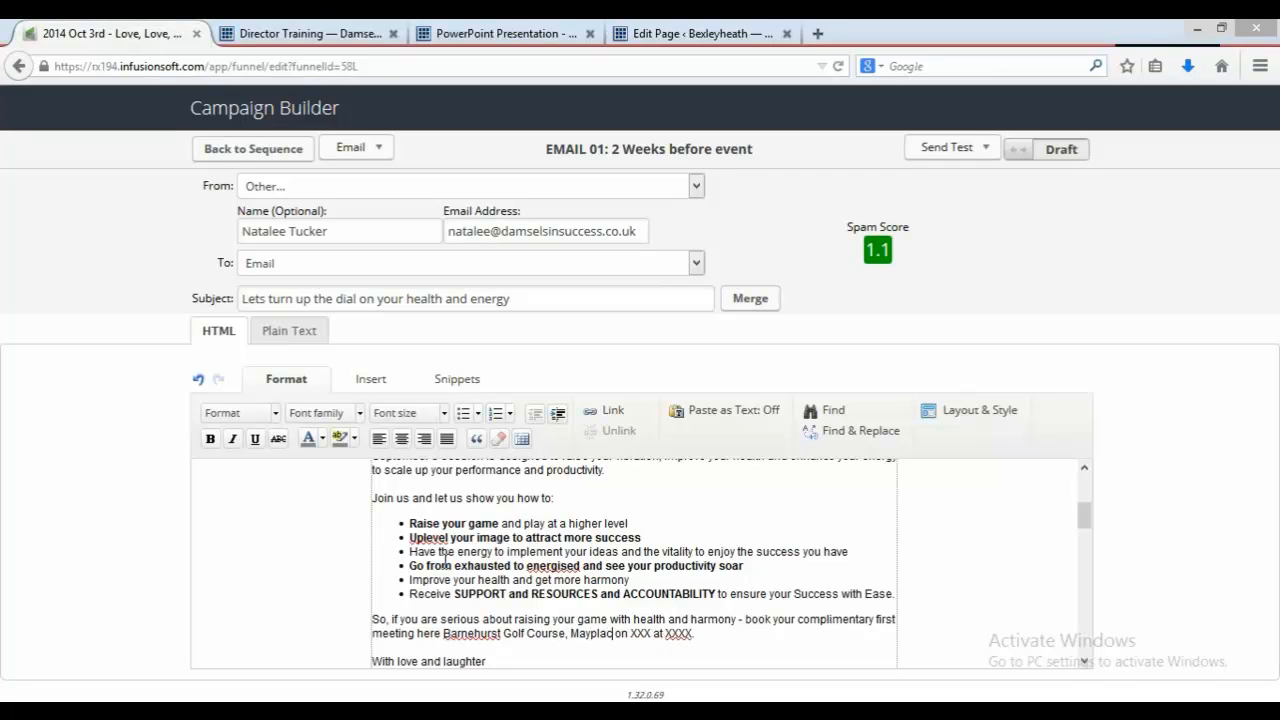
text(e Road)
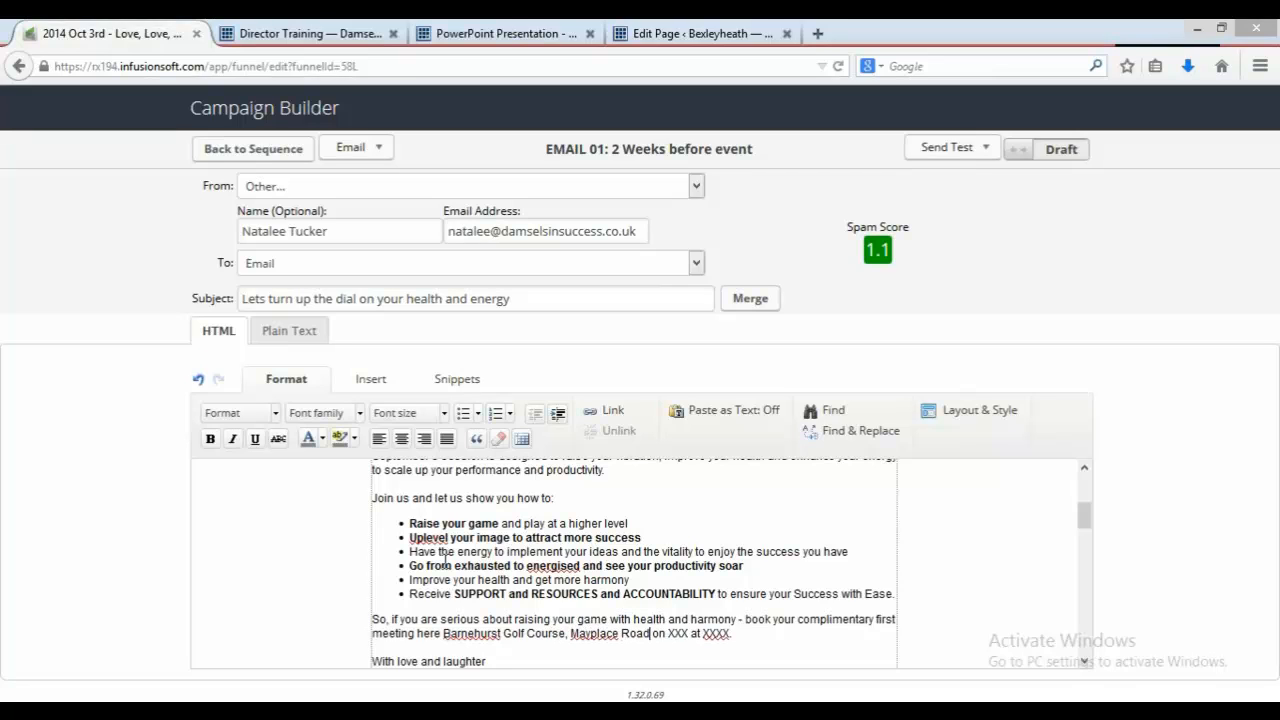
text( East, B)
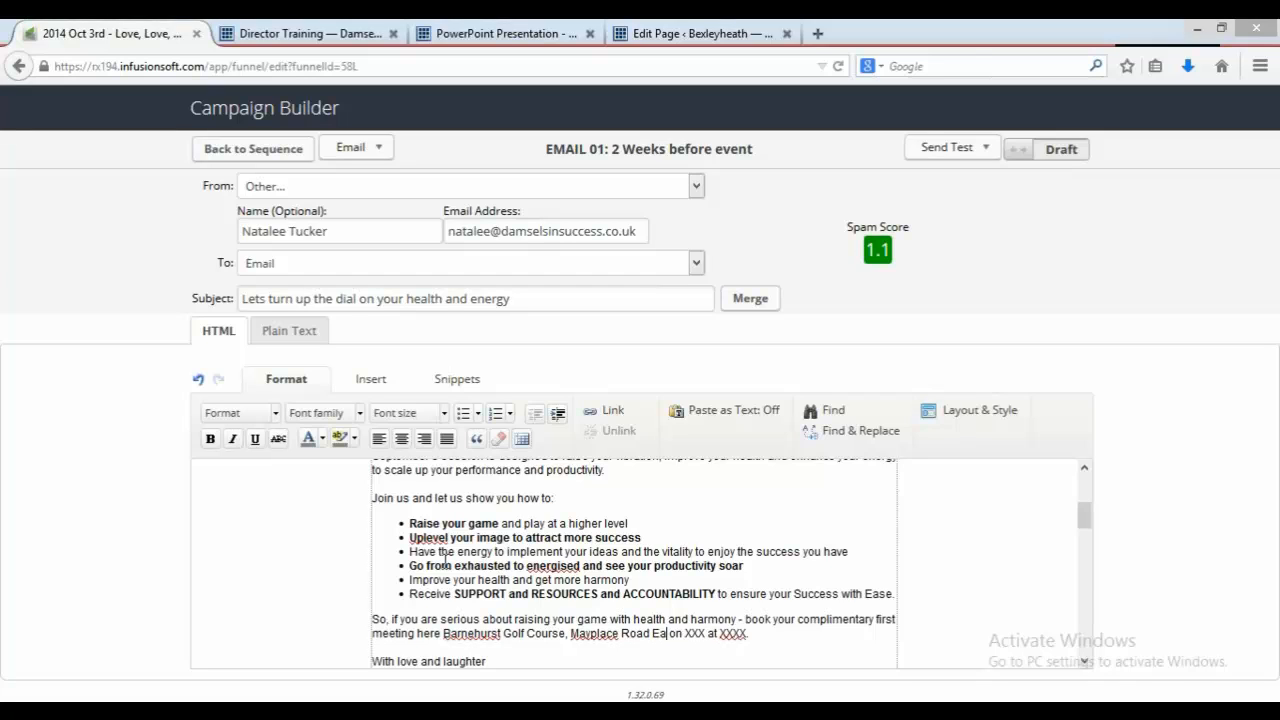
text(a)
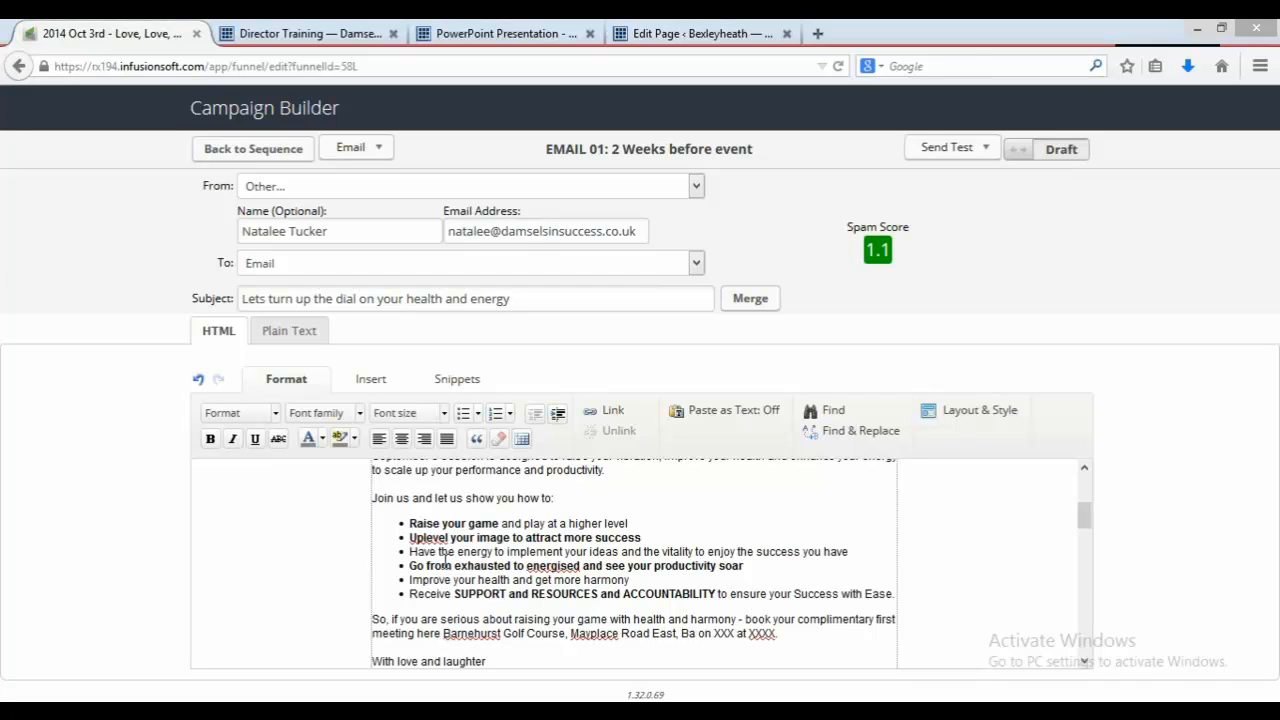
key(BackSpace)
text(exleyheath, K)
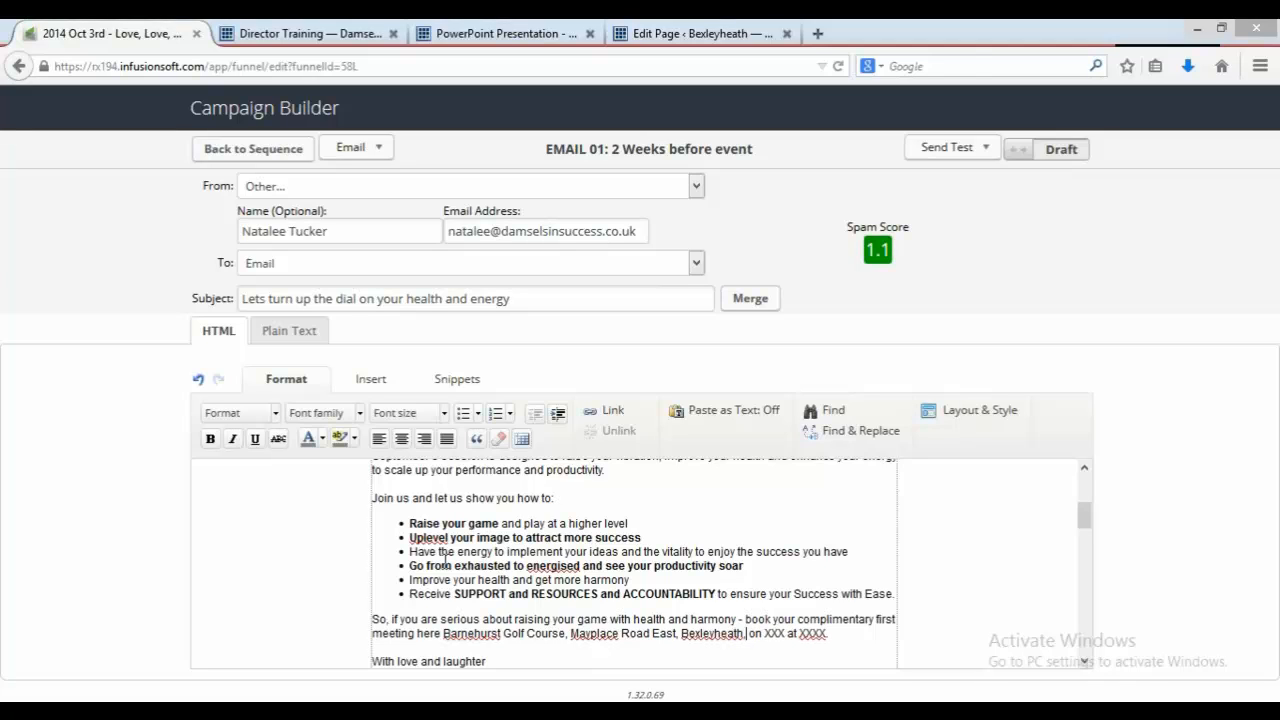
text(ent, DA )
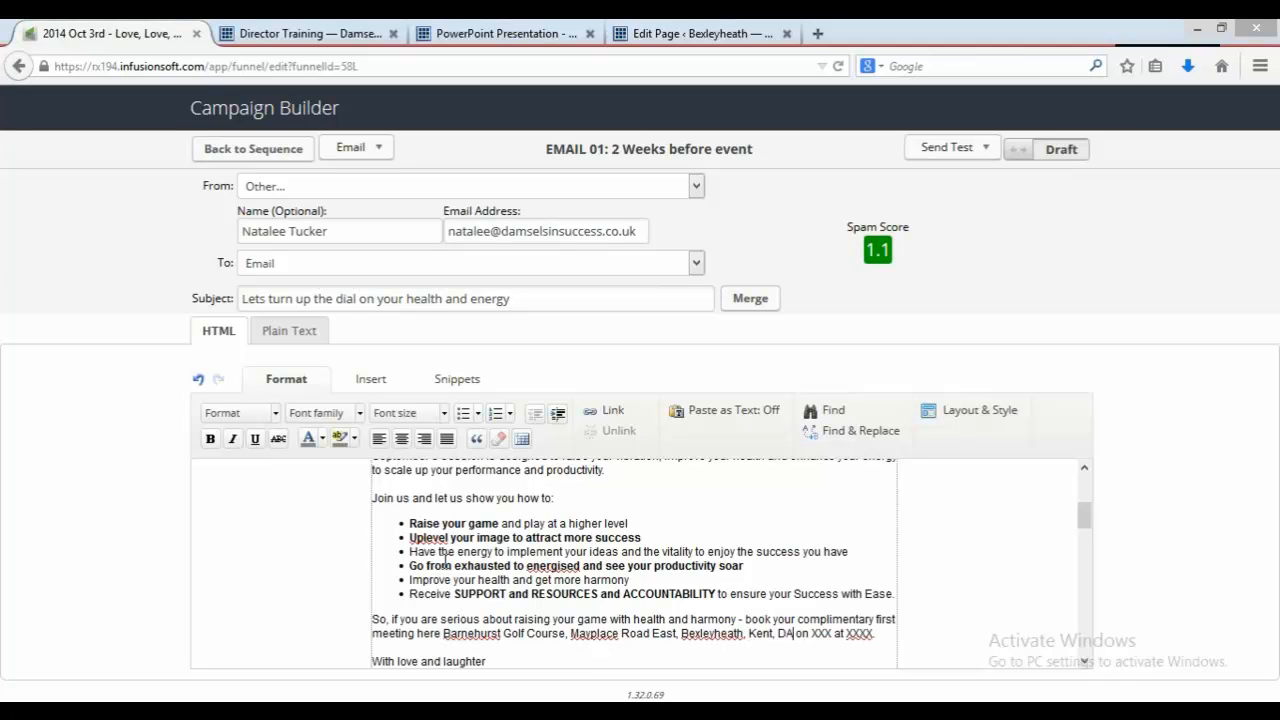
text(76JU on )
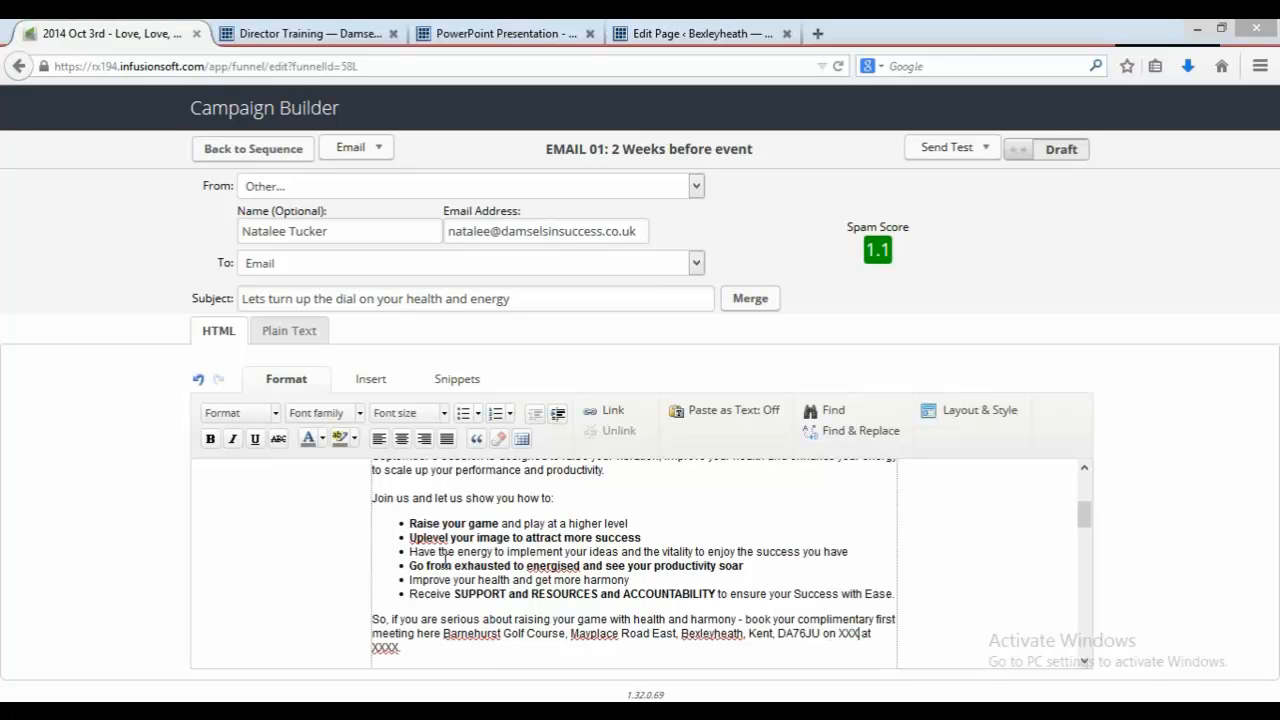
text(fRIDA)
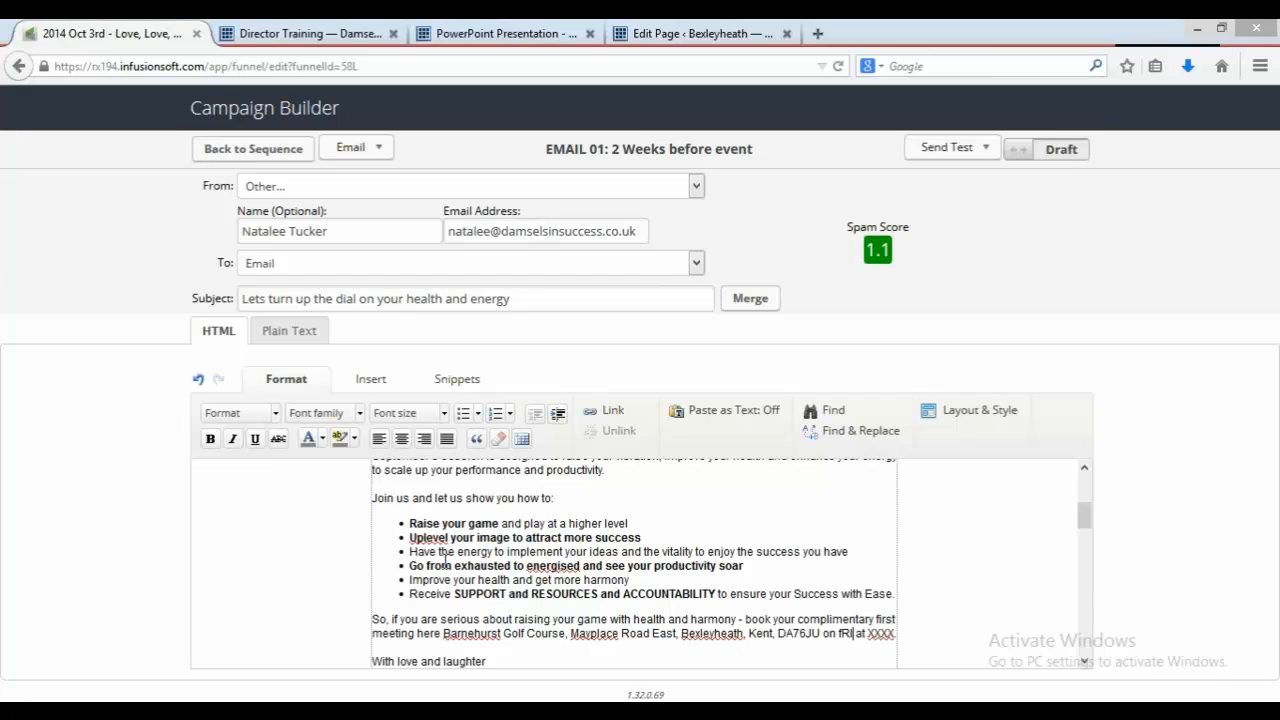
Step: Replace the date and time placeholders with Friday 3rd October at 9.30 - 12.30
key(BackSpace)
key(BackSpace)
key(BackSpace)
key(BackSpace)
key(BackSpace)
text(Friday 3rd)
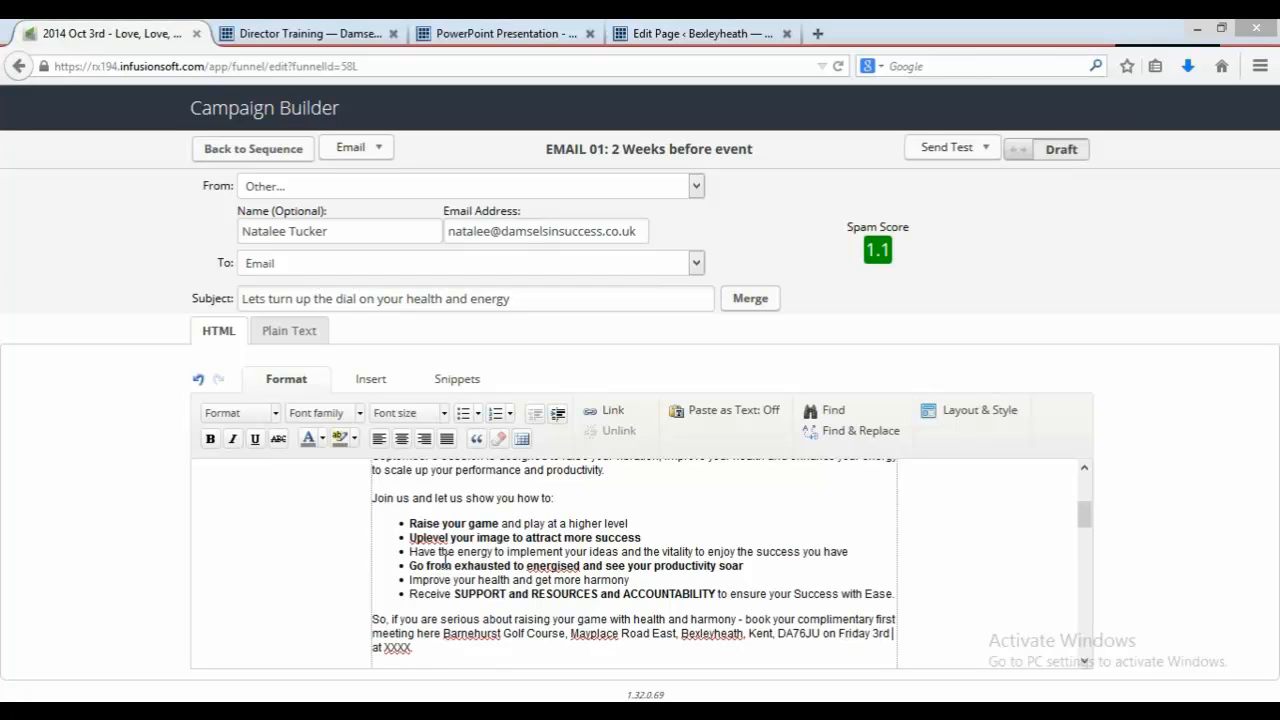
text( October)
key(BackSpace)
text(9.30 - 12.30)
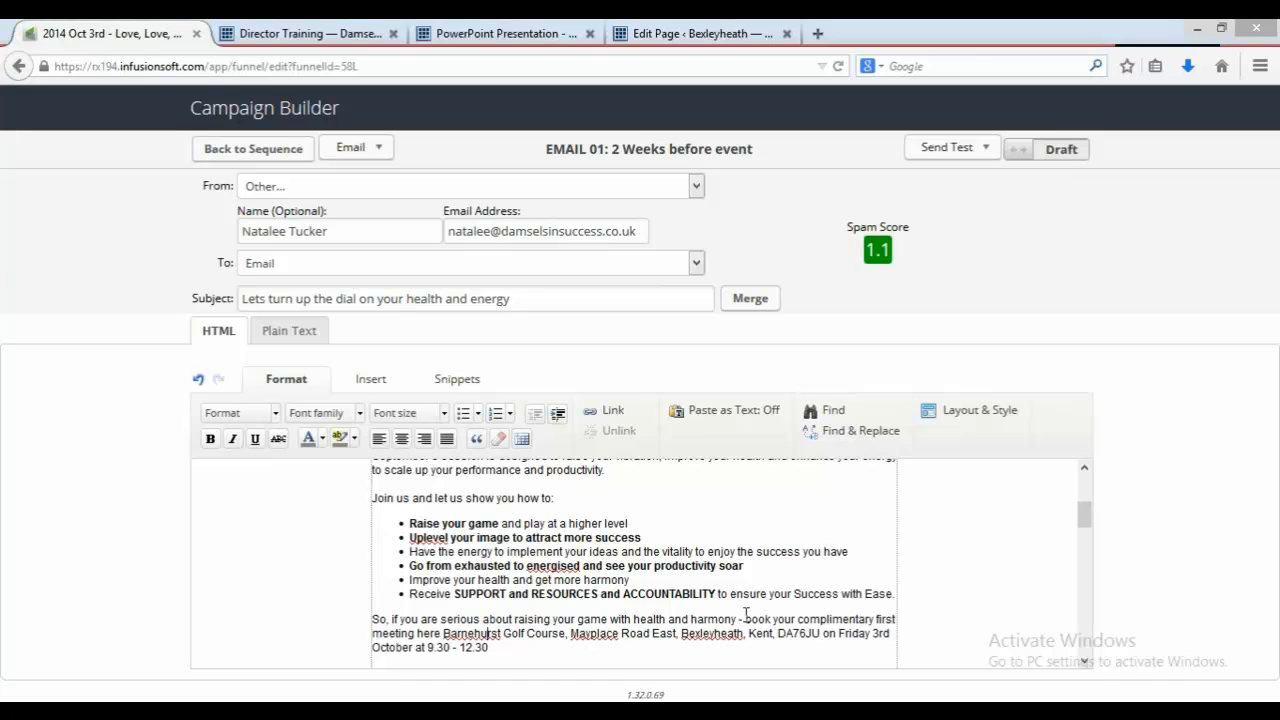
Step: Link the 'book your complimentary first meeting here' text to the Love, Love, Love page permalink copied from WordPress
drag(745, 619, 437, 633)
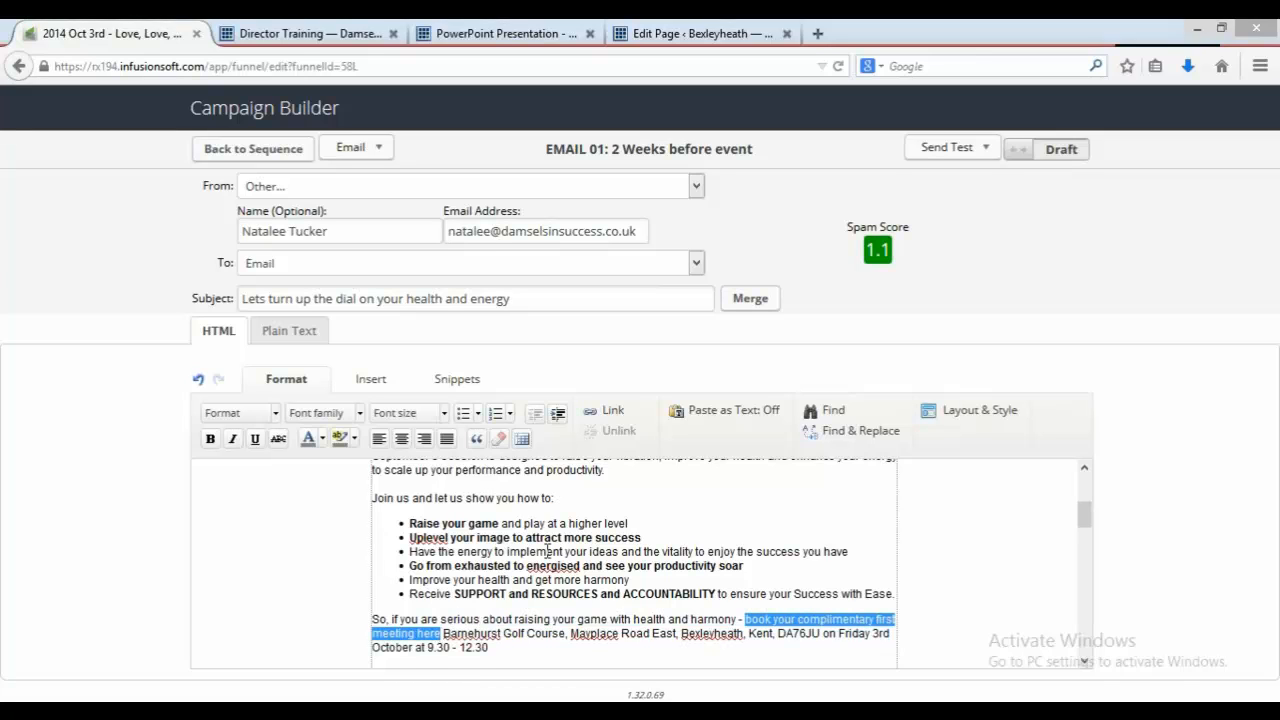
click(623, 410)
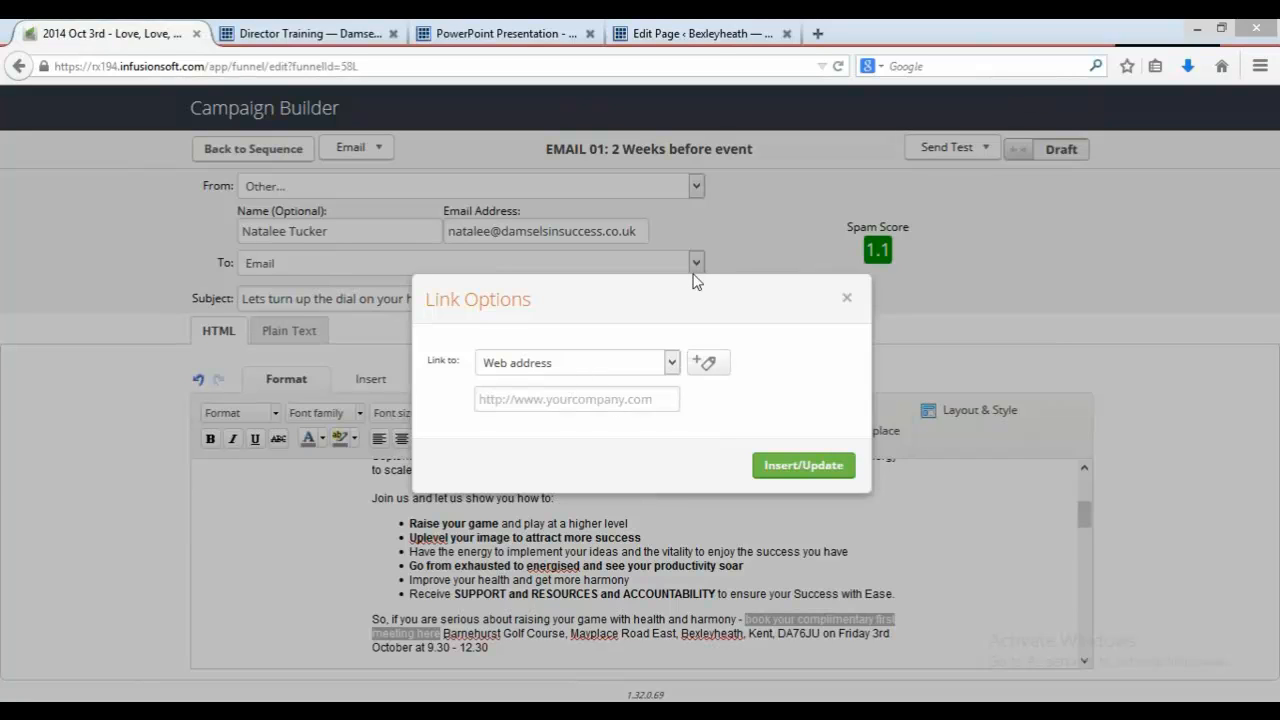
click(716, 33)
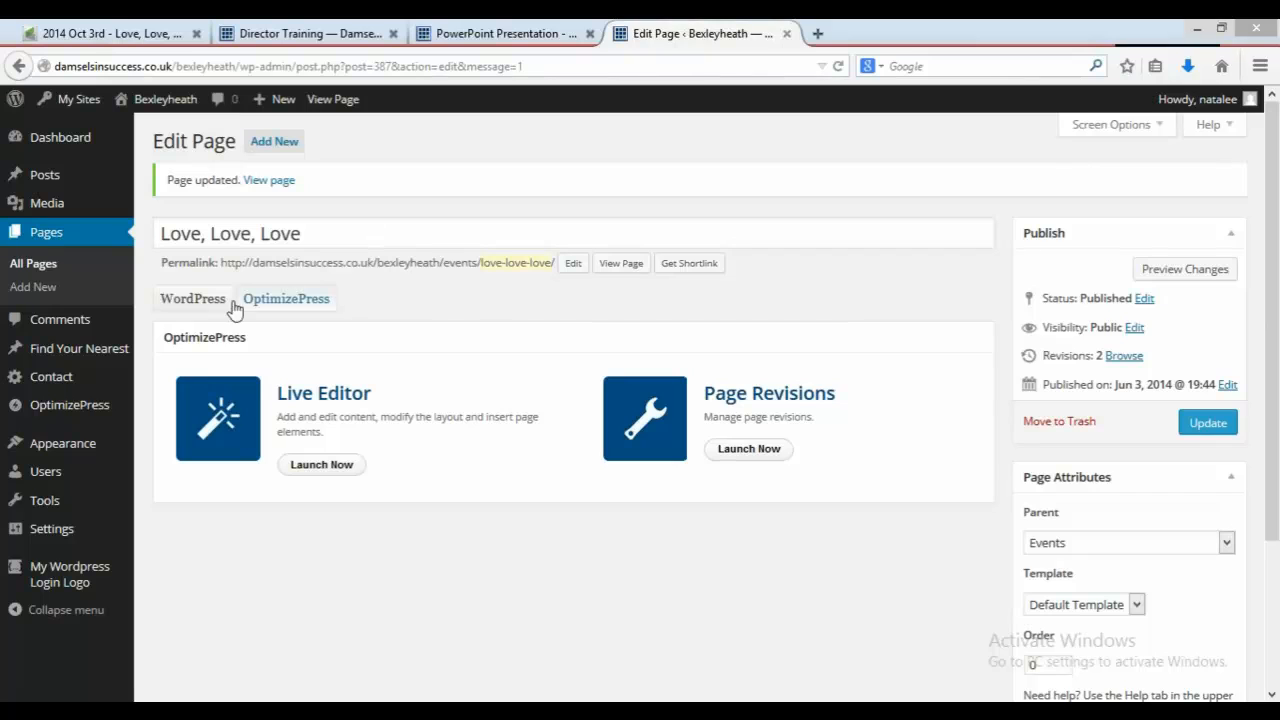
drag(222, 262, 340, 260)
drag(455, 293, 556, 259)
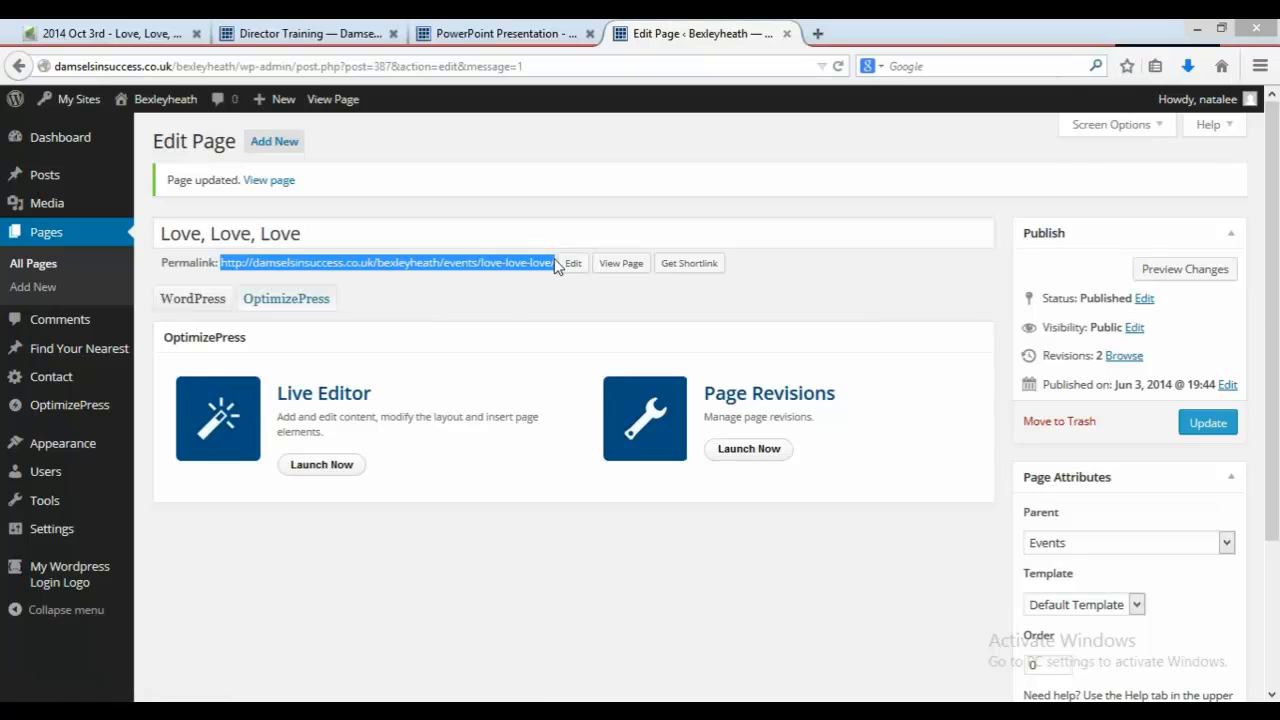
right_click(503, 263)
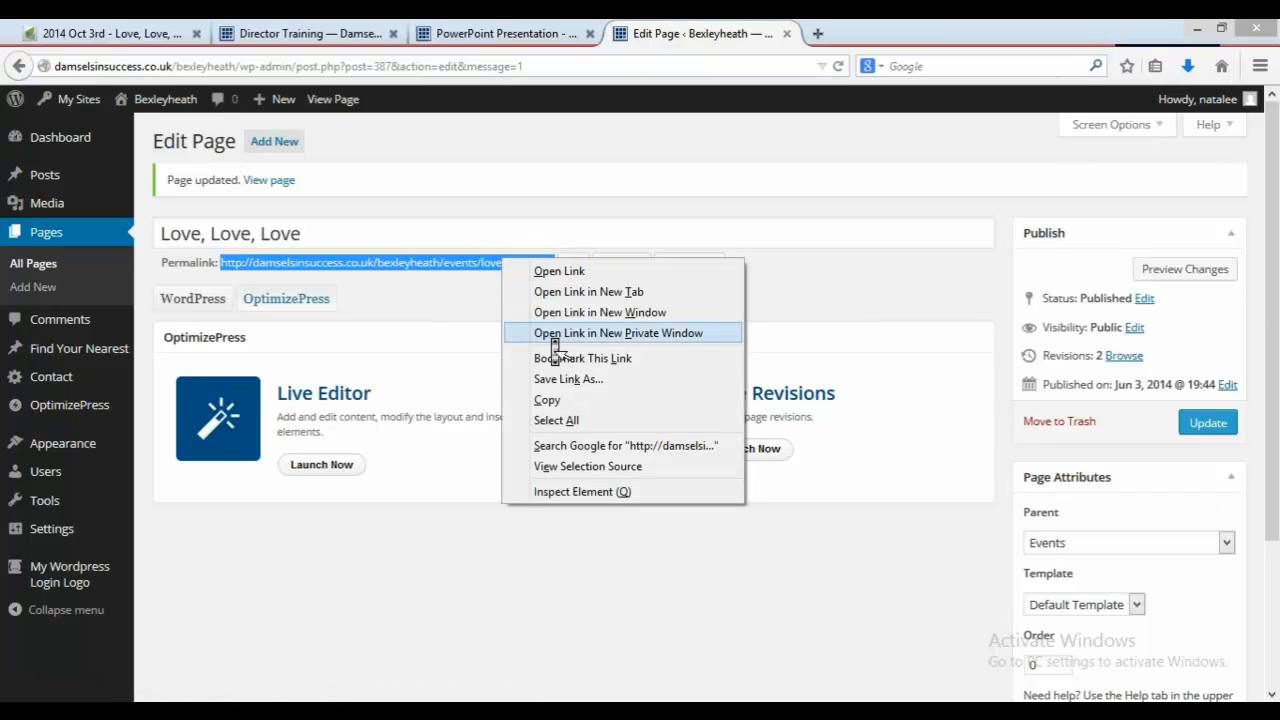
click(546, 400)
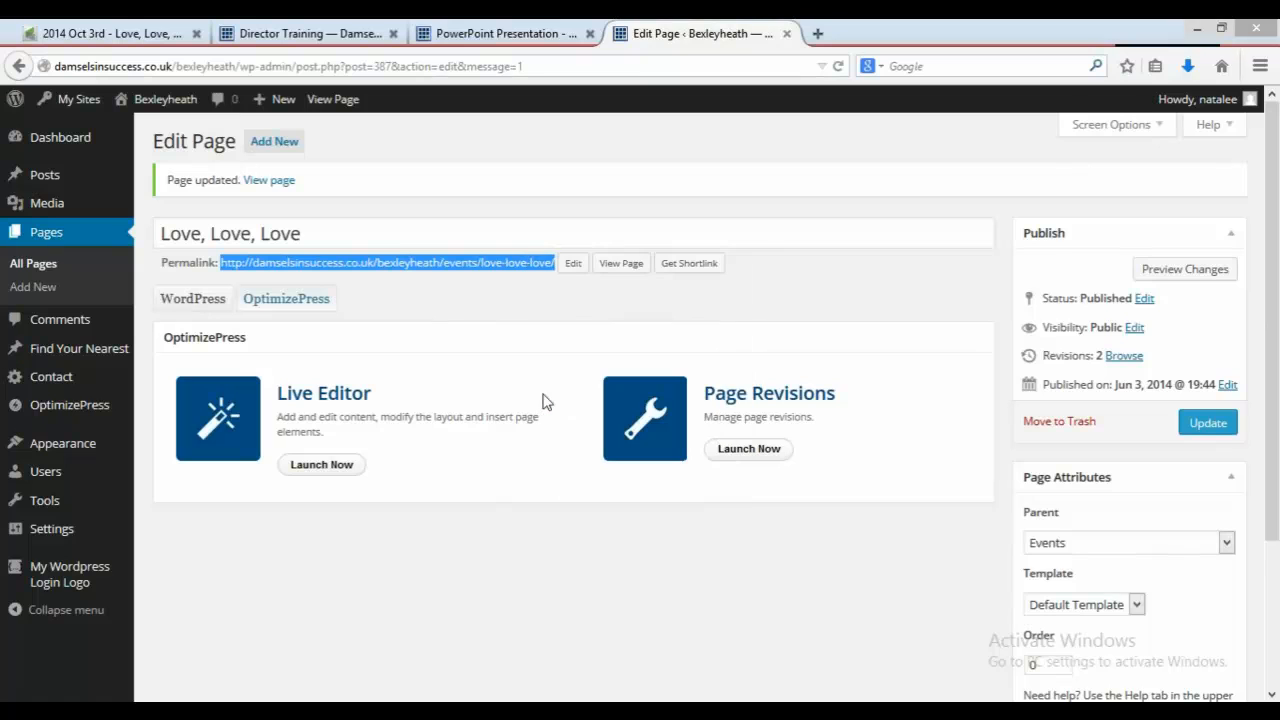
click(155, 28)
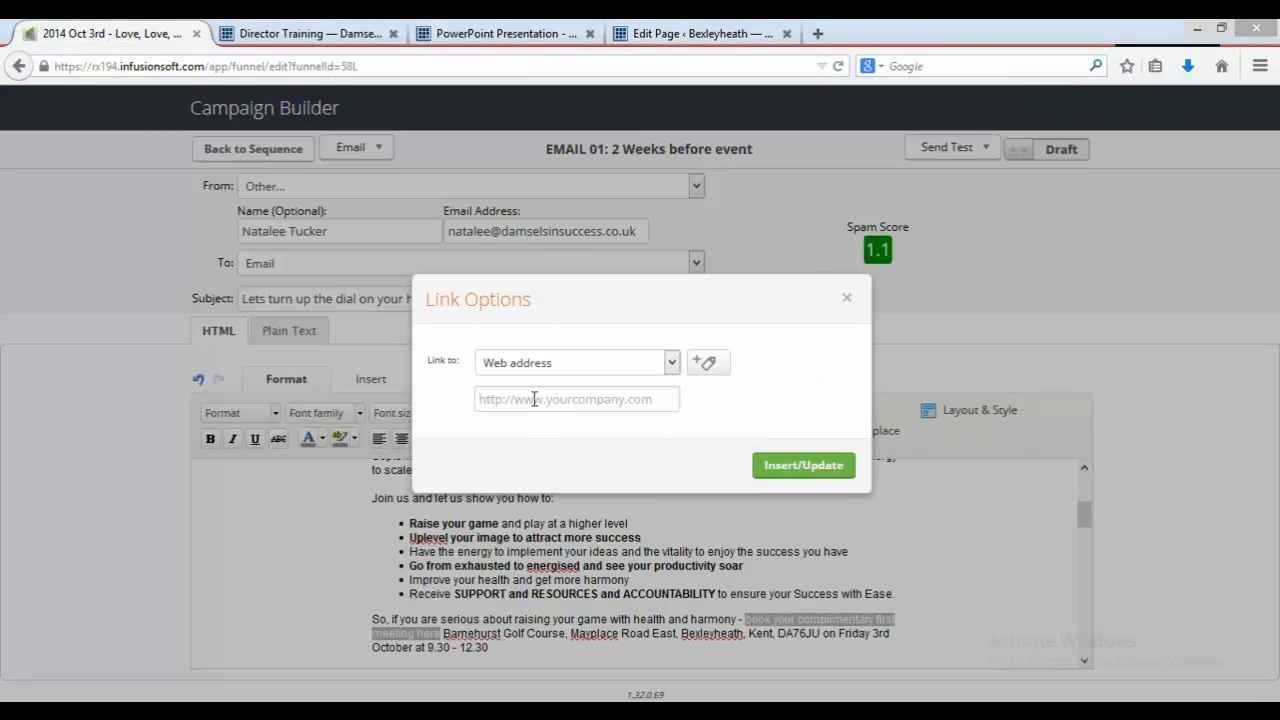
click(534, 399)
key(ctrl+v)
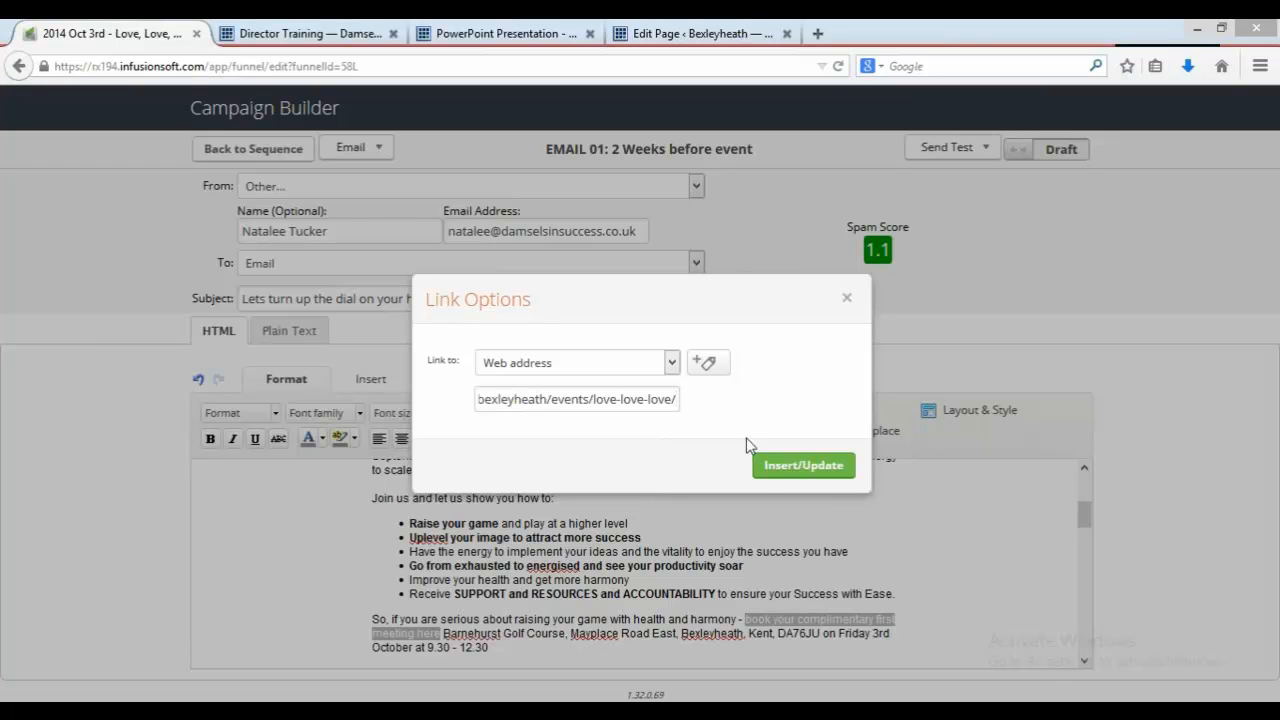
click(769, 472)
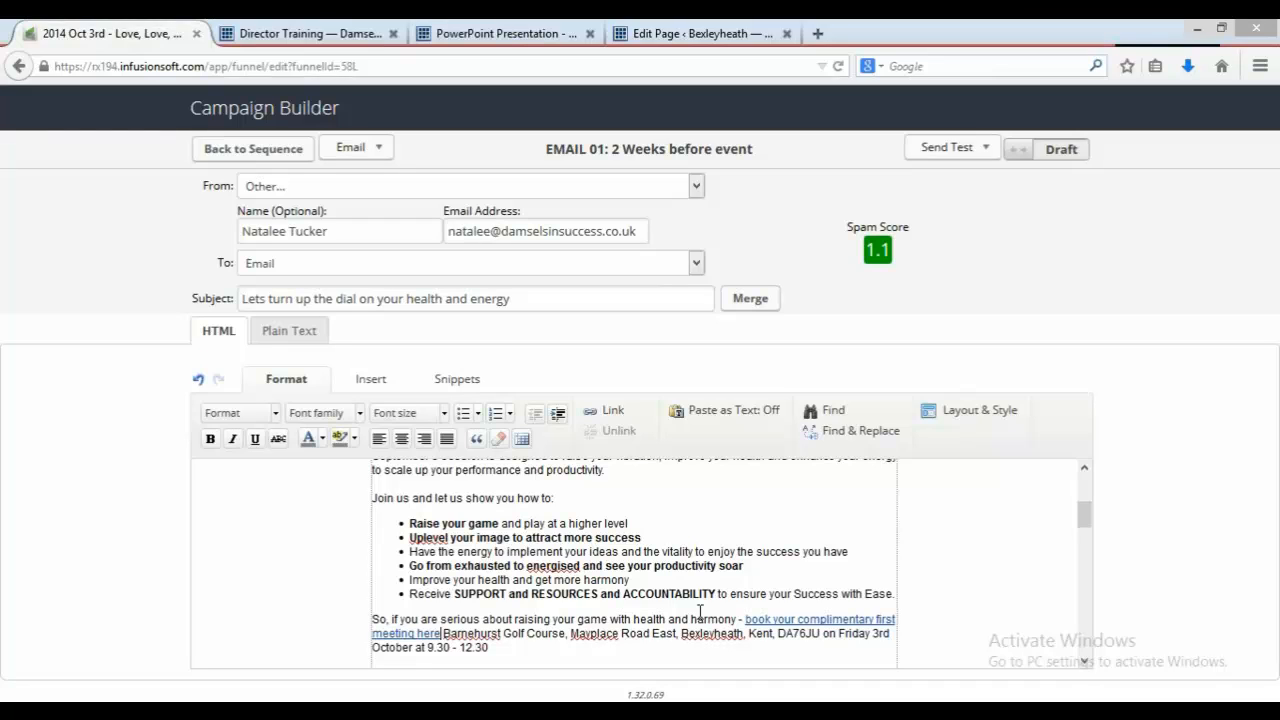
Step: Add a new paragraph above the closing paragraph reading 'If you are one of our gorgeous members, click here to register'
click(374, 619)
key(Return)
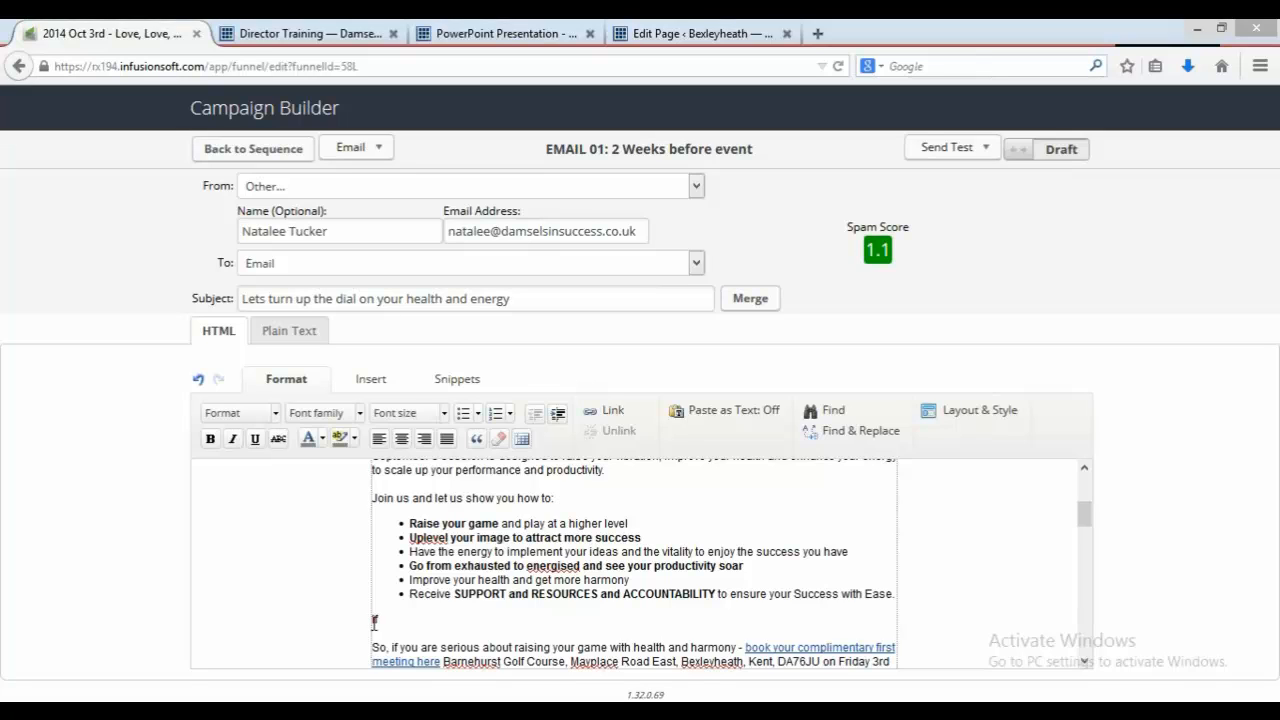
text(f you are one of our gorgeo)
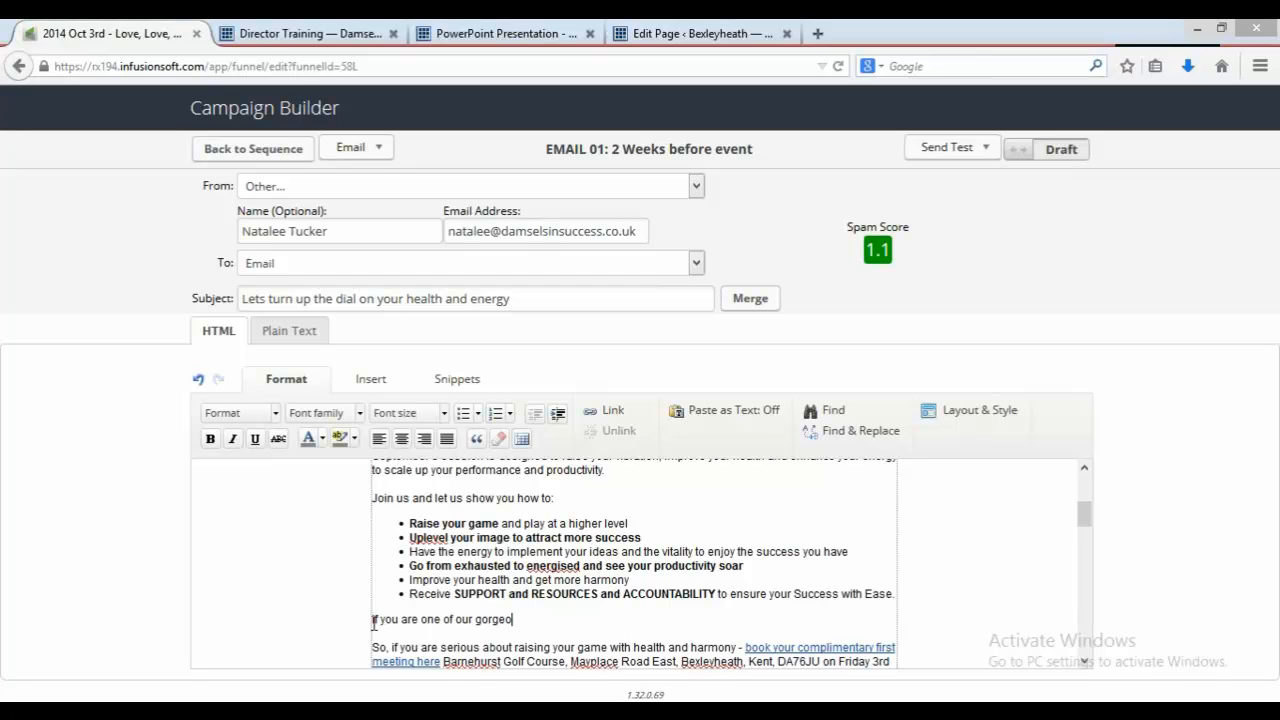
text(us members, click eh)
text(re to register)
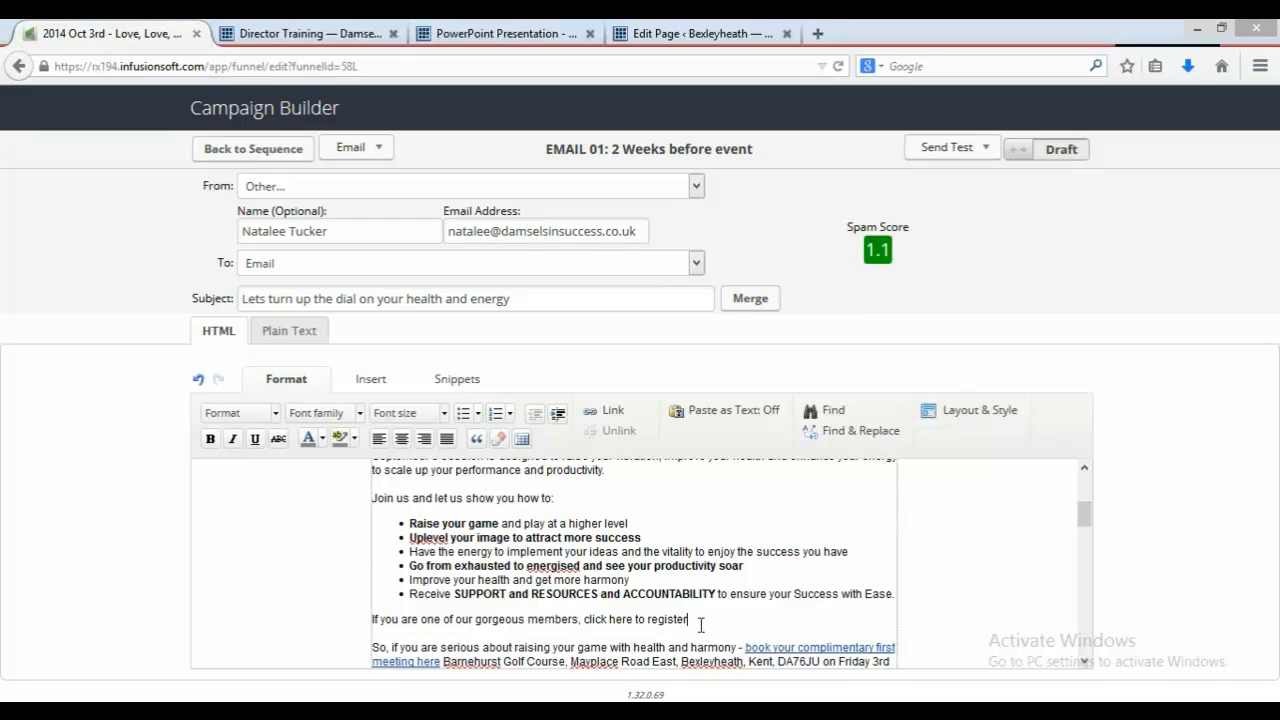
Step: Format the new members' paragraph as bold with pink text colour
drag(689, 620, 624, 621)
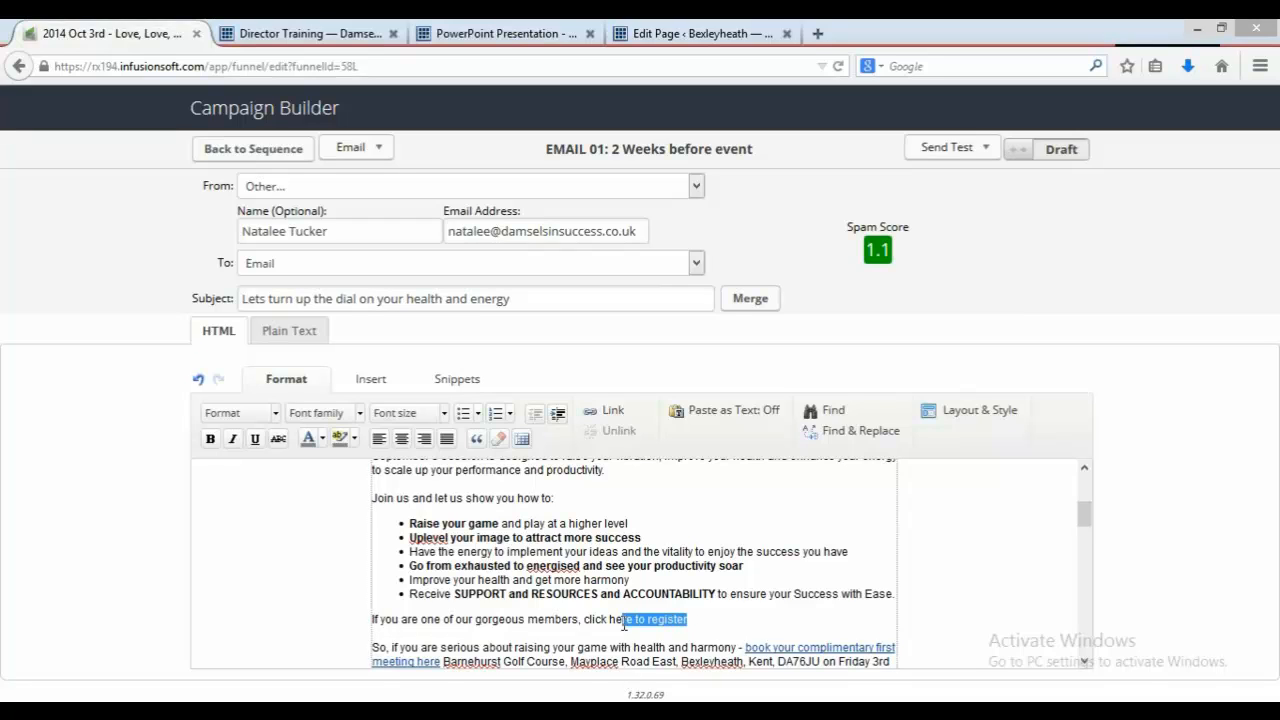
triple_click(372, 621)
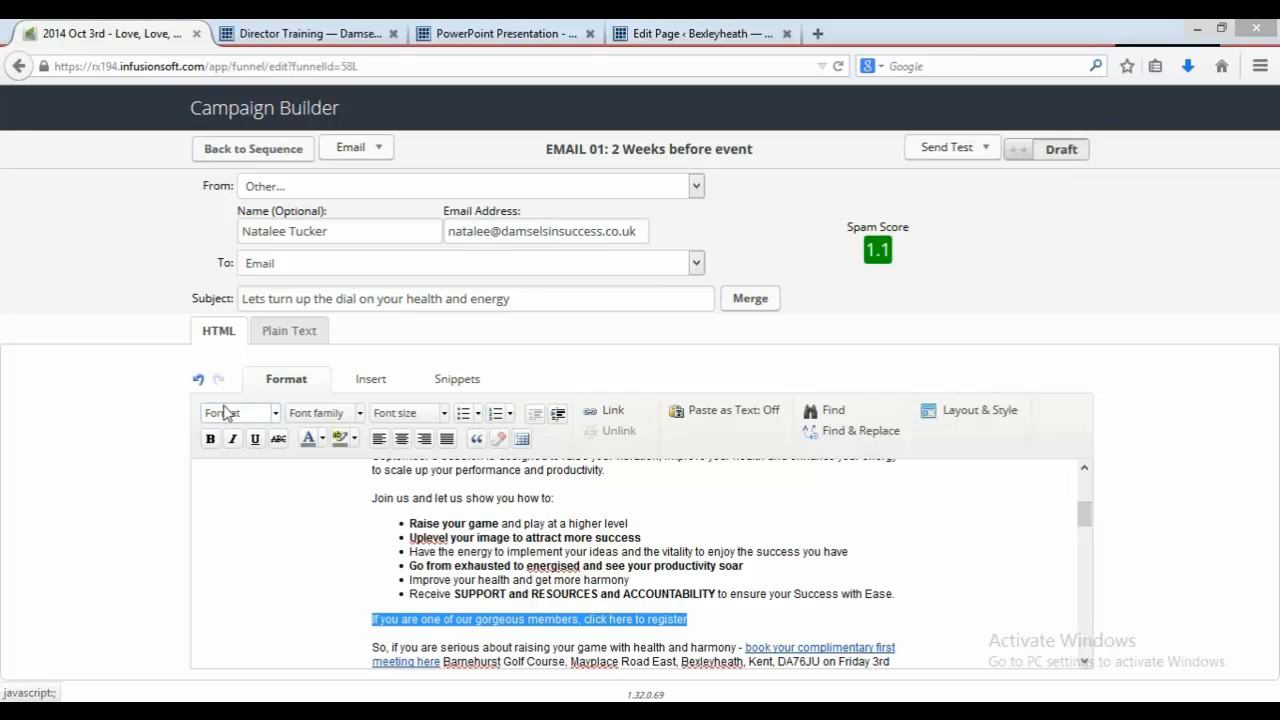
click(235, 440)
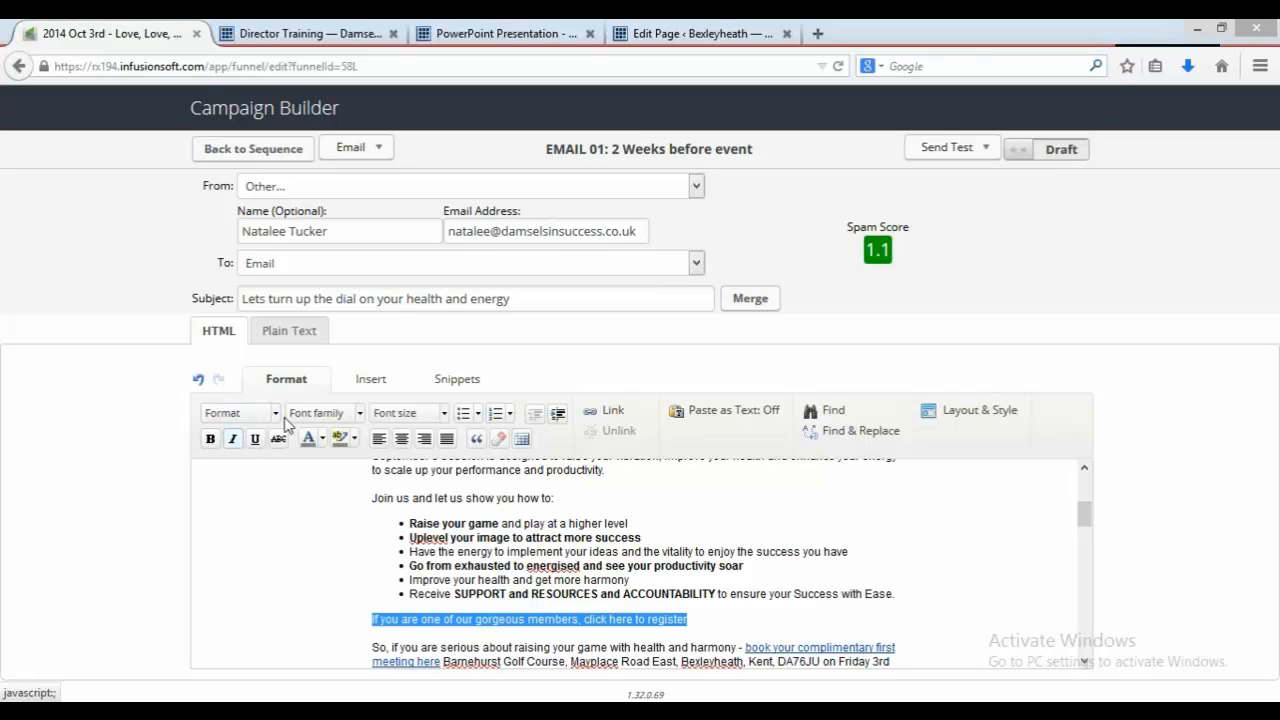
click(211, 440)
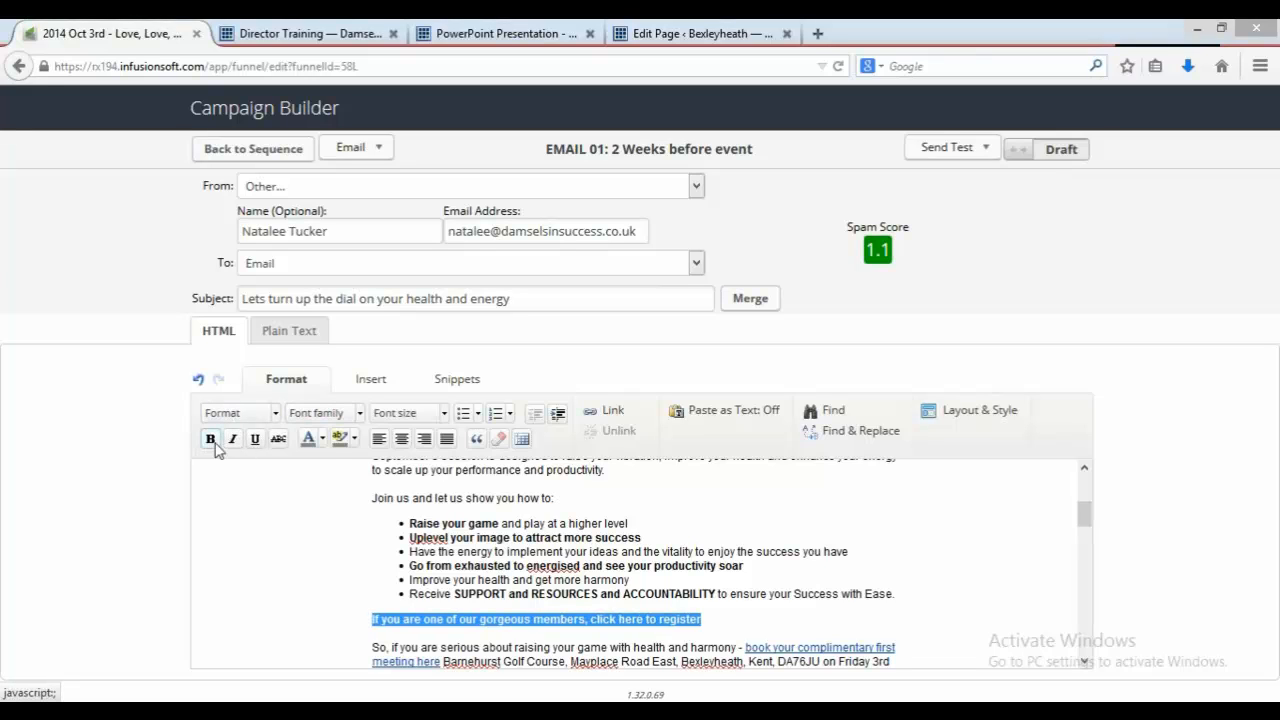
click(322, 438)
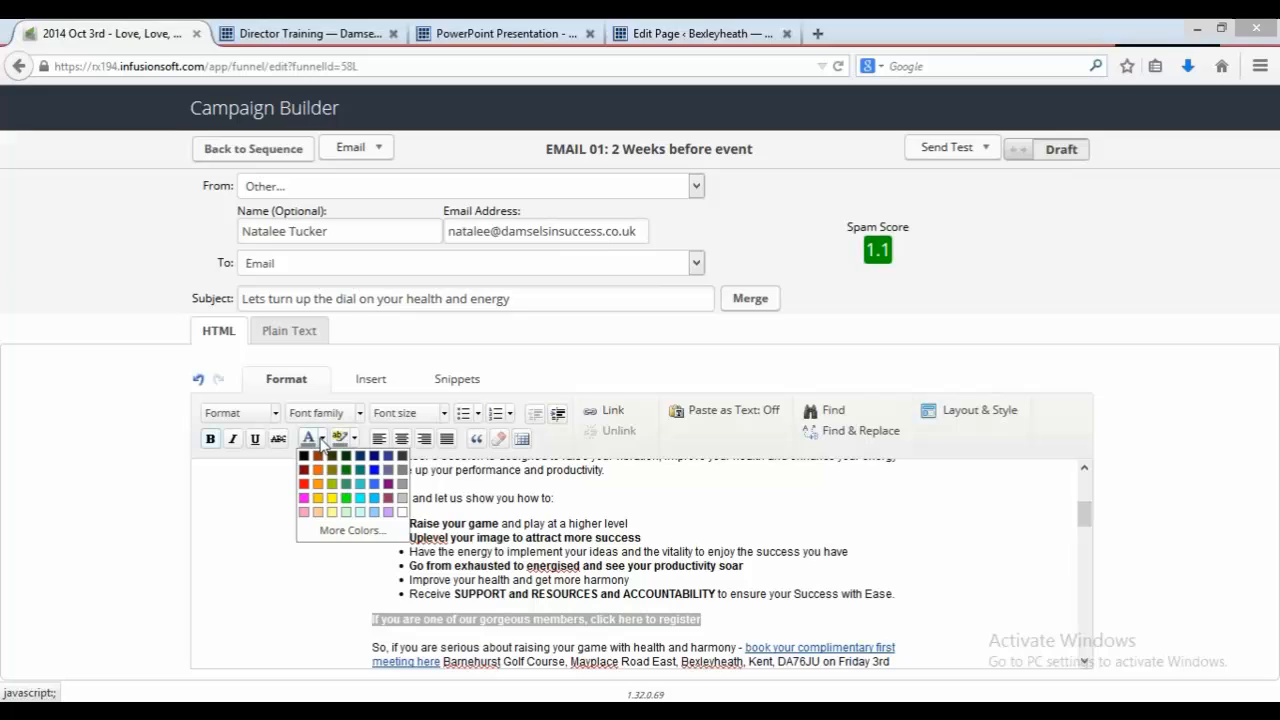
click(304, 498)
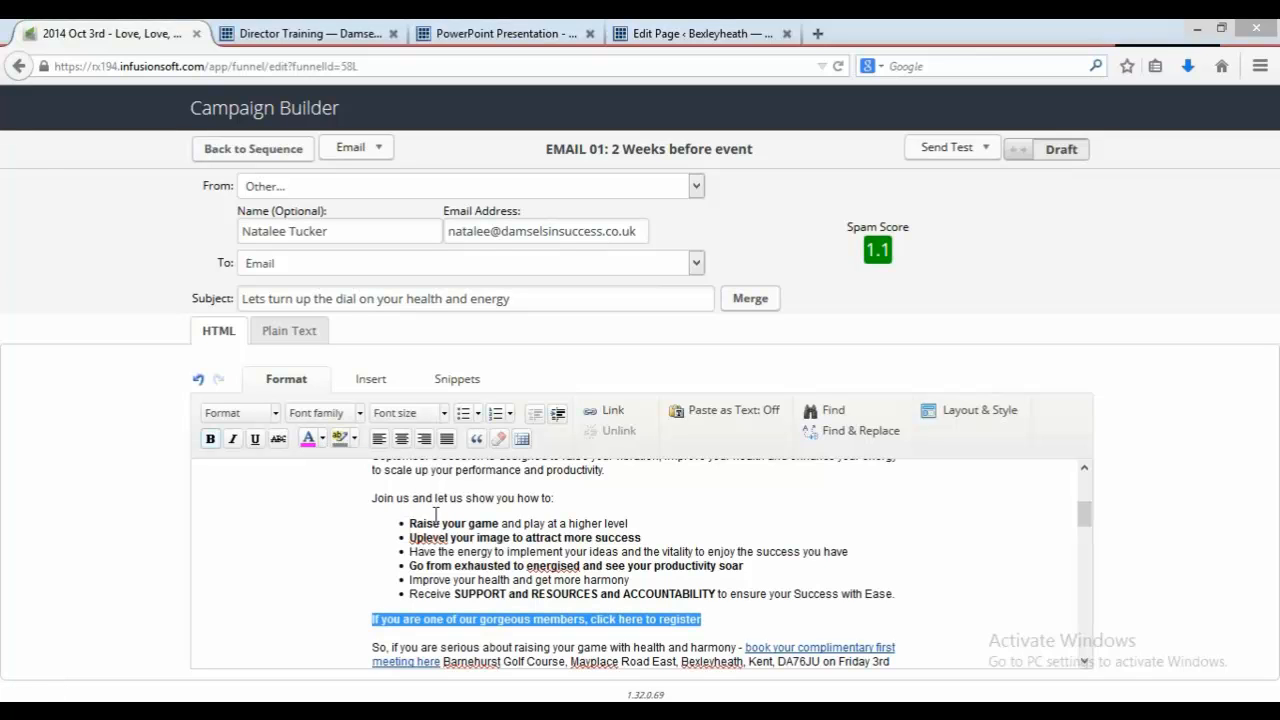
click(706, 622)
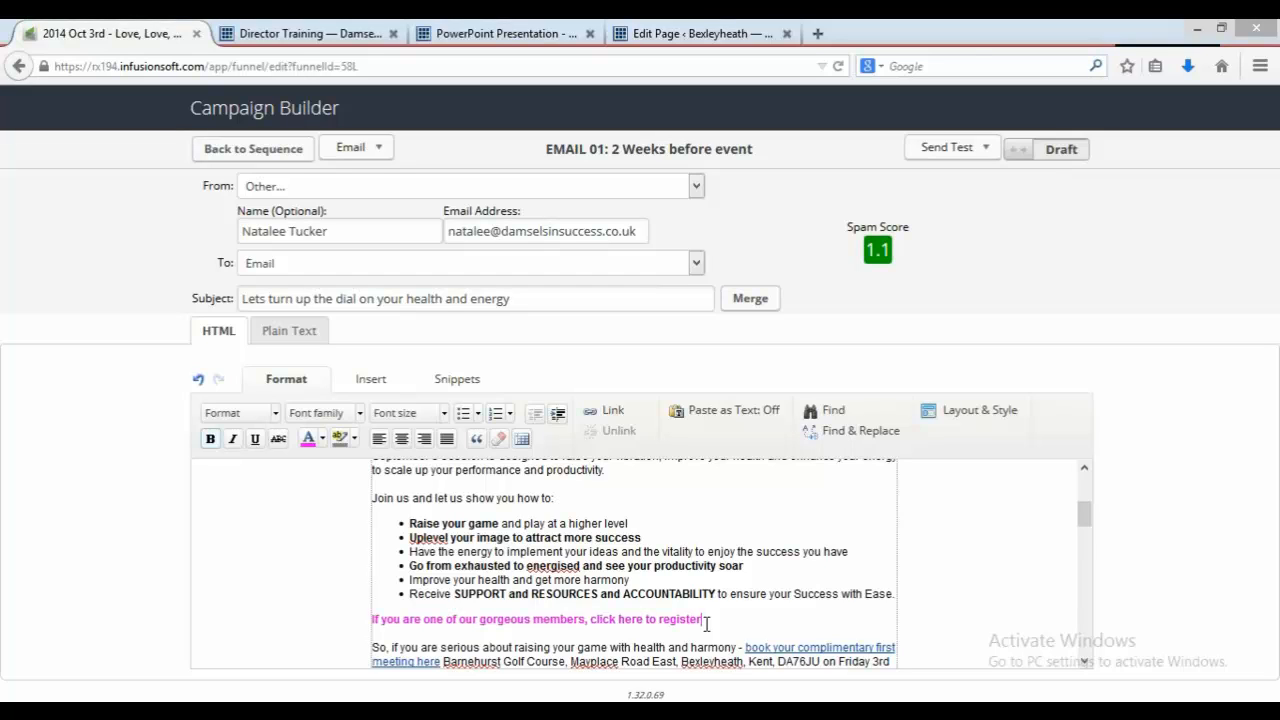
Step: Link 'click here to register' to a thank-you page that applies the Events -> Love Love Love Oct 3rd 2014: Registered tag
drag(706, 622, 590, 614)
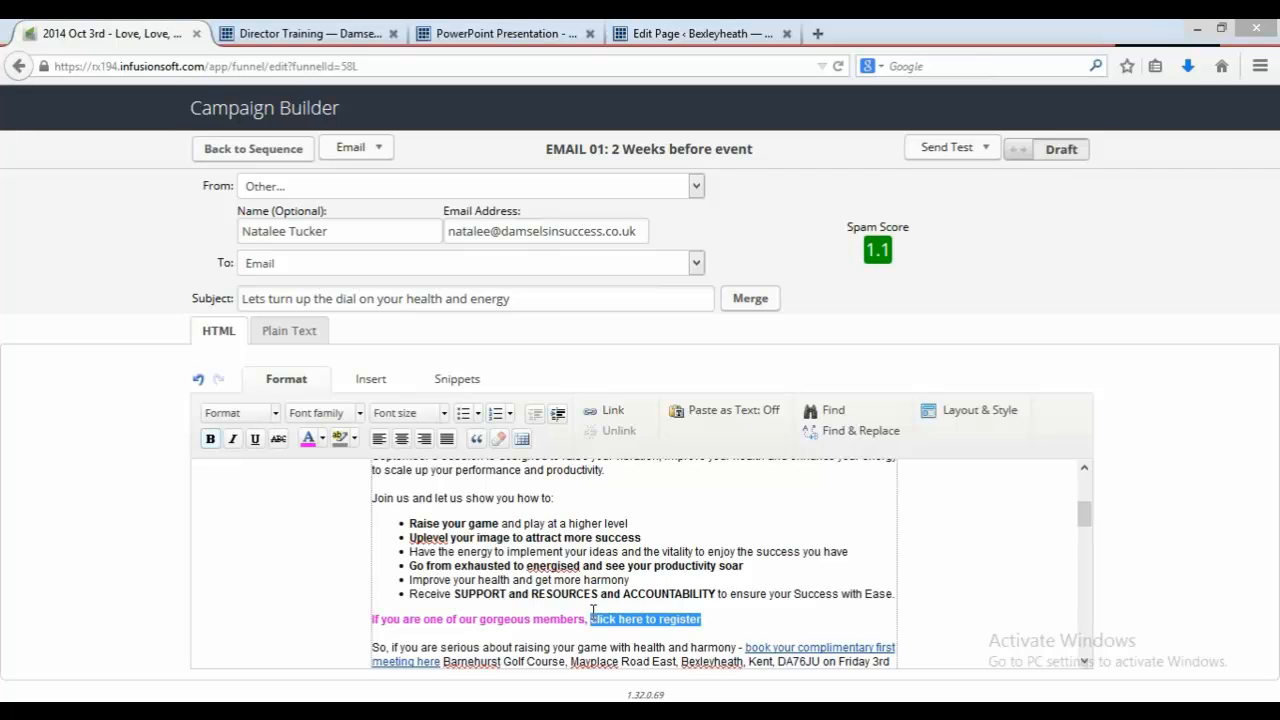
click(613, 412)
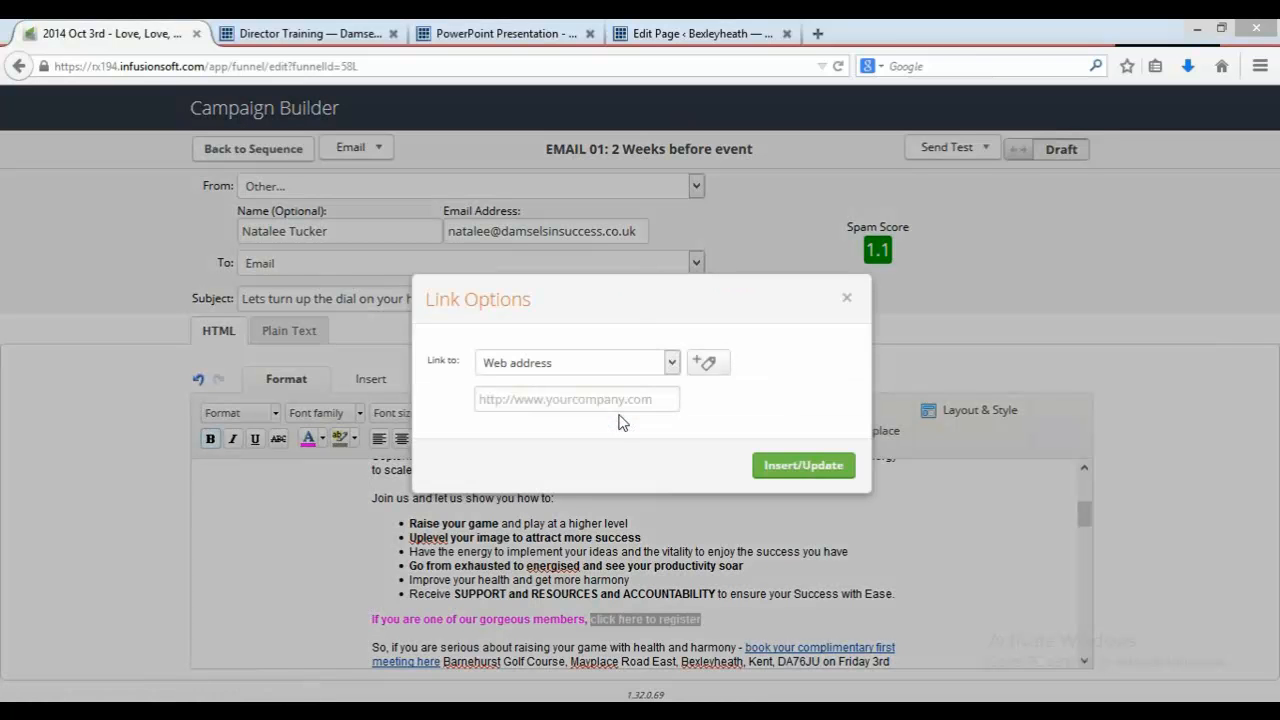
click(672, 365)
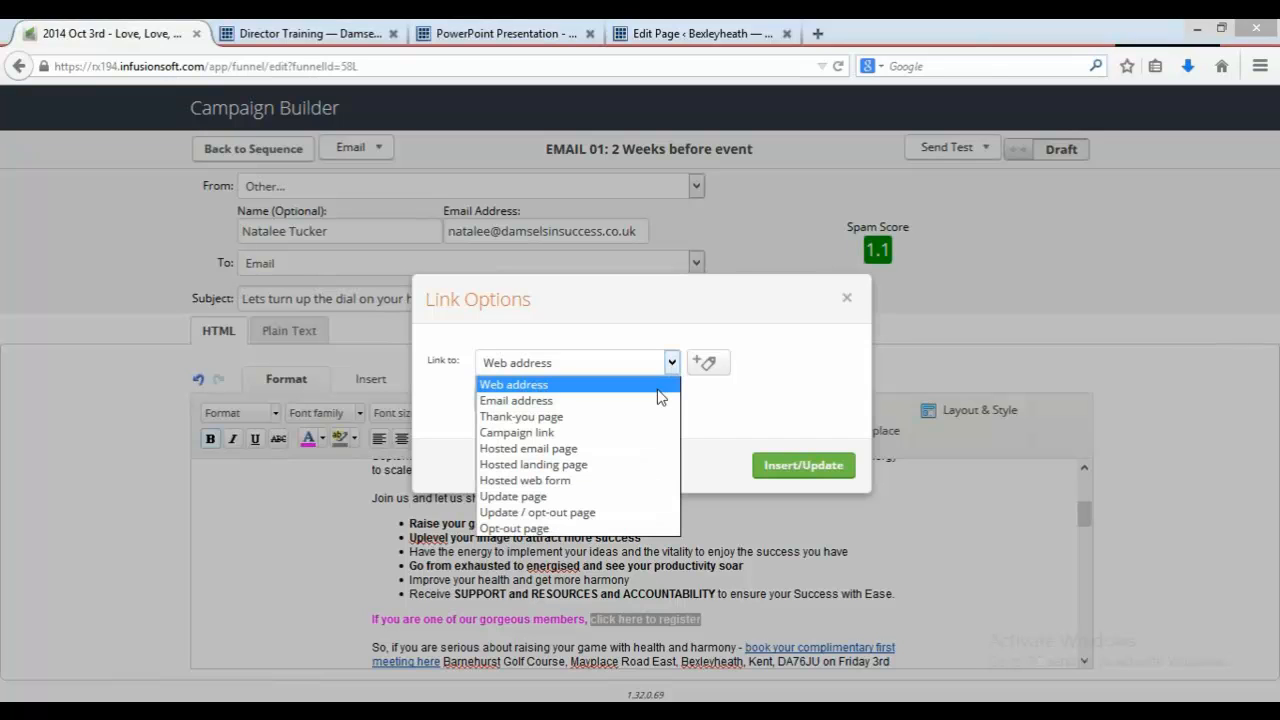
click(634, 417)
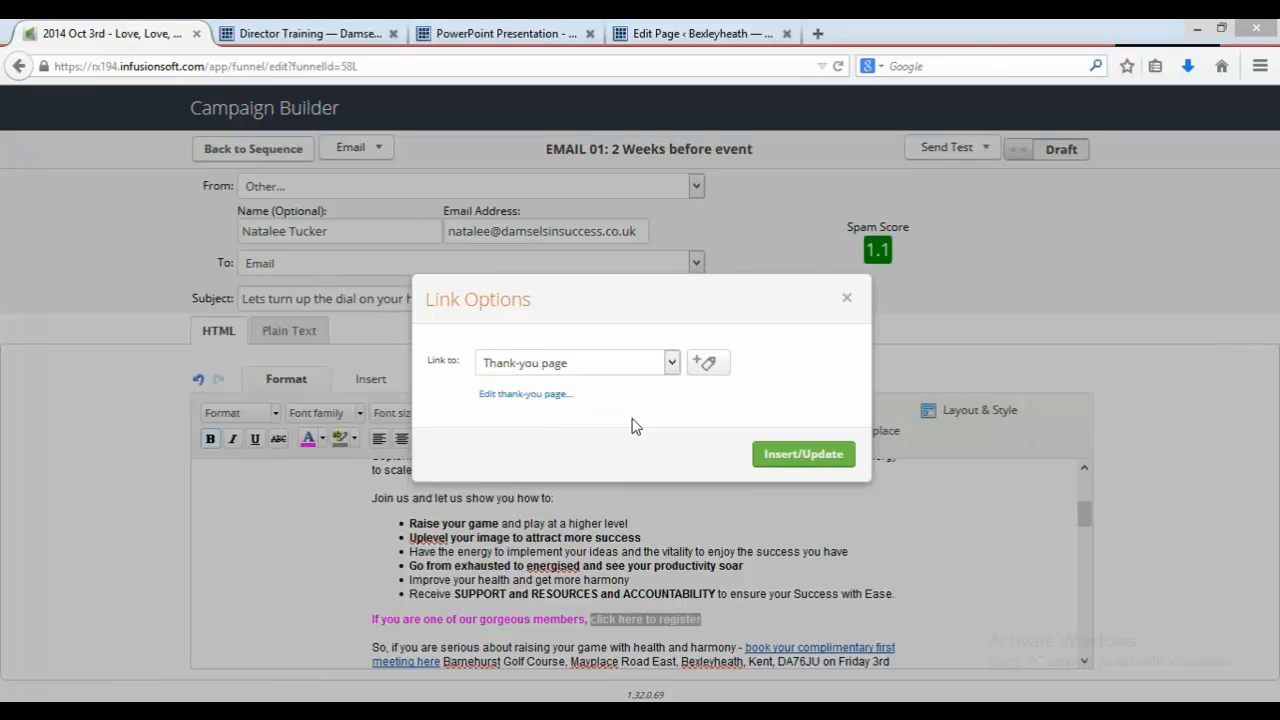
click(722, 372)
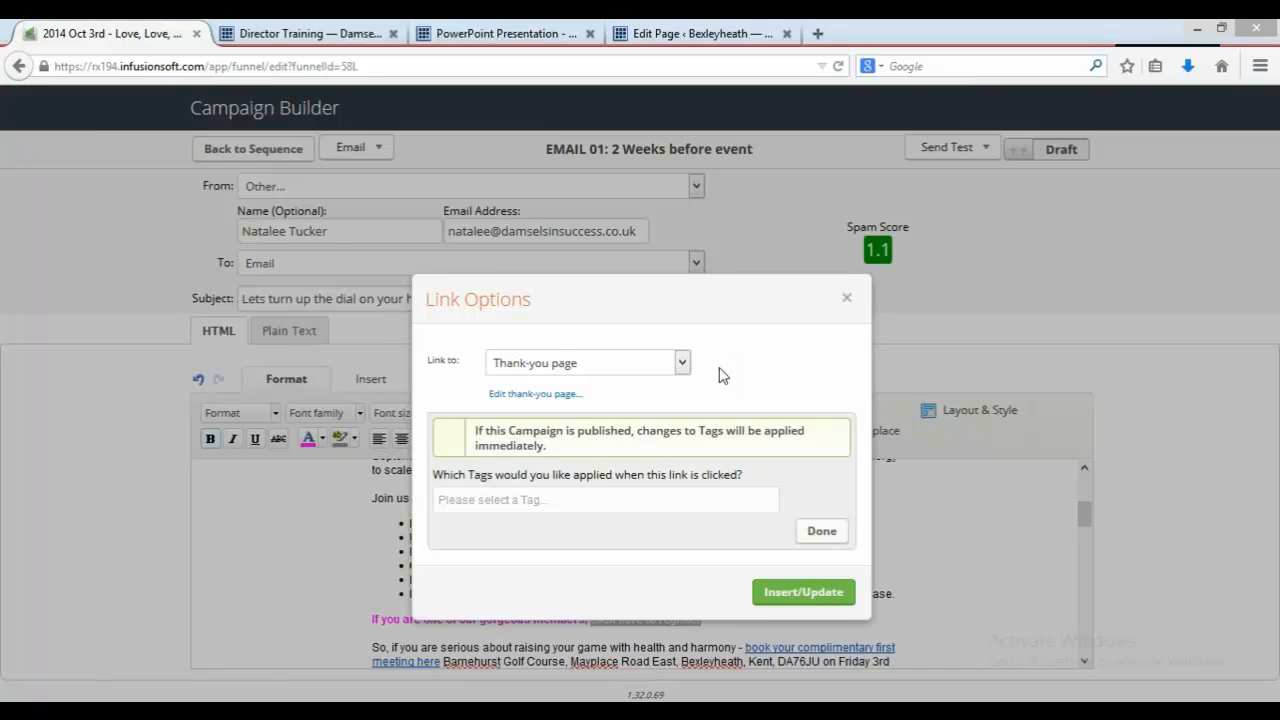
click(637, 500)
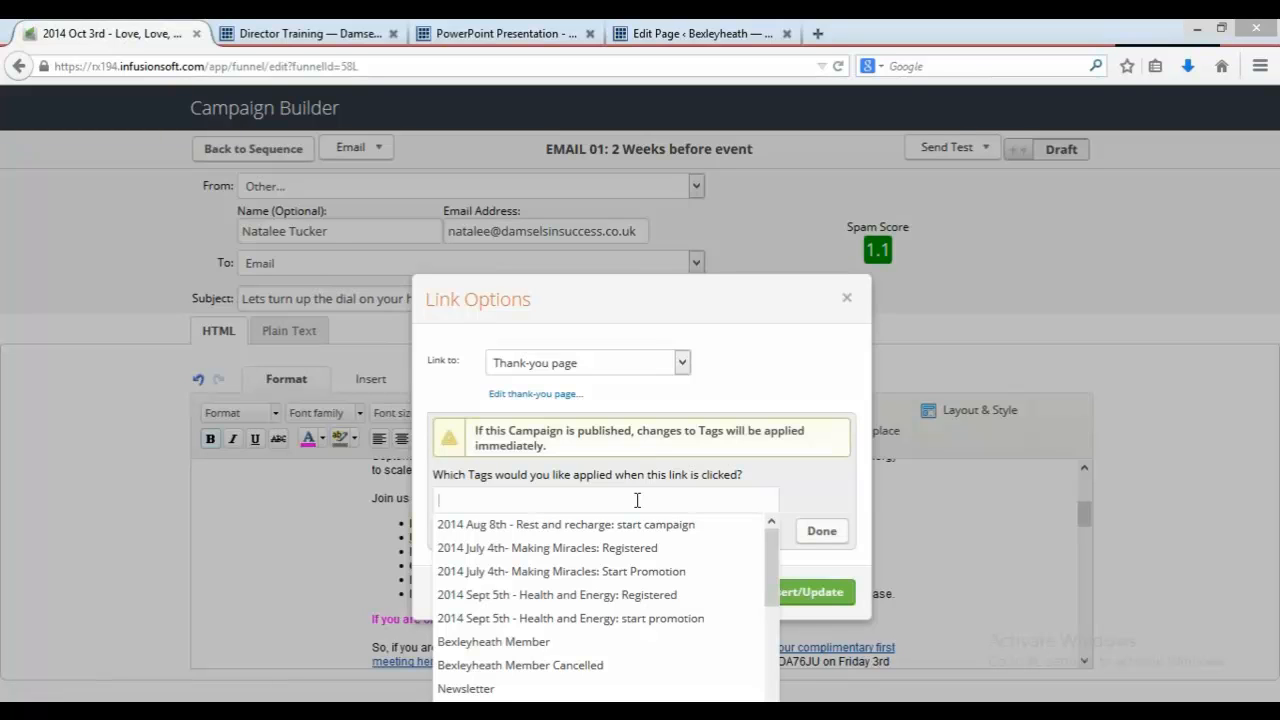
text(love)
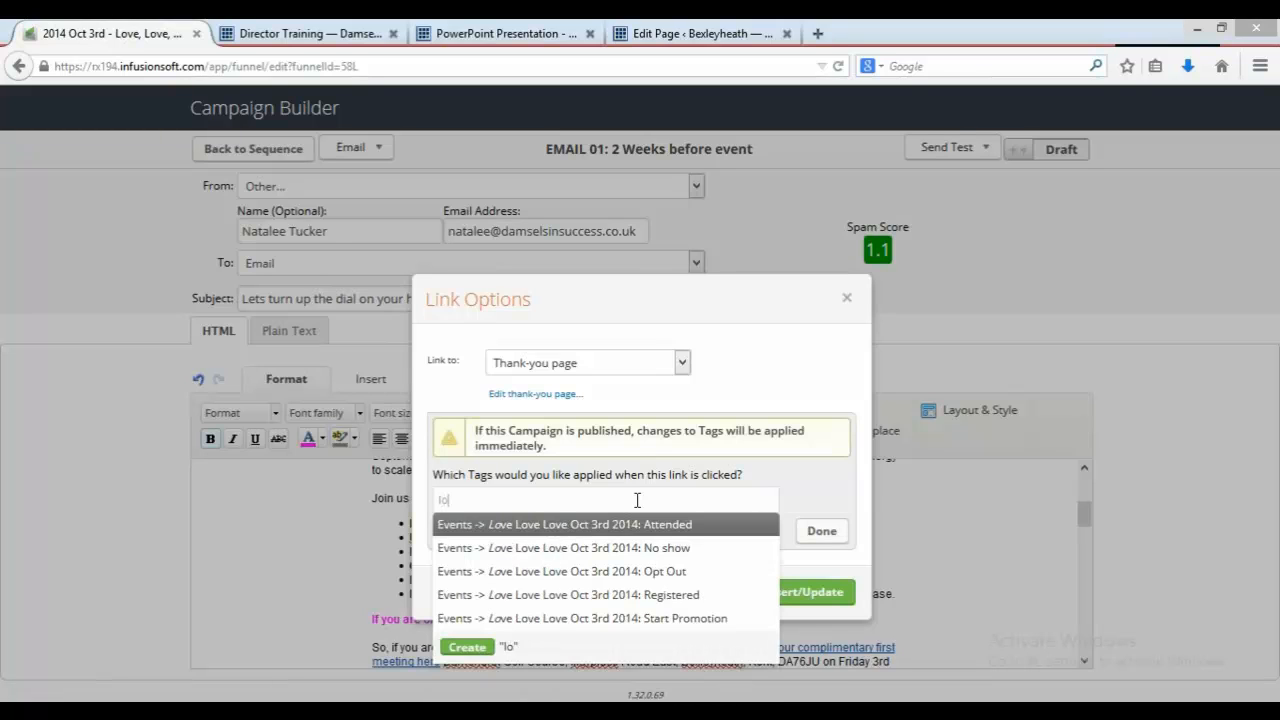
click(643, 594)
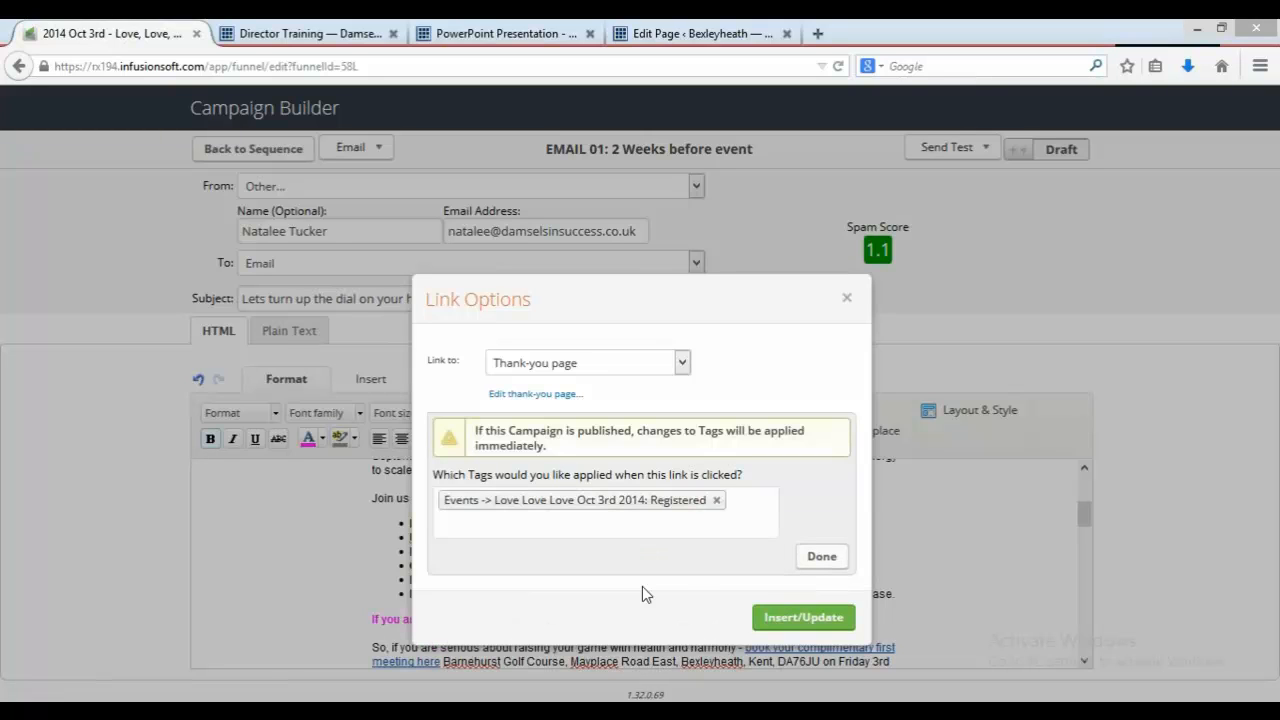
Step: Open the thank-you page for editing and change its heading to 'Thanks for registering for Love, Love, Love'
click(557, 400)
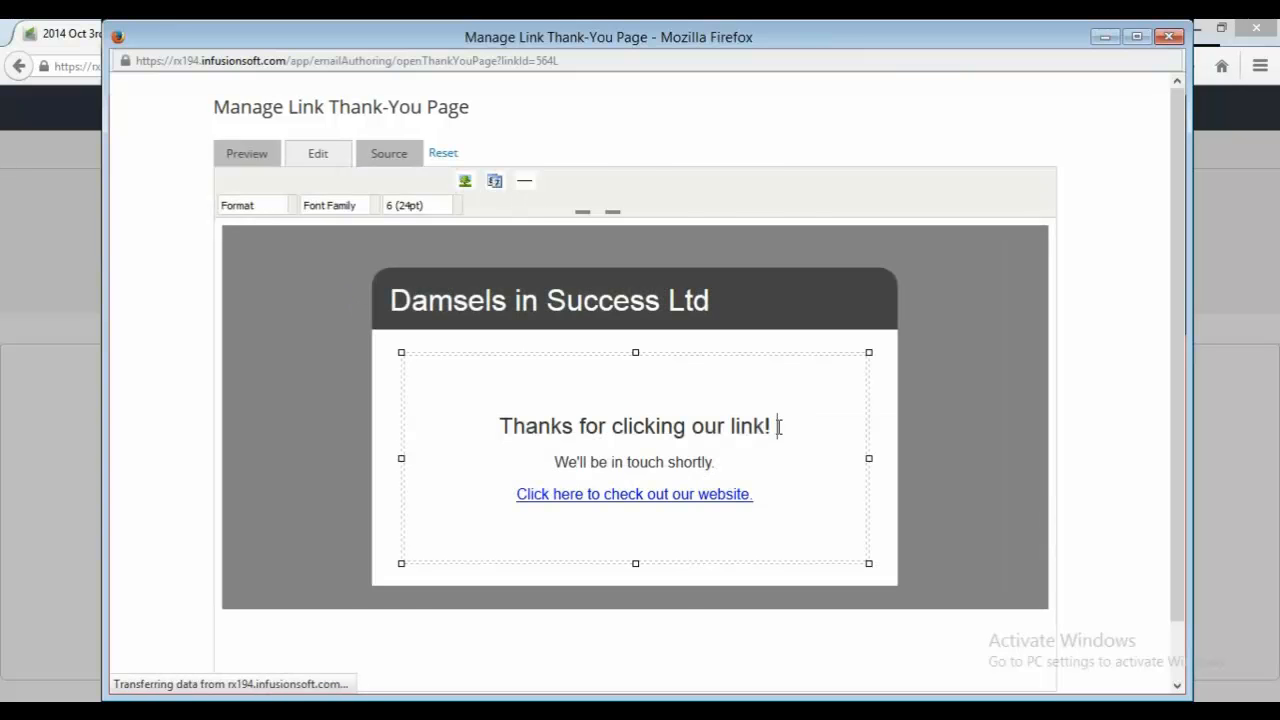
drag(773, 426, 614, 420)
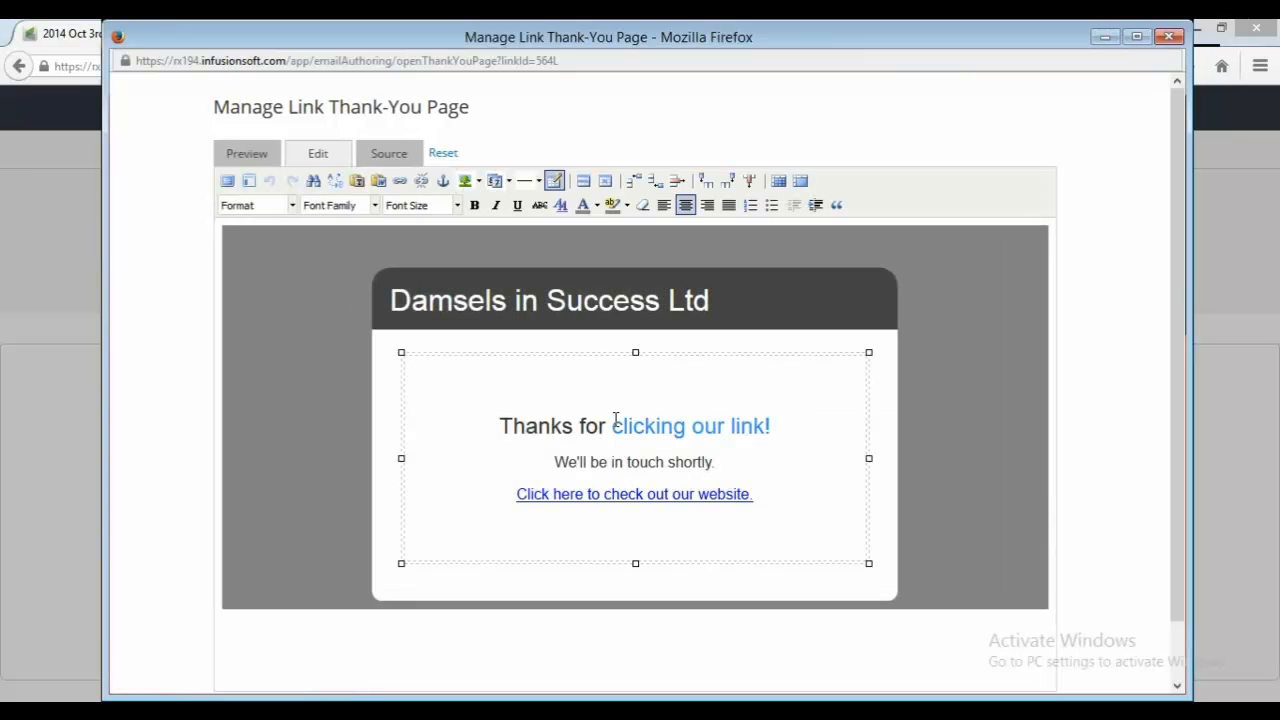
text(registeri)
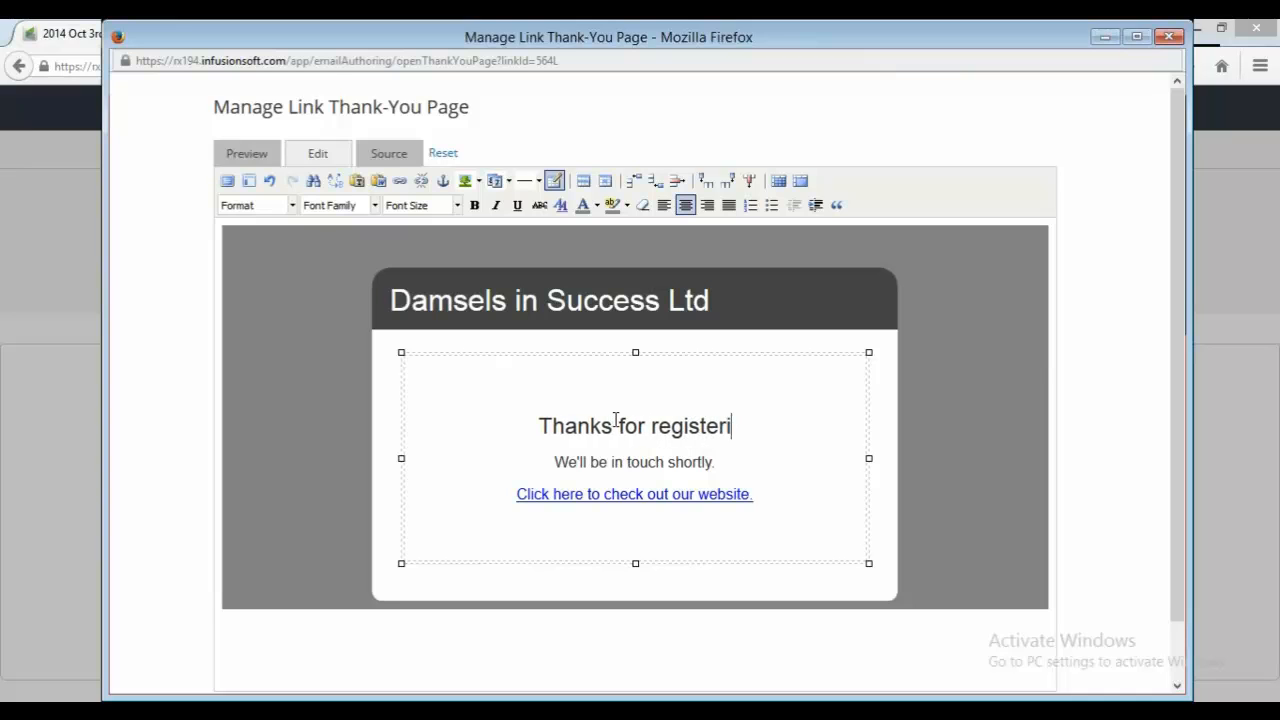
text(ng for Love, Love)
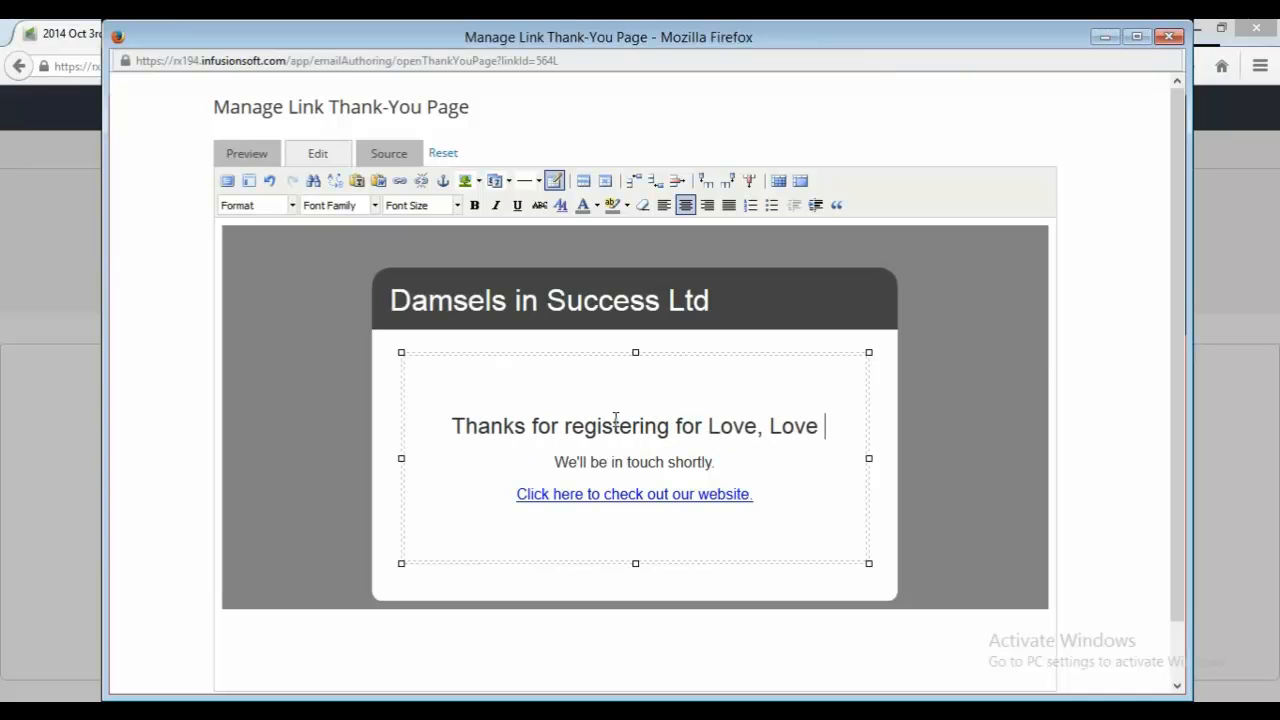
key(BackSpace)
text(, Love)
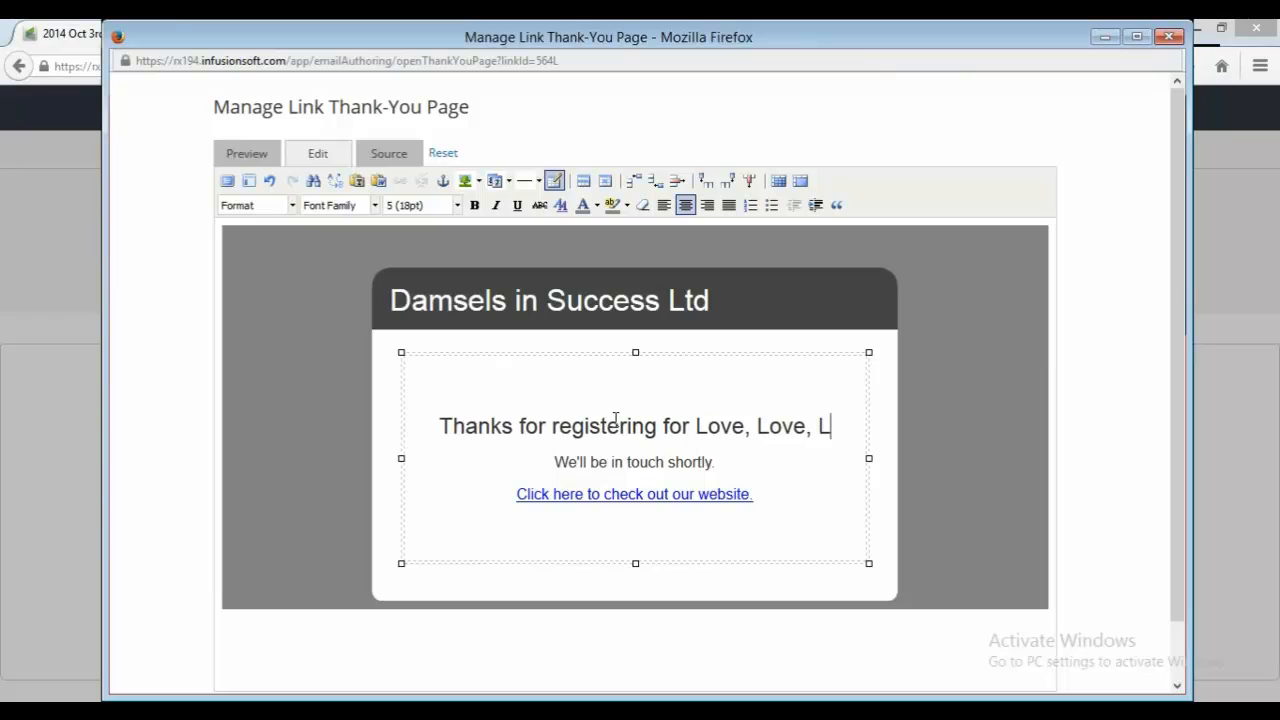
Step: Replace the 'We'll be in touch shortly' line with text beginning 'Look forward to'
key(Down)
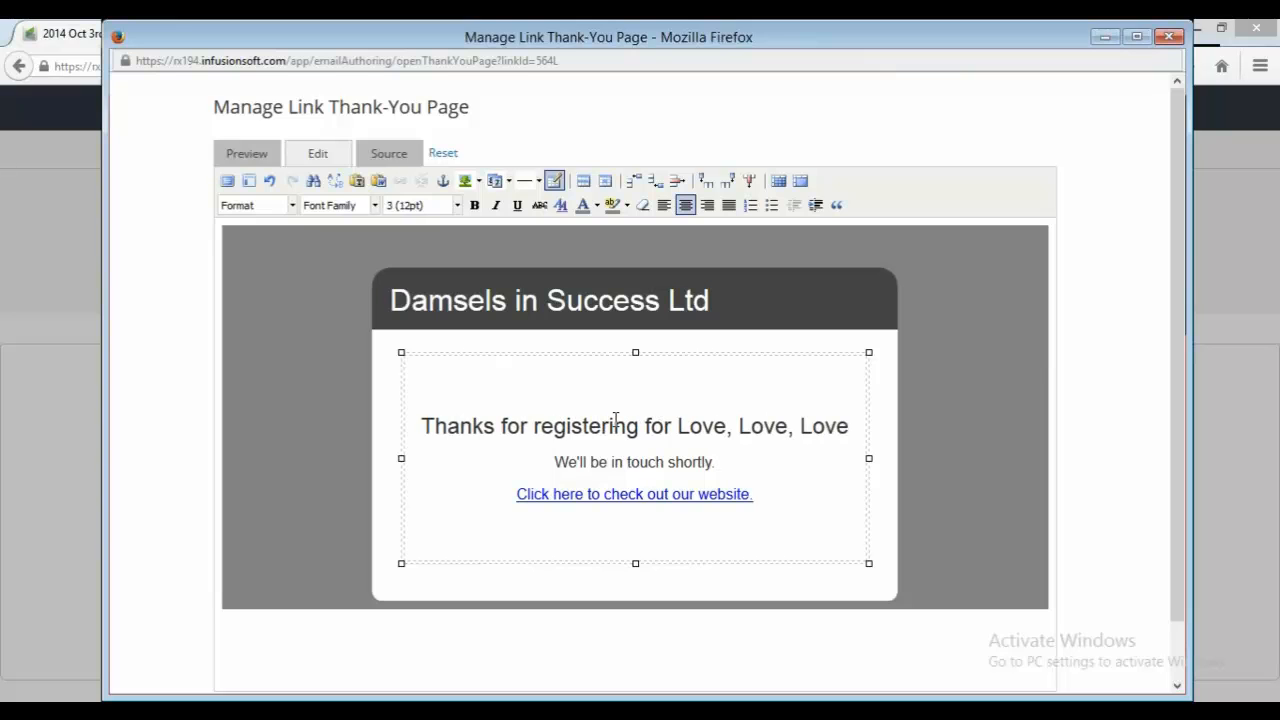
key(BackSpace)
key(BackSpace)
key(BackSpace)
key(BackSpace)
key(BackSpace)
key(BackSpace)
key(BackSpace)
key(BackSpace)
key(BackSpace)
key(BackSpace)
key(BackSpace)
key(BackSpace)
key(BackSpace)
key(BackSpace)
key(BackSpace)
key(BackSpace)
key(BackSpace)
key(BackSpace)
key(BackSpace)
key(BackSpace)
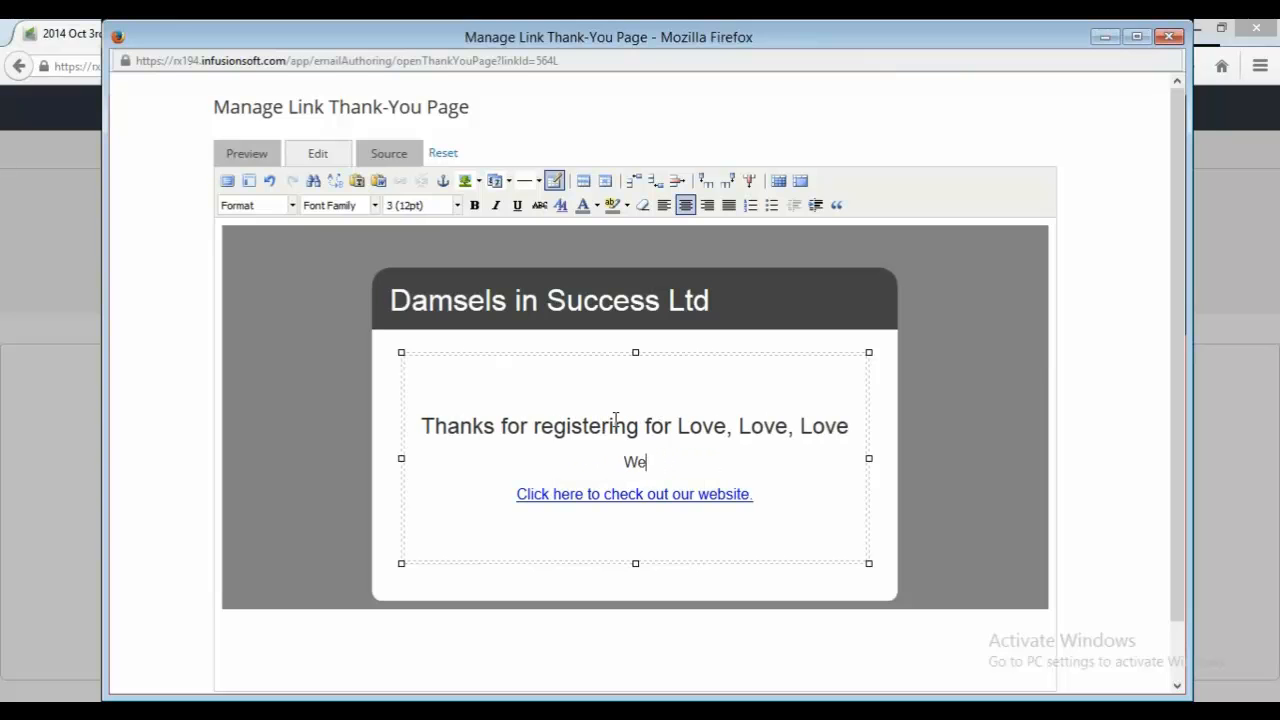
text(Look forward to)
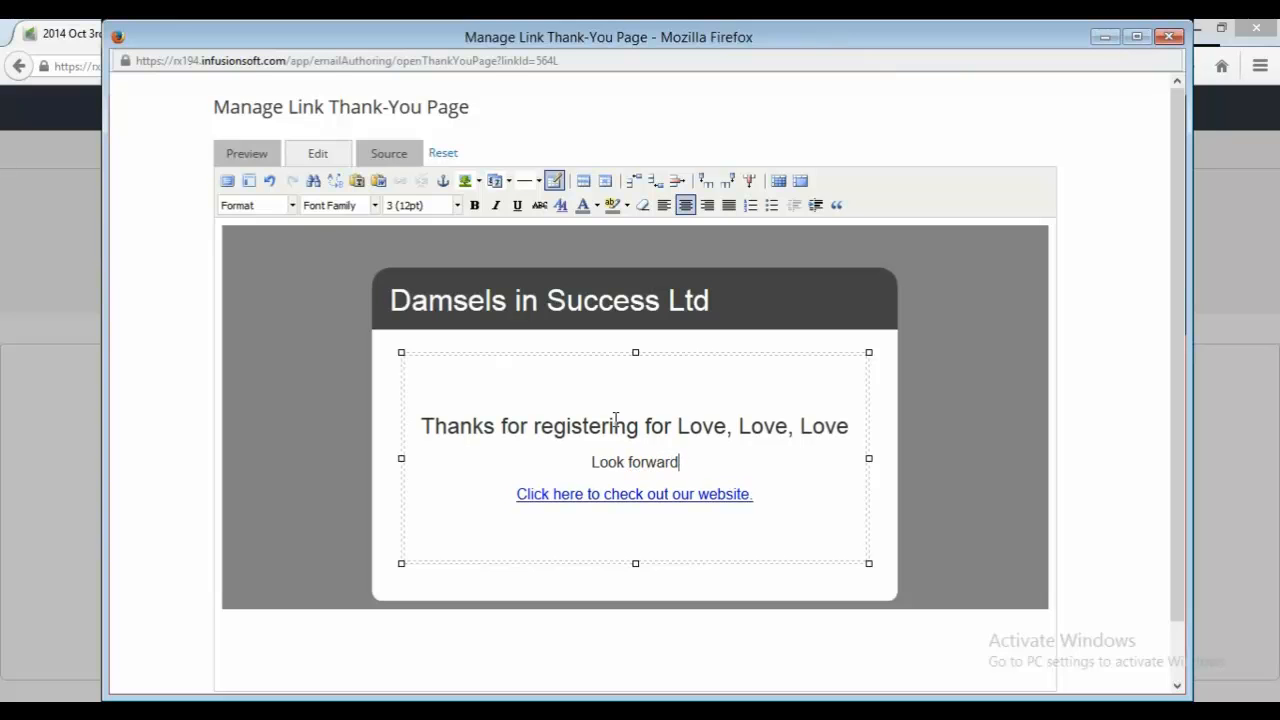
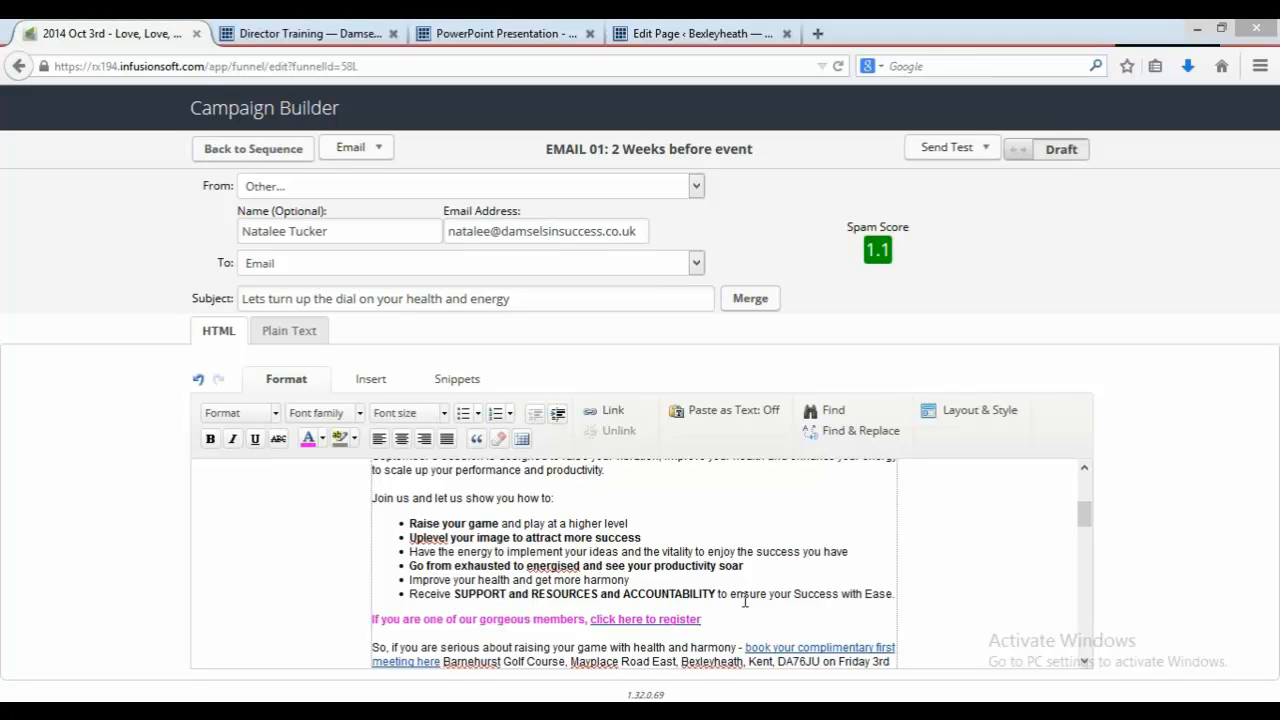
Step: Mark the 'EMAIL 01: 2 Weeks before event' email as Ready and return to the Event Promotion sequence
click(1051, 152)
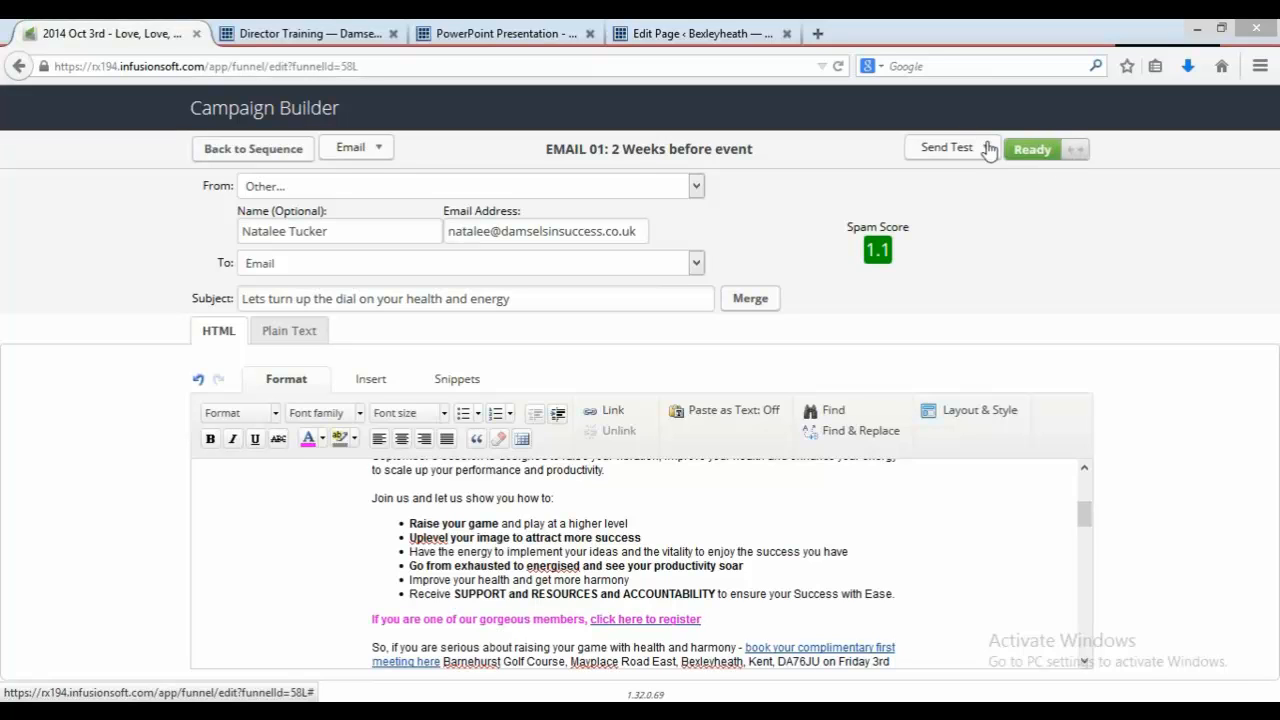
click(290, 161)
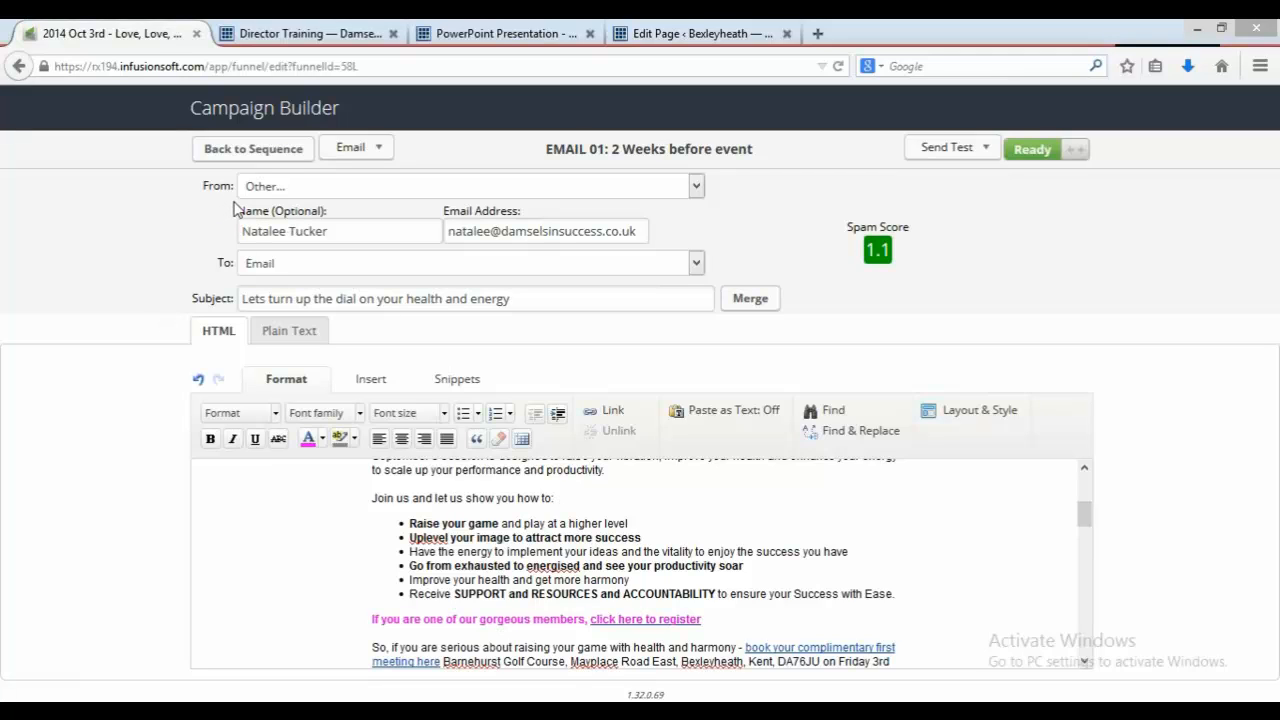
click(281, 155)
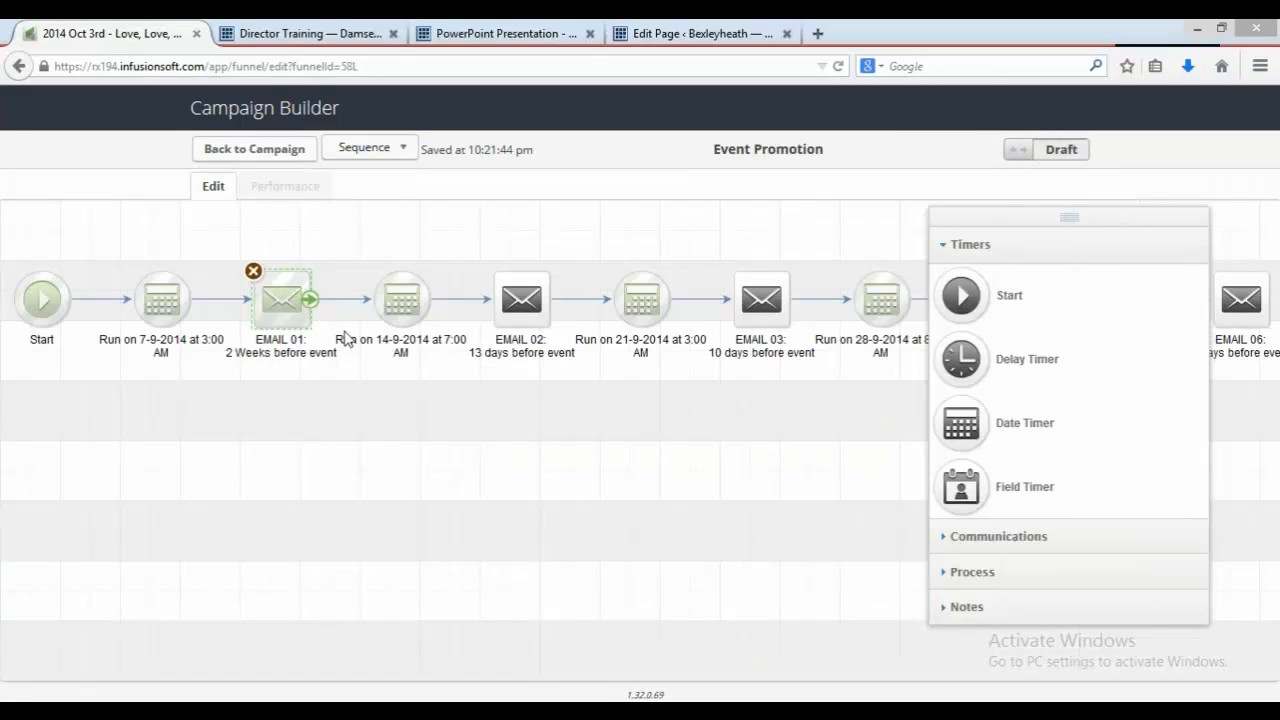
Step: Open 'EMAIL 02: 13 days before event', mark it as Ready, and return to the sequence
double_click(524, 291)
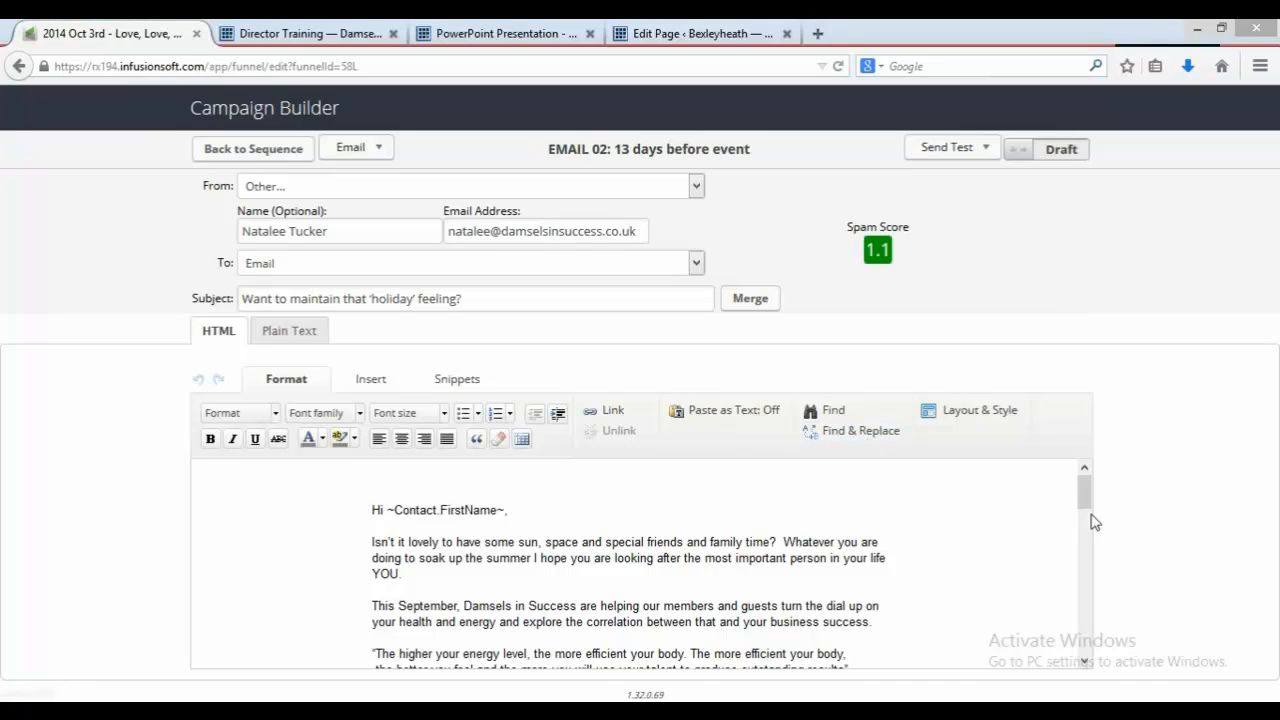
drag(1087, 495, 1087, 497)
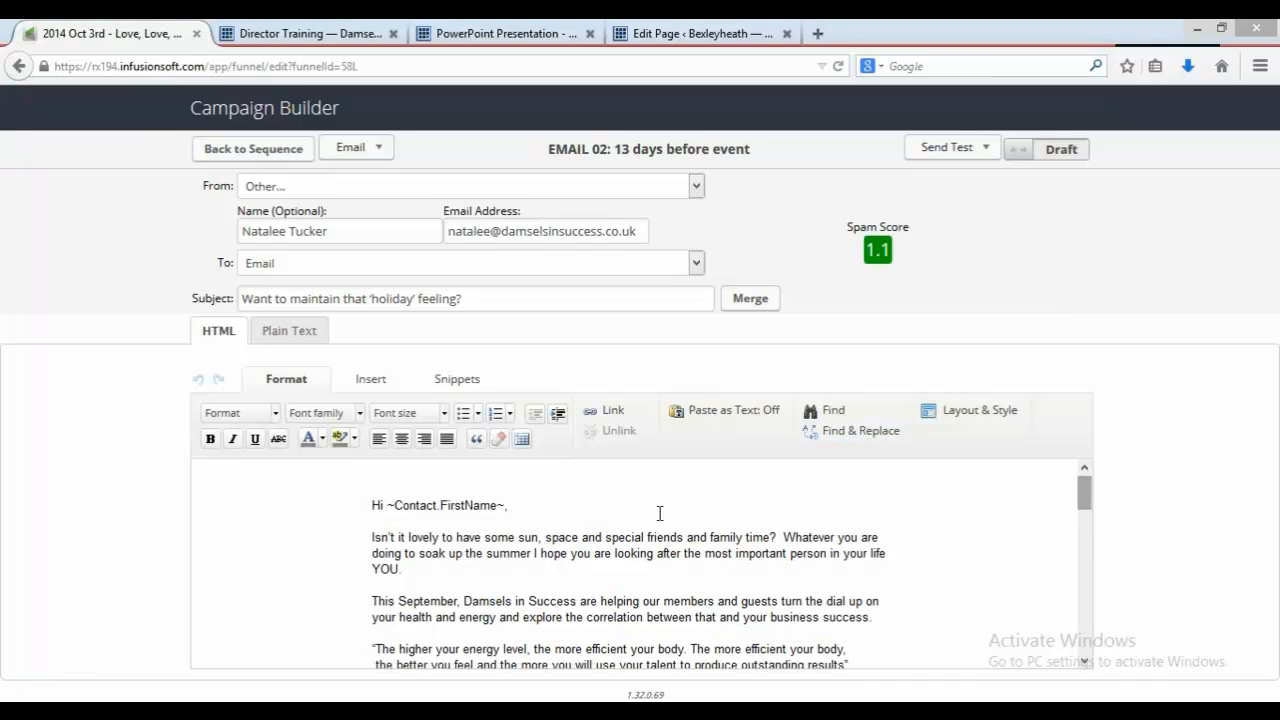
mouse_move(491, 515)
click(1061, 149)
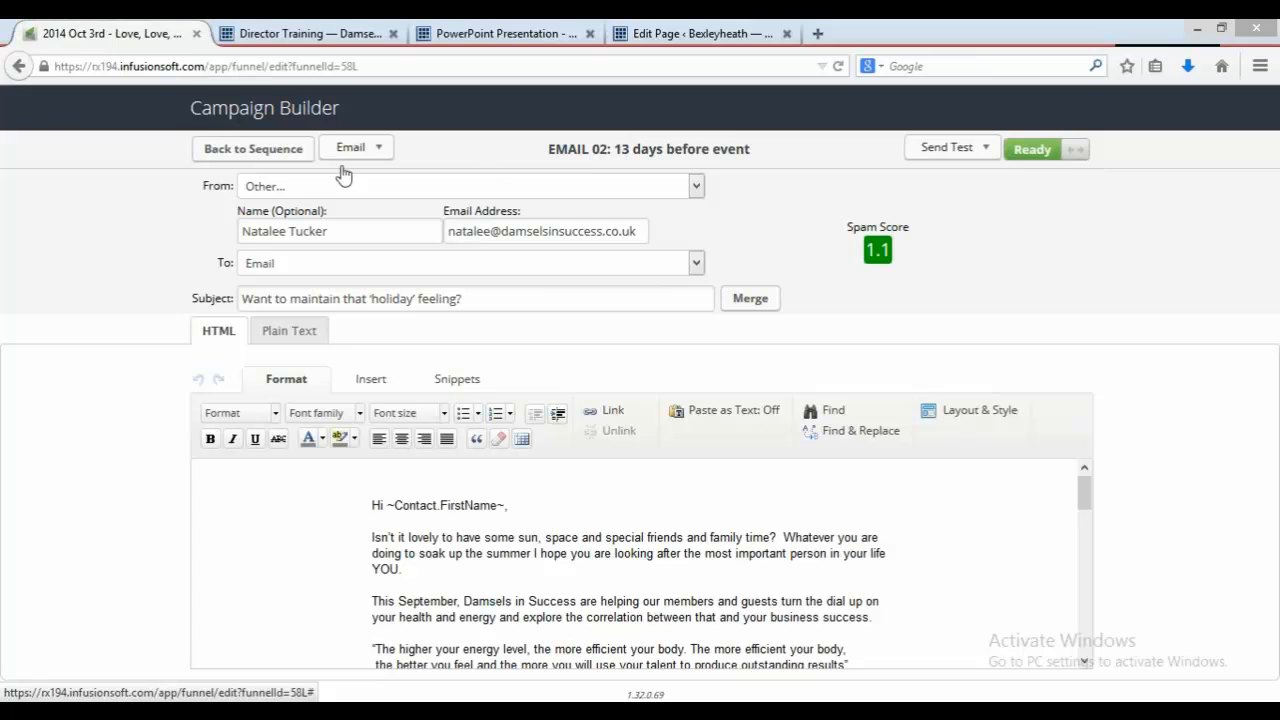
click(308, 152)
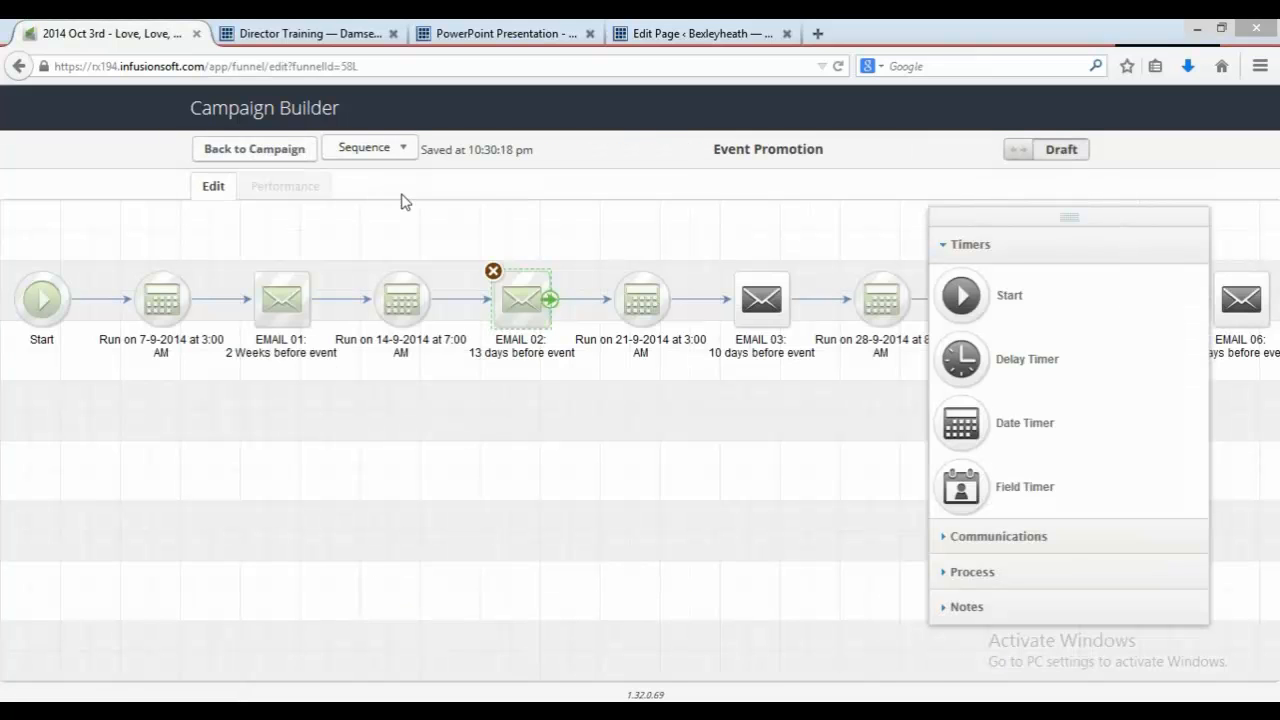
Step: Open 'EMAIL 03: 10 days before event', mark it as Ready, and return to the sequence
double_click(776, 298)
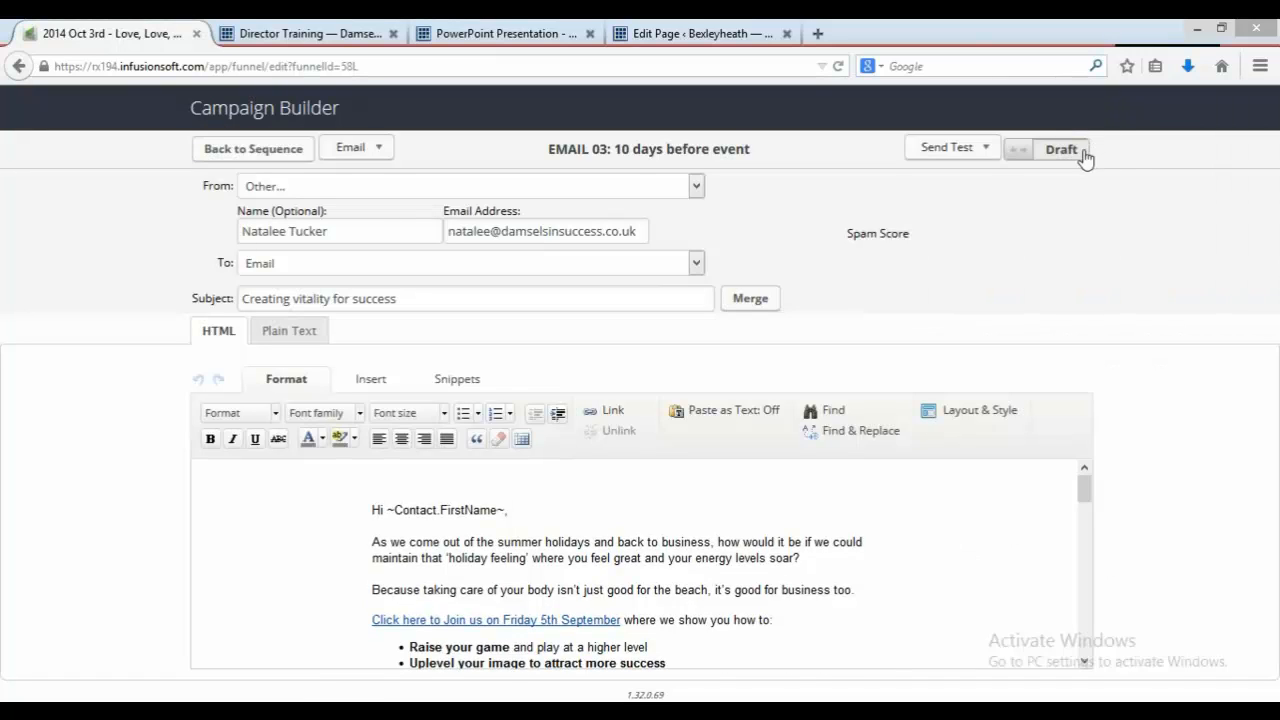
click(1084, 152)
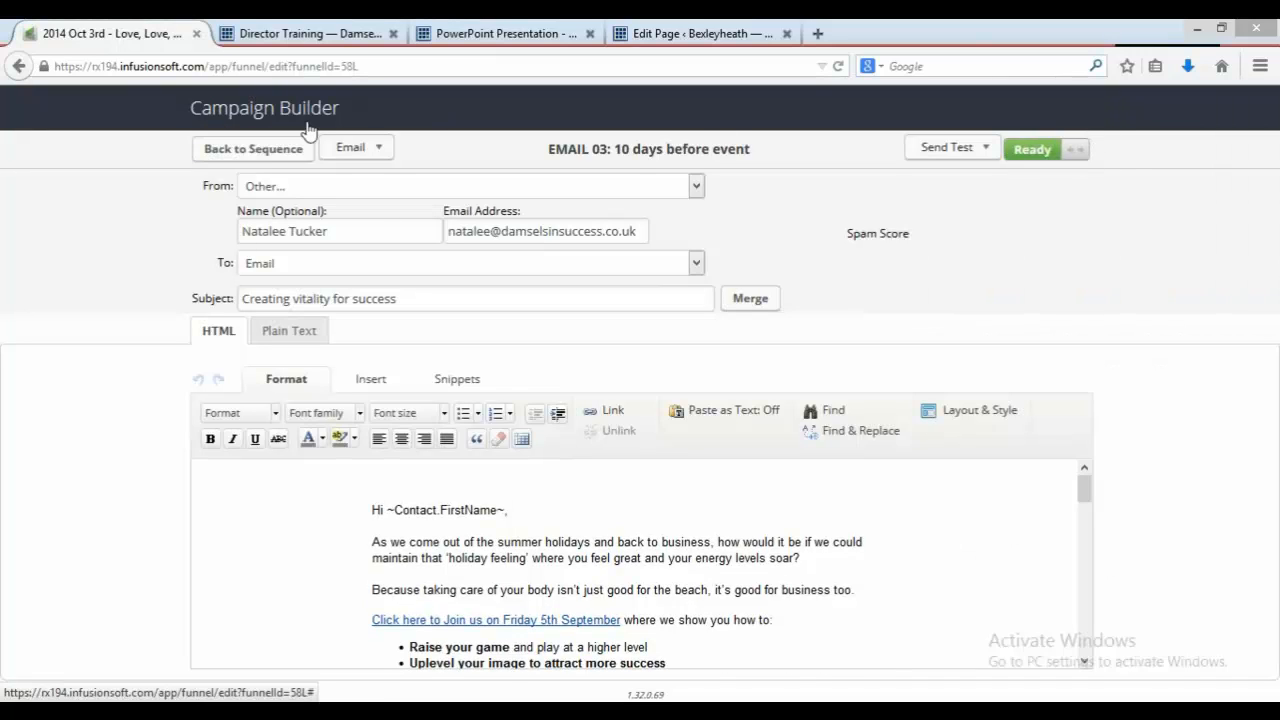
click(266, 150)
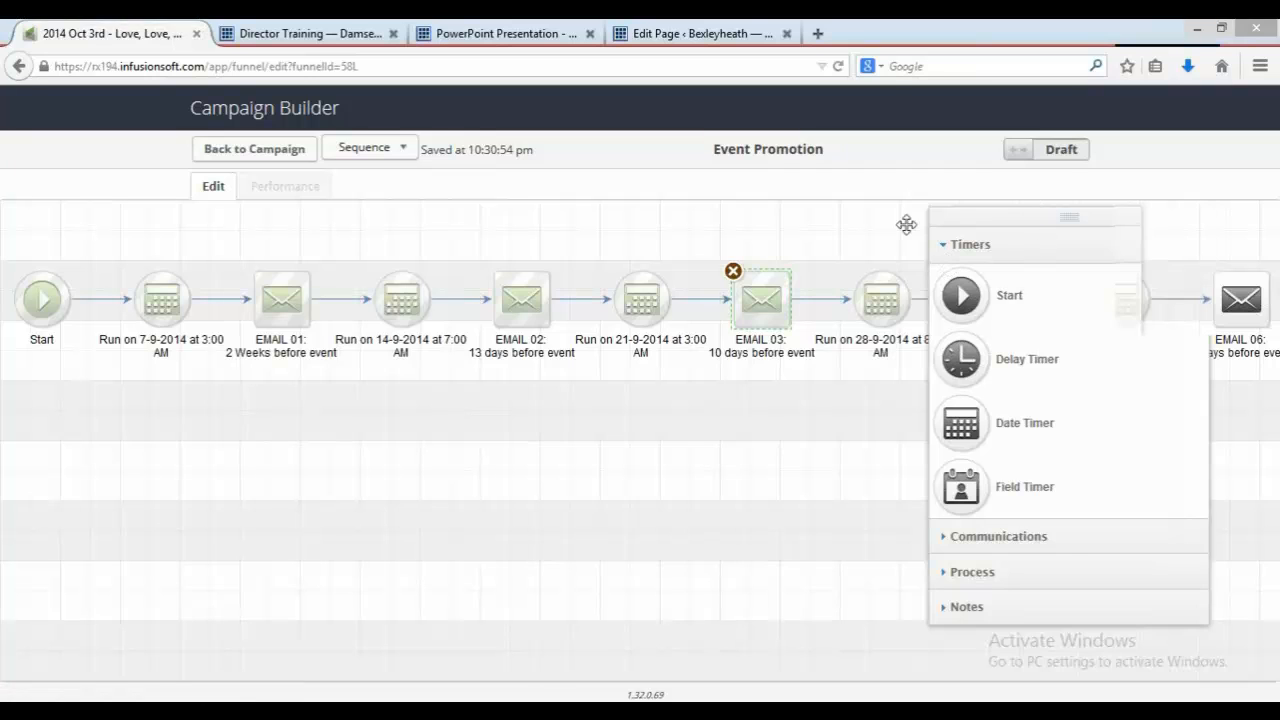
Step: Open 'EMAIL 04: 7 days before event', mark it as Ready, and return to the sequence
drag(1040, 216, 666, 251)
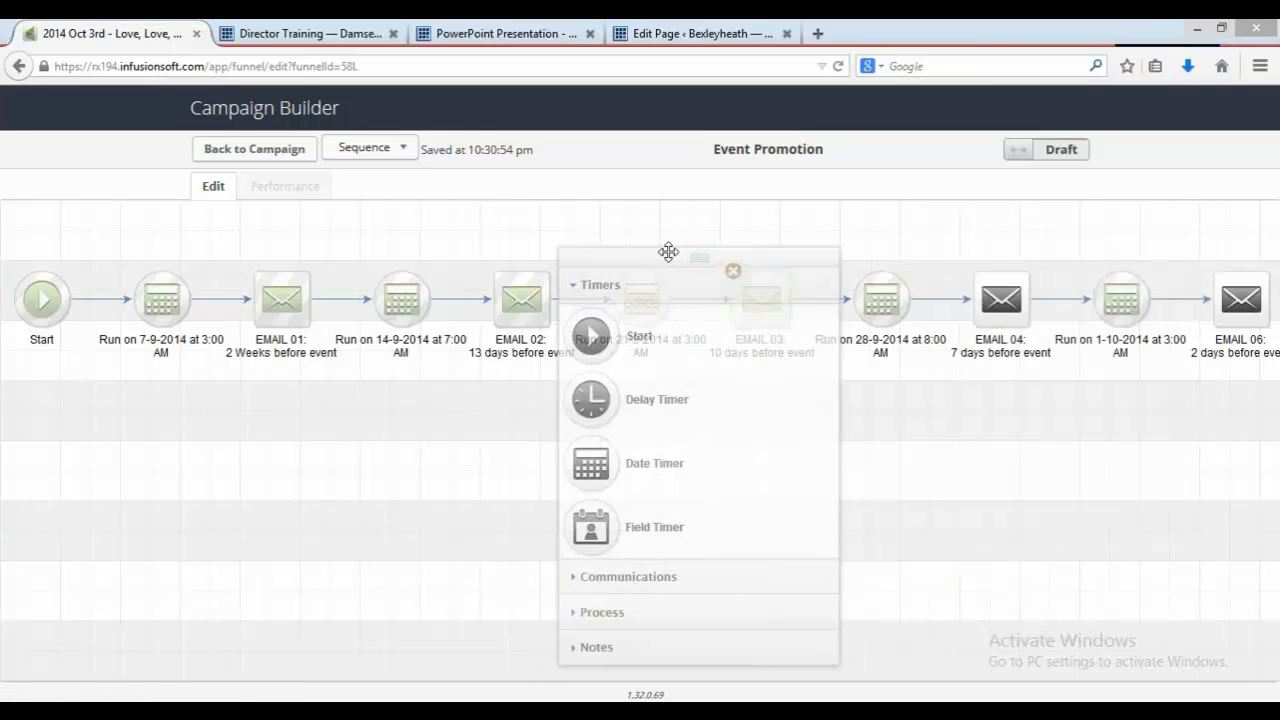
double_click(1015, 308)
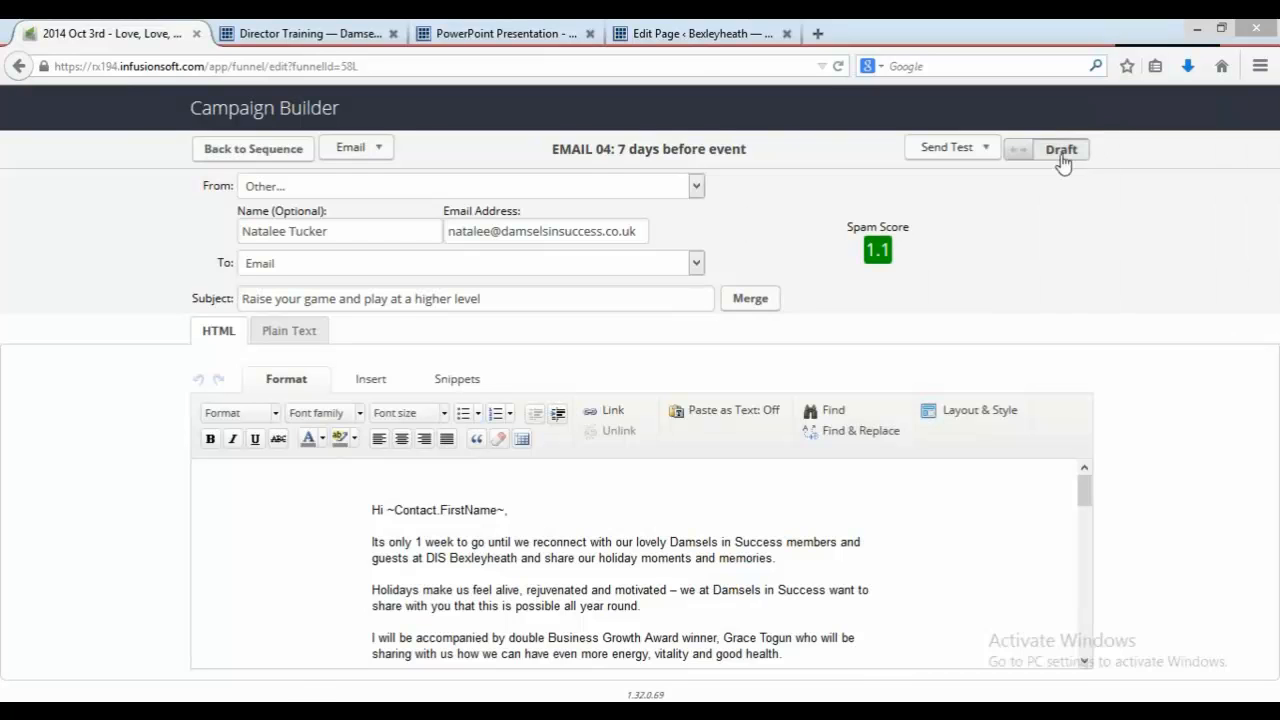
click(1060, 156)
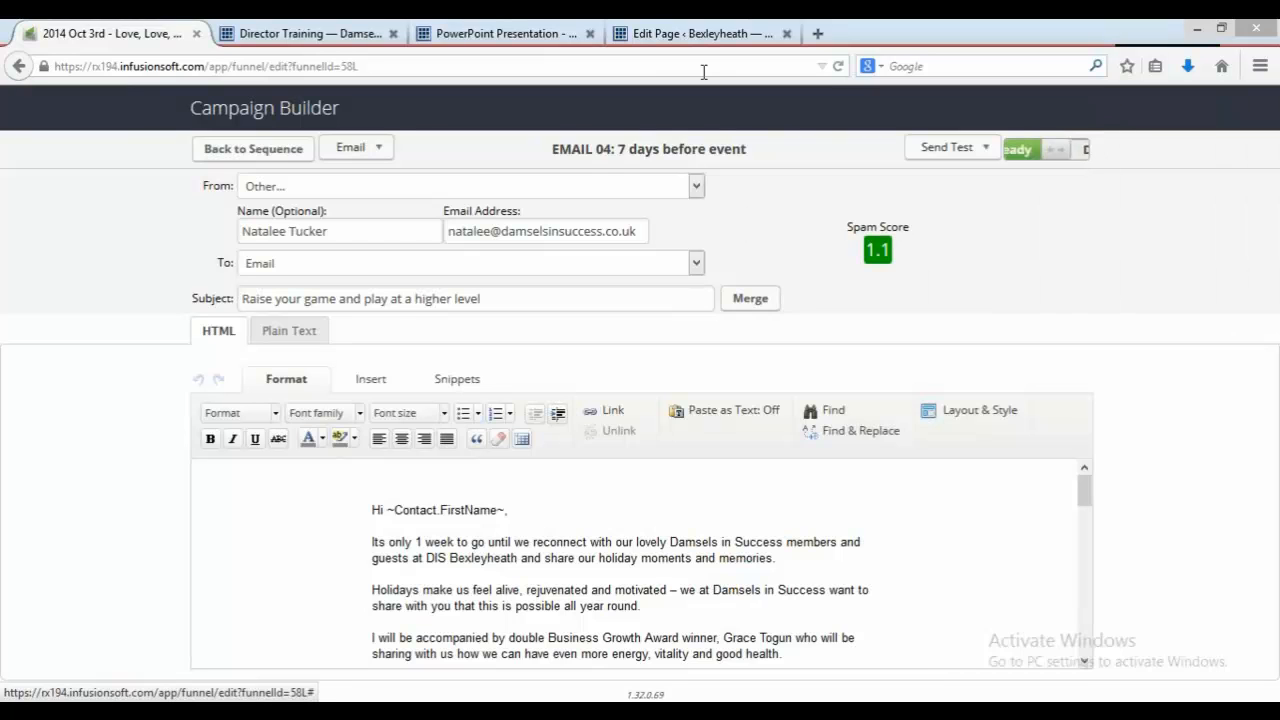
click(296, 157)
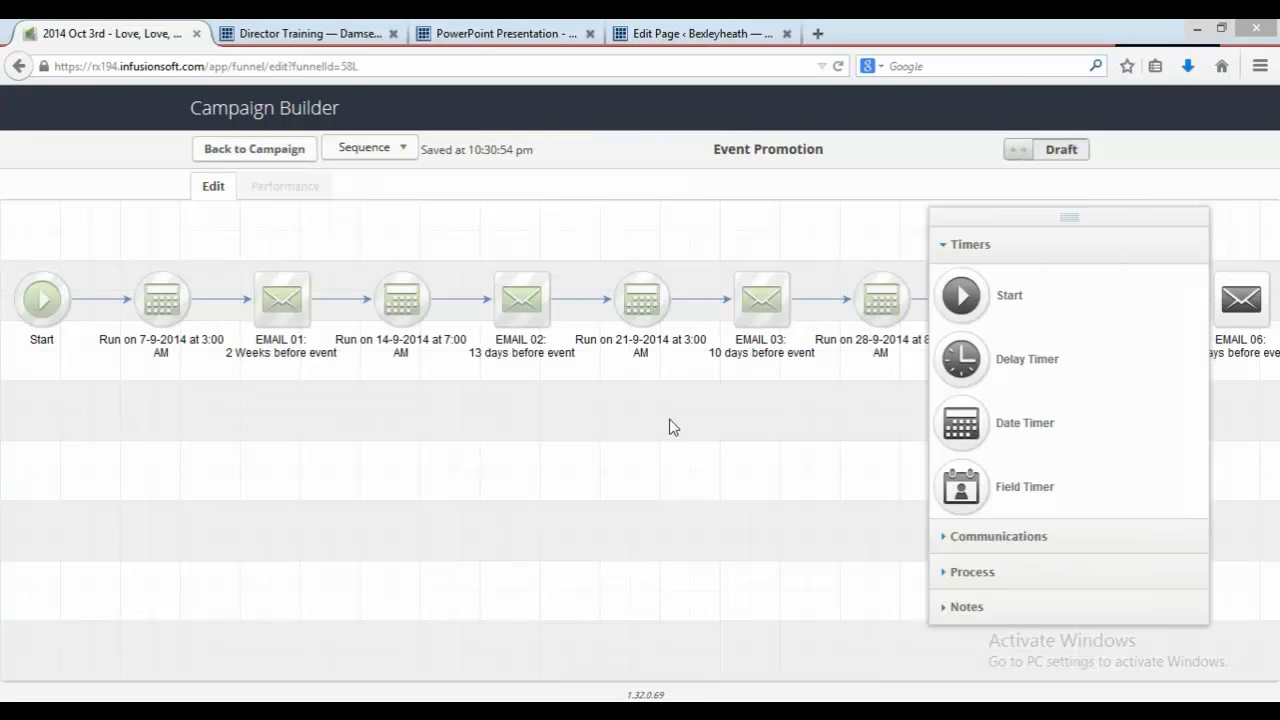
Step: Open 'EMAIL 06: 2 days before event', mark it as Ready, and return to the sequence
drag(614, 415, 111, 380)
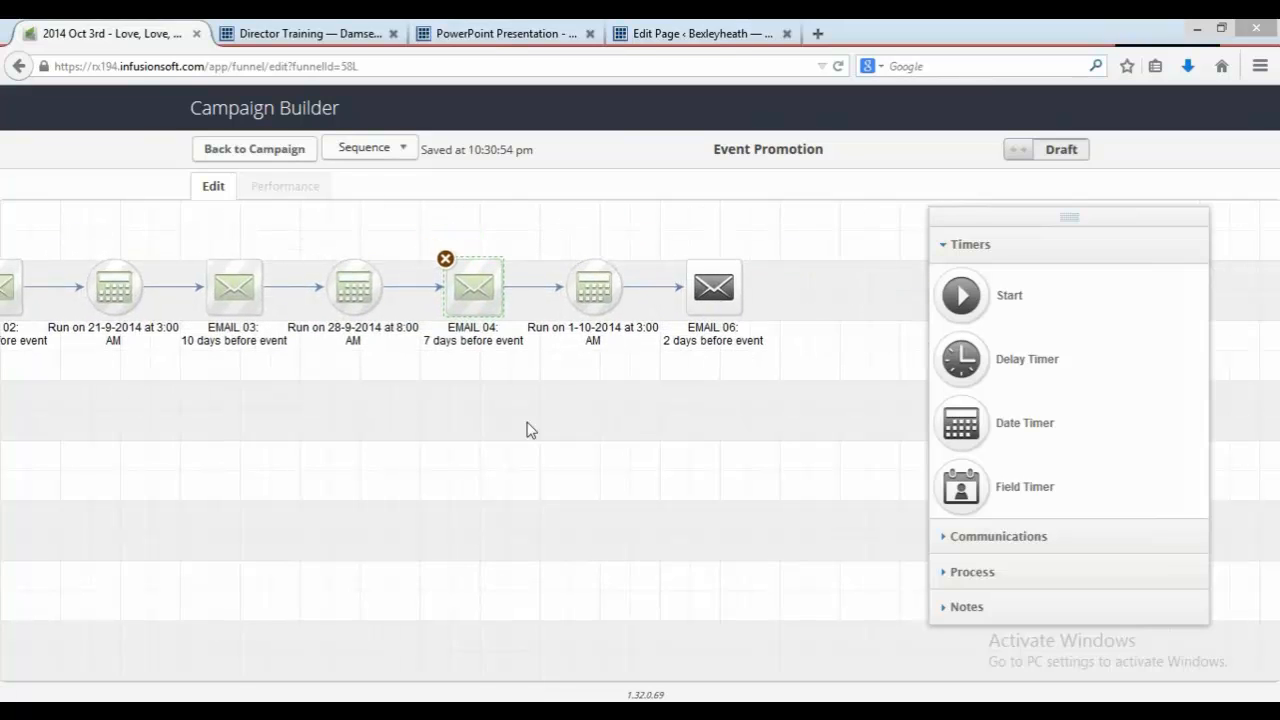
double_click(710, 295)
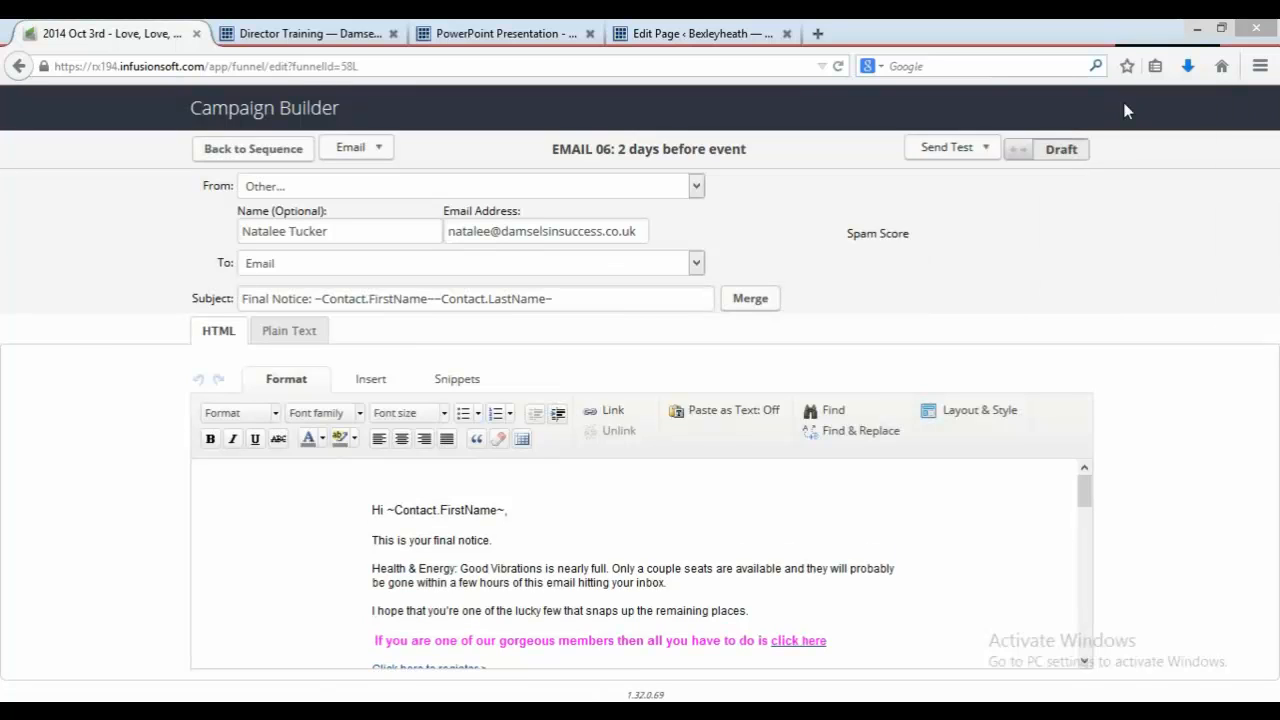
click(1077, 157)
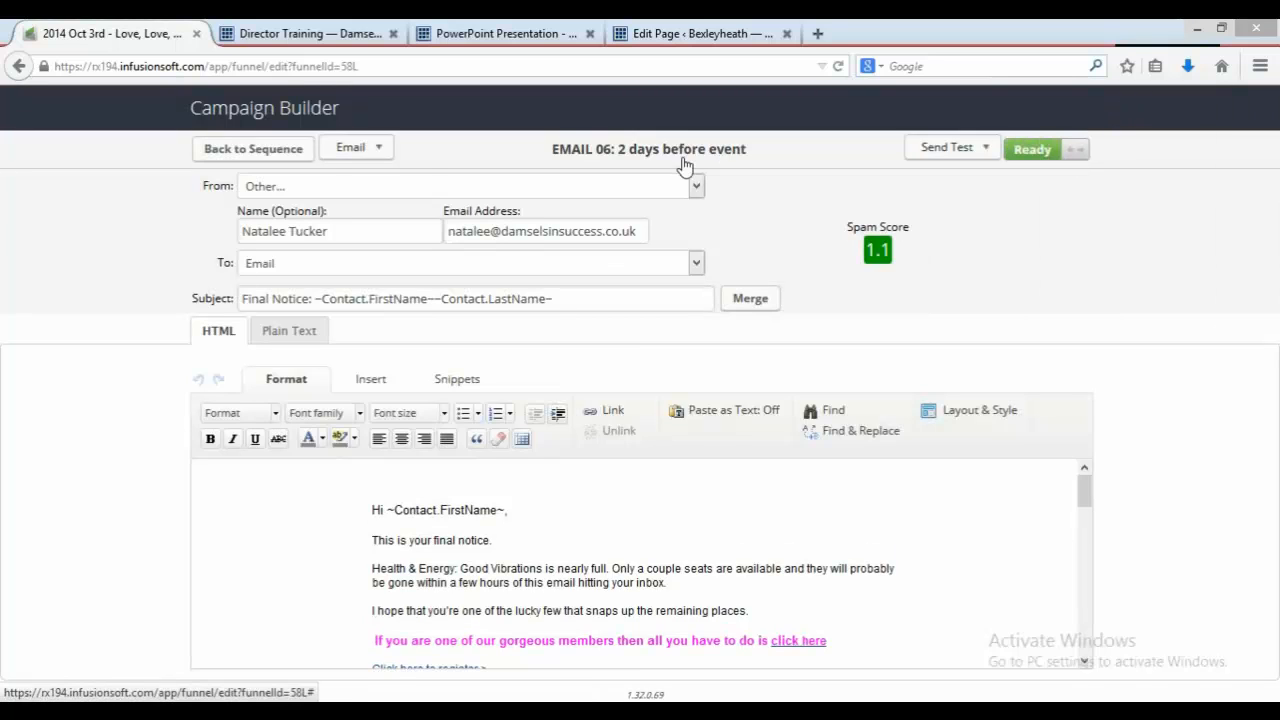
click(303, 158)
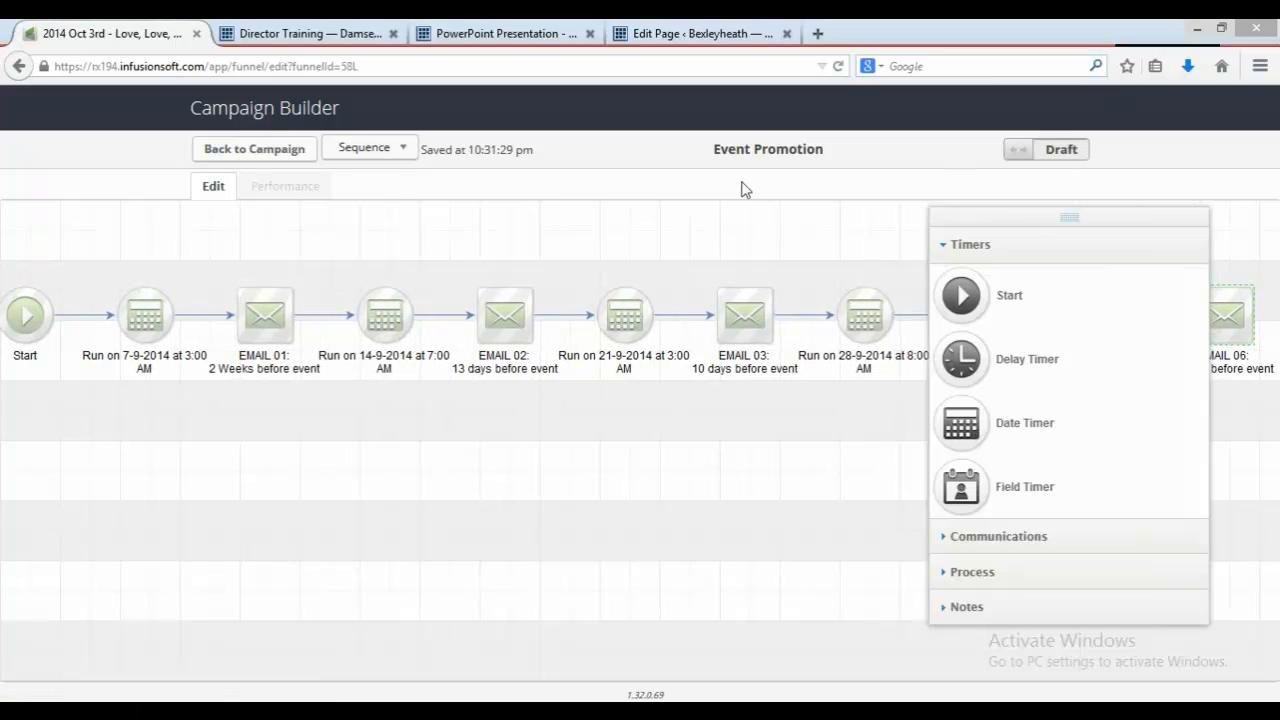
Step: Set the Event Promotion sequence to Ready and go back to the campaign canvas
click(1055, 155)
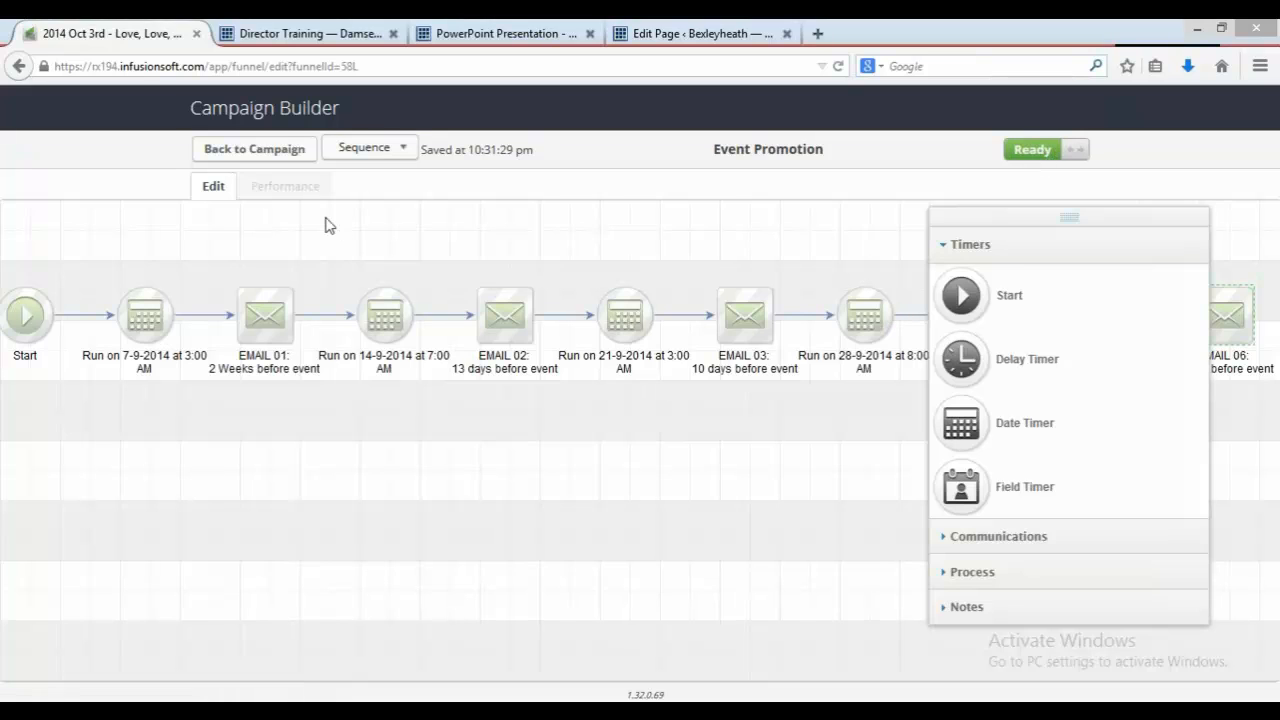
click(285, 148)
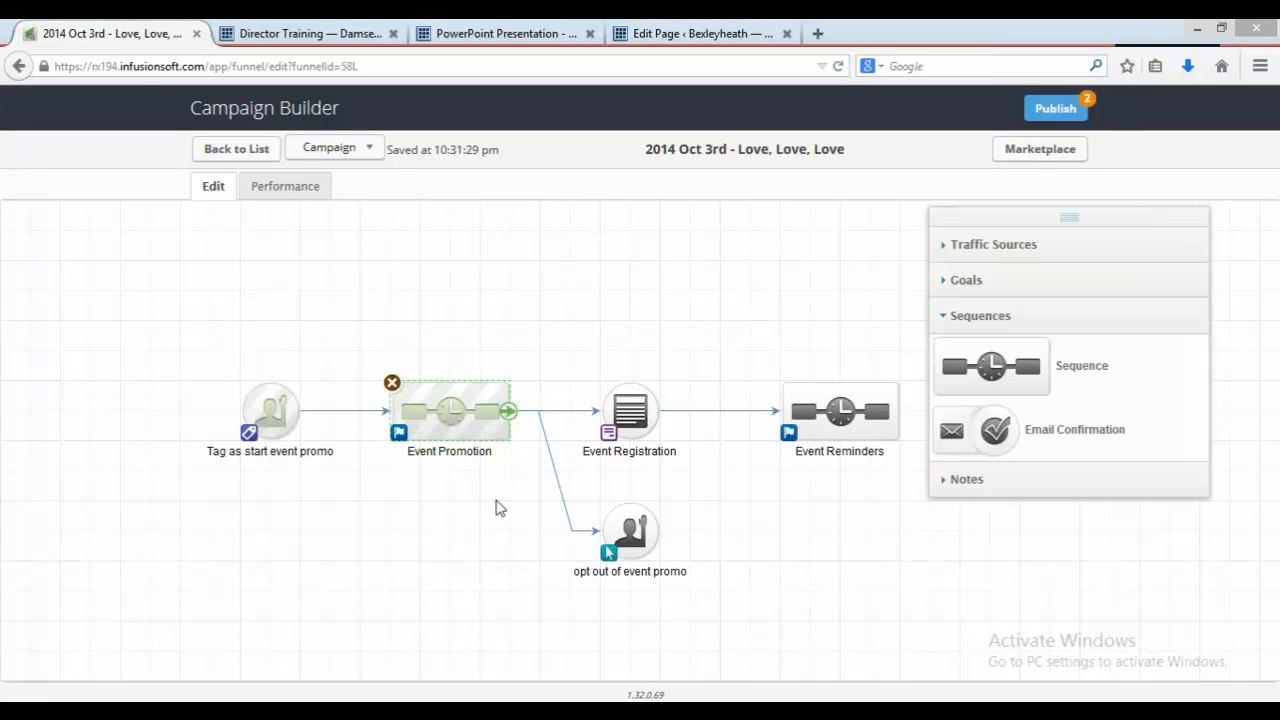
Step: Open Email 1 in the Event Reminders sequence and replace the event name in the congratulations line with 'Love, Love, Love'
double_click(822, 437)
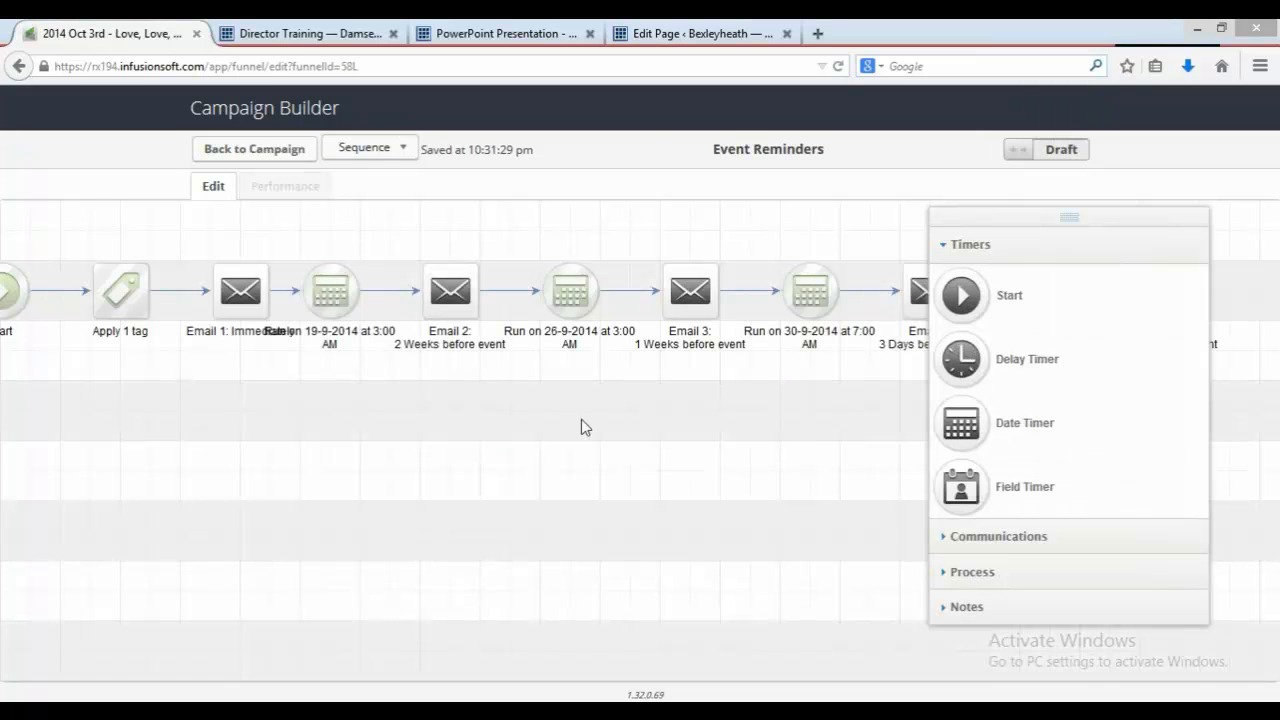
double_click(250, 289)
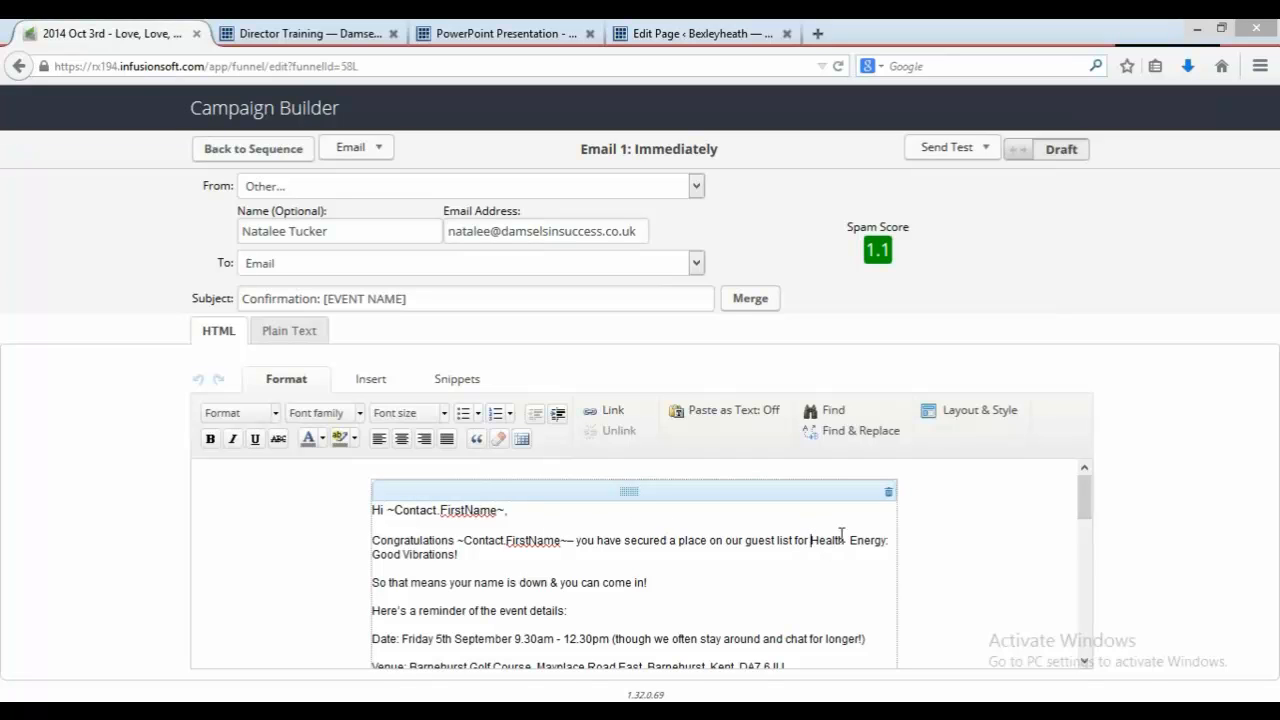
mouse_move(810, 540)
mouse_down()
mouse_move(871, 542)
mouse_move(914, 568)
mouse_up()
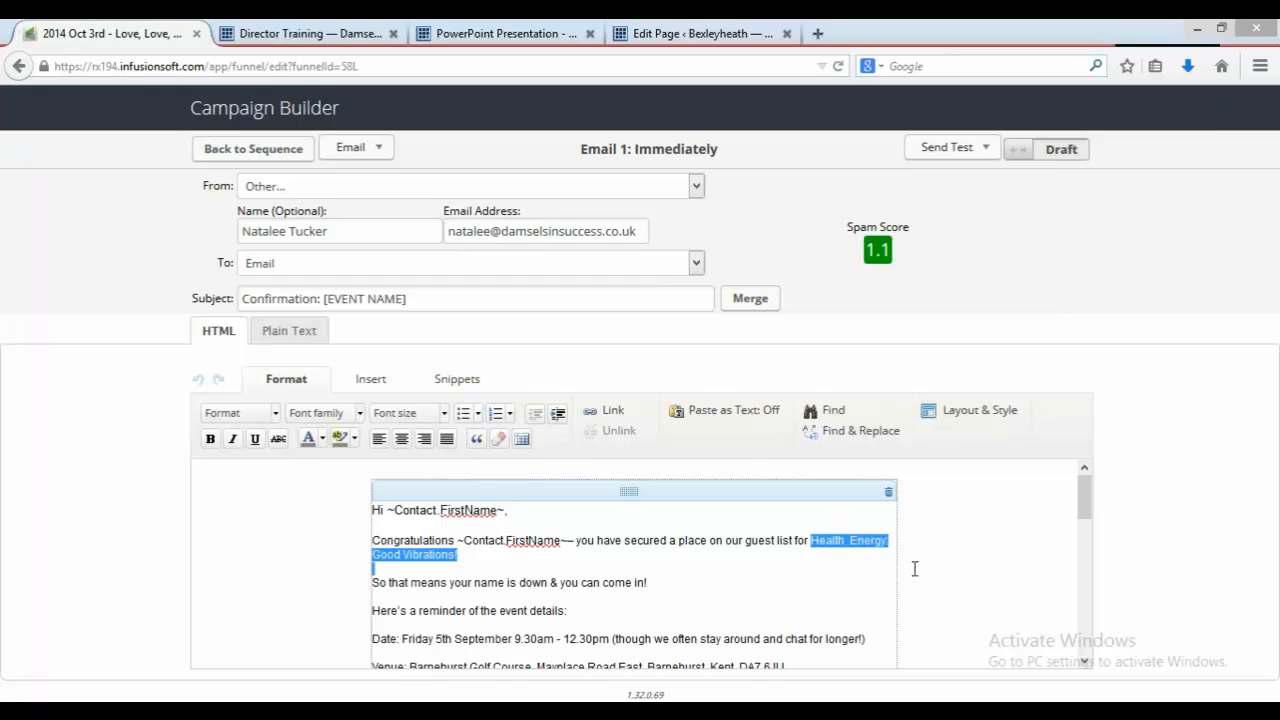
key(BackSpace)
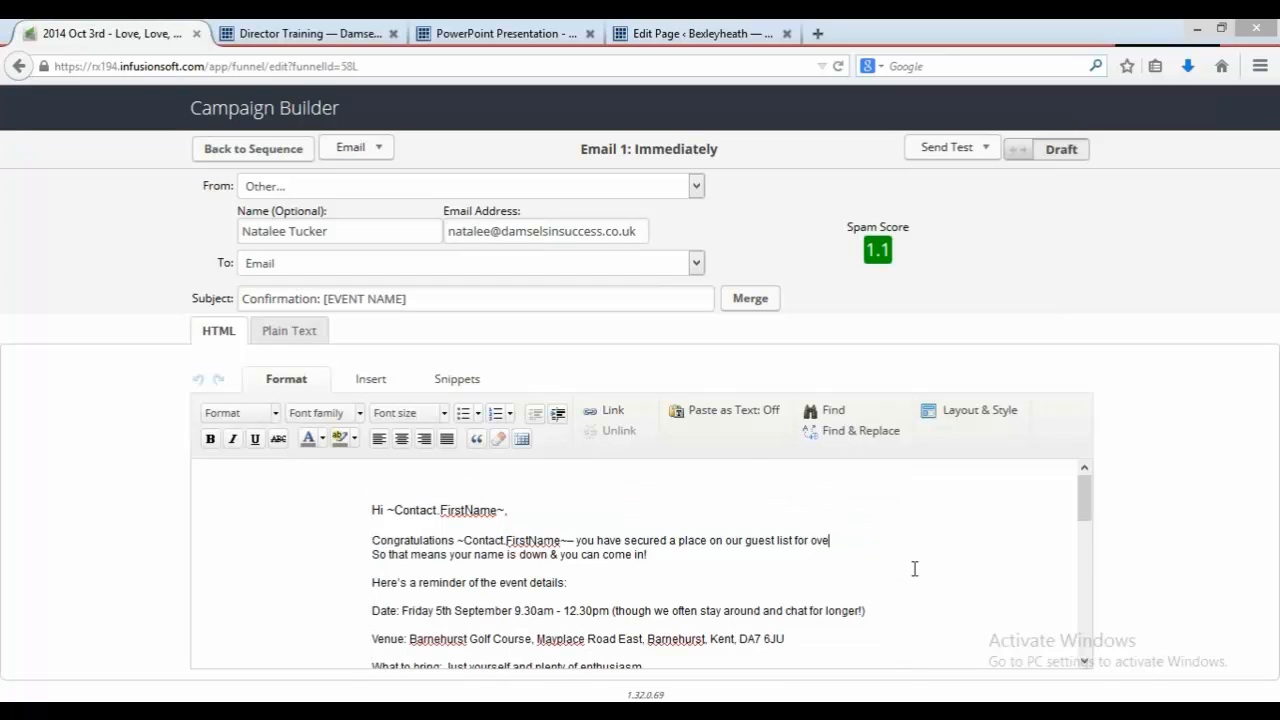
key(BackSpace)
text(Love, Love)
key(Return)
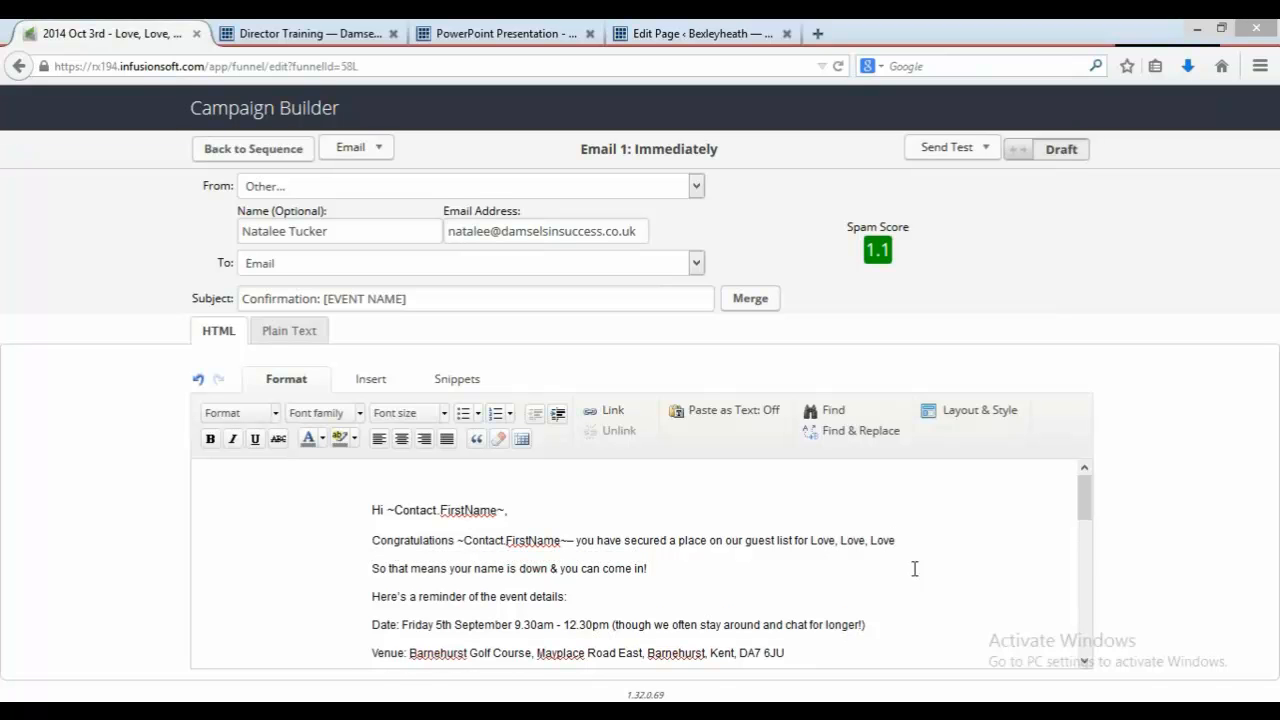
Step: Change the event date line to 'Friday 3rd October' before the 9.30am start time
key(Down)
key(Return)
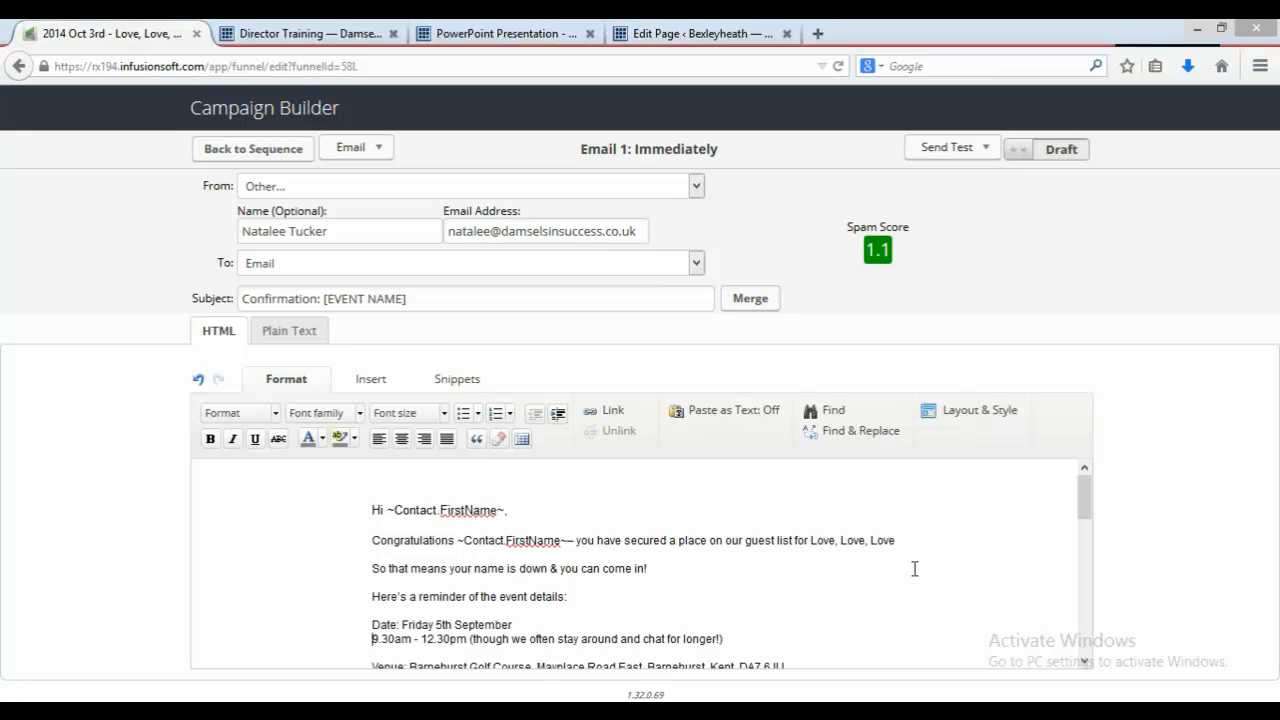
key(BackSpace)
key(BackSpace)
key(BackSpace)
key(BackSpace)
key(BackSpace)
key(BackSpace)
key(BackSpace)
key(BackSpace)
key(BackSpace)
key(BackSpace)
key(BackSpace)
key(BackSpace)
key(BackSpace)
key(BackSpace)
key(BackSpace)
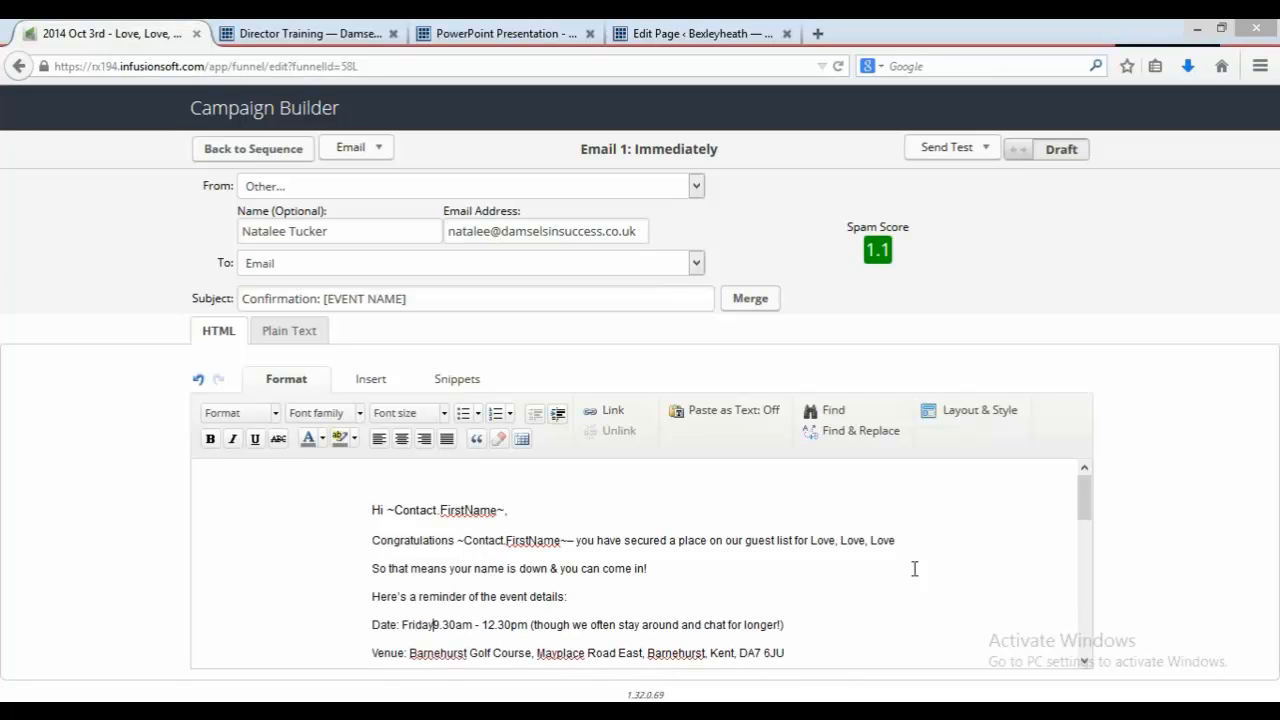
text(3rd Octo)
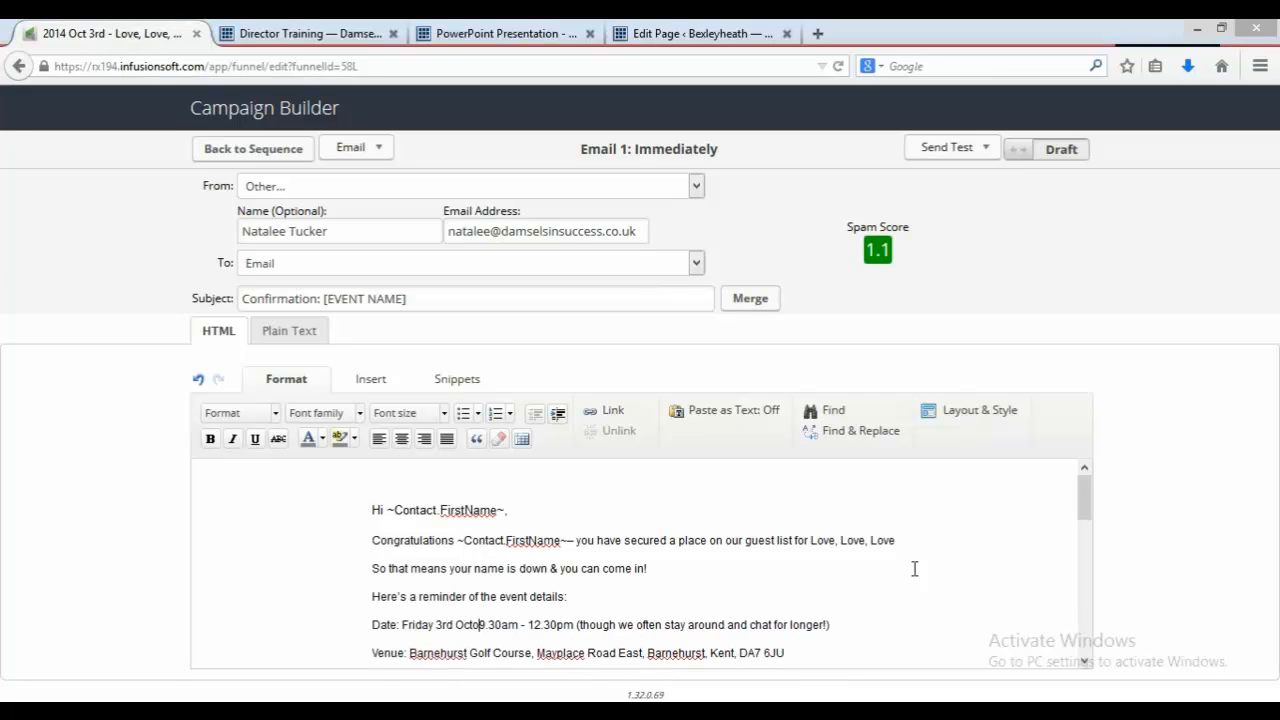
text(ber)
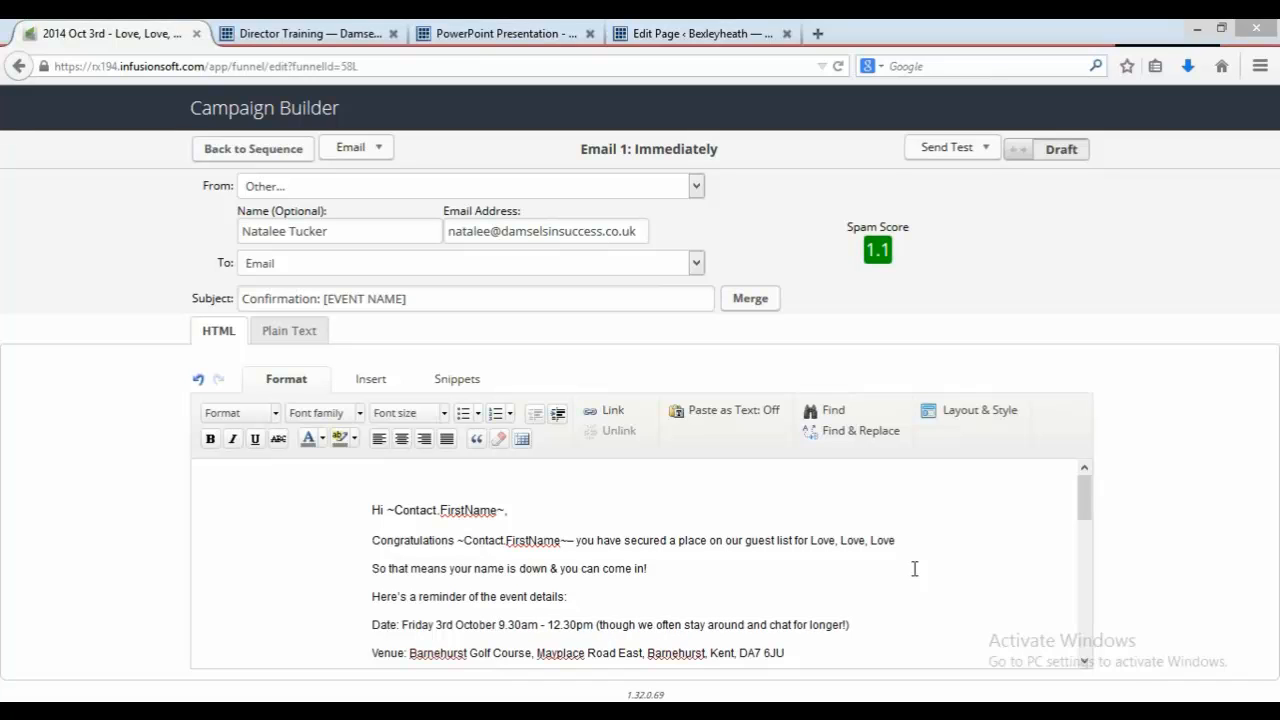
Step: Change the date in the closing 'look forward to seeing you' line to 3rd October
key(Down)
key(Down)
key(Down)
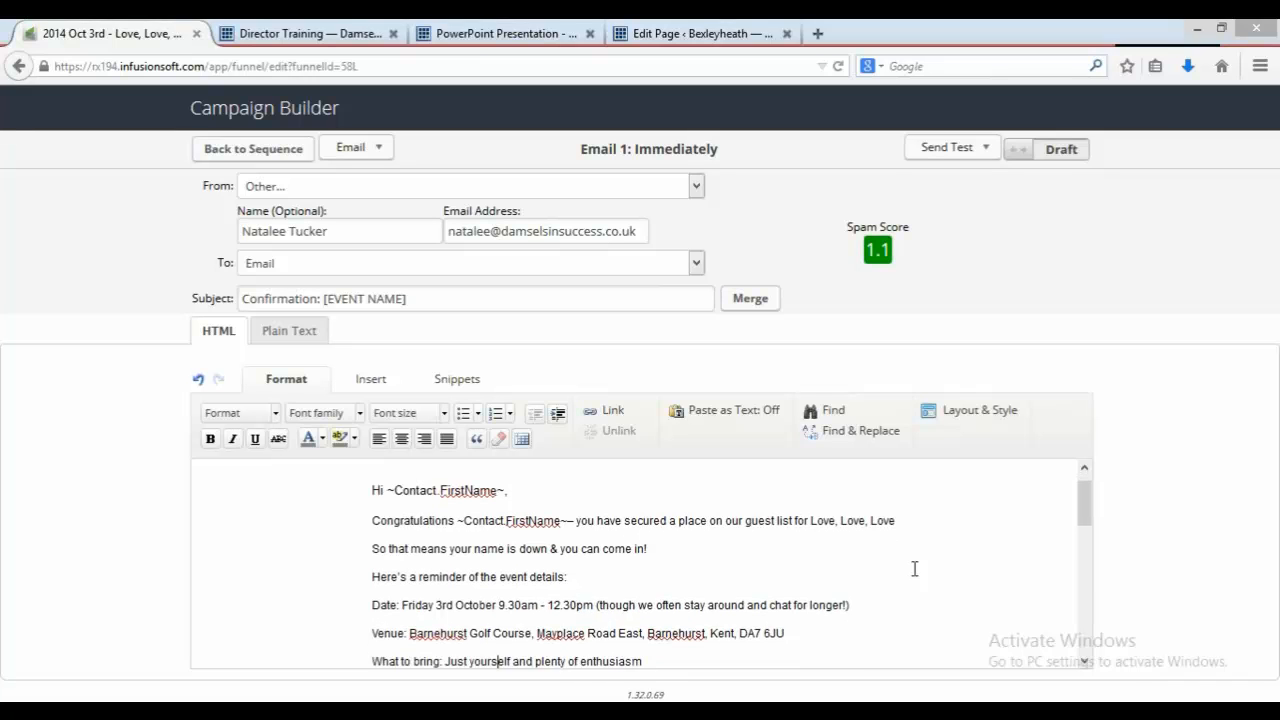
text(As the number on our guest list is extremely restricted we would appreciate it if you could let me know asap if for any reason you find you cannot make the event, so I can let your place go to someone else.)
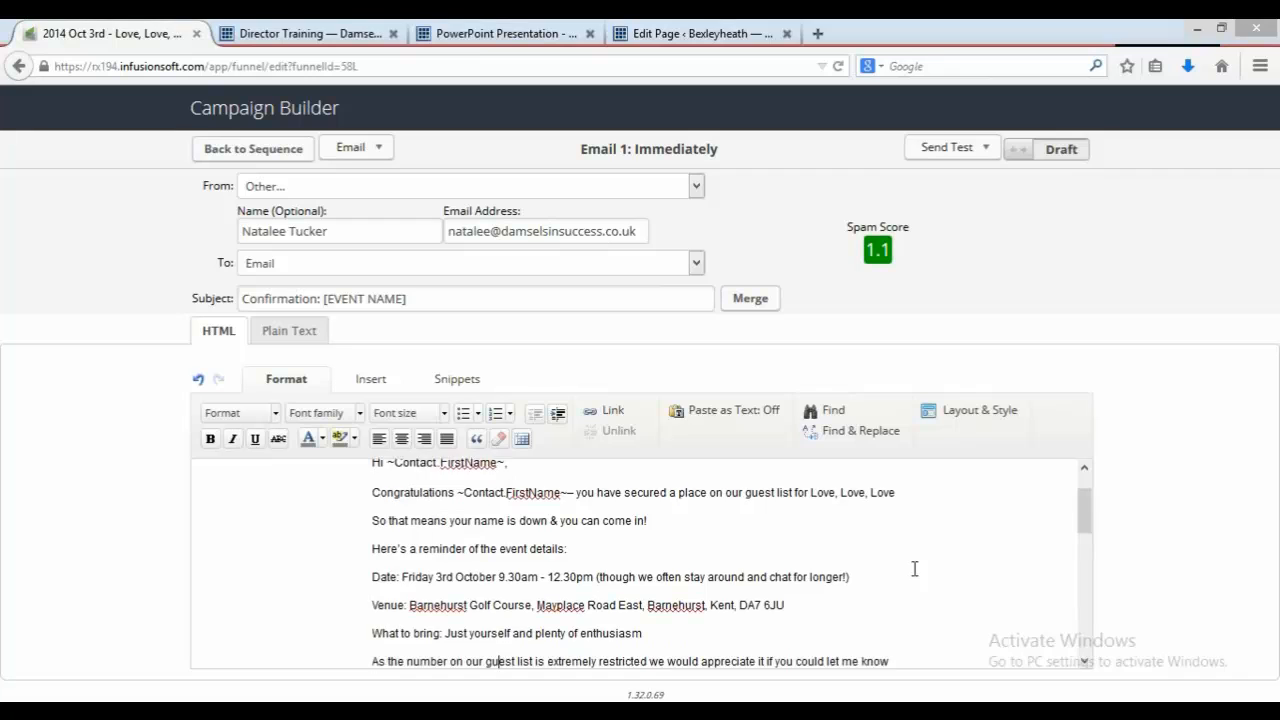
text(I look forward to seeing you on Friday 5th September 2014.)
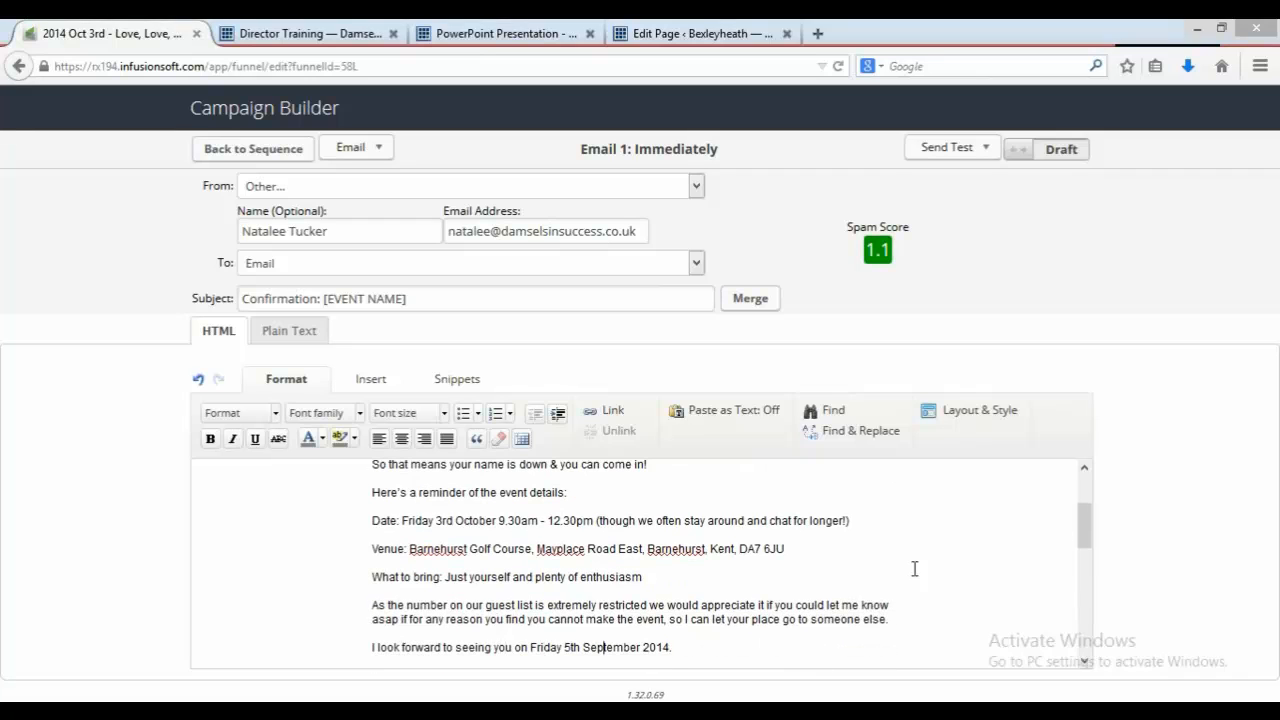
key(Right)
key(Right)
key(Right)
key(Right)
key(Right)
key(Right)
key(Right)
key(BackSpace)
key(BackSpace)
key(BackSpace)
key(BackSpace)
key(BackSpace)
key(BackSpace)
key(BackSpace)
key(BackSpace)
key(BackSpace)
key(BackSpace)
key(BackSpace)
key(BackSpace)
key(BackSpace)
key(BackSpace)
text(3rd Oc)
text(tober)
Step: Mark Email 1 as Ready and return to the Event Reminders sequence
mouse_move(1090, 527)
mouse_down()
mouse_move(1108, 631)
mouse_move(1094, 449)
mouse_up()
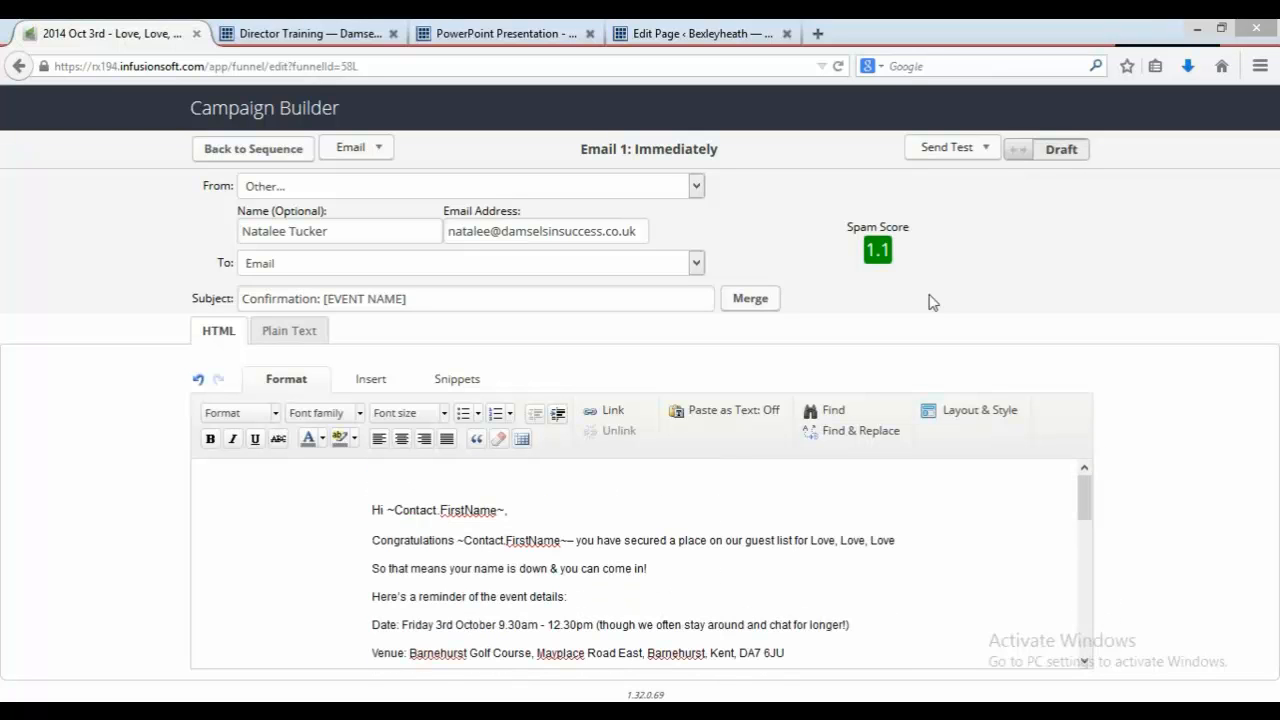
click(1065, 158)
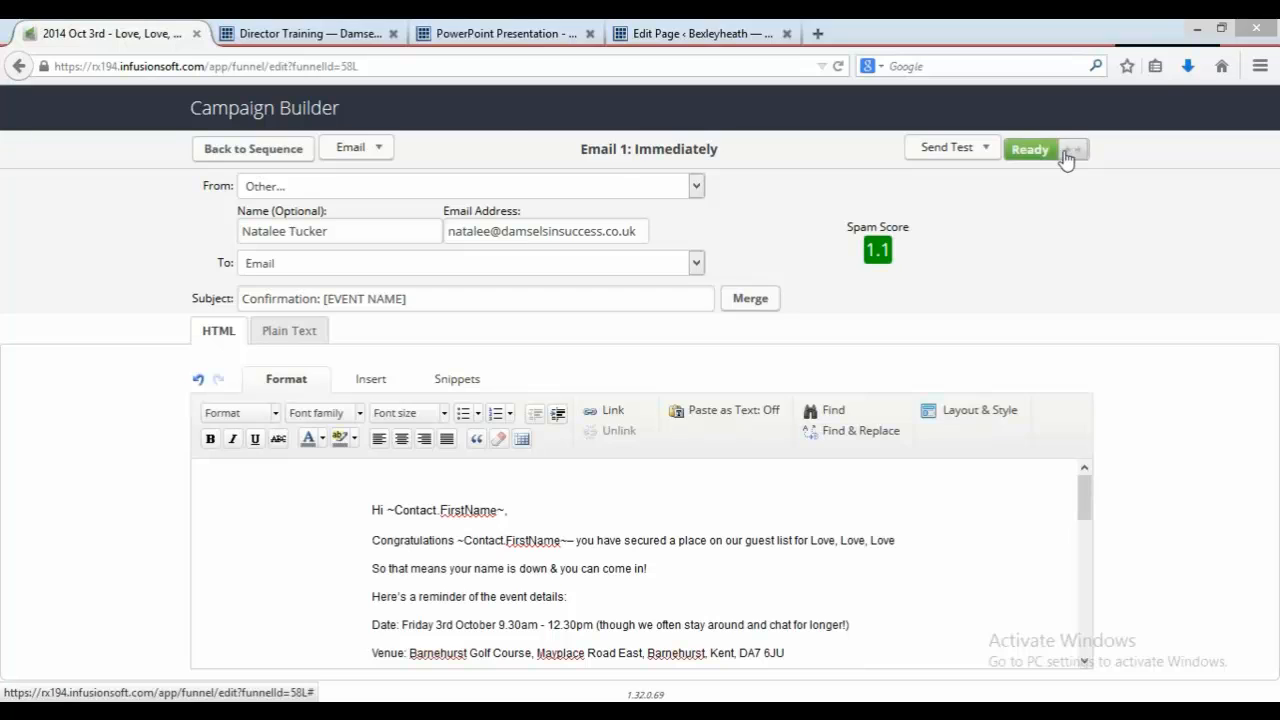
click(287, 158)
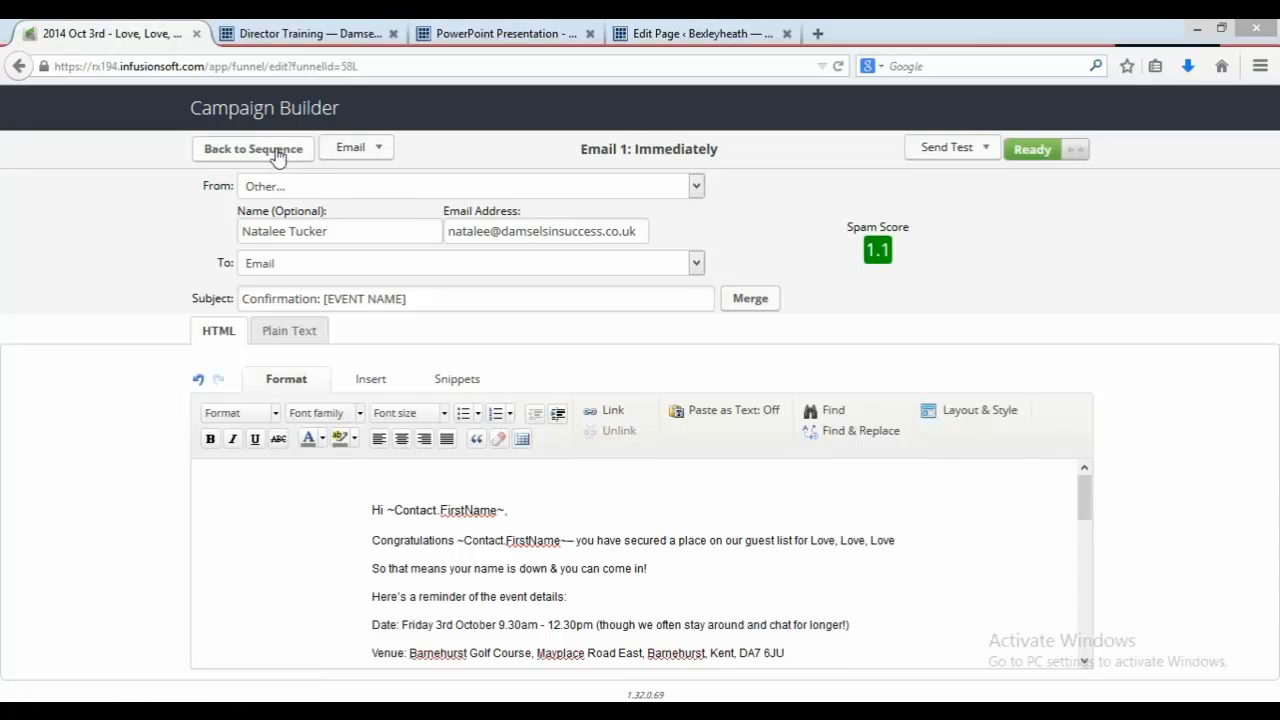
click(278, 151)
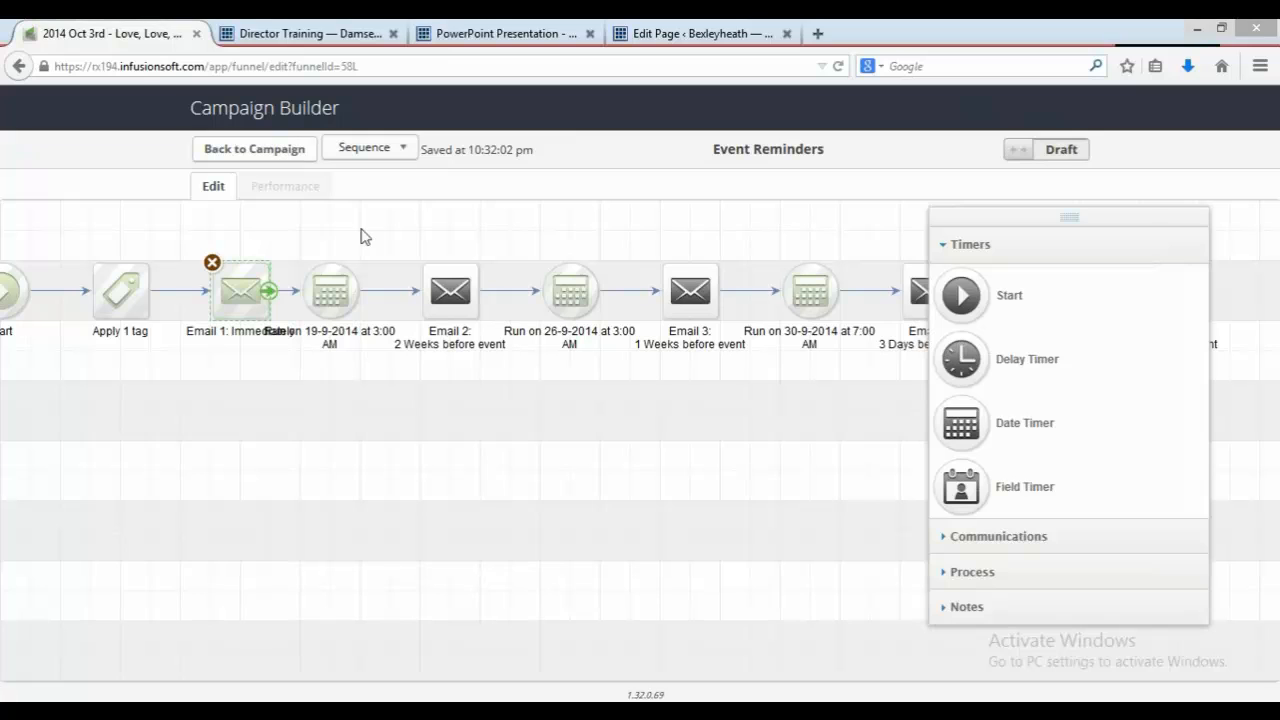
Step: Open Email 2 in the Event Reminders sequence, mark it as Ready, and return to the sequence
double_click(451, 278)
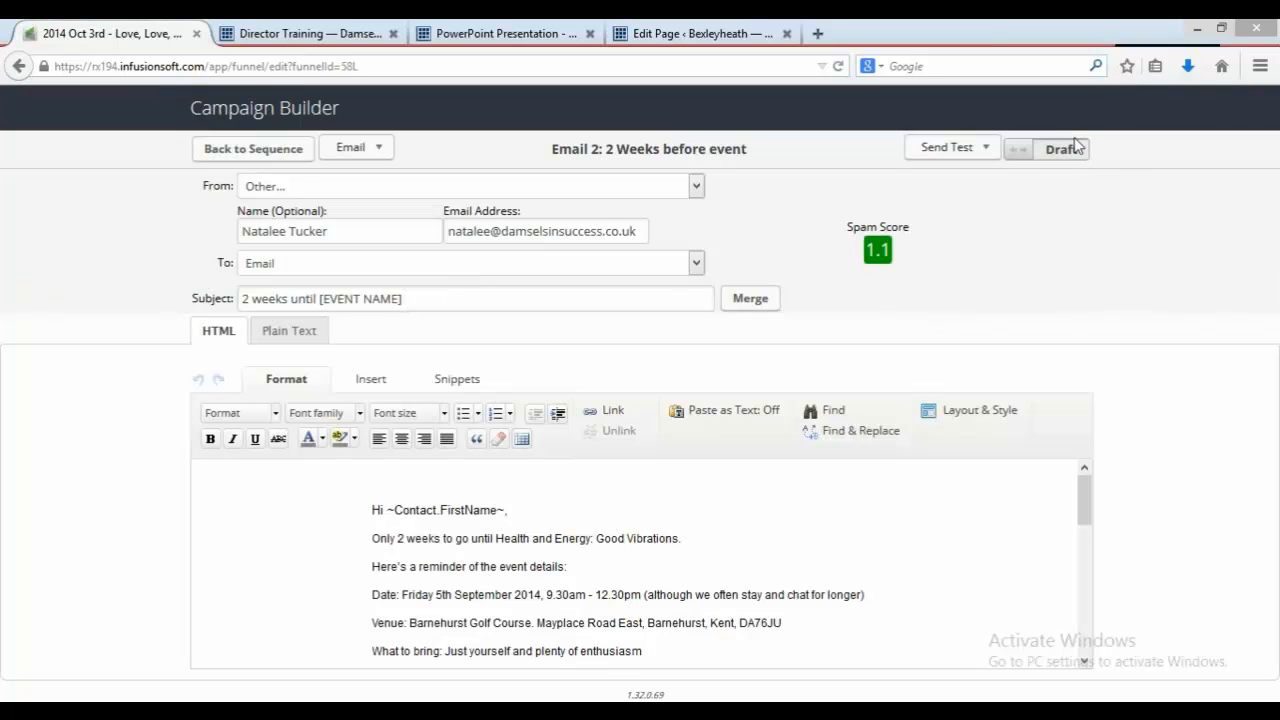
click(1066, 148)
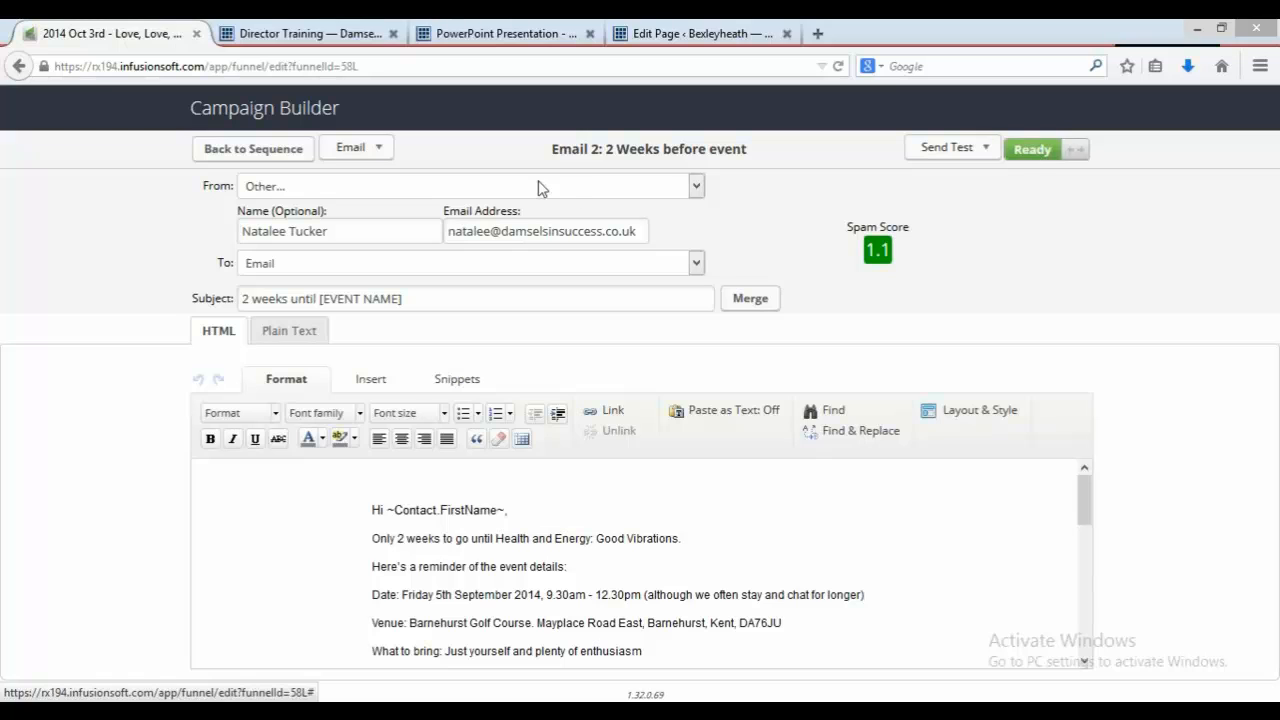
click(284, 152)
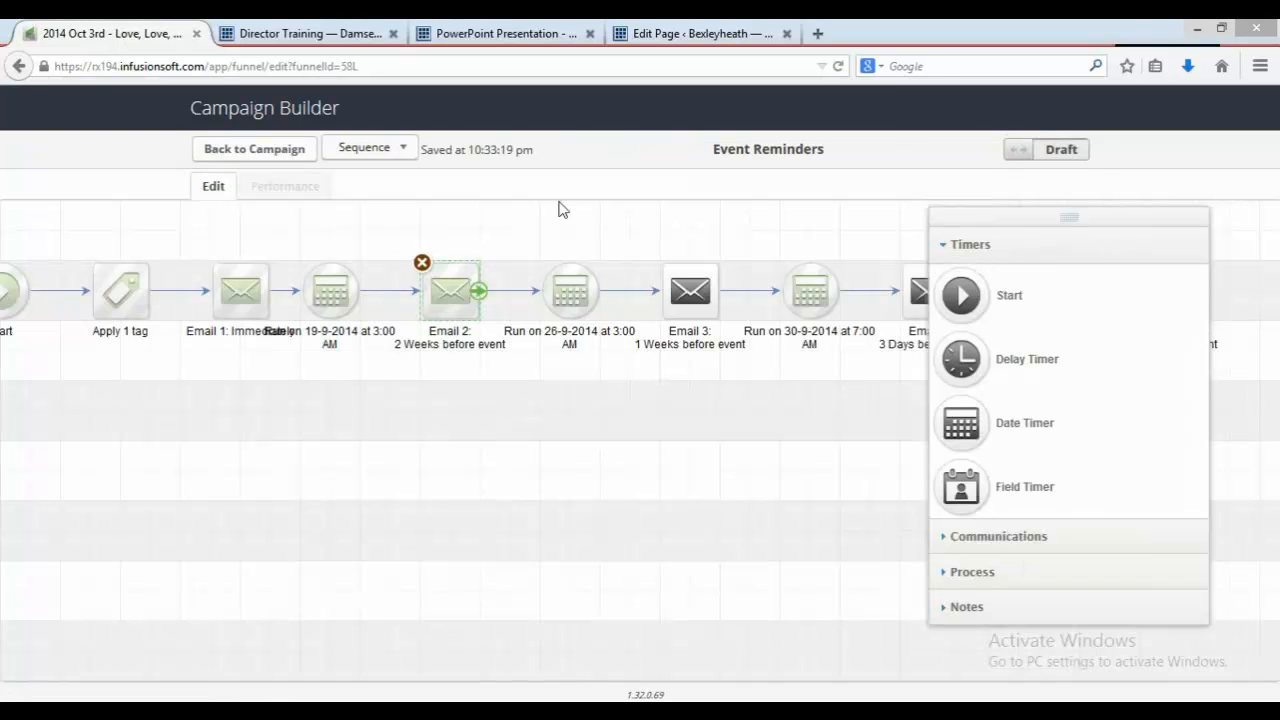
Step: Open Email 3 in the Event Reminders sequence, mark it as Ready, and return to the sequence
double_click(694, 282)
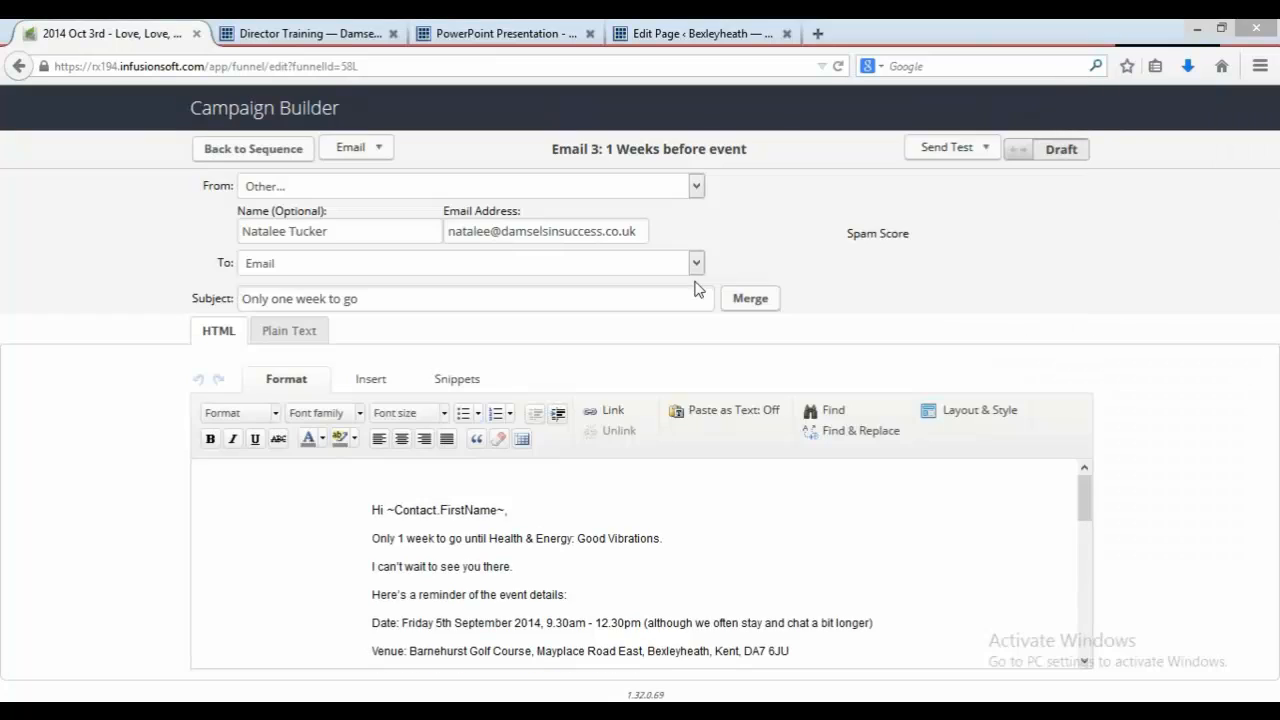
click(1077, 160)
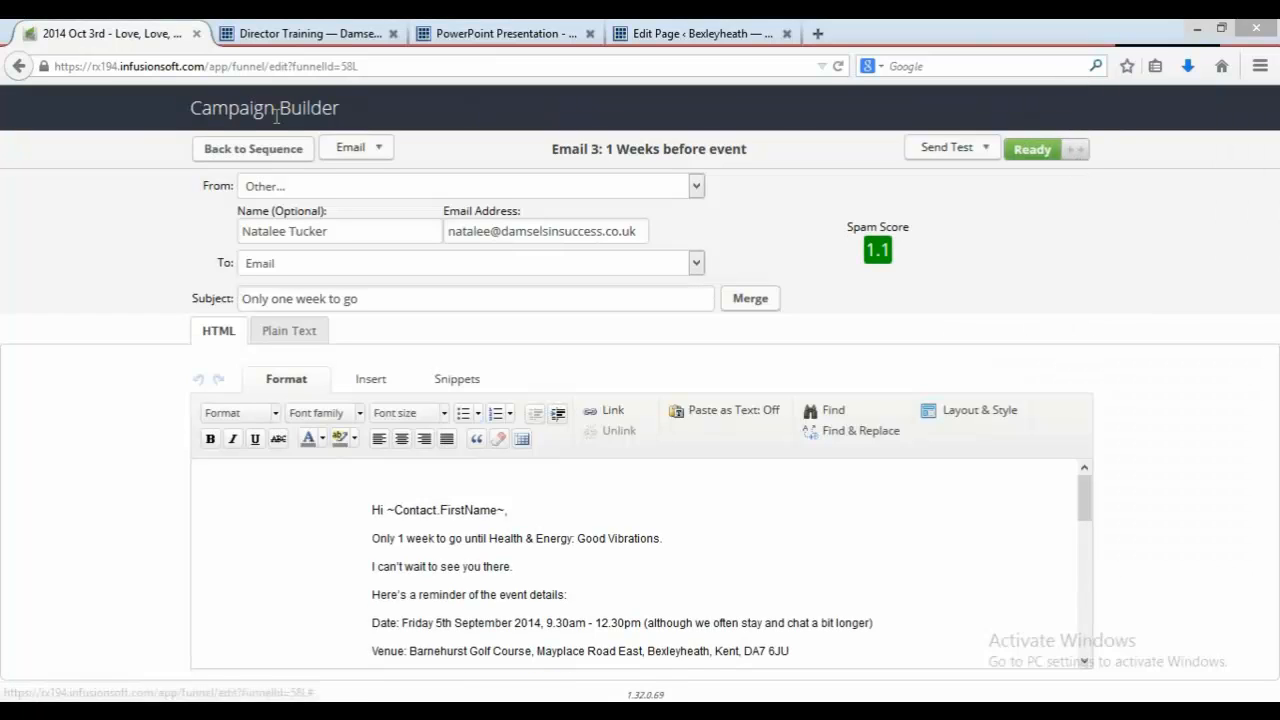
click(253, 148)
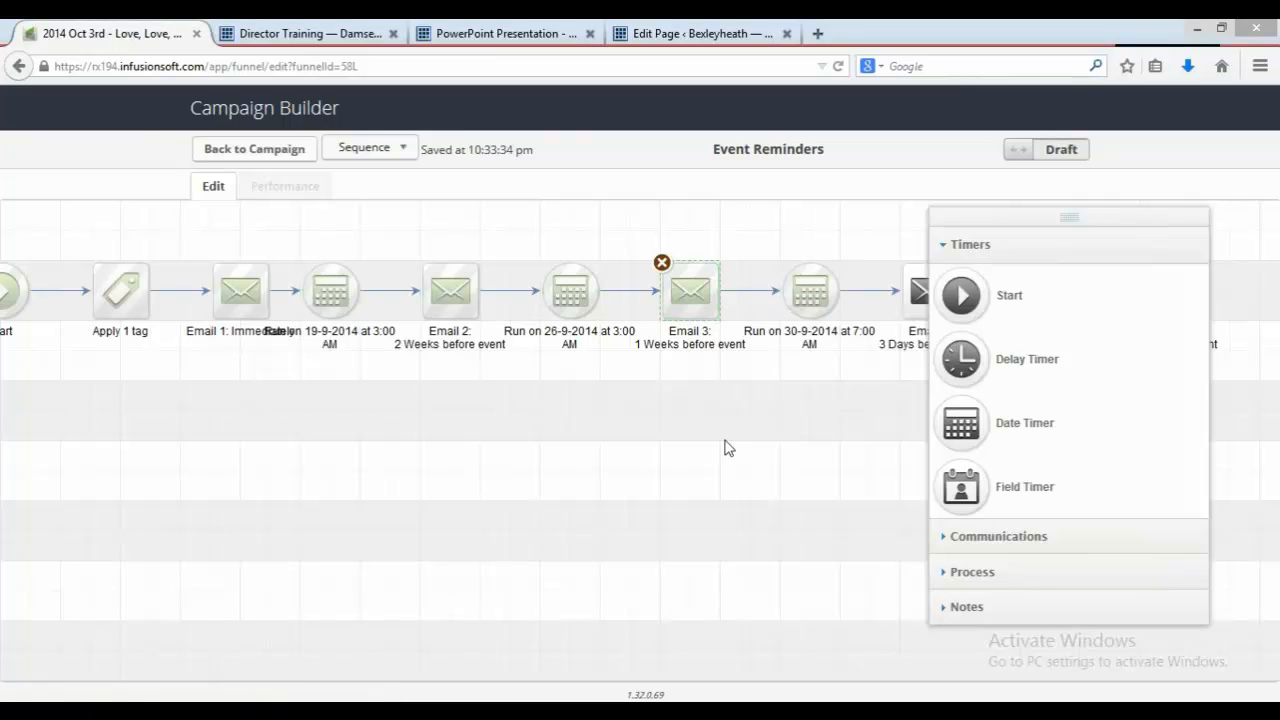
Step: Open Email 4 in the Event Reminders sequence, mark it as Ready, and return to the sequence
drag(676, 445, 465, 440)
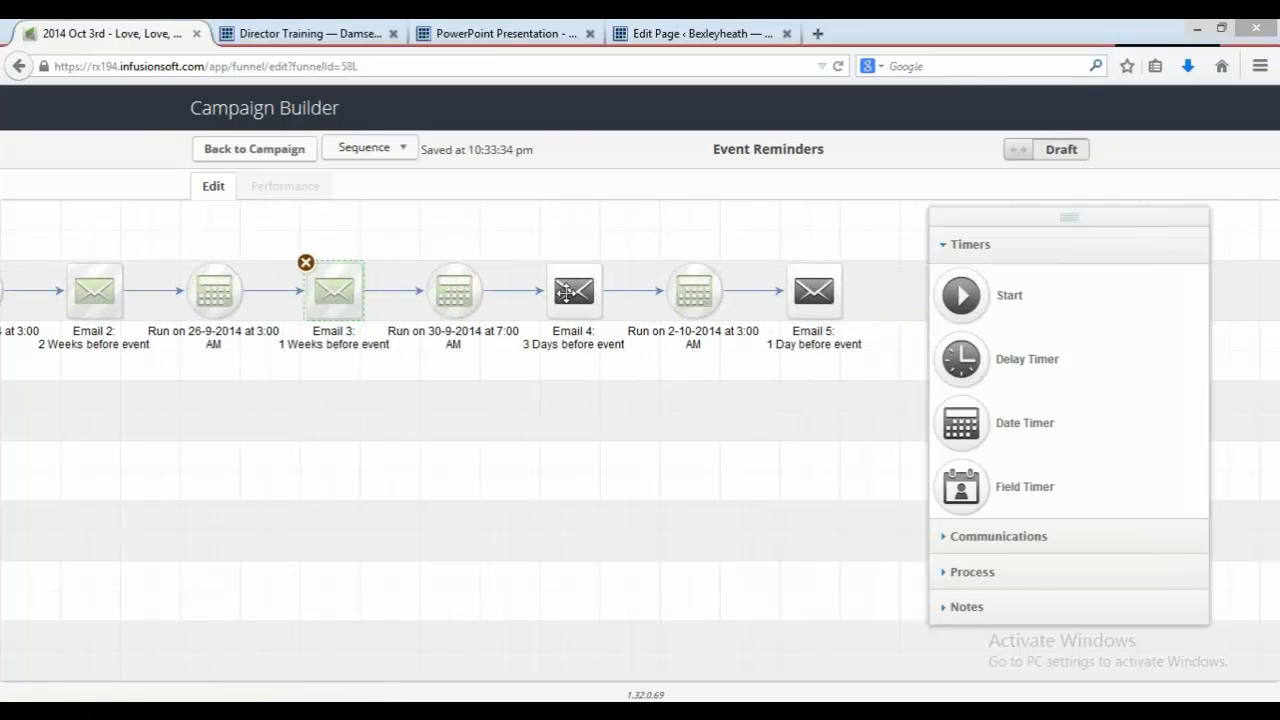
click(566, 292)
double_click(566, 292)
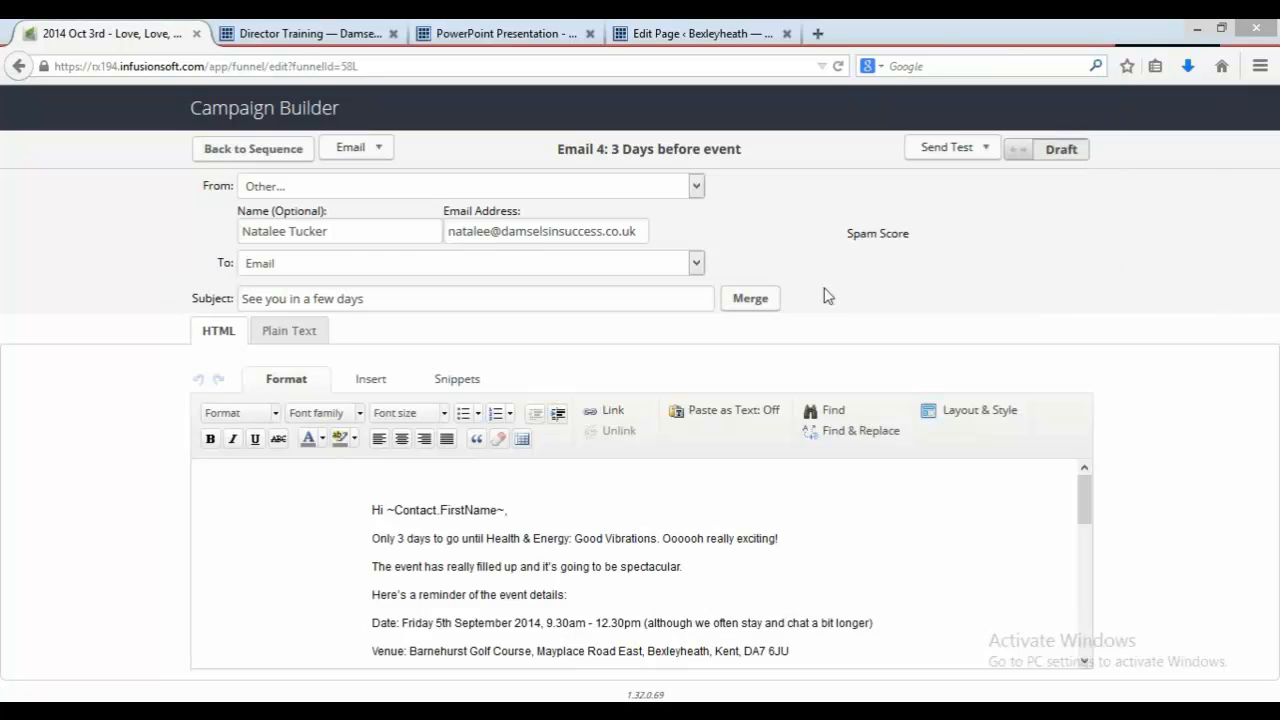
click(1050, 152)
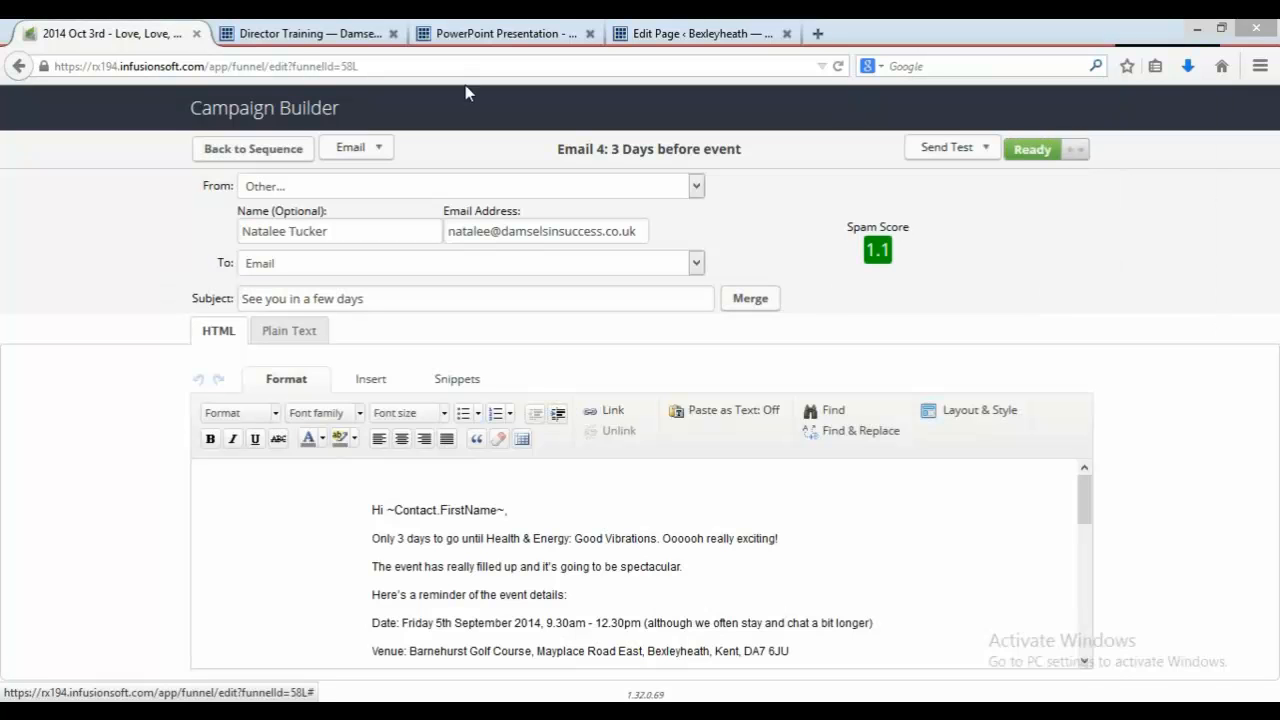
click(272, 157)
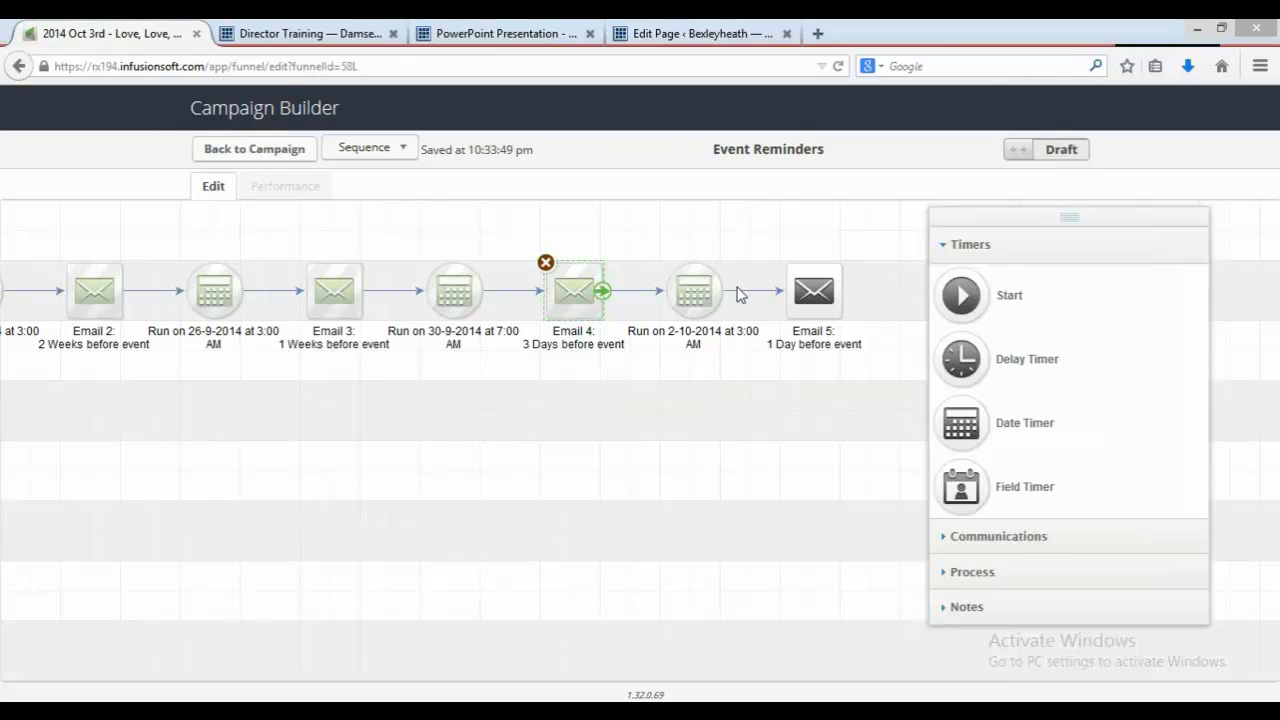
Step: Mark Email 5 as Ready and go back from the Event Reminders sequence to the campaign canvas
double_click(814, 289)
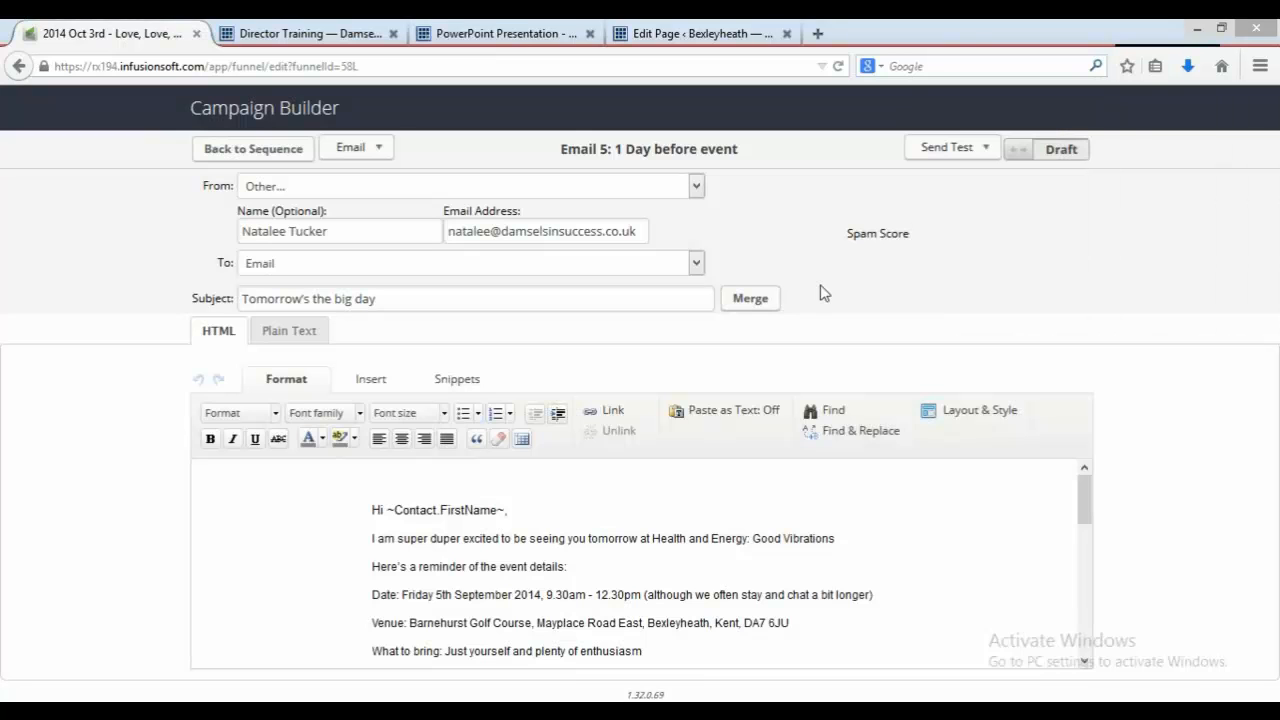
click(1062, 150)
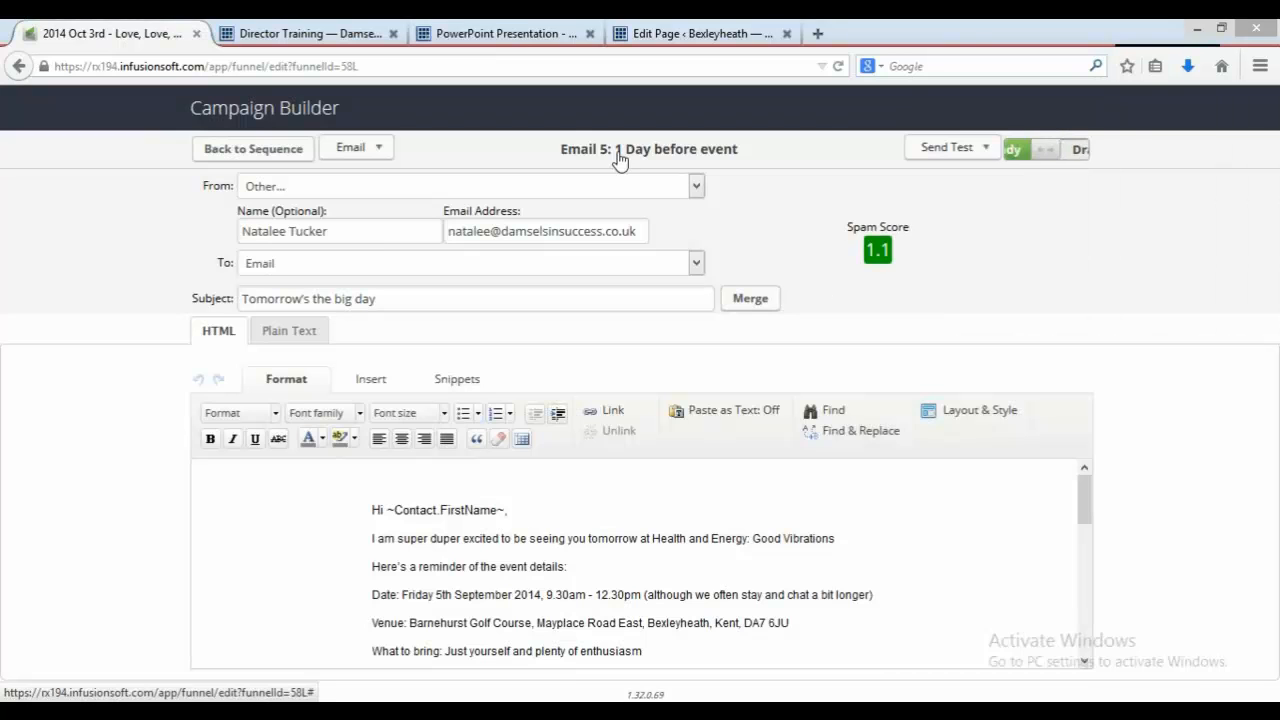
click(230, 156)
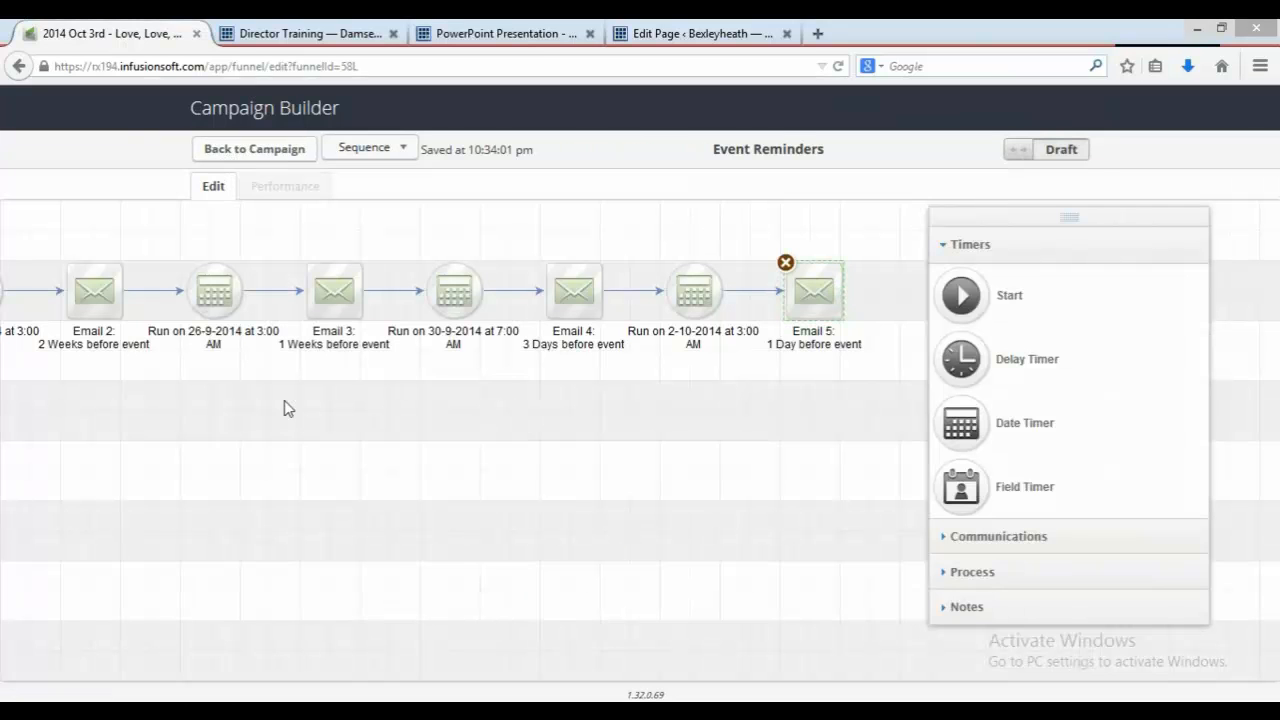
drag(287, 408, 703, 398)
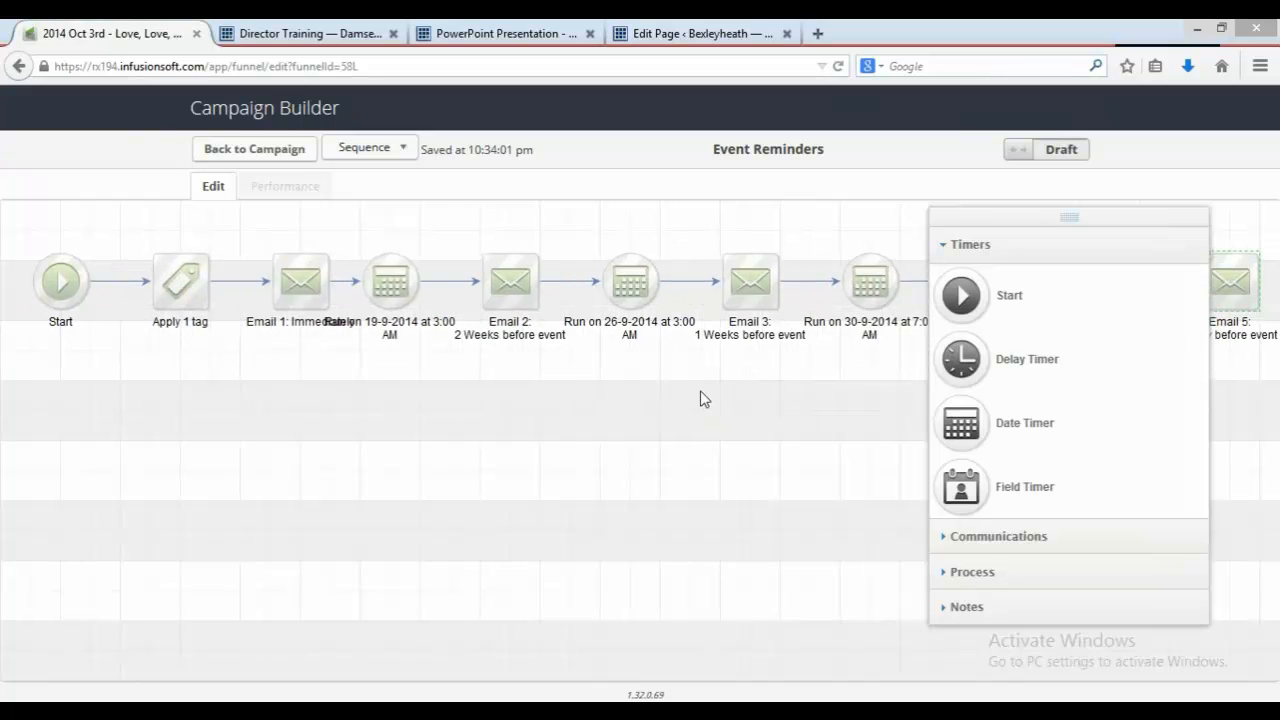
click(278, 157)
Step: Consult the Creating-an-Event PDF guide for the steps after updating the email content
click(533, 35)
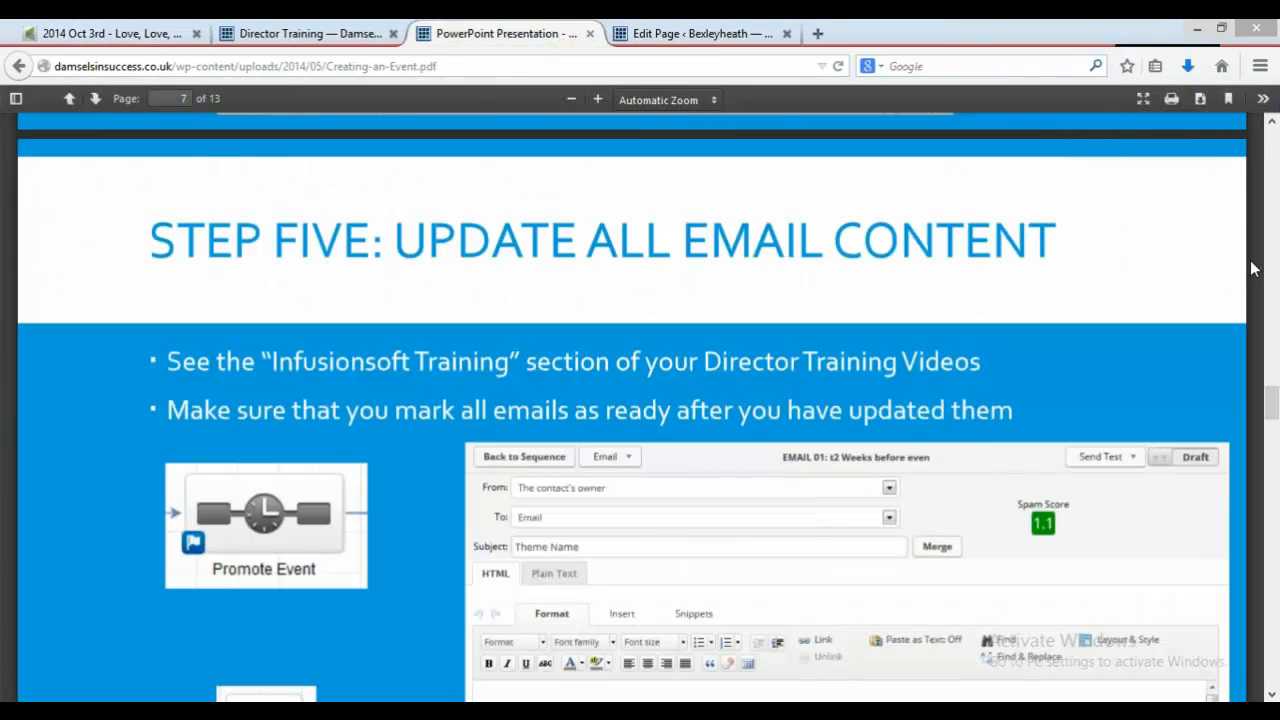
drag(1272, 415, 1275, 468)
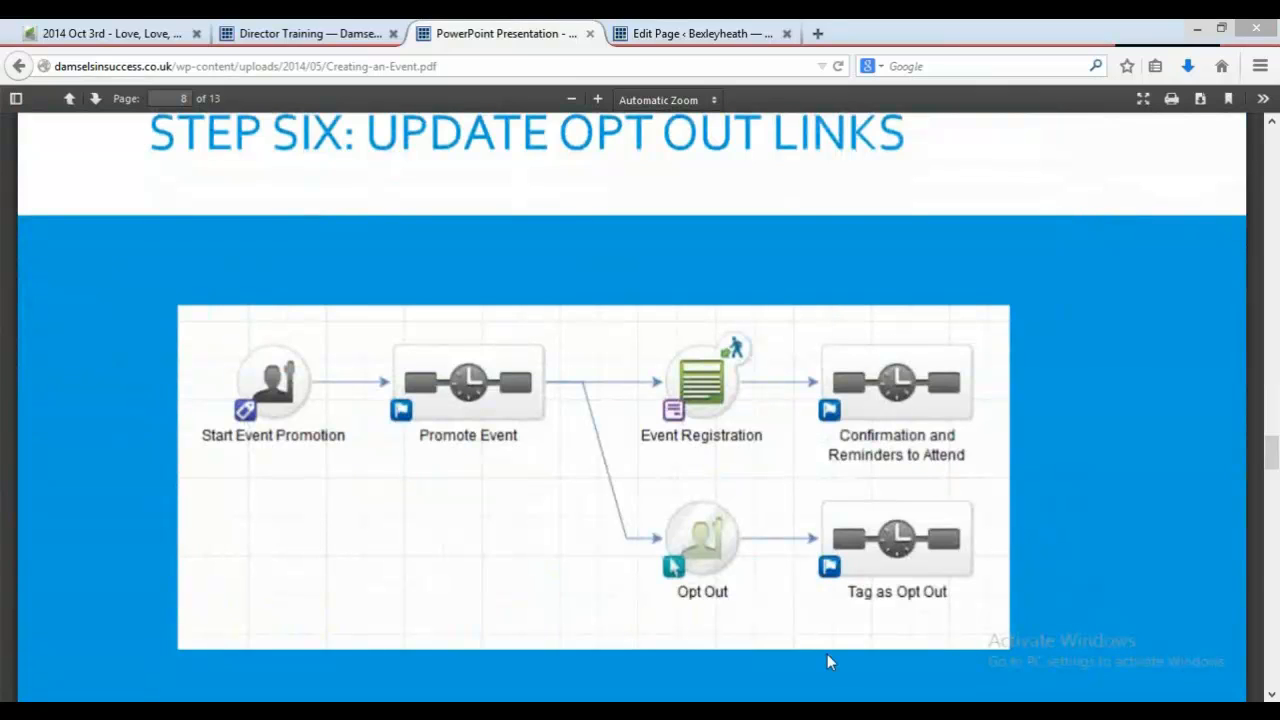
click(171, 34)
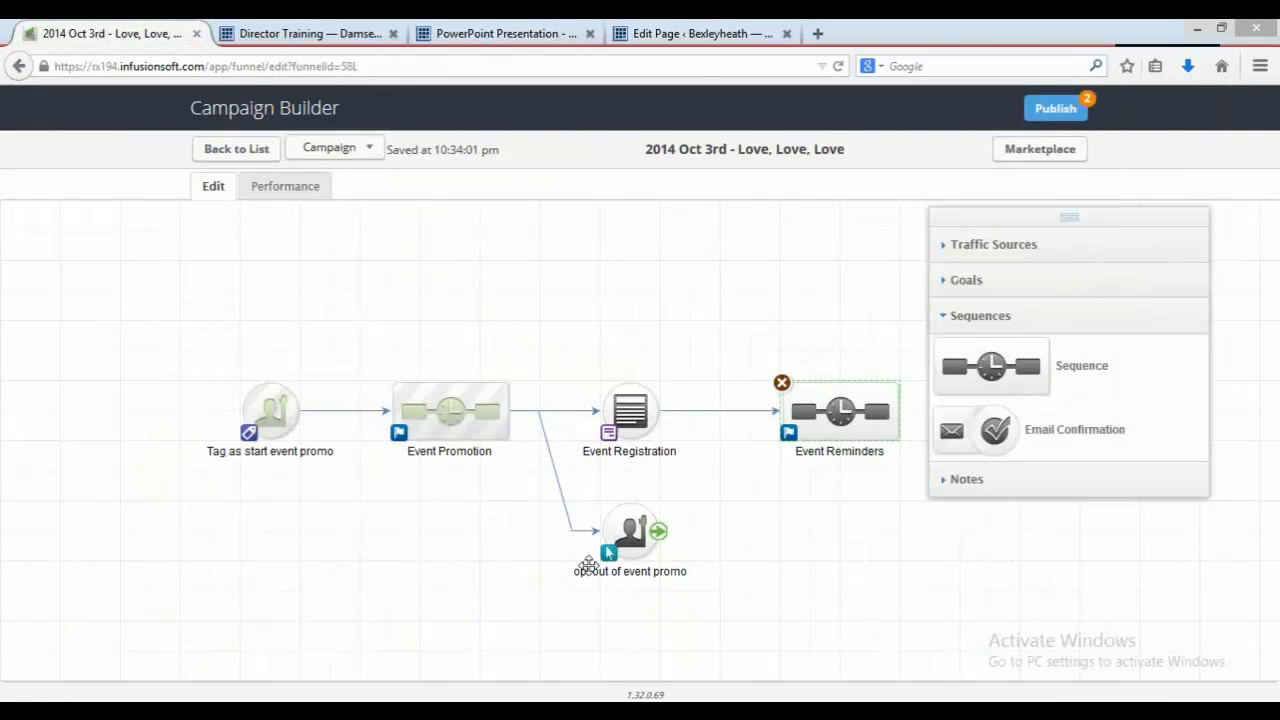
Step: Open EMAIL 01 in the Event Promotion sequence and check its unsubscribe link, then return to the campaign
double_click(453, 412)
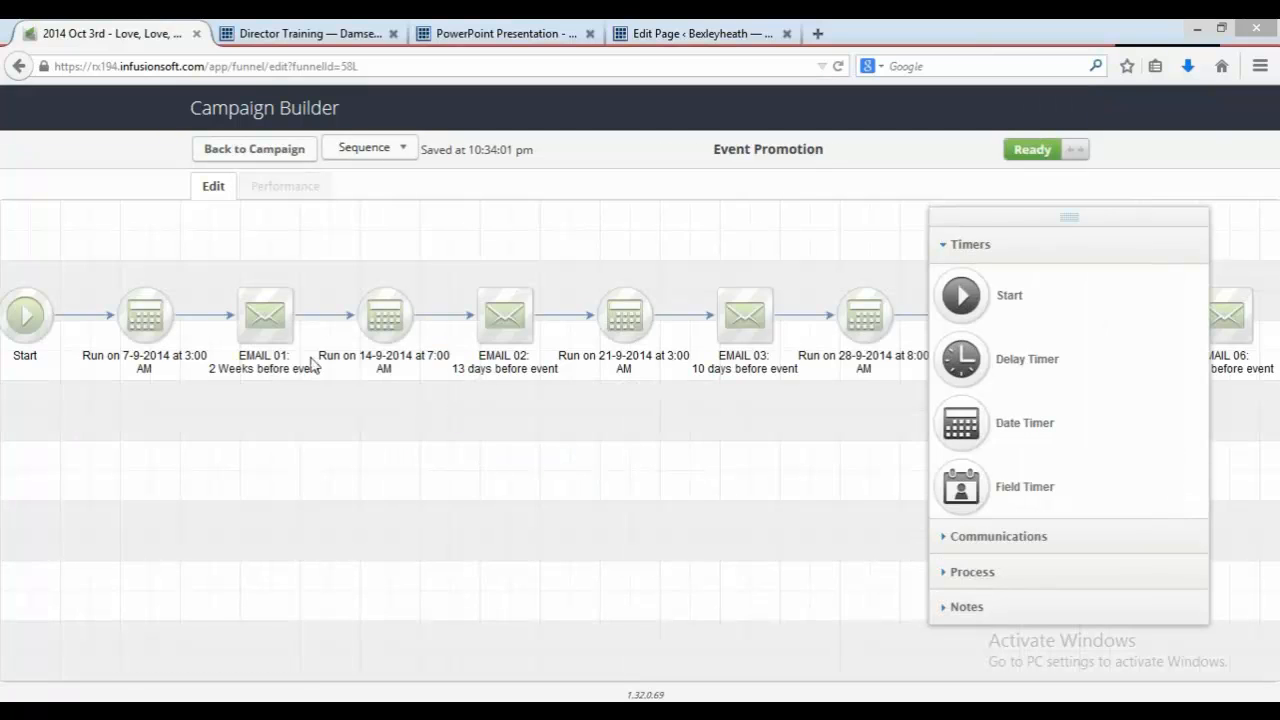
double_click(270, 316)
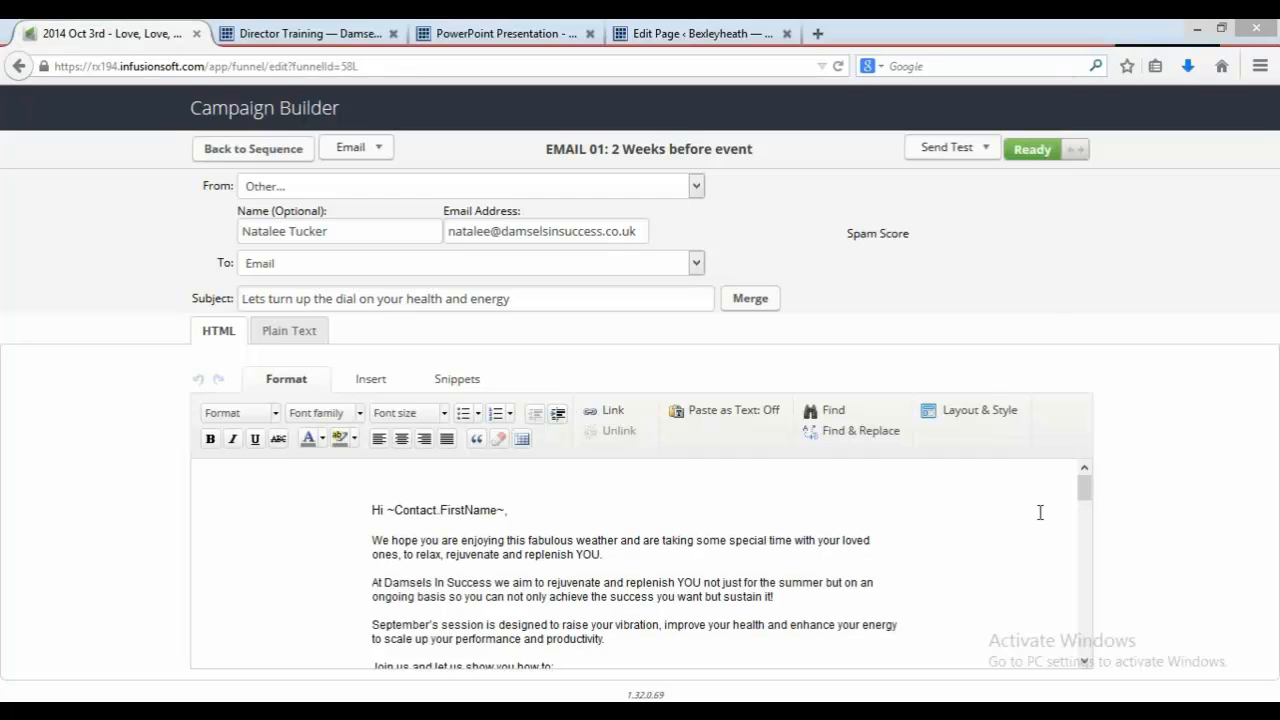
drag(1090, 507, 1123, 626)
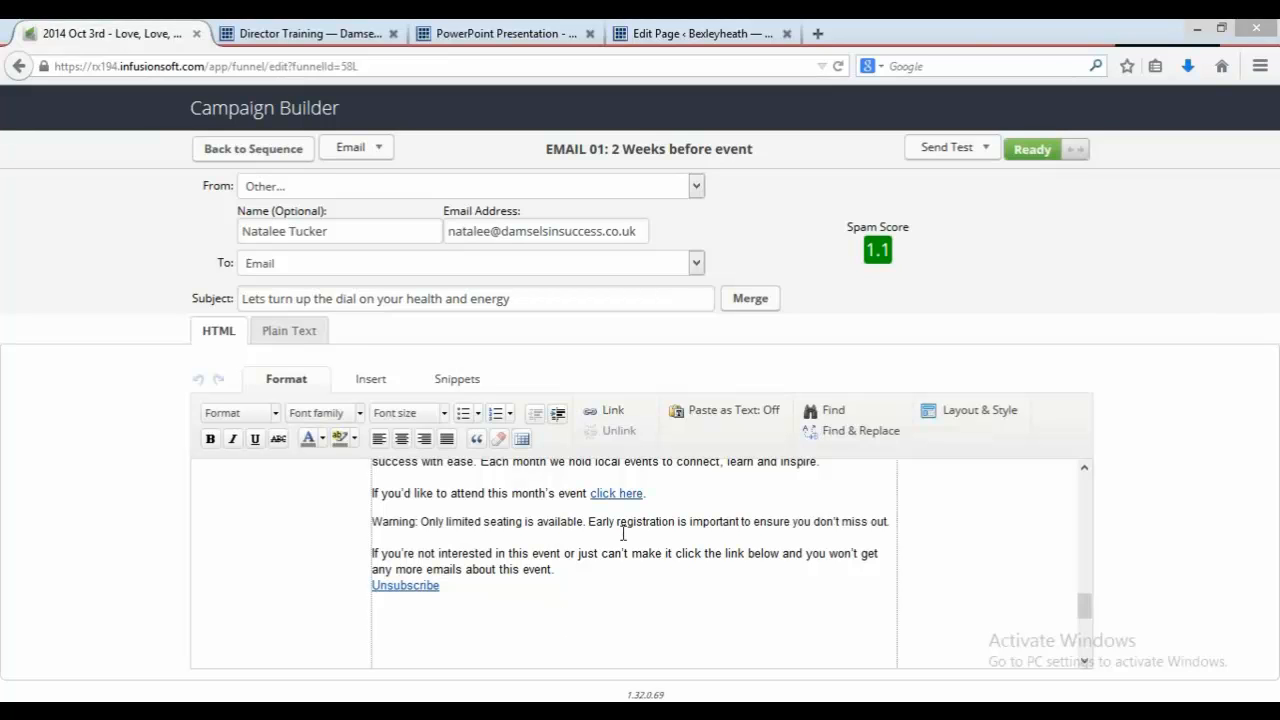
click(297, 158)
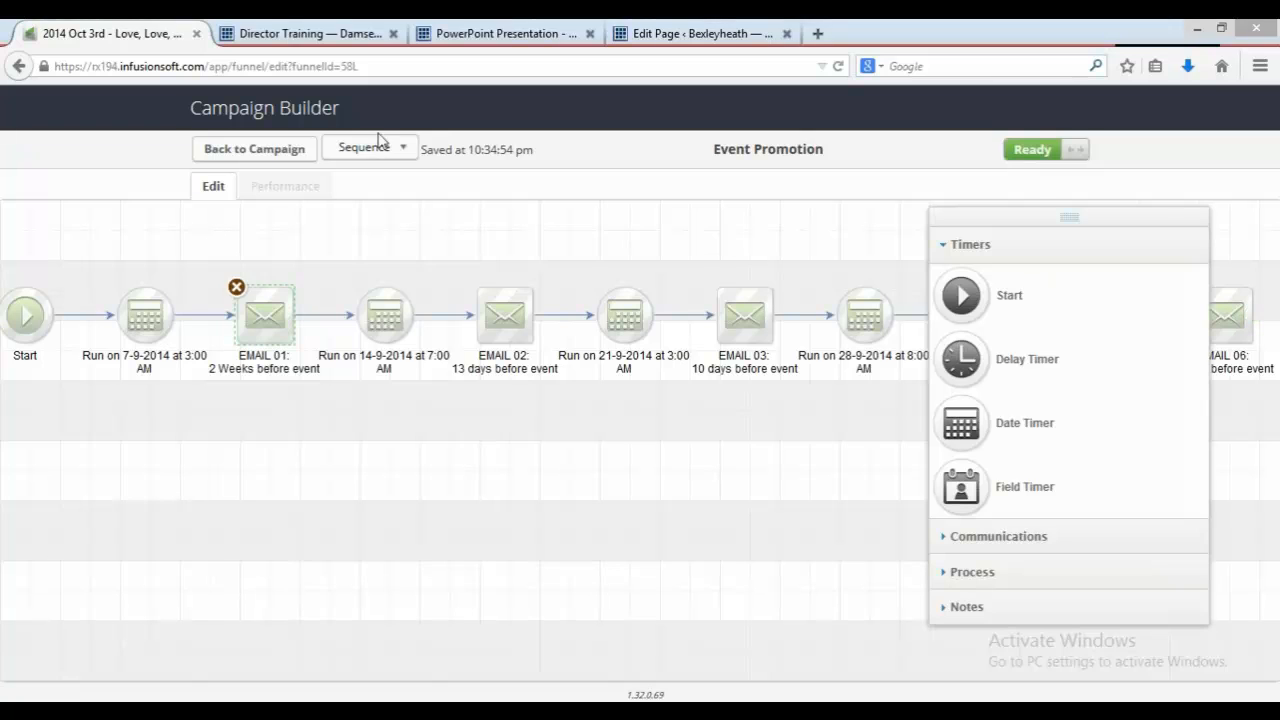
click(289, 150)
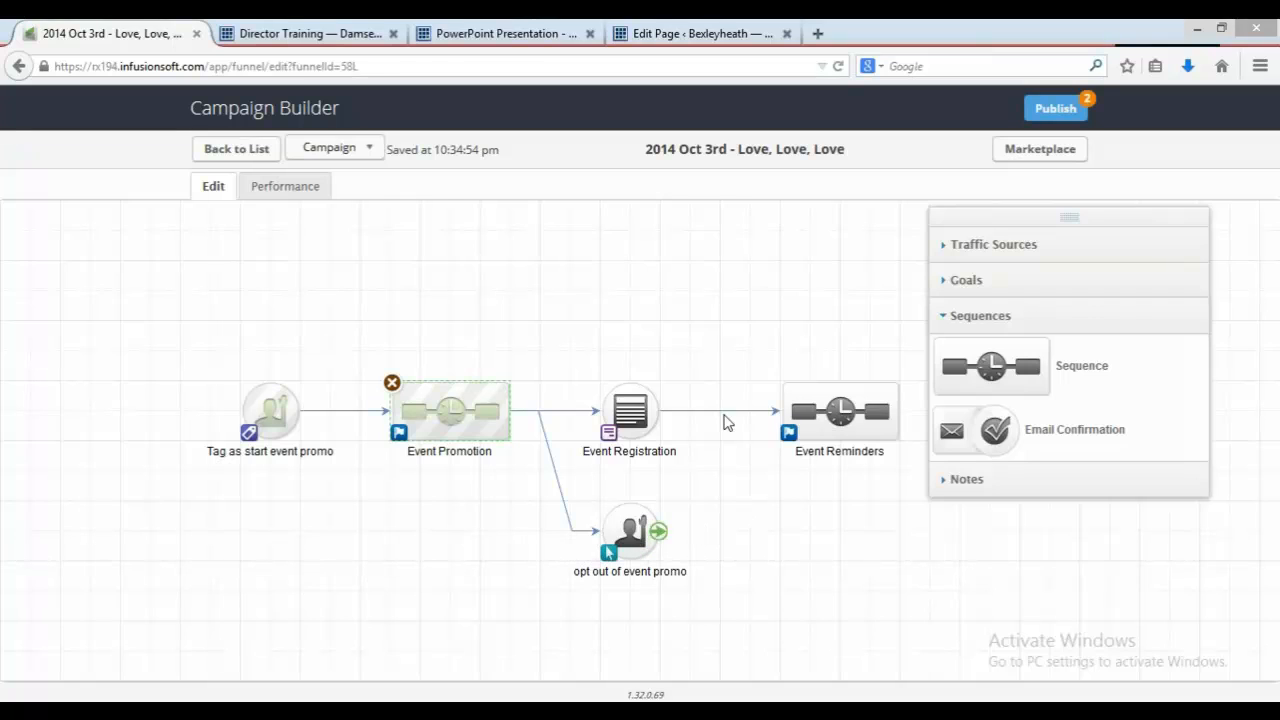
Step: Read the PDF guide's step on publishing the campaign
click(522, 31)
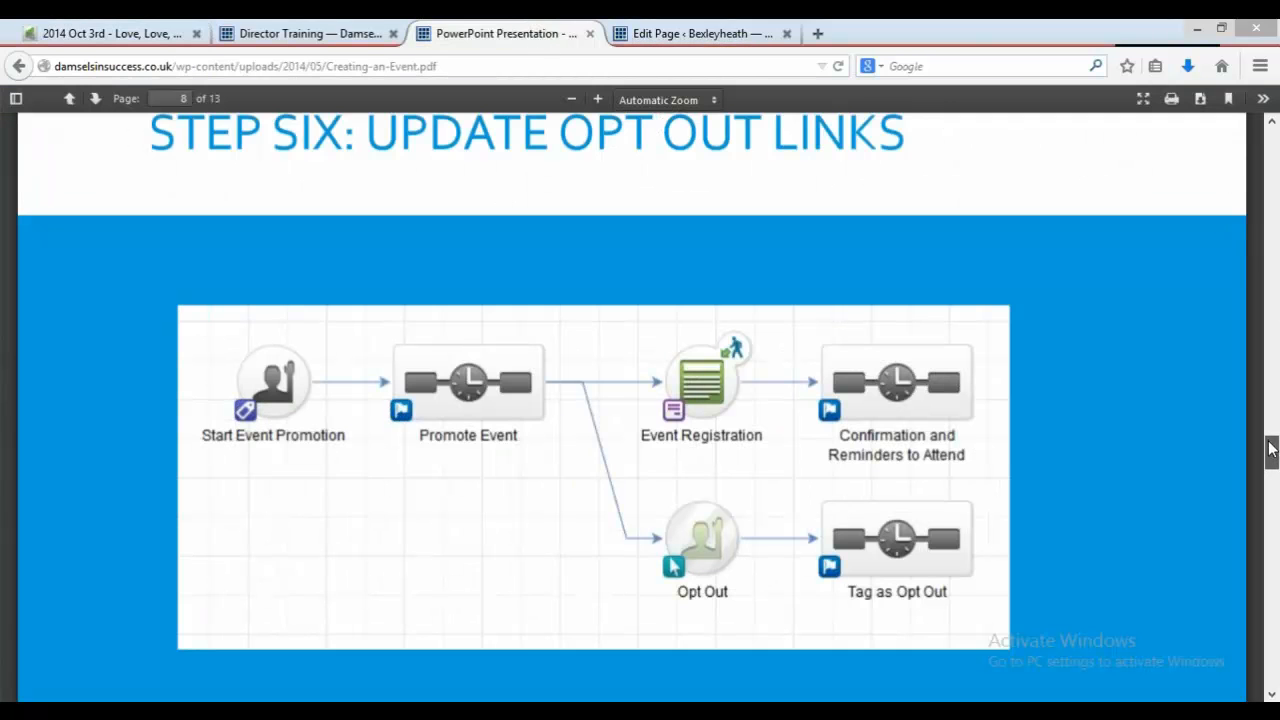
drag(1272, 450, 1273, 531)
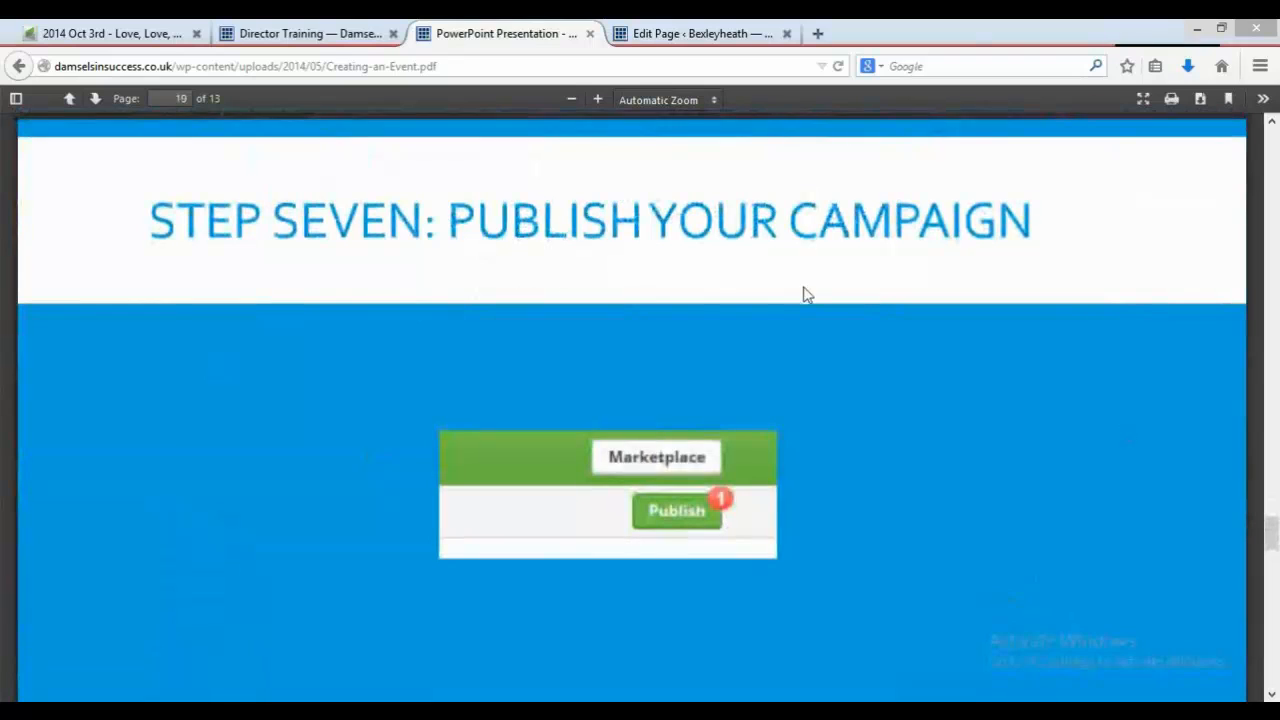
click(55, 33)
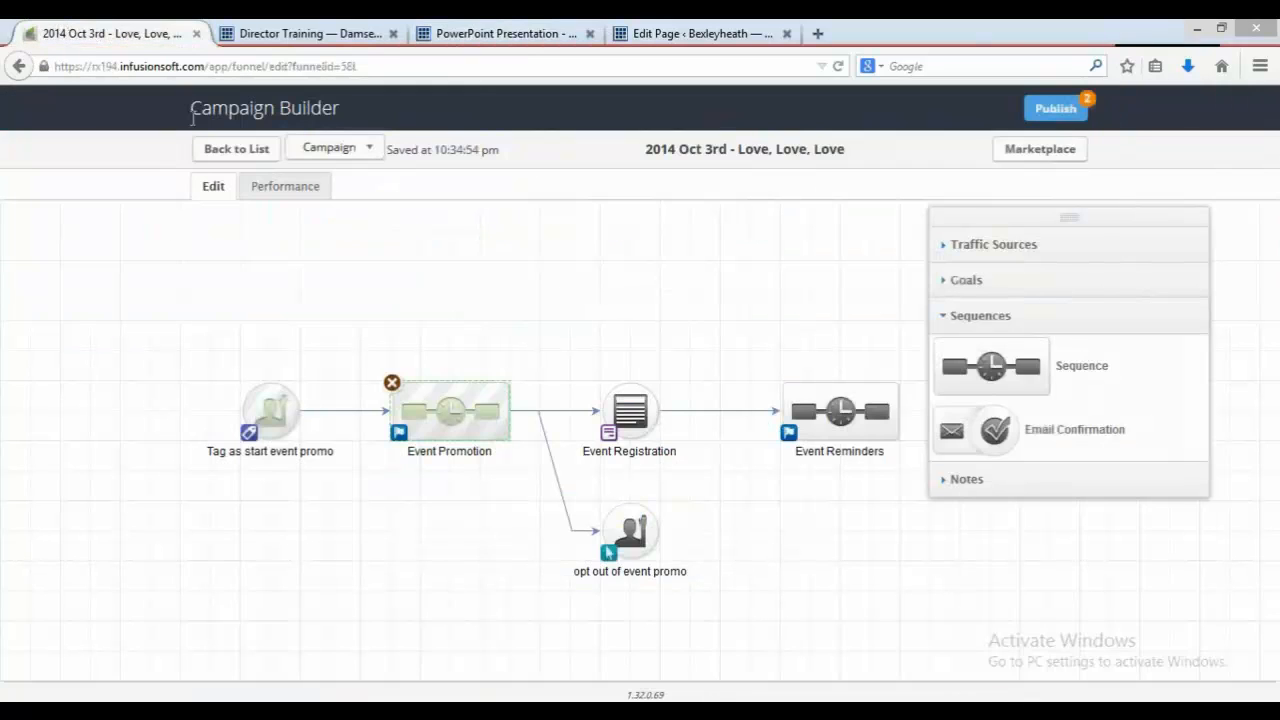
Step: Mark the Event Reminders sequence as Ready and return to the campaign canvas
click(1056, 112)
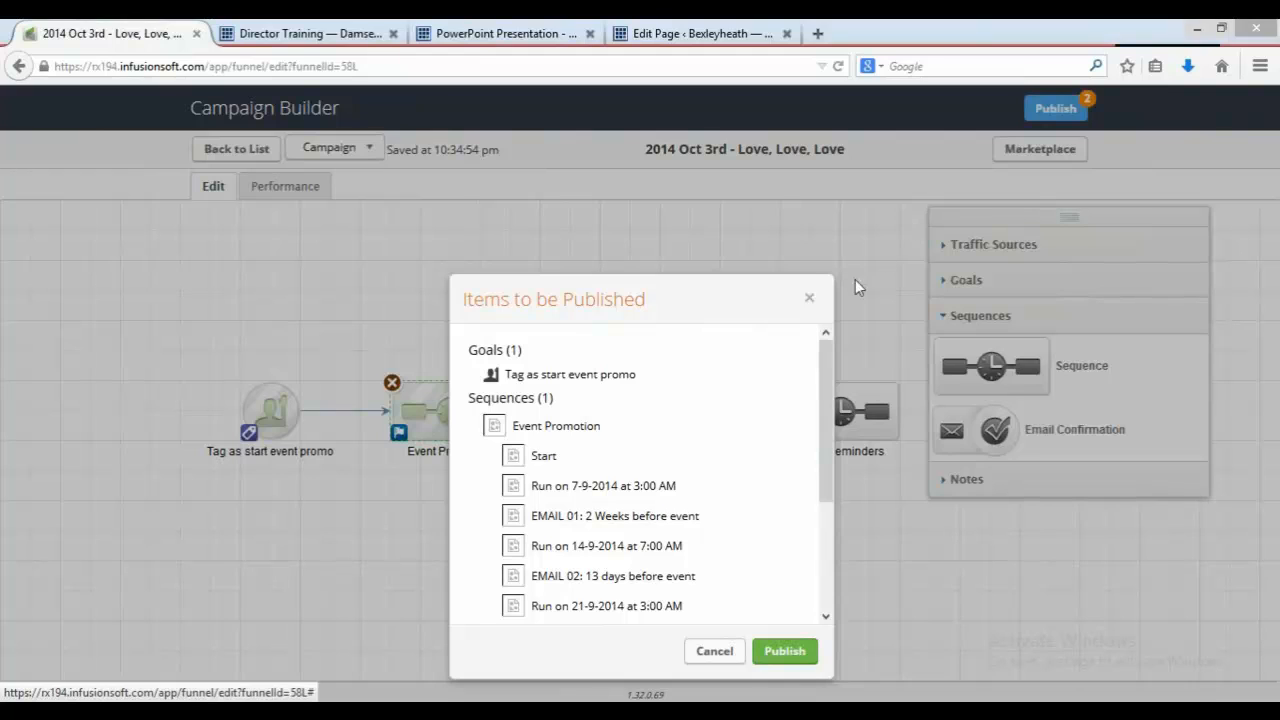
click(812, 299)
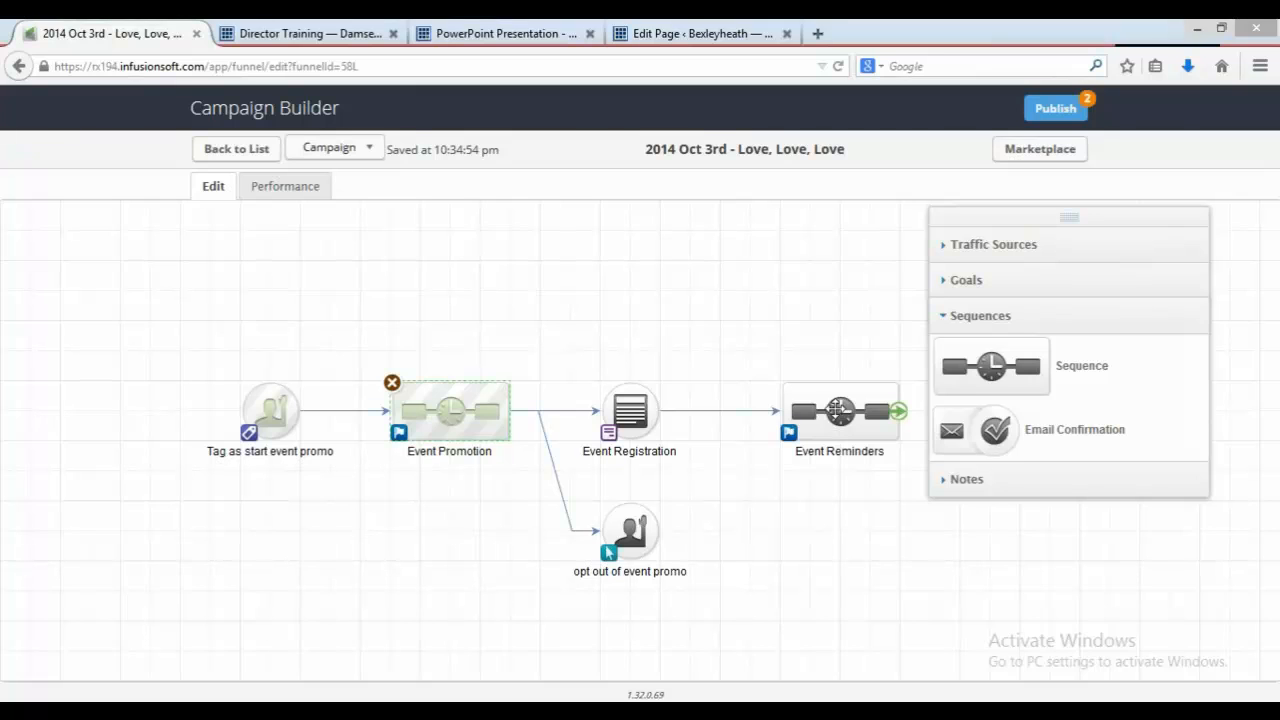
double_click(840, 411)
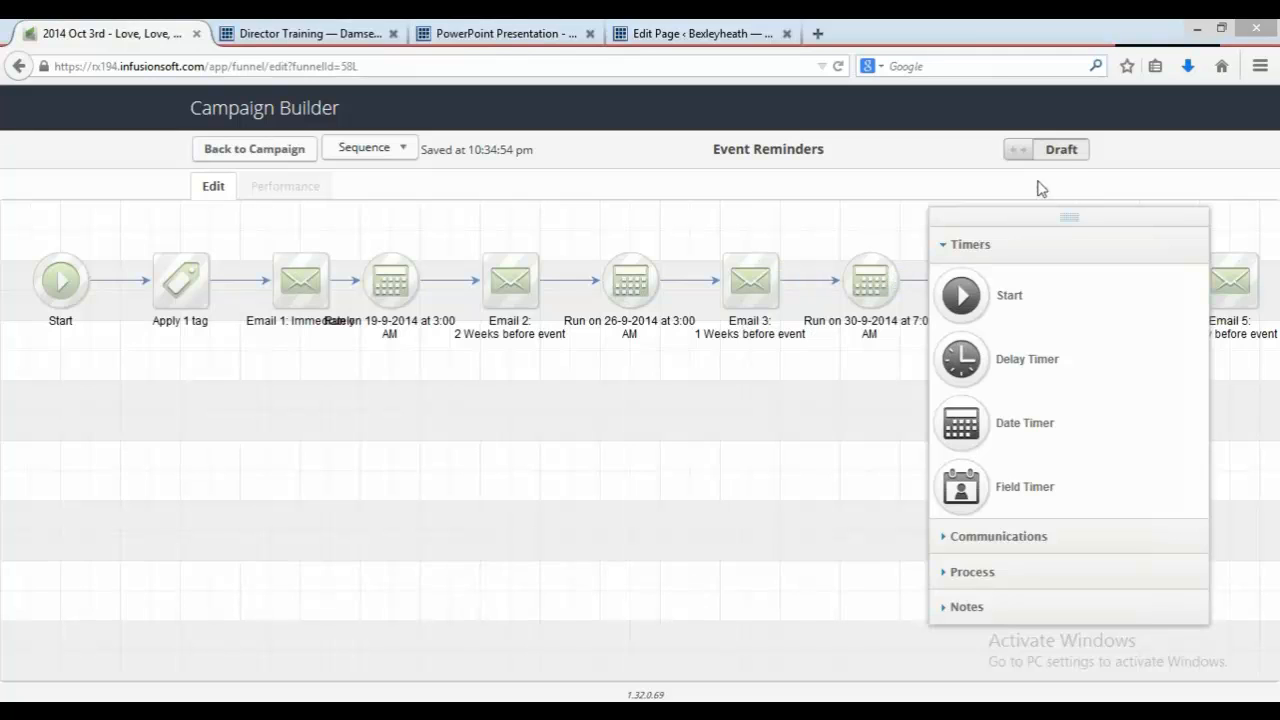
right_click(1067, 158)
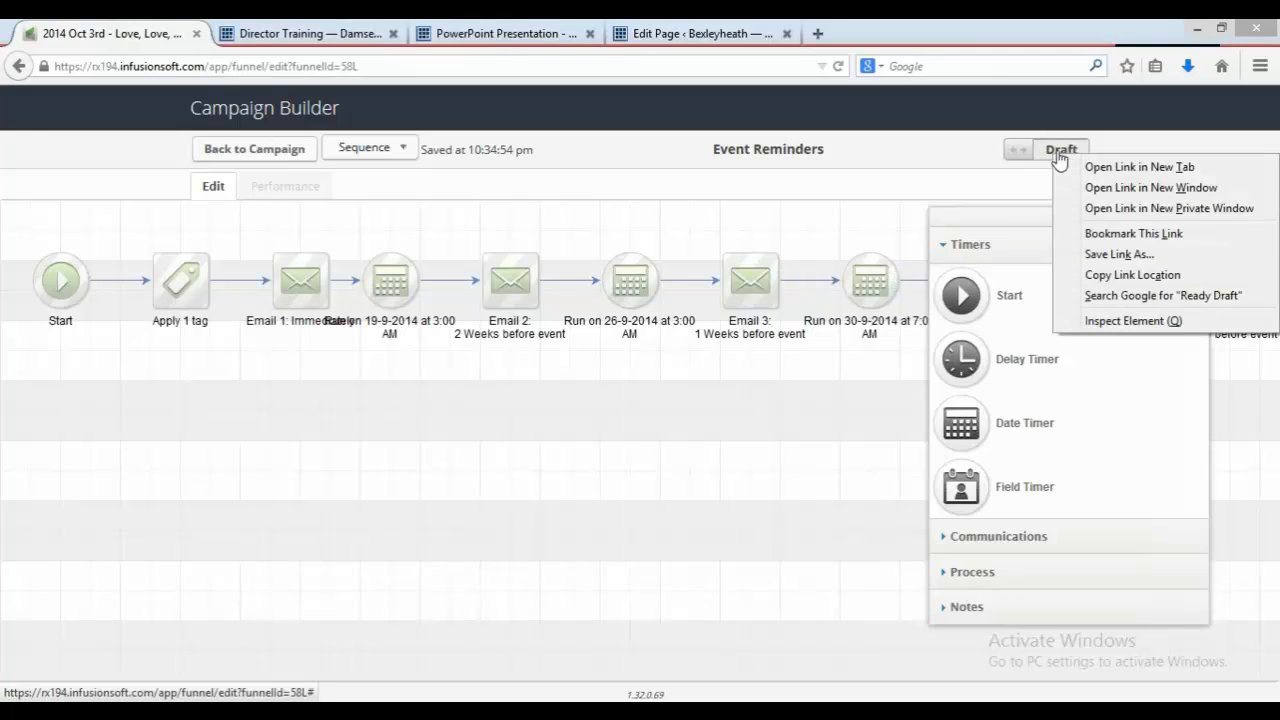
click(1062, 156)
click(1062, 156)
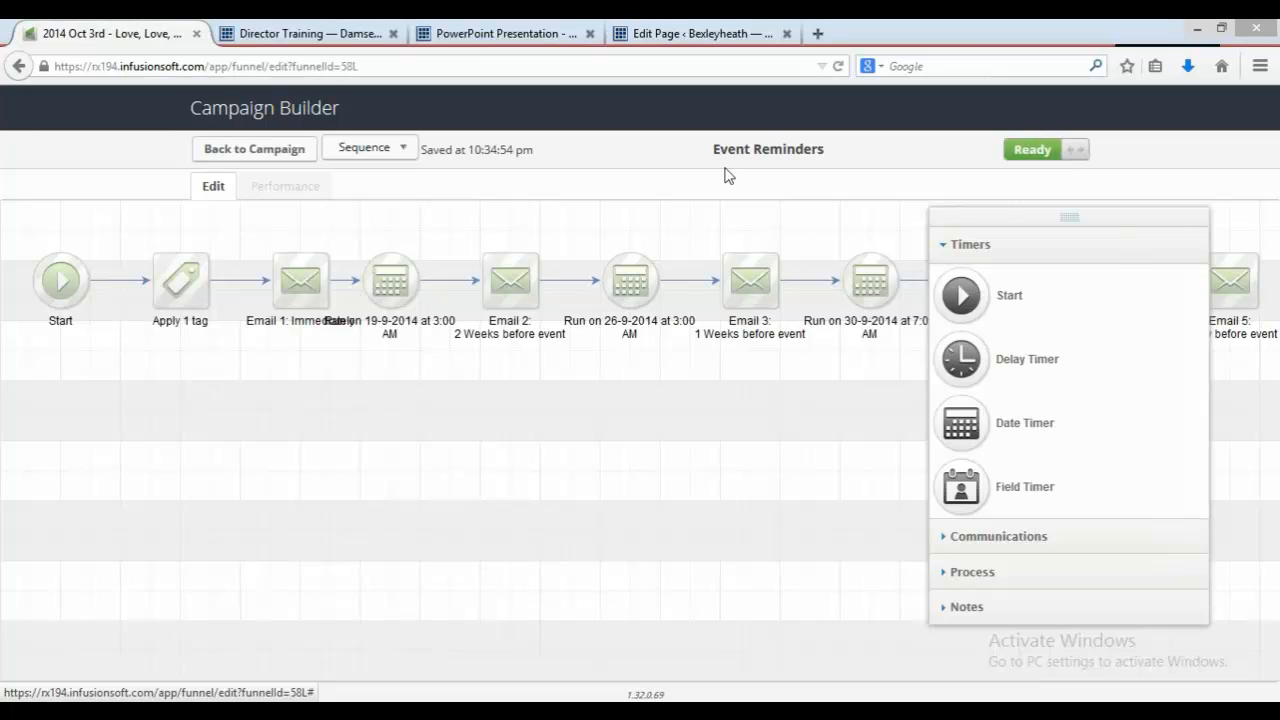
click(254, 165)
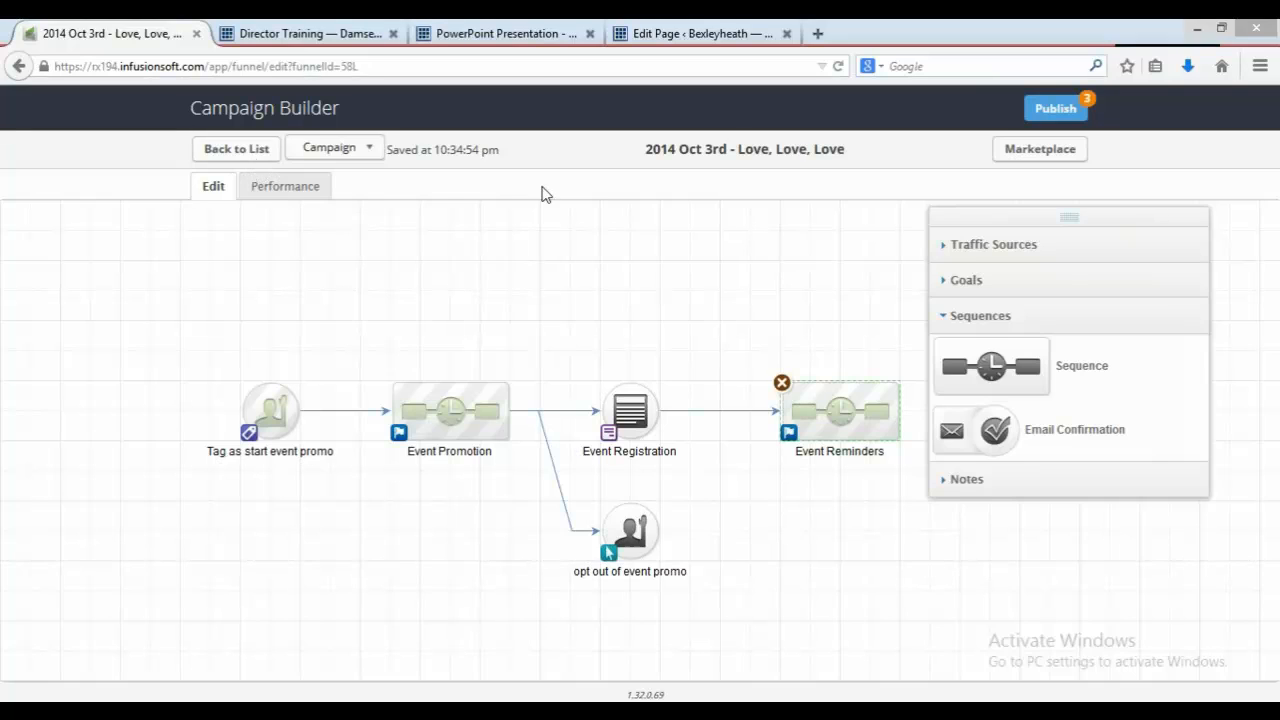
Step: Publish the campaign after reviewing the list of items to be published
click(545, 37)
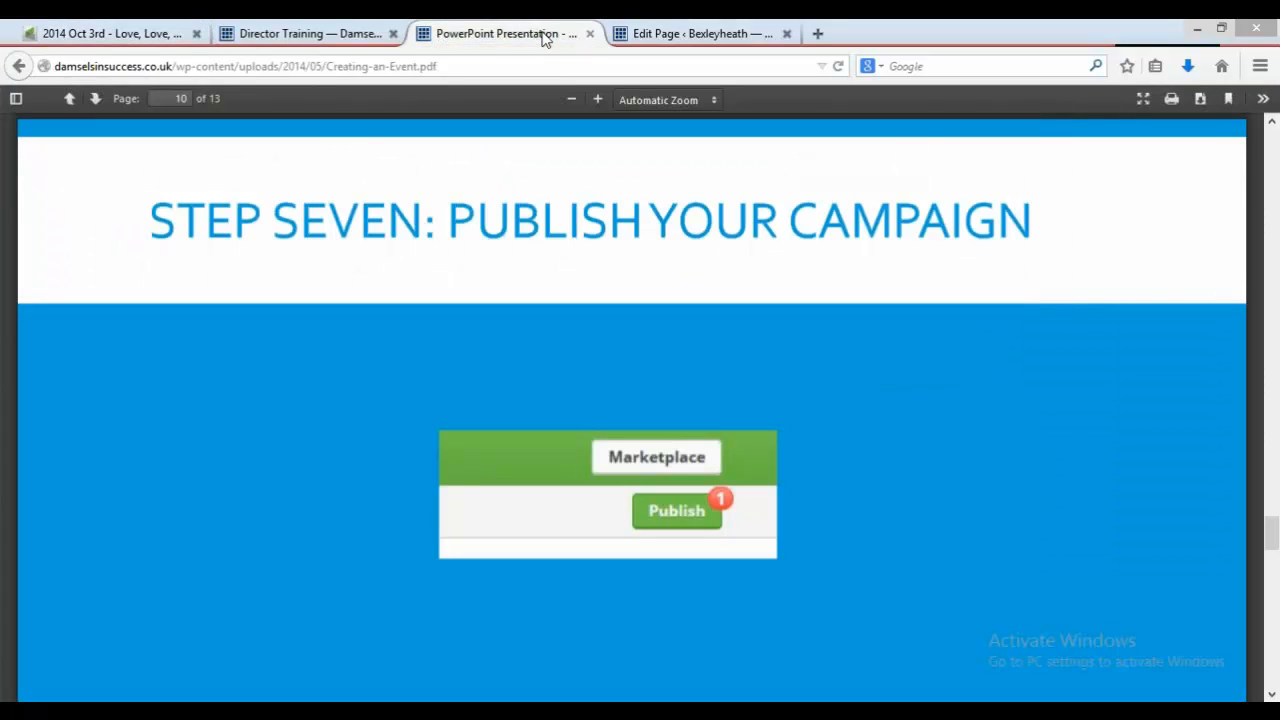
click(128, 40)
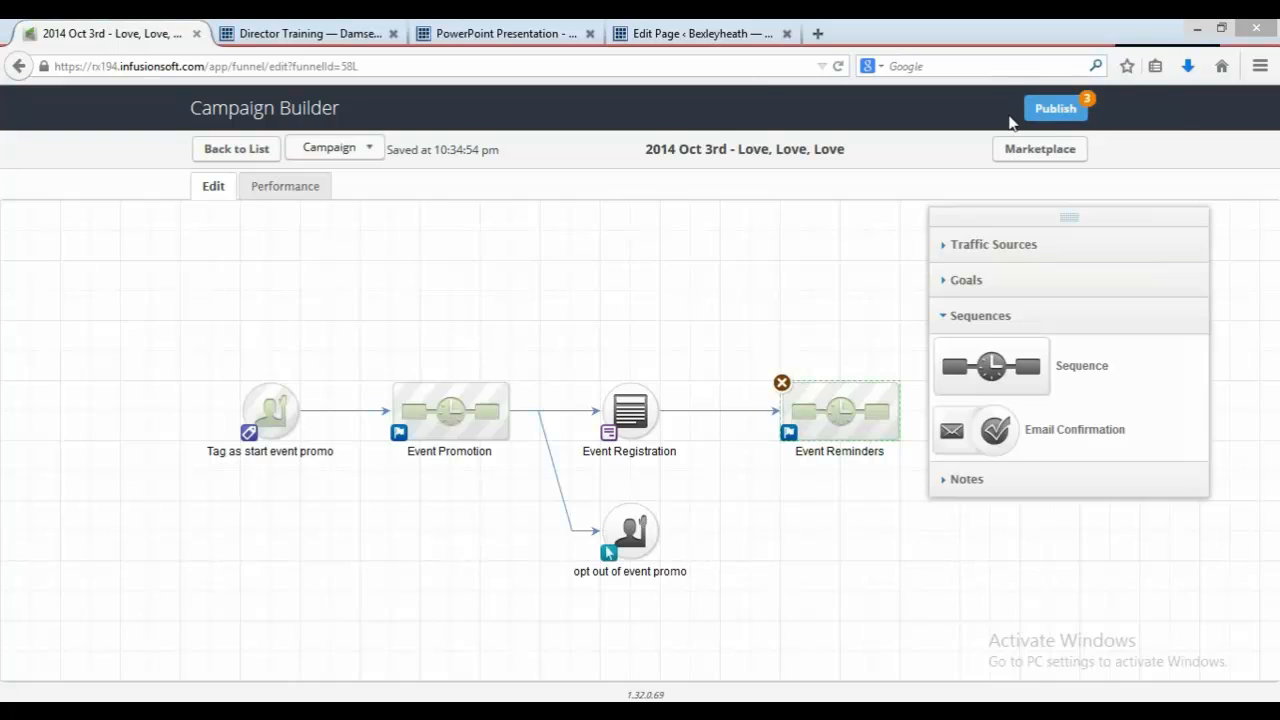
click(1050, 112)
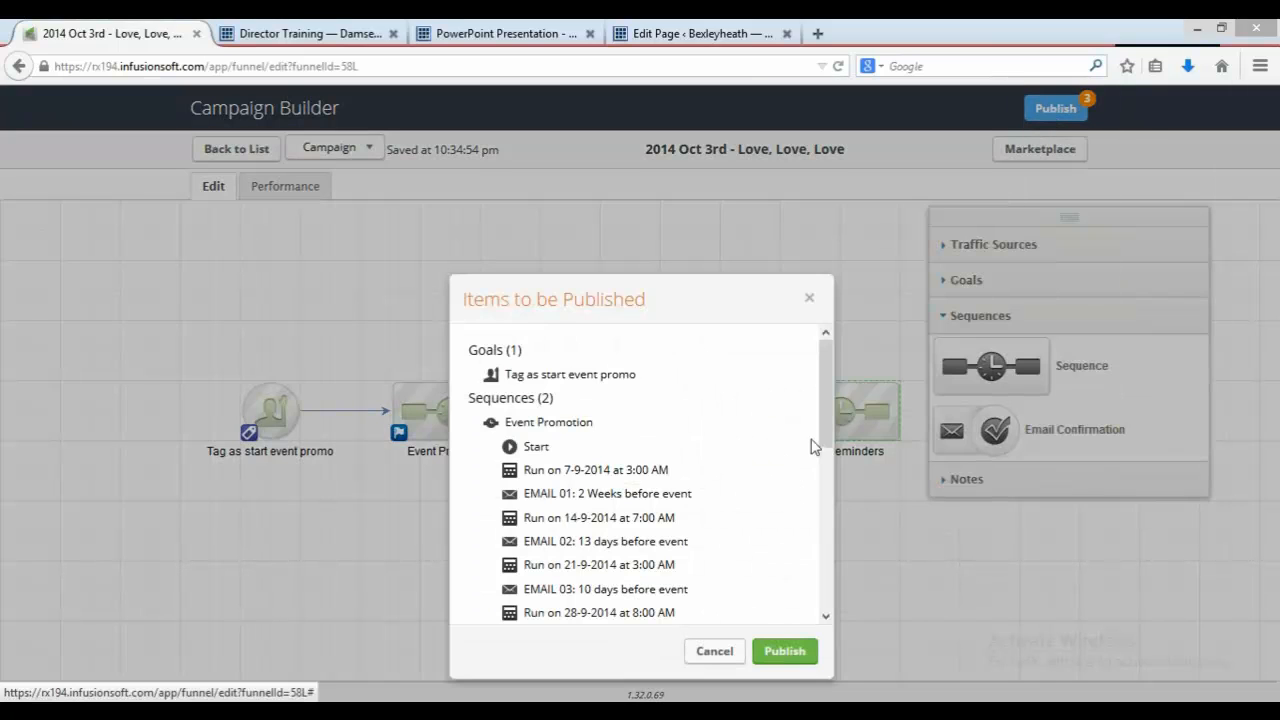
drag(829, 430, 855, 608)
click(785, 651)
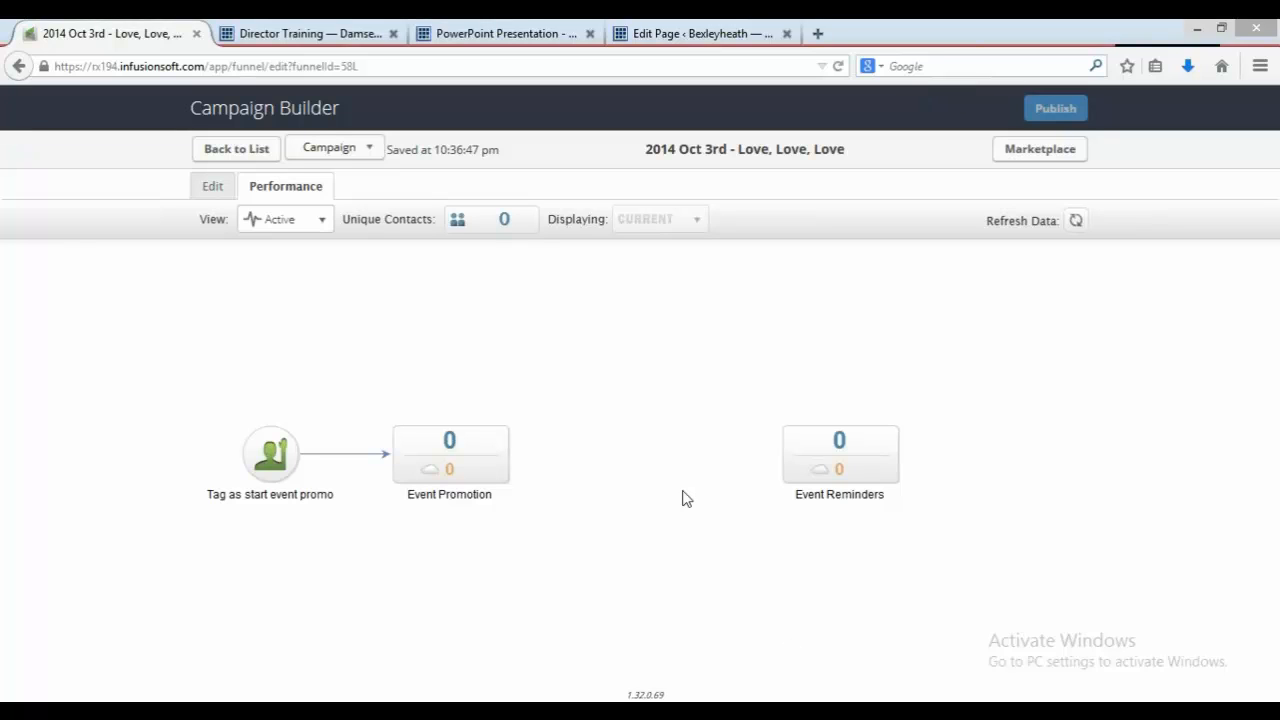
Step: Read the PDF guide's next step on getting the form code and updating the event registration page
mouse_move(877, 468)
click(531, 30)
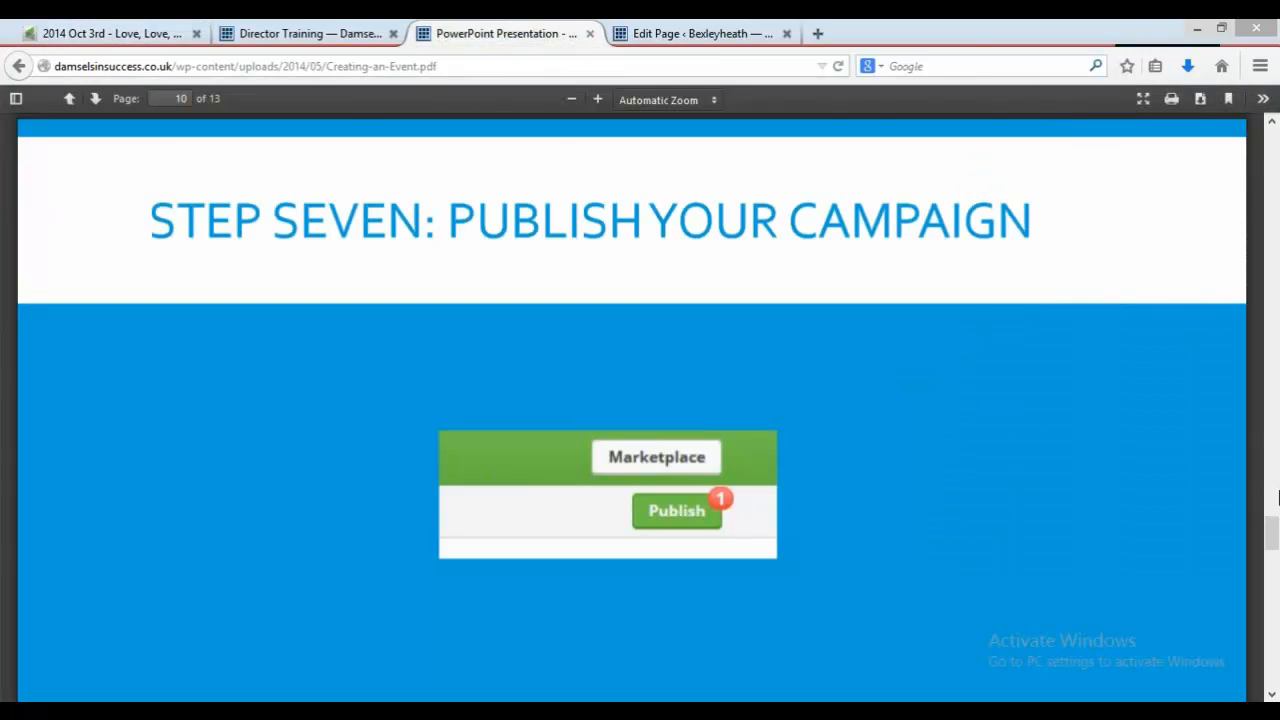
drag(1276, 516, 1274, 577)
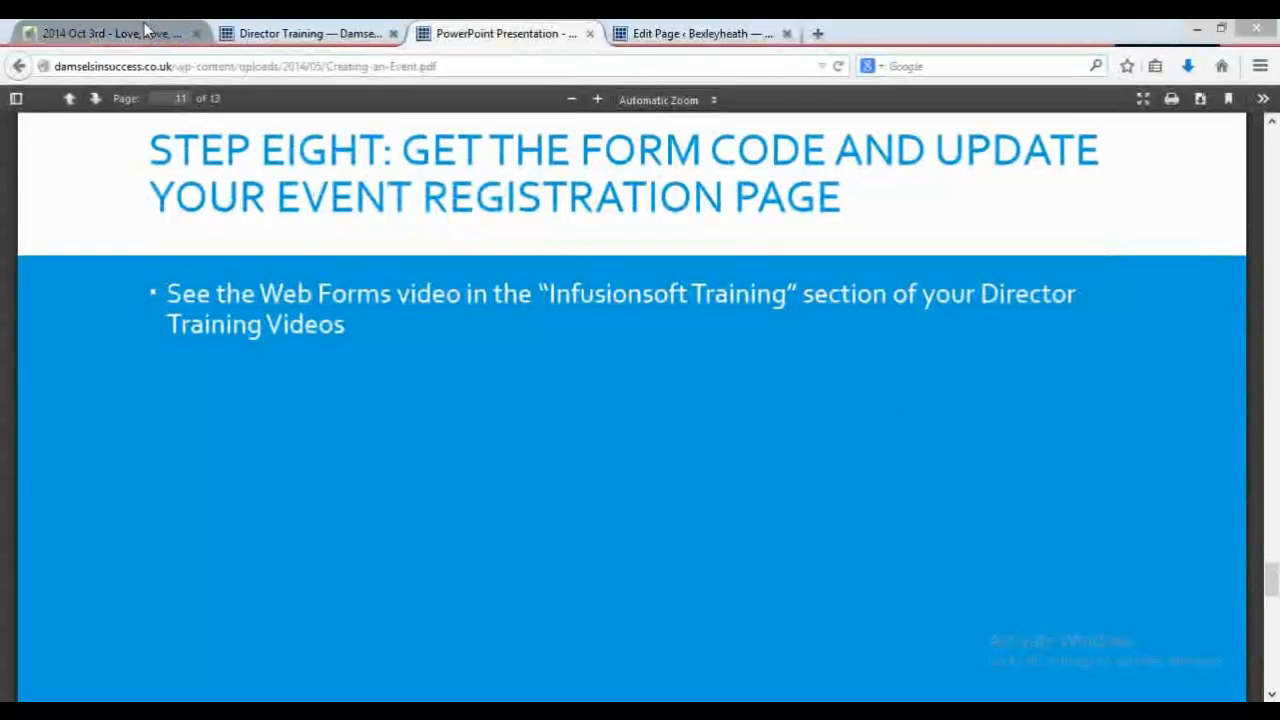
click(105, 33)
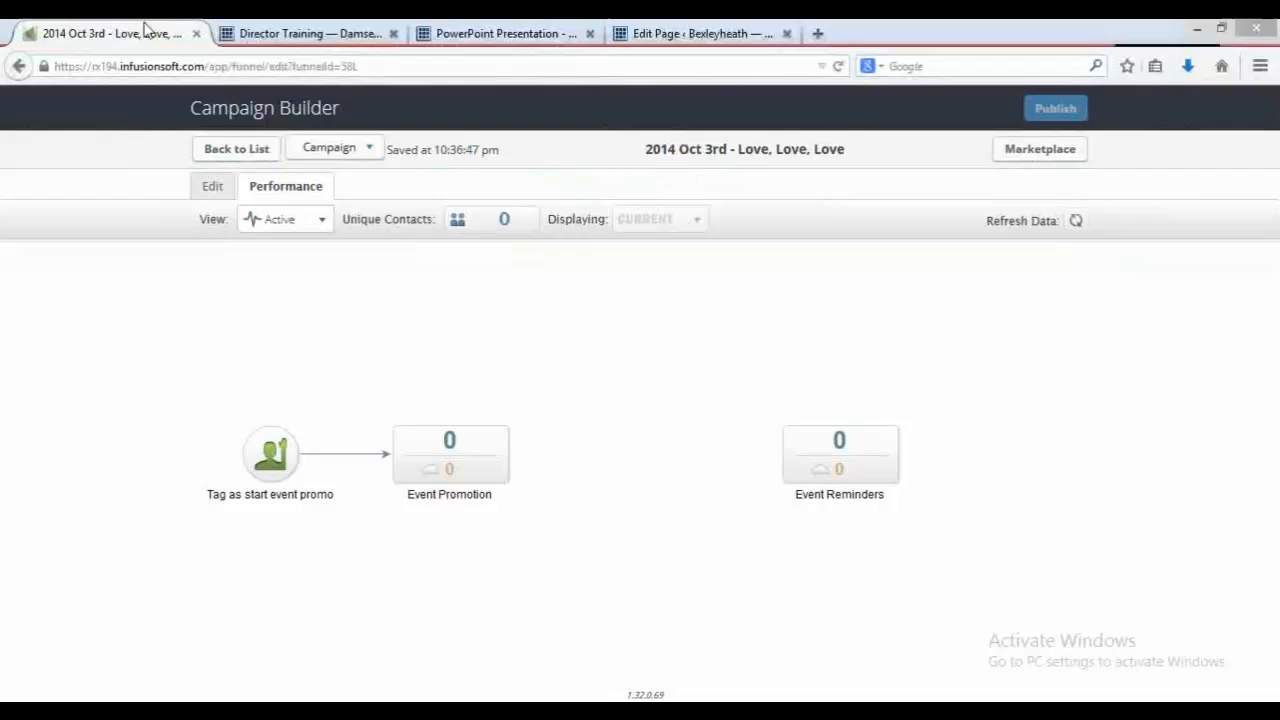
Step: Open the Event Registration web form from the campaign canvas and inspect its address field settings
click(214, 187)
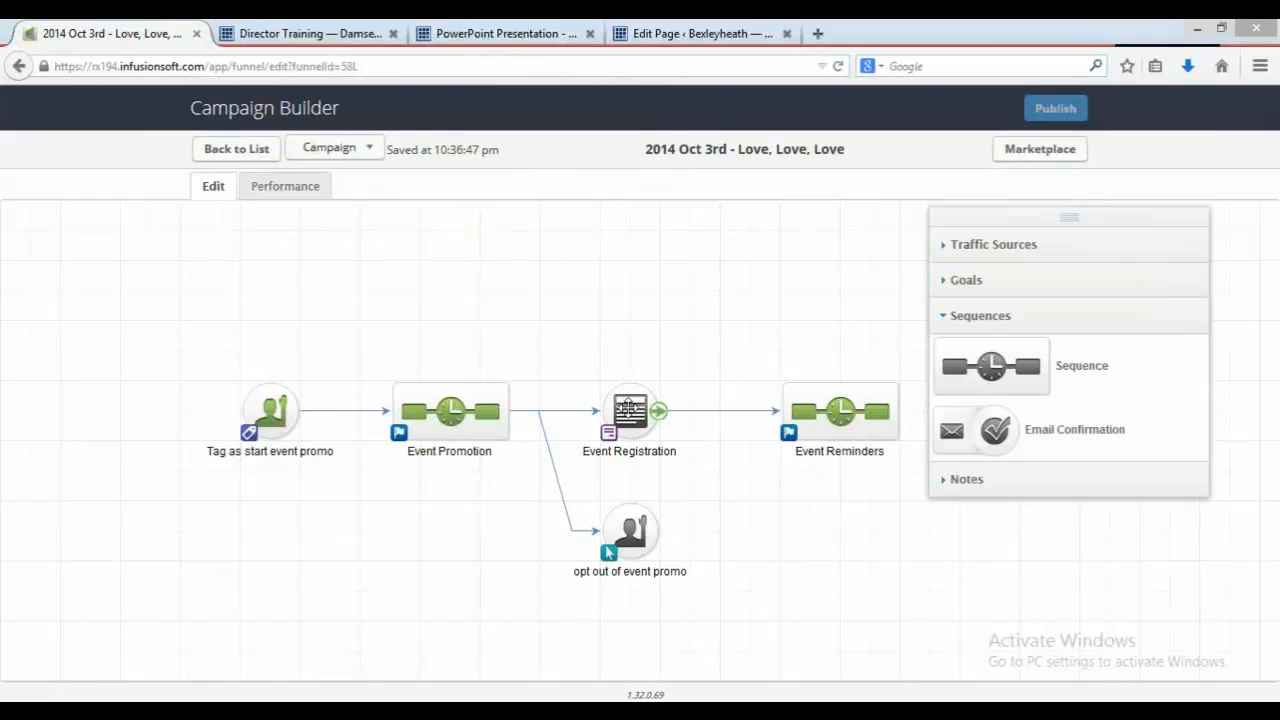
double_click(628, 408)
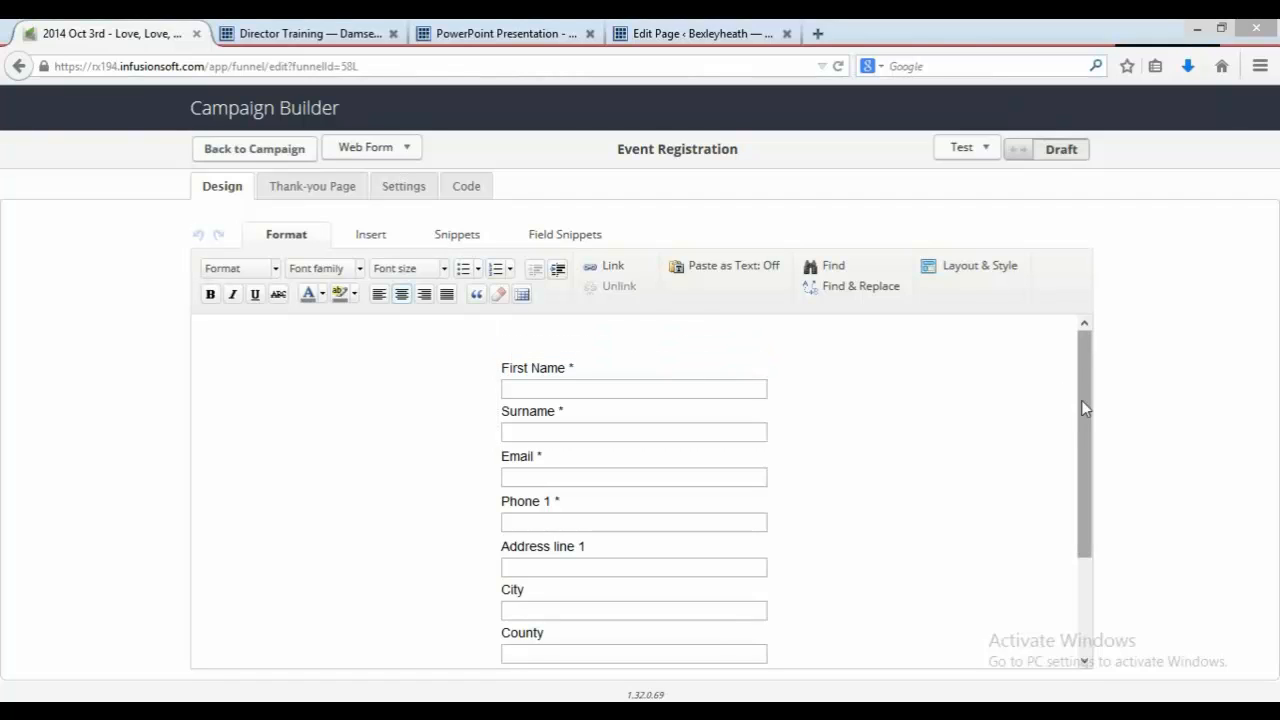
drag(1081, 400, 594, 470)
mouse_move(583, 493)
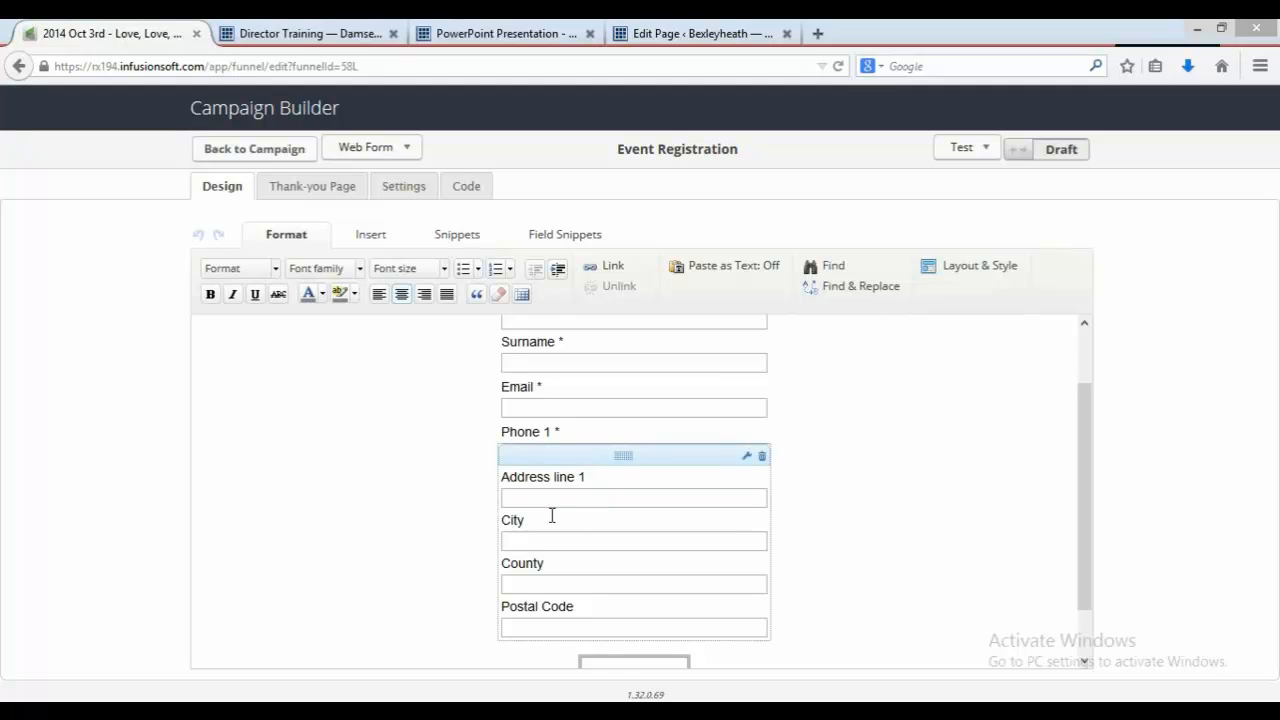
right_click(551, 516)
click(446, 521)
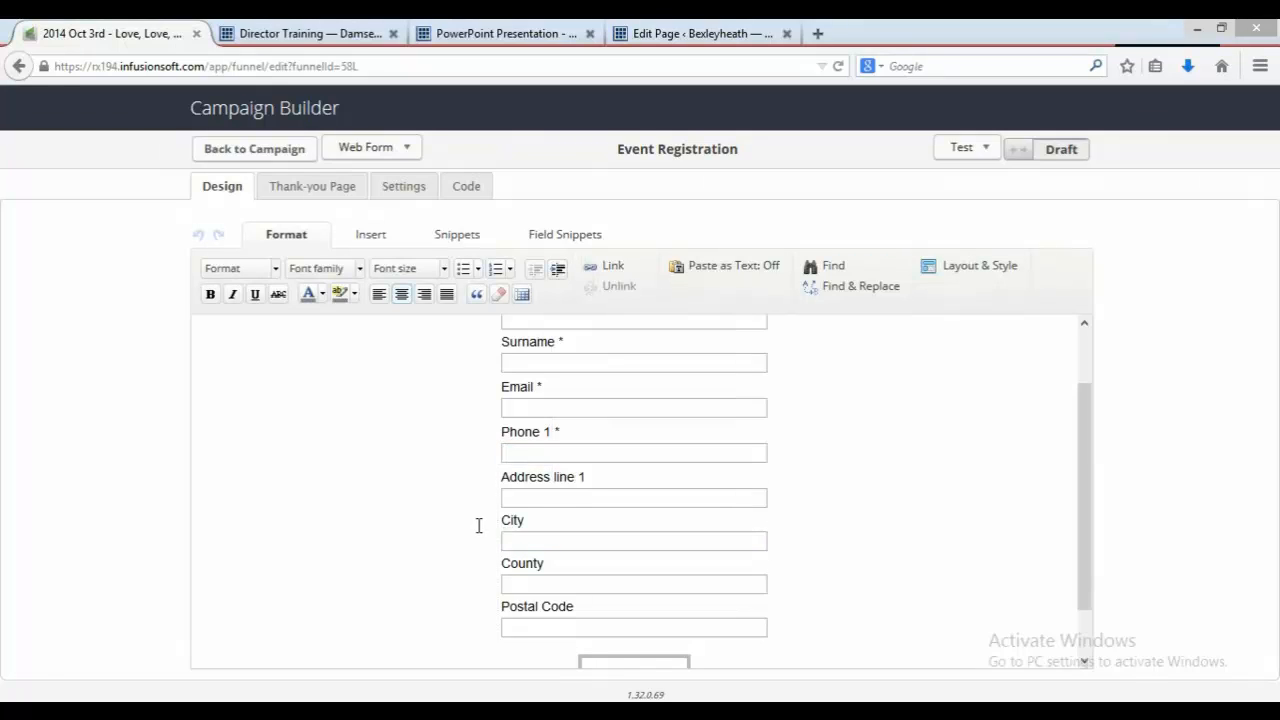
mouse_move(513, 526)
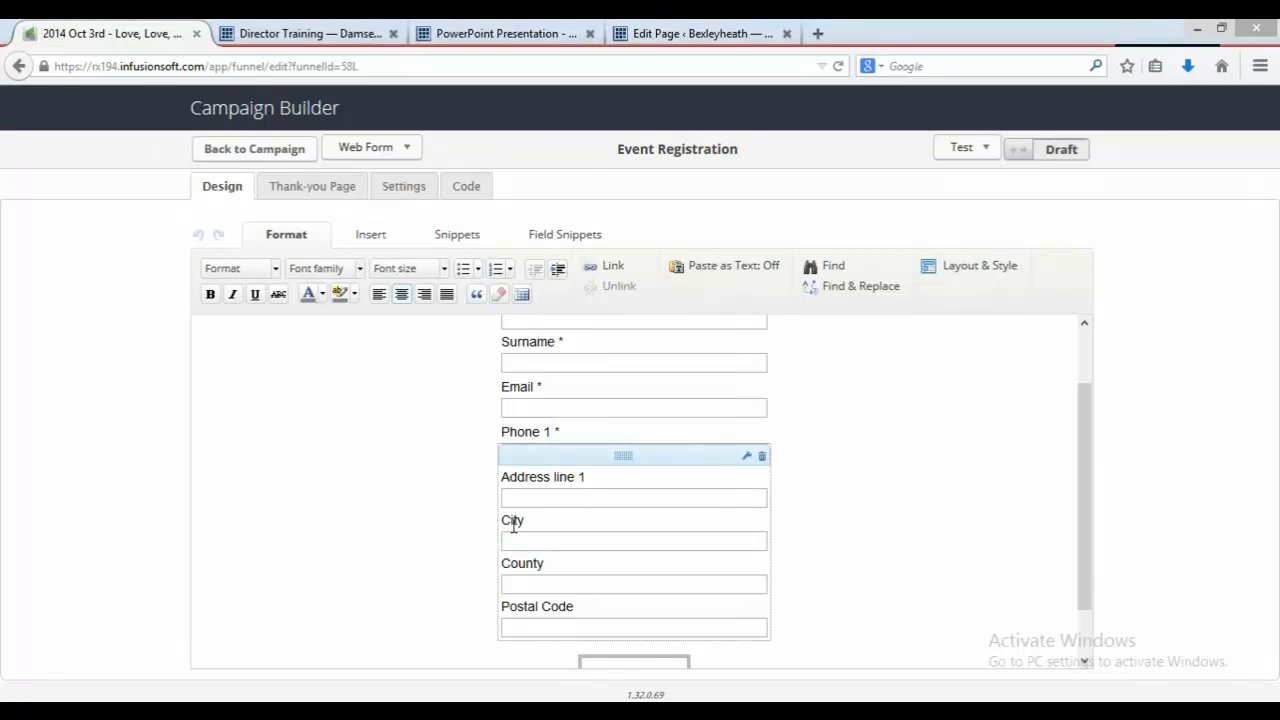
click(747, 458)
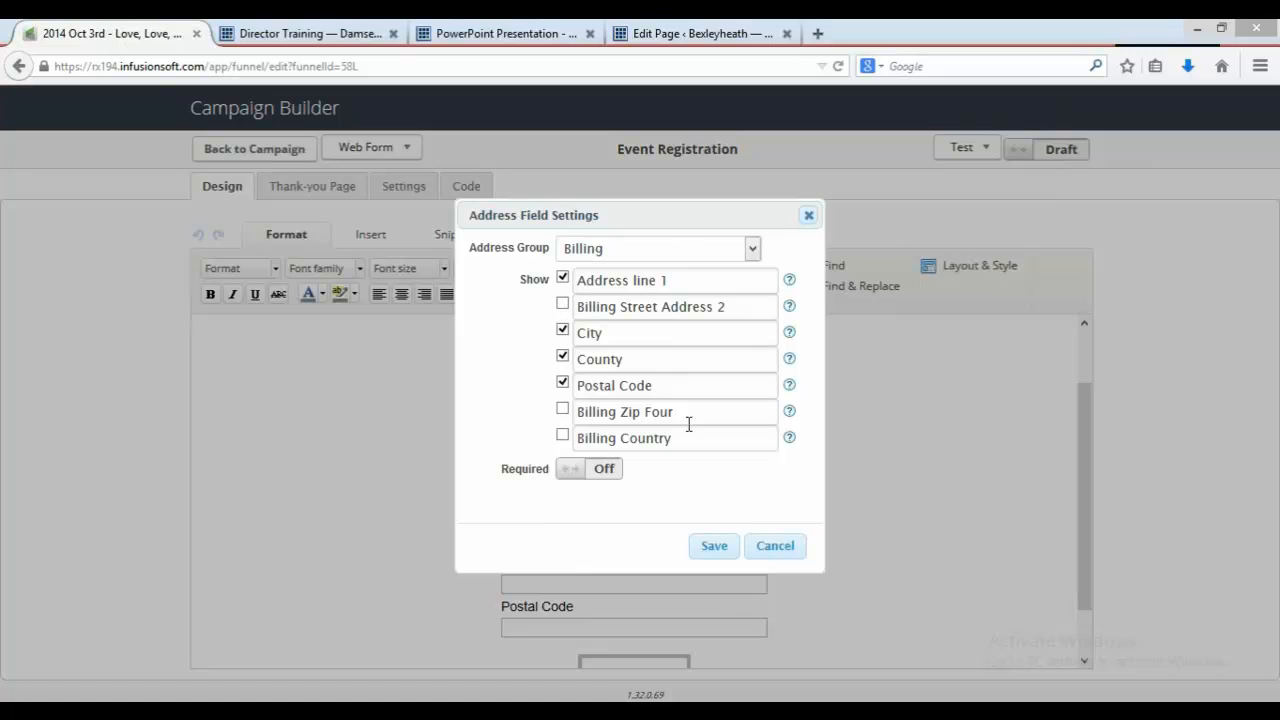
click(809, 216)
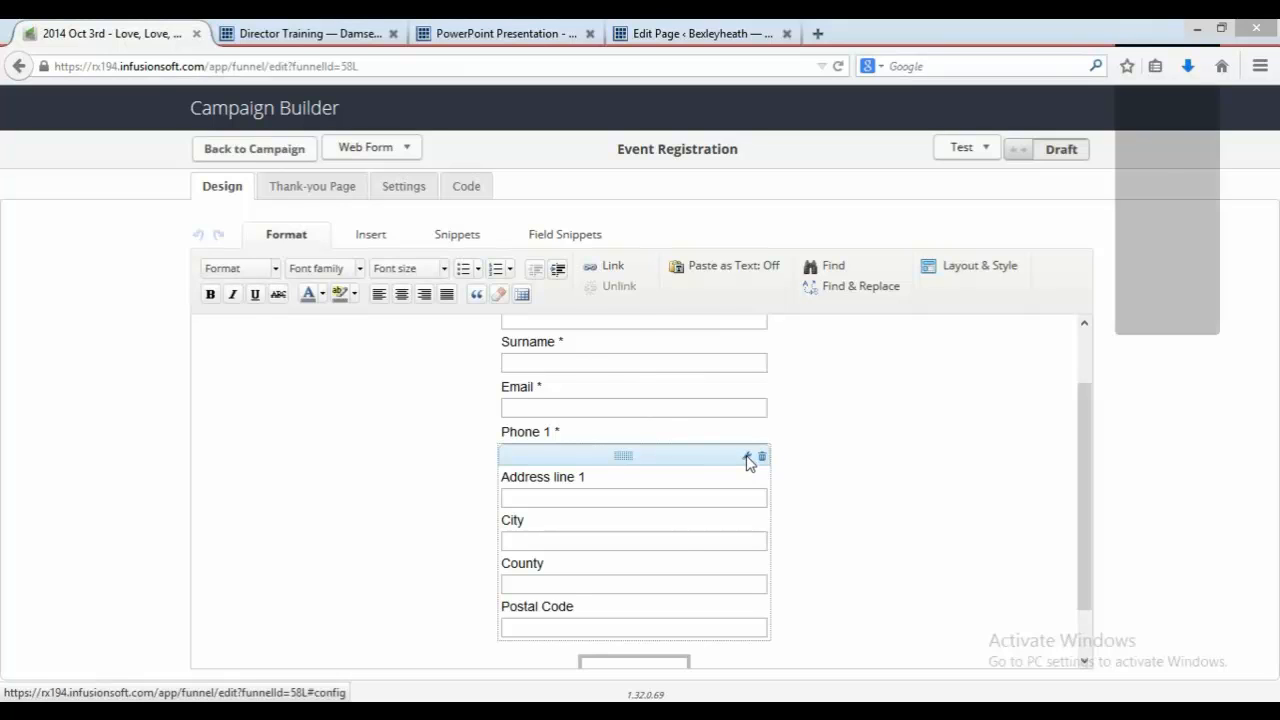
Step: Review the address and phone field settings of the registration form, cancelling each dialog
click(746, 458)
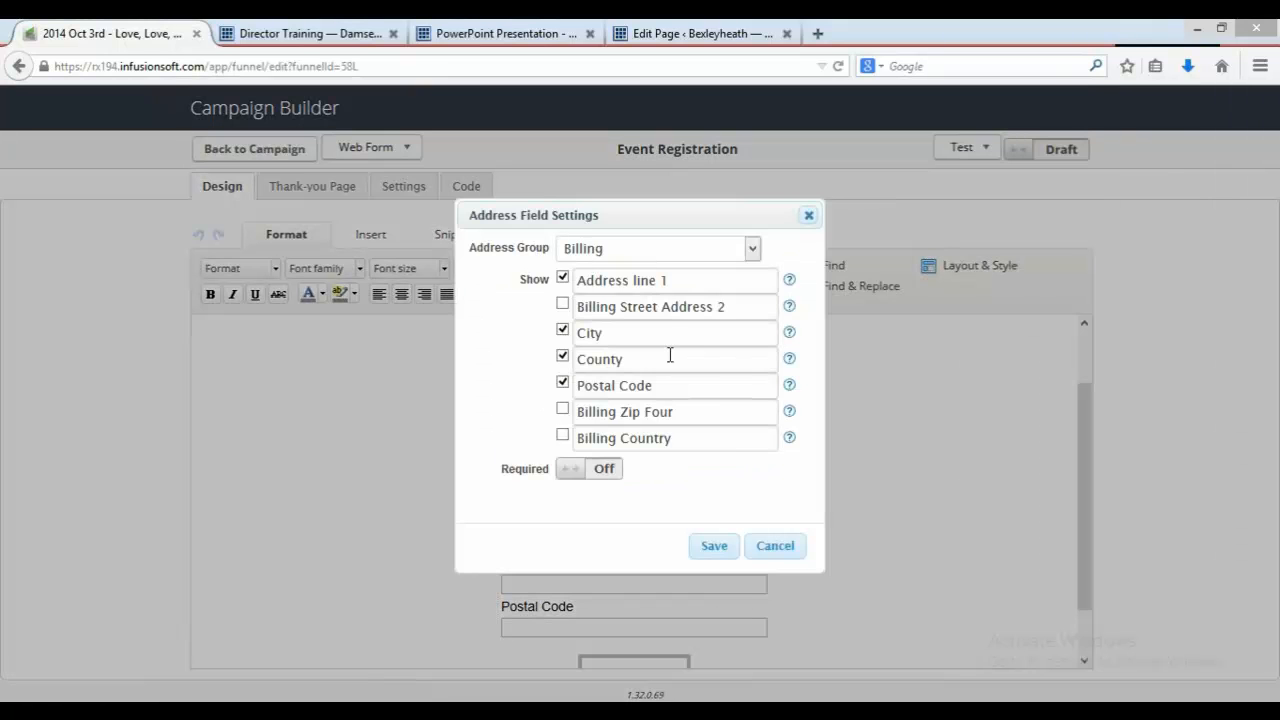
drag(598, 342, 574, 346)
text(Cou)
click(600, 472)
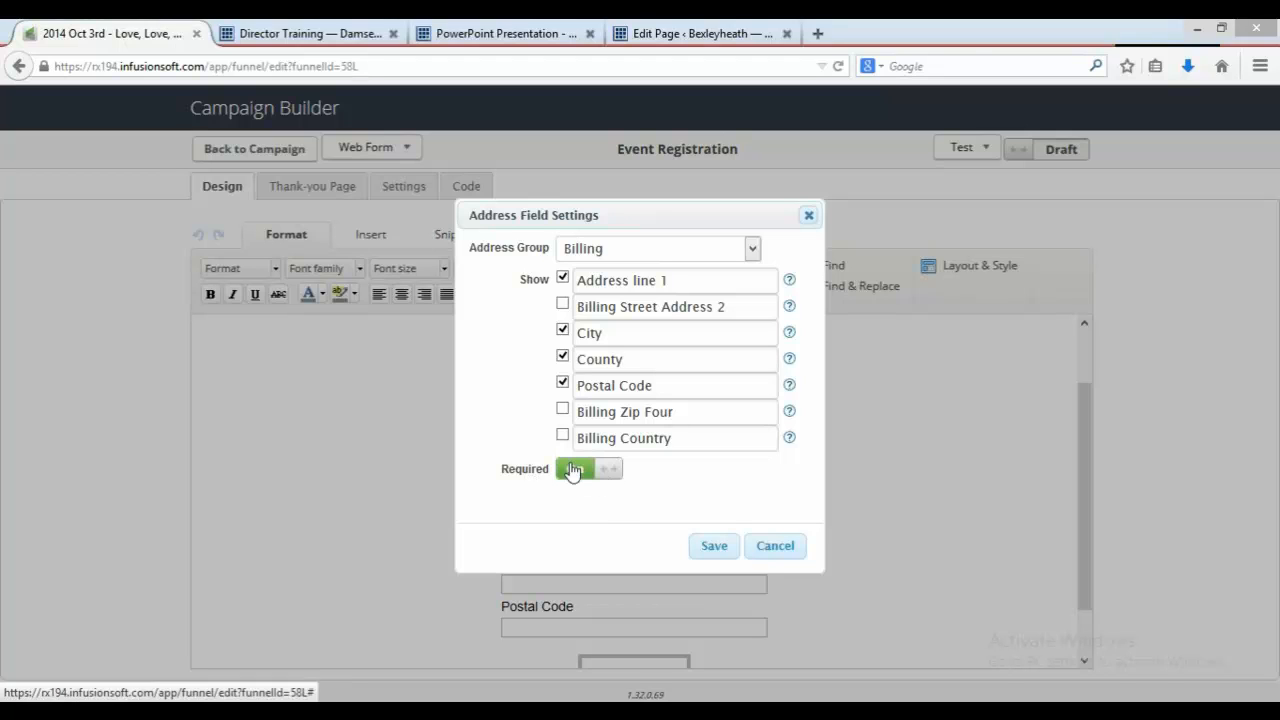
click(573, 470)
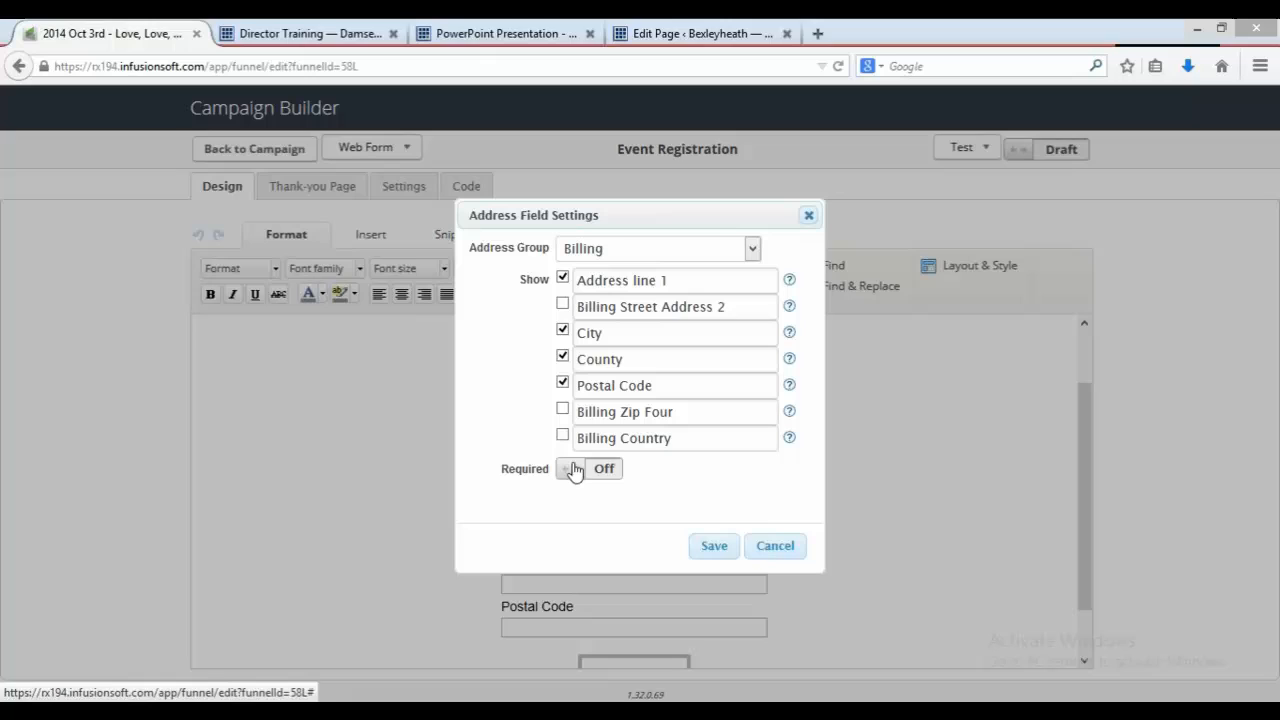
click(723, 553)
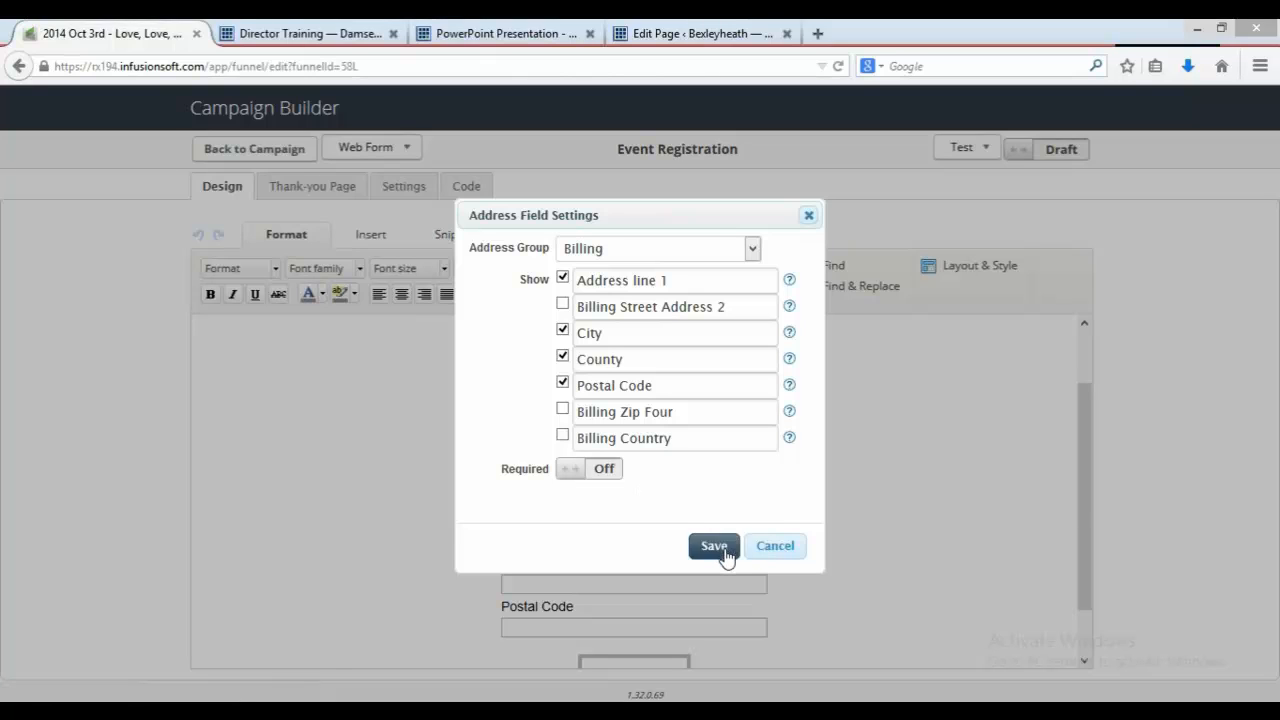
click(771, 545)
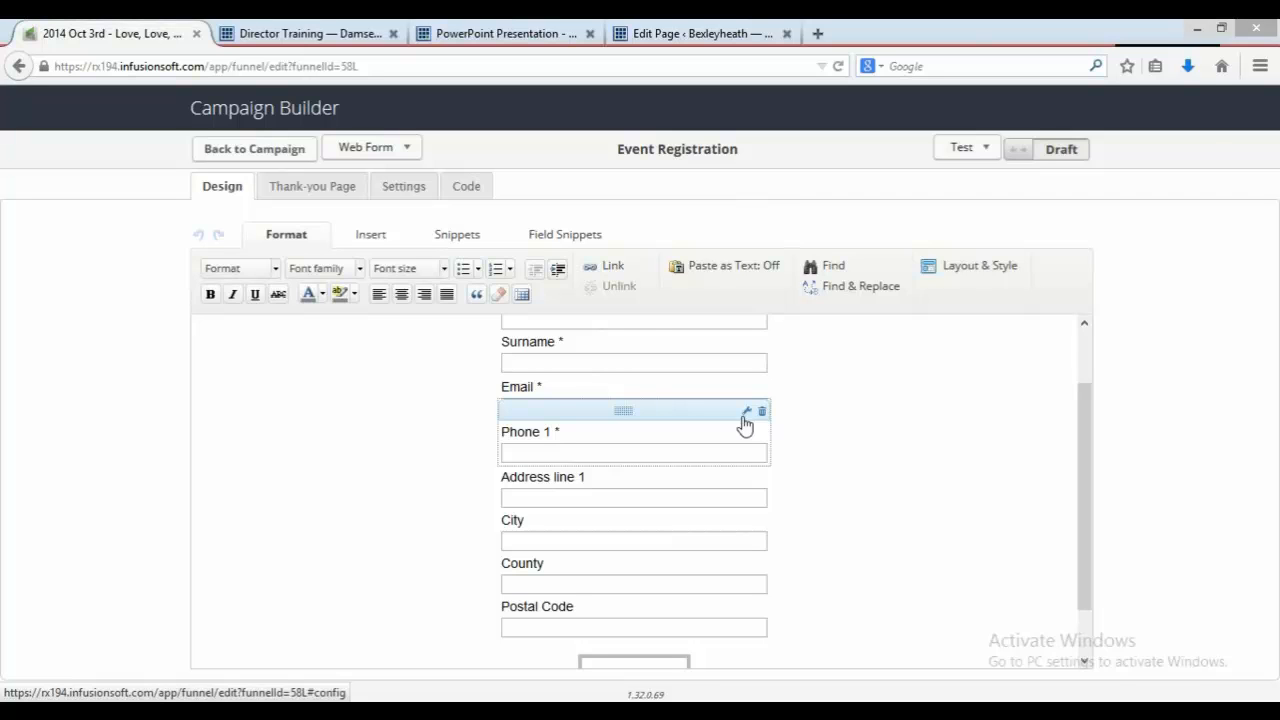
click(745, 415)
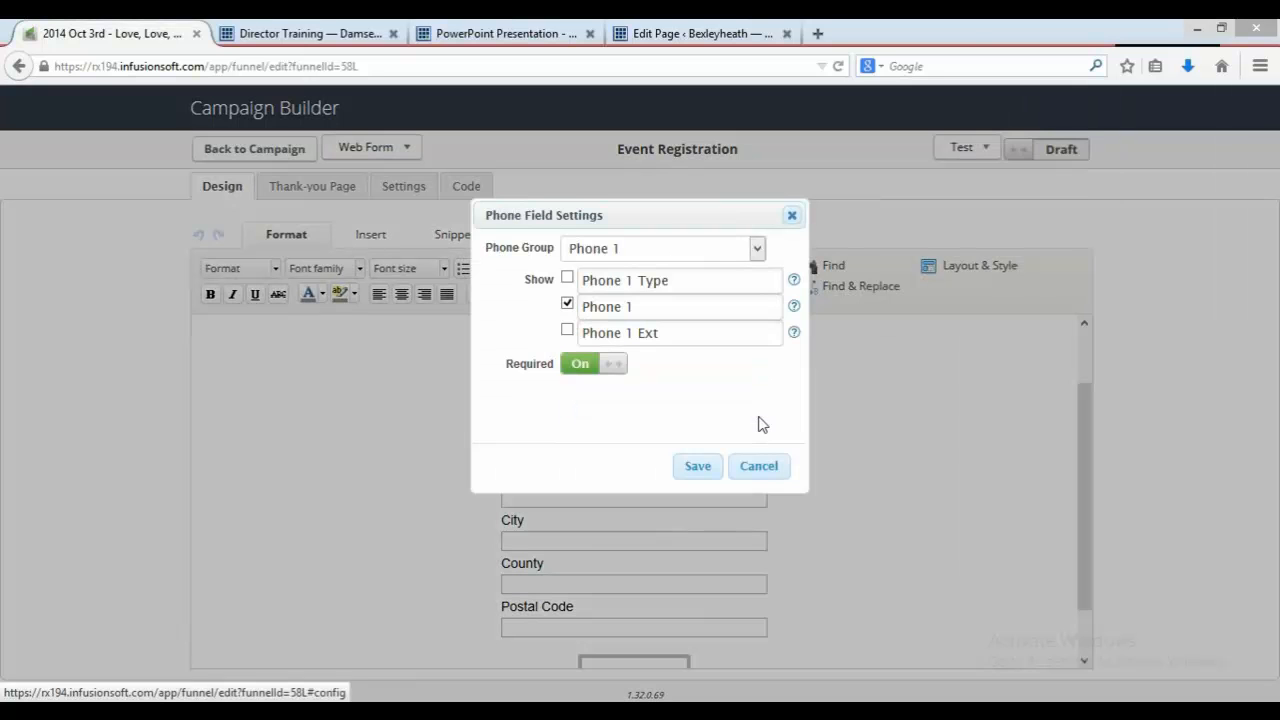
click(740, 478)
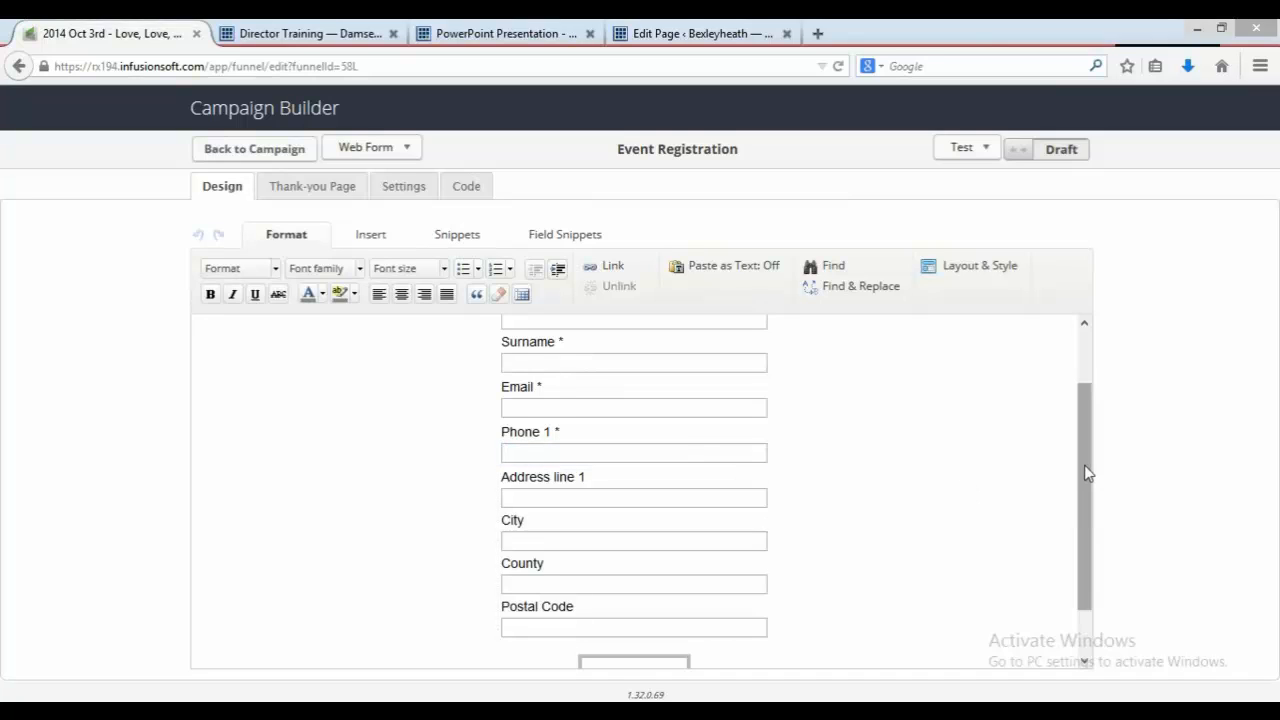
Step: Add a Phone field snippet to the top of the form, then delete it
drag(1084, 470, 1082, 425)
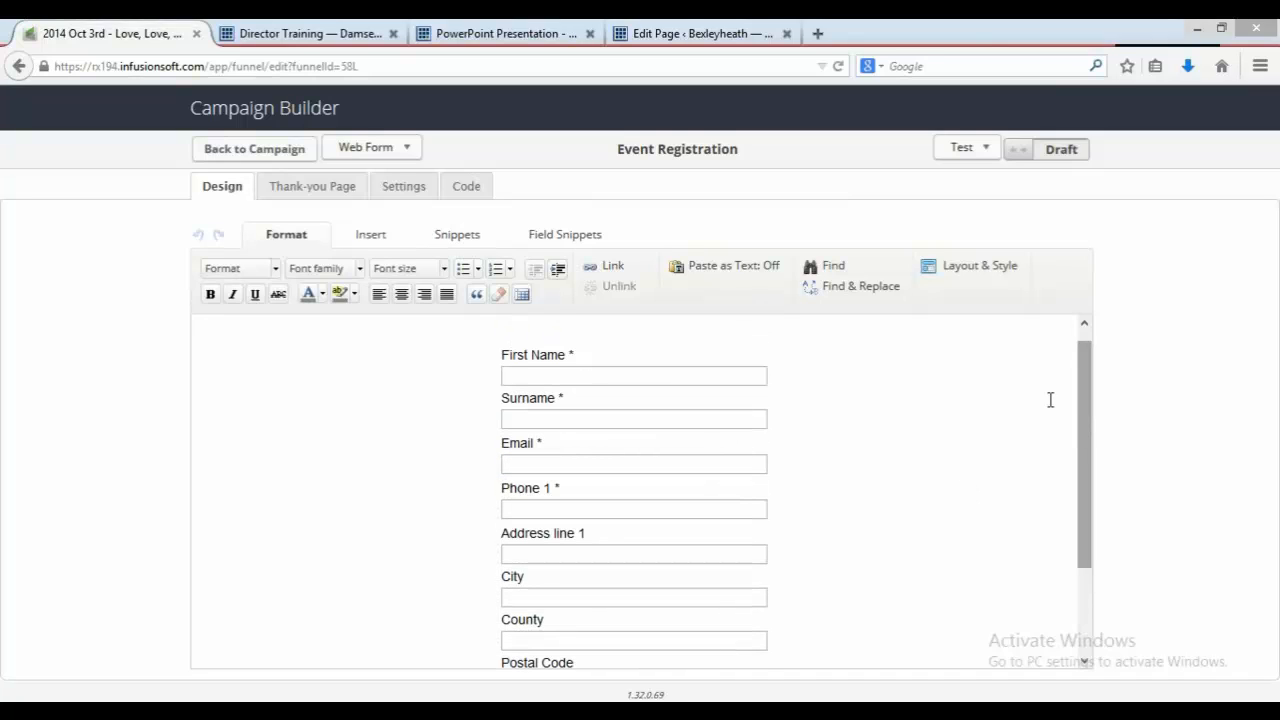
click(575, 236)
drag(482, 282, 570, 400)
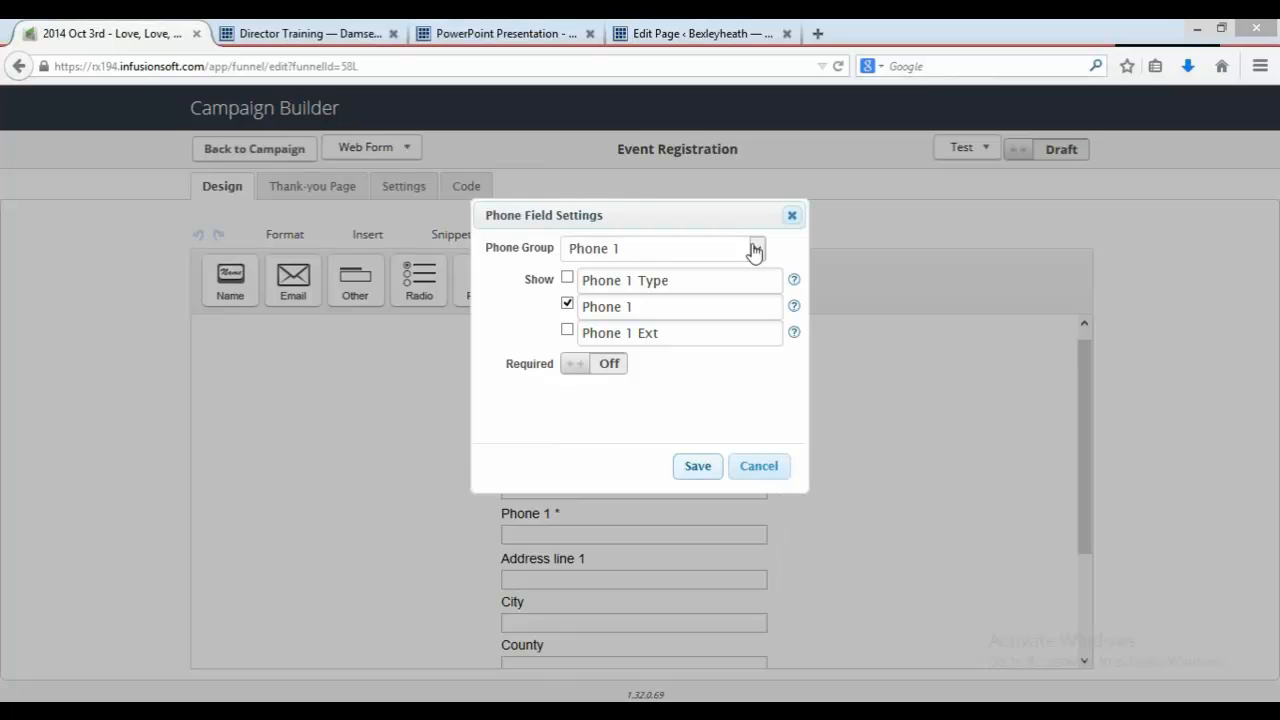
click(790, 216)
mouse_move(666, 354)
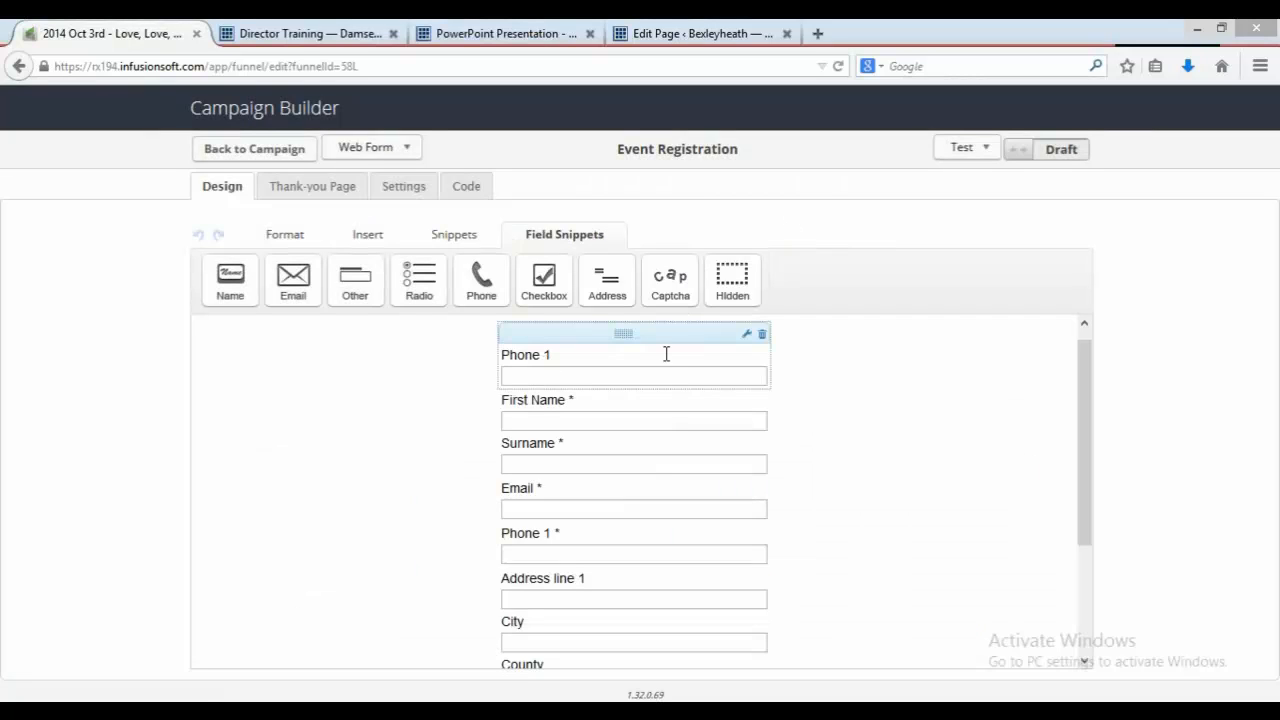
click(762, 336)
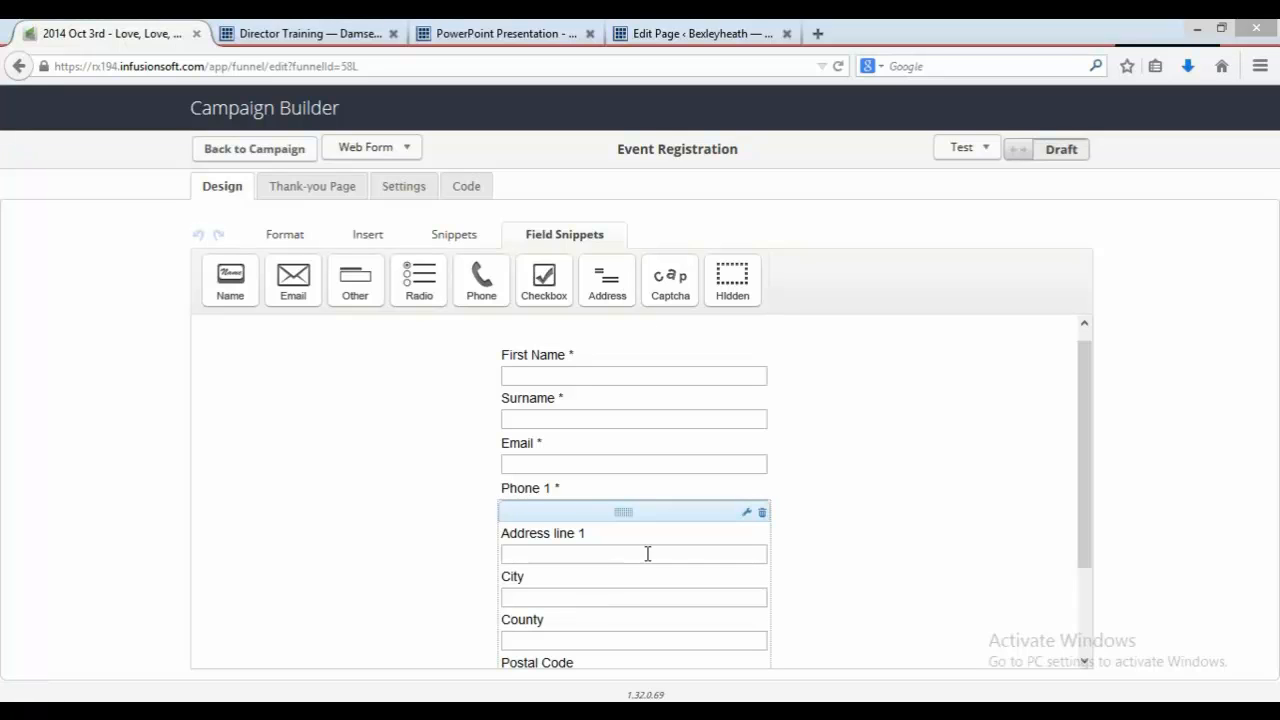
Step: Reopen the address field settings and review which address fields are shown
click(746, 515)
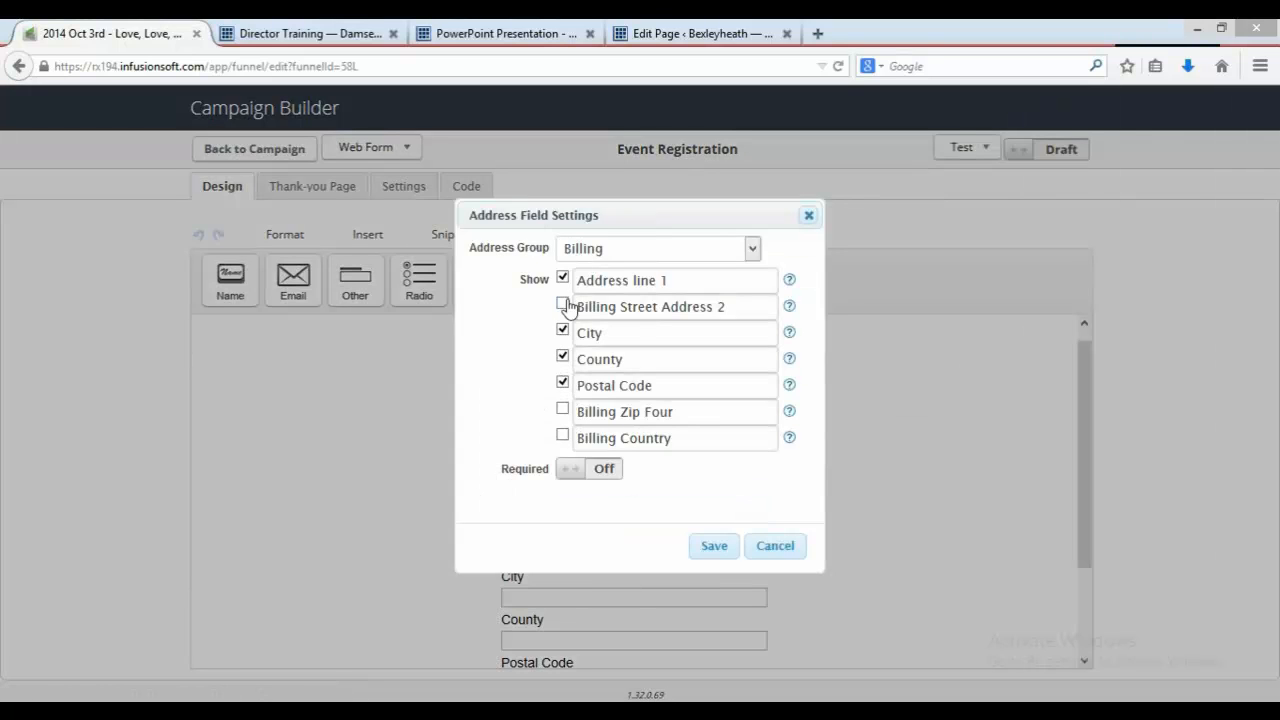
click(562, 303)
click(563, 304)
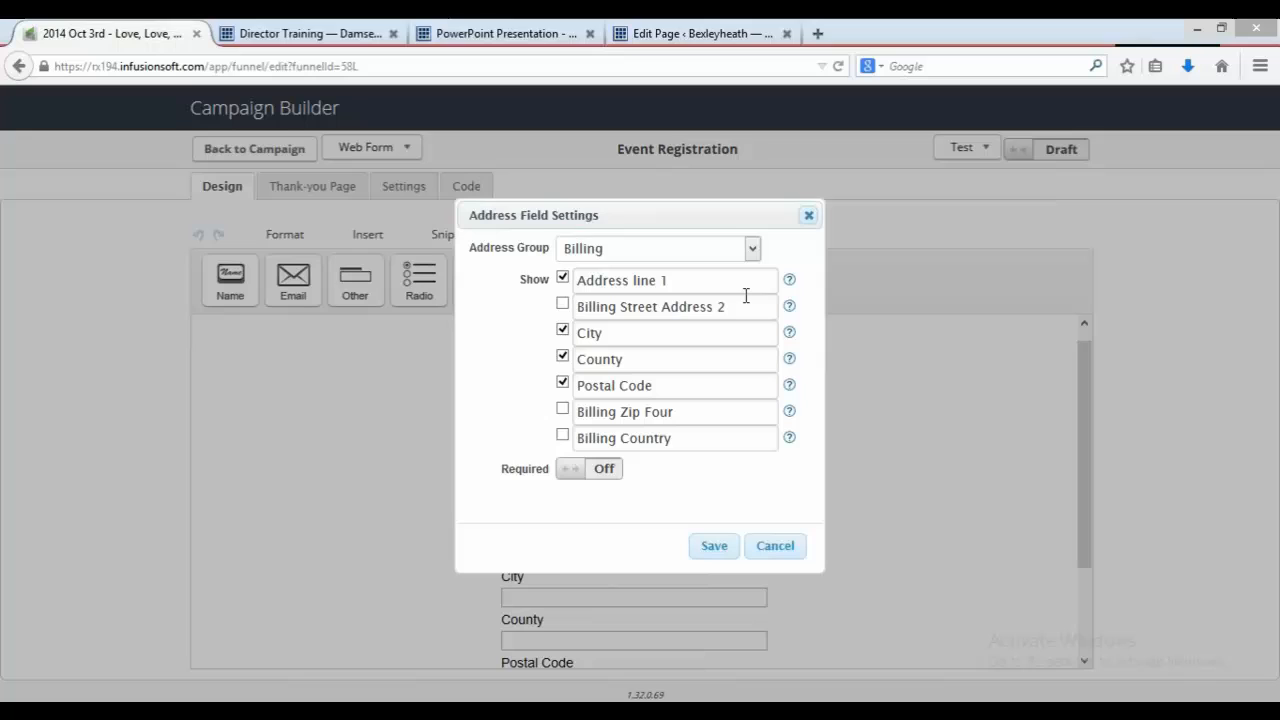
click(810, 216)
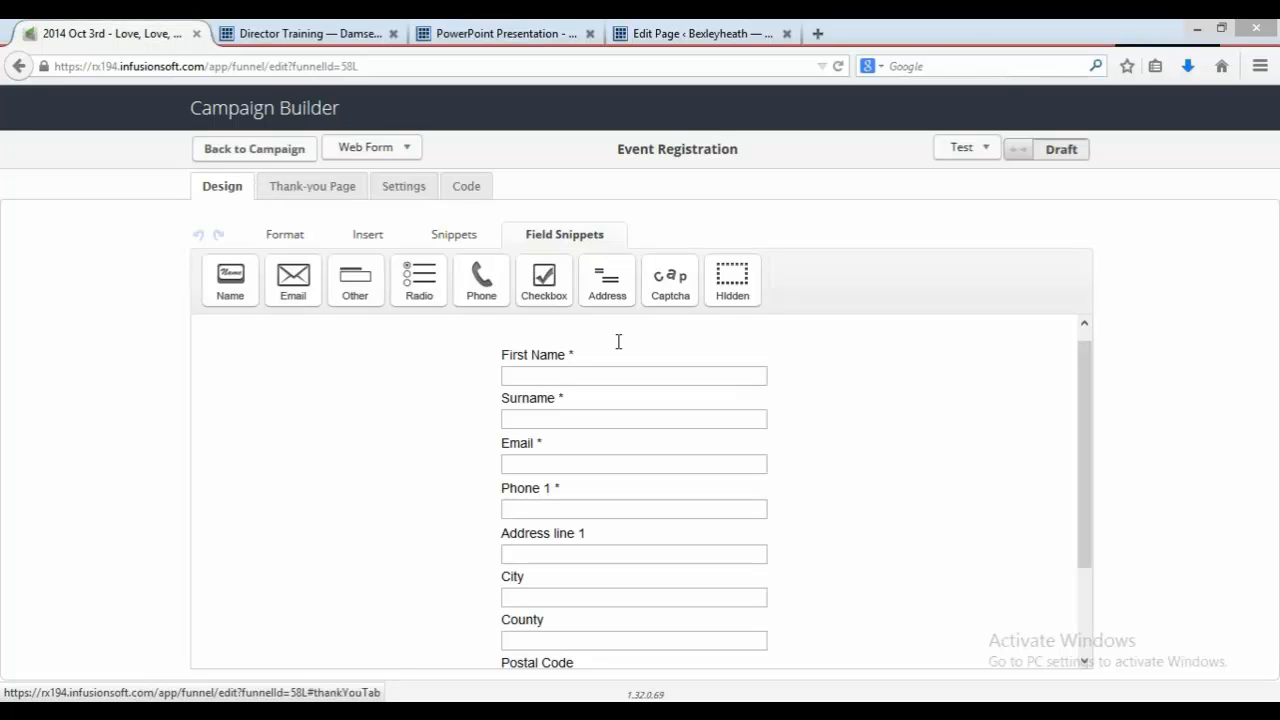
Step: On the form's thank-you page, change the event title to "Love, Love, Love"
click(302, 192)
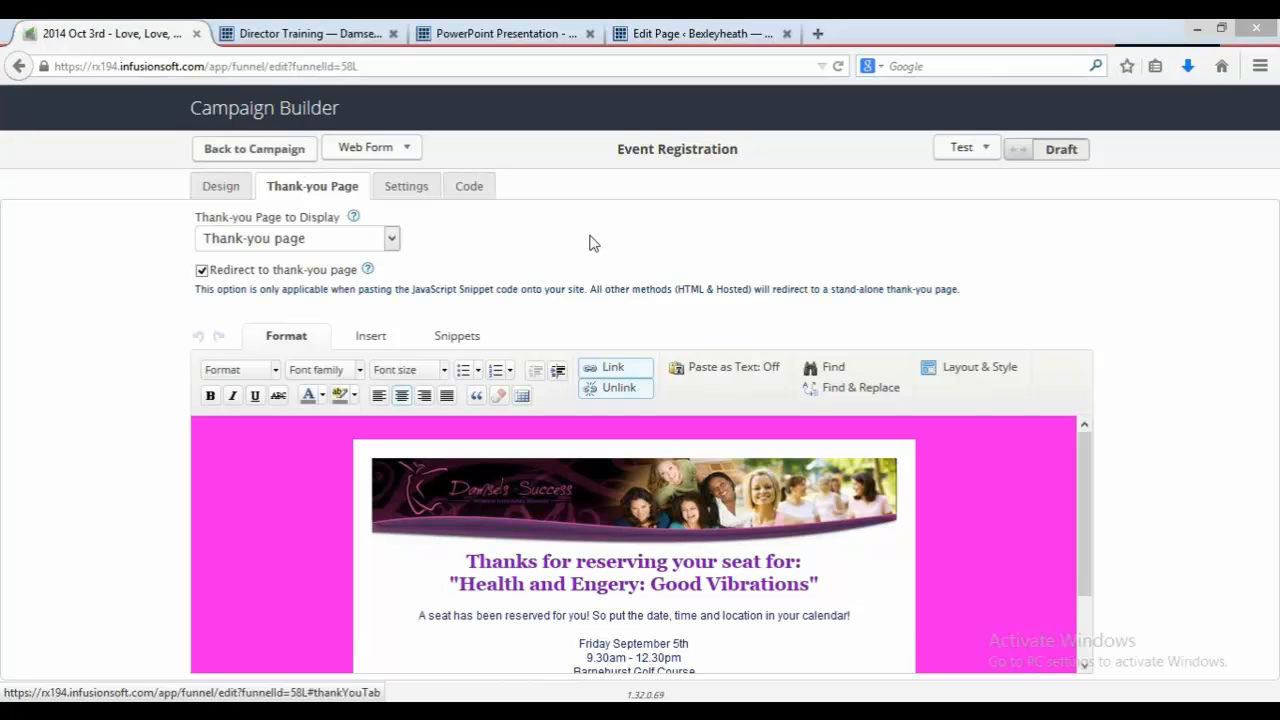
drag(1089, 484, 1094, 538)
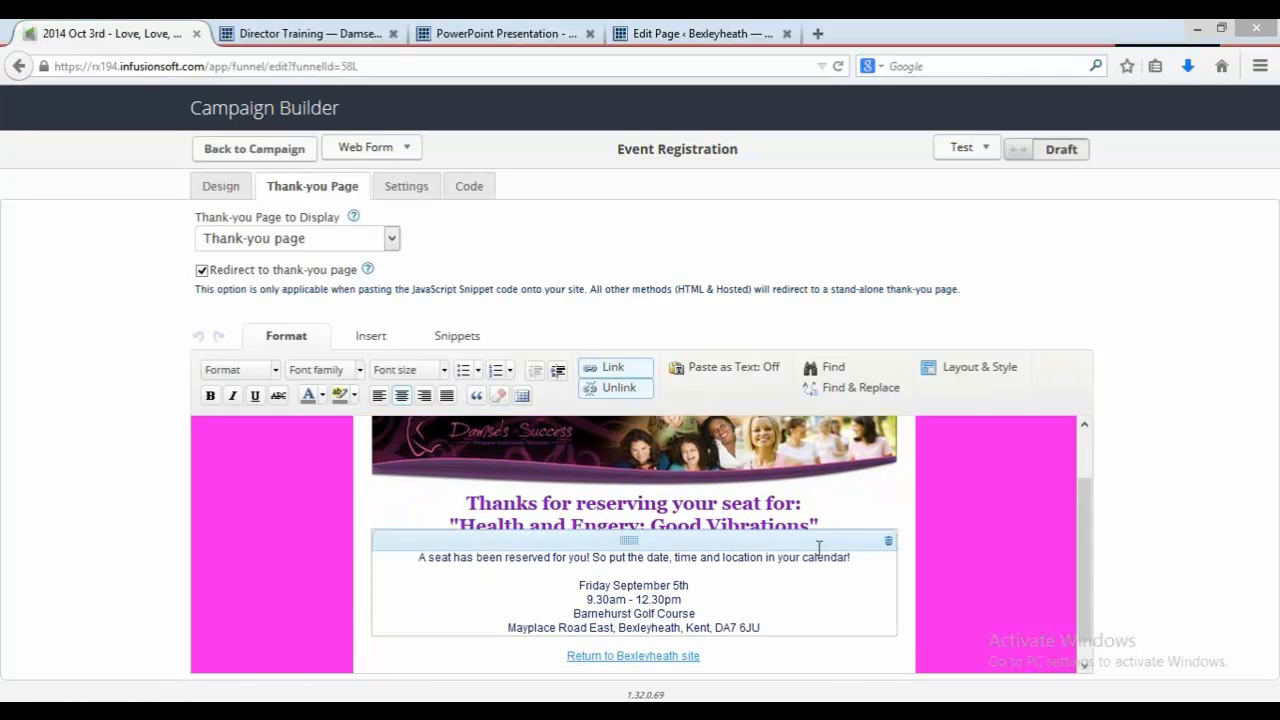
drag(810, 525, 465, 526)
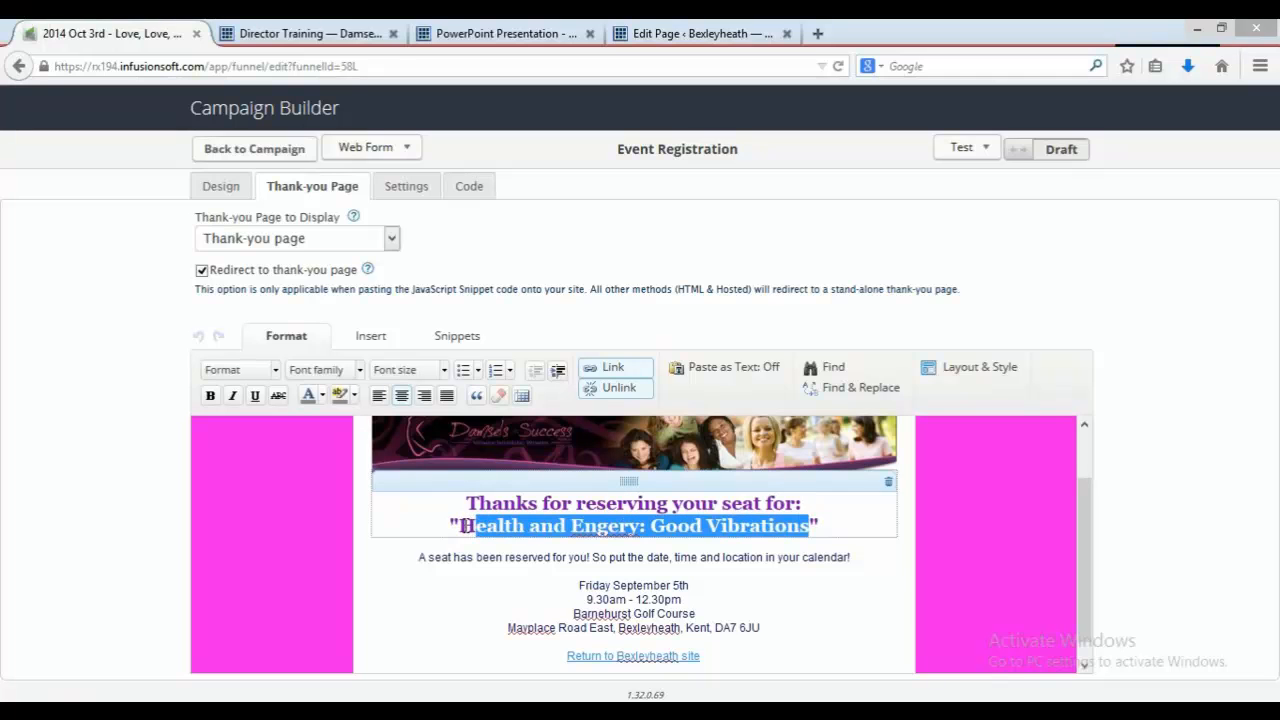
text(Love,)
text( Love)
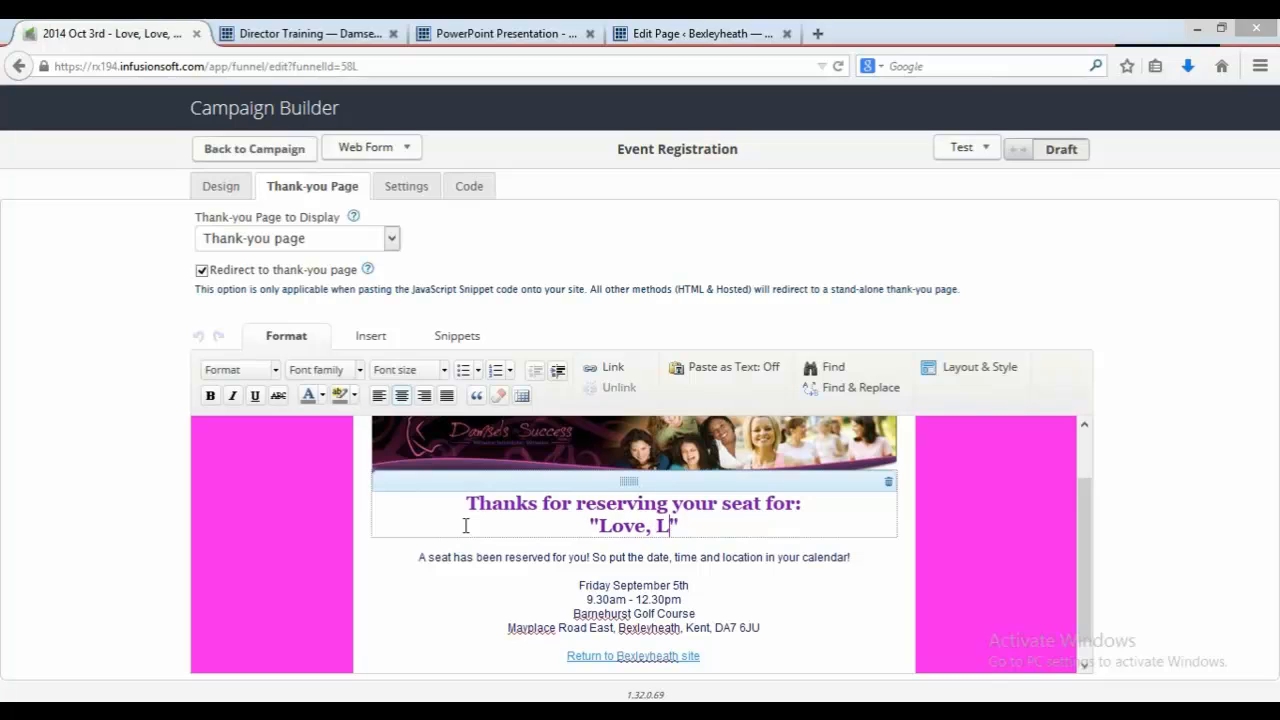
text(, LOV)
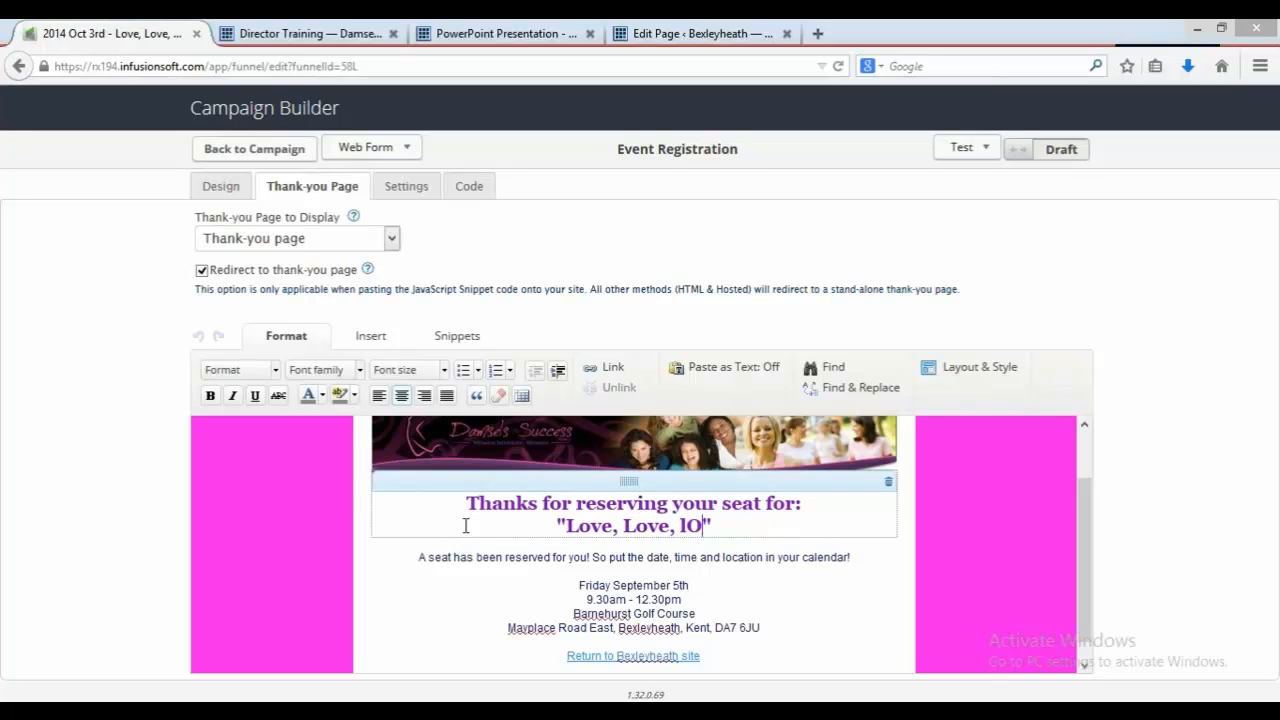
key(BackSpace)
key(BackSpace)
text(ove)
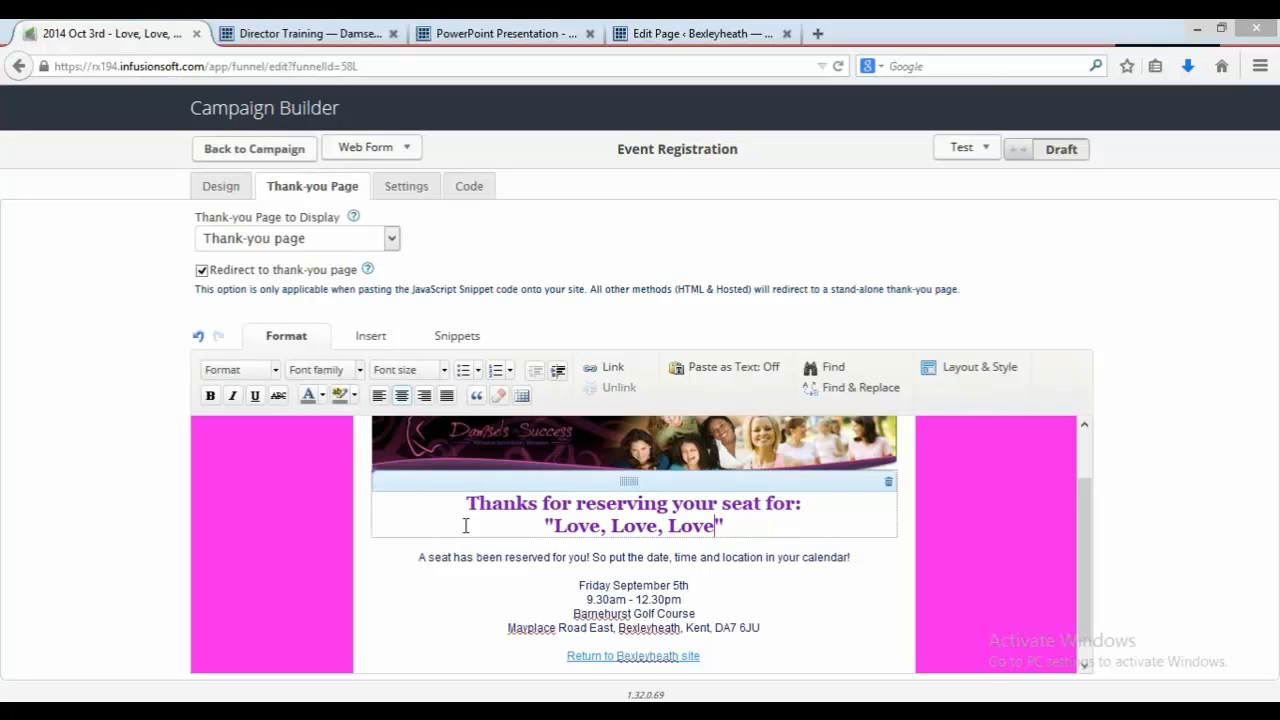
Step: Change the event date line on the thank-you page to Friday October
click(766, 612)
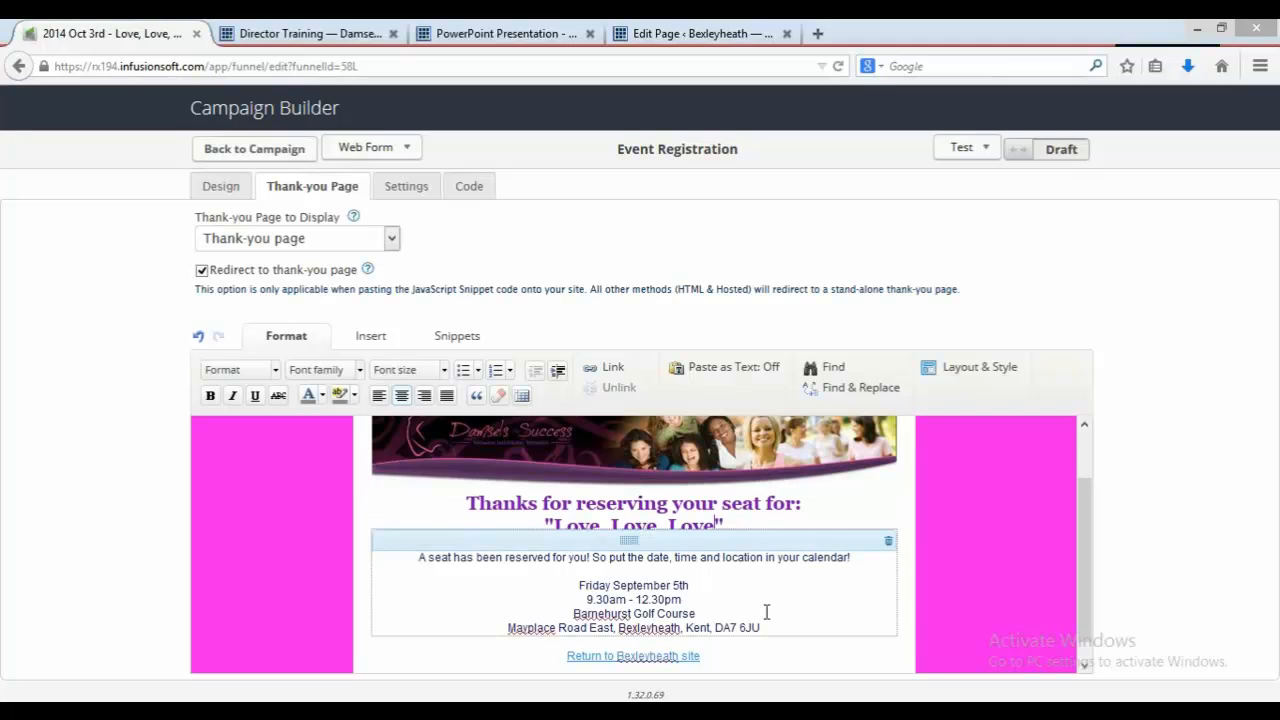
right_click(684, 585)
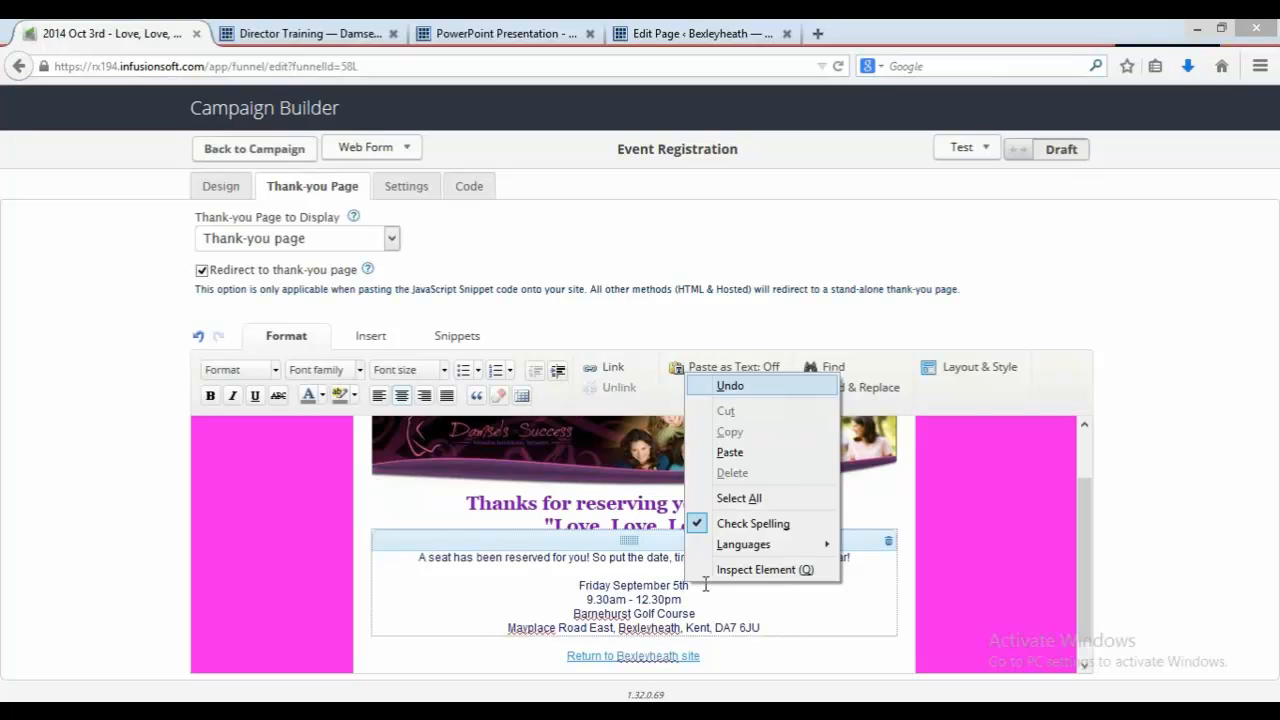
click(705, 584)
key(BackSpace)
key(BackSpace)
key(BackSpace)
key(BackSpace)
key(BackSpace)
key(BackSpace)
key(BackSpace)
key(BackSpace)
key(BackSpace)
key(BackSpace)
key(BackSpace)
key(BackSpace)
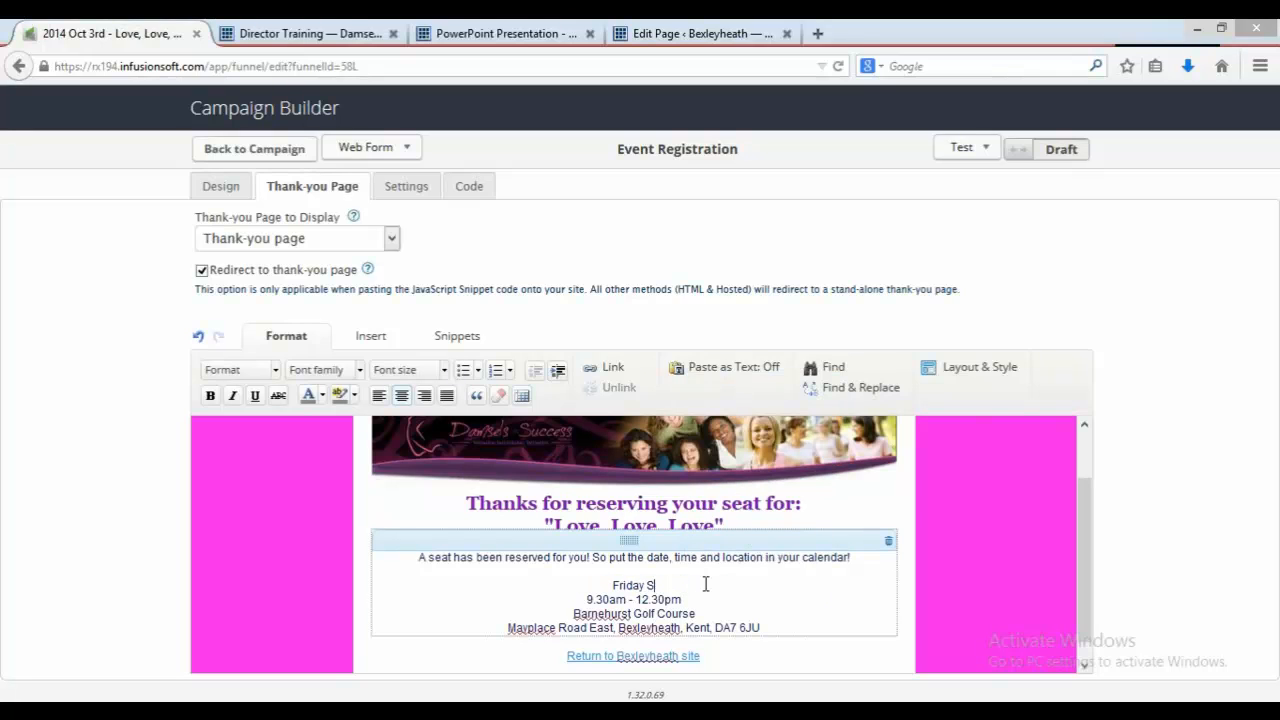
key(BackSpace)
text(October)
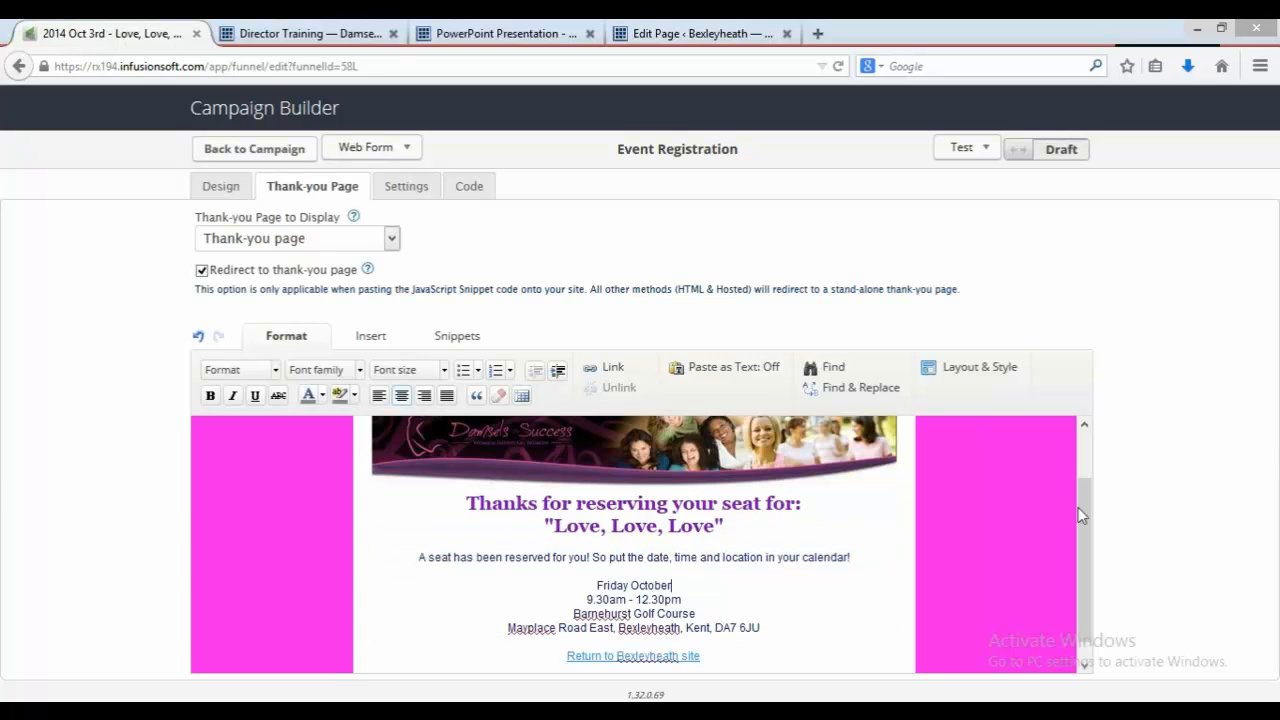
Step: Switch the registration form from Draft to Ready and return to the campaign
drag(1087, 519, 1094, 557)
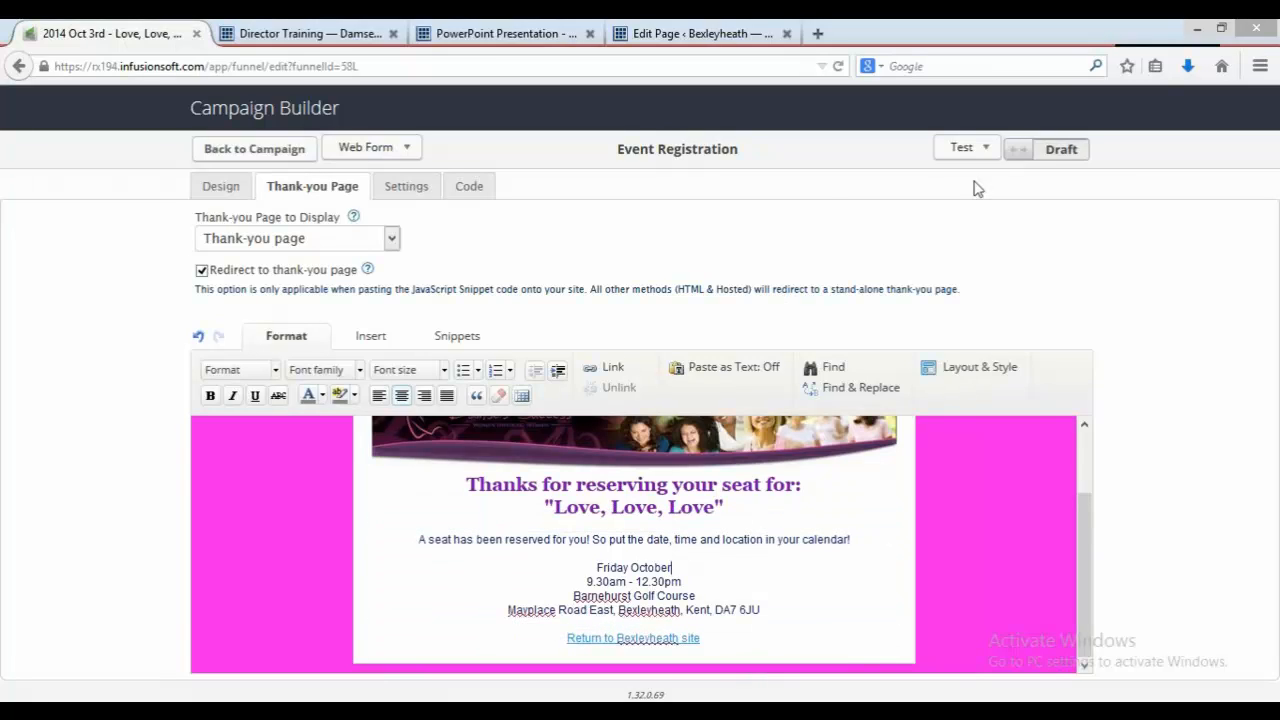
right_click(1084, 155)
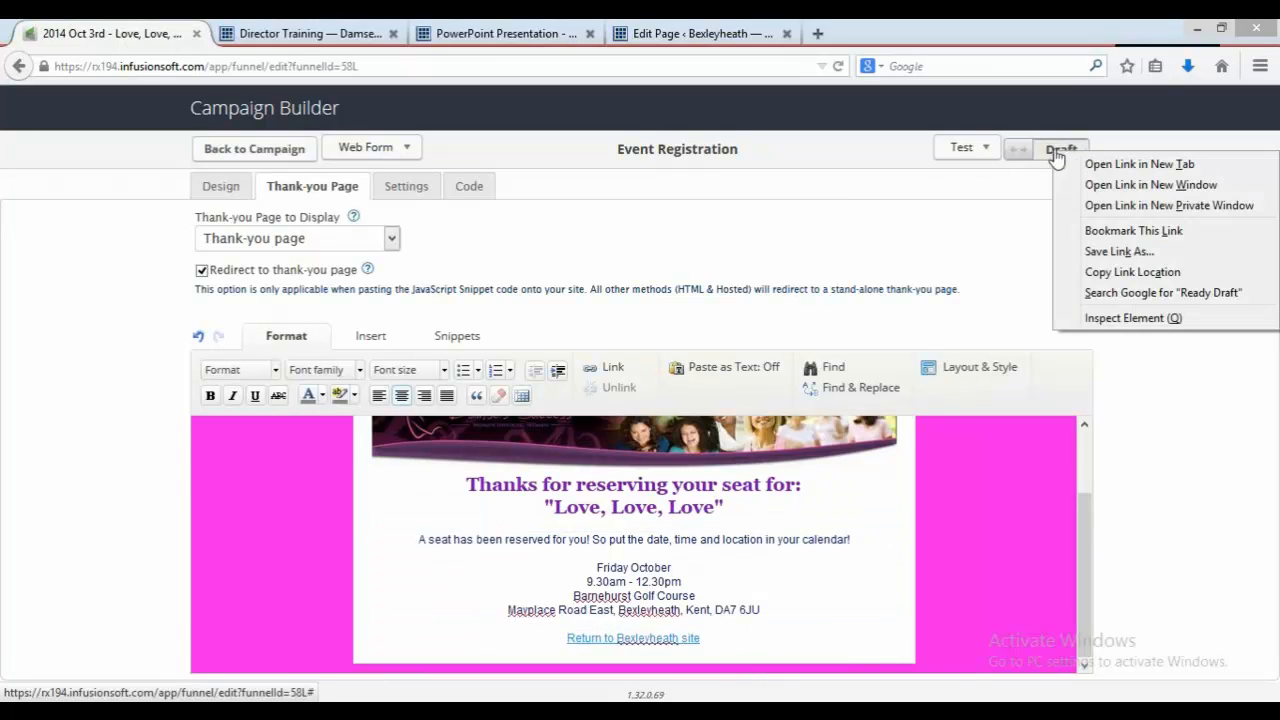
click(1055, 155)
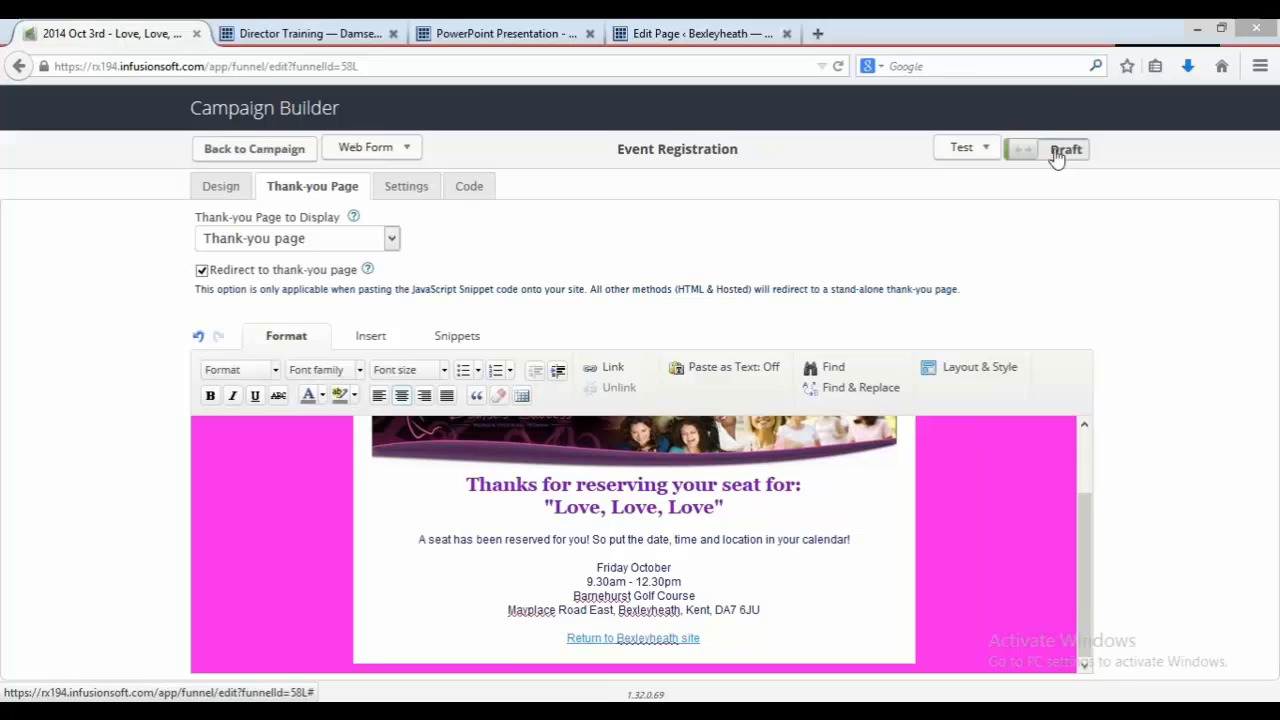
click(281, 150)
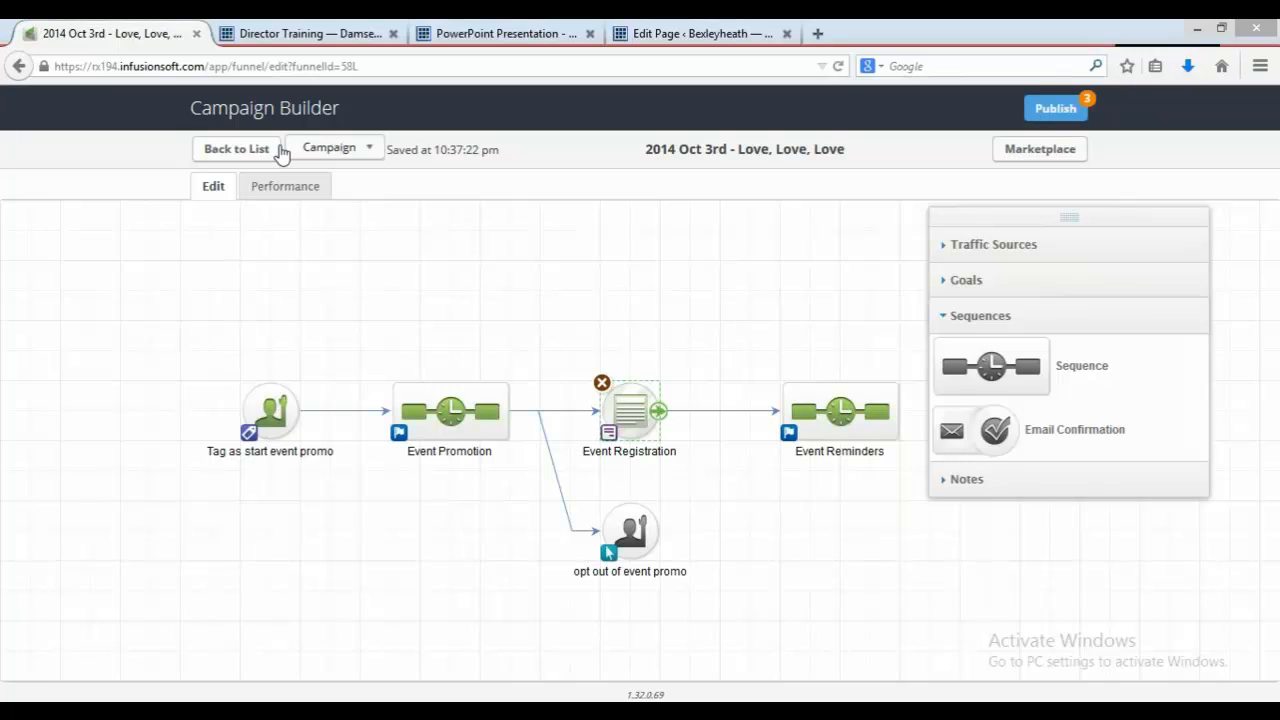
Step: Publish the campaign changes and go back to editing the campaign
click(1037, 112)
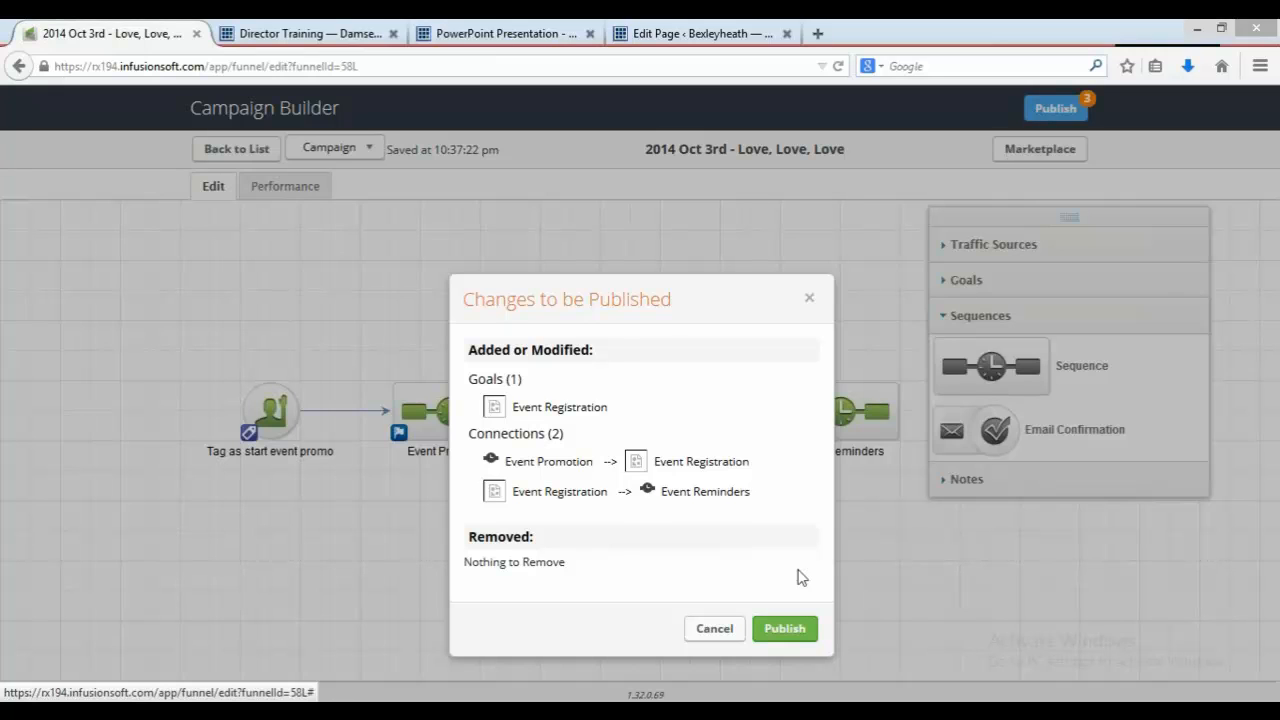
click(792, 618)
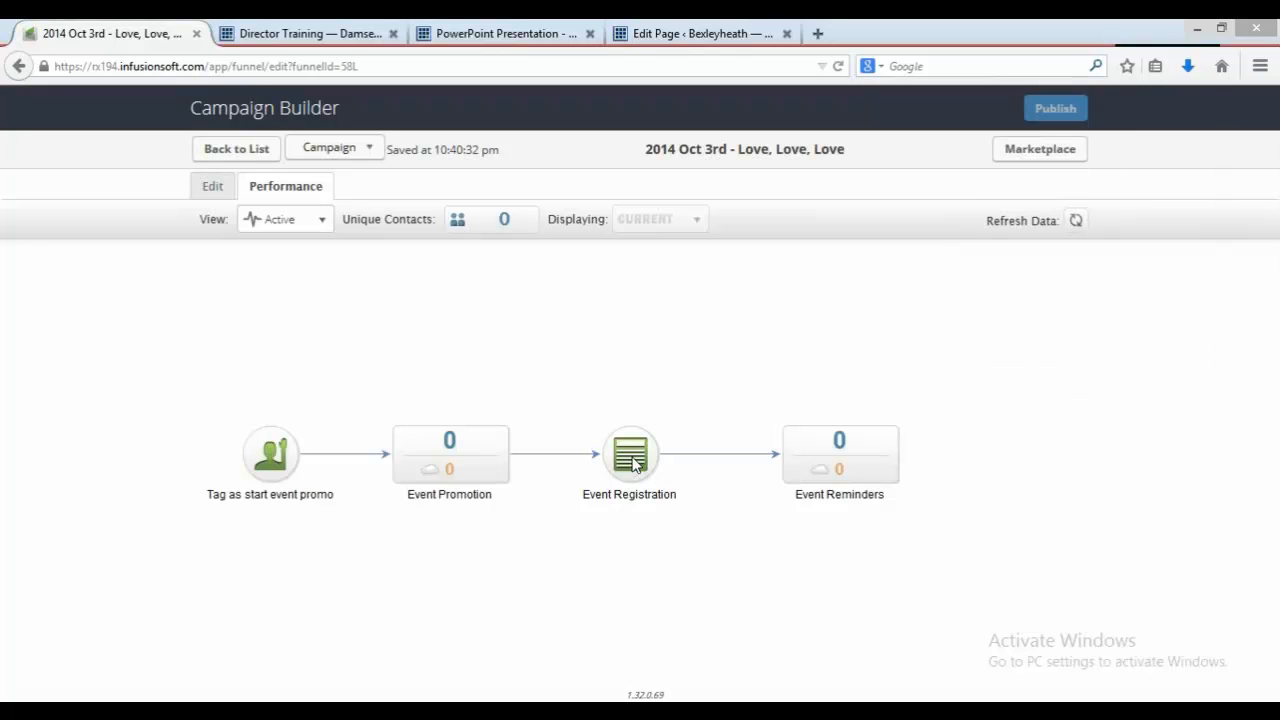
click(221, 188)
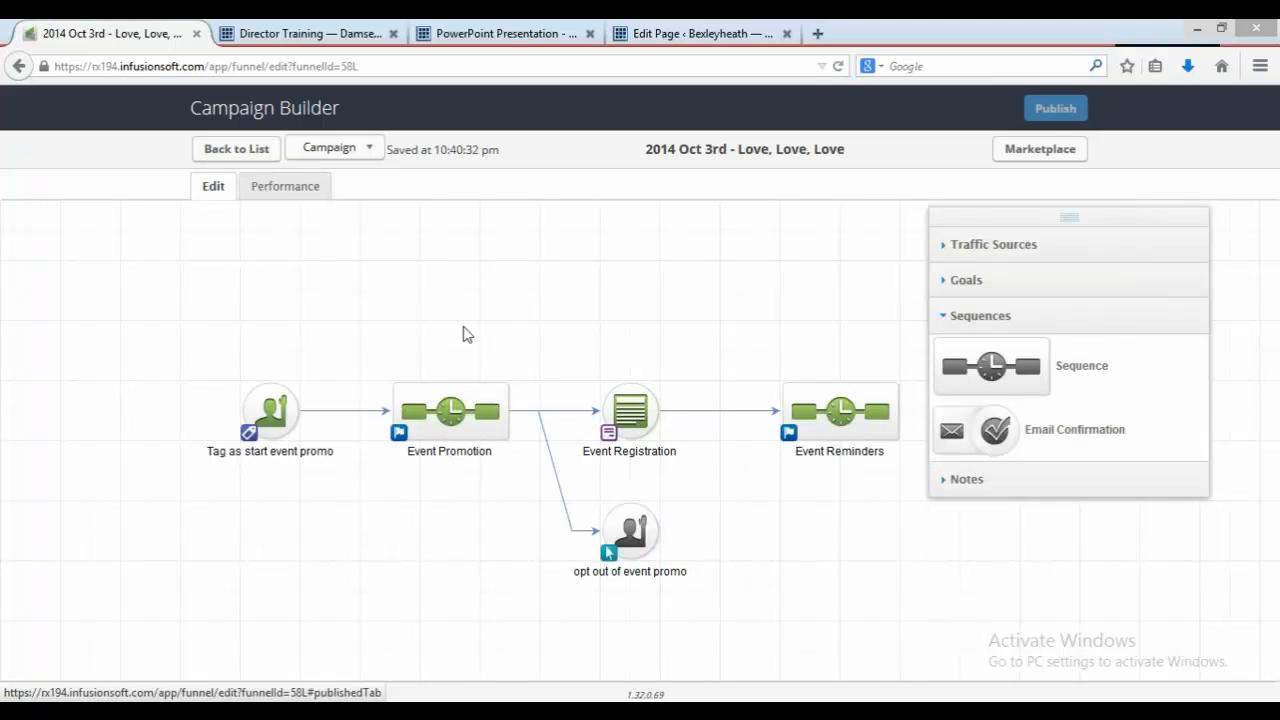
Step: Open the Event Registration form's code and select the unstyled HTML code for copying
double_click(620, 393)
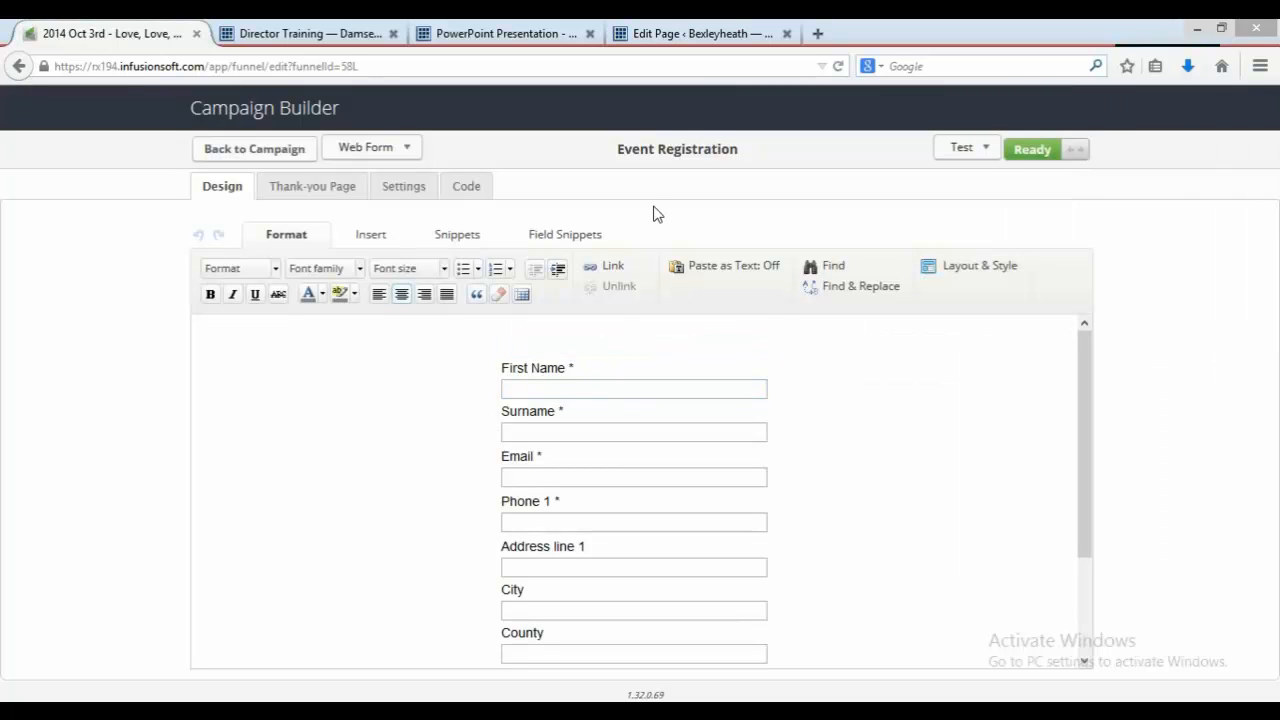
click(470, 196)
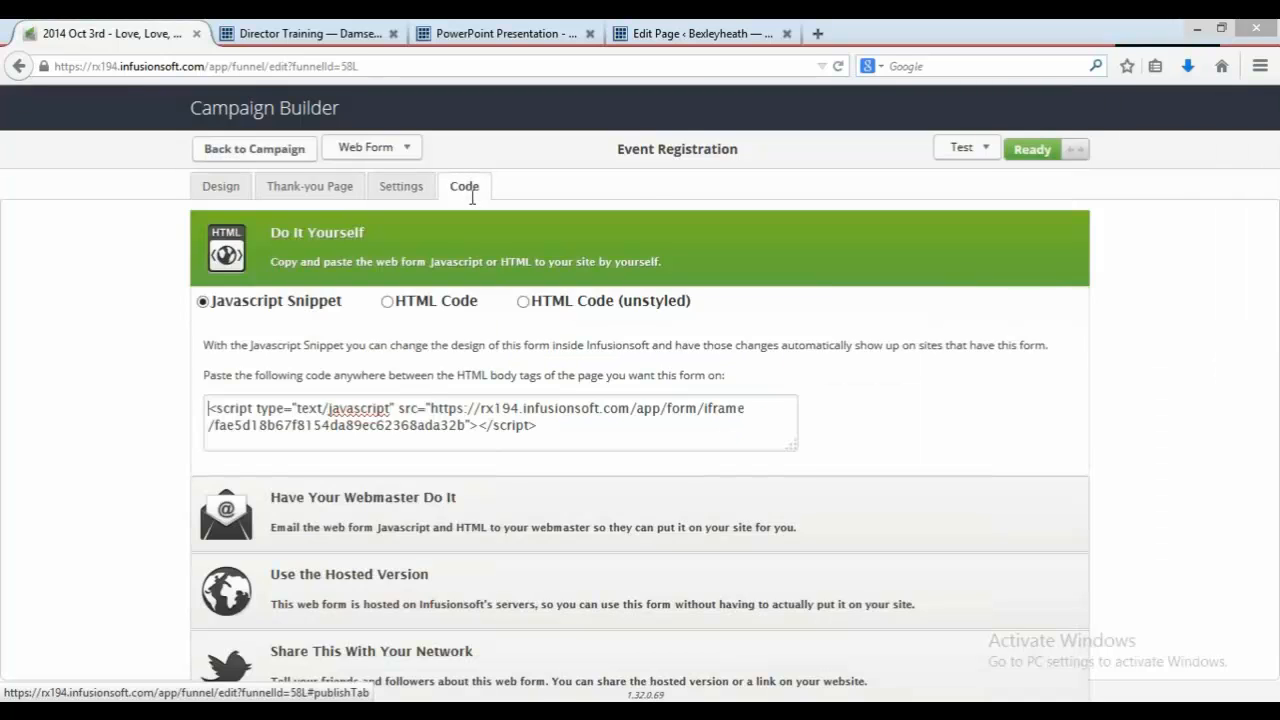
right_click(525, 307)
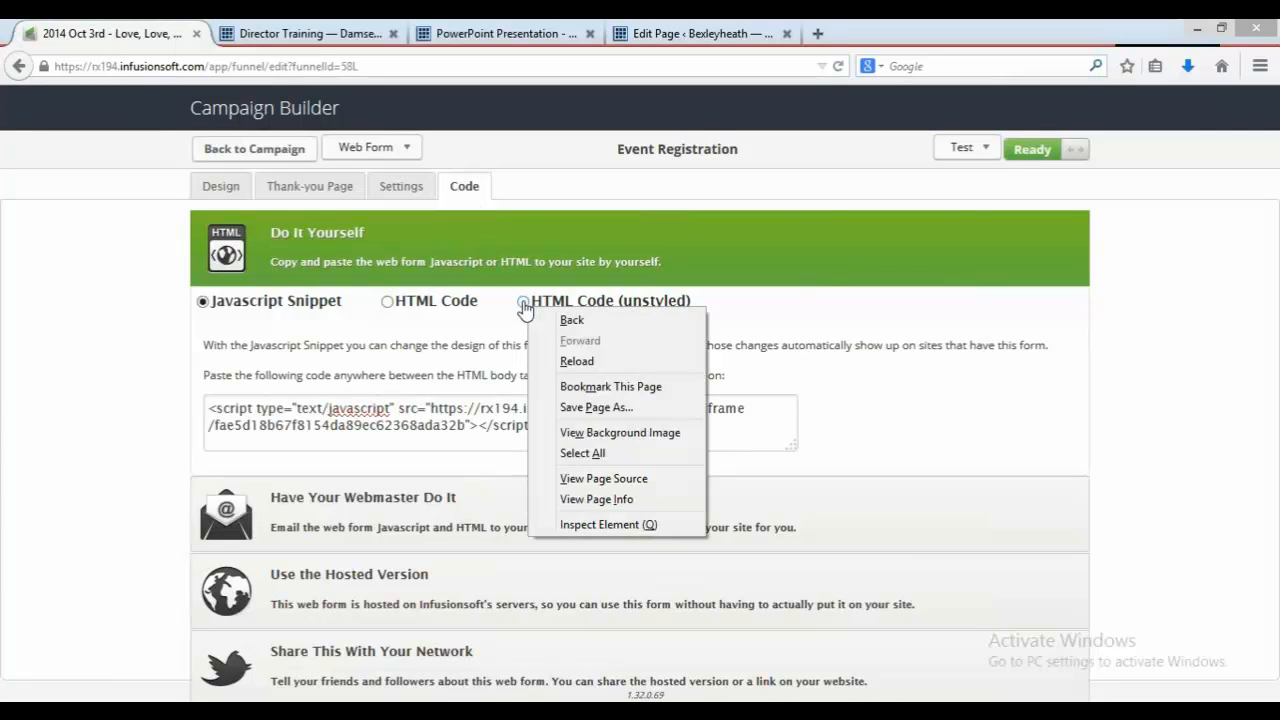
click(524, 304)
click(524, 302)
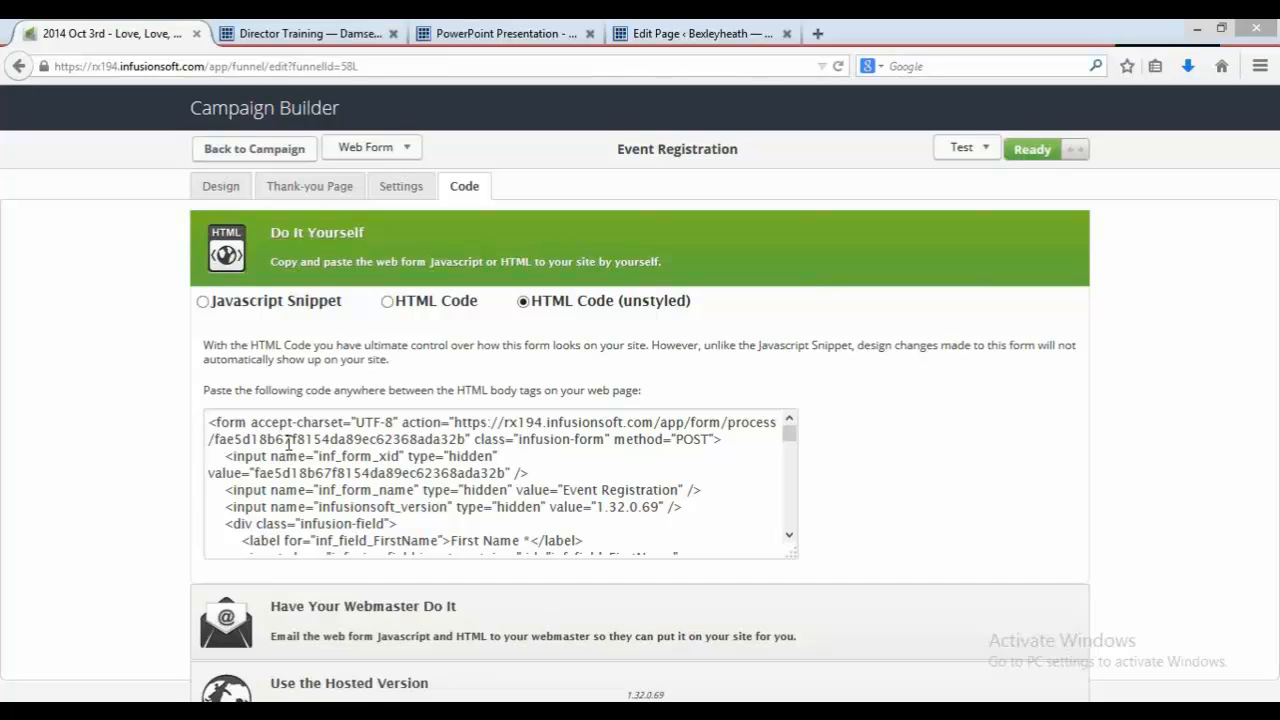
key(ctrl+a)
click(349, 441)
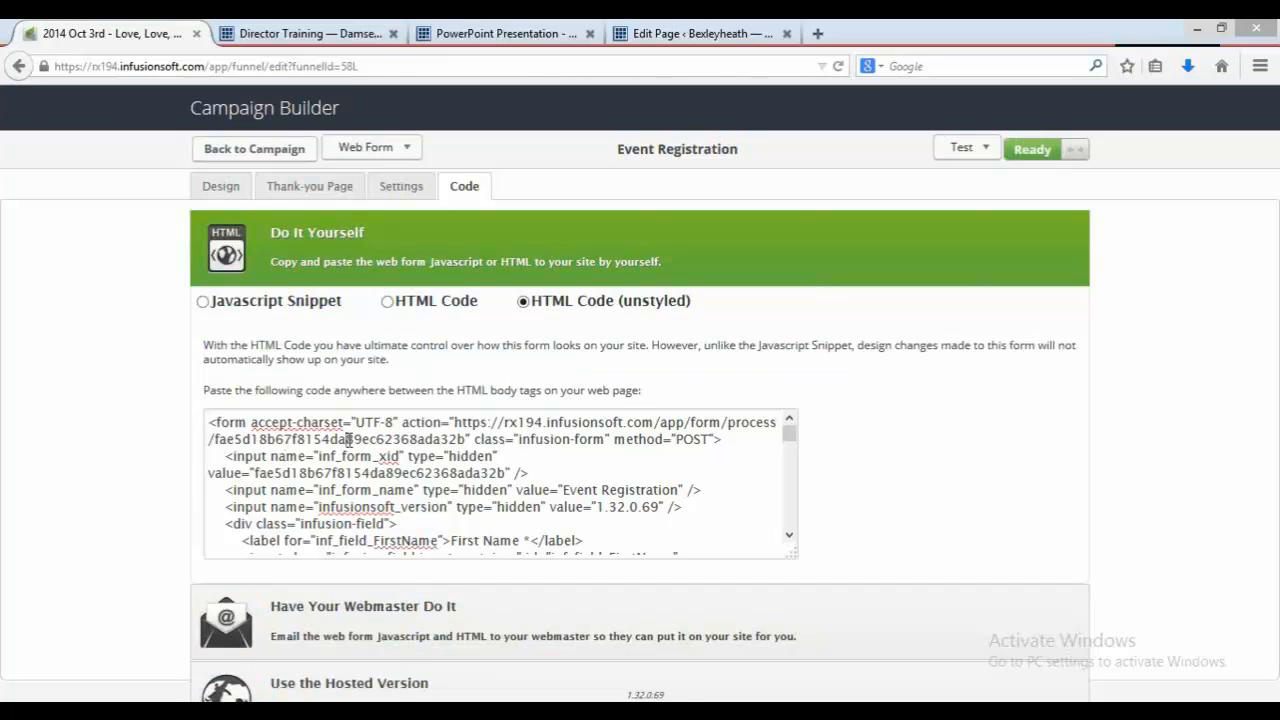
key(ctrl+a)
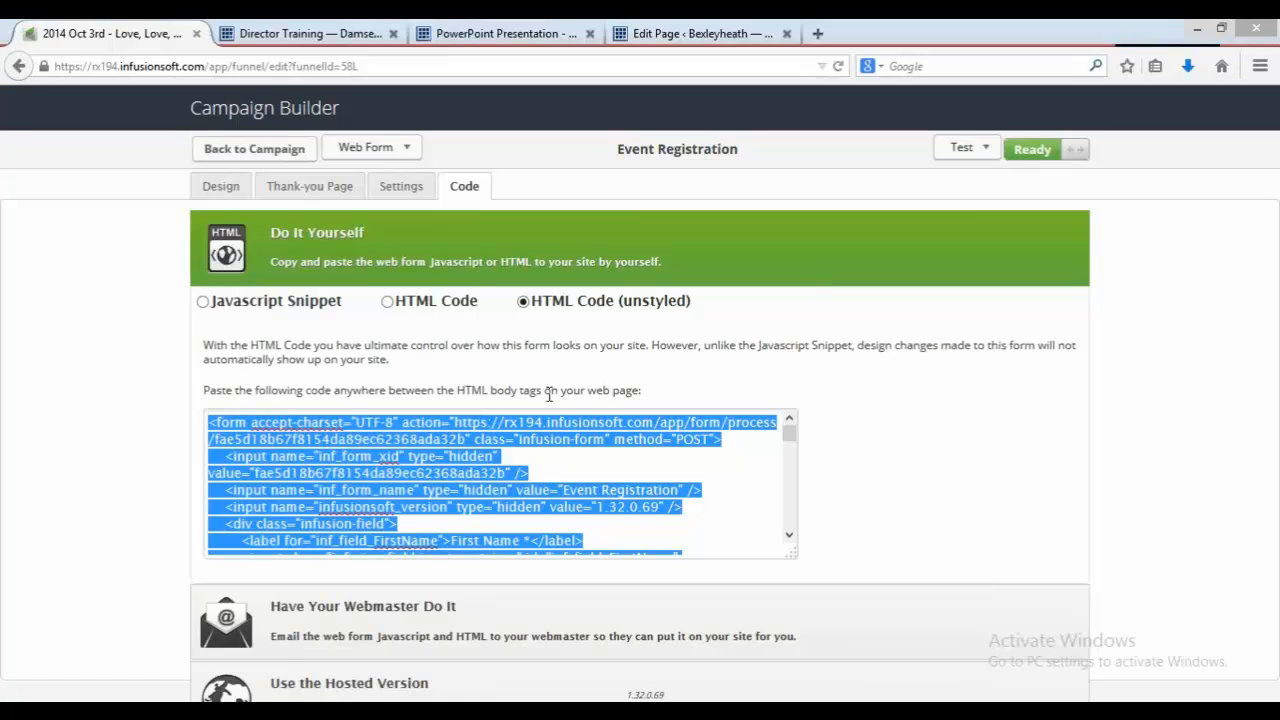
Step: In the WordPress page's Live Editor, open the registration optin box element for editing
click(695, 30)
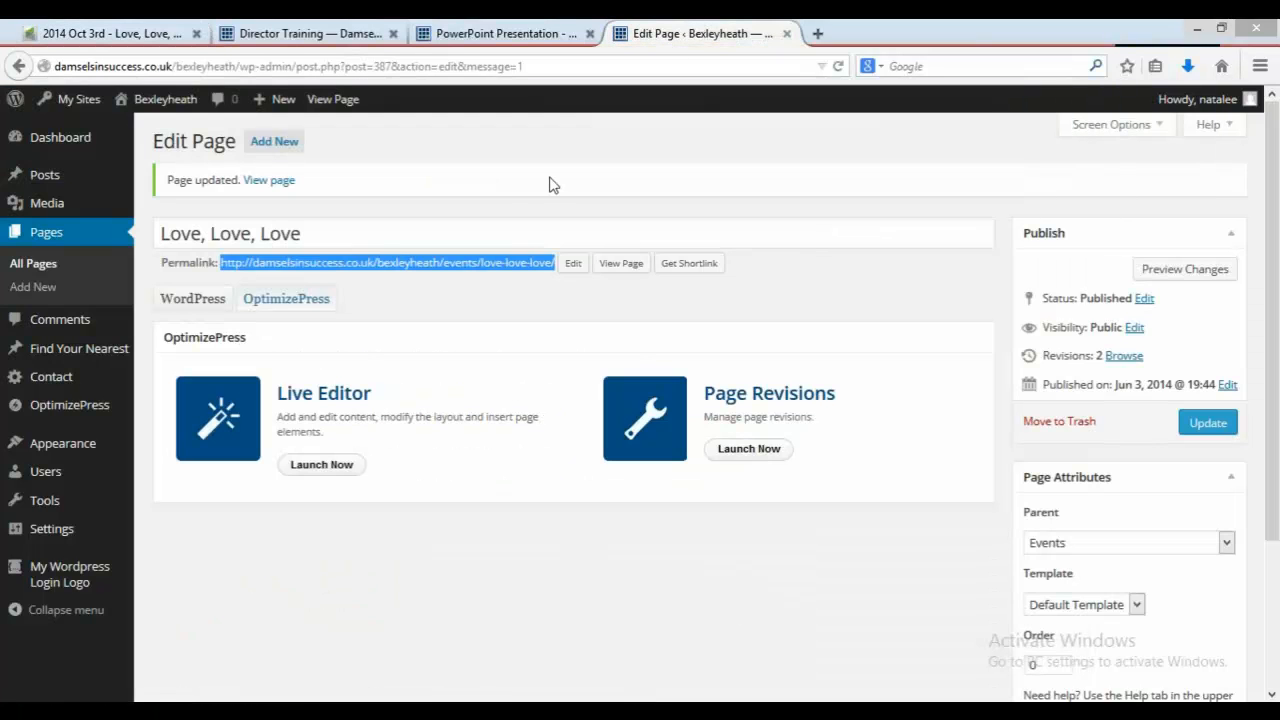
click(335, 476)
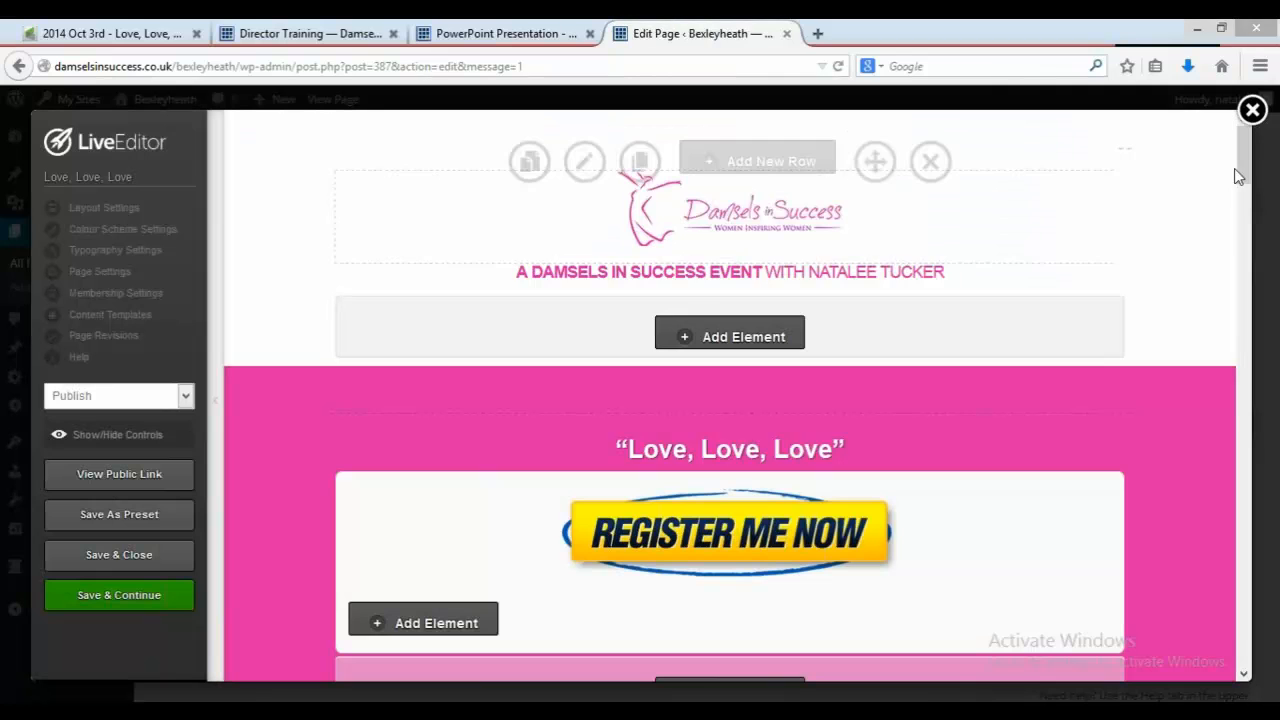
drag(1246, 163, 1268, 614)
mouse_move(1015, 404)
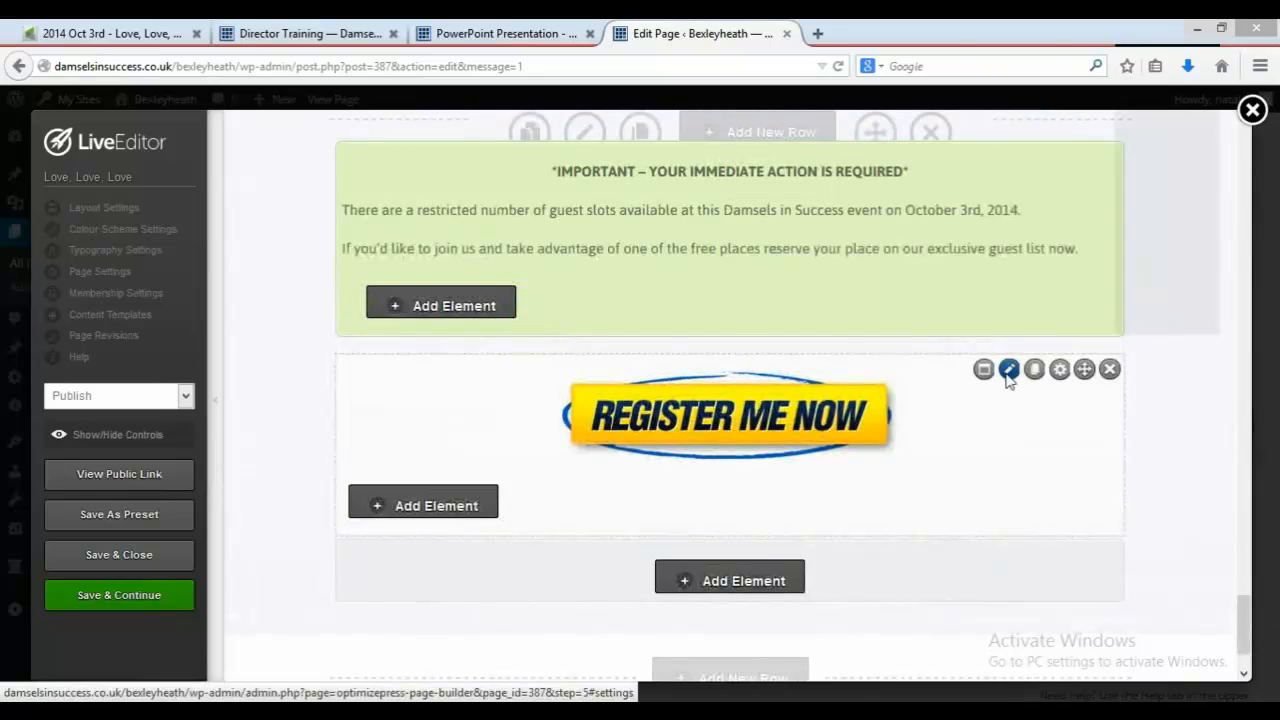
click(1008, 372)
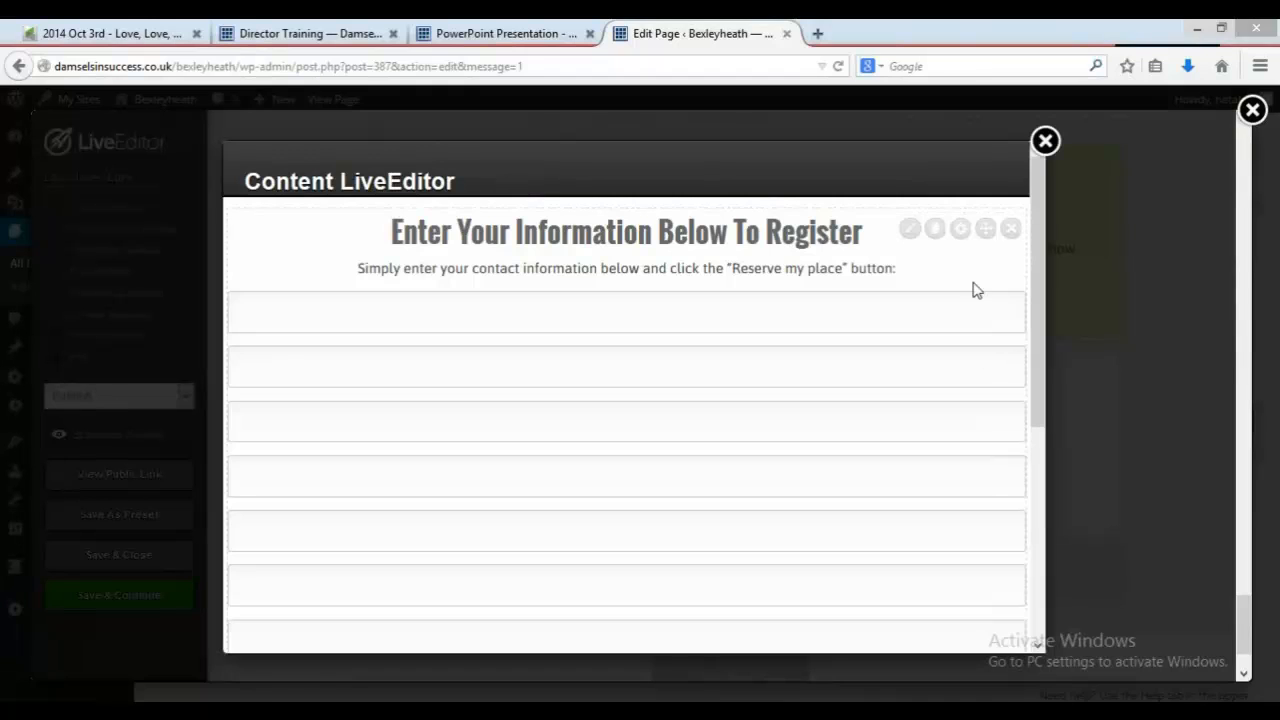
click(910, 230)
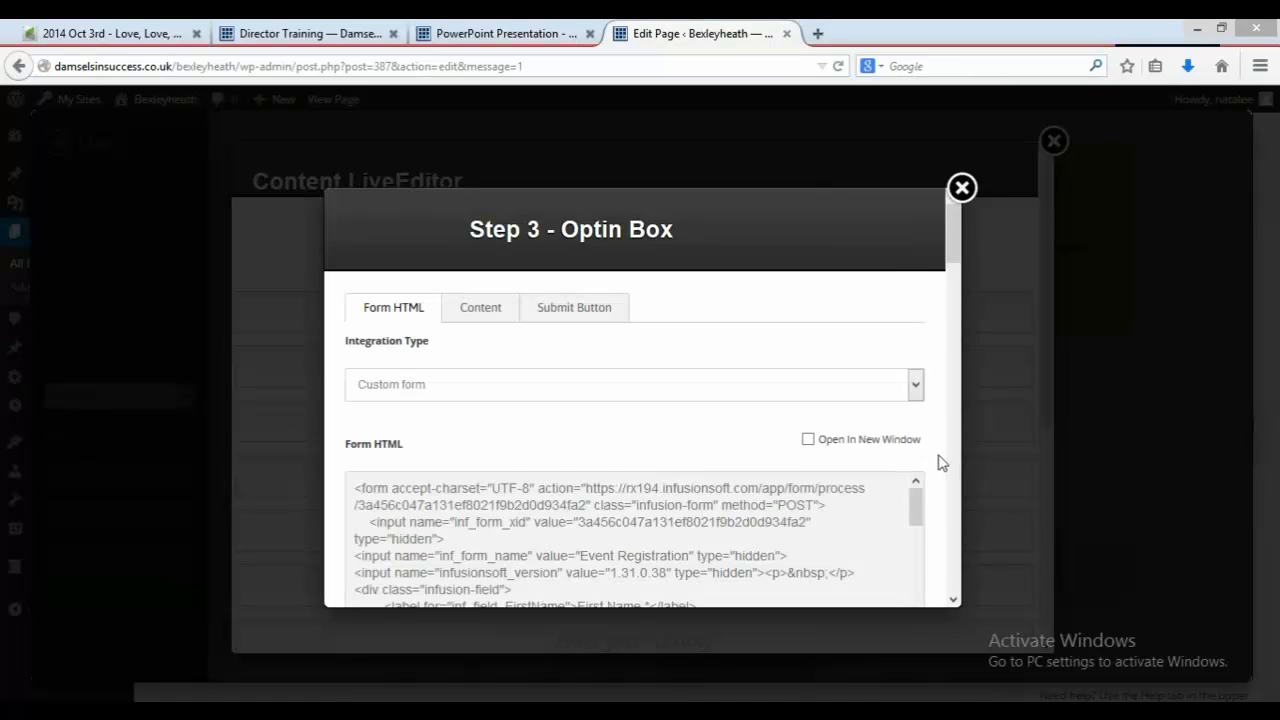
Step: Replace the optin box's form HTML with the copied Infusionsoft form code
scroll(956, 270, down, 3)
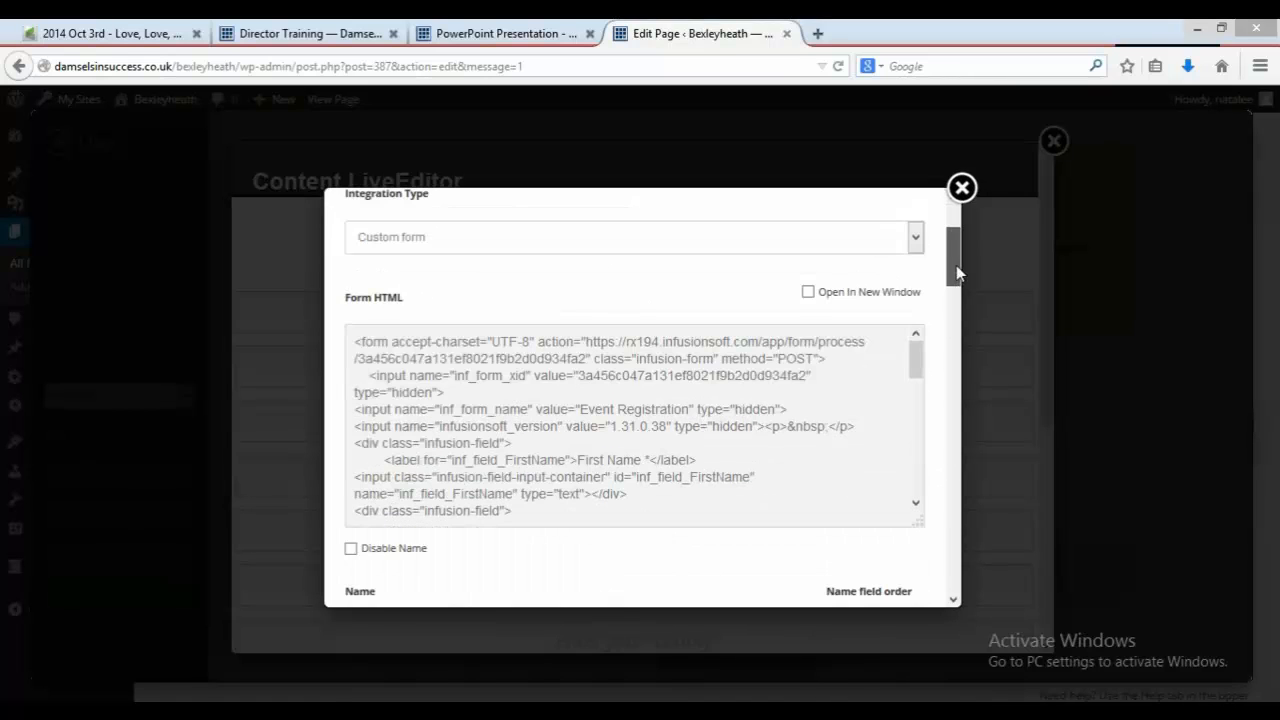
click(863, 367)
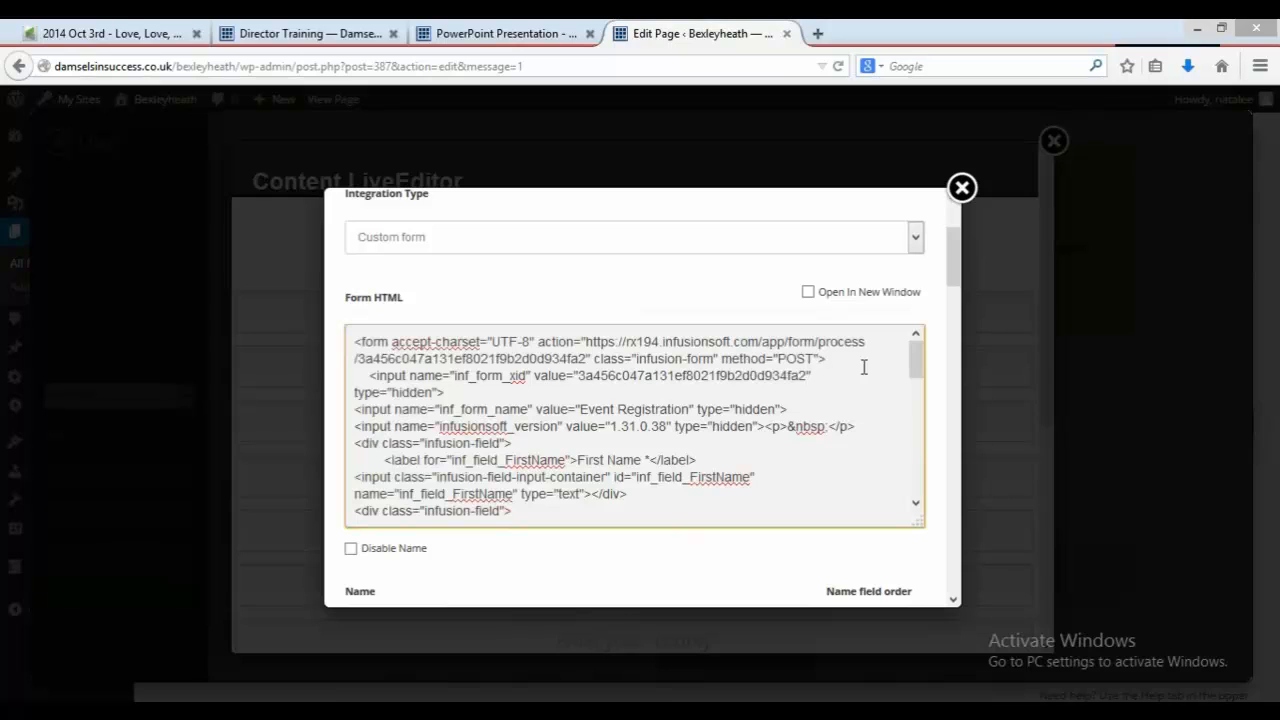
key(ctrl+a)
key(BackSpace)
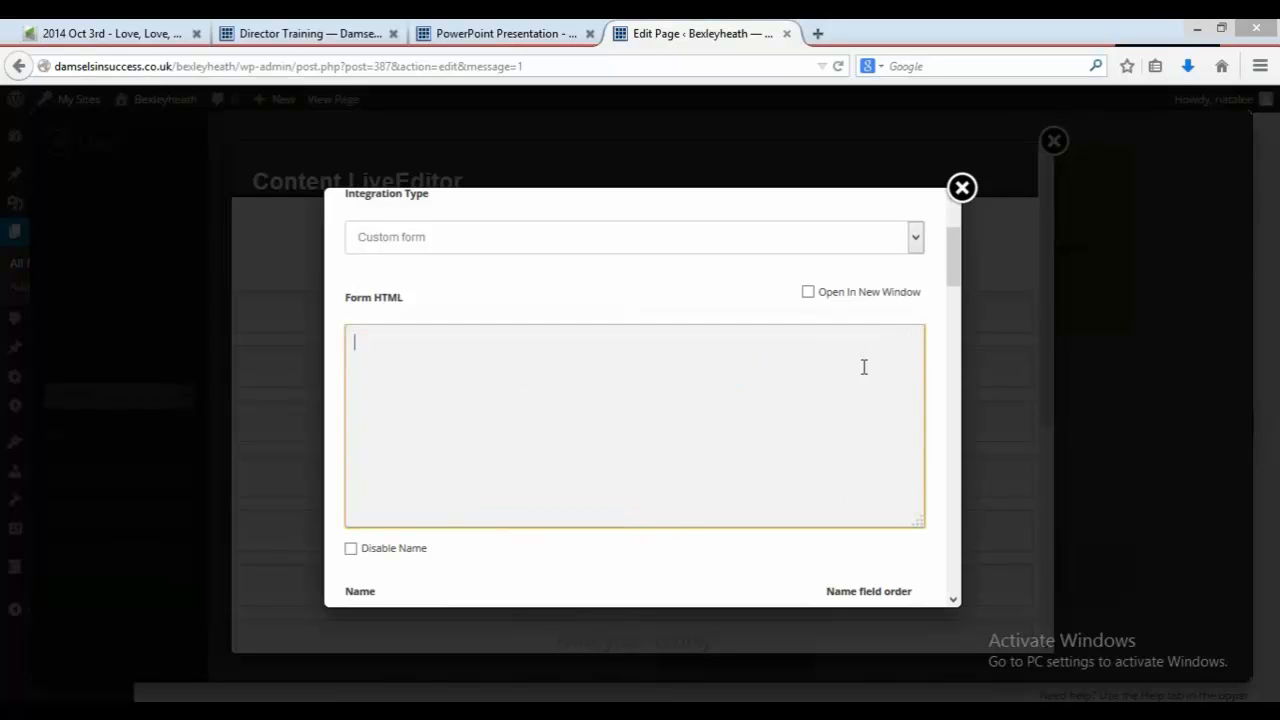
key(ctrl+v)
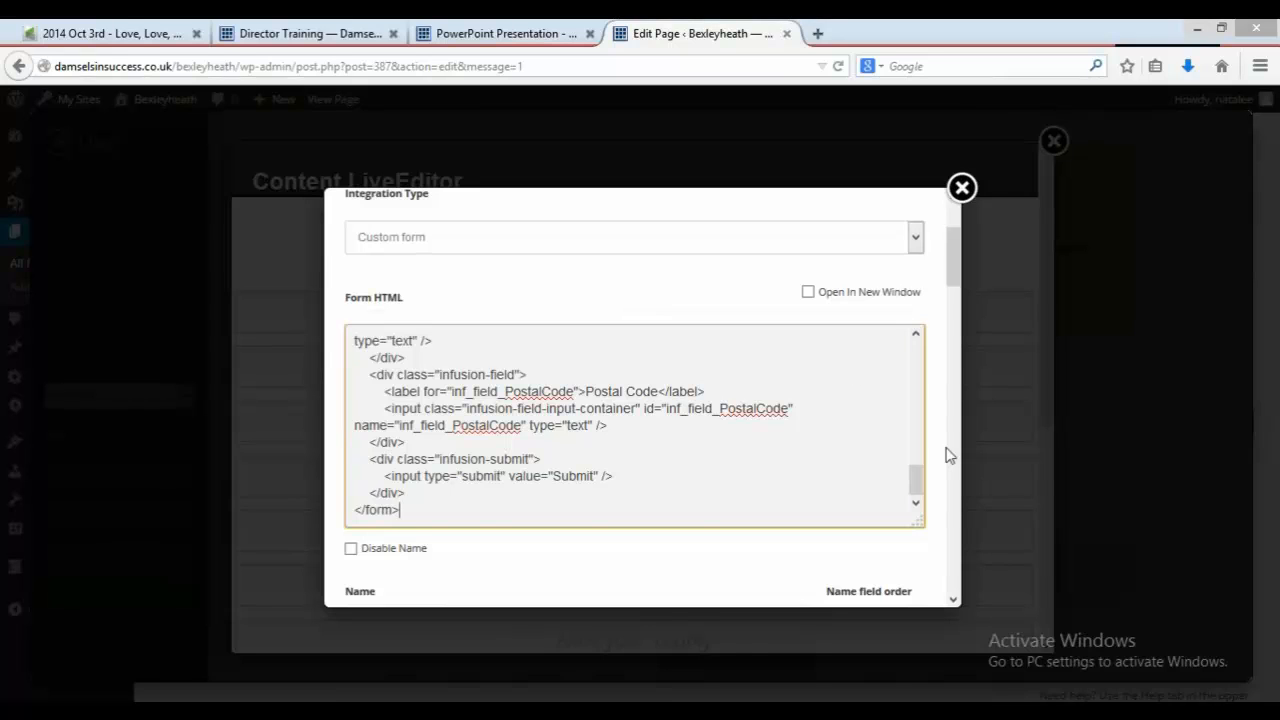
Step: Review the optin box's field mappings, insert it, and update the content element
scroll(948, 455, up, 3)
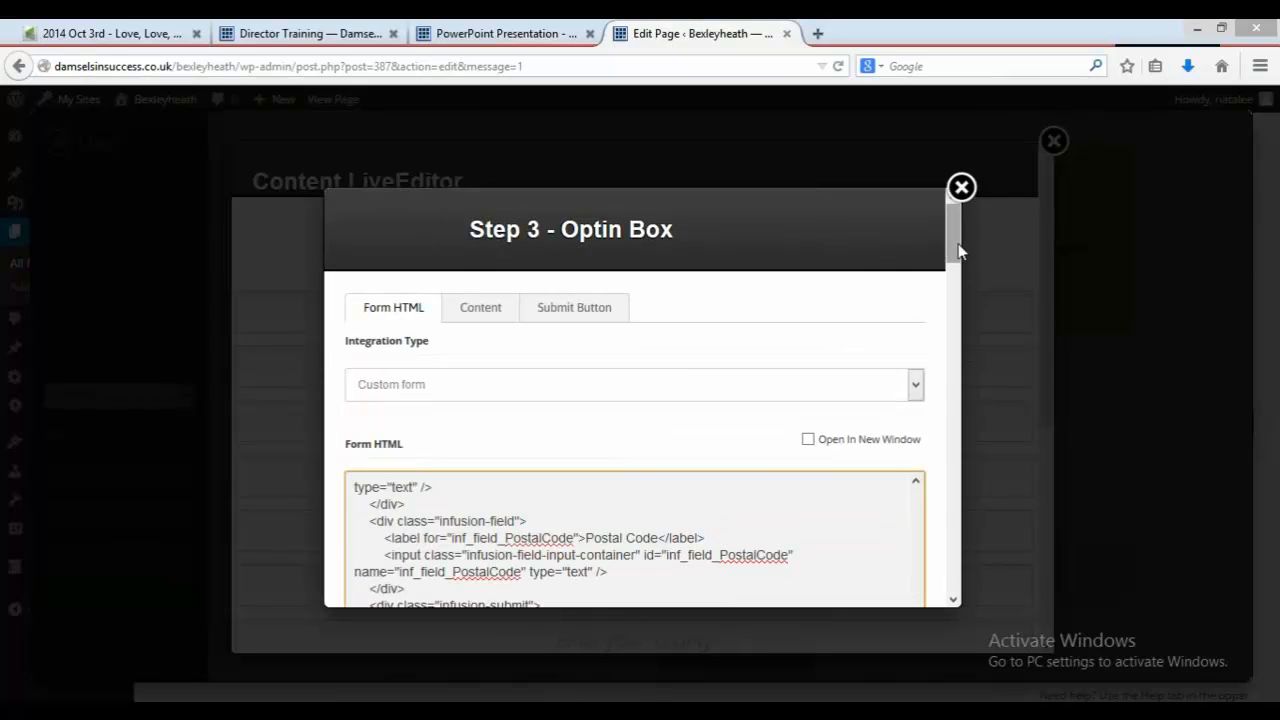
drag(958, 243, 968, 328)
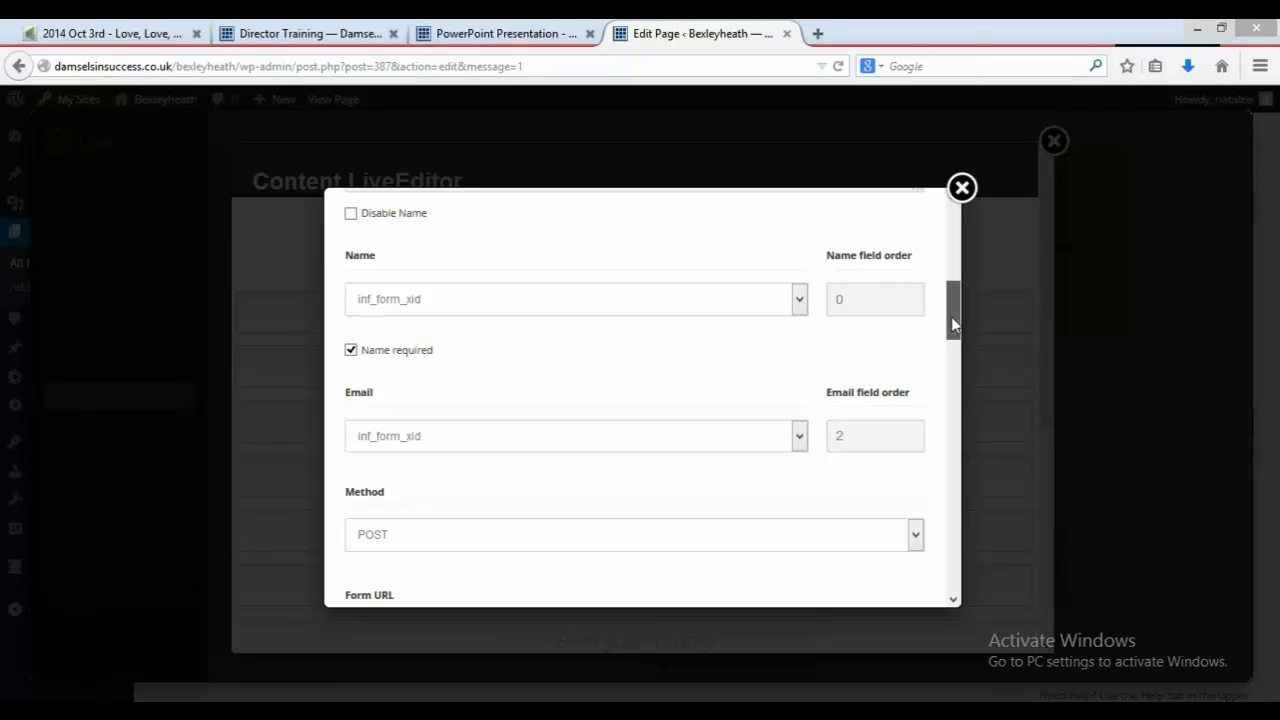
drag(953, 330, 966, 389)
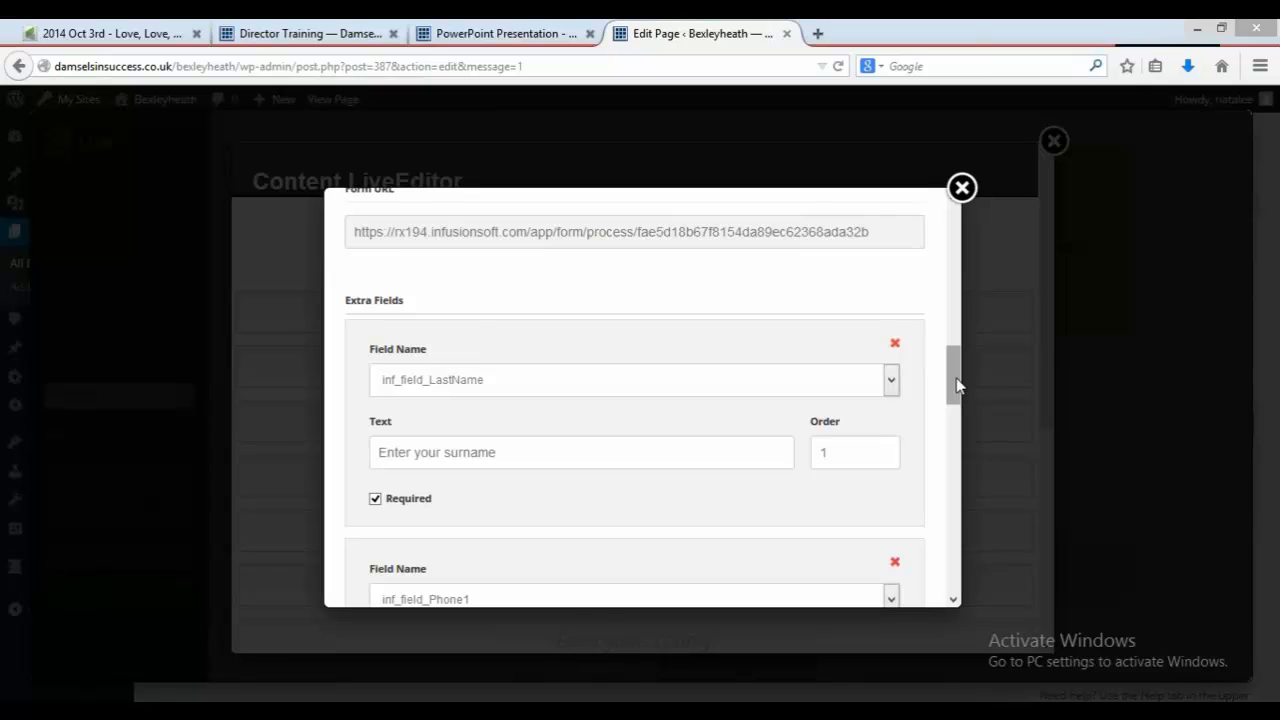
drag(957, 385, 972, 568)
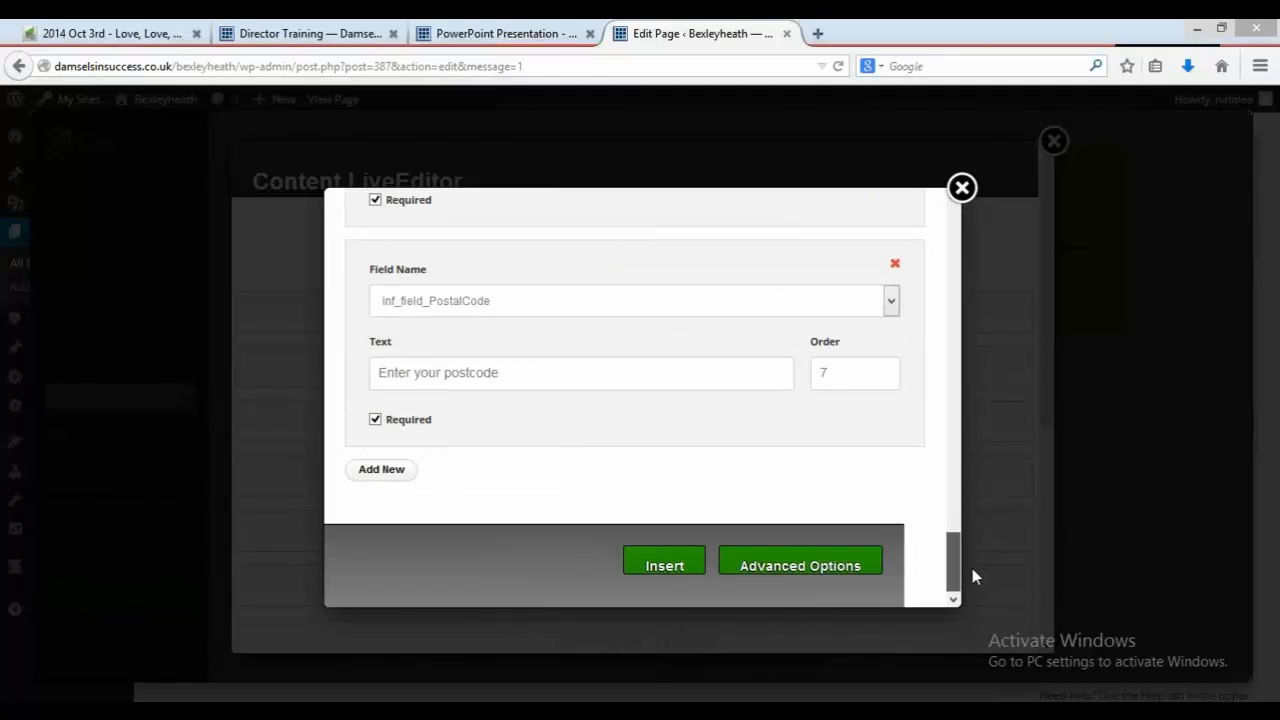
click(674, 566)
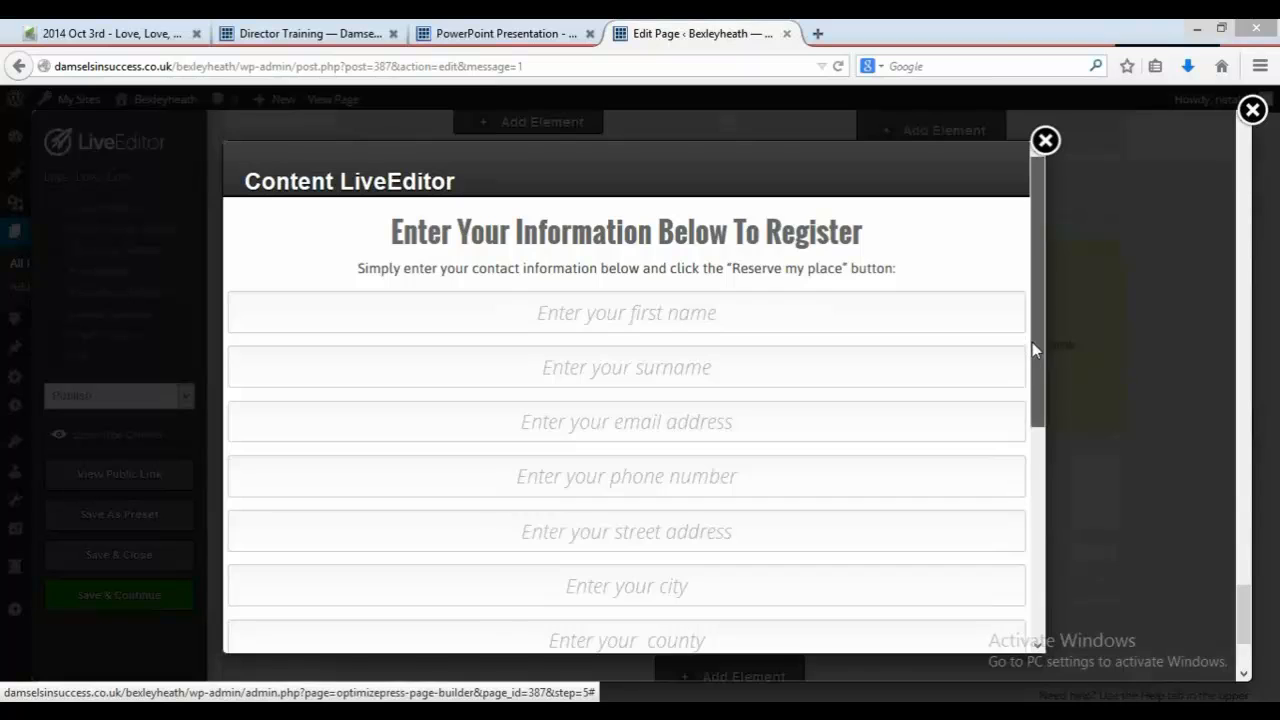
drag(1032, 342, 1080, 577)
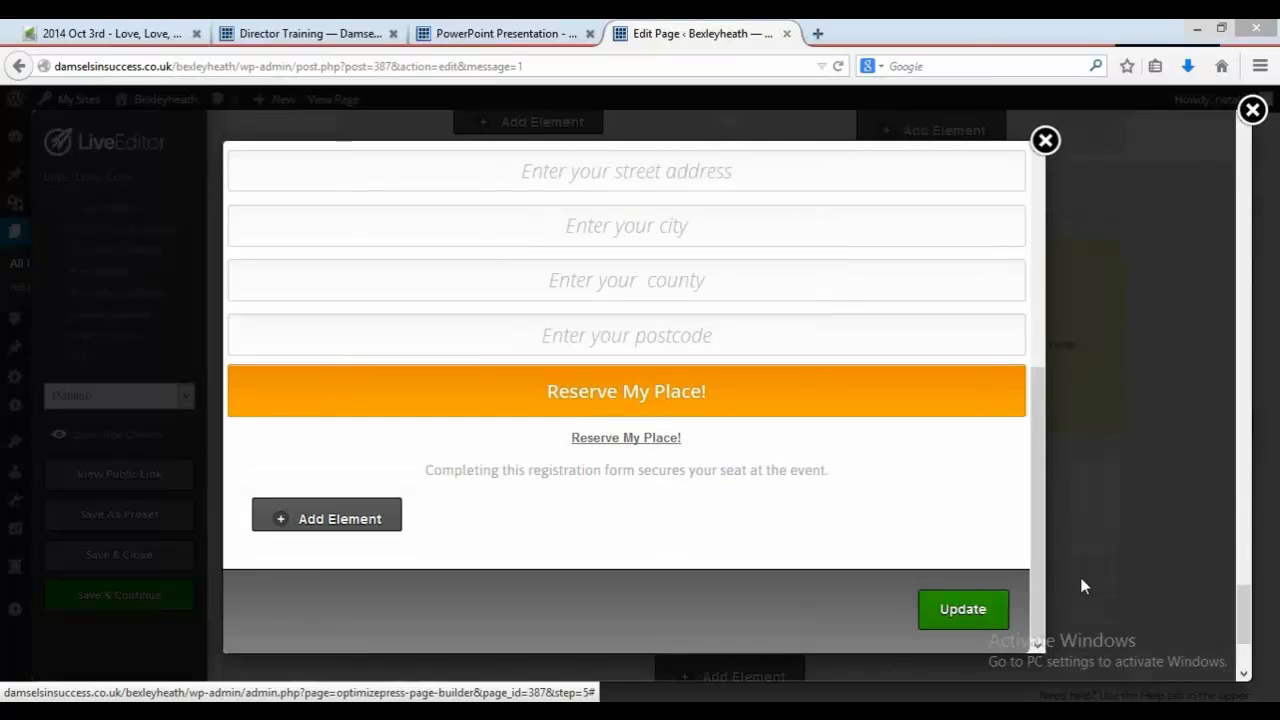
click(962, 610)
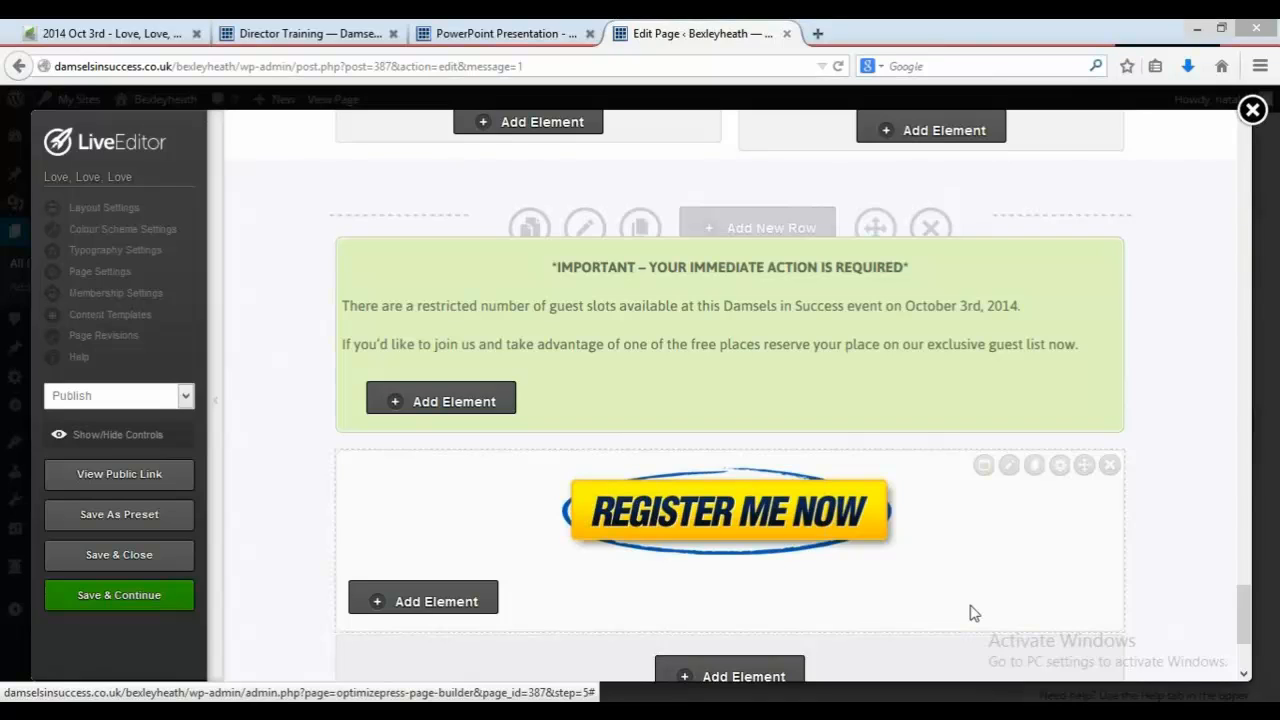
click(1036, 469)
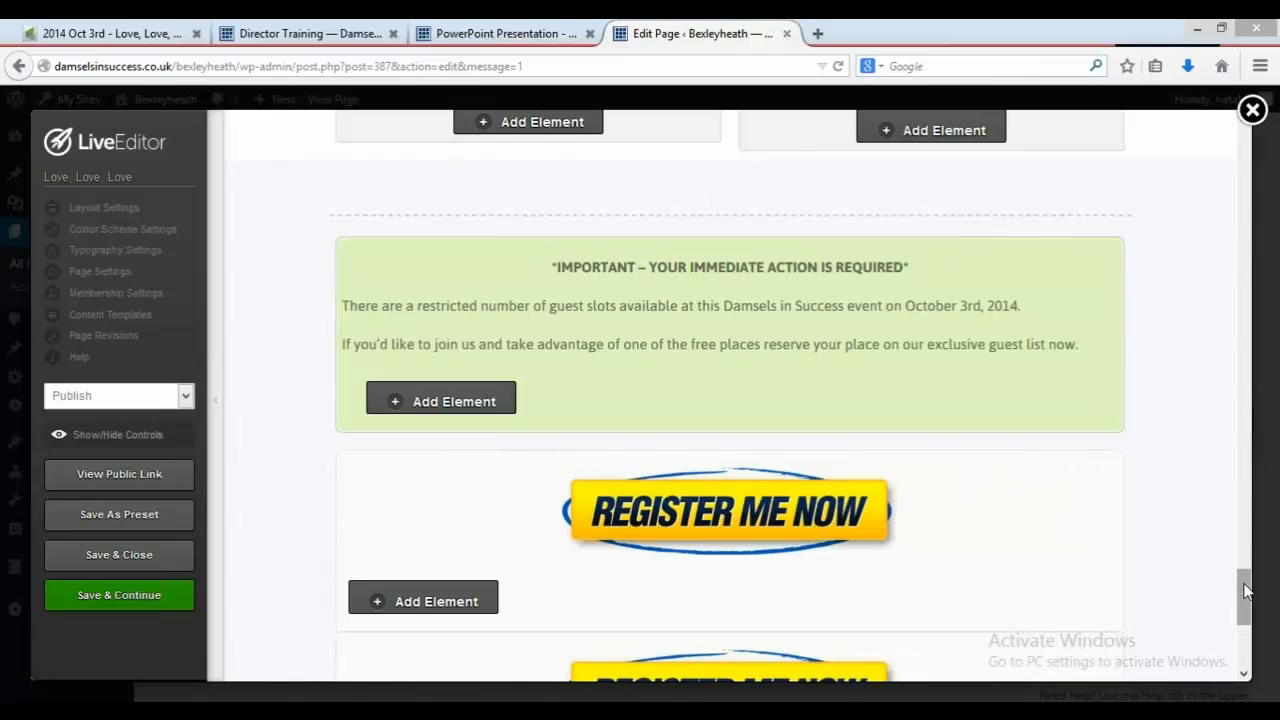
drag(1247, 592, 1247, 622)
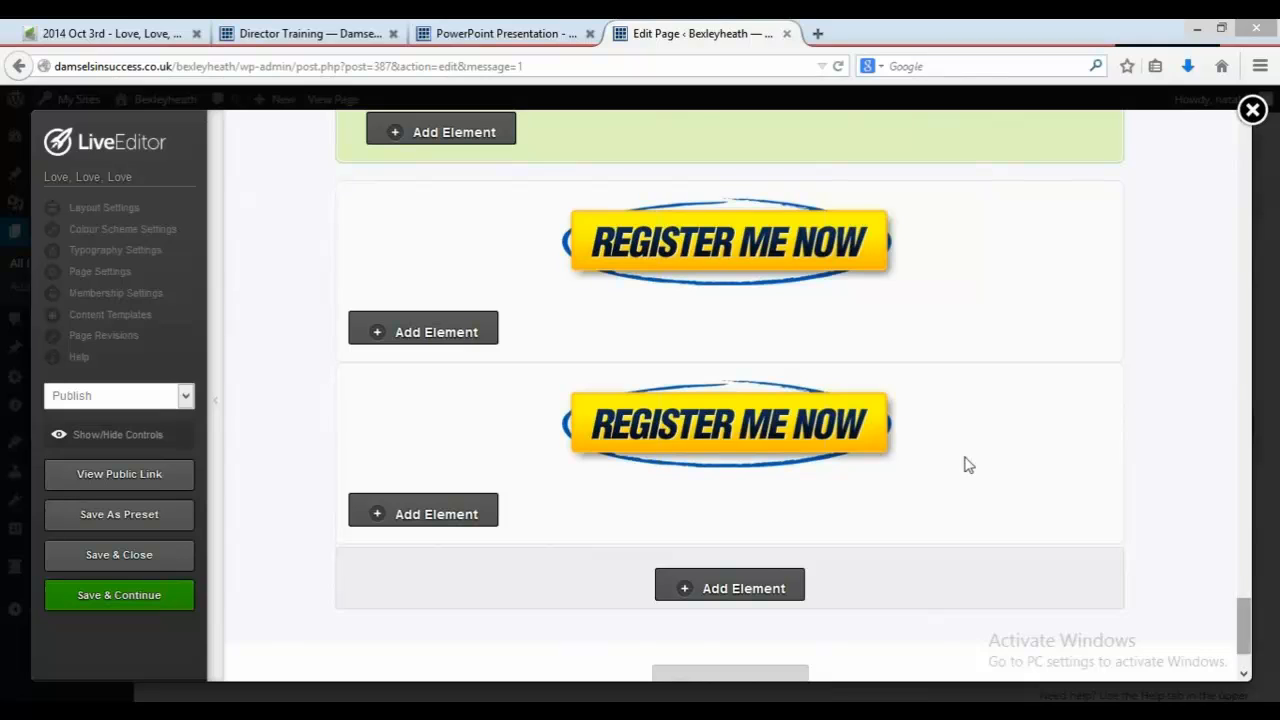
mouse_move(968, 465)
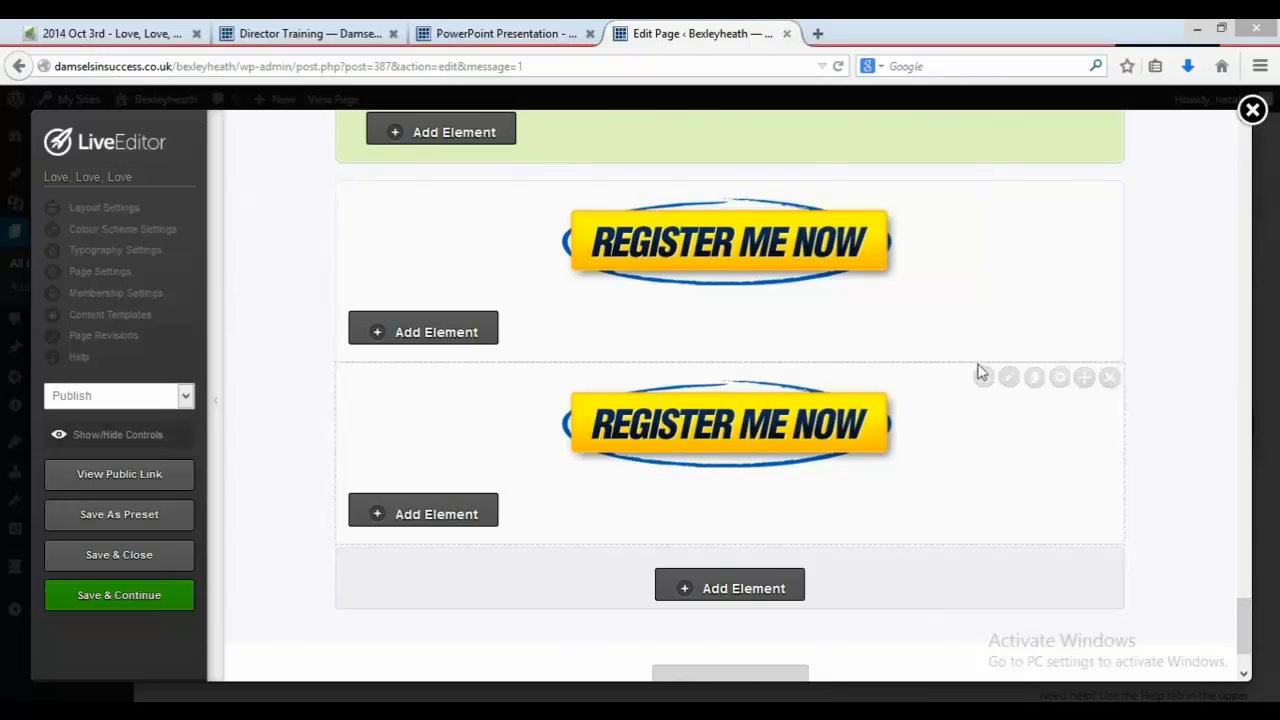
click(1085, 380)
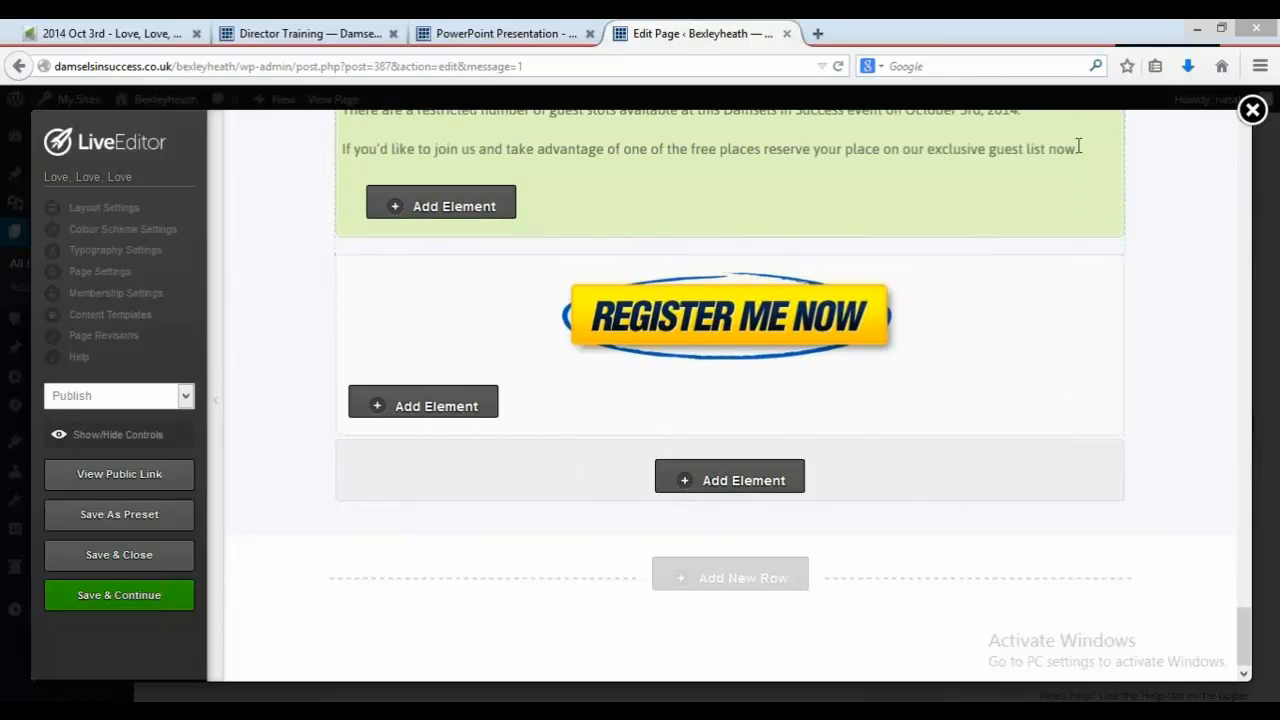
scroll(1077, 143, up, 3)
scroll(1070, 78, up, 4)
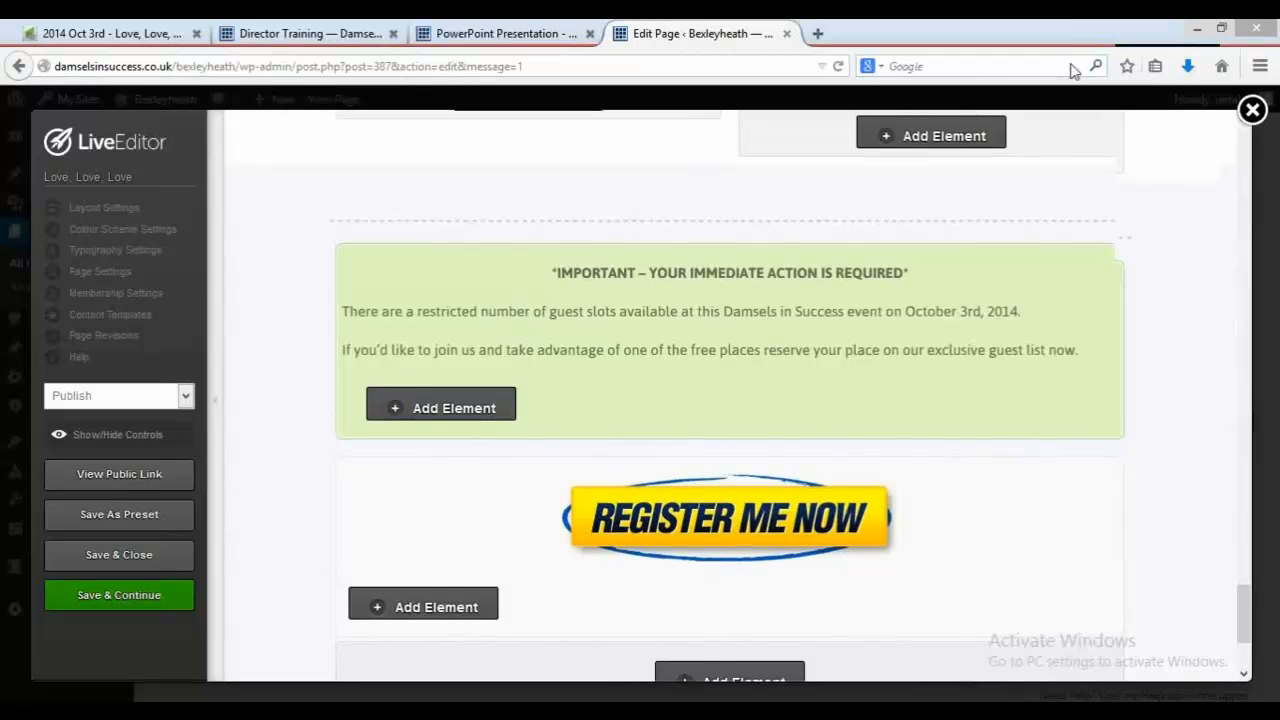
scroll(1059, 27, up, 8)
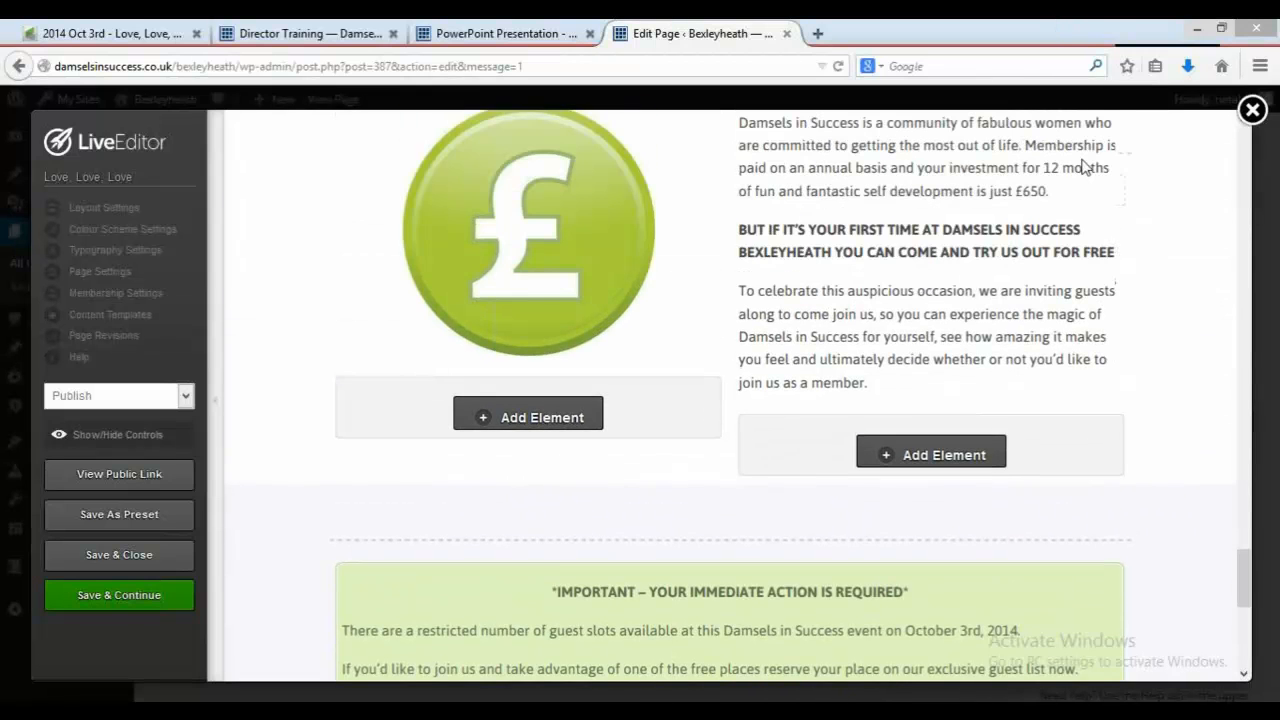
Step: Delete the duplicate Register Me Now element from the pink row and save and close the Live Editor
scroll(1063, 33, up, 15)
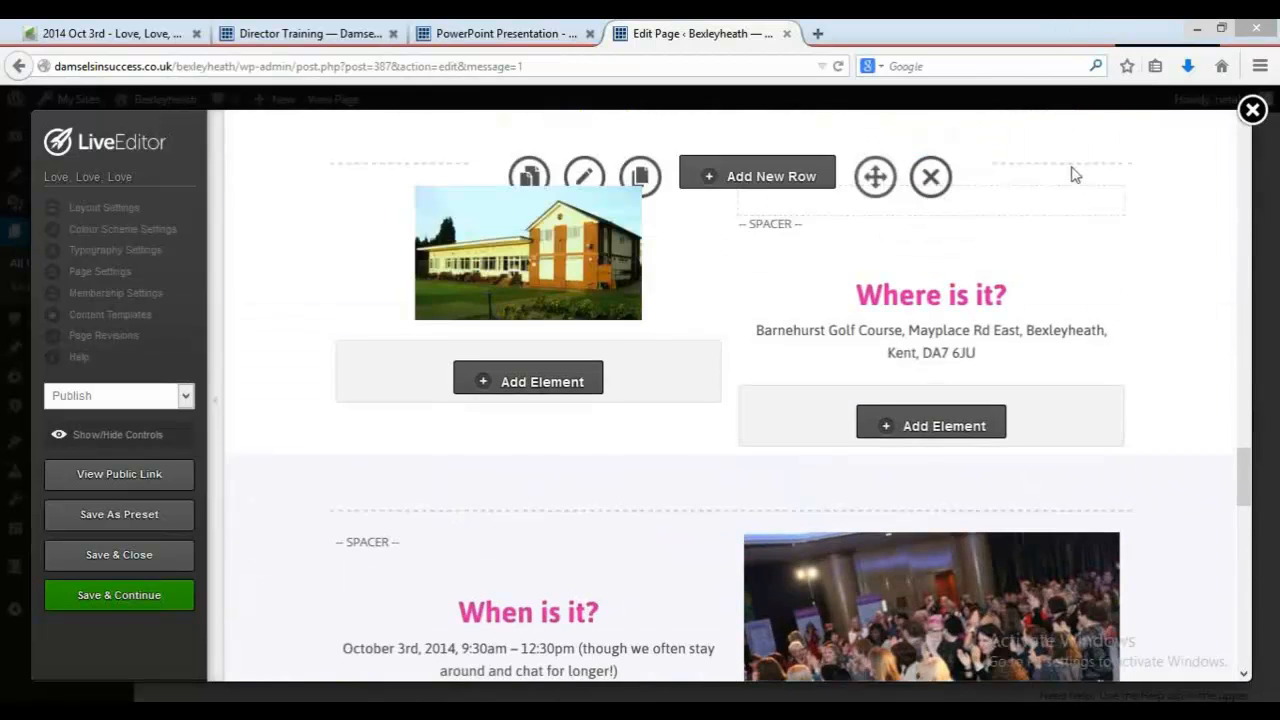
scroll(1066, 60, up, 12)
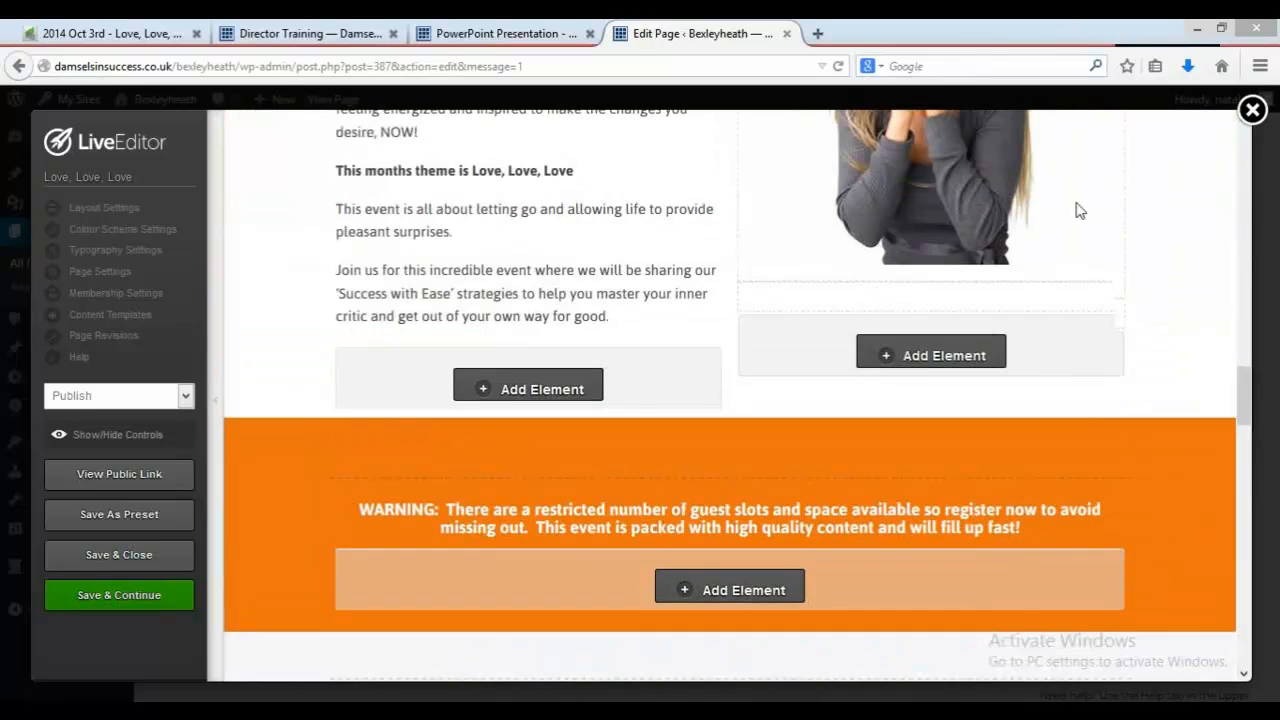
scroll(1076, 110, up, 9)
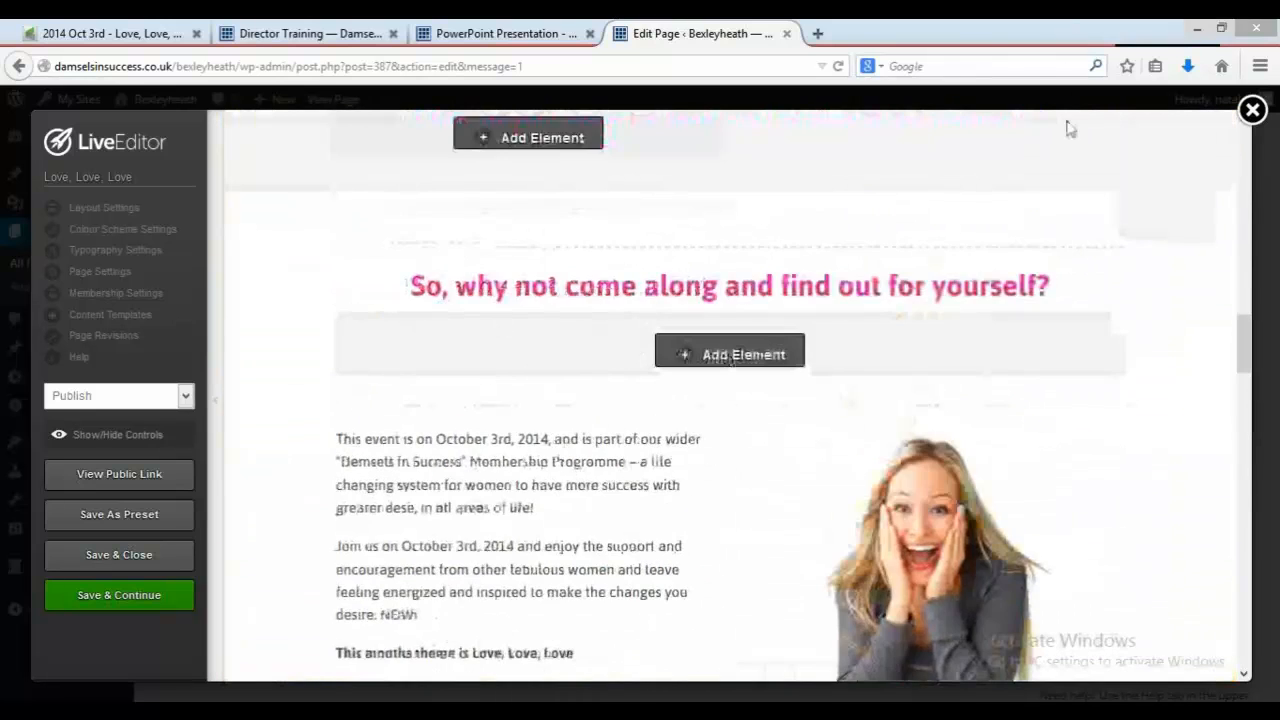
scroll(1080, 120, up, 10)
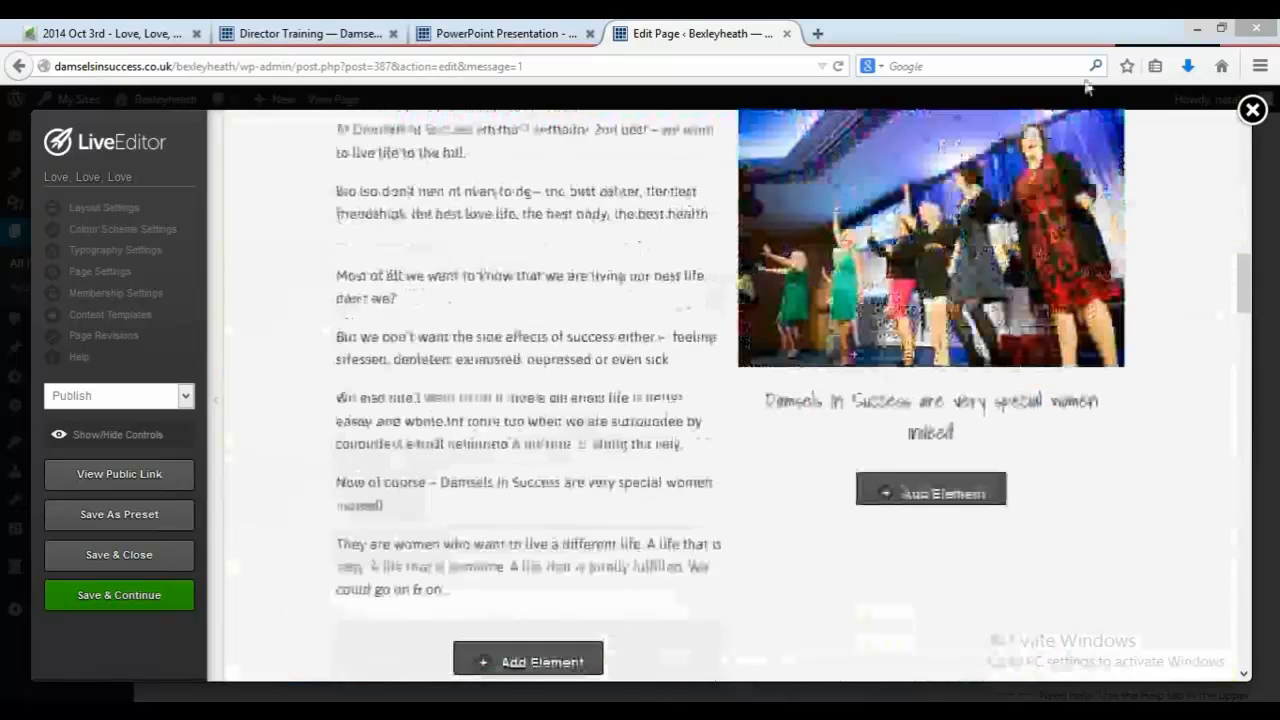
scroll(1088, 120, up, 10)
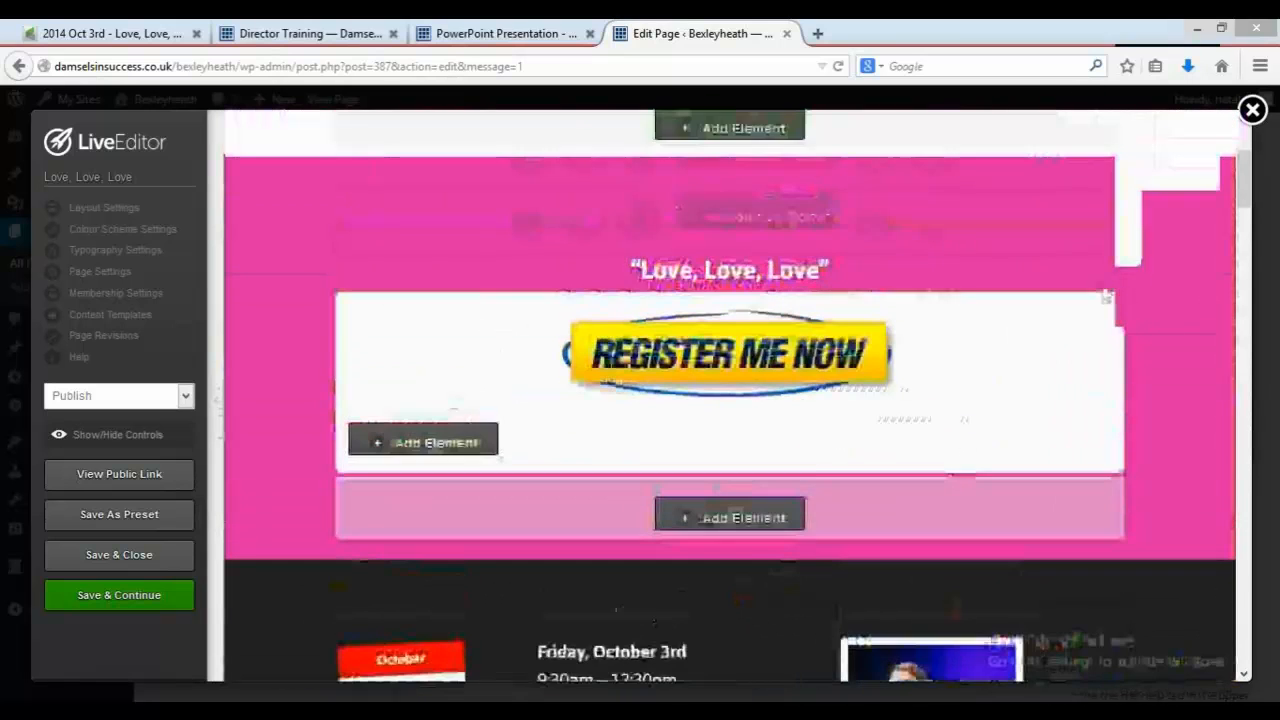
drag(1103, 291, 1106, 434)
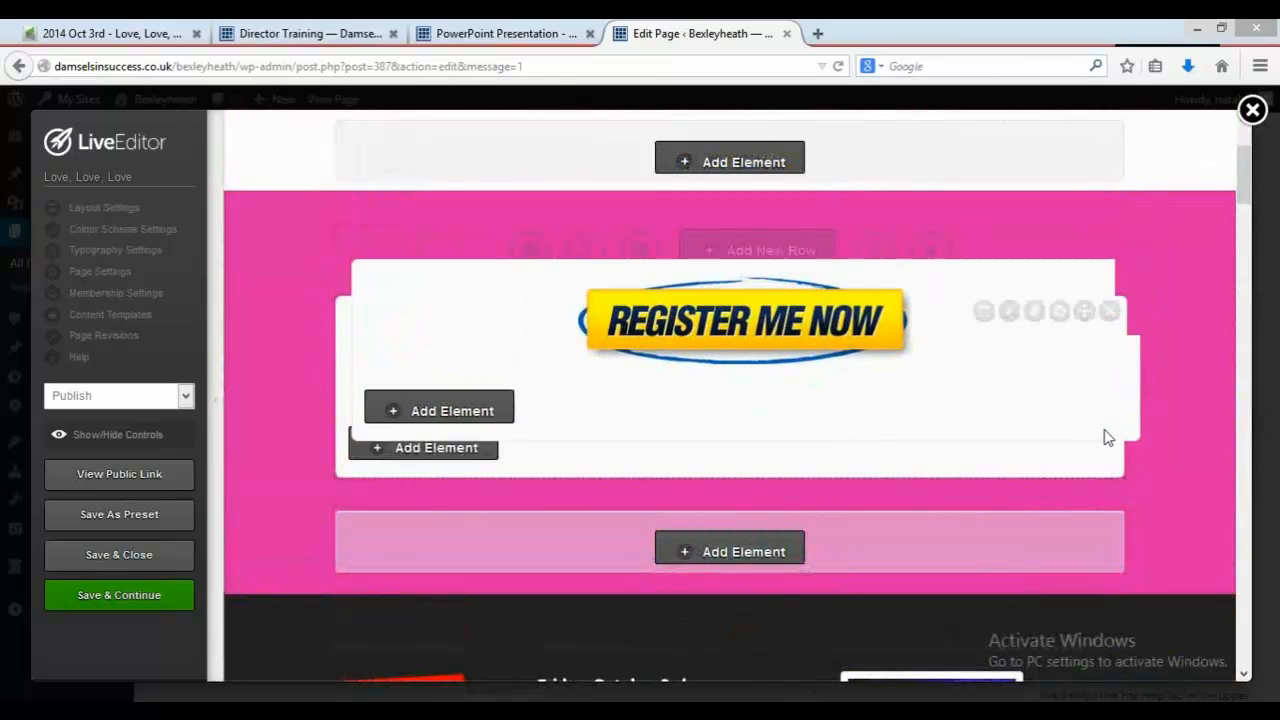
mouse_move(1076, 490)
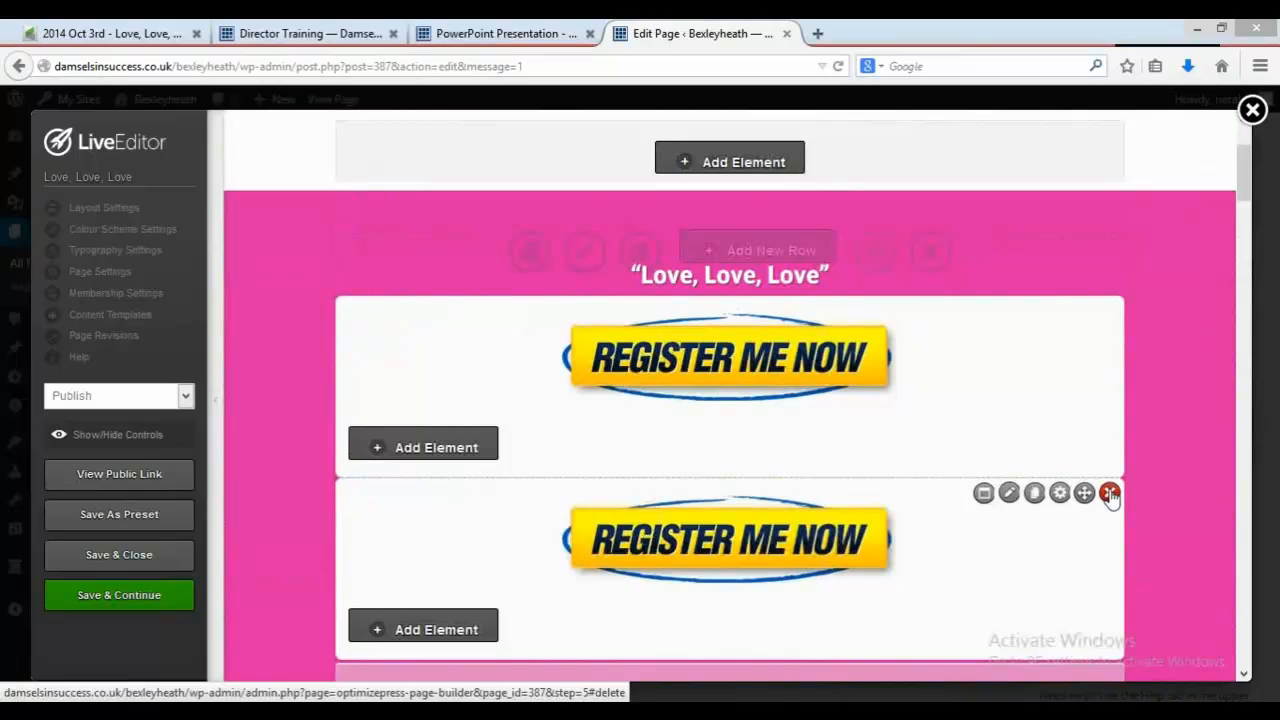
click(1109, 492)
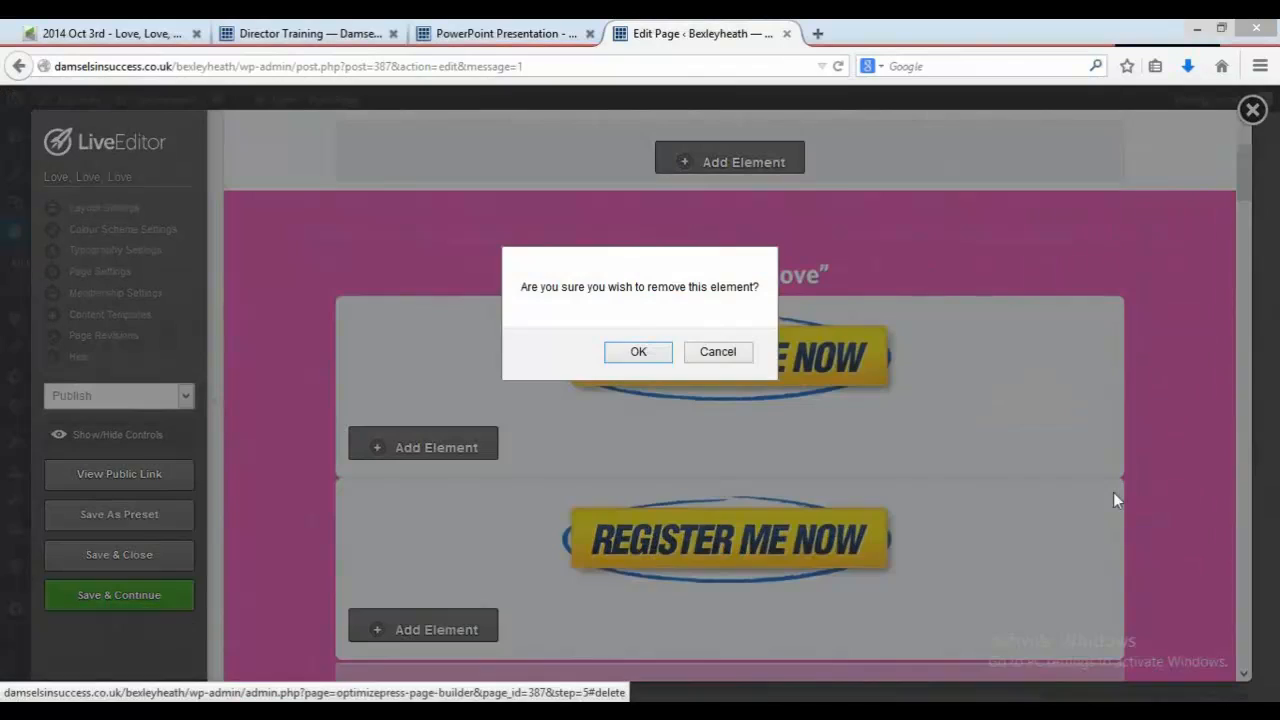
click(656, 356)
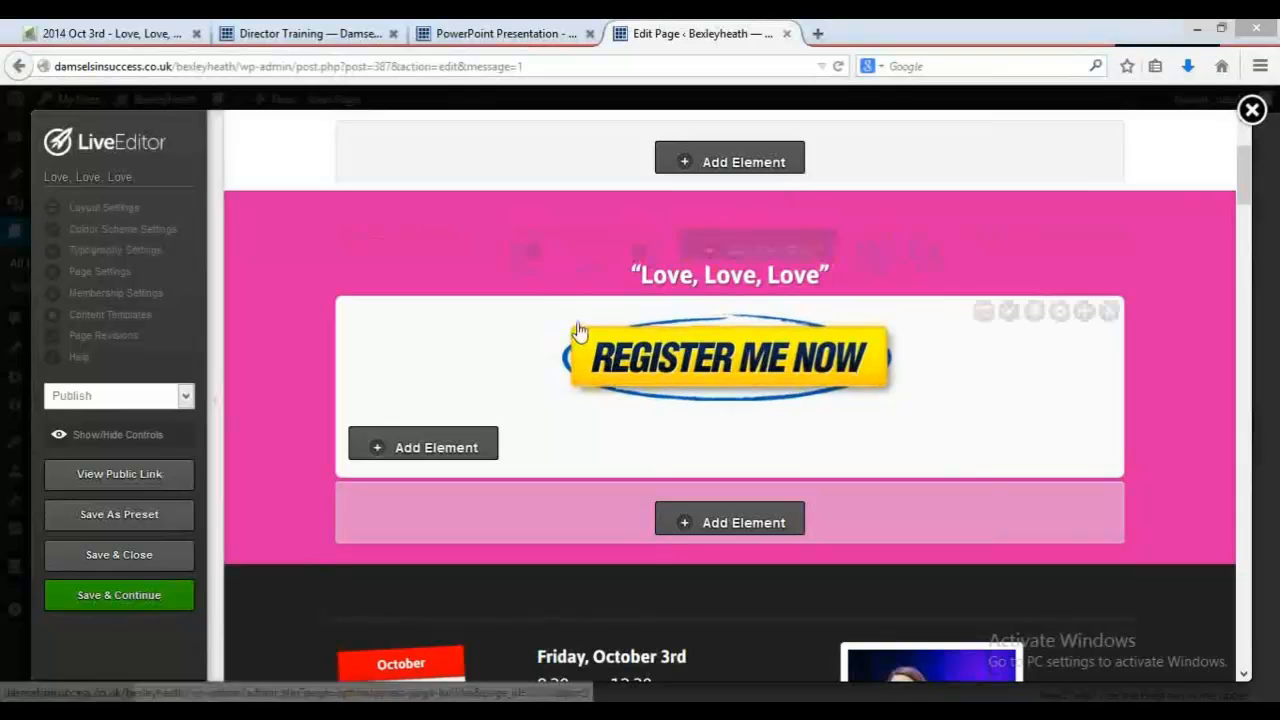
click(167, 556)
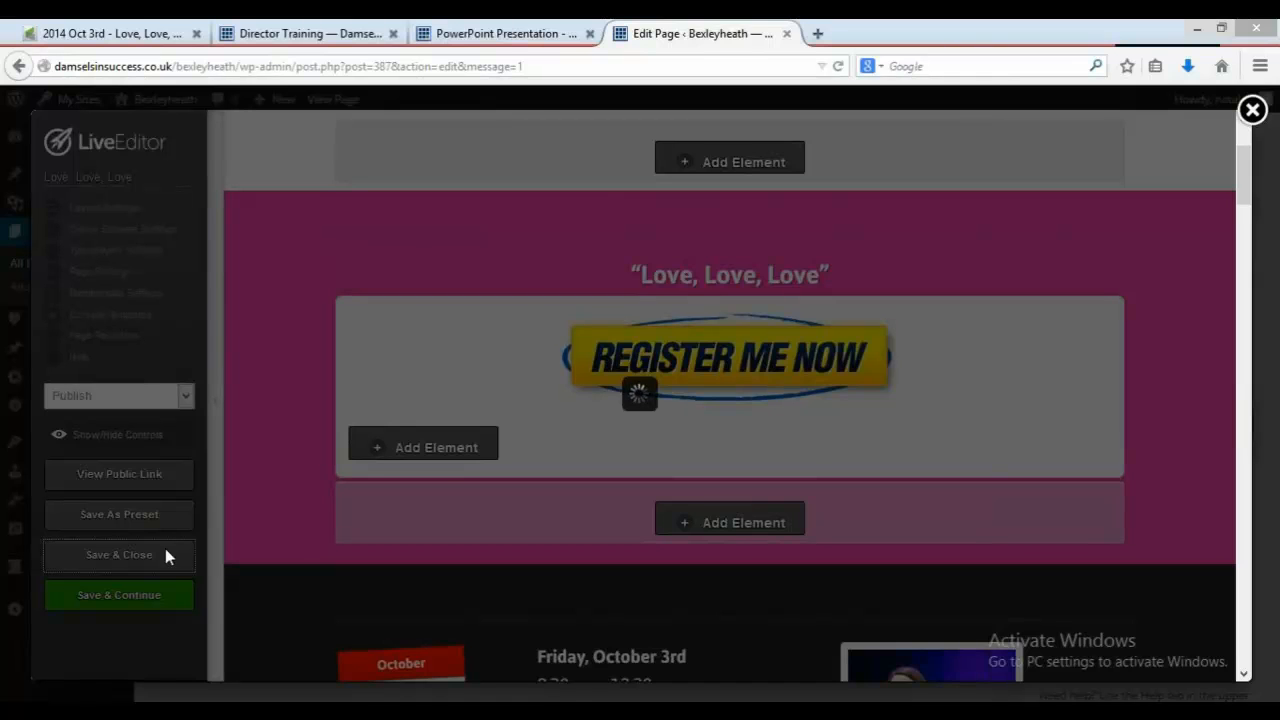
Step: Read the guide's next step about updating the events page
click(475, 36)
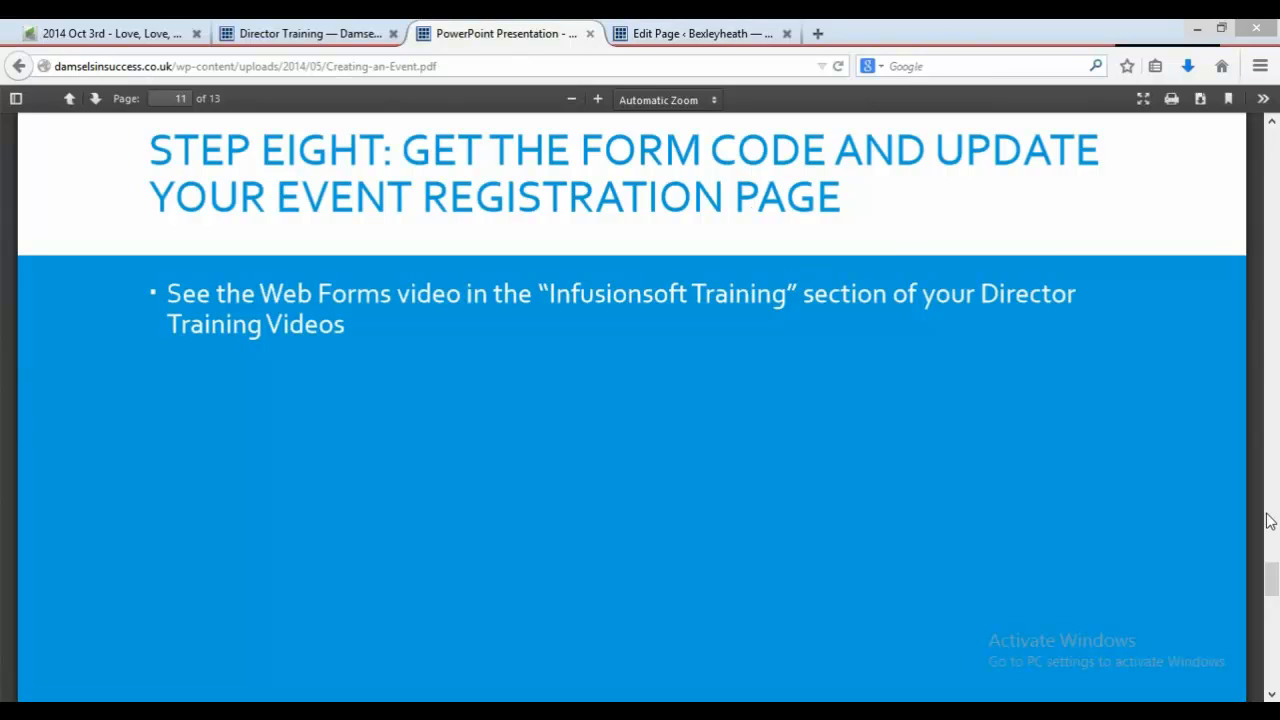
drag(1272, 592, 1275, 637)
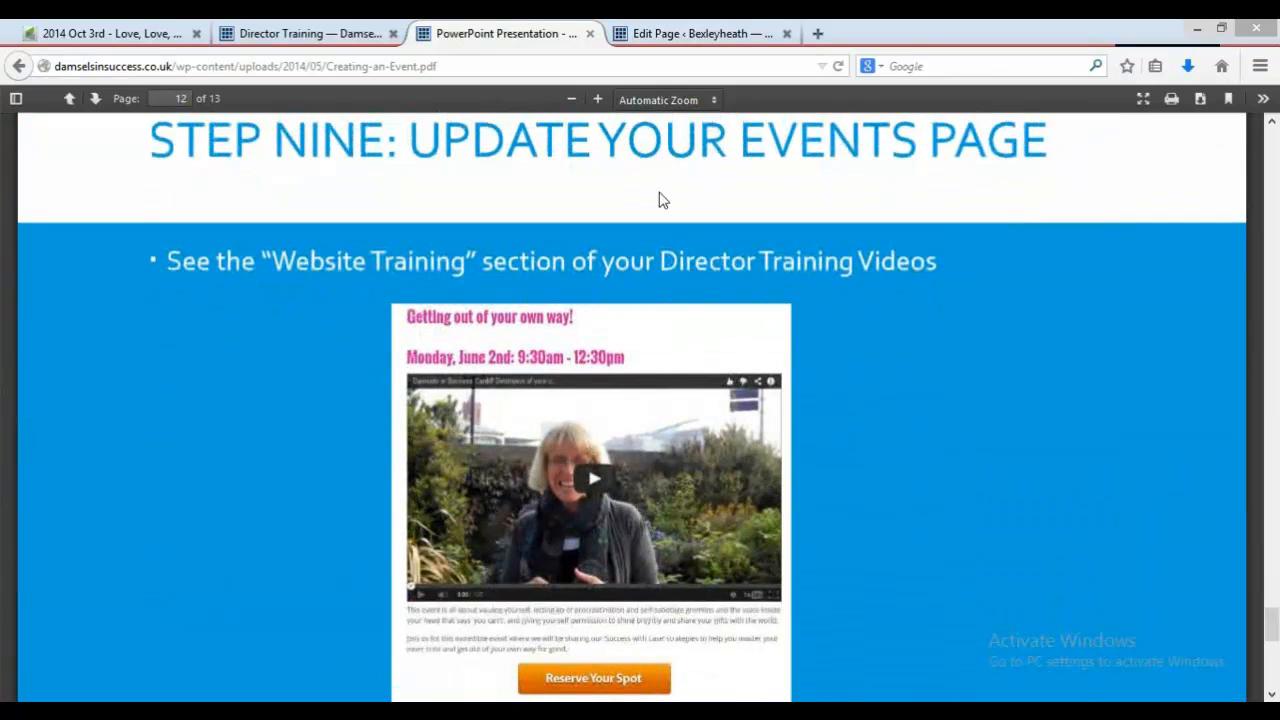
click(684, 36)
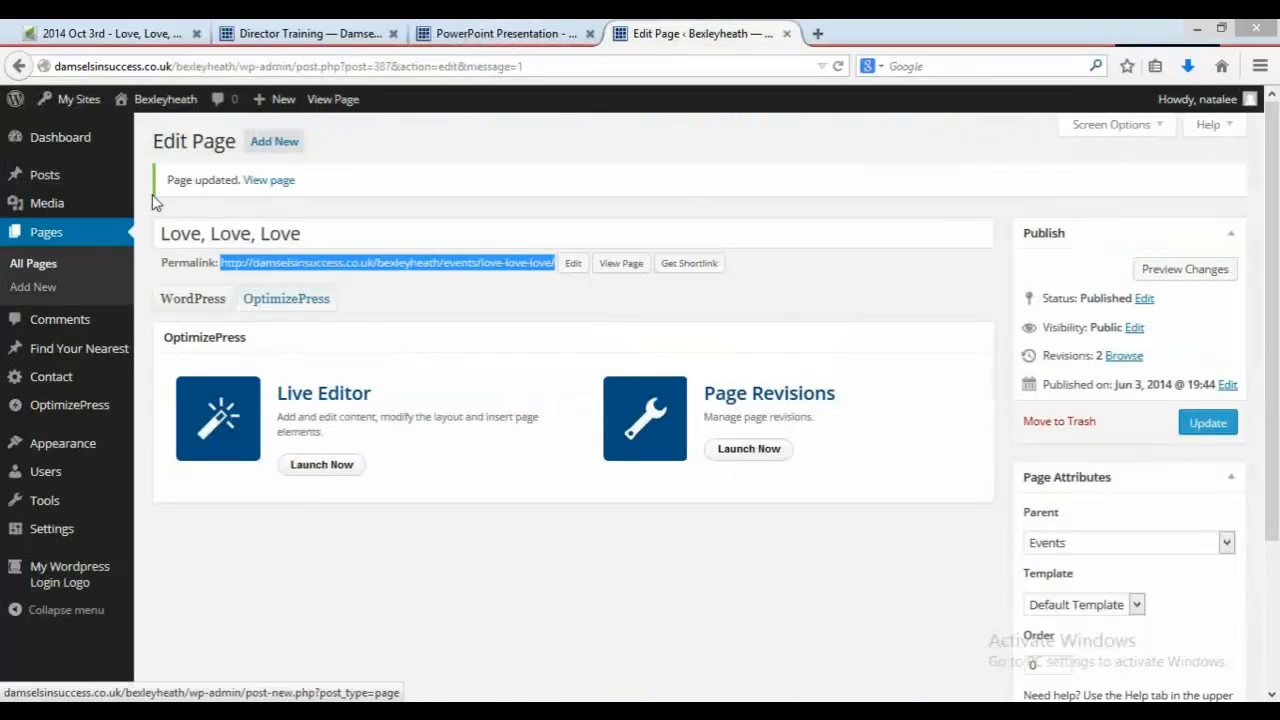
Step: Open the Events page for editing and add a blank line below the September 5th heading
click(57, 243)
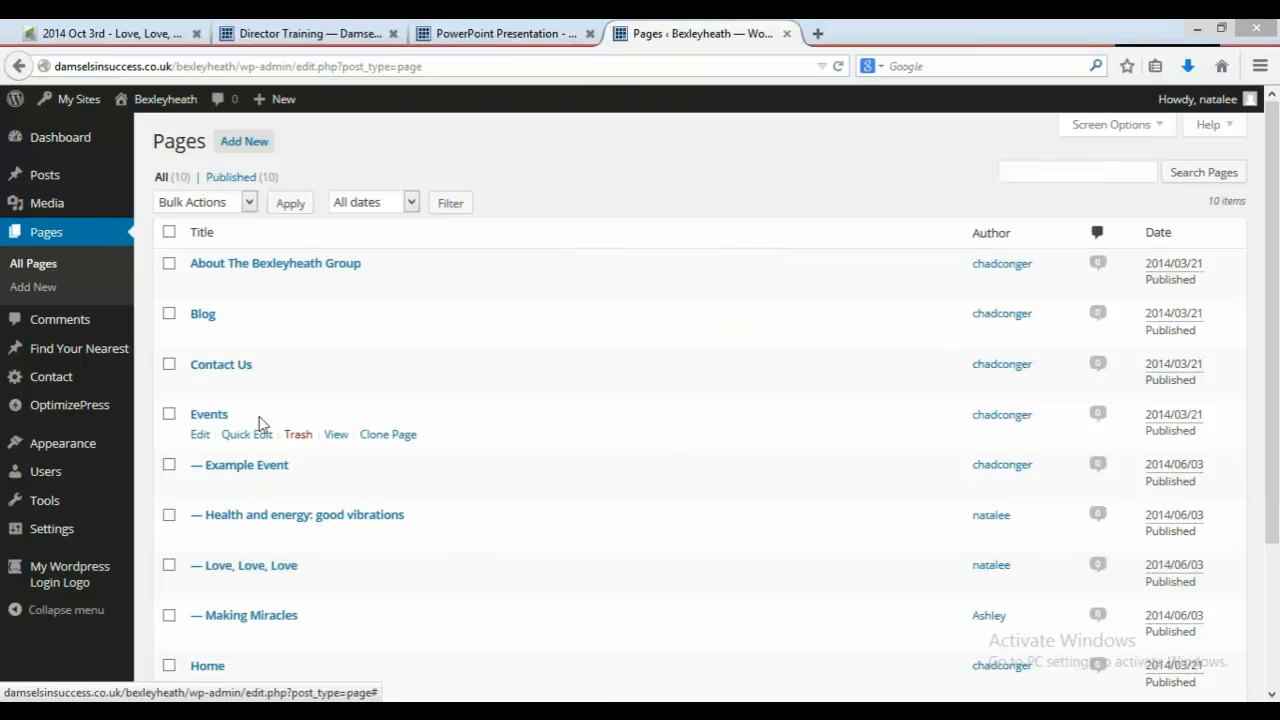
click(201, 437)
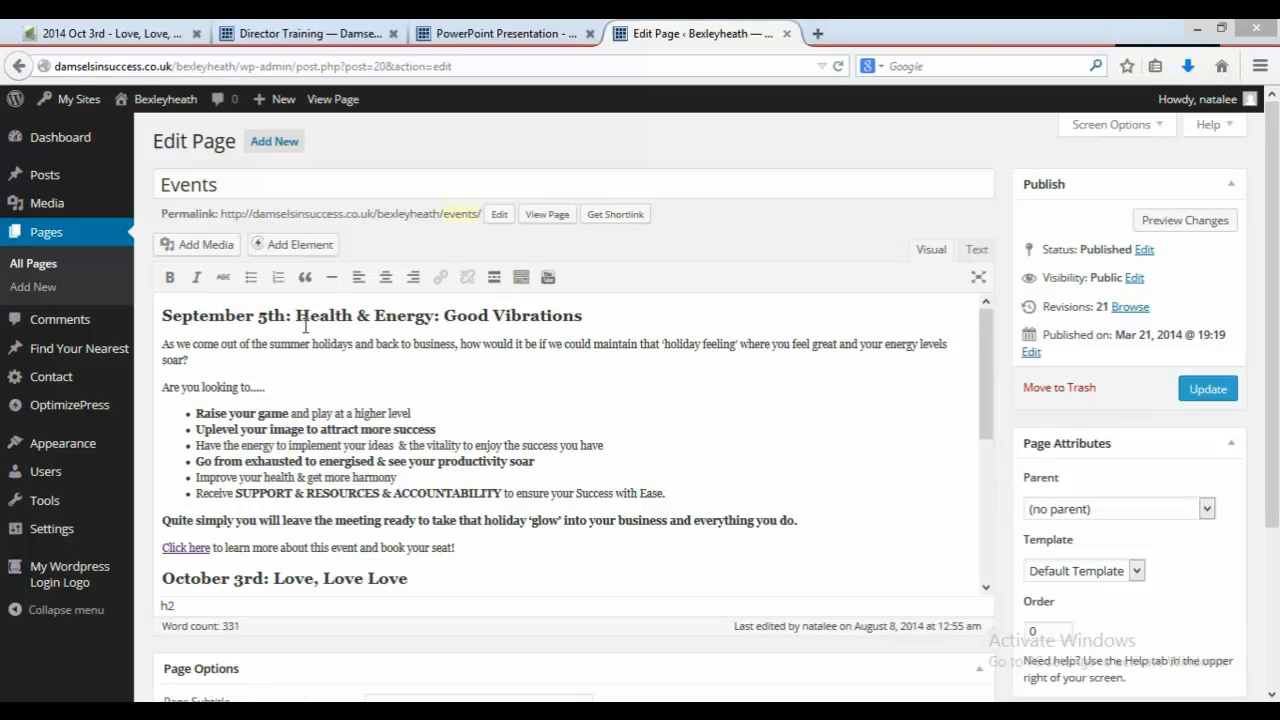
click(591, 318)
key(Return)
key(Return)
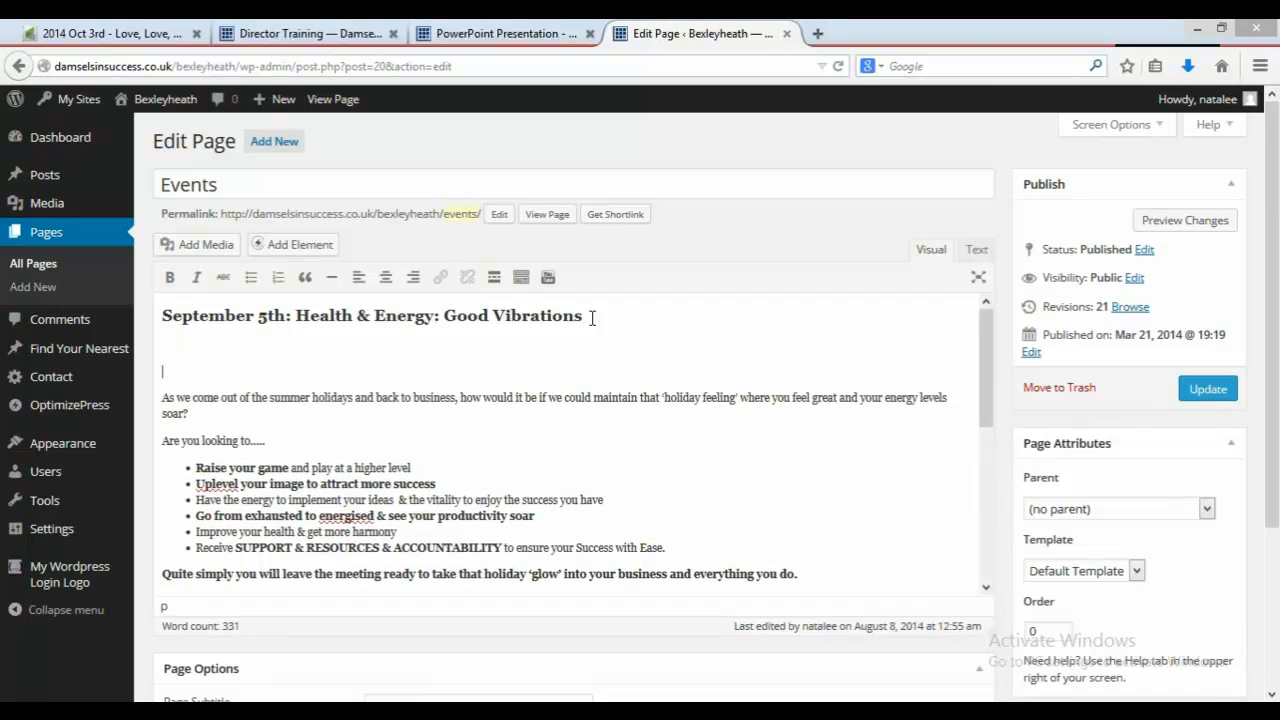
key(BackSpace)
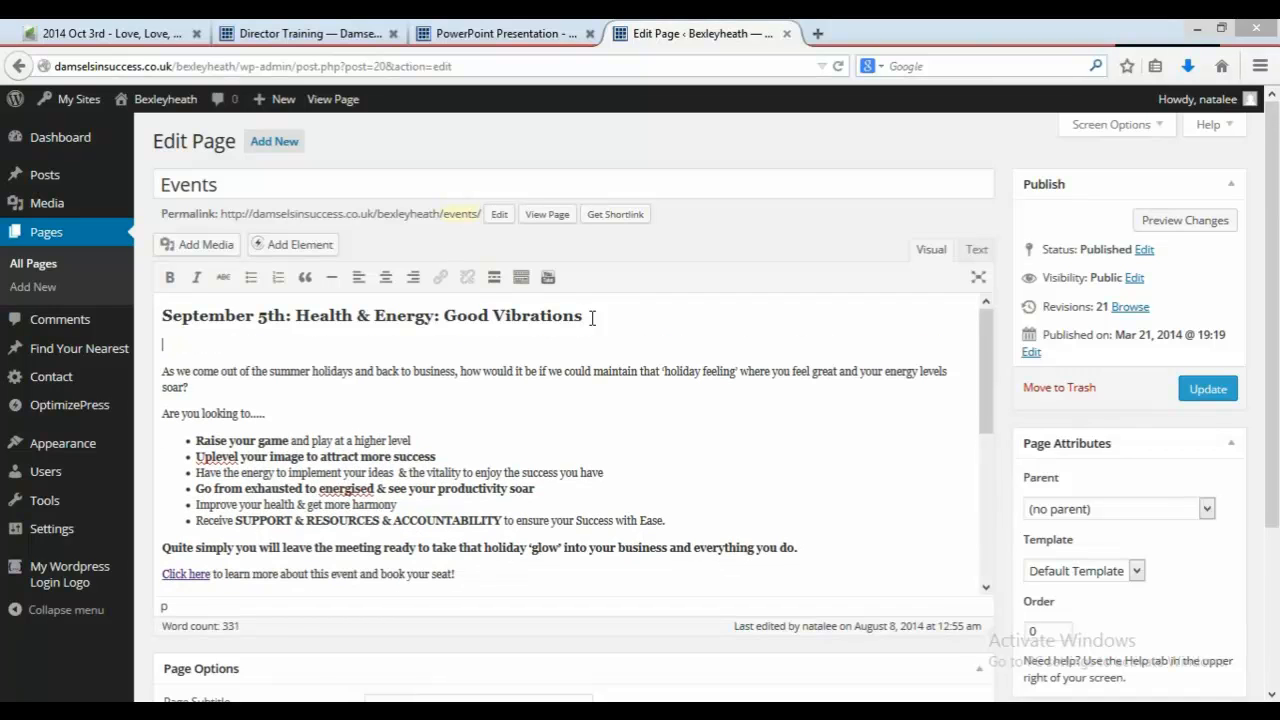
click(548, 280)
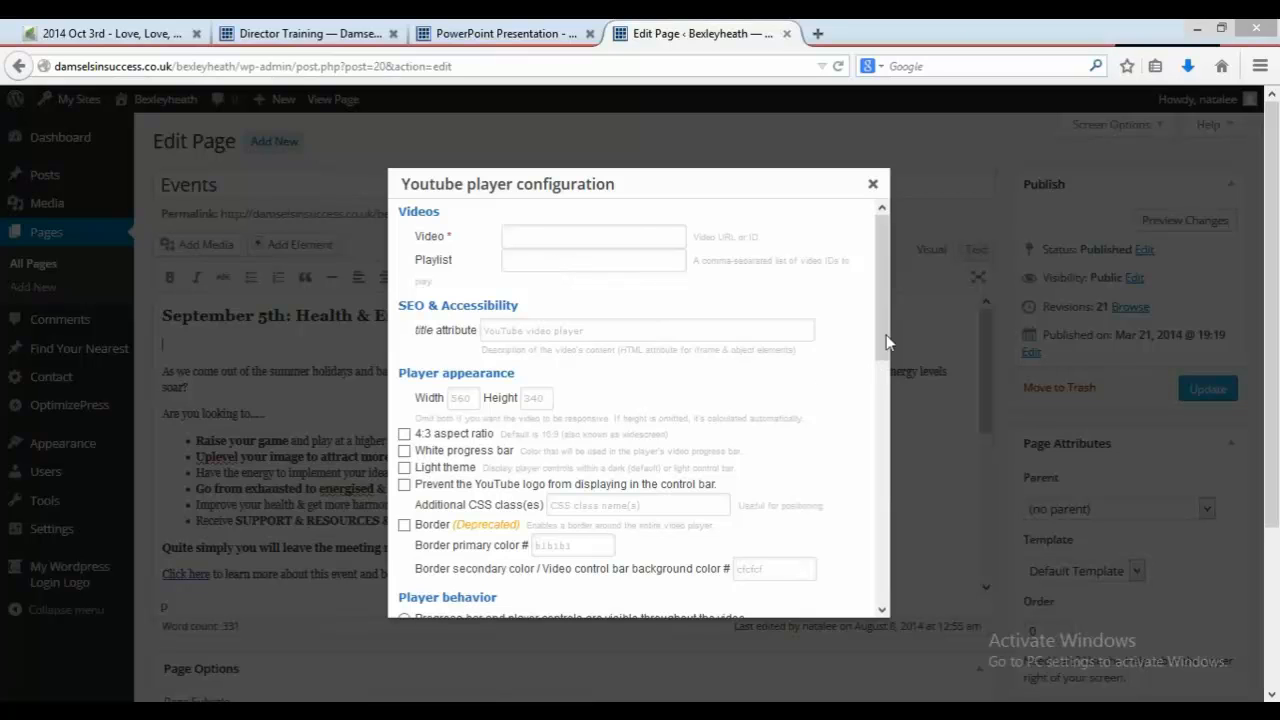
drag(888, 339, 915, 608)
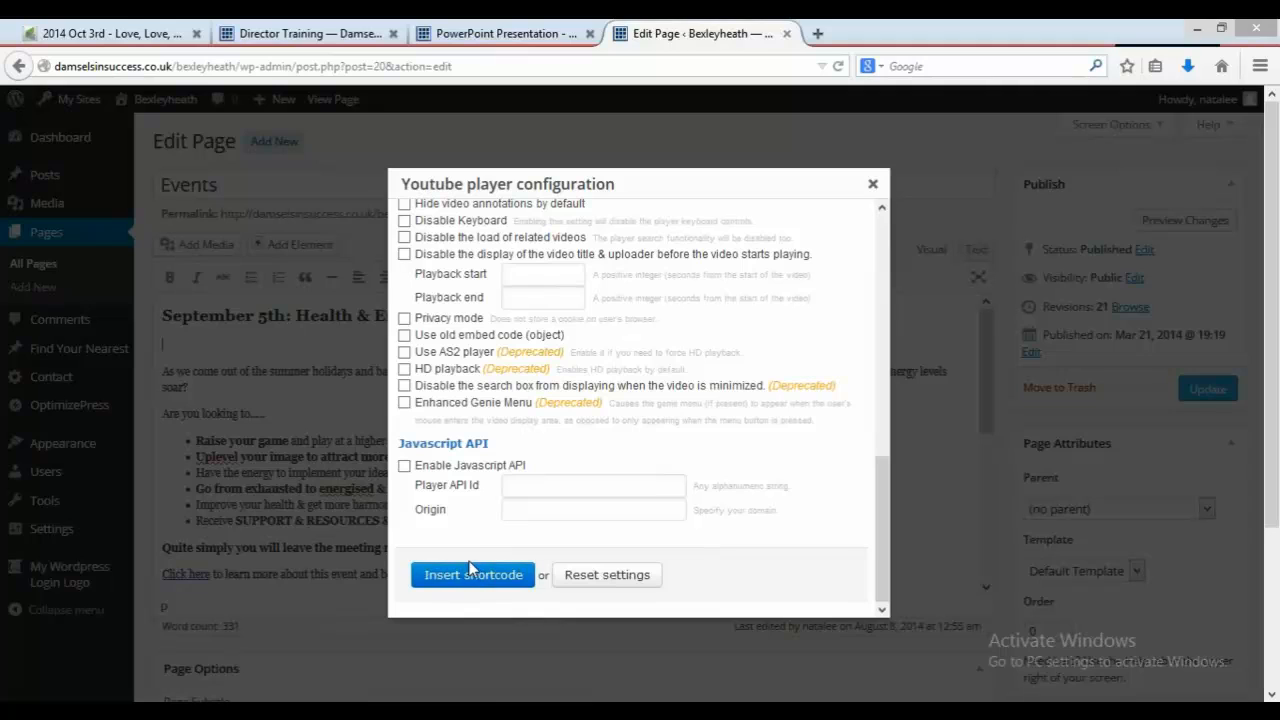
click(873, 186)
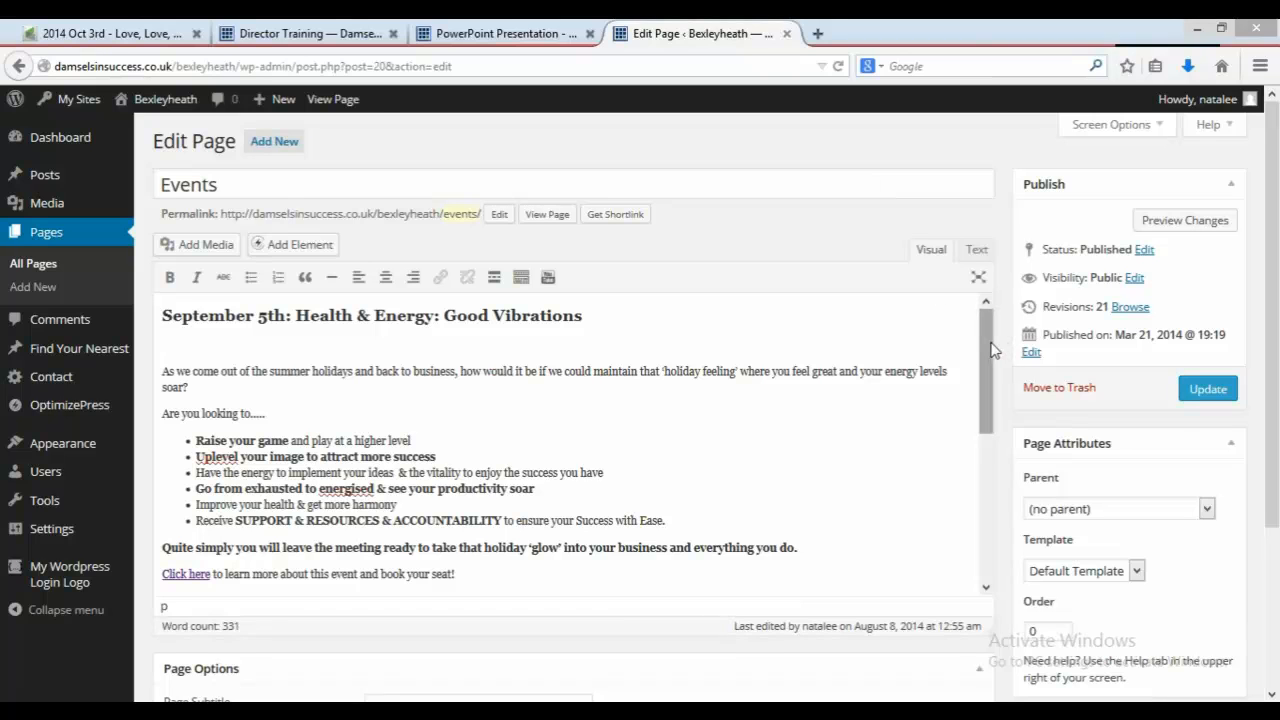
Step: Update the Events page
drag(993, 356, 1018, 500)
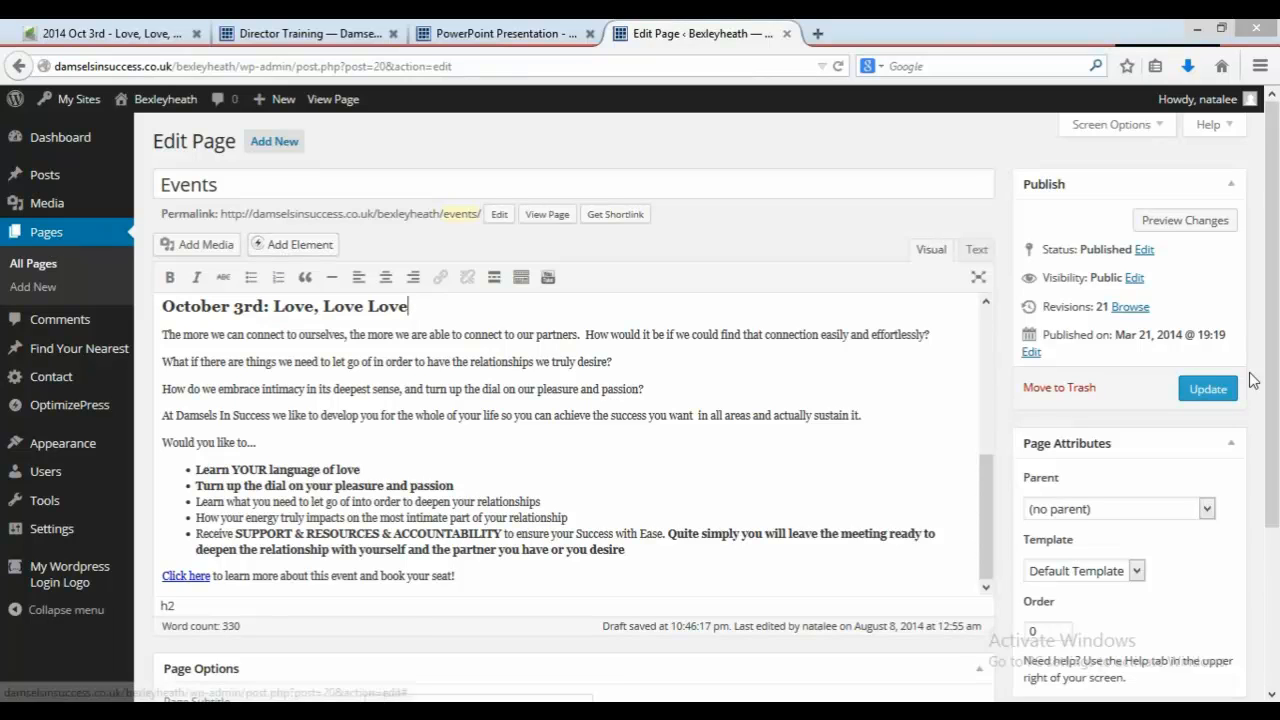
key(Left)
key(Left)
key(Left)
key(Left)
key(Left)
key(Left)
key(Left)
key(Left)
key(Left)
key(Left)
key(Left)
key(Left)
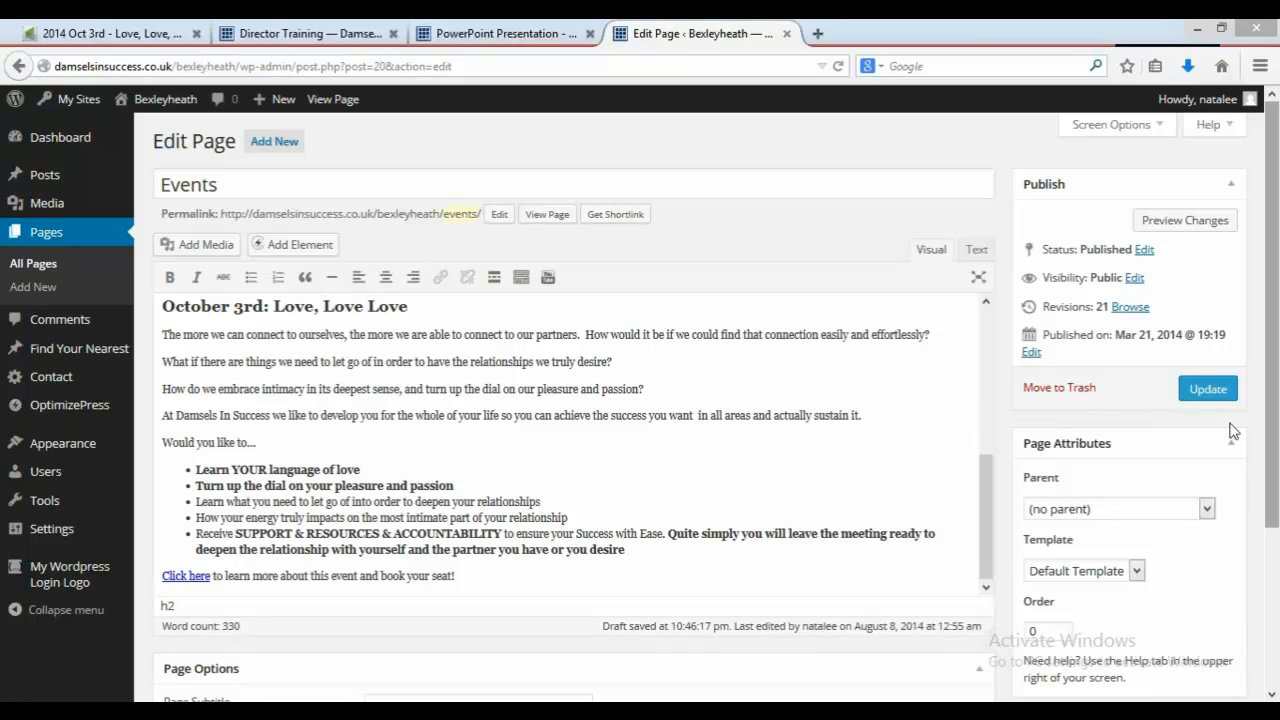
click(1209, 392)
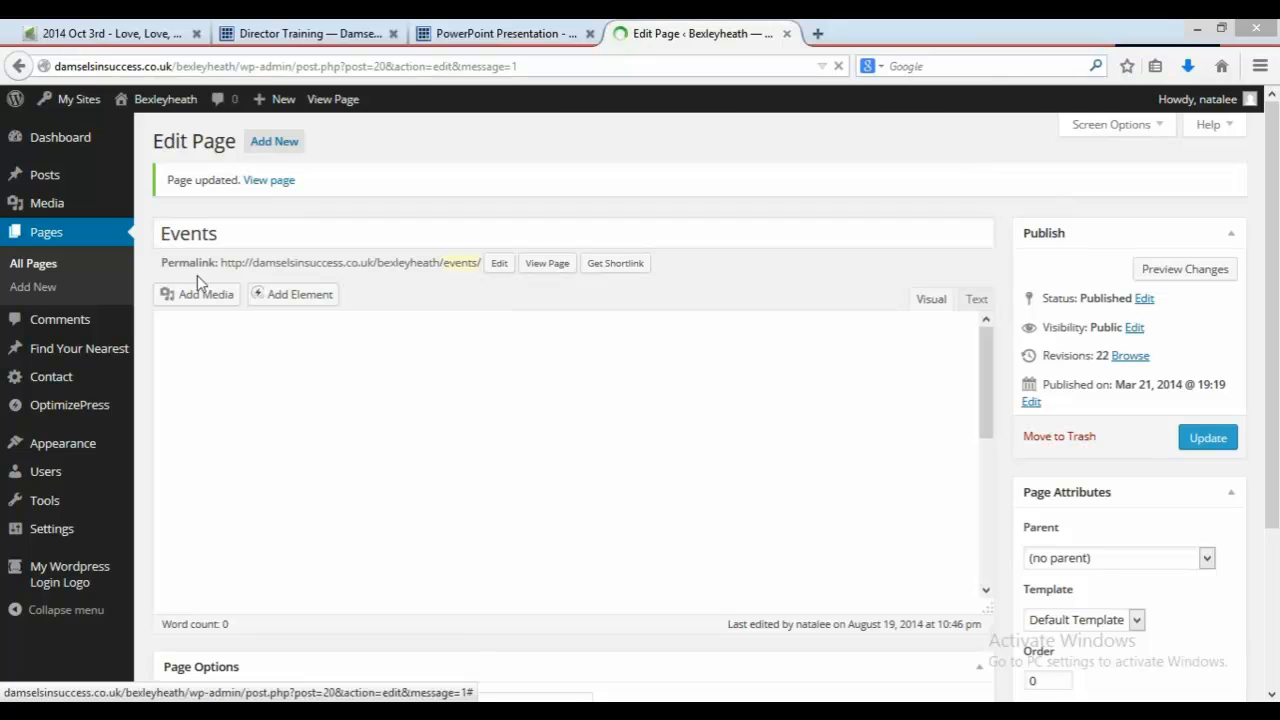
Step: Open the Love, Love, Love page in a new tab and select its web address
click(78, 246)
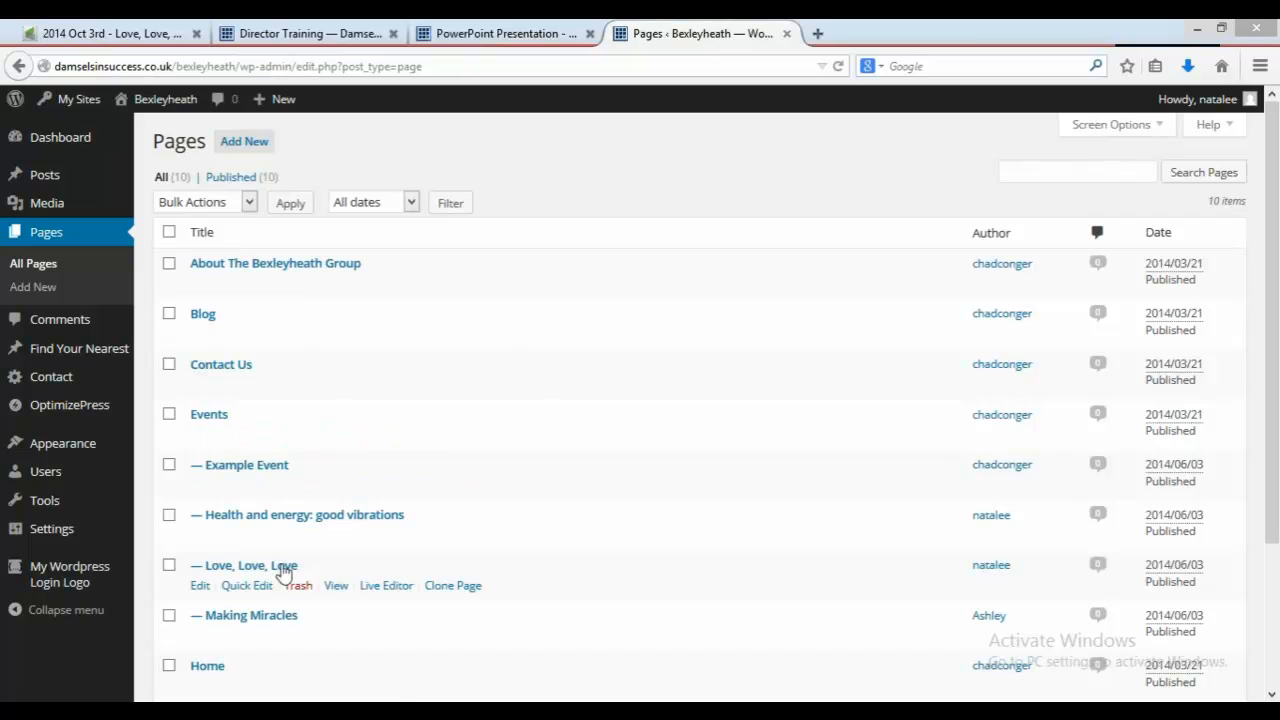
right_click(340, 593)
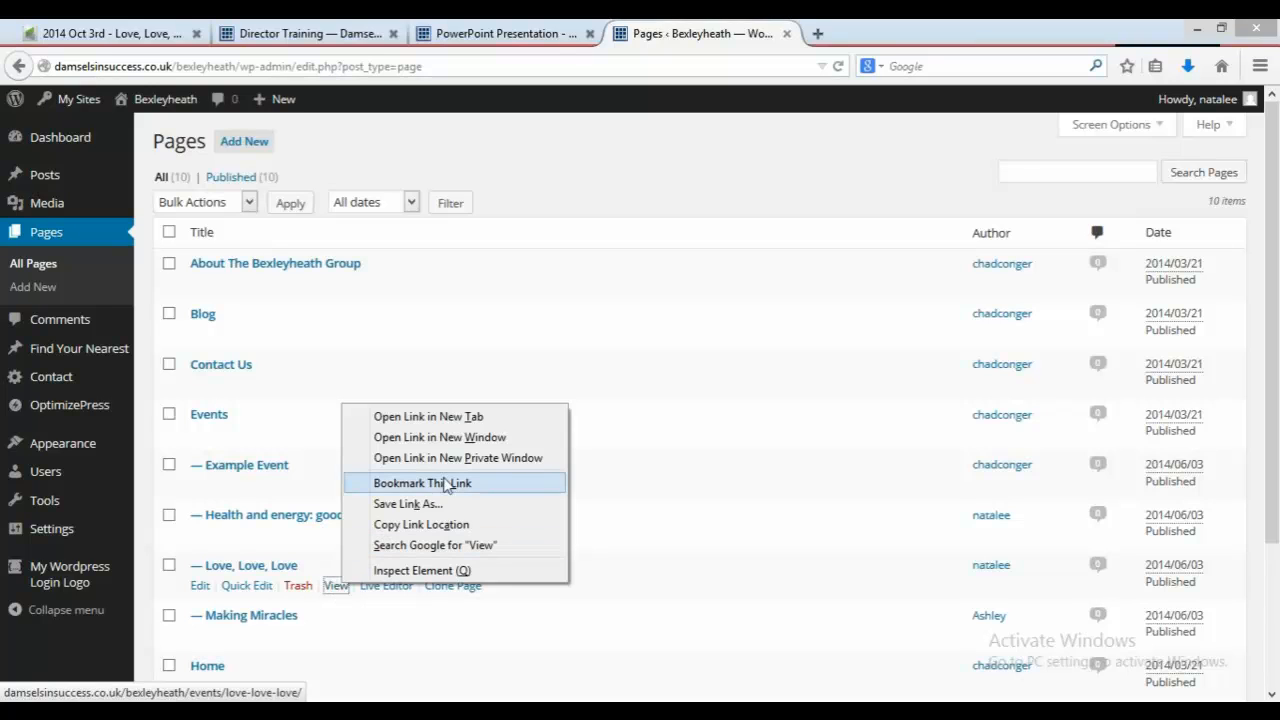
click(476, 418)
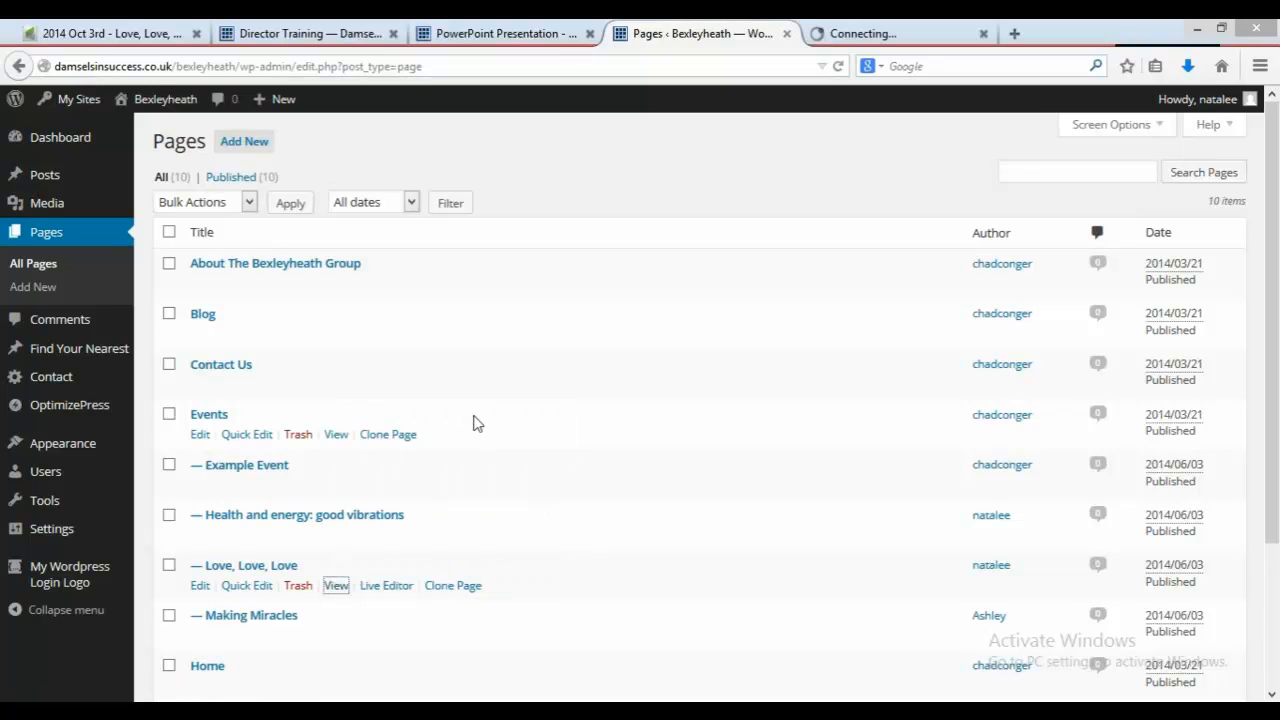
click(865, 31)
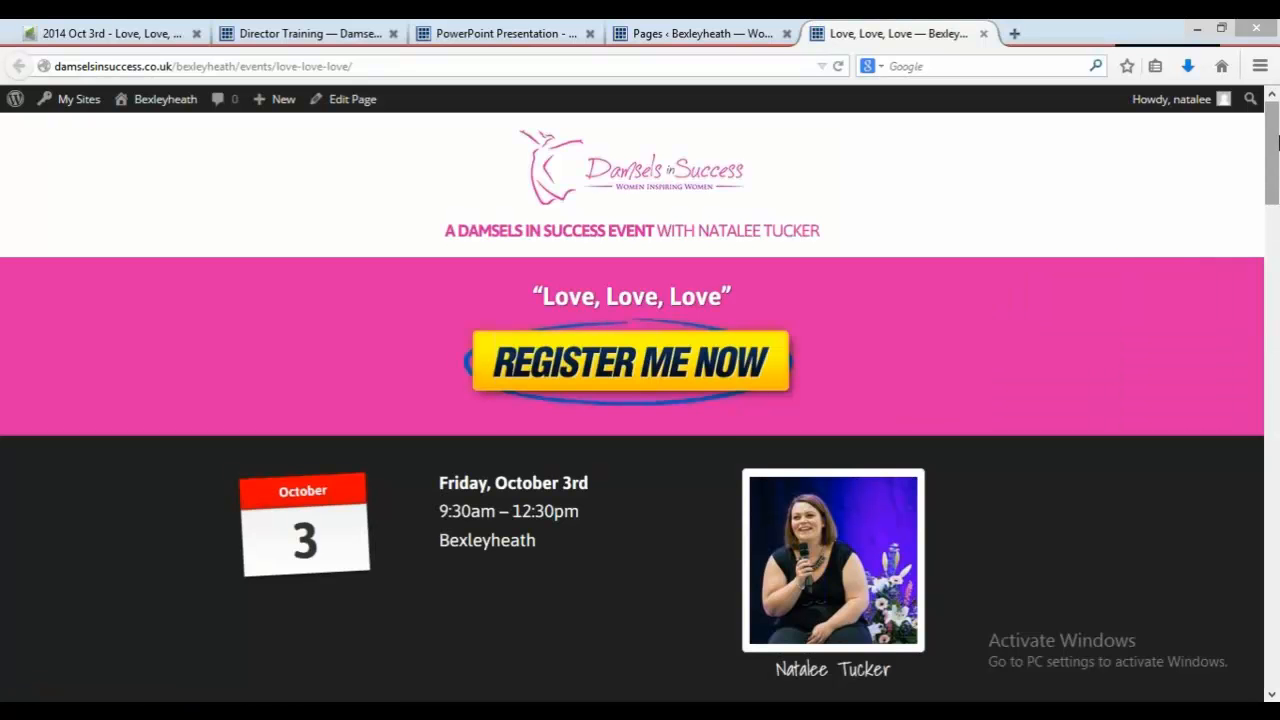
drag(1276, 141, 1276, 180)
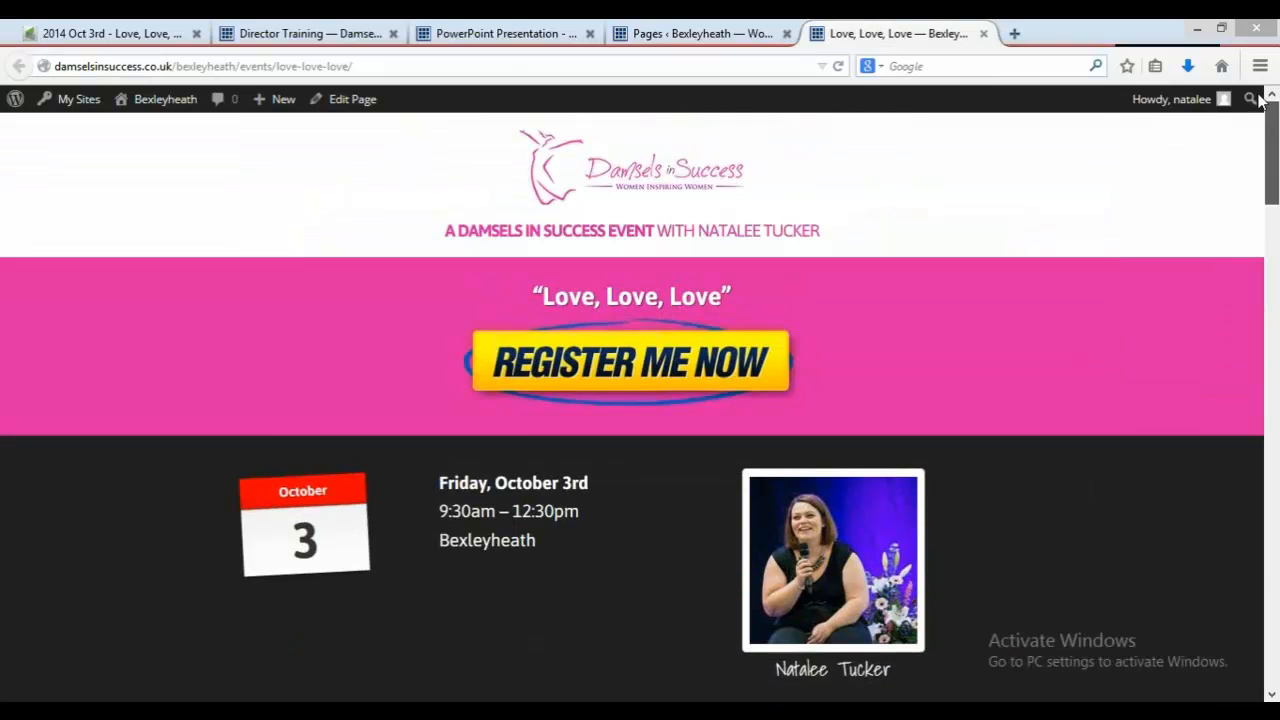
click(342, 72)
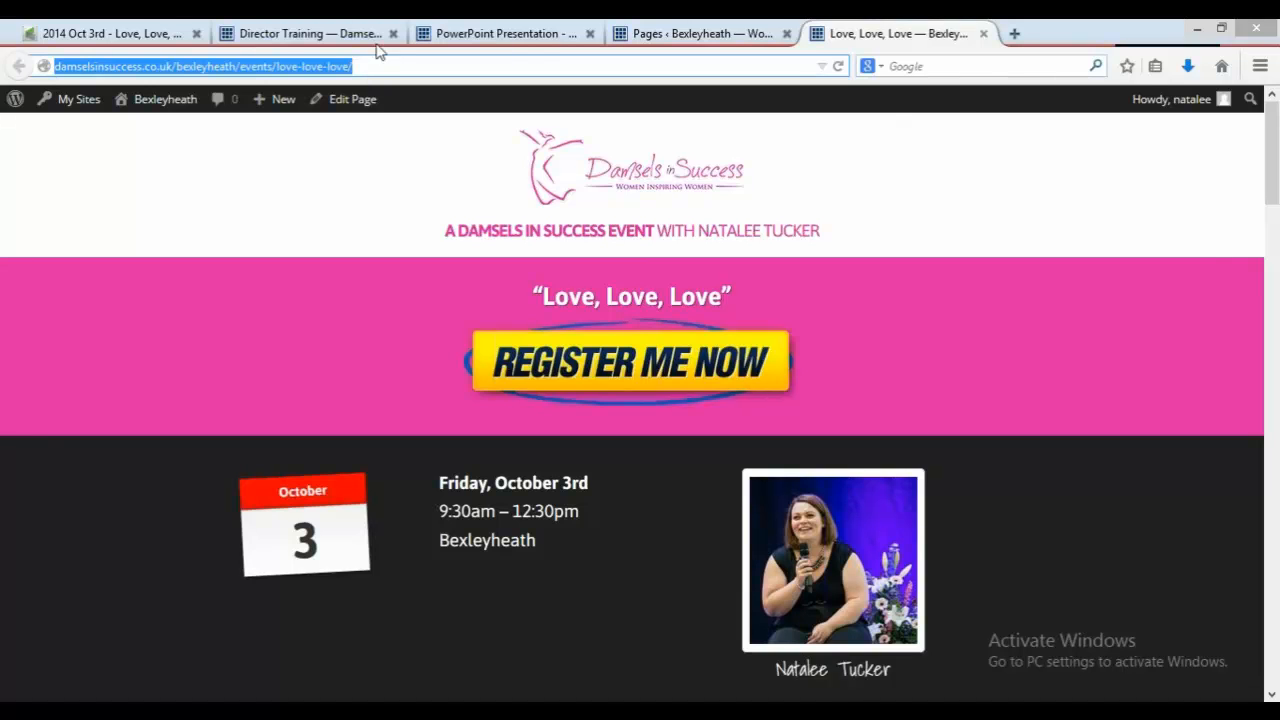
Step: Link the "Click here" text under the October 3rd event on the Events page to the Love, Love, Love page URL, then update the page
click(645, 34)
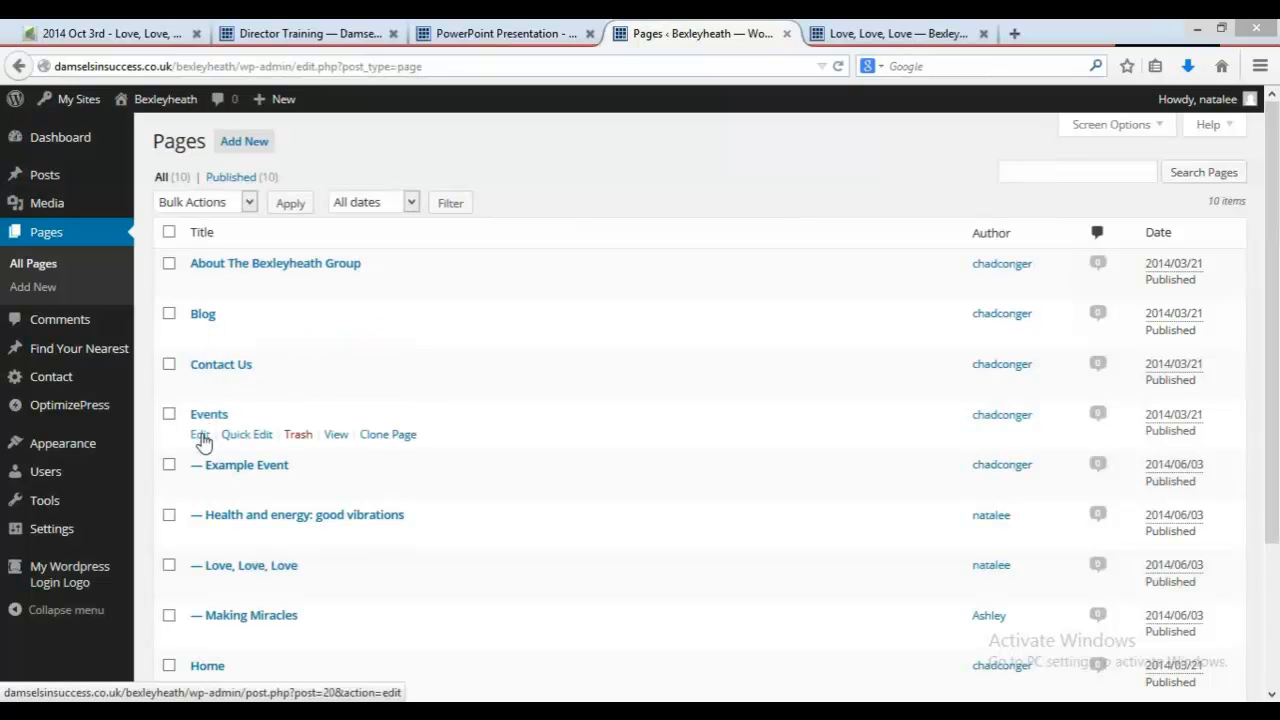
click(200, 434)
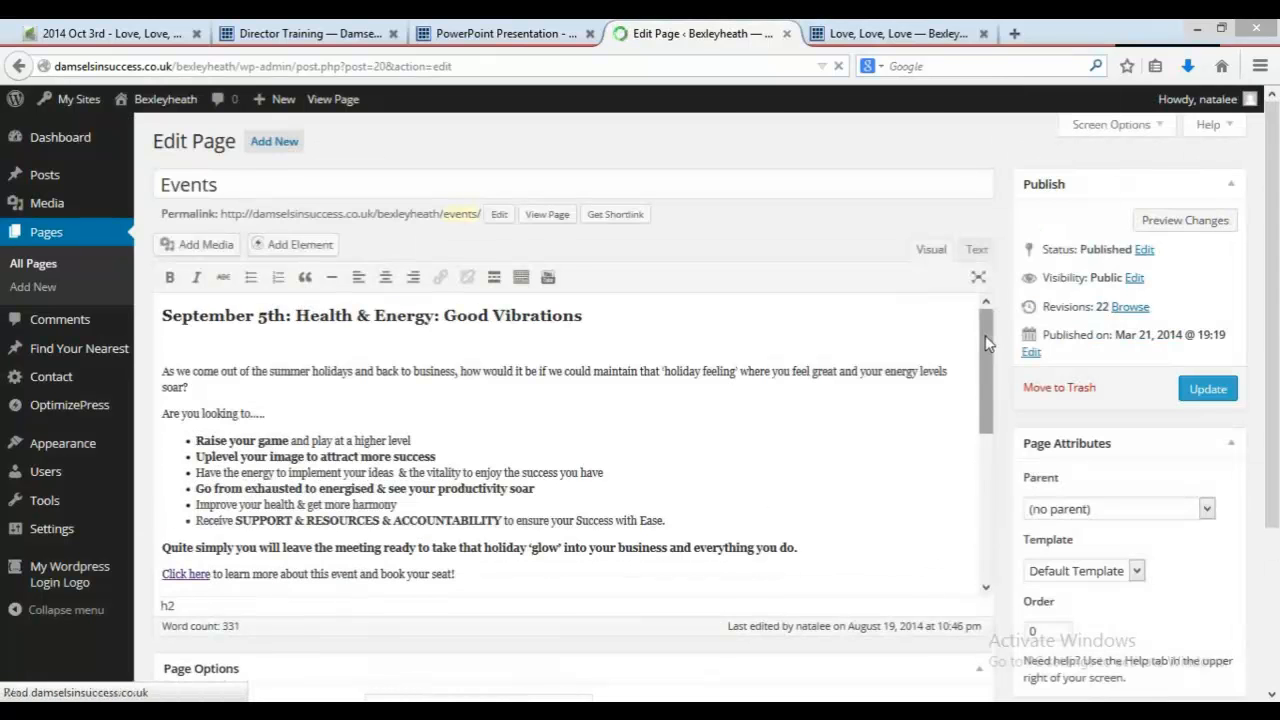
scroll(985, 345, down, 6)
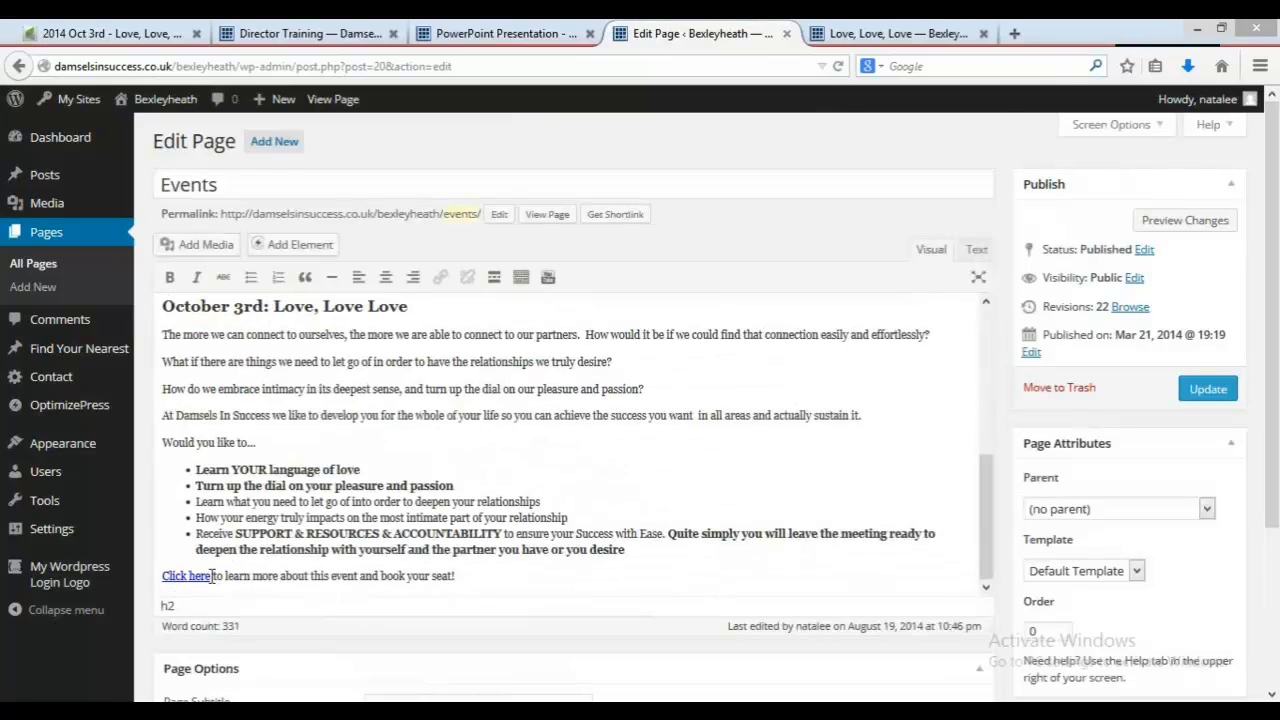
drag(212, 577, 163, 577)
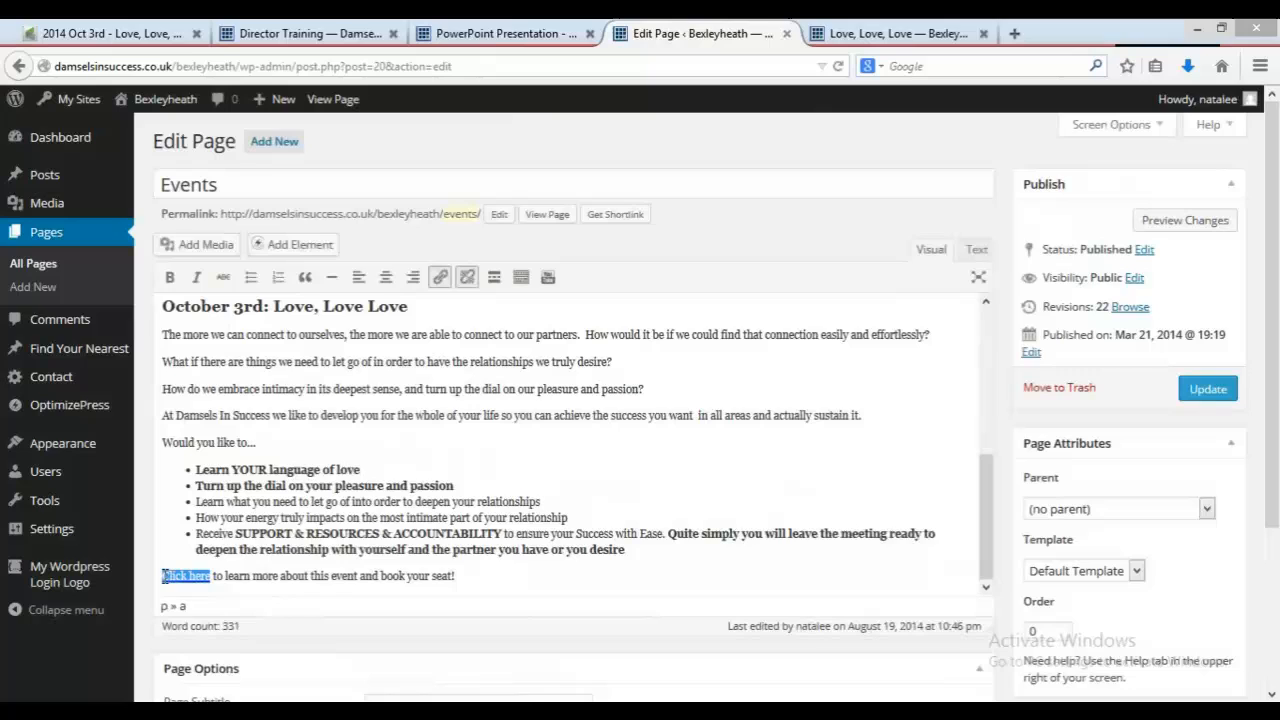
click(441, 279)
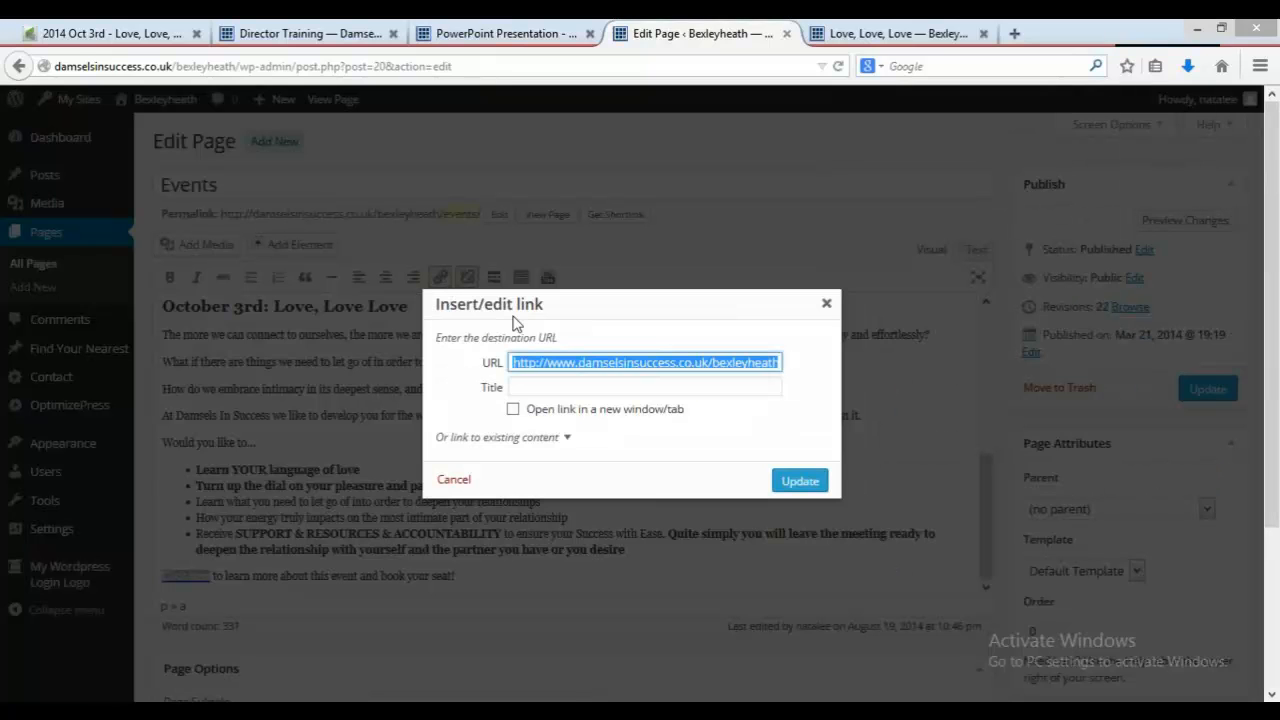
key(BackSpace)
key(ctrl+v)
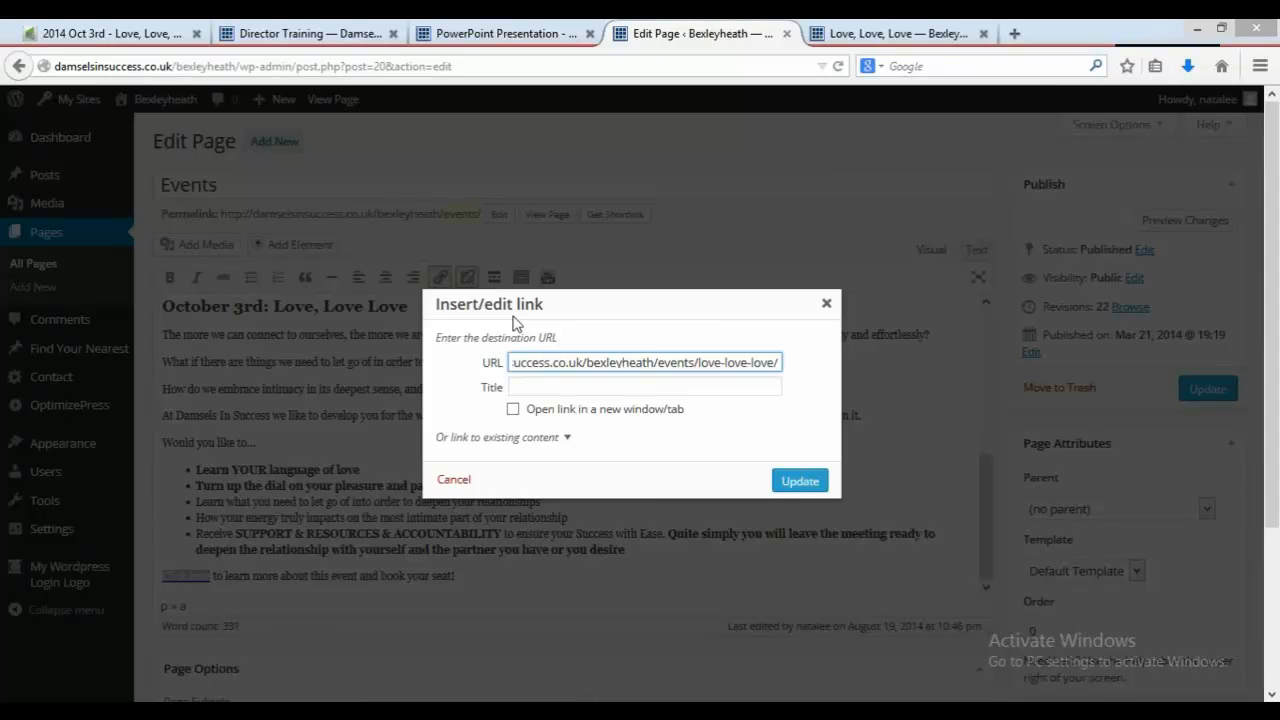
click(800, 482)
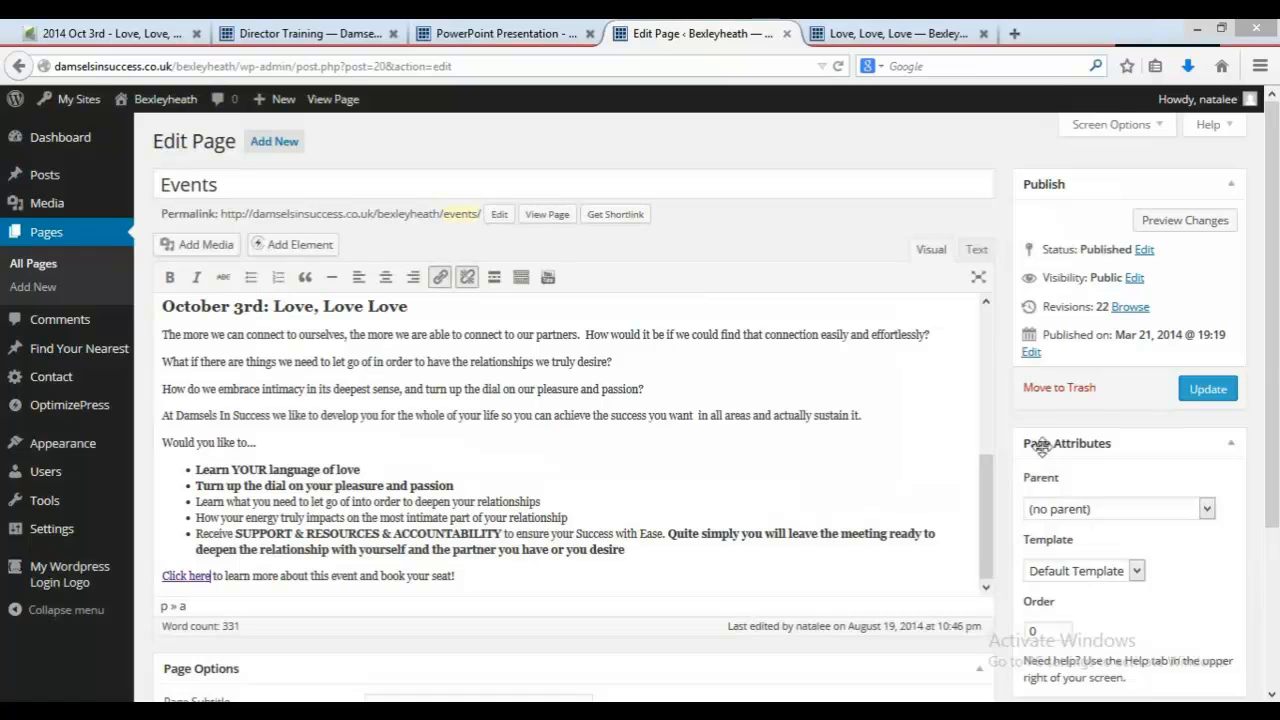
click(1212, 394)
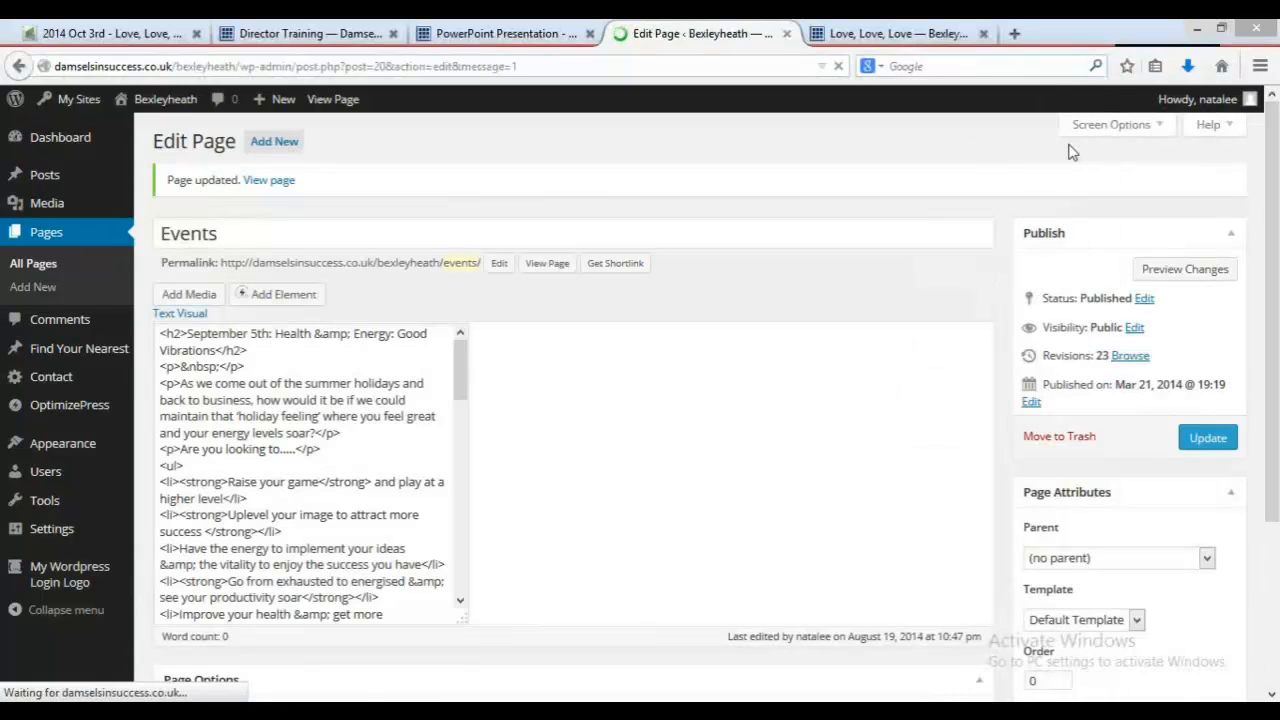
Step: Open the Bexleyheath site in a new tab and follow the October 3rd event link from Our Events to check it
click(1013, 33)
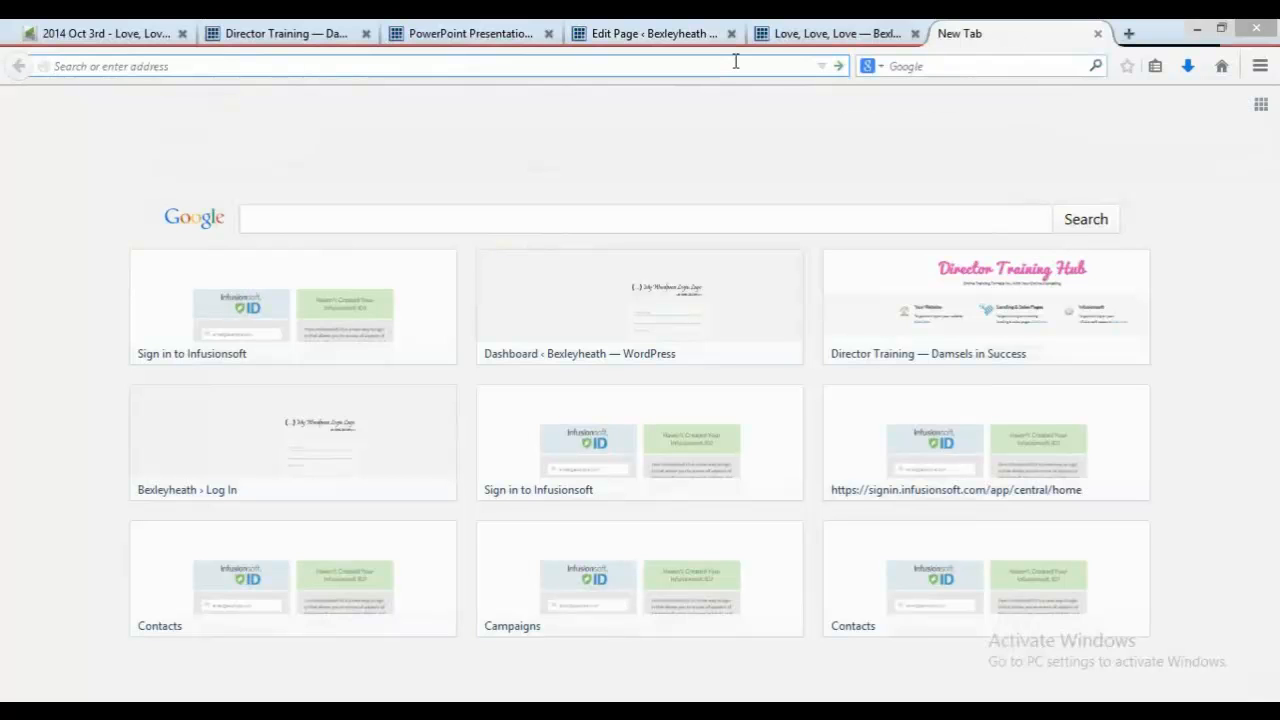
text(www.damselsinsuccess.co.uk/)
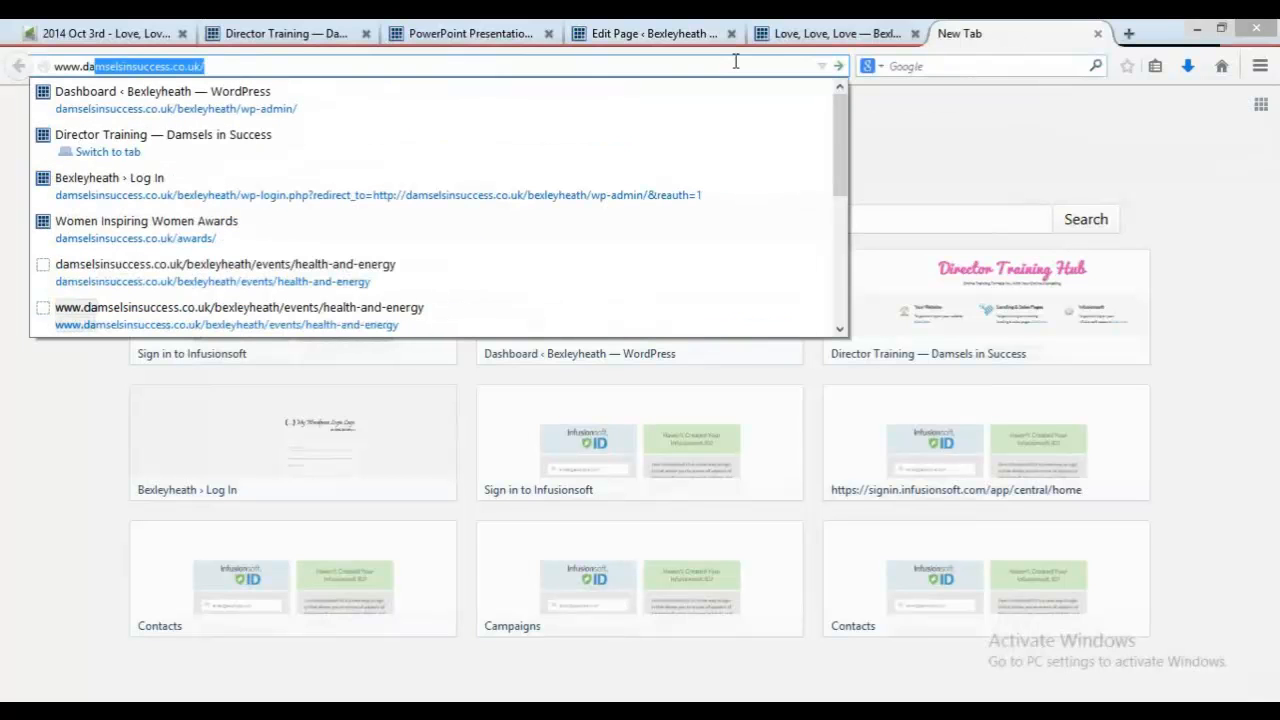
key(Right)
text(b)
key(Return)
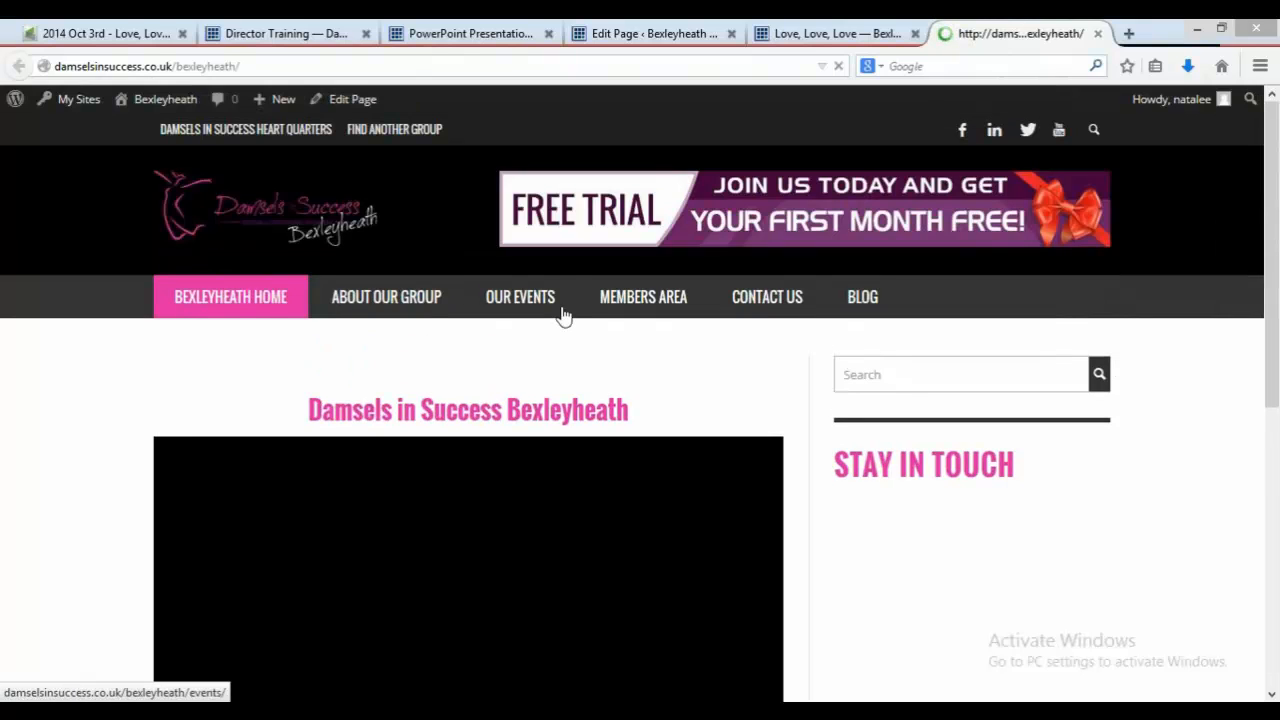
click(531, 303)
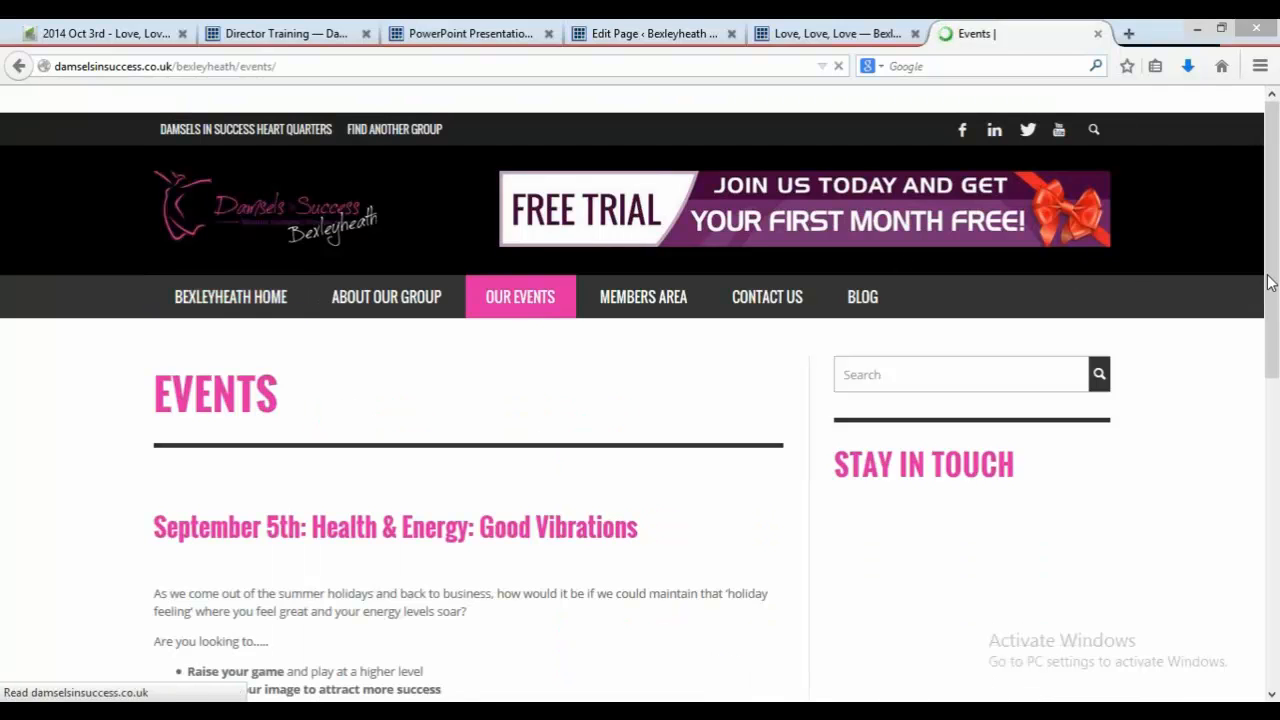
drag(1270, 297, 1274, 603)
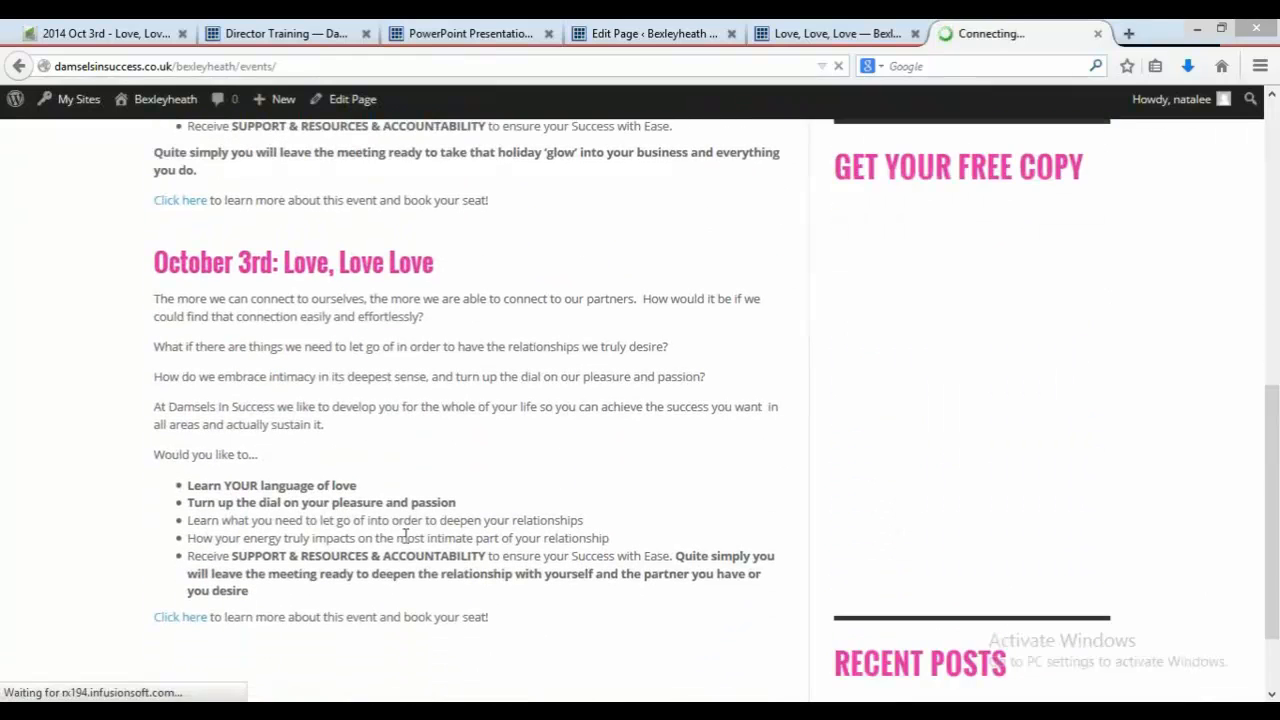
click(172, 622)
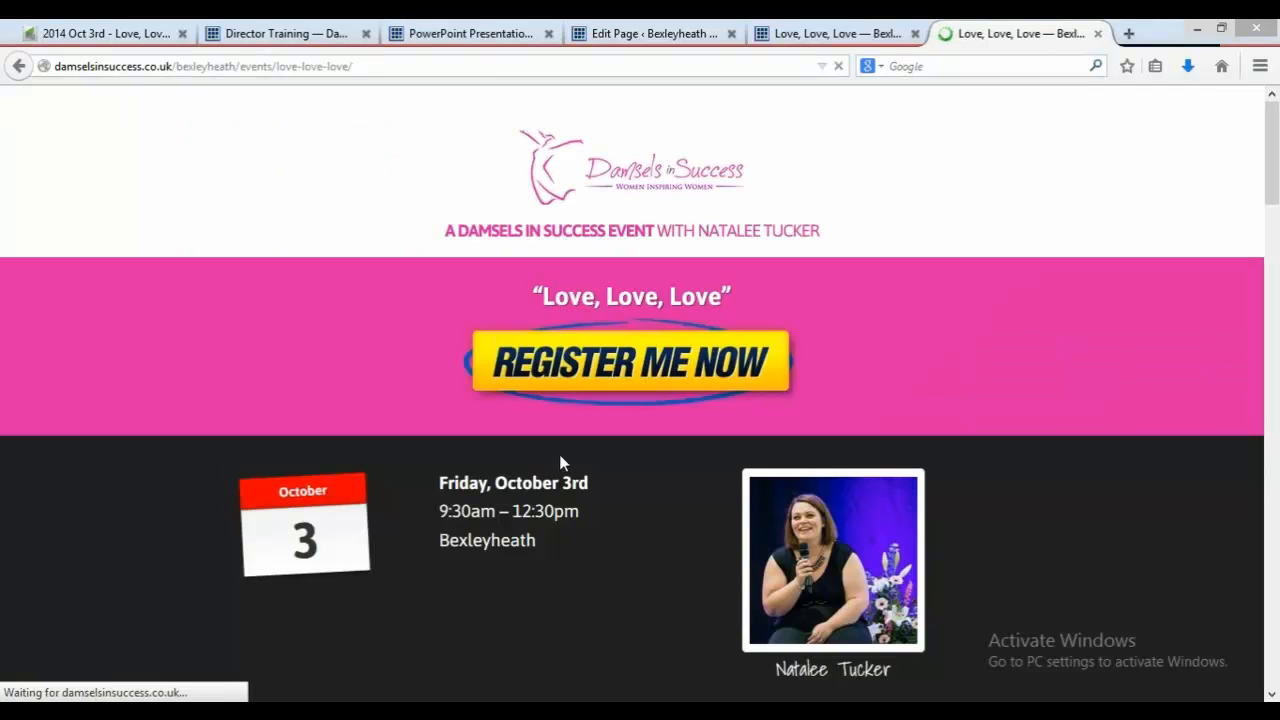
Step: Open the Love, Love, Love registration form and fill in the test contact's first name and surname
click(626, 35)
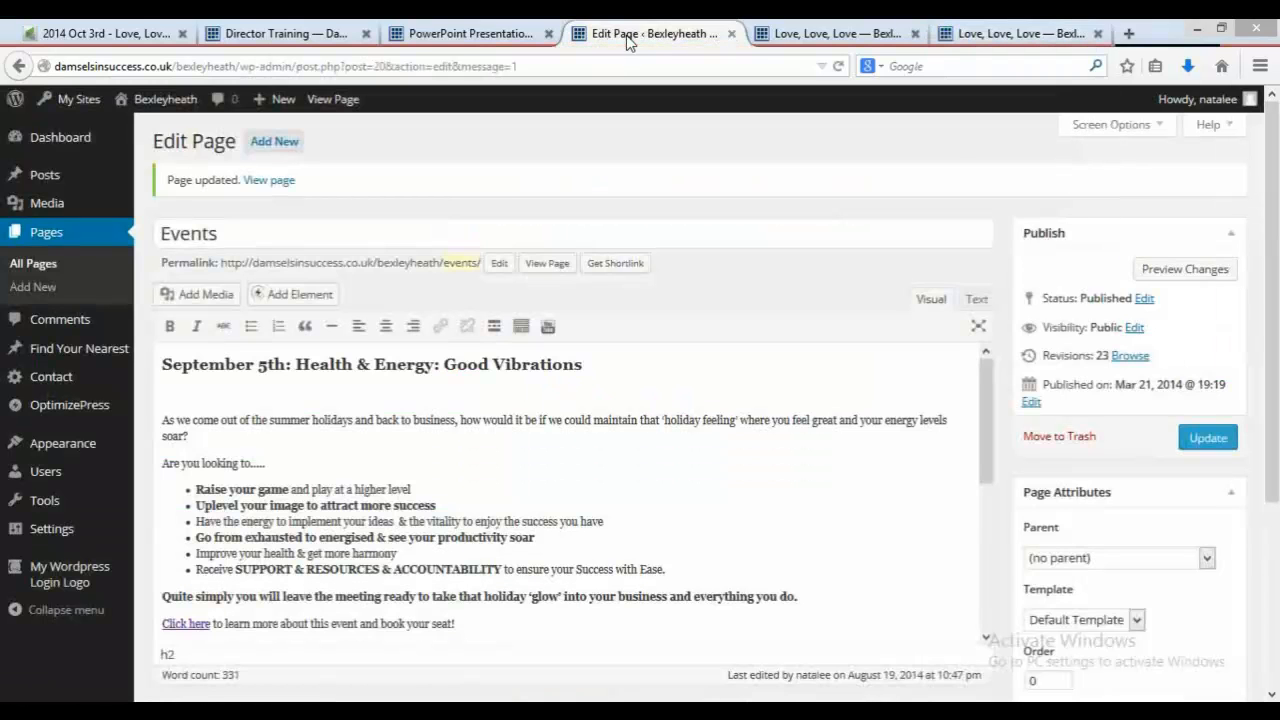
click(962, 36)
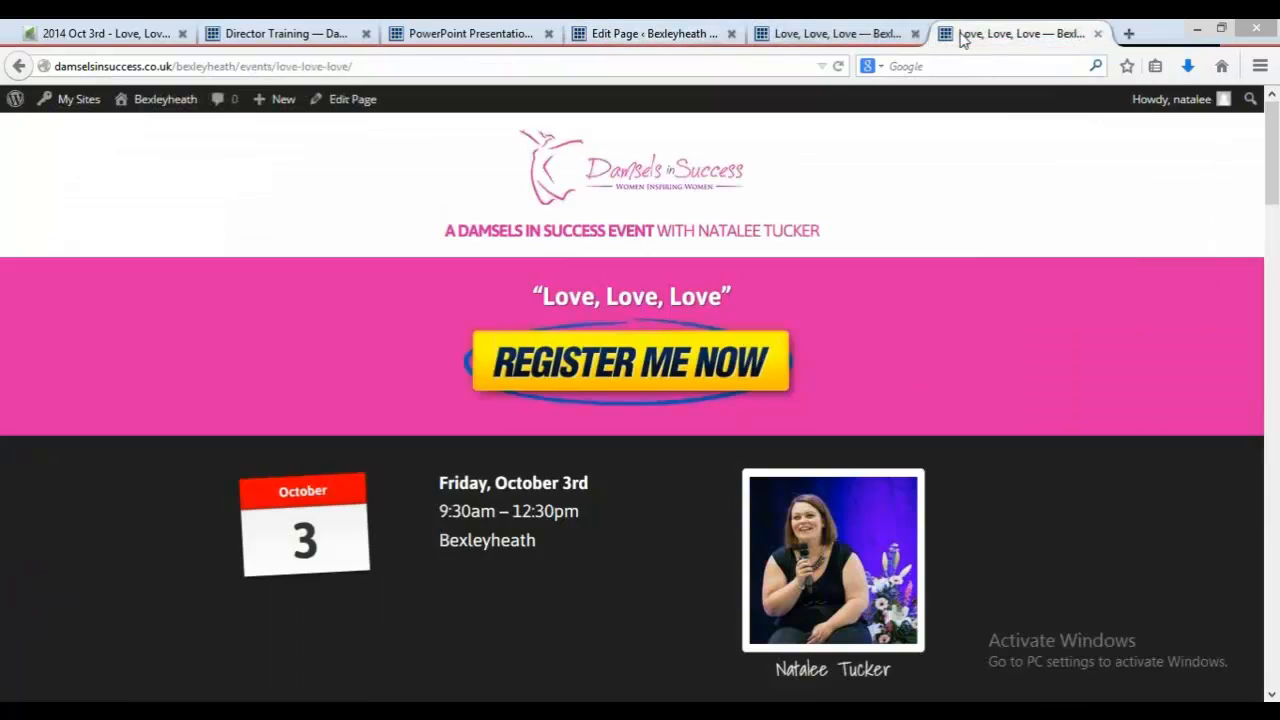
click(686, 363)
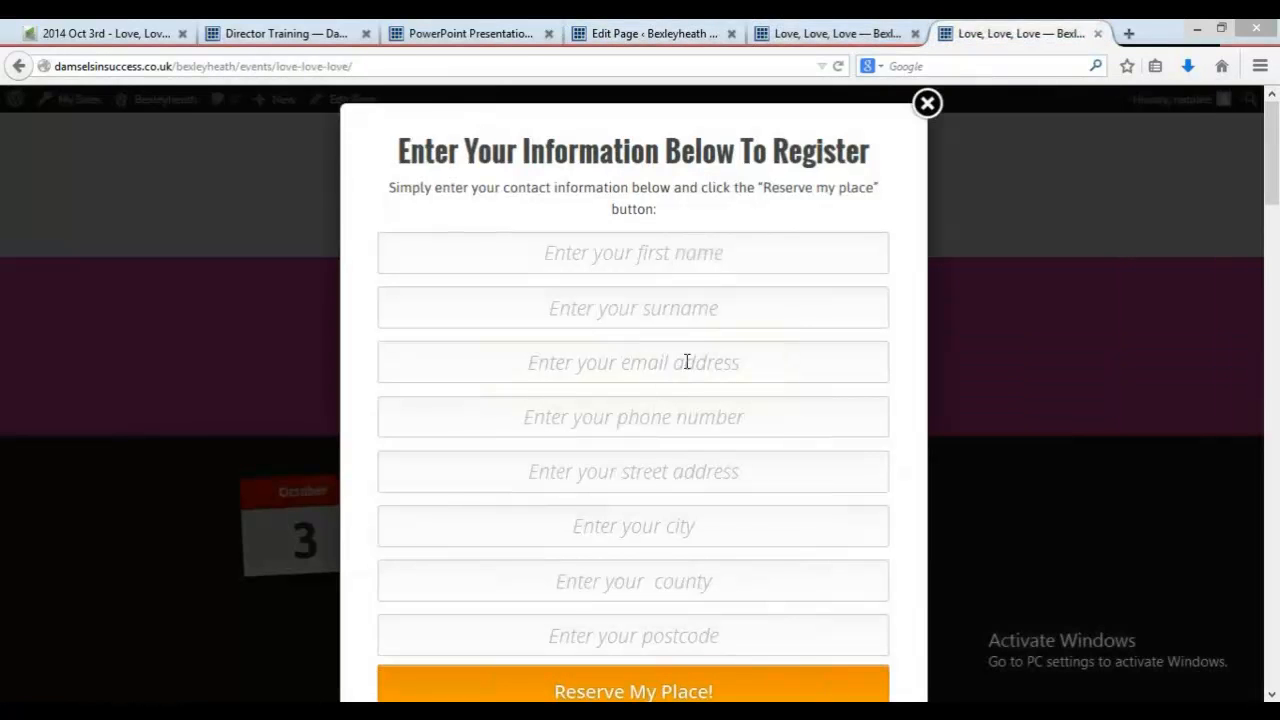
click(724, 263)
text(N\)
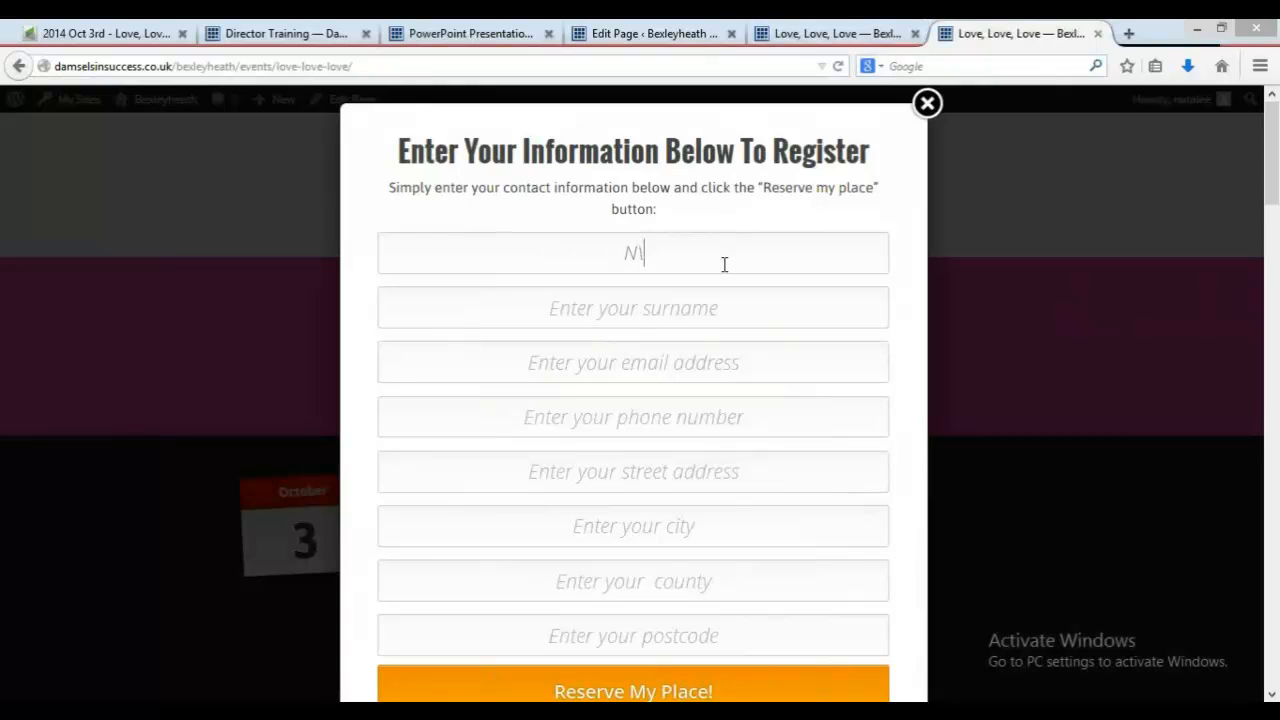
text(t)
key(BackSpace)
key(BackSpace)
text(ata)
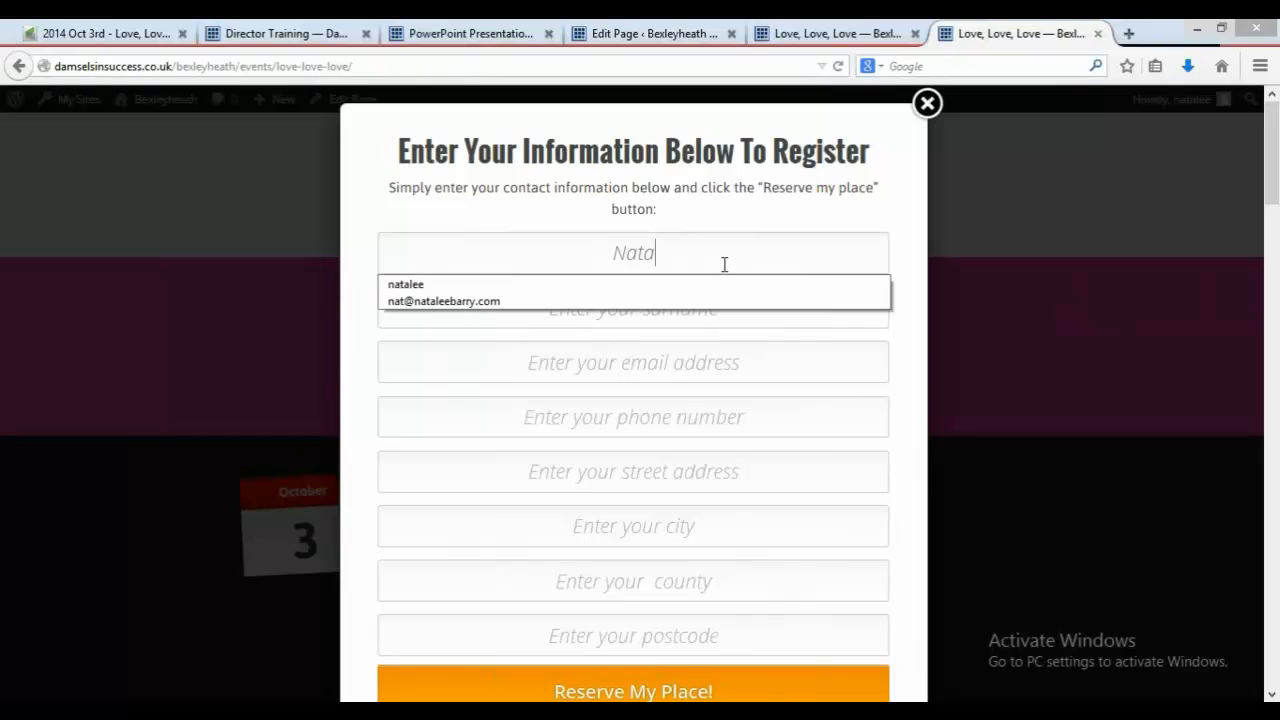
key(Down)
key(Return)
key(Tab)
text(t)
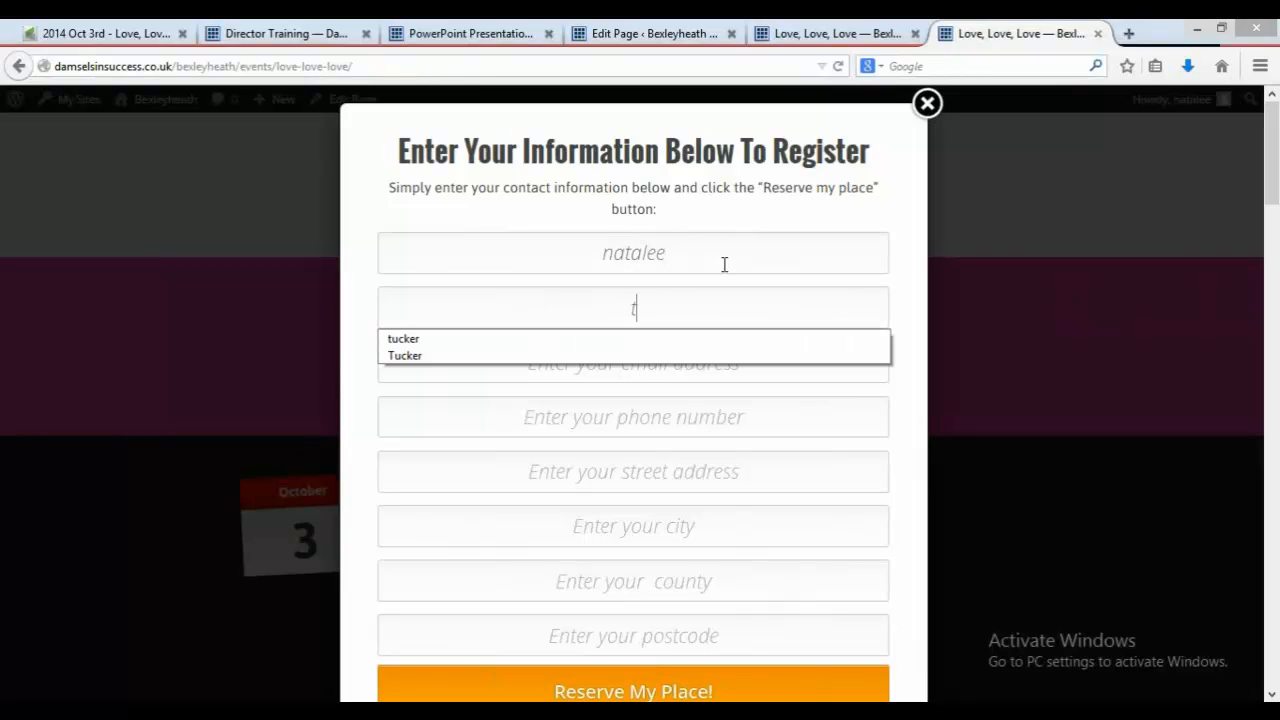
key(Down)
key(Return)
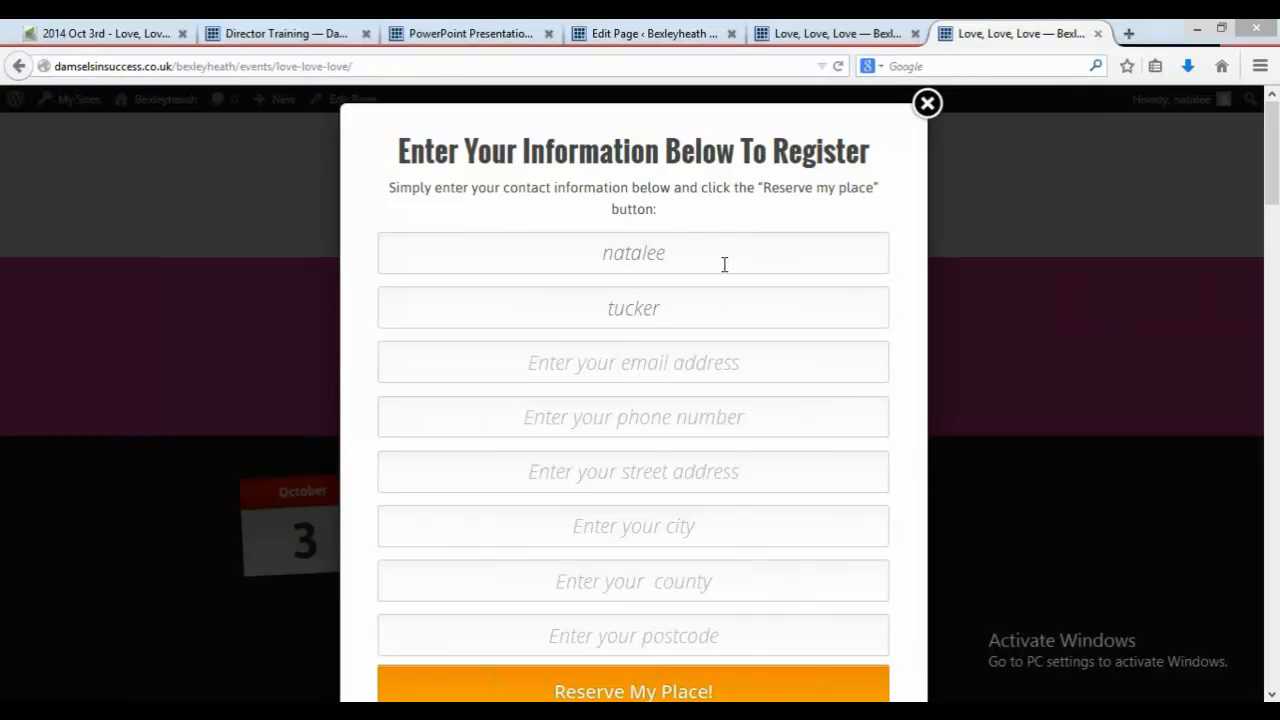
Step: Fill in the contact's e-mail, phone number, street address and city in the registration form
key(Tab)
text(na)
key(Down)
key(Return)
key(Tab)
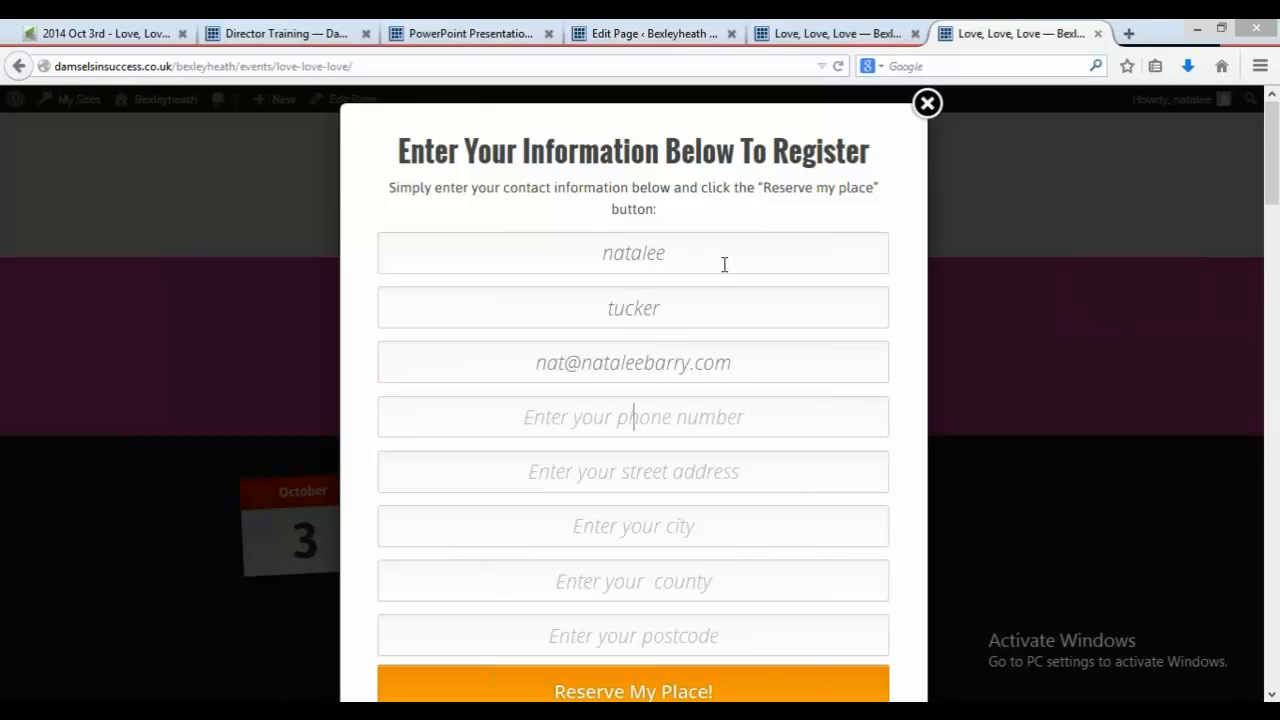
text(07)
key(Down)
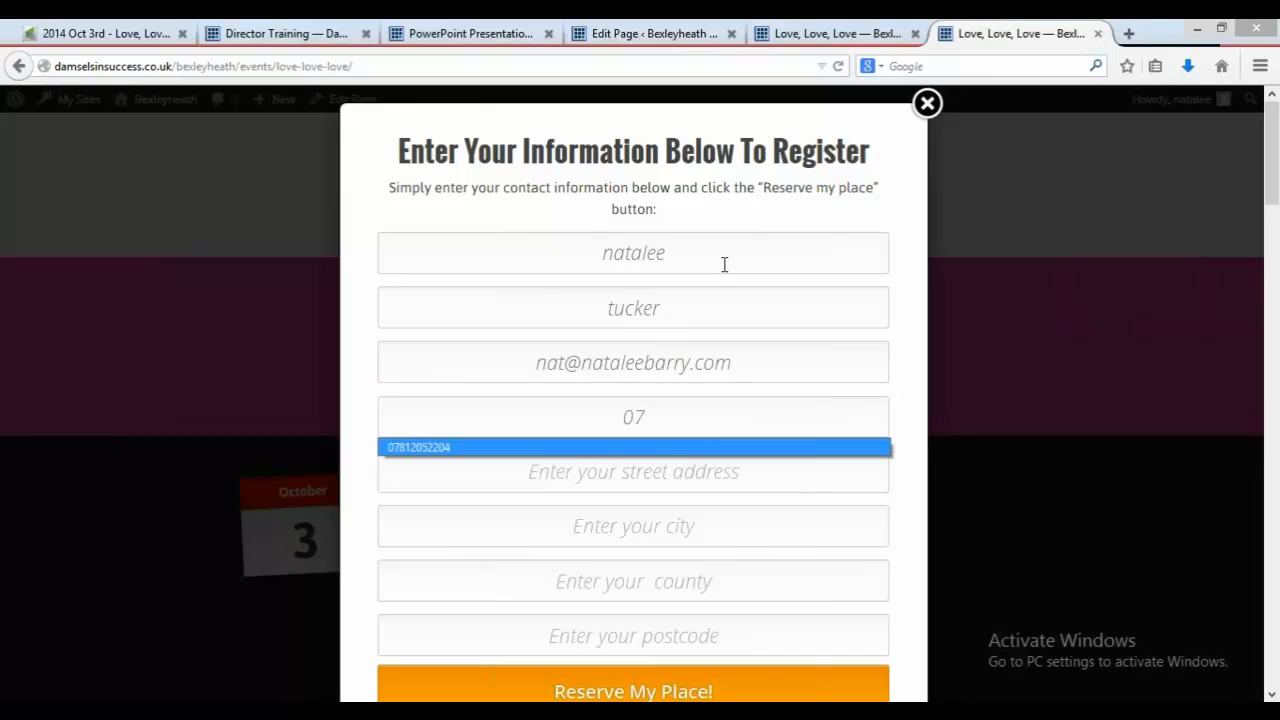
key(Return)
key(Down)
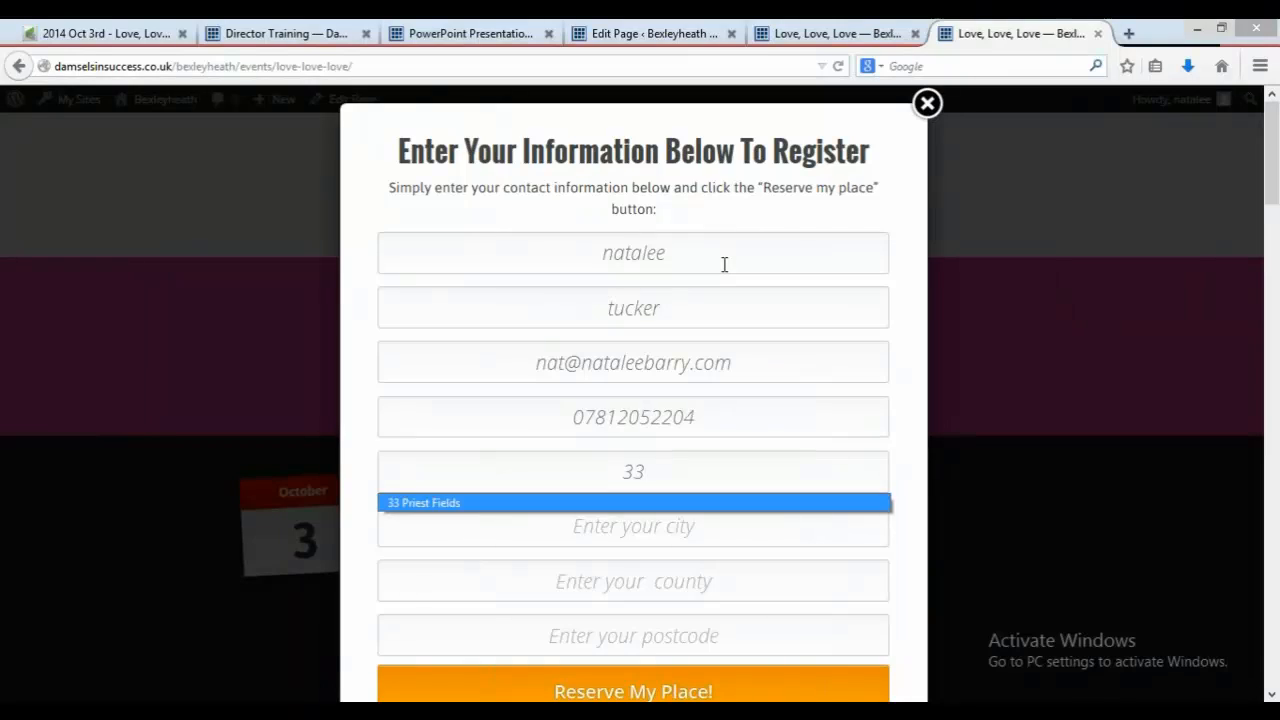
key(Return)
text(b)
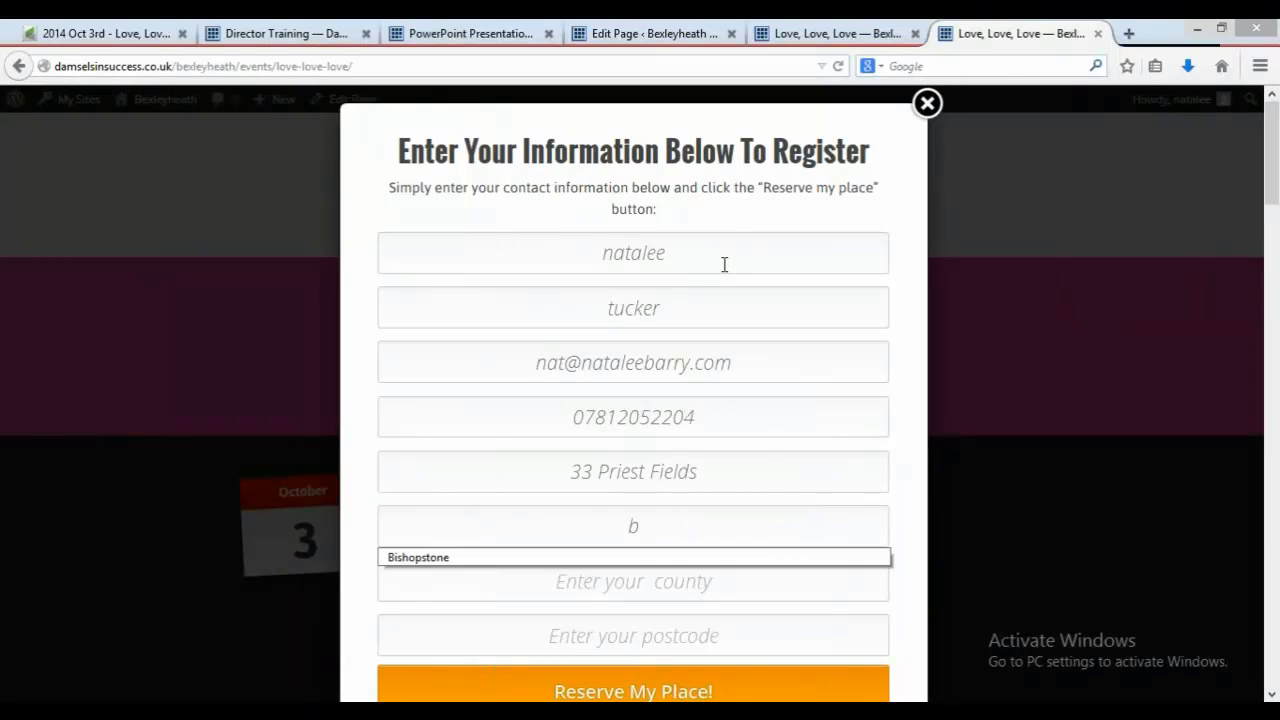
key(Down)
key(Return)
Step: Fill in the county and postcode, then submit the registration with Reserve My Place
text(ken)
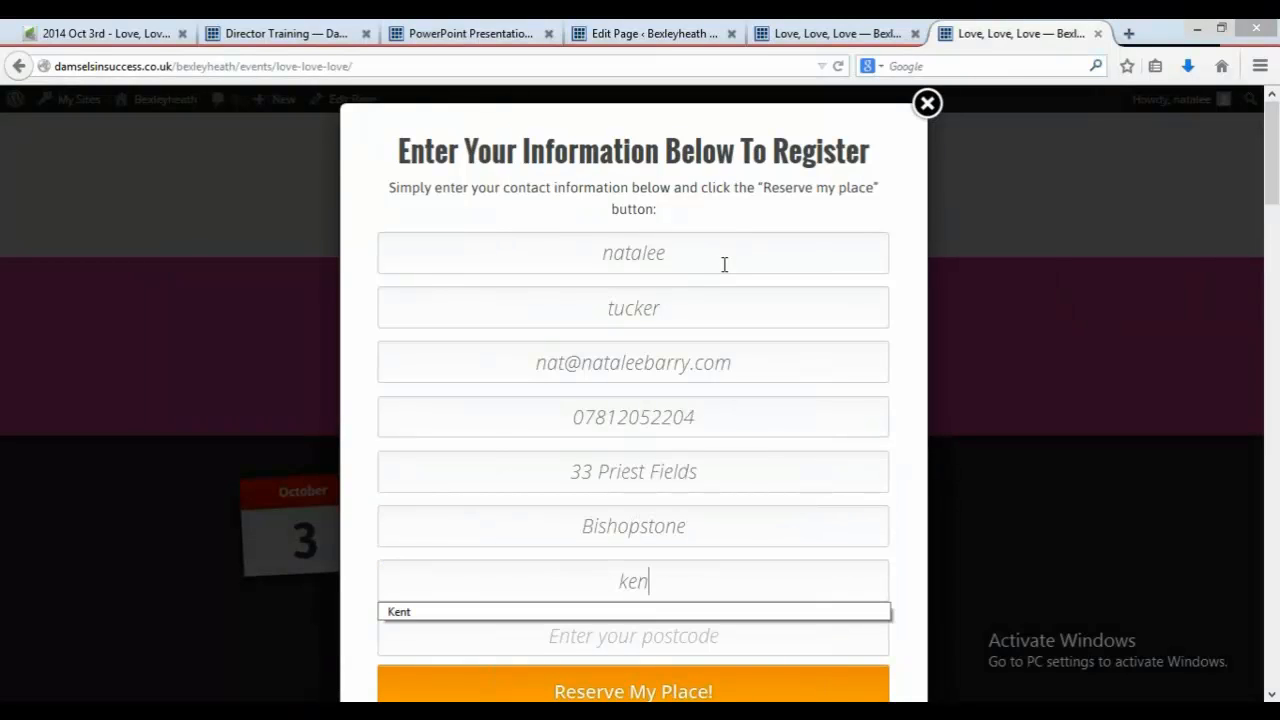
key(Down)
key(Return)
text(ct)
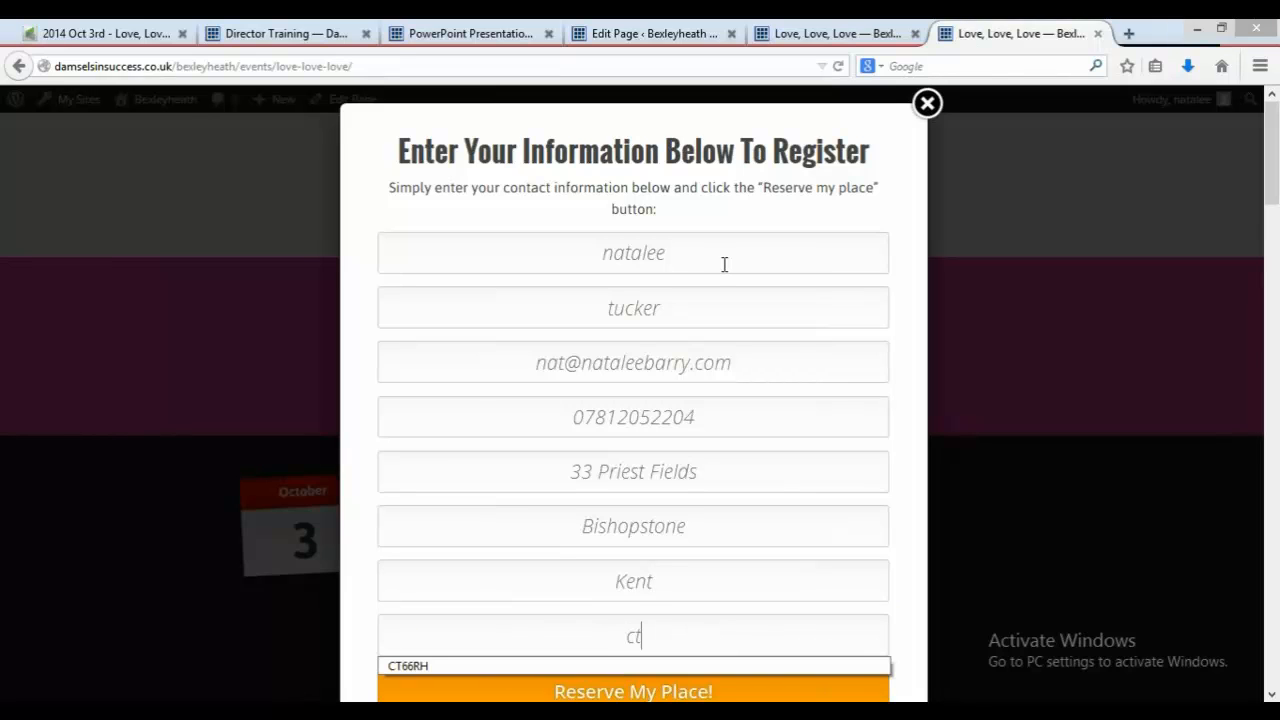
text(6)
key(Down)
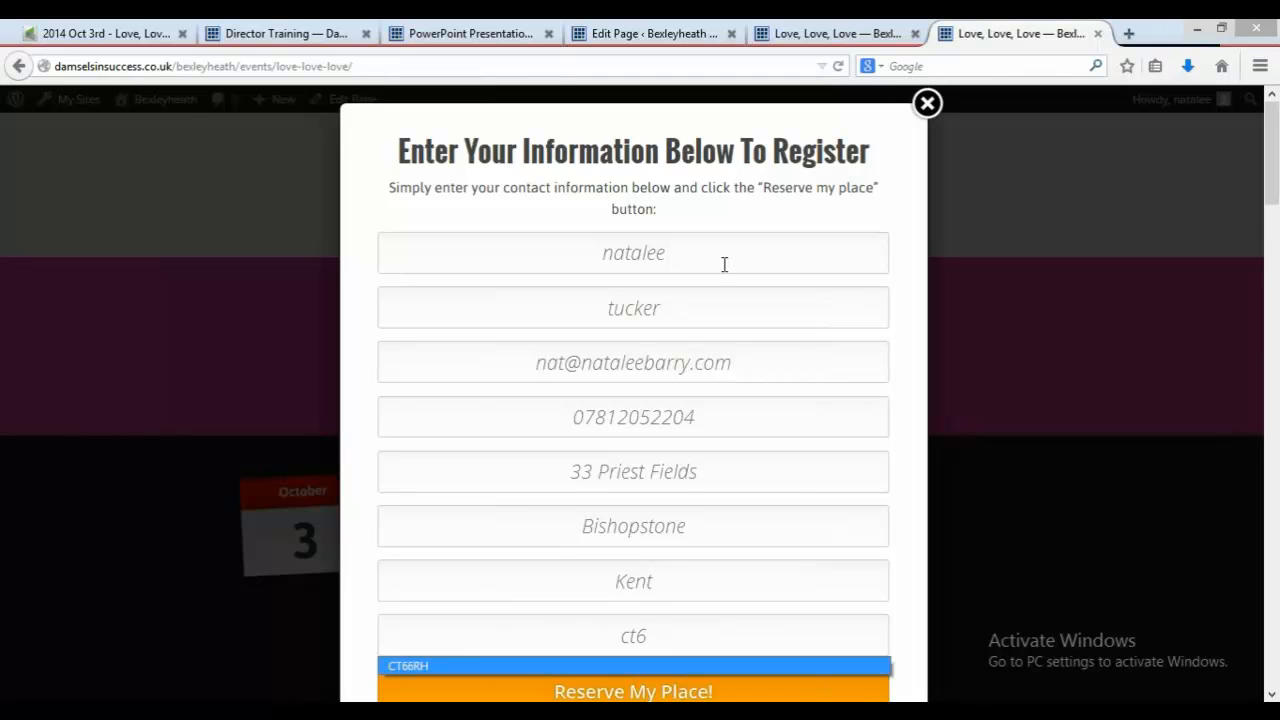
key(Return)
scroll(1250, 345, down, 5)
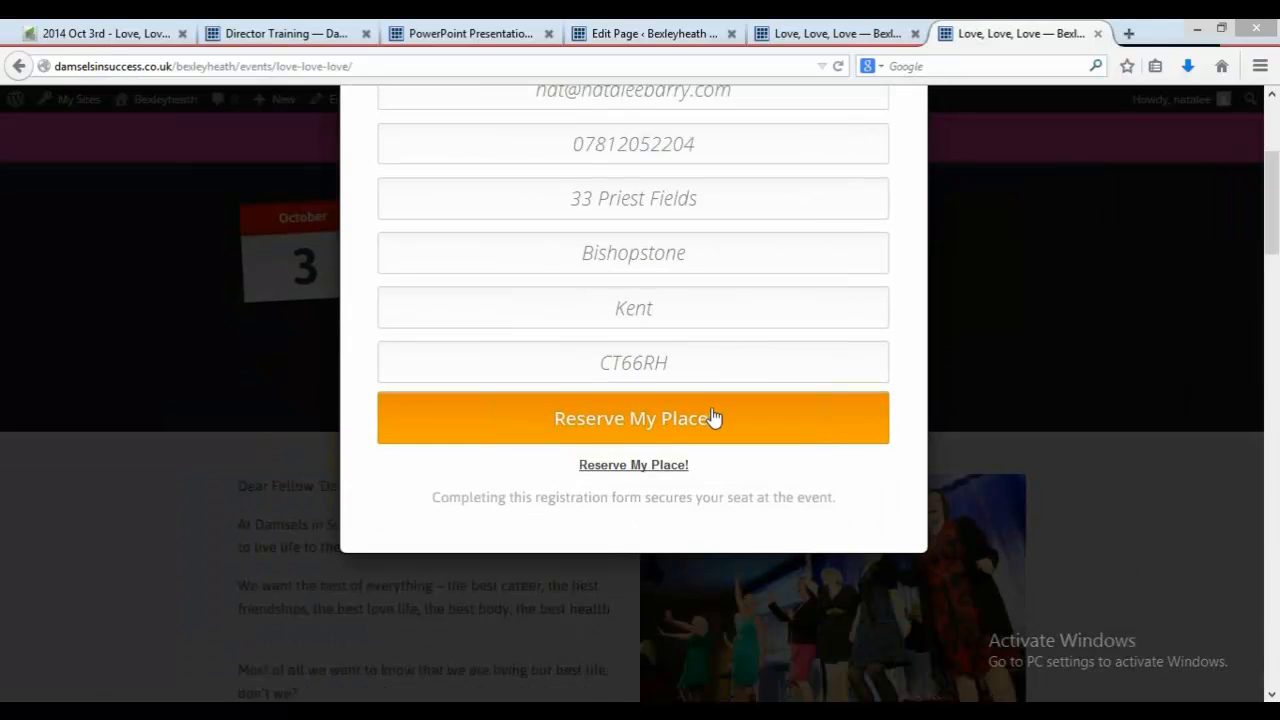
click(713, 418)
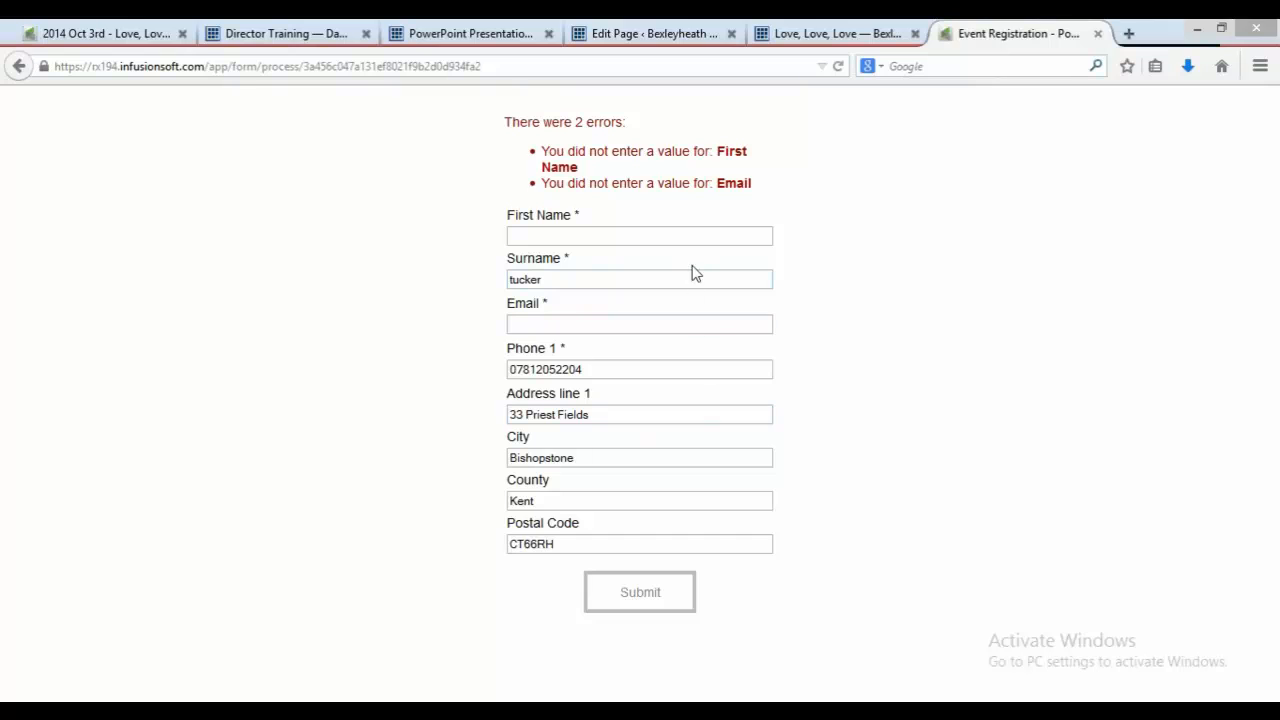
Step: Re-enter the contact's first name and e-mail on the Infusionsoft registration form and submit it
click(699, 230)
text(na)
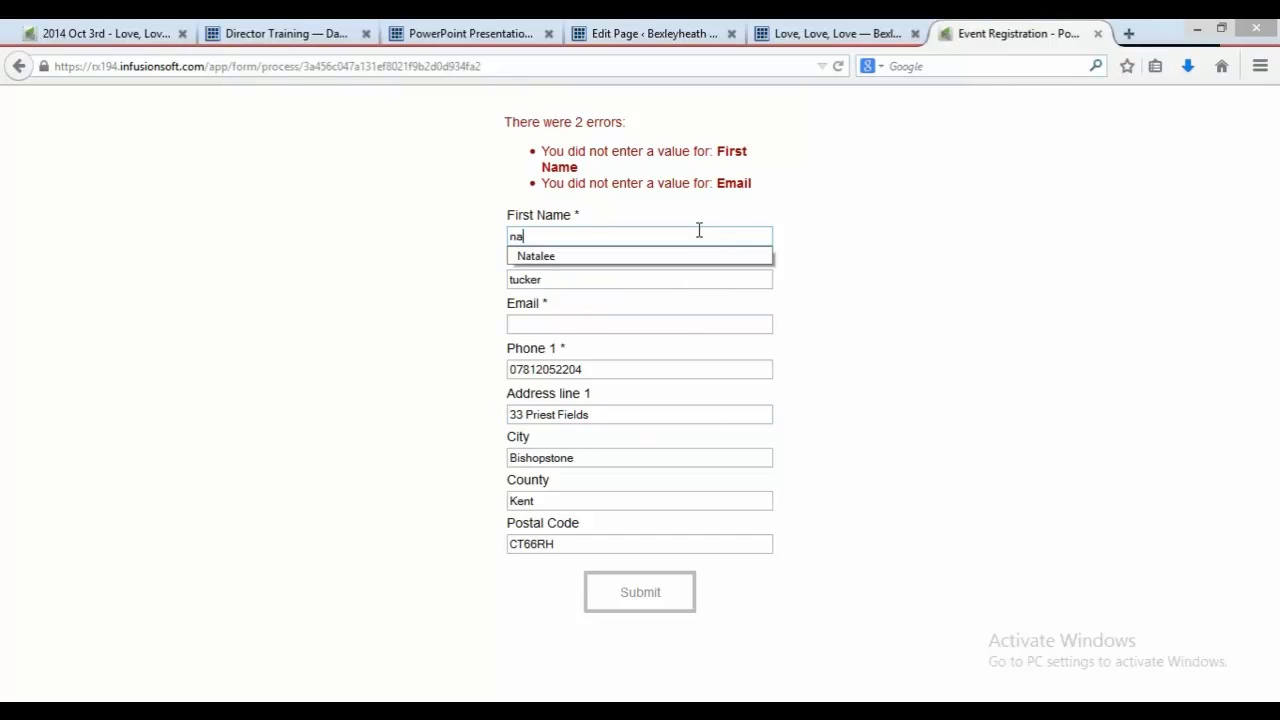
key(Down)
key(Tab)
key(Tab)
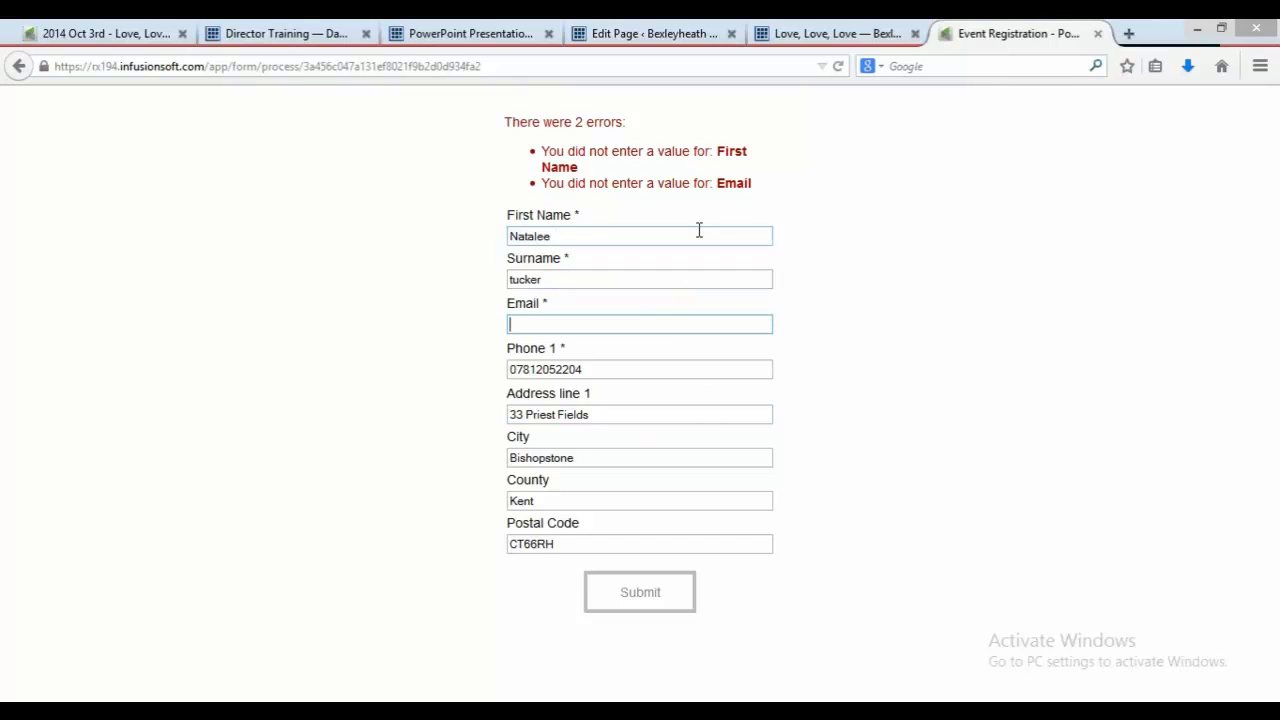
text(na)
key(Down)
key(Return)
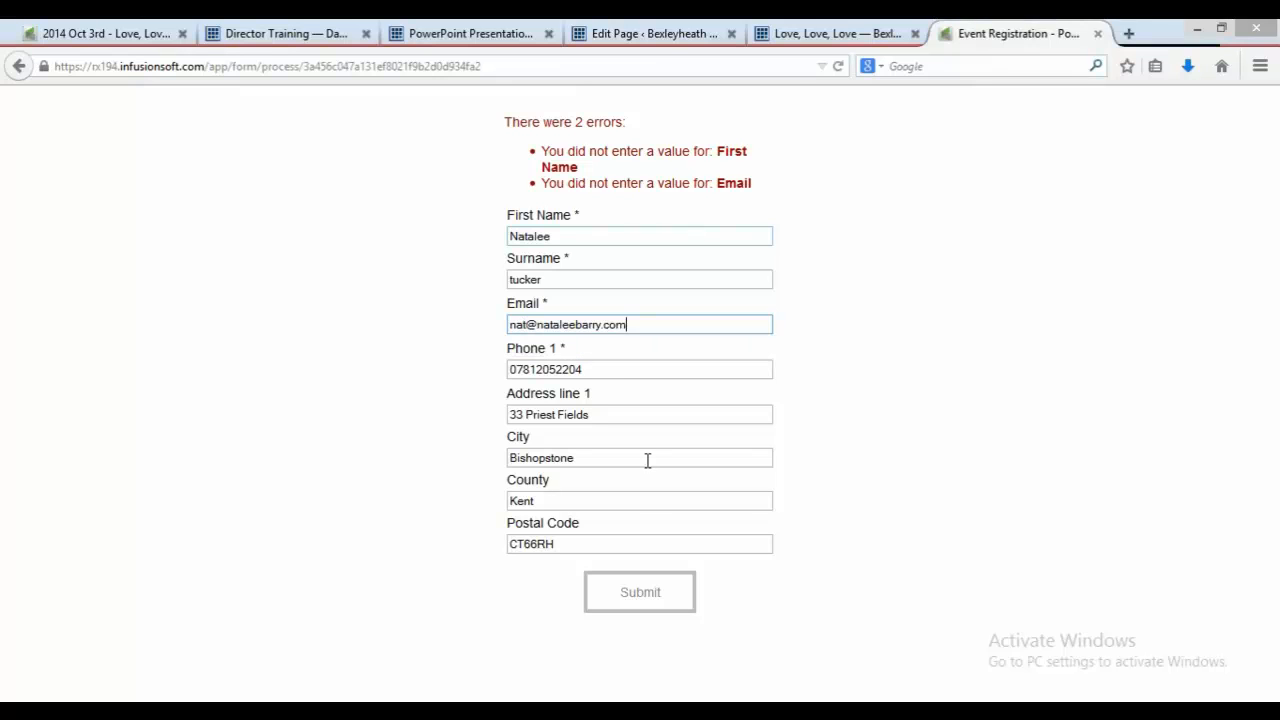
click(629, 592)
right_click(629, 592)
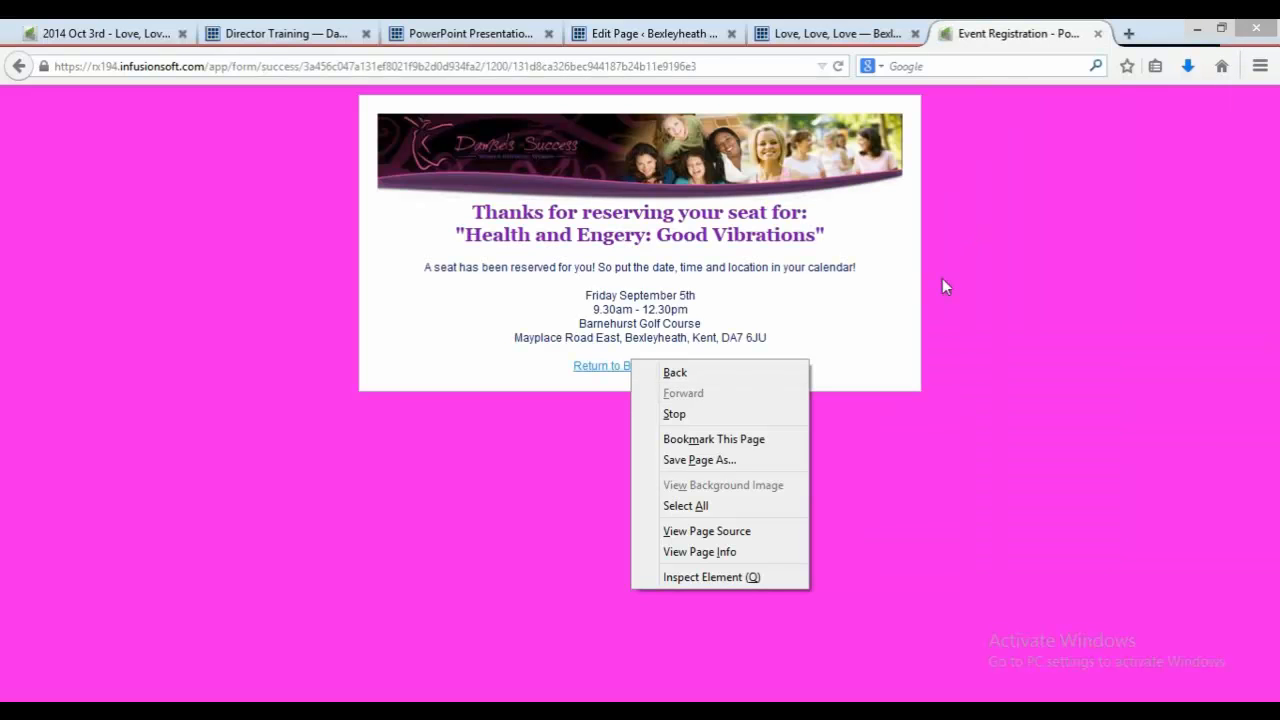
click(976, 284)
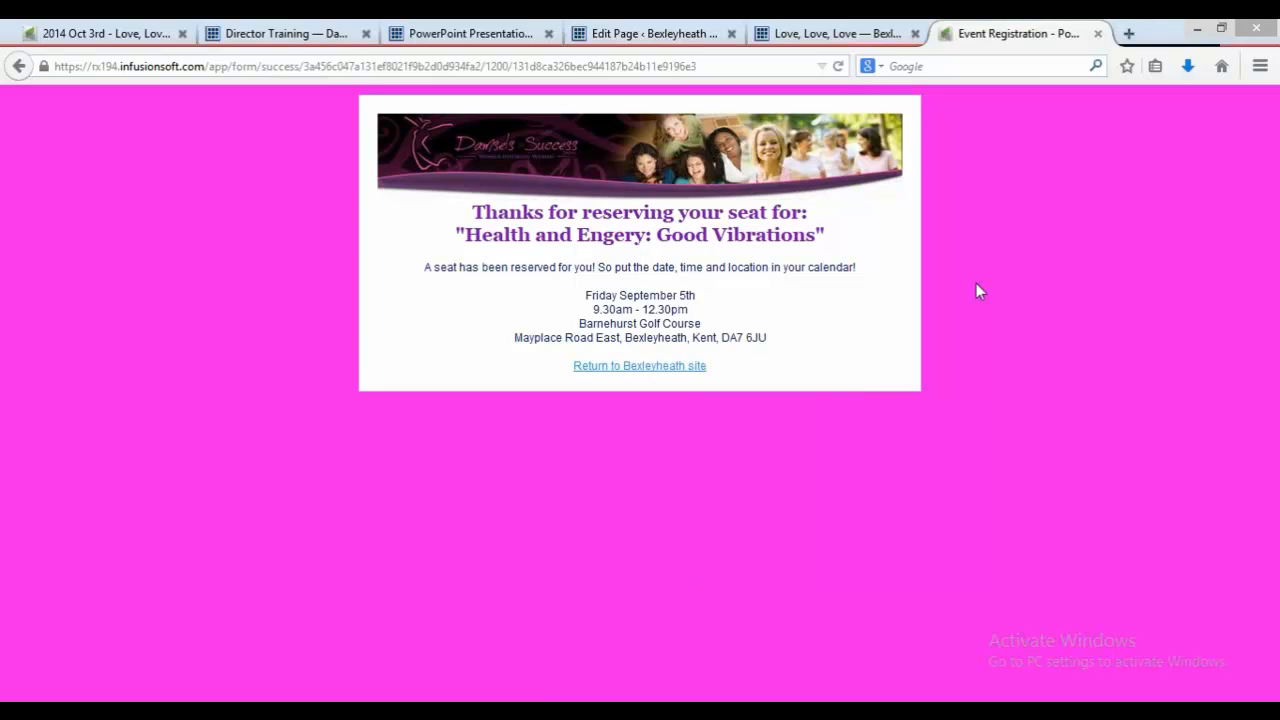
Step: Follow the return link to the Bexleyheath site and switch back to the campaign builder tab
click(677, 370)
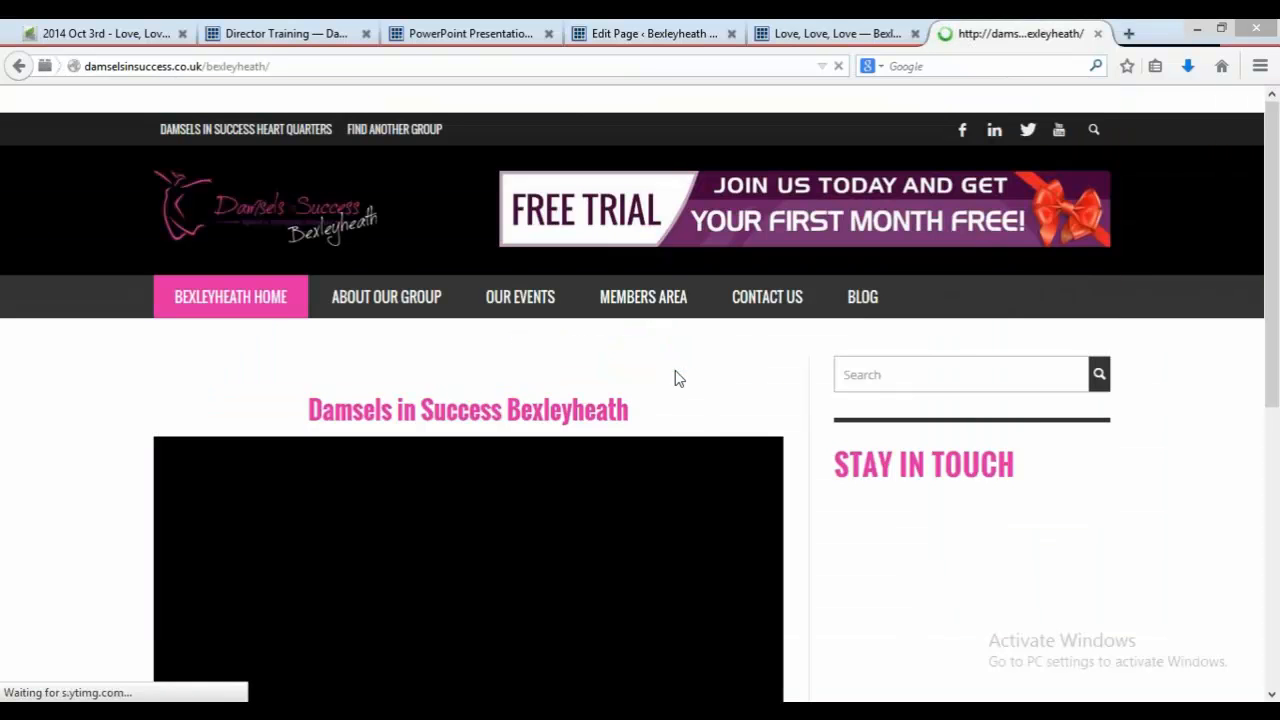
click(795, 25)
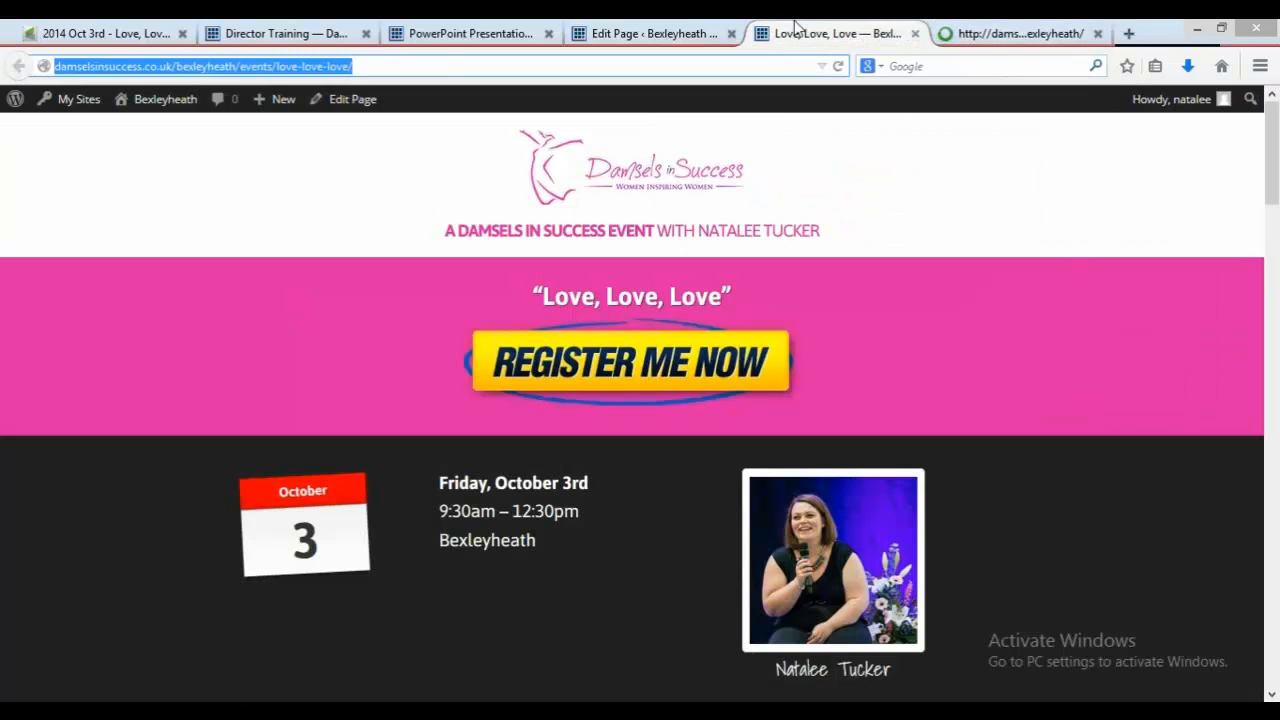
click(300, 30)
click(100, 33)
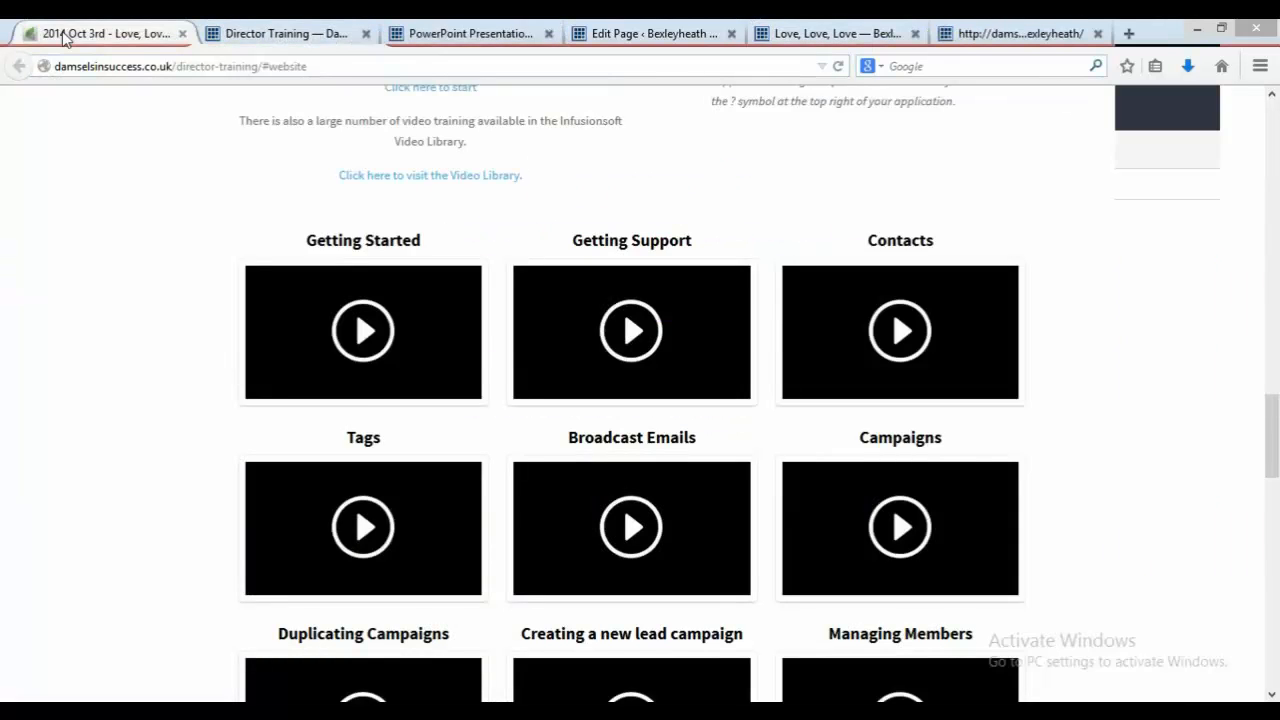
click(292, 152)
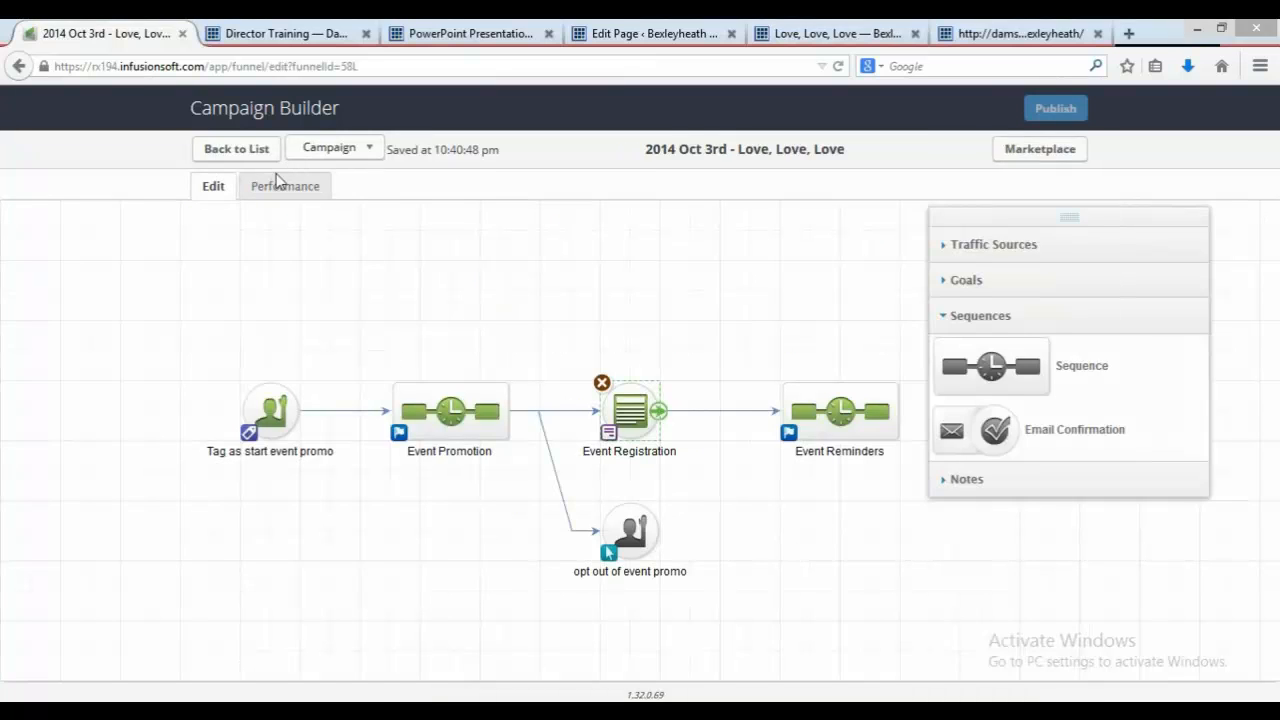
Step: Open the campaign's Performance view to check the contact counts on each sequence
right_click(277, 187)
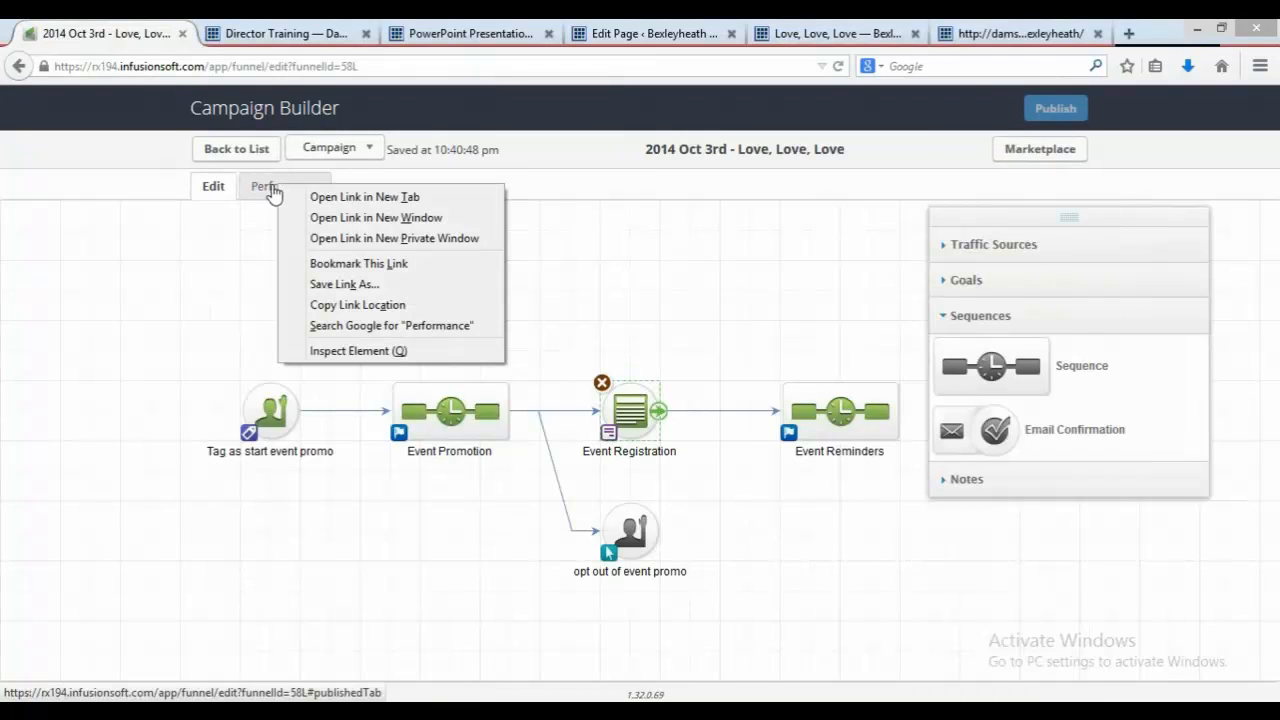
click(272, 188)
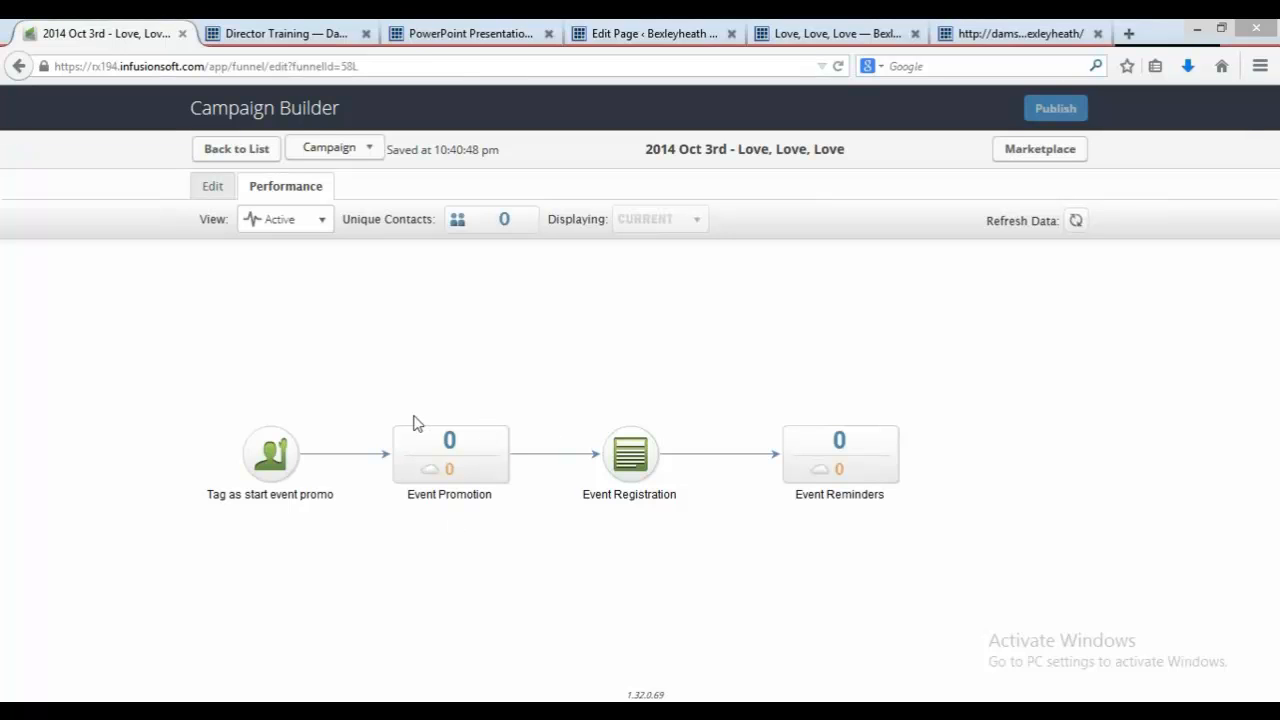
mouse_move(443, 460)
mouse_move(806, 465)
Step: Read the Step Nine instructions on updating the Events page in the Creating an Event PDF
right_click(506, 31)
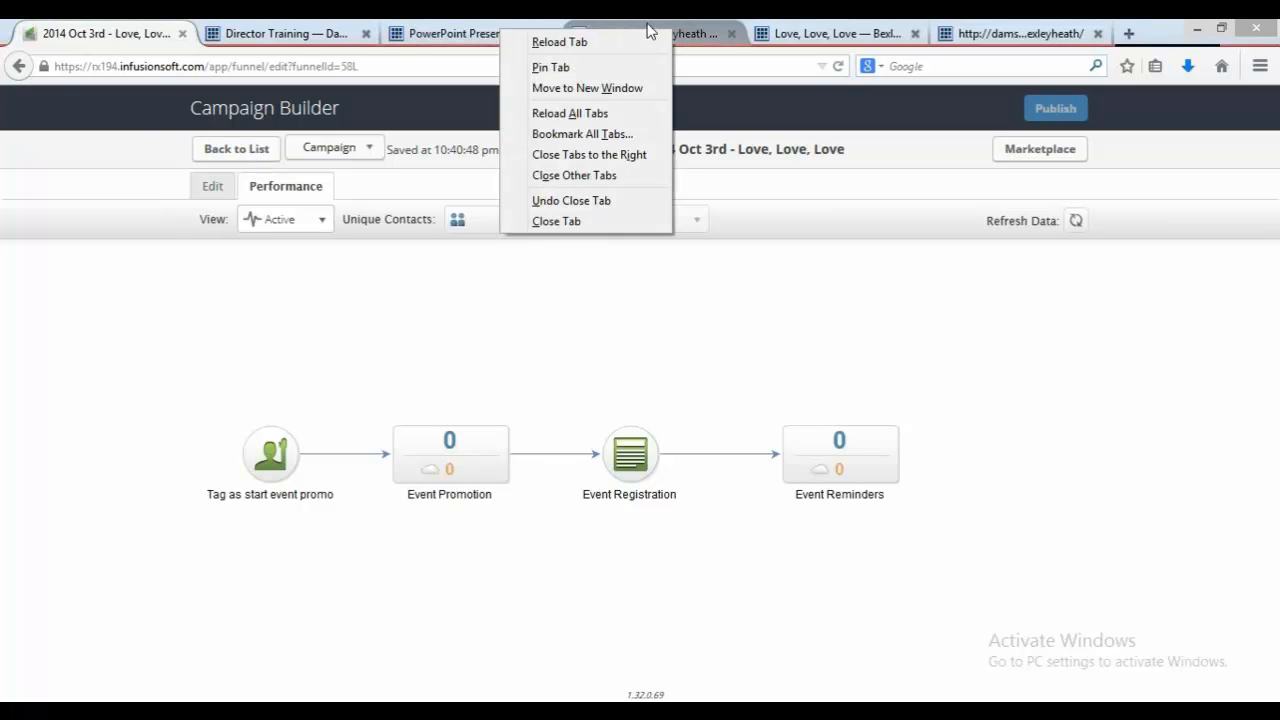
click(666, 31)
click(514, 36)
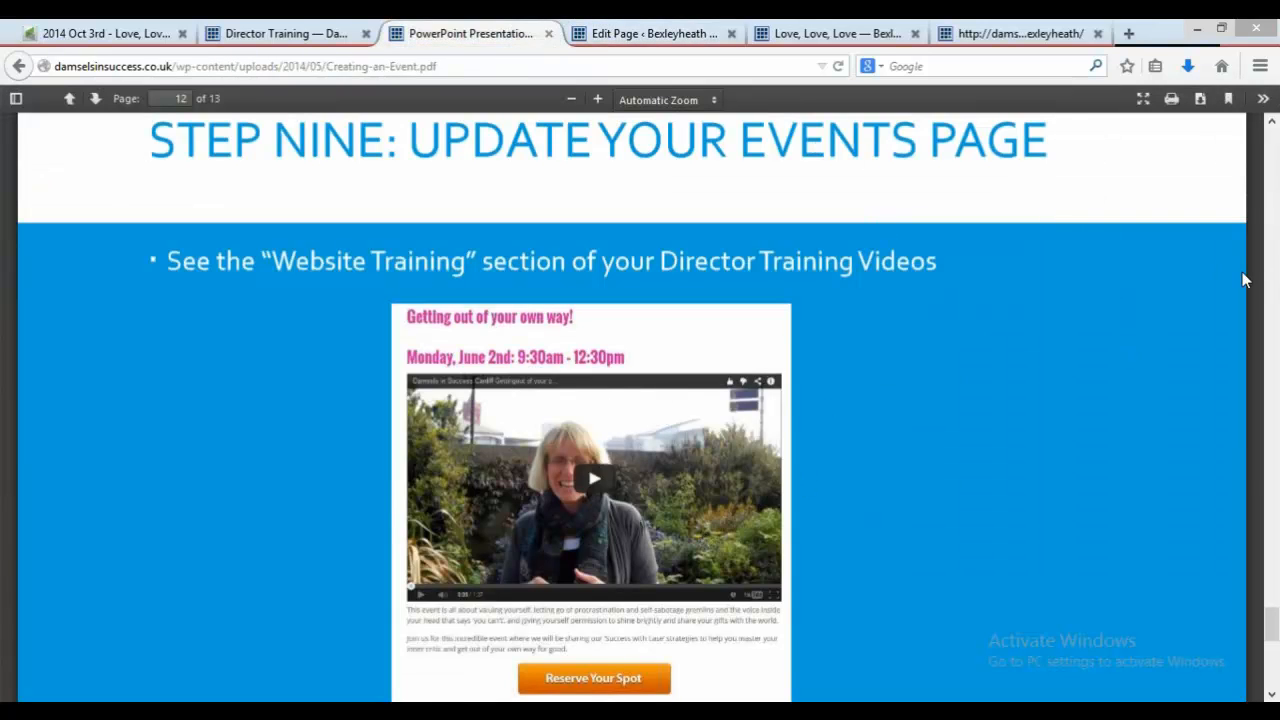
scroll(1260, 478, down, 3)
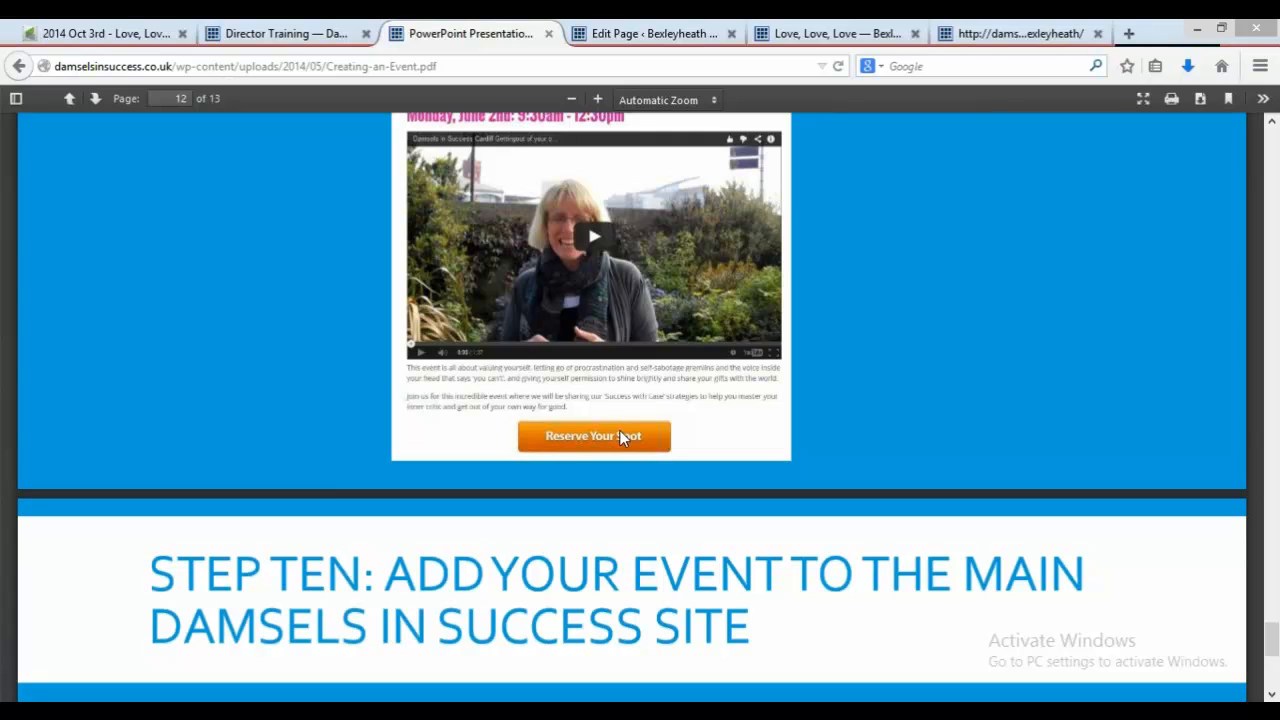
Step: Add a new empty line after the September 5th event's 'Click here' paragraph on the Events page
click(815, 30)
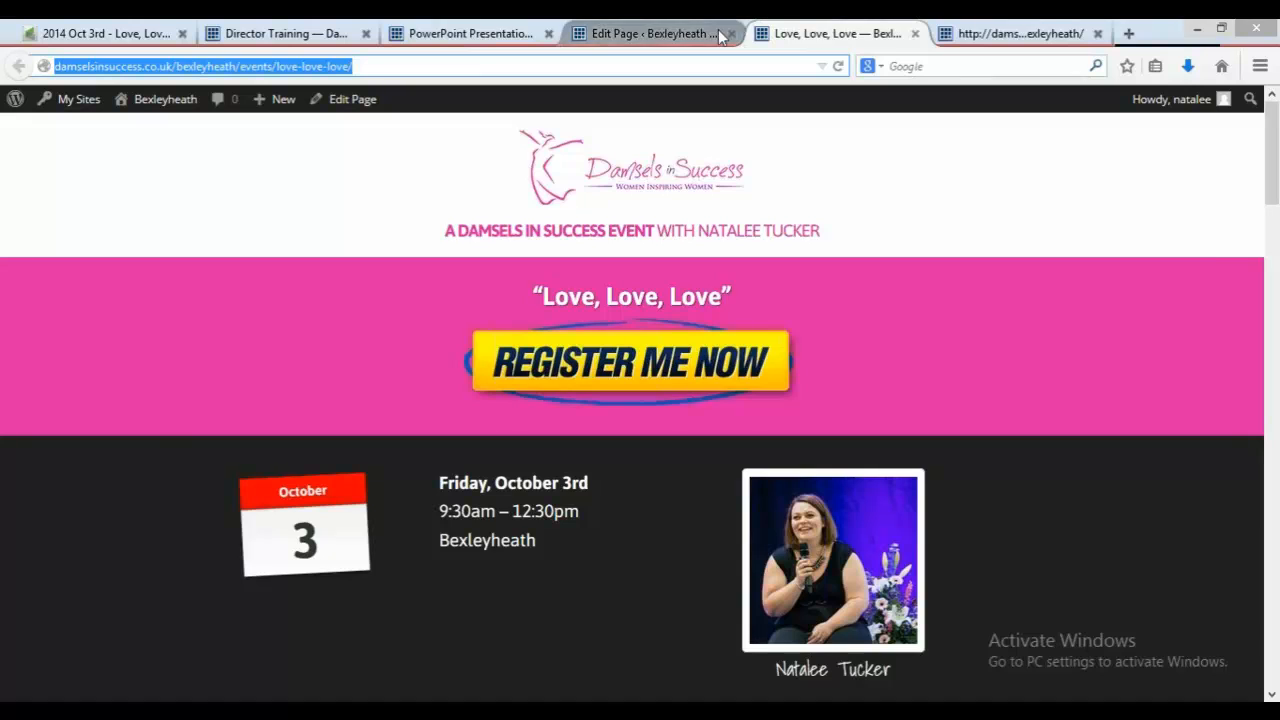
click(720, 37)
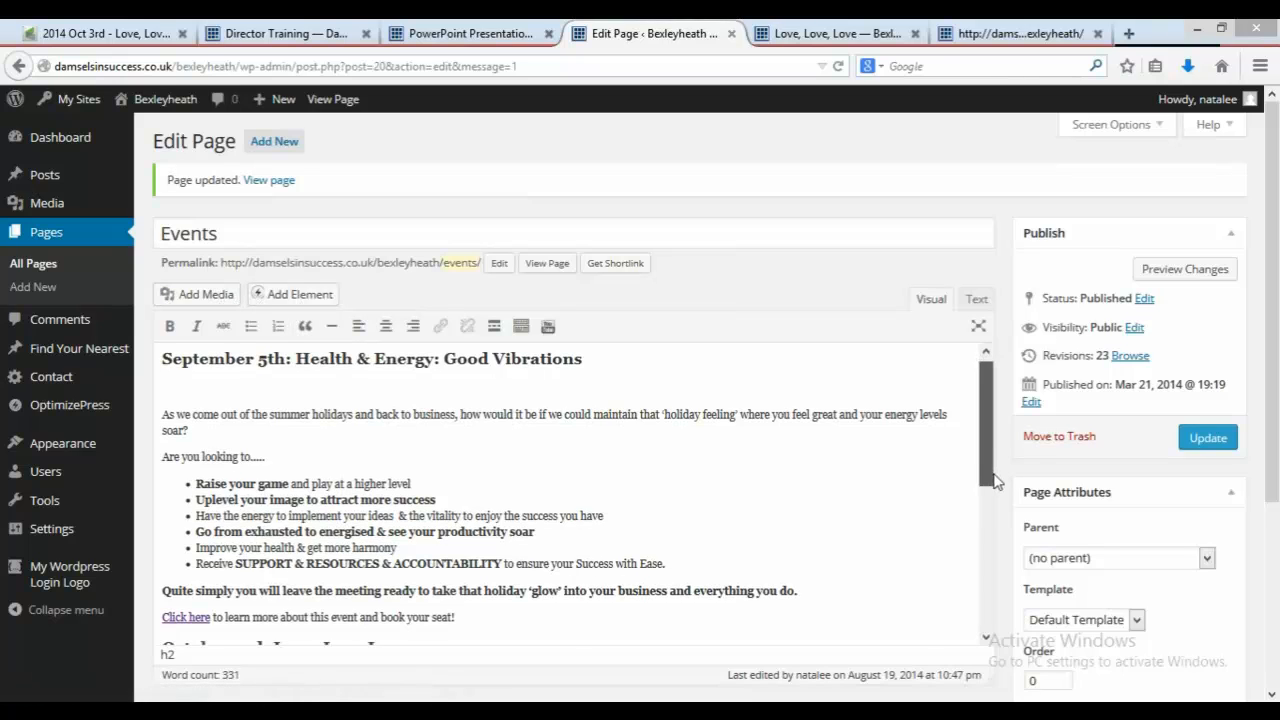
scroll(483, 590, down, 1)
click(483, 590)
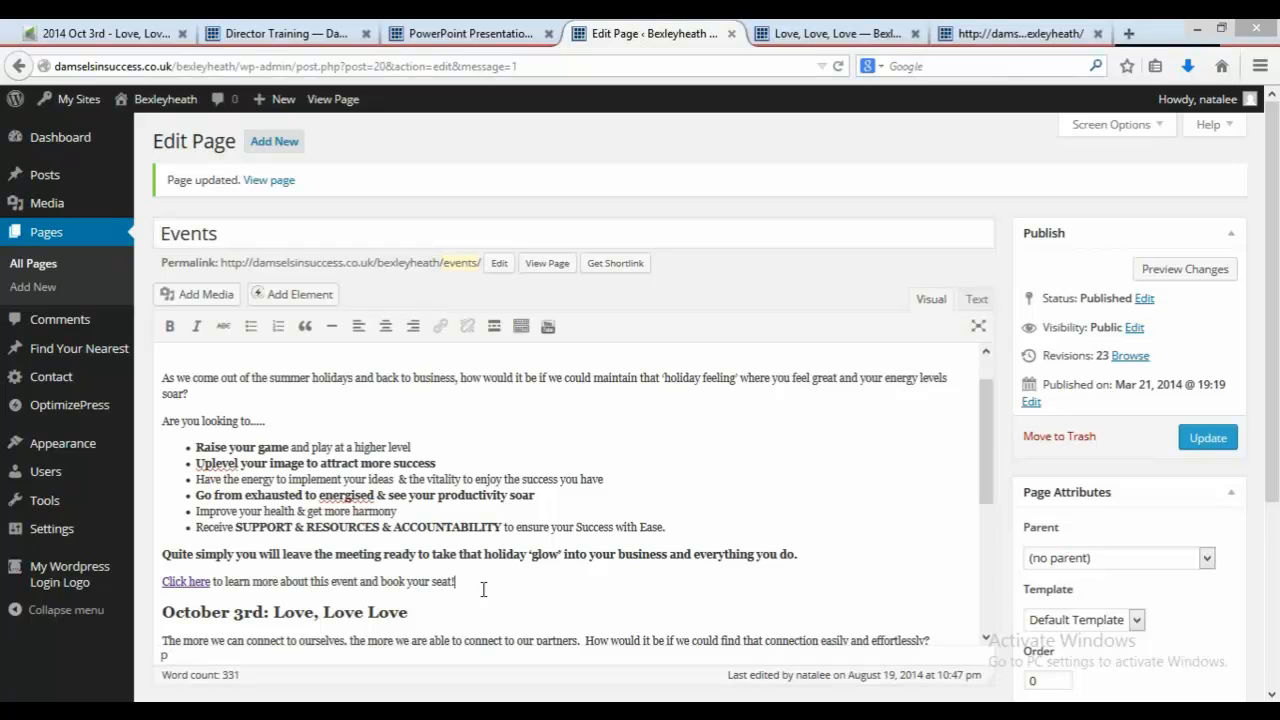
key(Return)
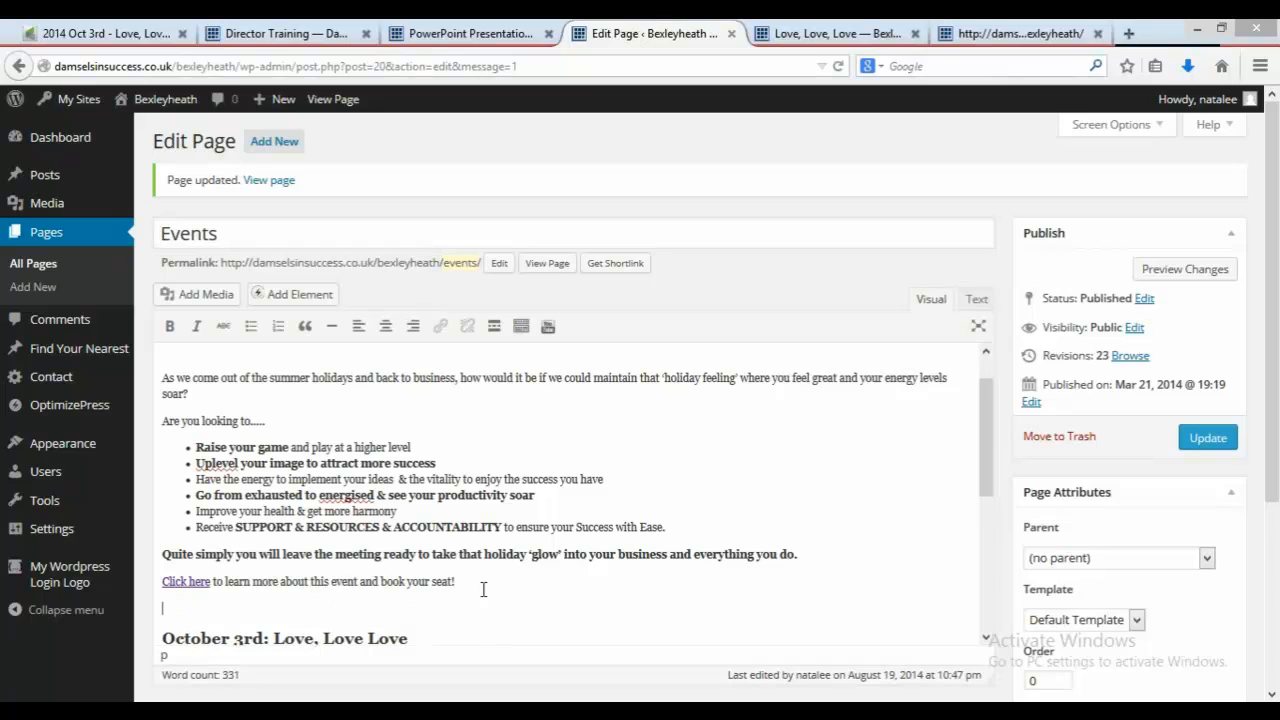
click(218, 298)
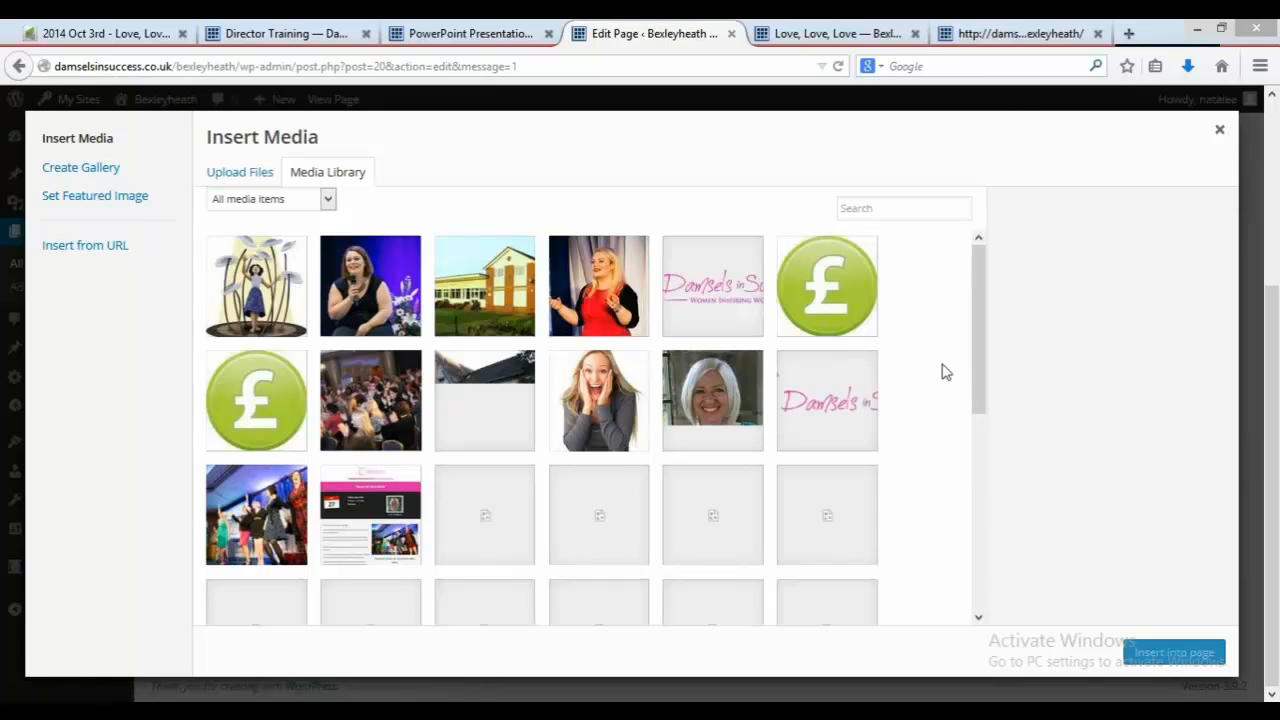
scroll(983, 374, down, 5)
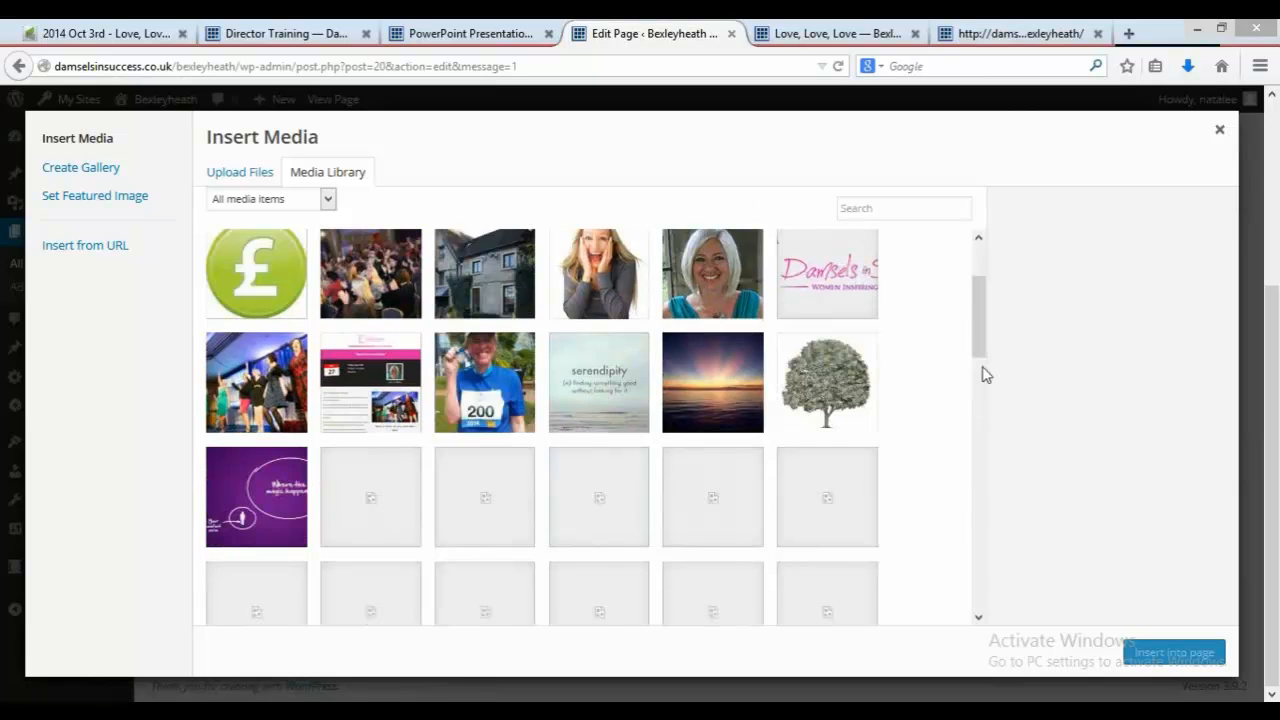
drag(983, 374, 1007, 601)
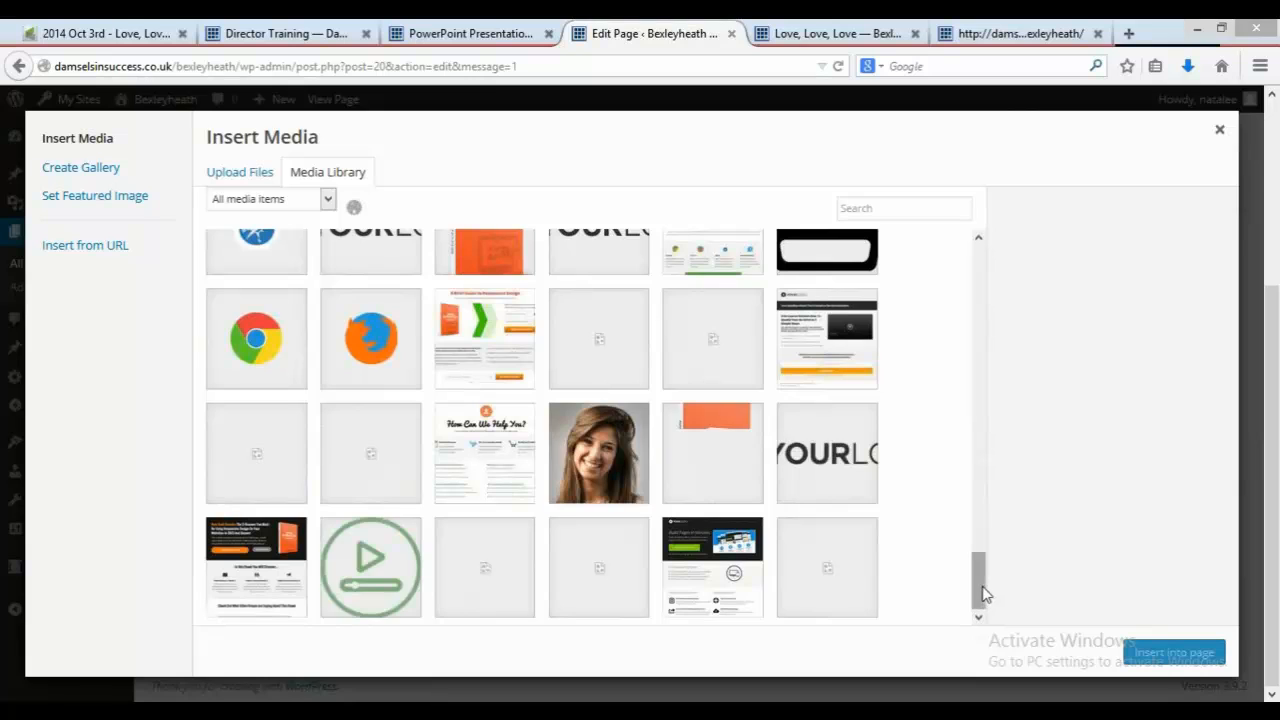
click(985, 594)
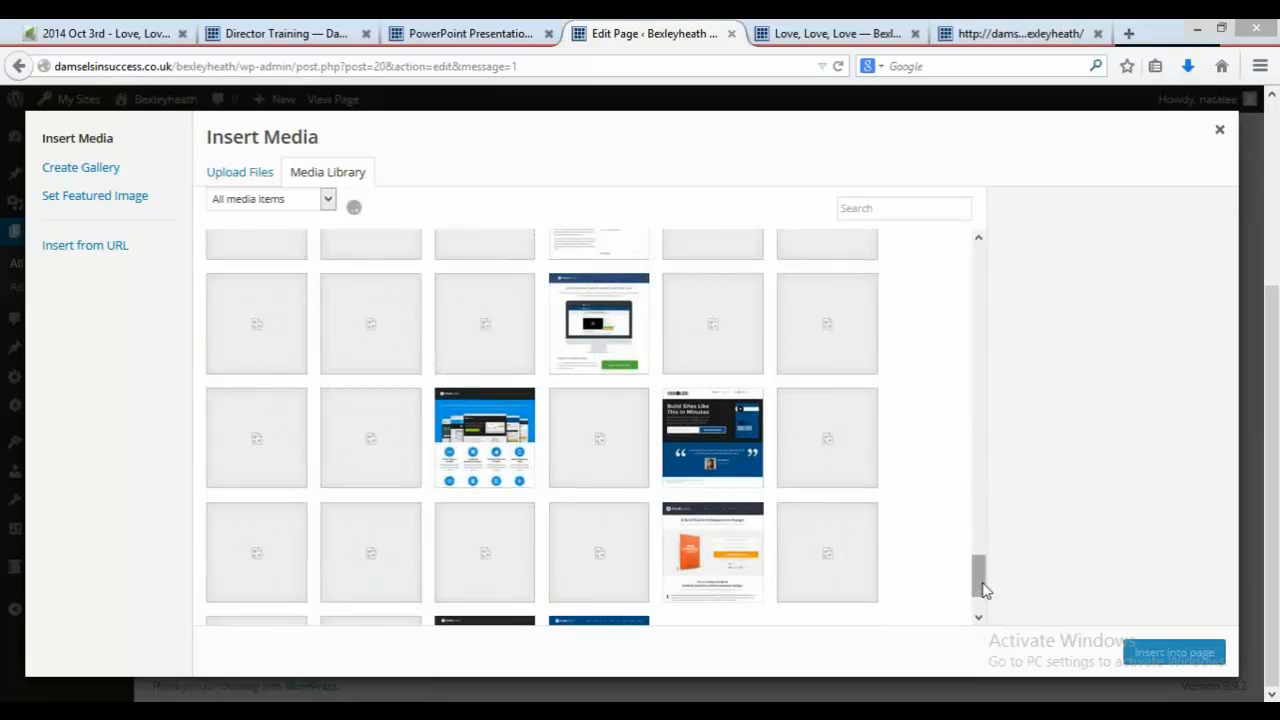
drag(985, 590, 985, 608)
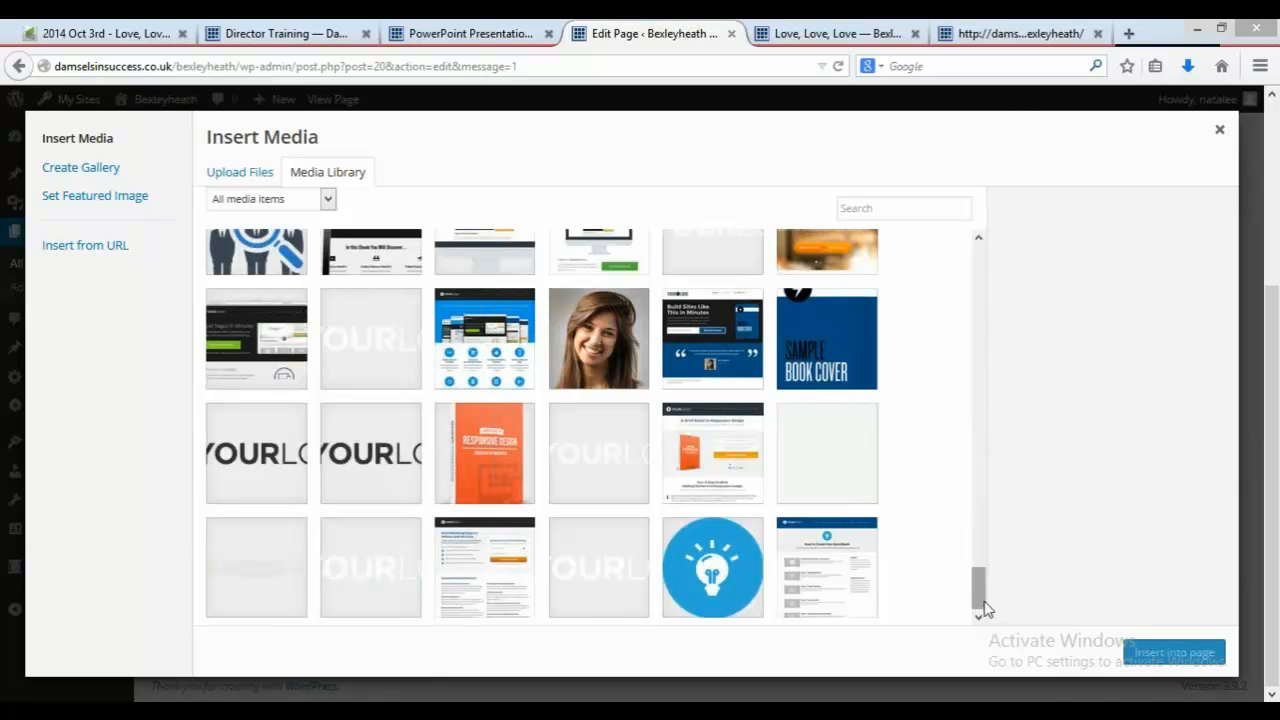
drag(983, 600, 983, 258)
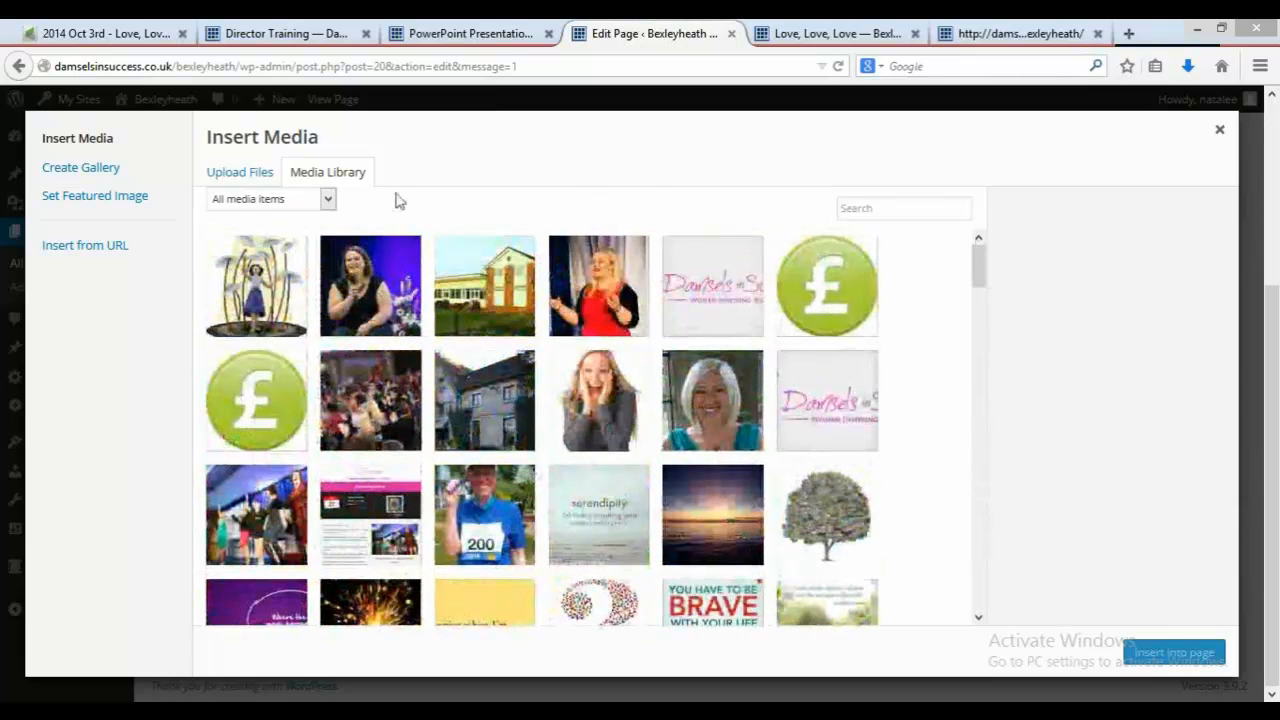
click(328, 200)
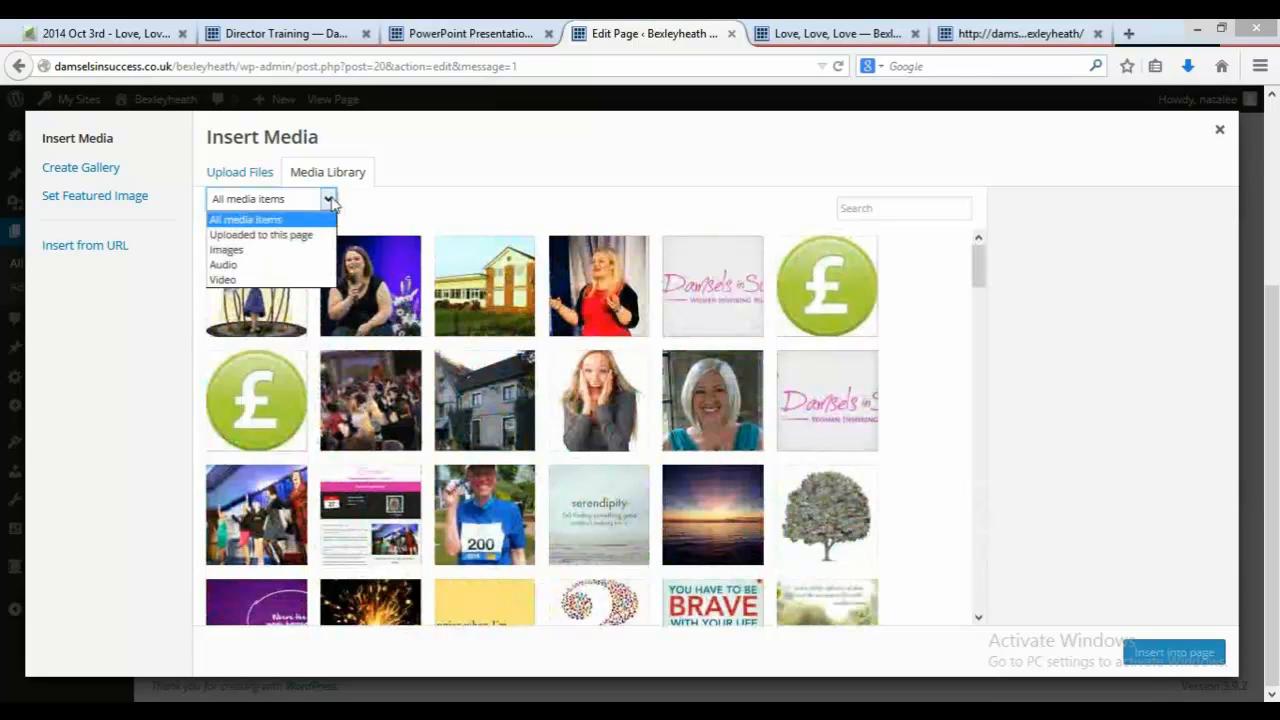
click(398, 207)
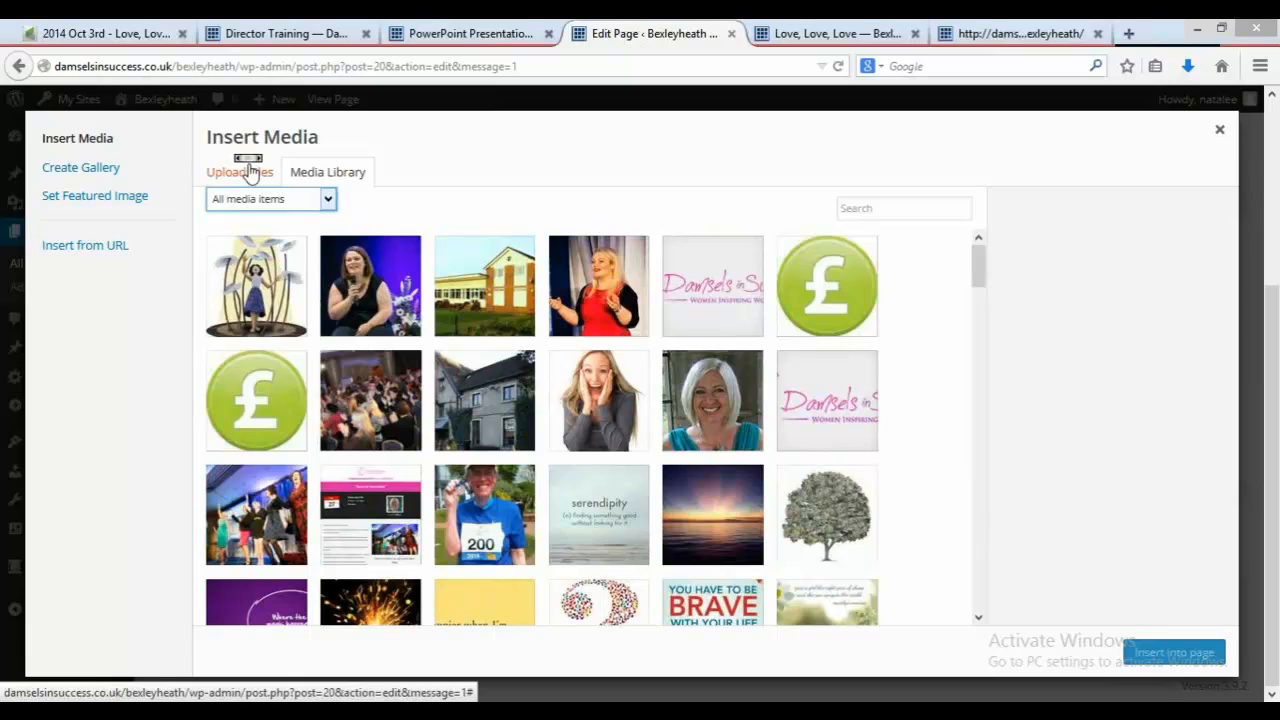
scroll(250, 167, right, 4)
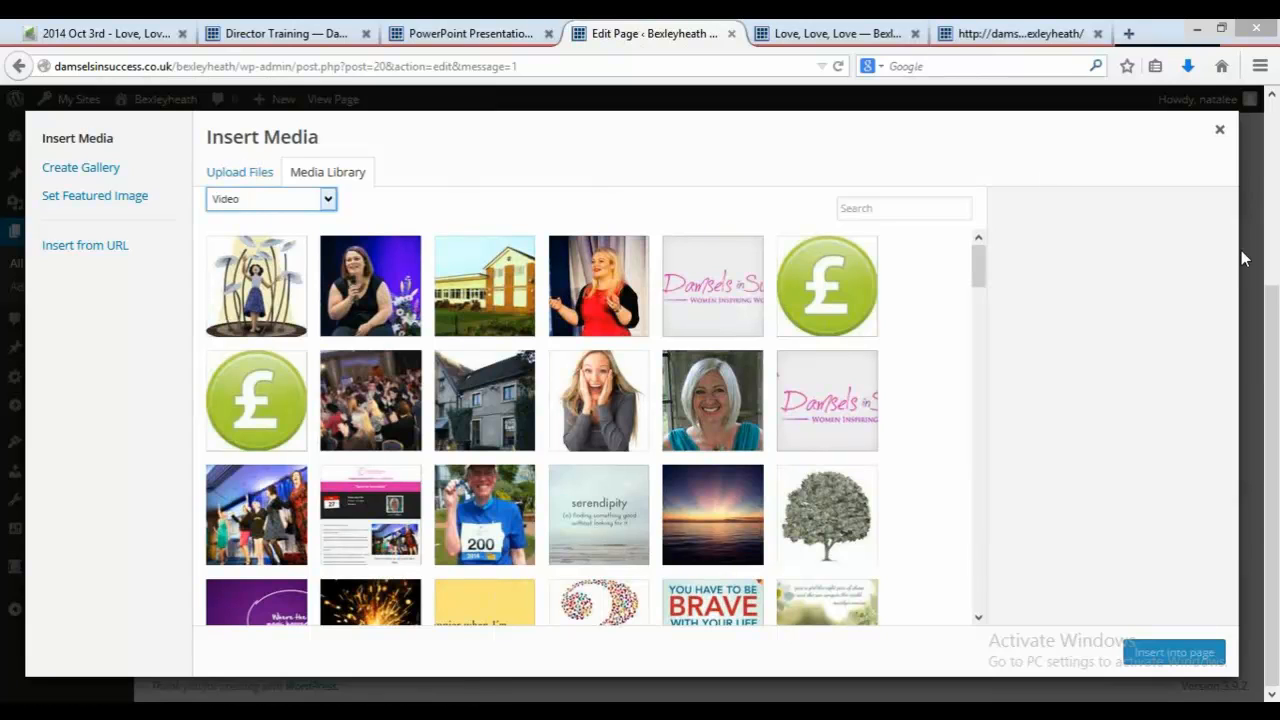
click(1219, 130)
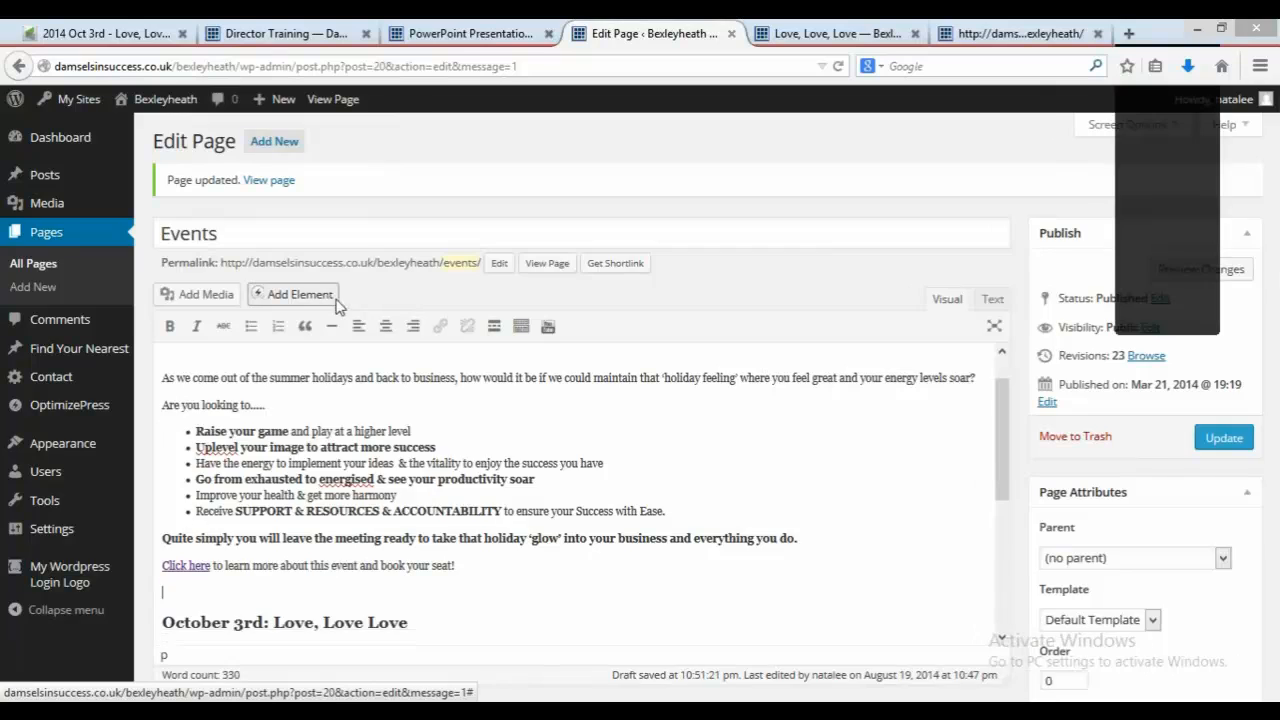
Step: Insert a Button element on the Events page using the 'Yes! Let me in!' button style
click(336, 302)
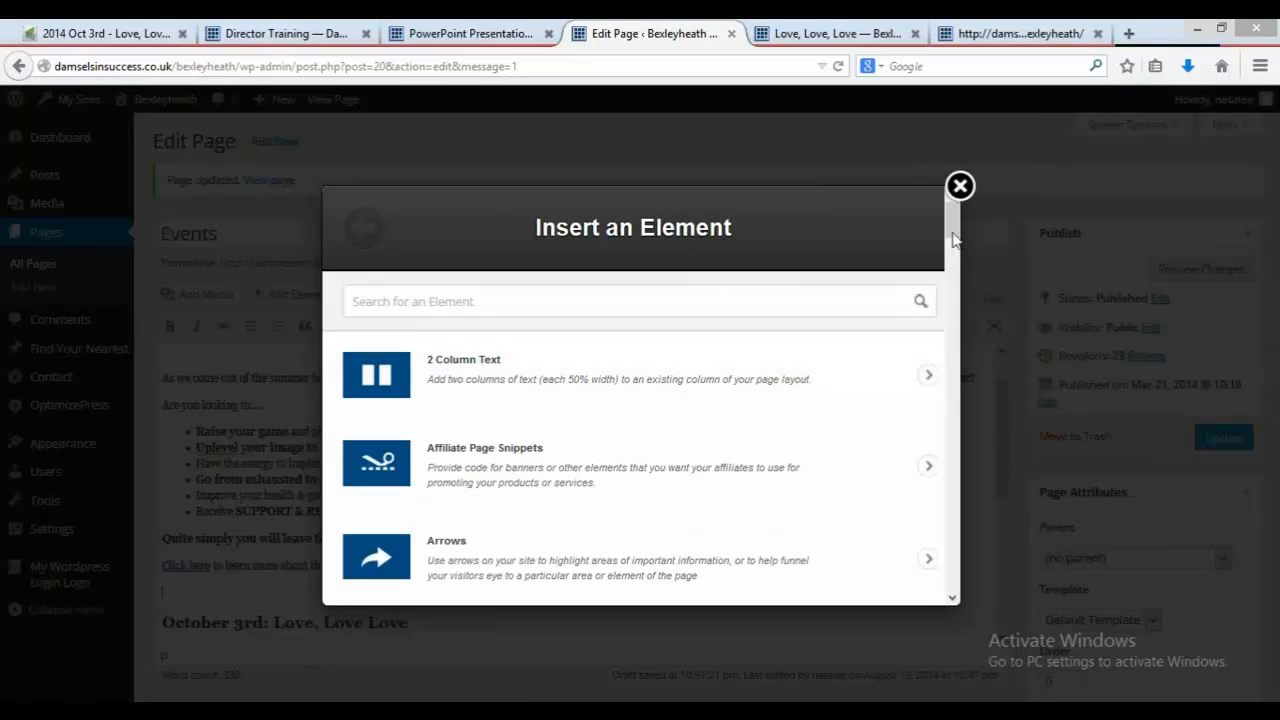
drag(953, 240, 967, 281)
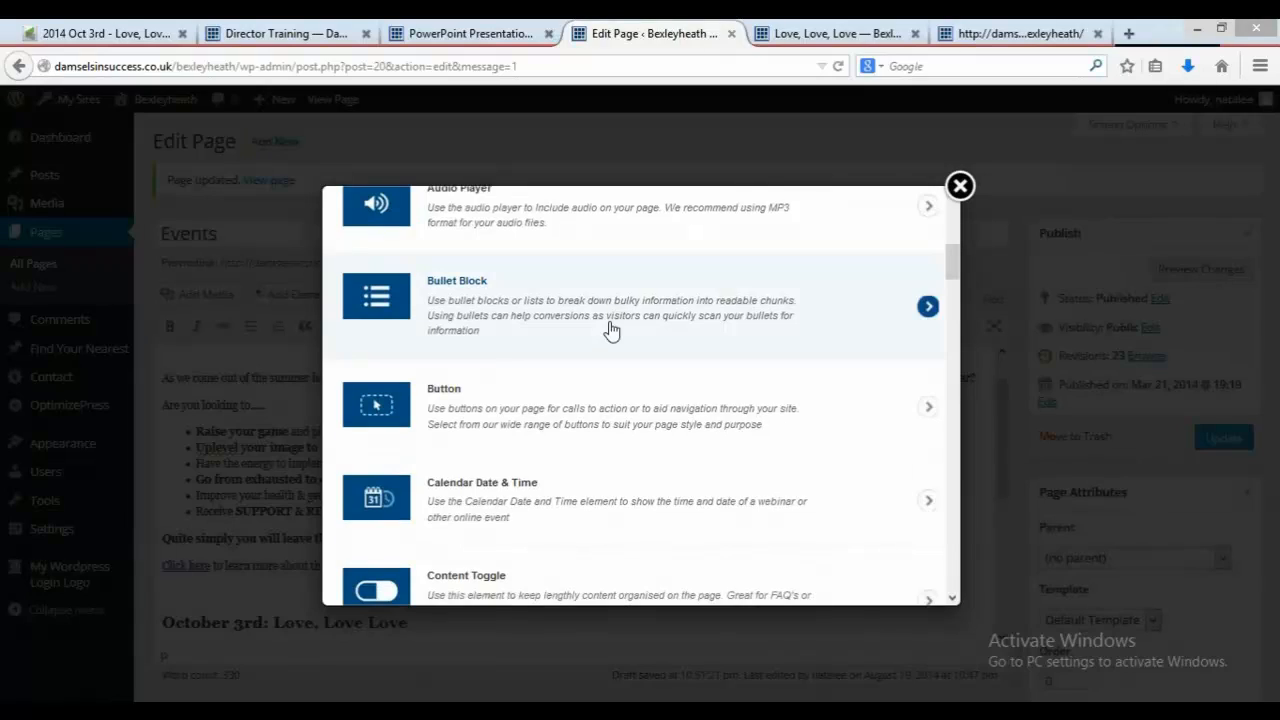
click(938, 410)
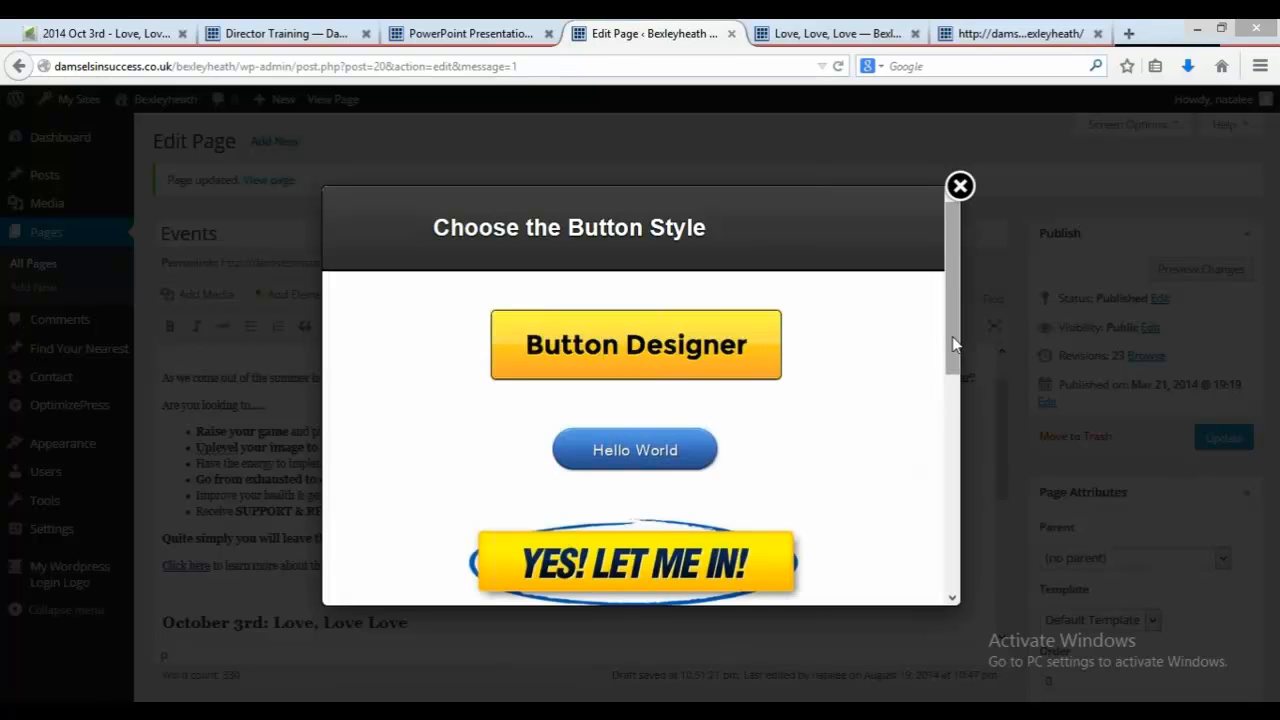
drag(955, 343, 961, 381)
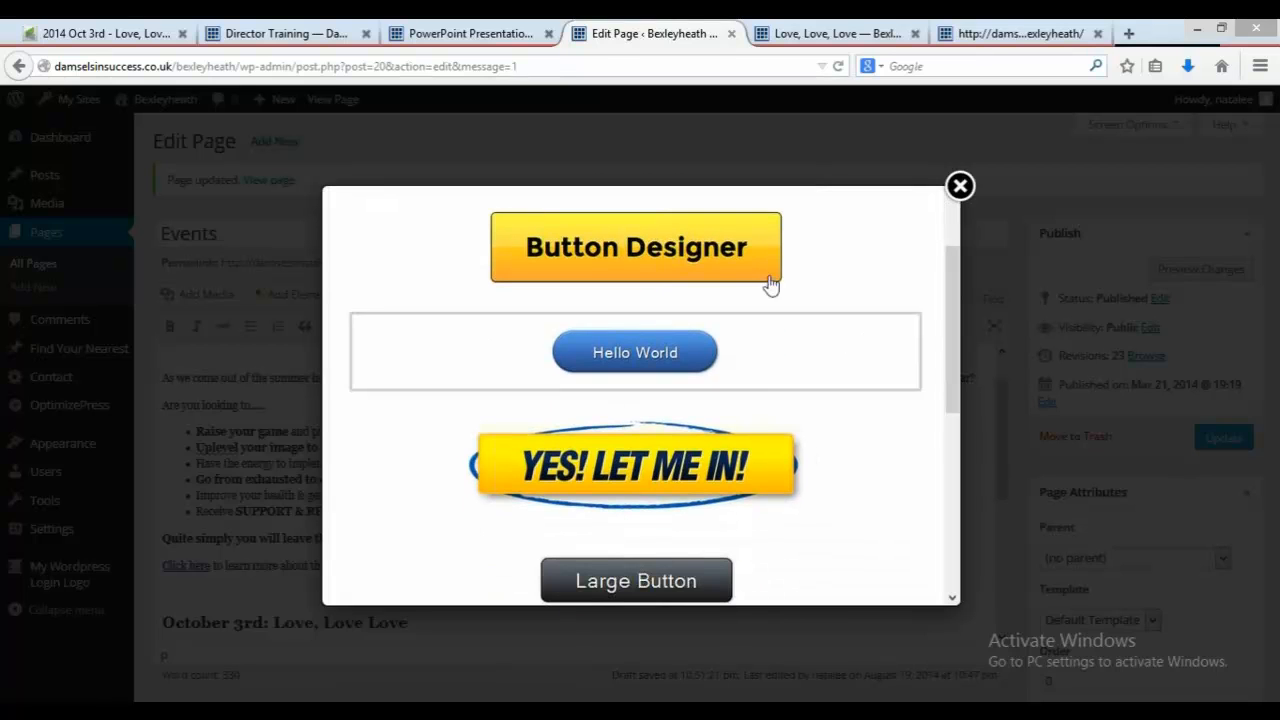
click(761, 492)
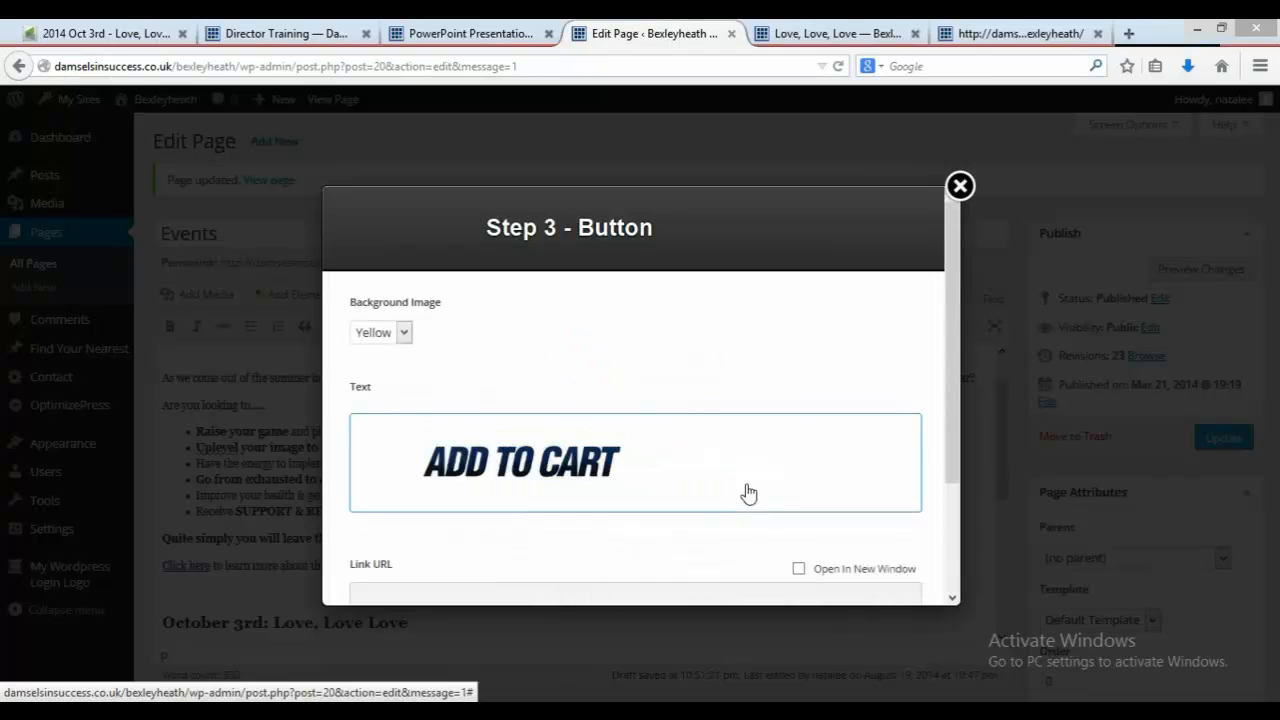
Step: Browse the button's text image choices without changing them and stay on the page
click(617, 470)
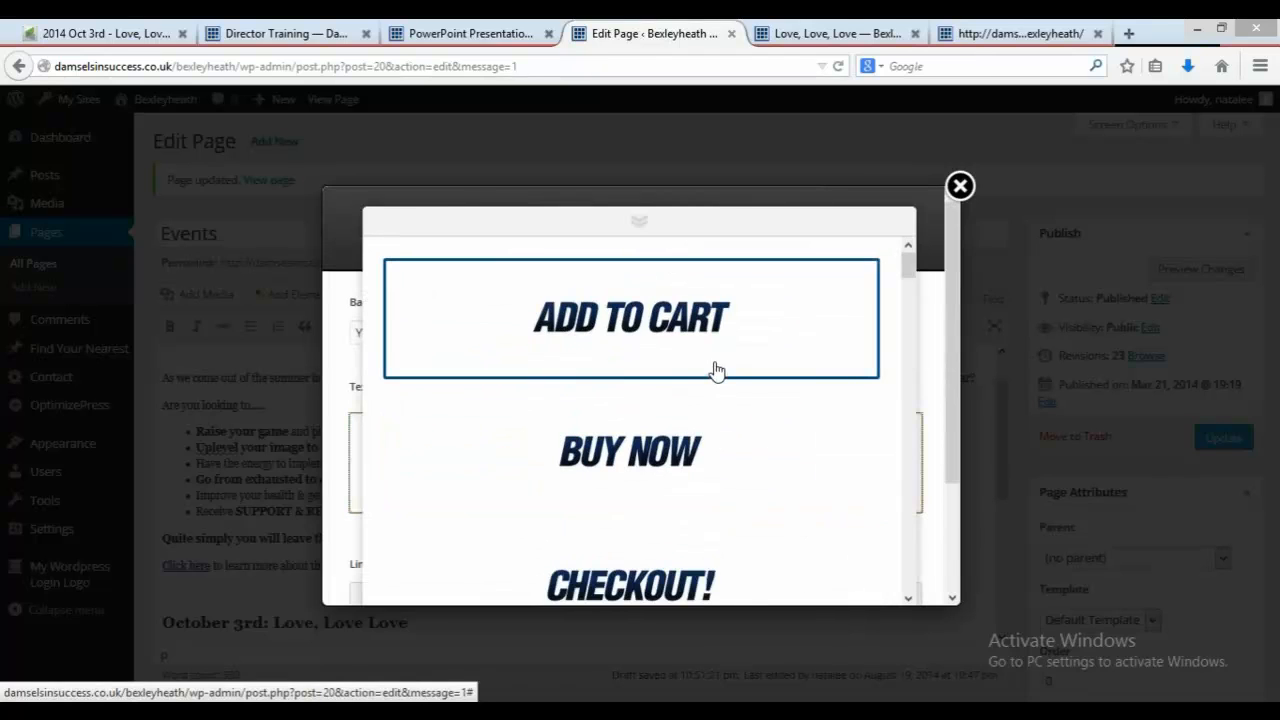
click(785, 222)
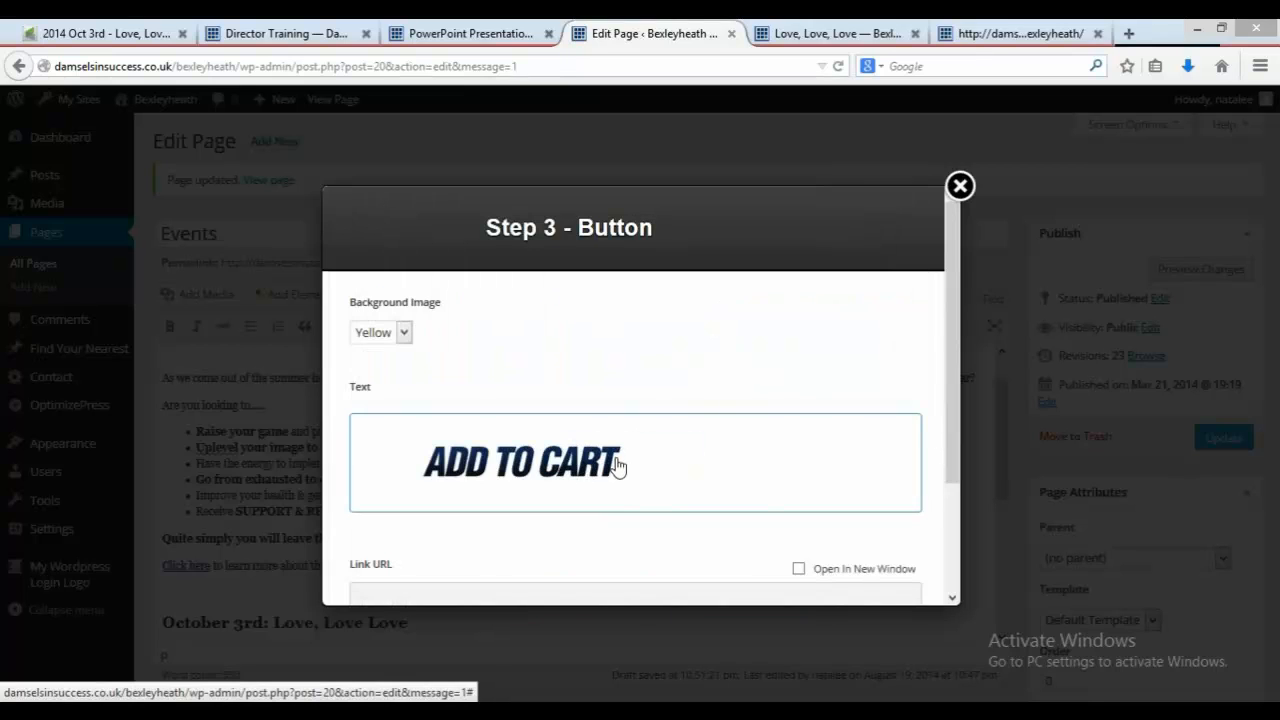
click(617, 466)
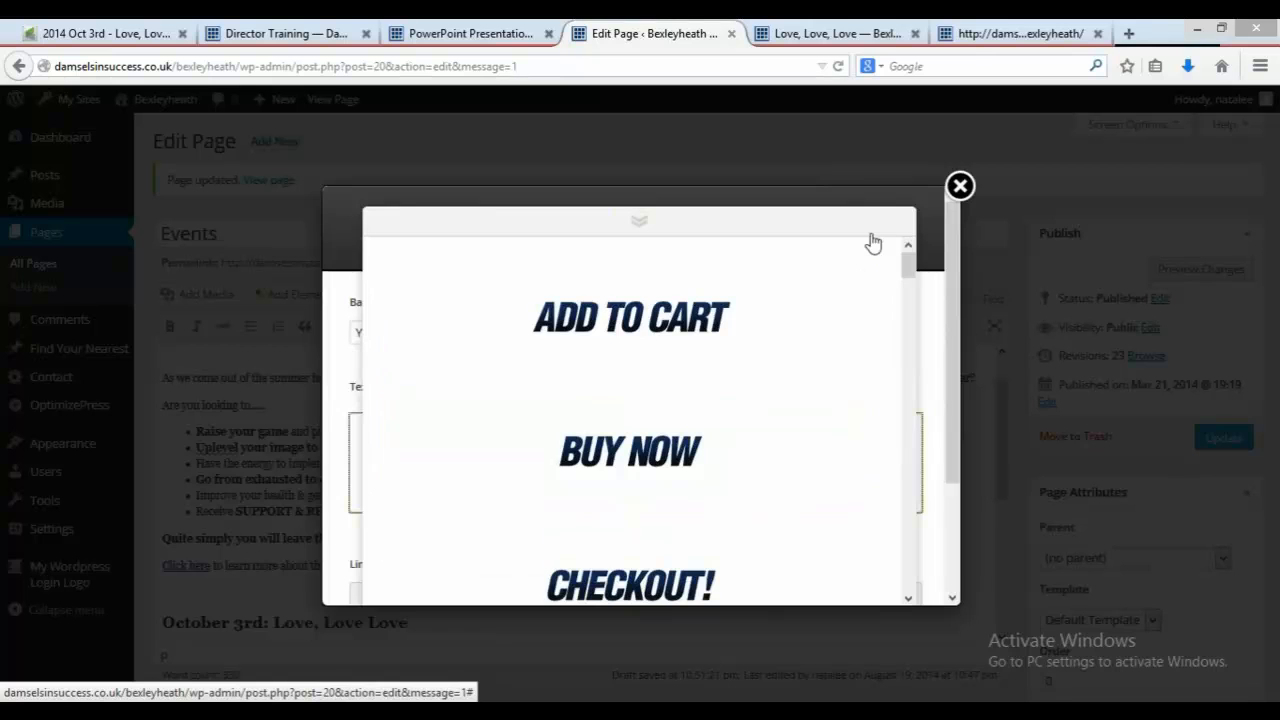
click(783, 226)
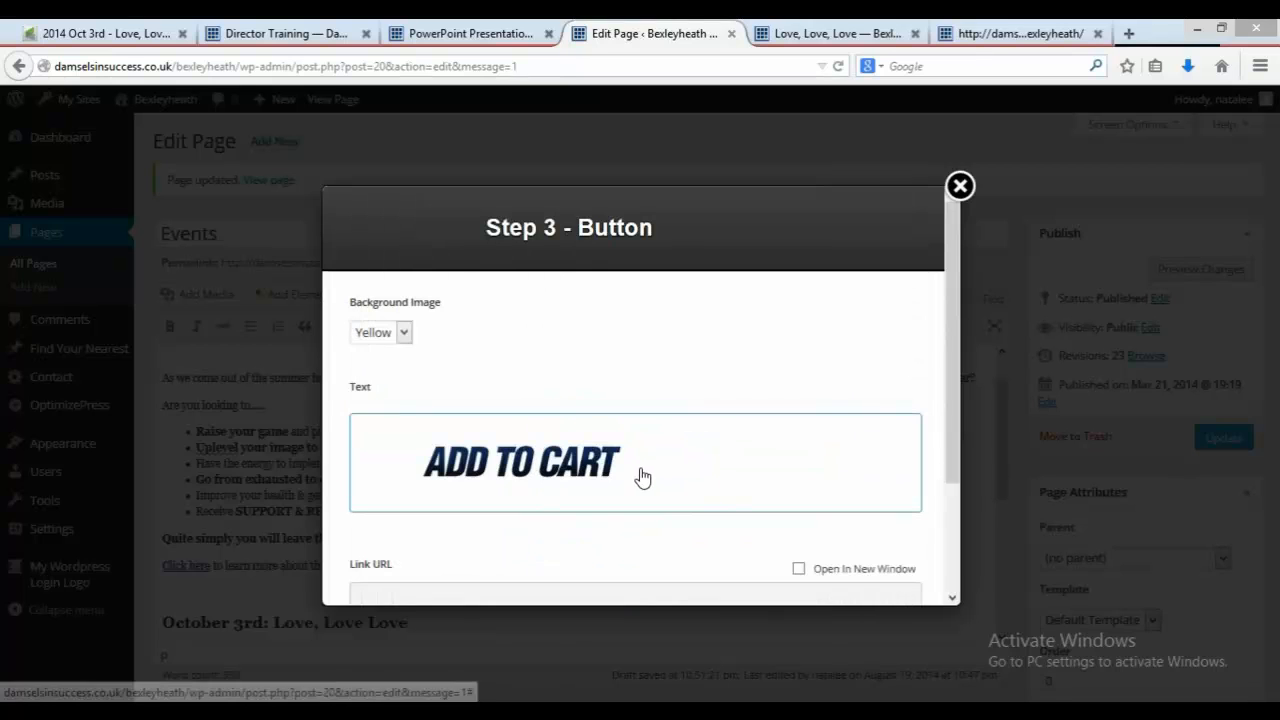
key(BackSpace)
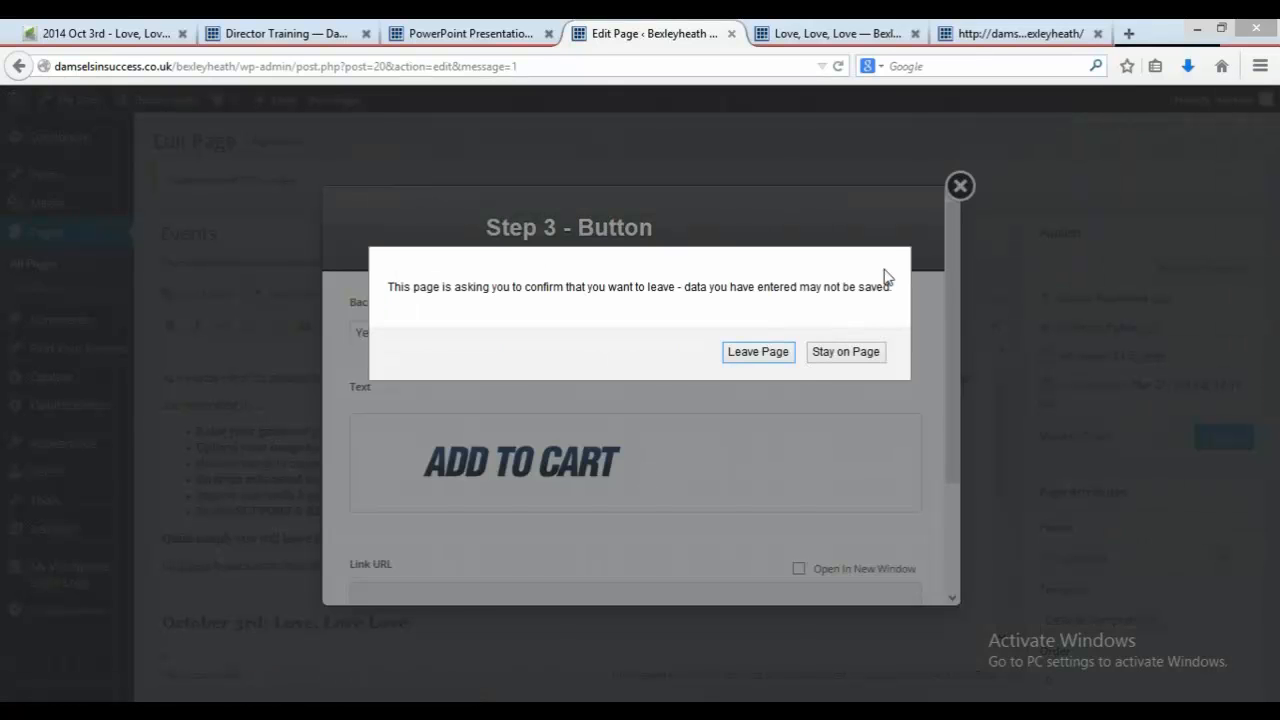
click(829, 351)
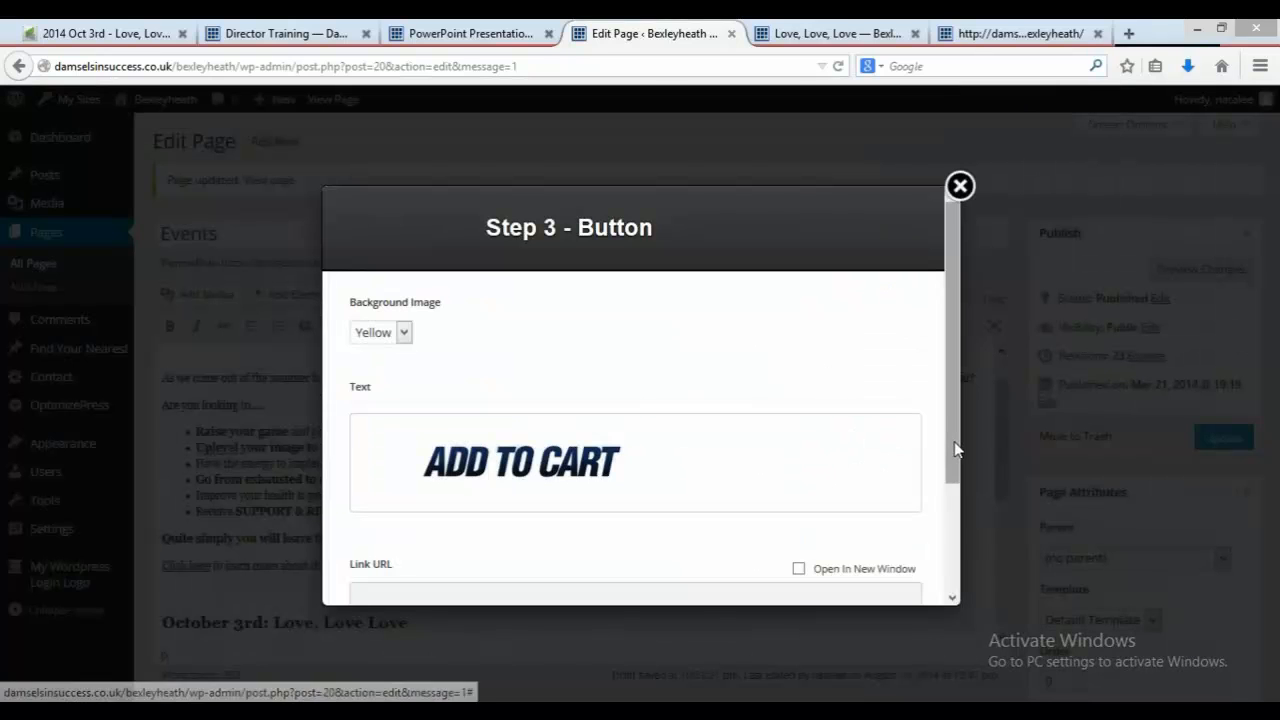
drag(955, 450, 957, 509)
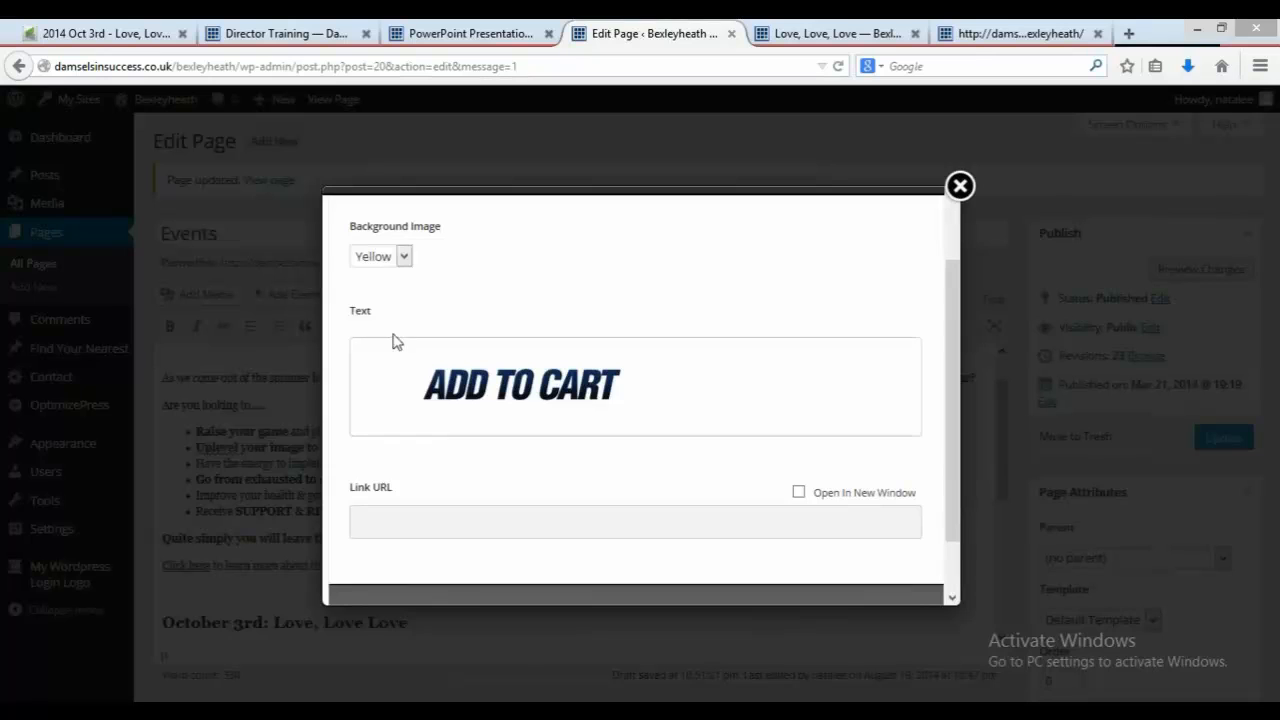
Step: Choose the 'REGISTER NOW' image as the button's text
click(449, 381)
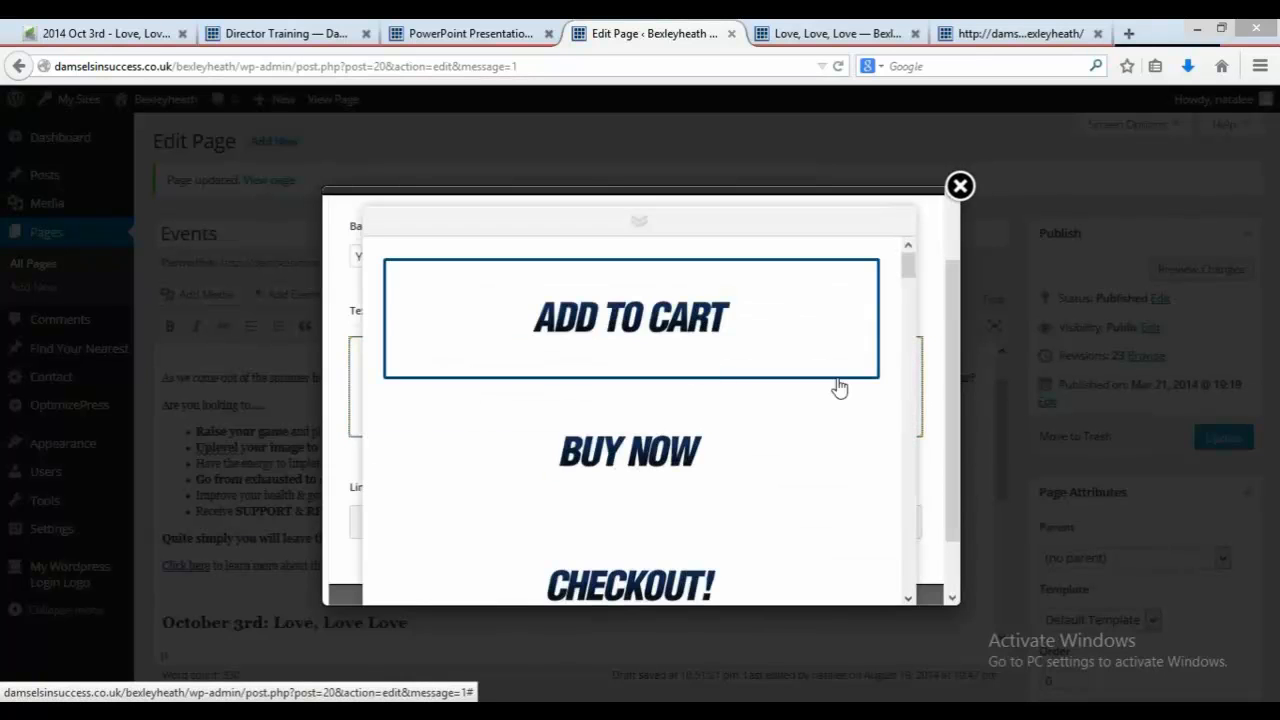
drag(910, 270, 920, 491)
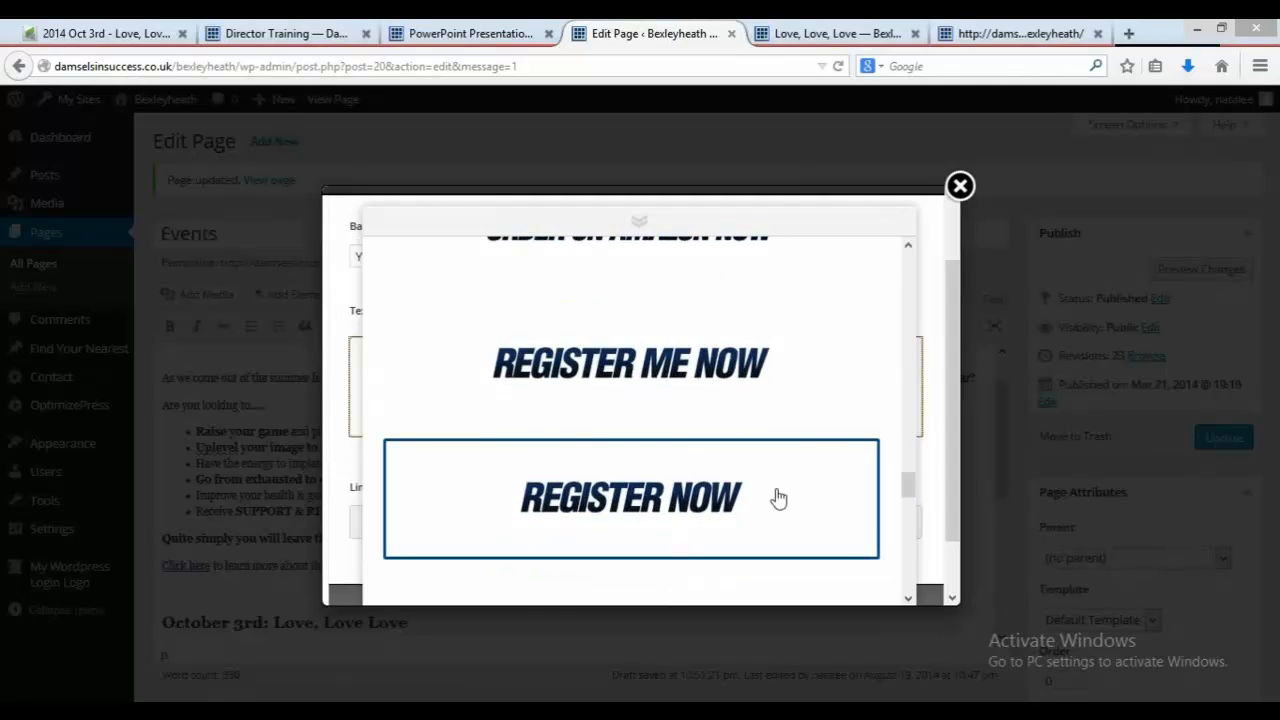
click(746, 497)
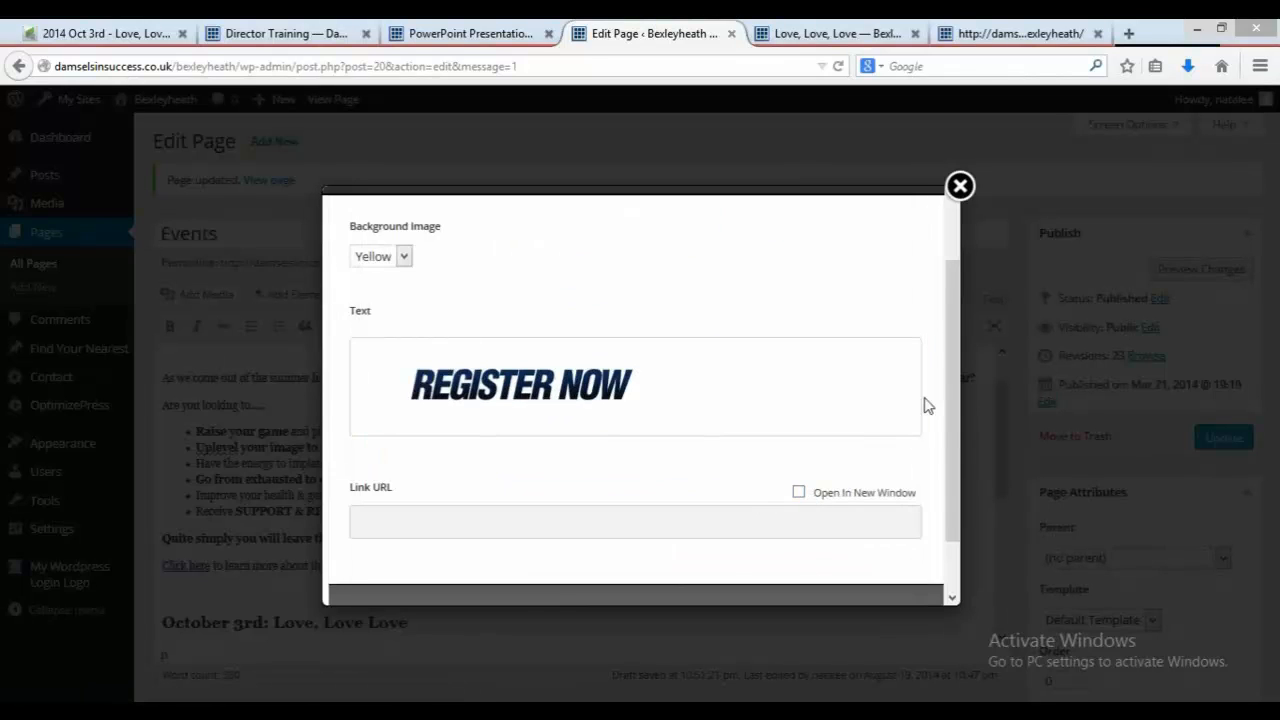
drag(950, 428, 957, 478)
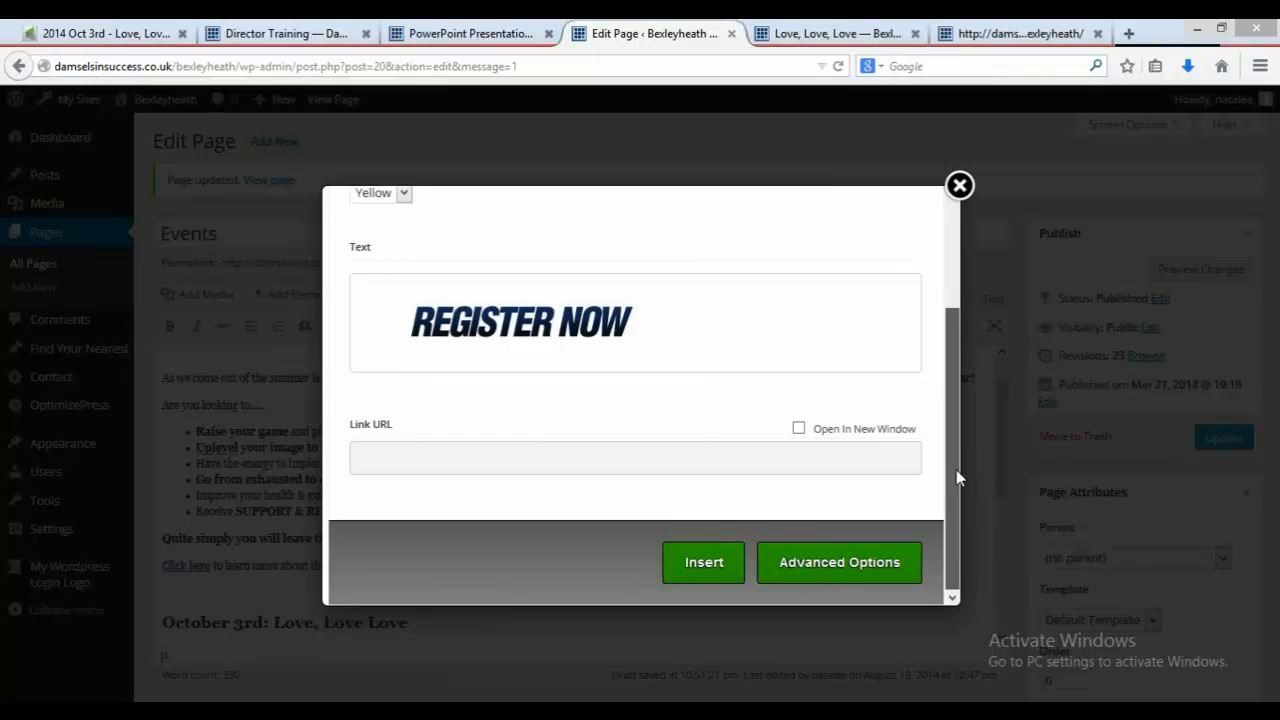
drag(957, 430, 940, 333)
scroll(942, 445, down, 3)
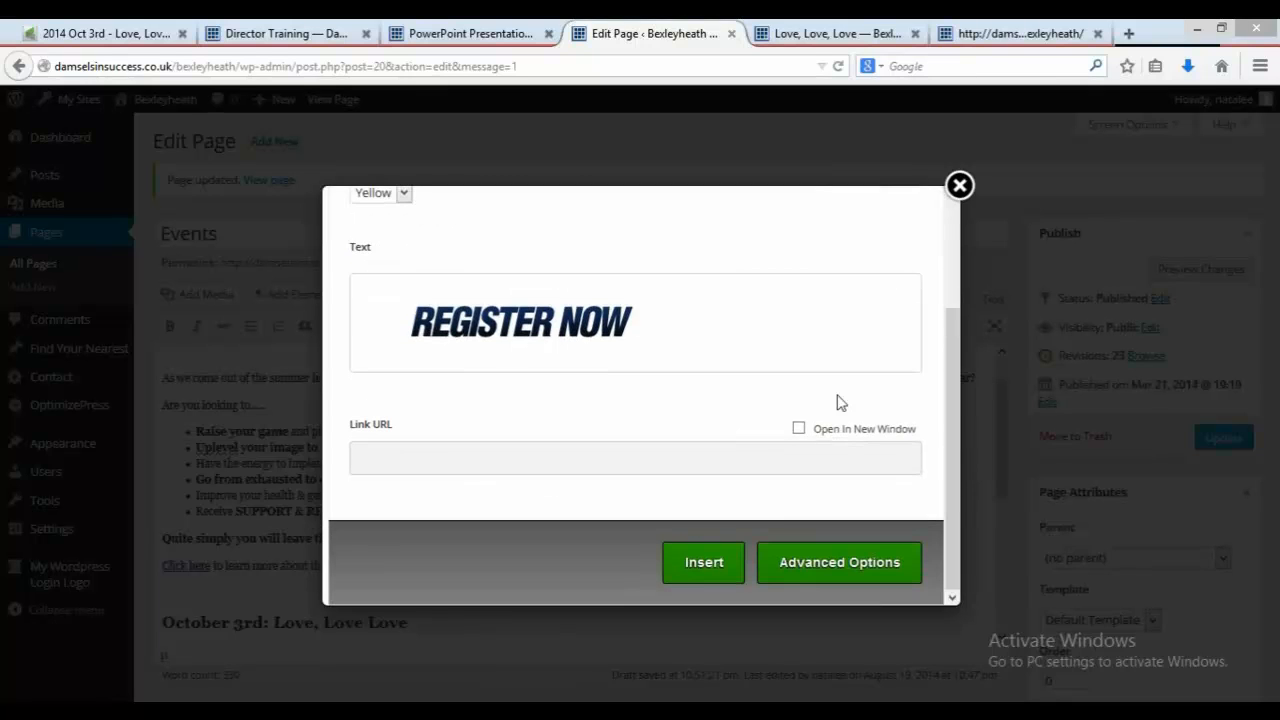
click(883, 37)
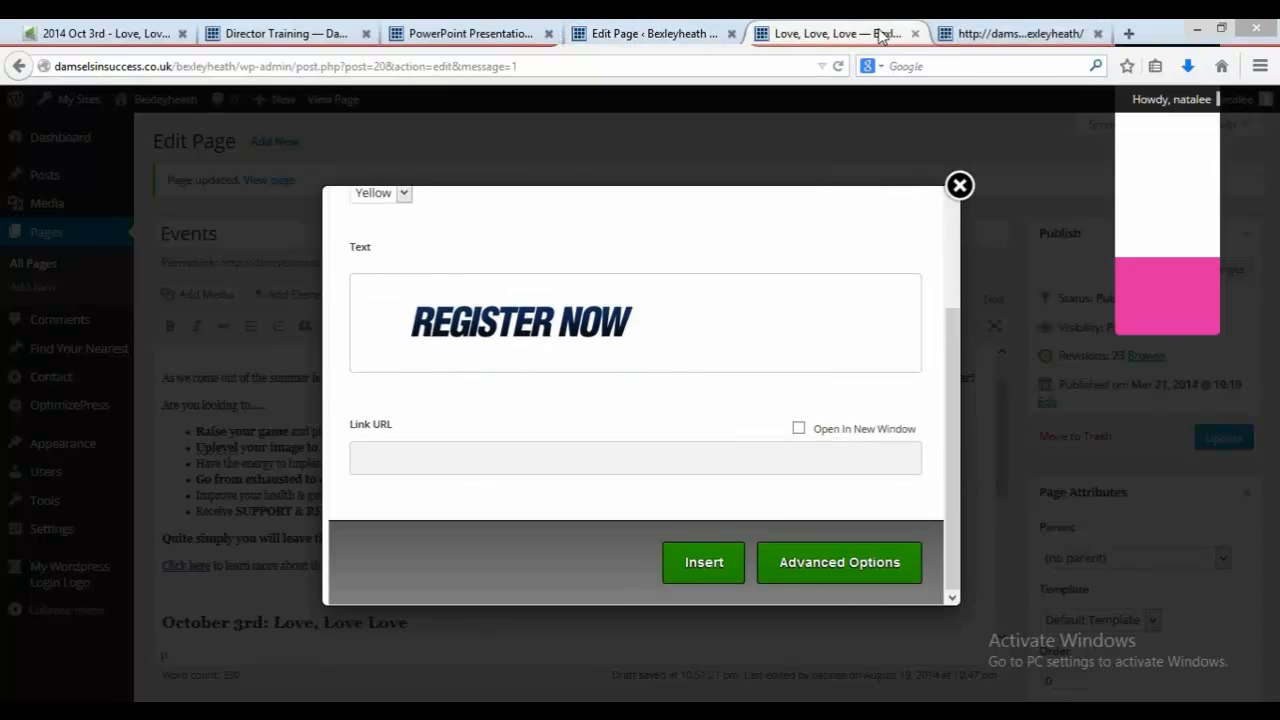
click(613, 34)
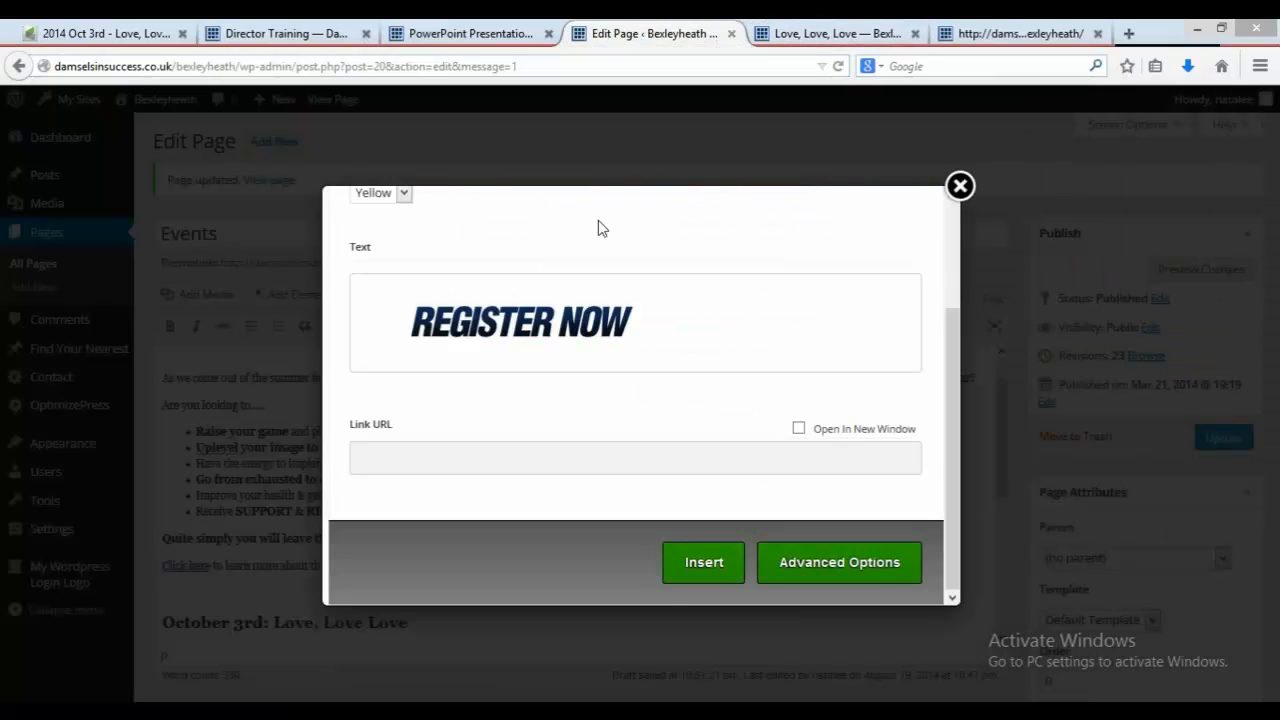
click(538, 464)
text(http://damselsinsuccess.co.uk/bexleyheath/events/love-love-love/)
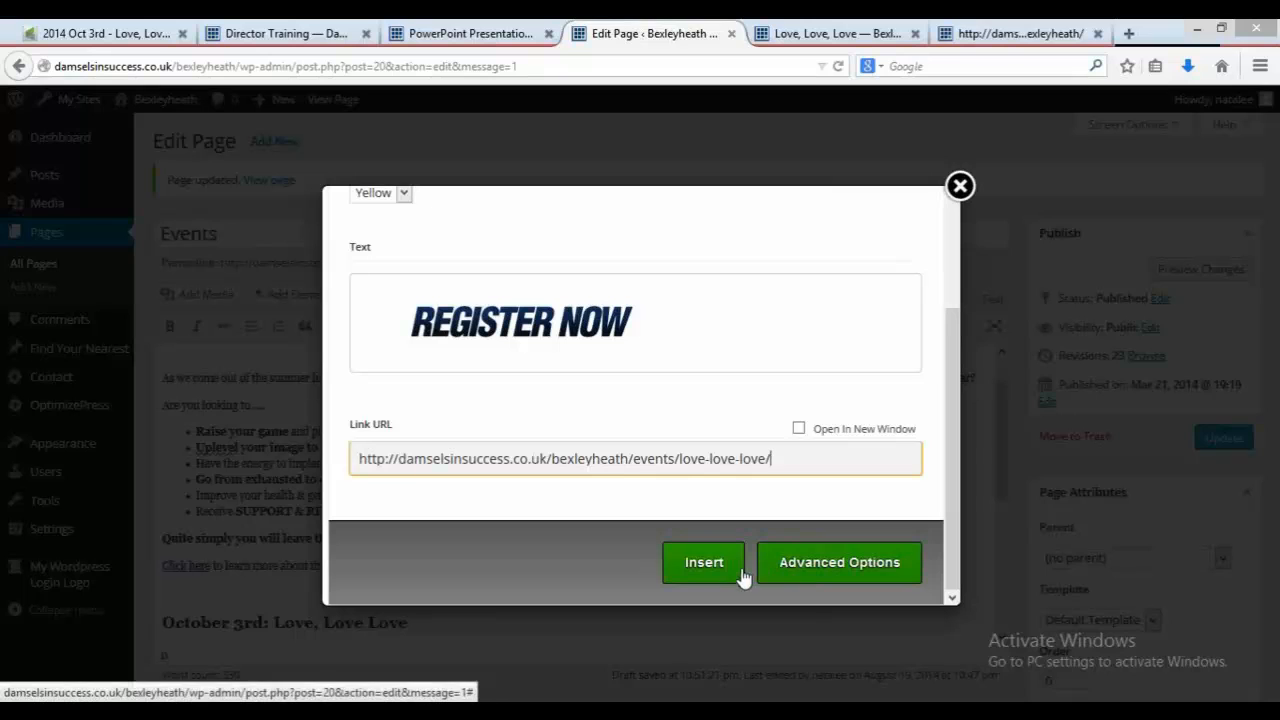
click(703, 562)
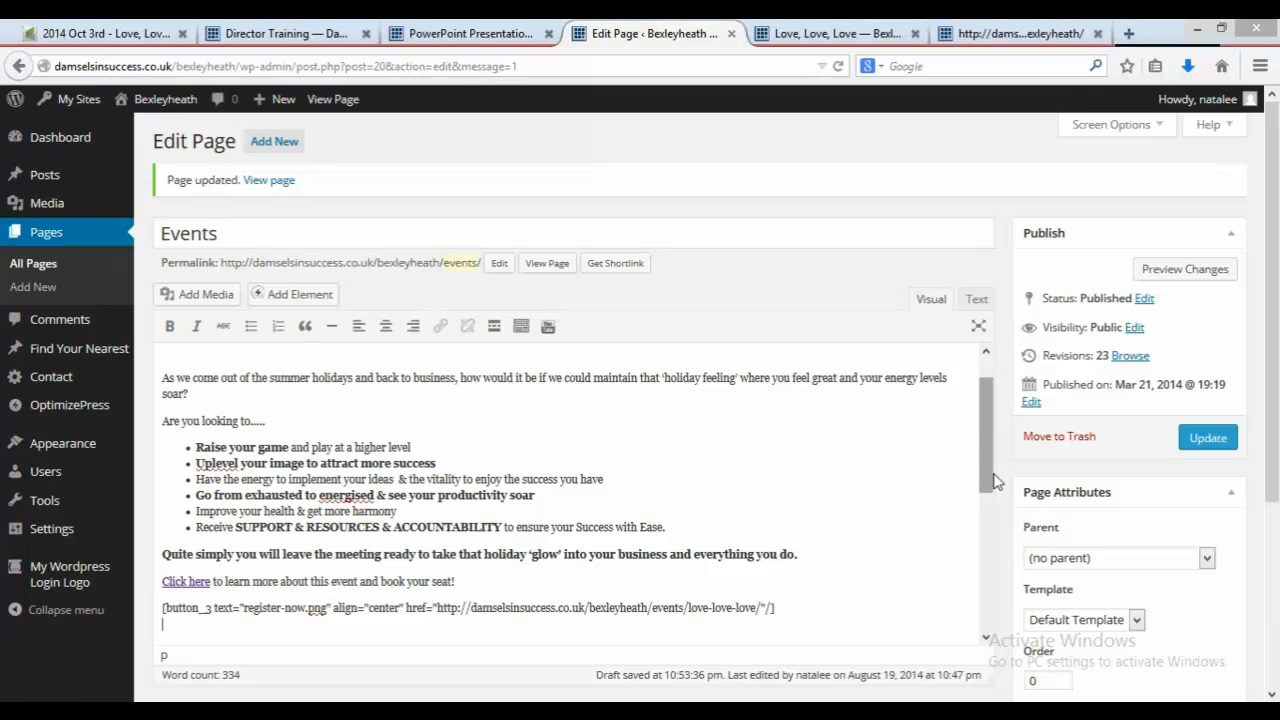
Step: Move the button shortcode from the September 5th event to below the October 3rd event's 'Click here' line
scroll(995, 482, down, 1)
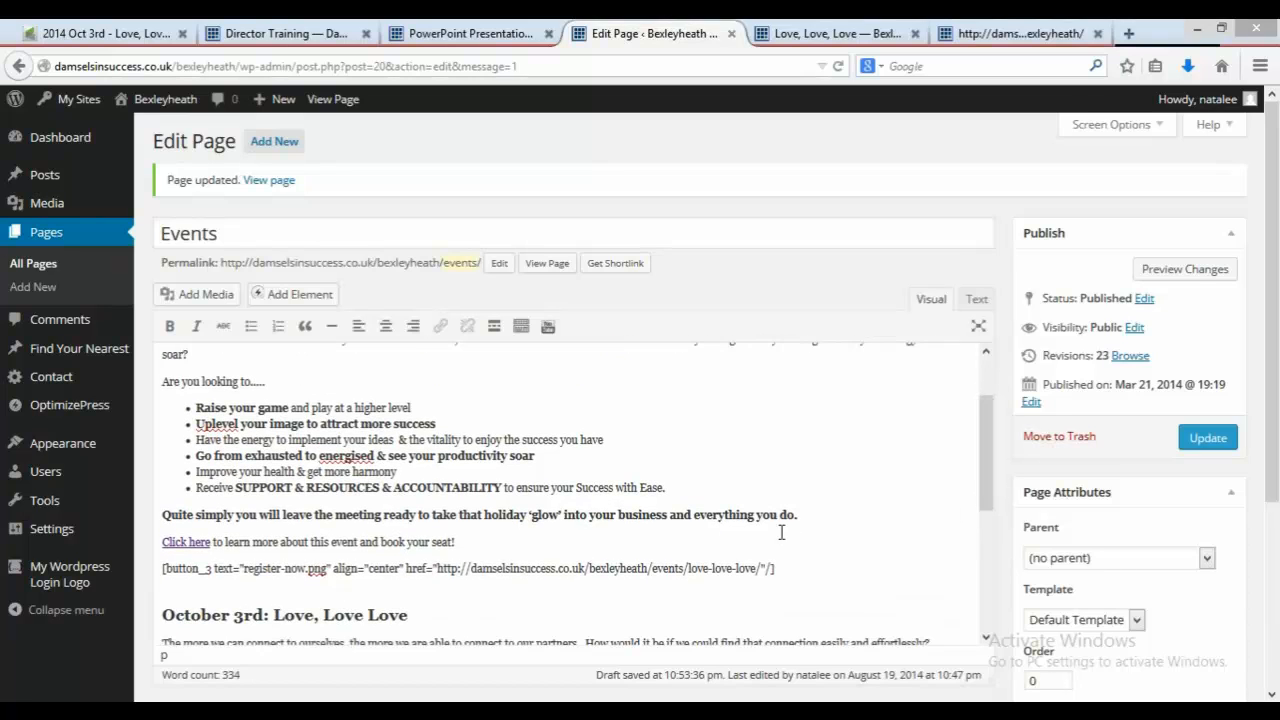
drag(775, 568, 140, 578)
key(ctrl+c)
key(Delete)
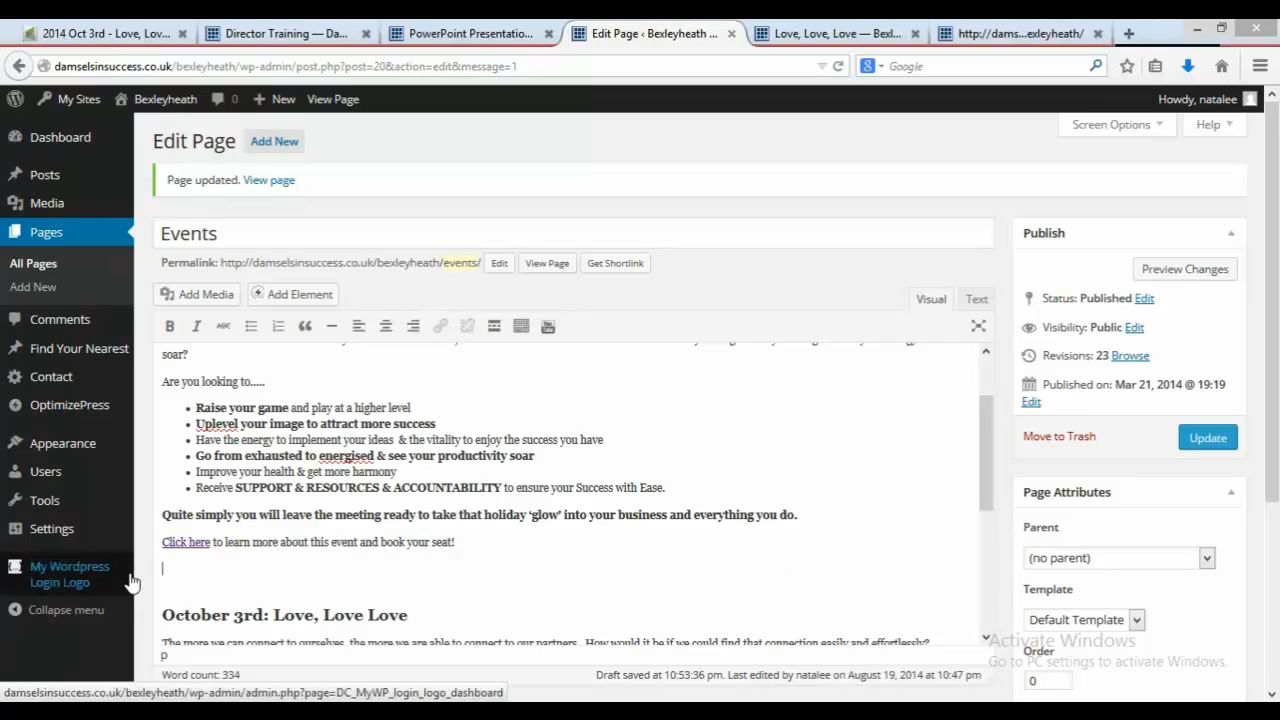
key(Down)
key(Down)
key(Down)
key(Down)
key(Down)
key(Down)
key(Down)
key(Down)
key(Down)
key(Down)
key(Down)
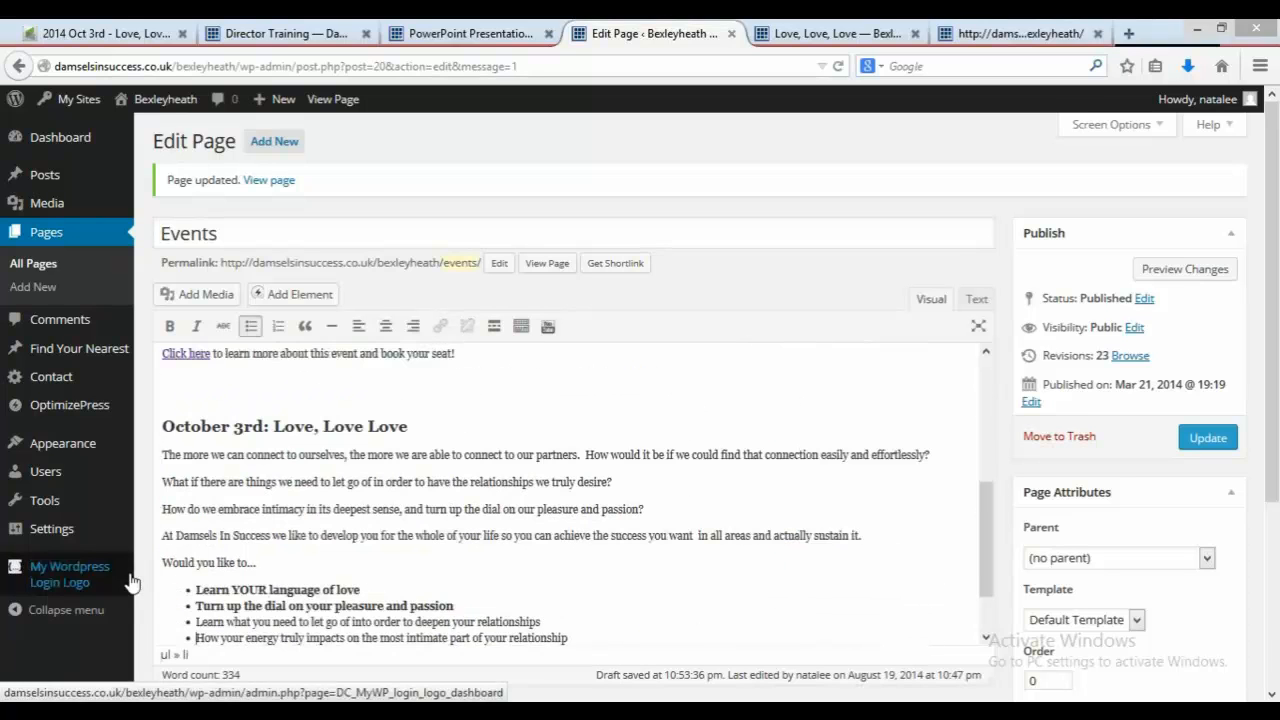
key(Down)
key(Down)
key(Down)
key(Down)
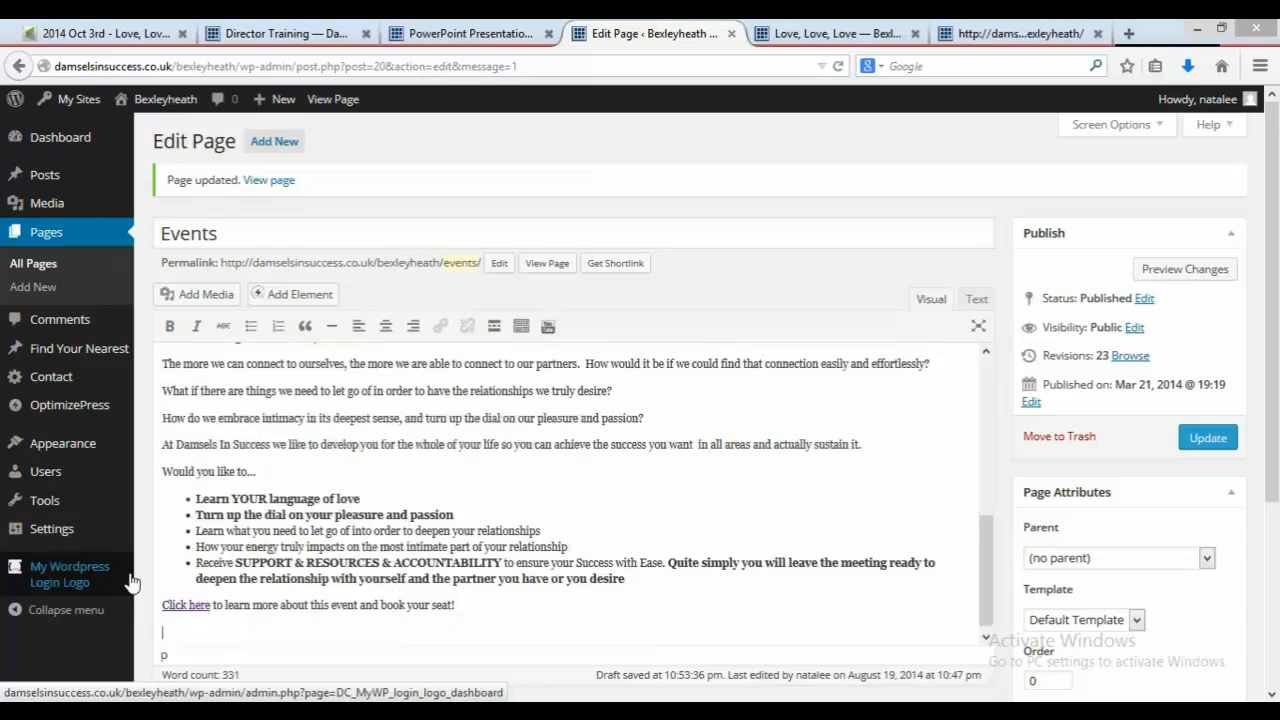
key(BackSpace)
key(ctrl+v)
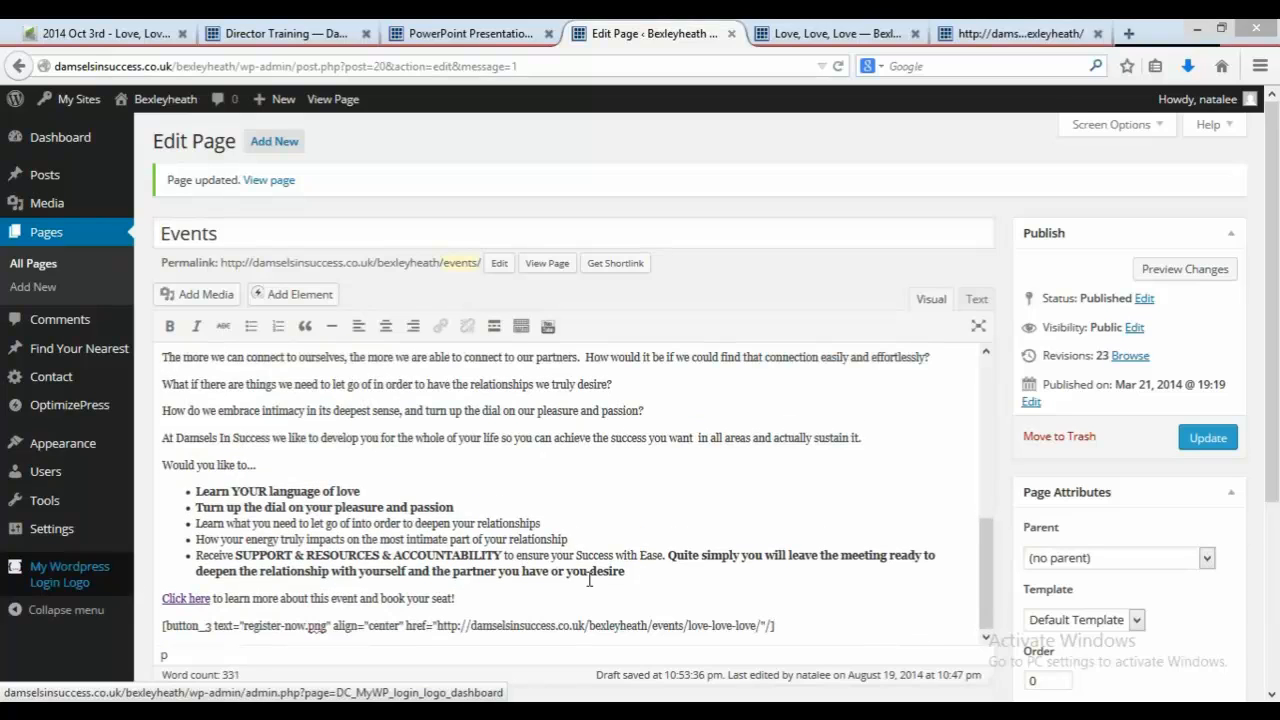
Step: Update the Events page
click(1205, 438)
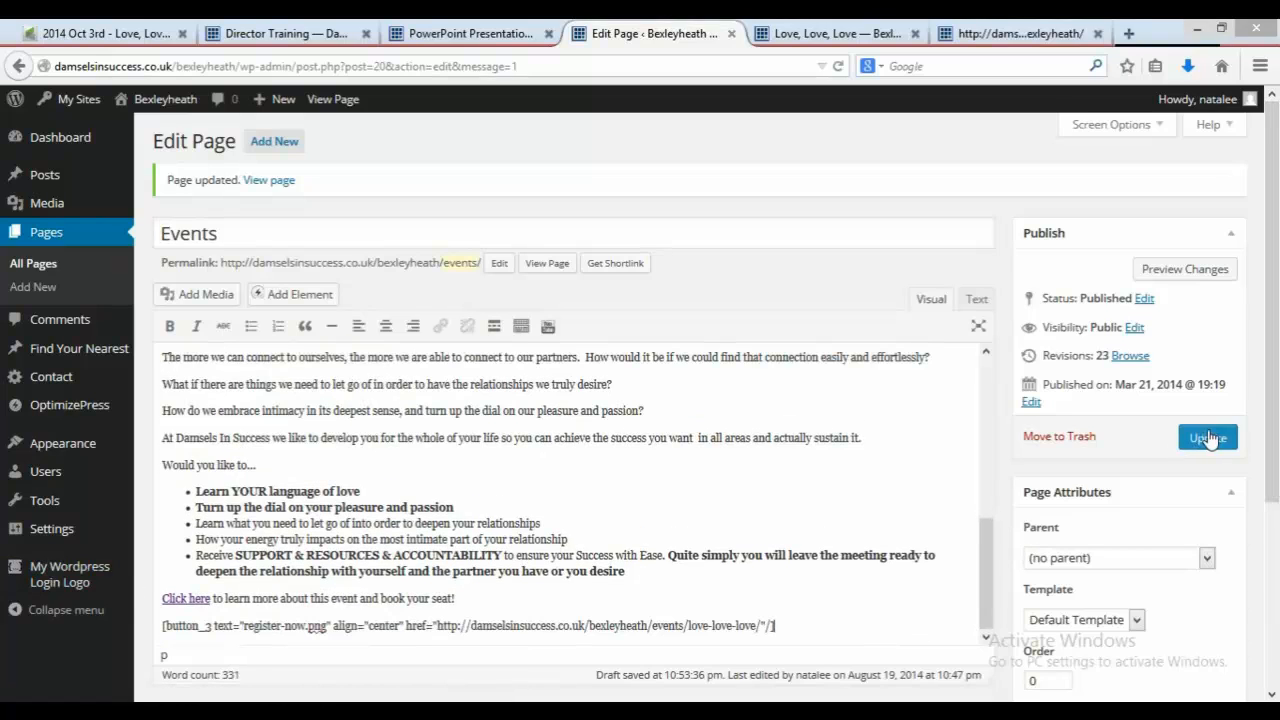
click(1059, 33)
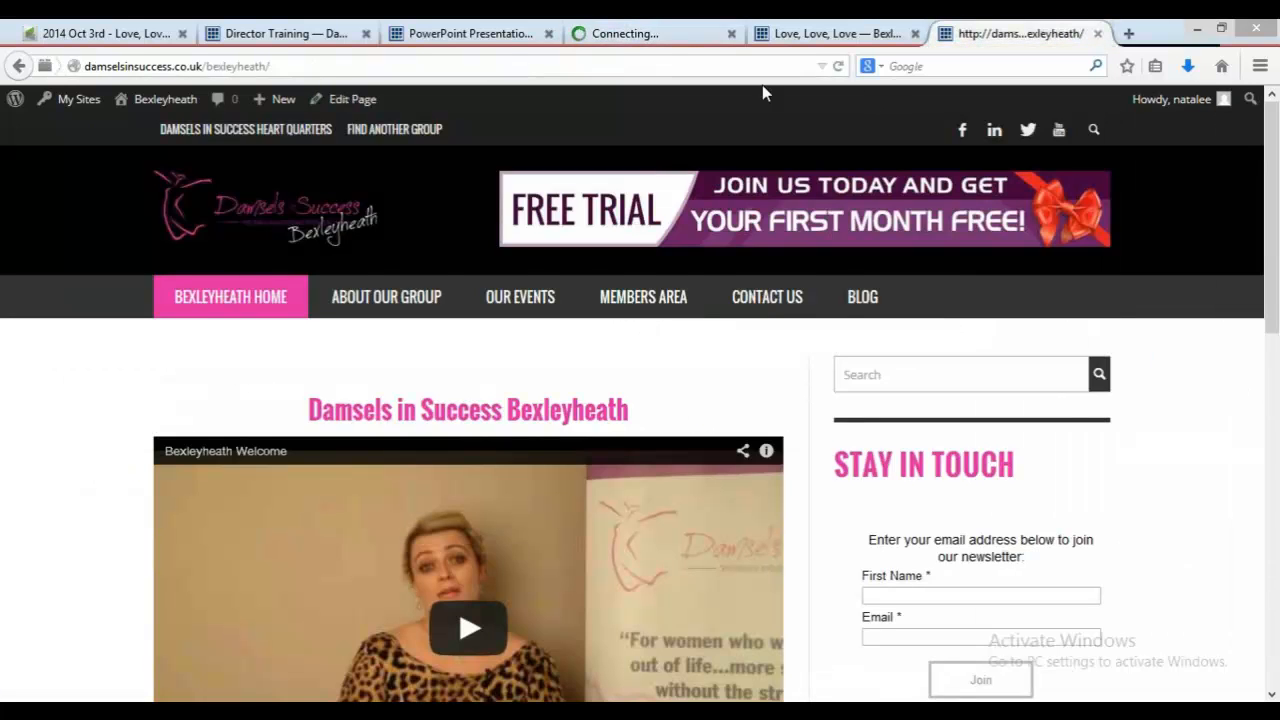
click(636, 26)
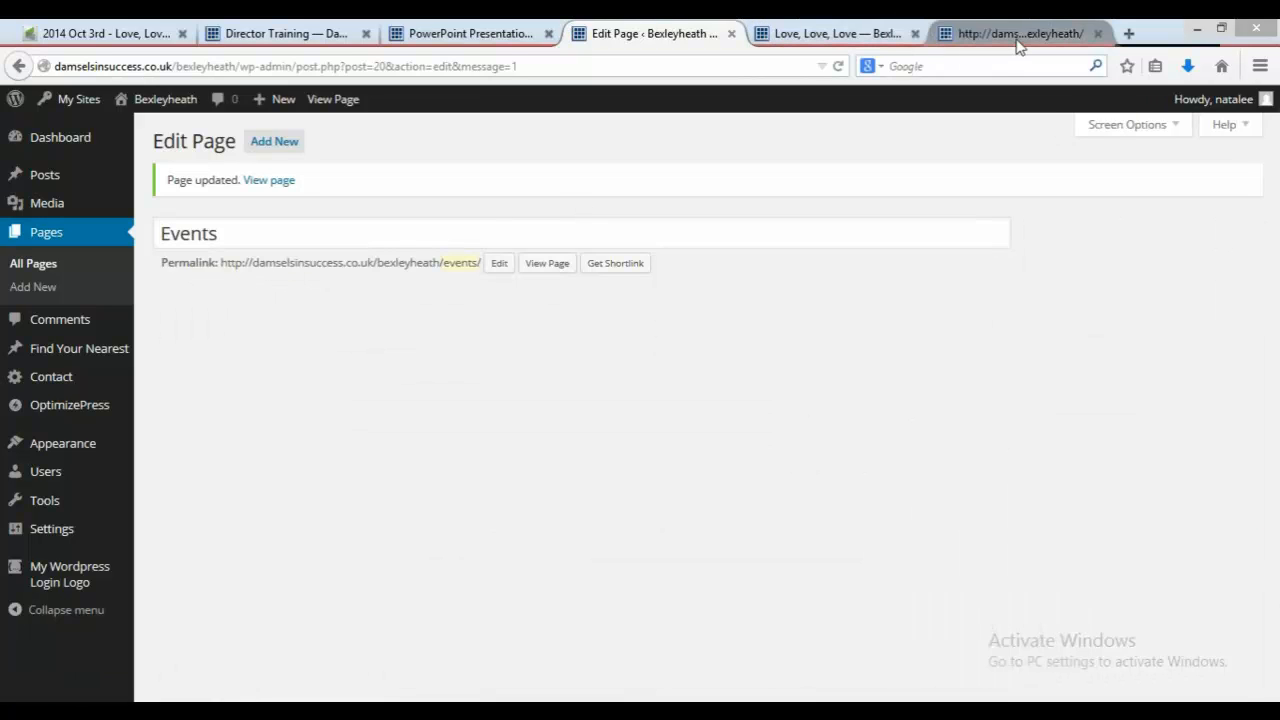
Step: Open the live Our Events page and test the October 3rd Register Now button
click(1016, 40)
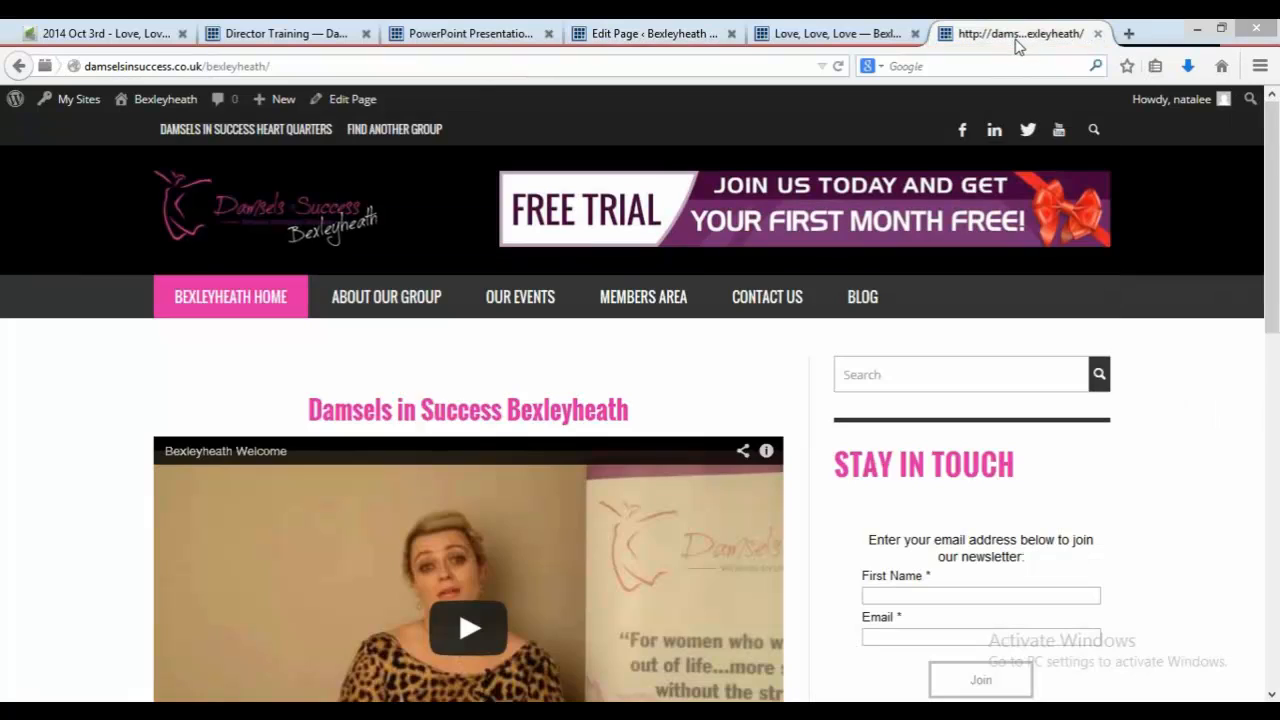
click(546, 304)
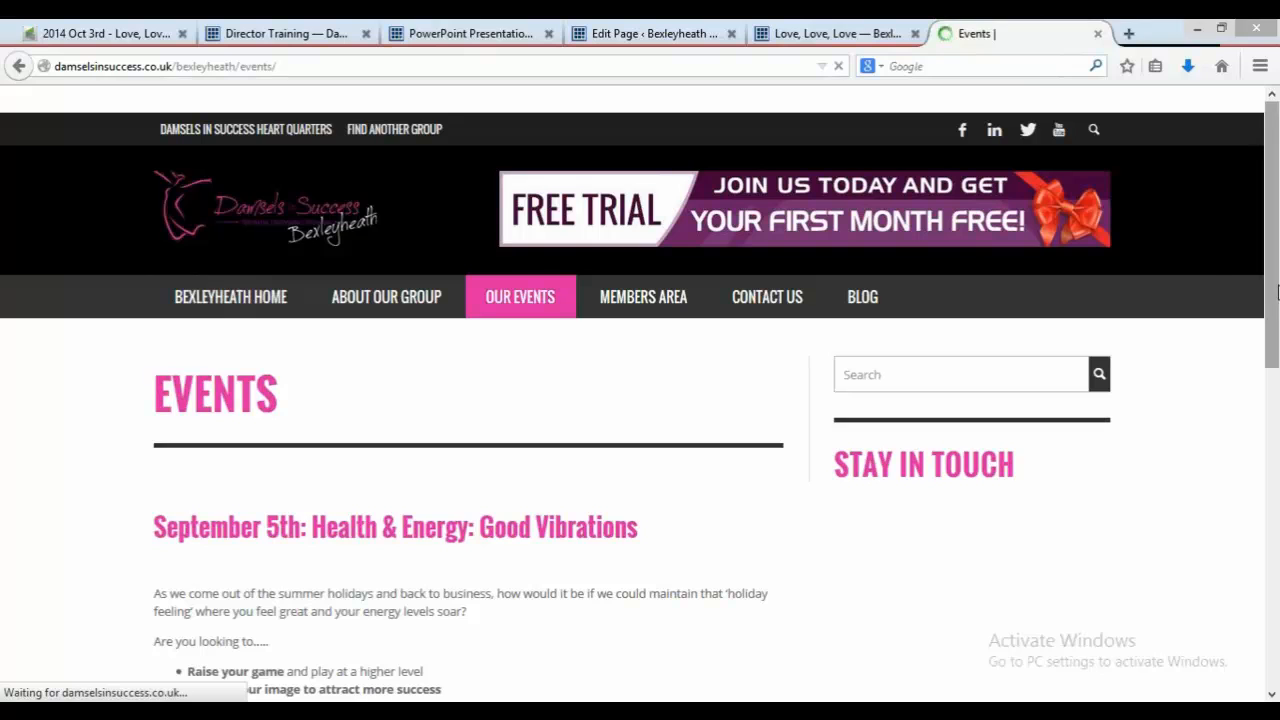
drag(1277, 288, 1277, 641)
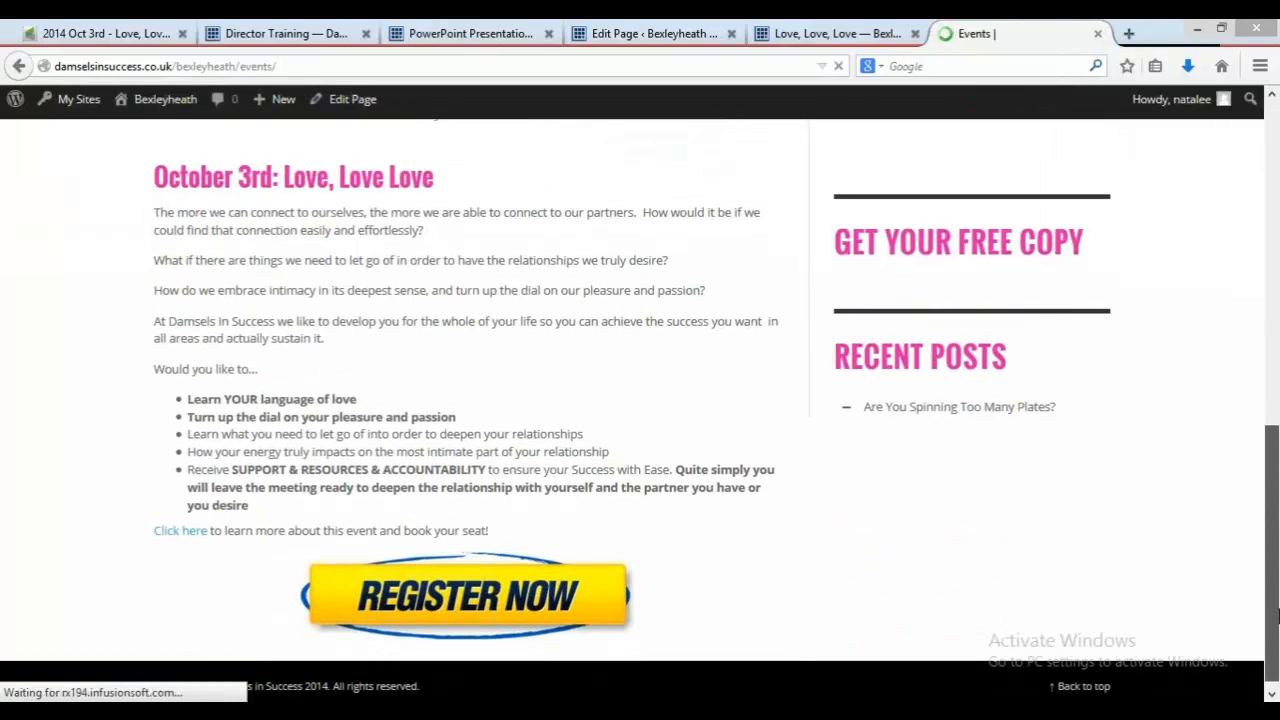
click(490, 597)
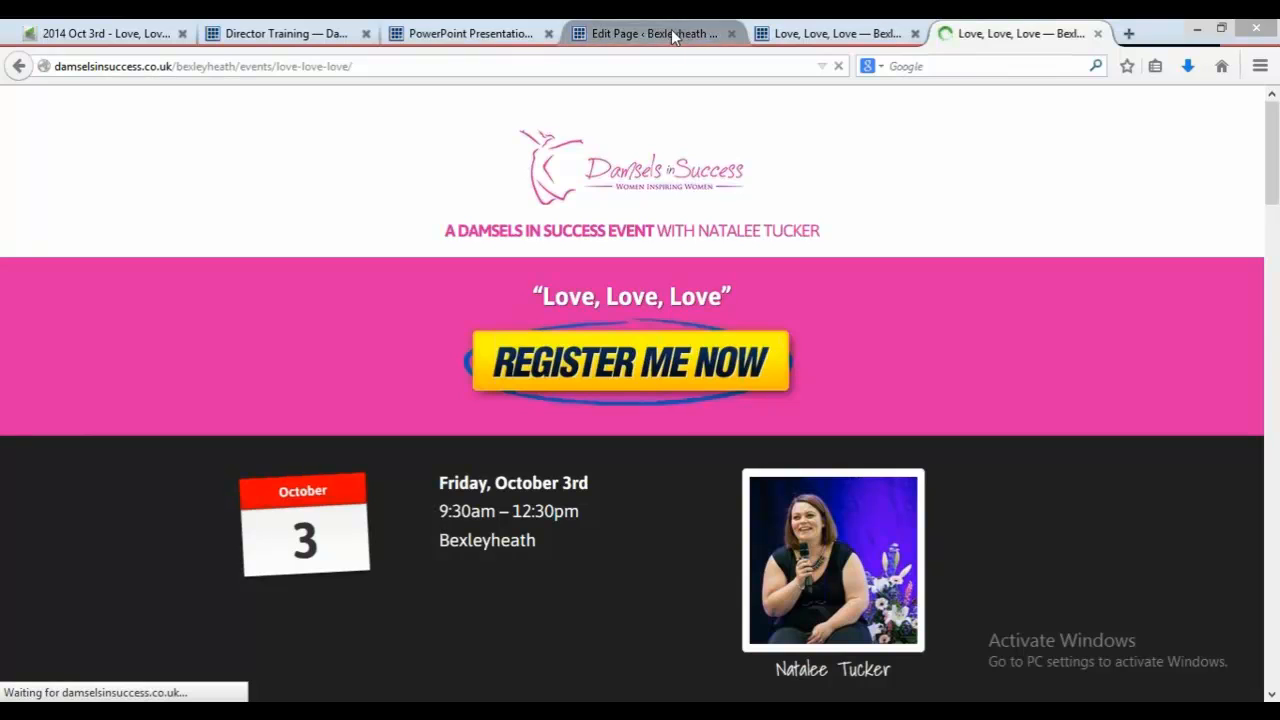
Step: Read the Step Ten instructions in the Creating an Event PDF
click(424, 27)
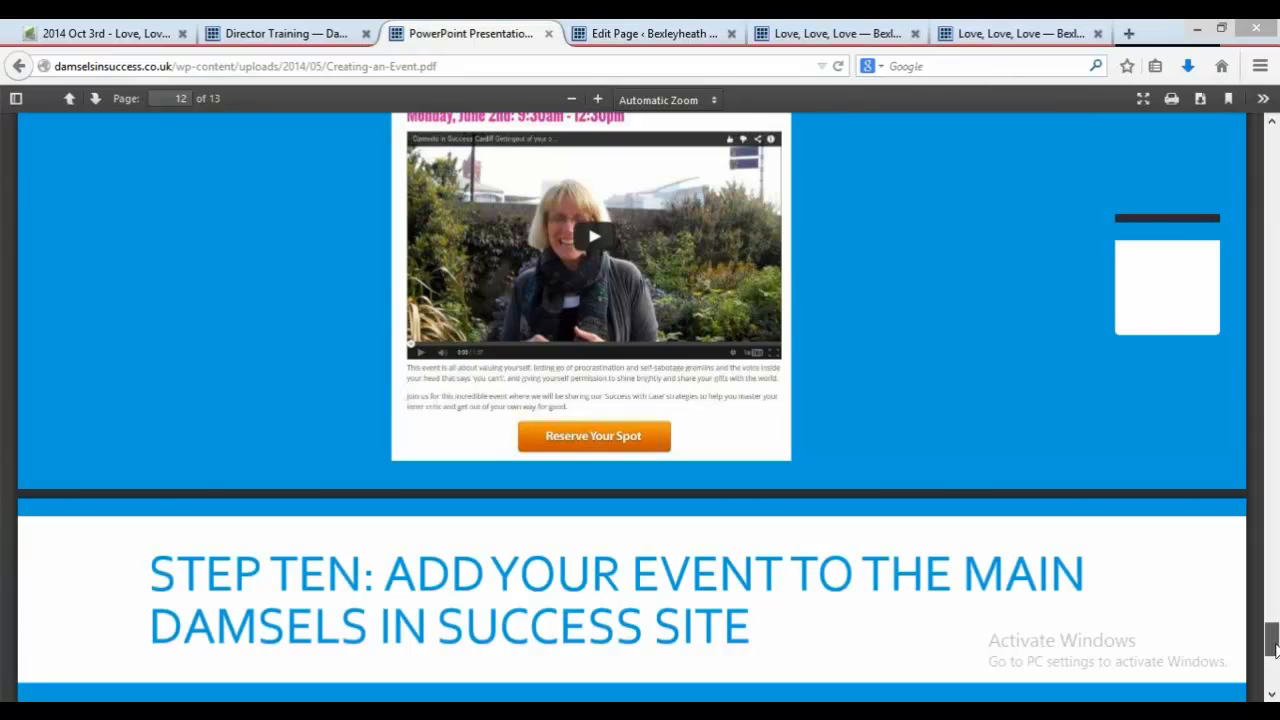
mouse_move(1273, 630)
mouse_down()
mouse_move(1273, 658)
mouse_move(1274, 621)
mouse_up()
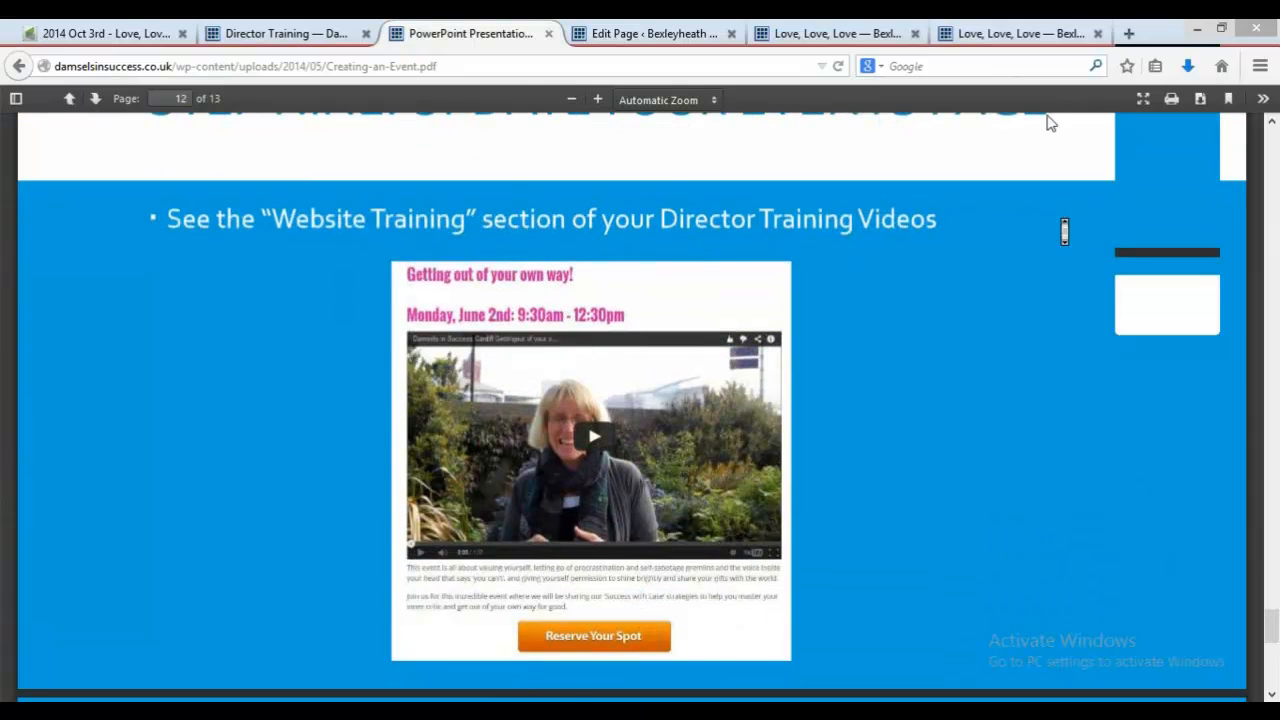
scroll(1046, 120, up, 5)
Step: Leave the campaign builder and open the Infusionsoft Contacts list
click(88, 36)
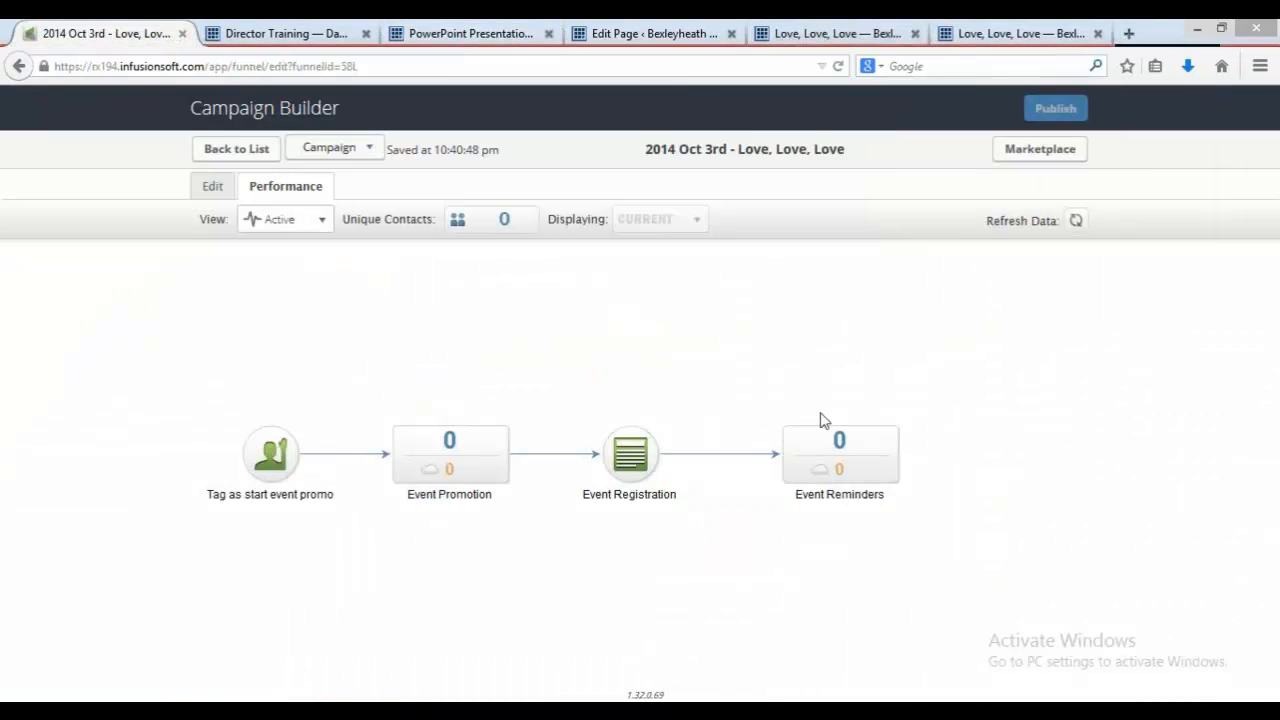
click(210, 184)
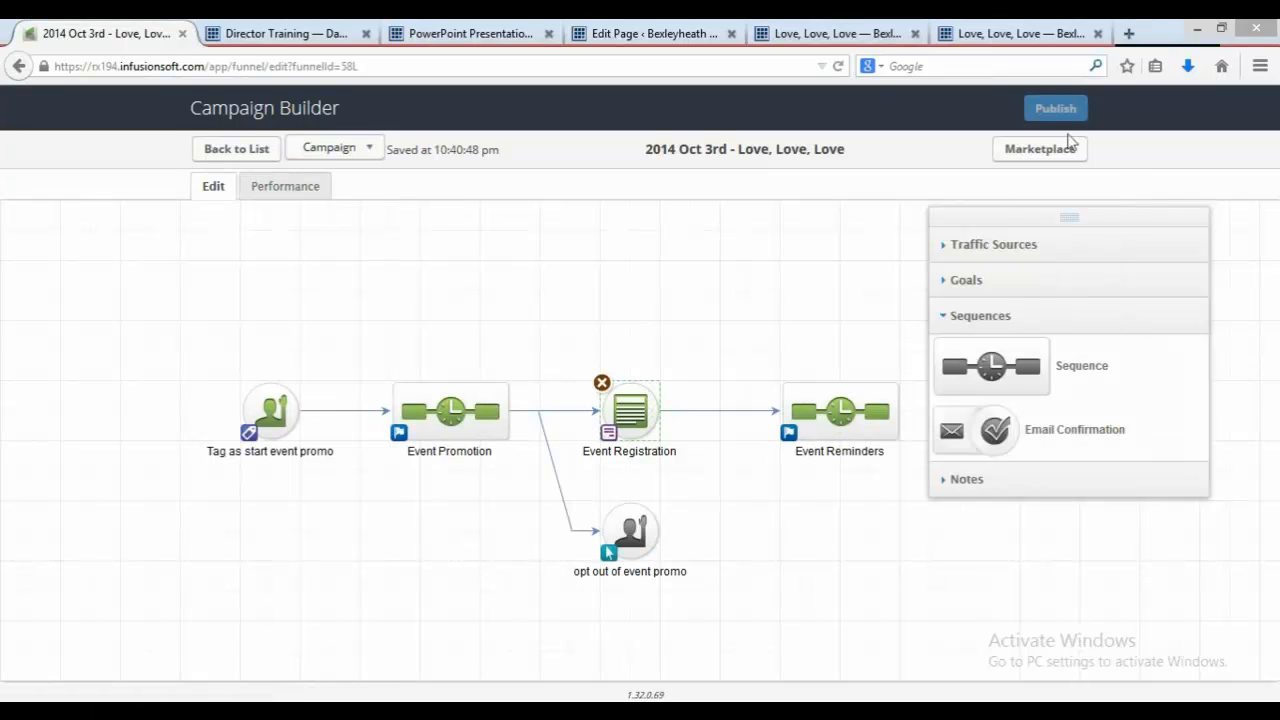
click(246, 152)
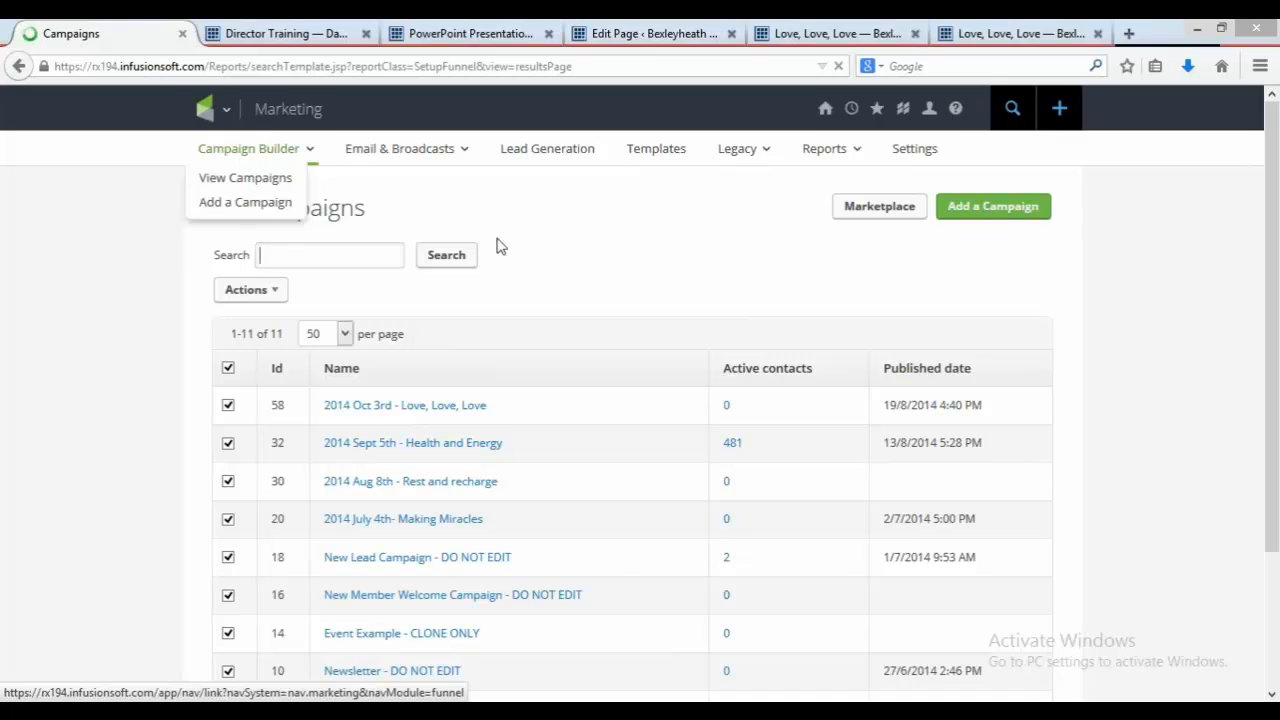
click(205, 108)
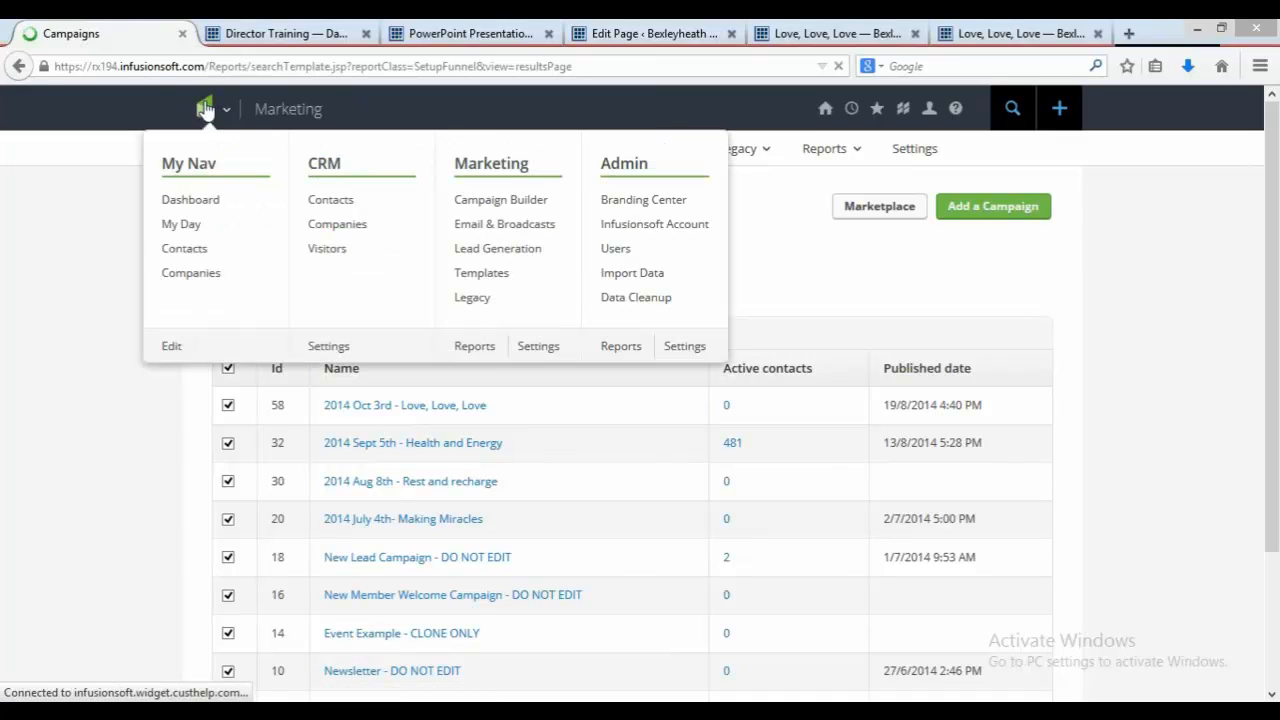
click(341, 201)
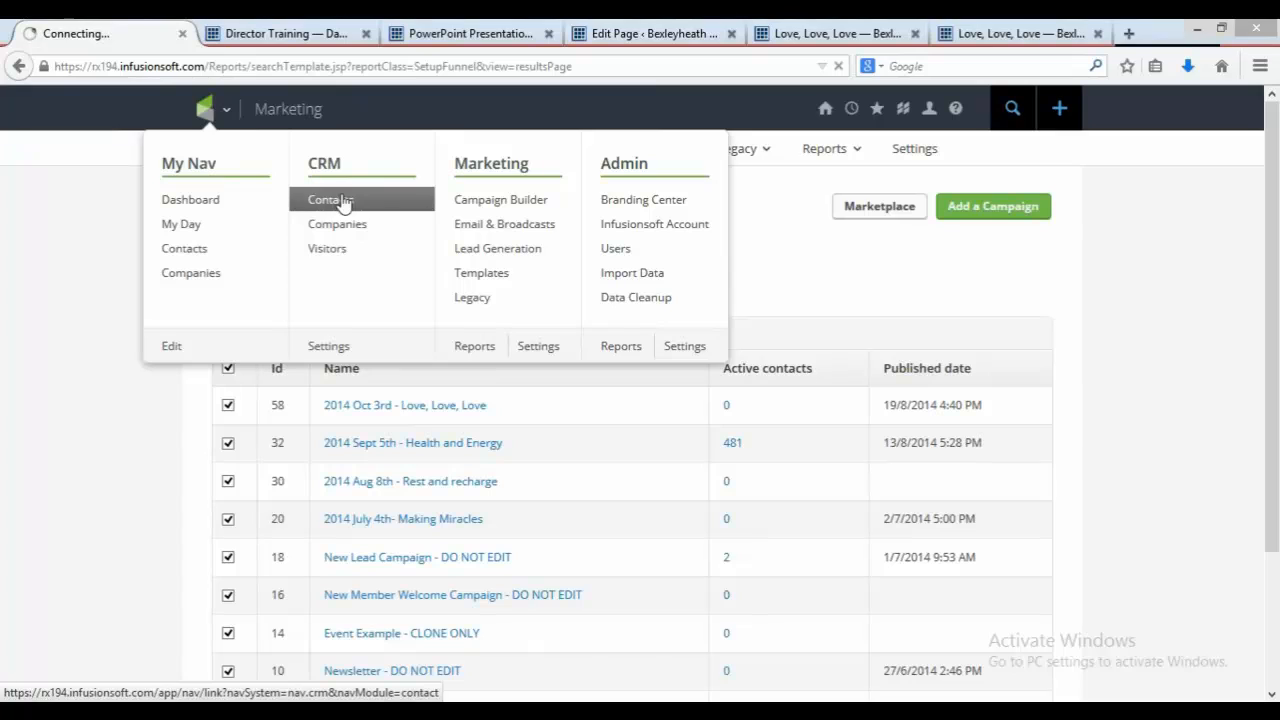
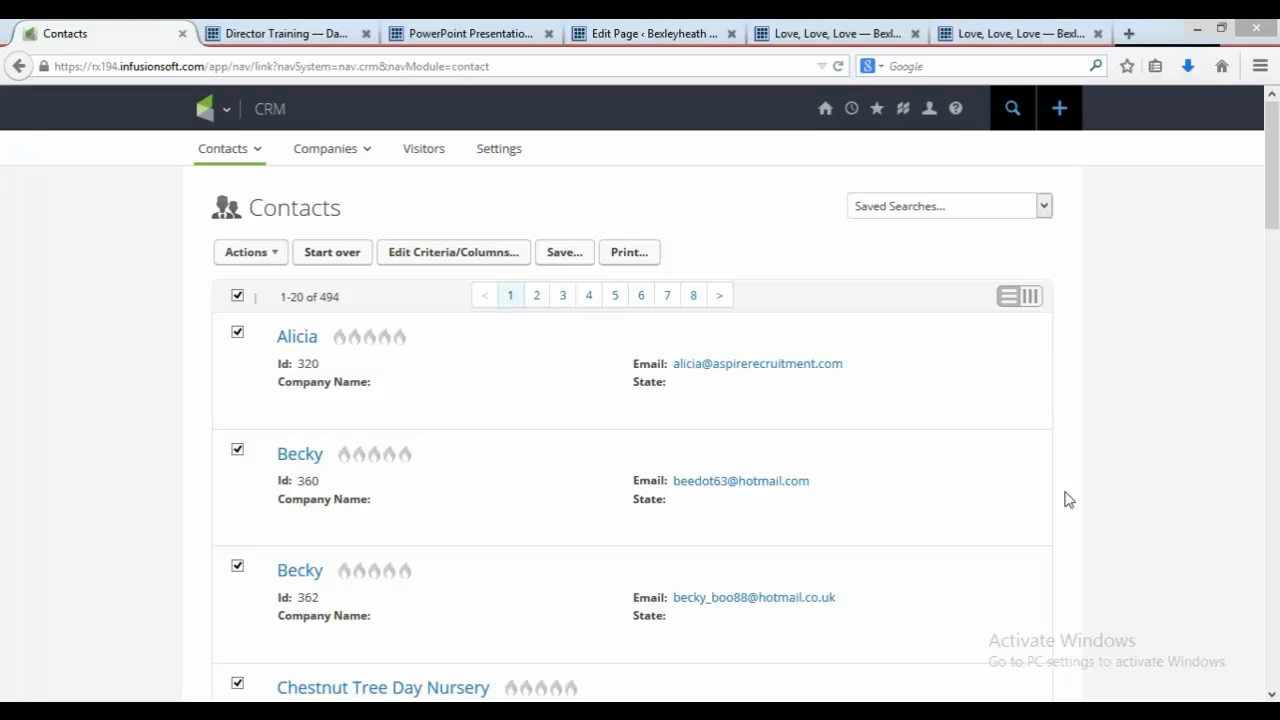
Step: Apply the Events -> Love Love Love Oct 3rd 2014: Start Promotion tag to all contacts in the search and process the action
click(274, 254)
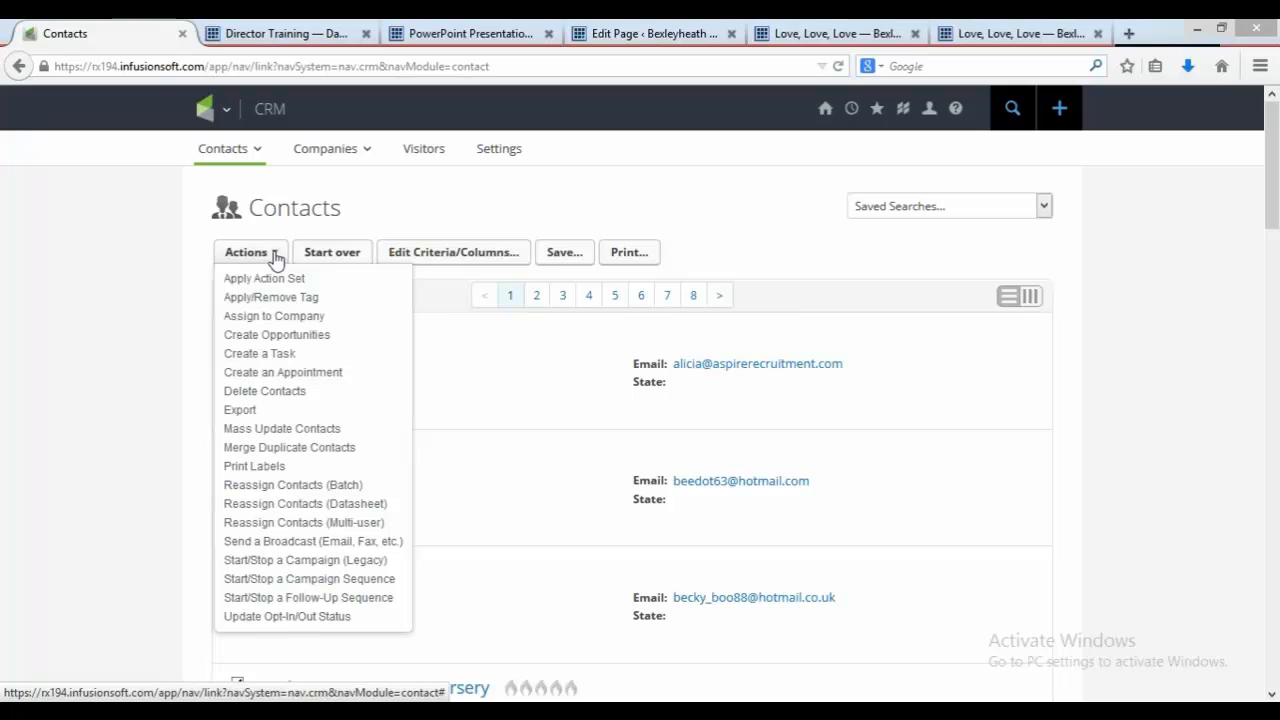
click(282, 302)
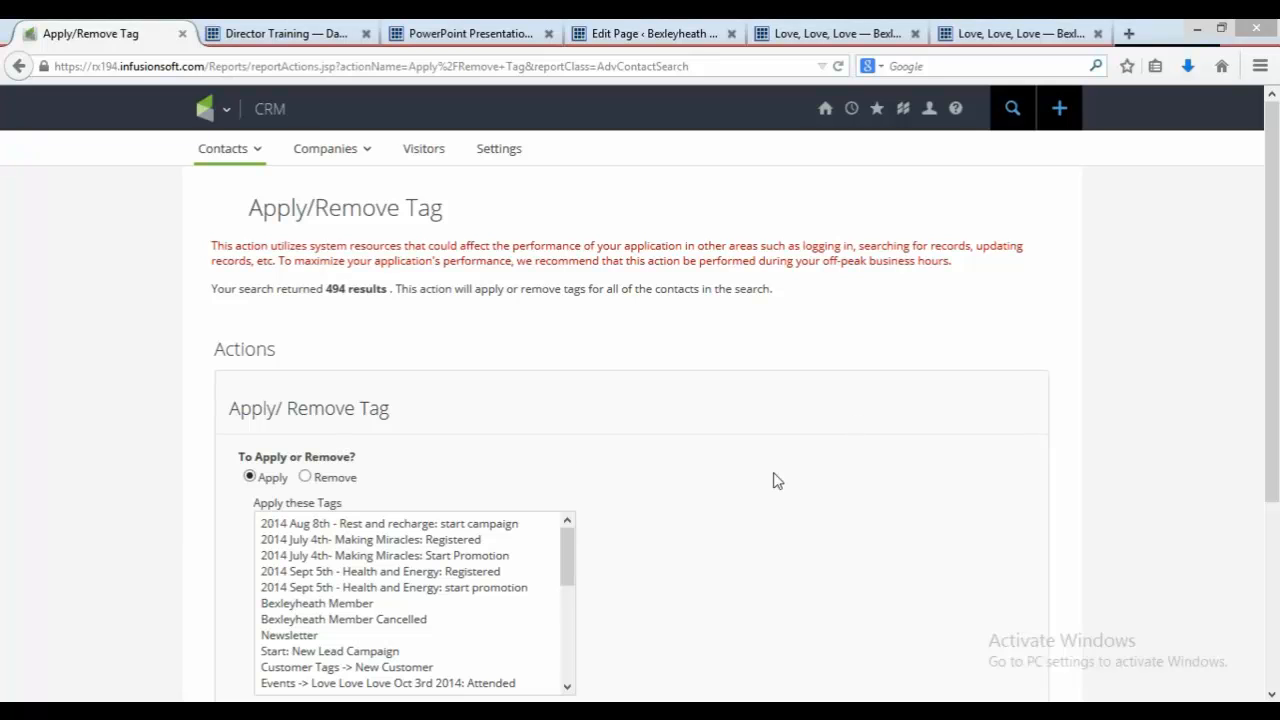
drag(562, 573, 565, 627)
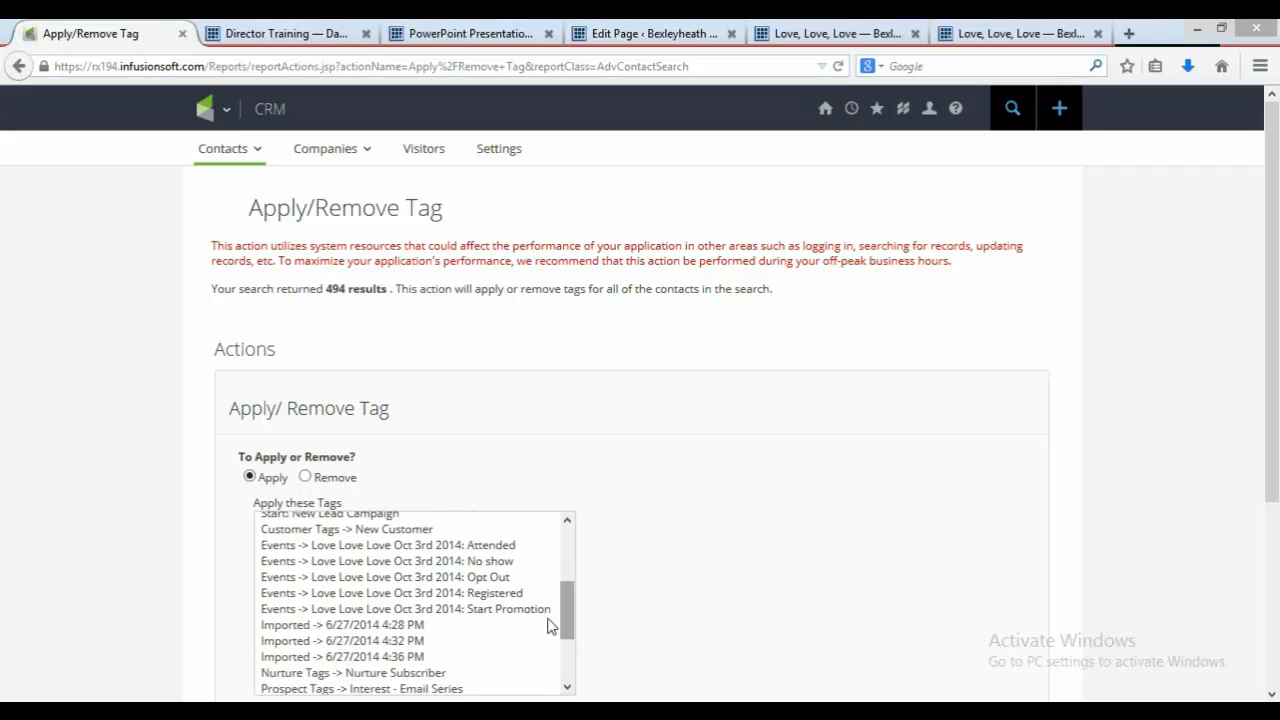
click(537, 612)
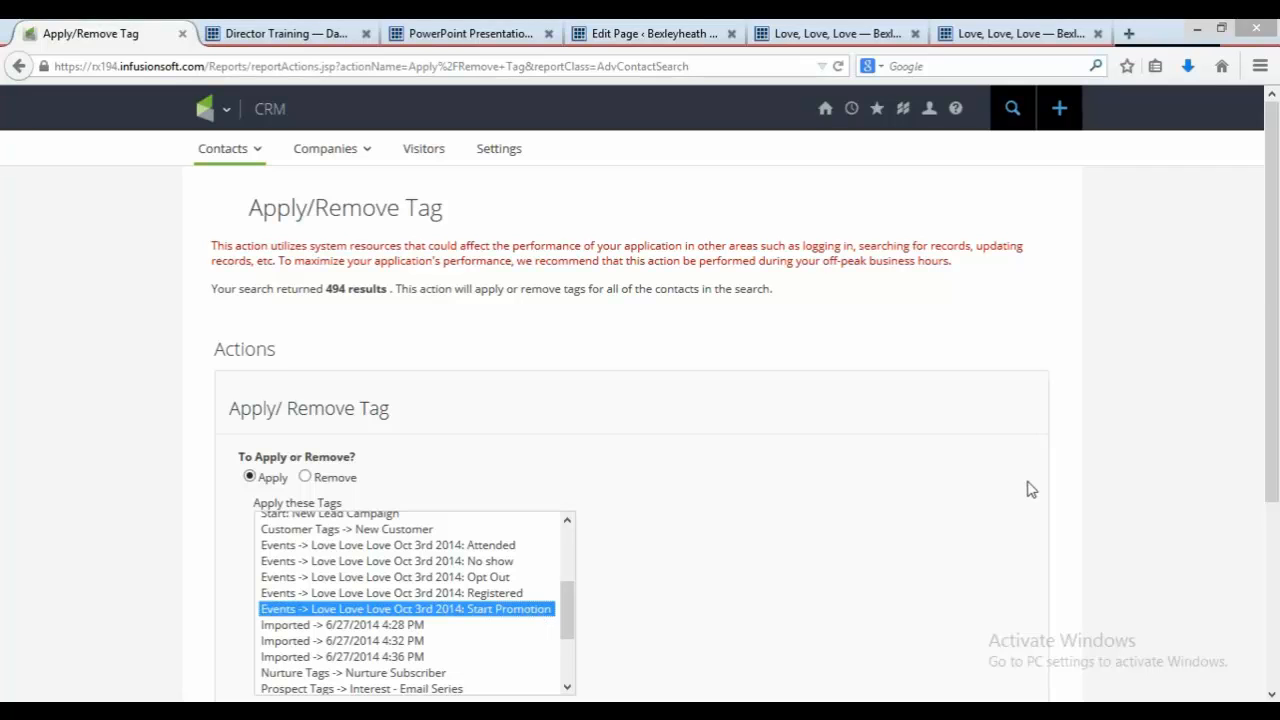
drag(1273, 300, 1276, 444)
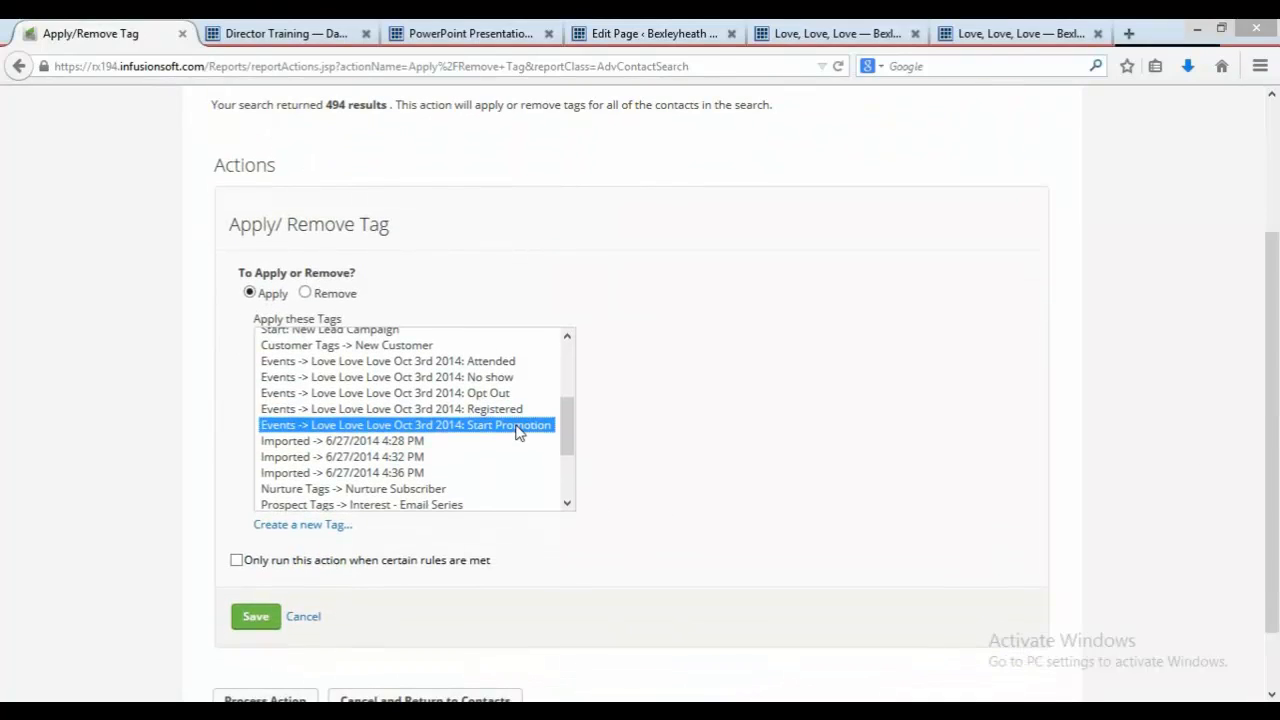
click(267, 623)
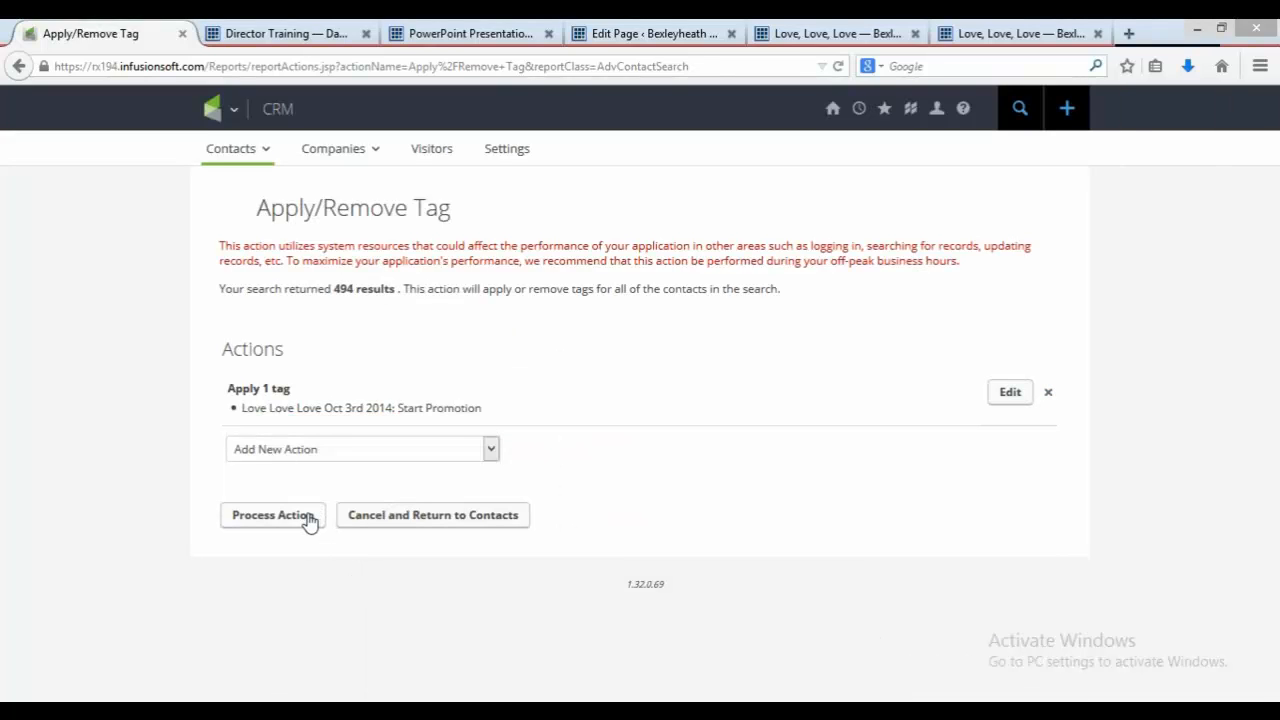
click(308, 516)
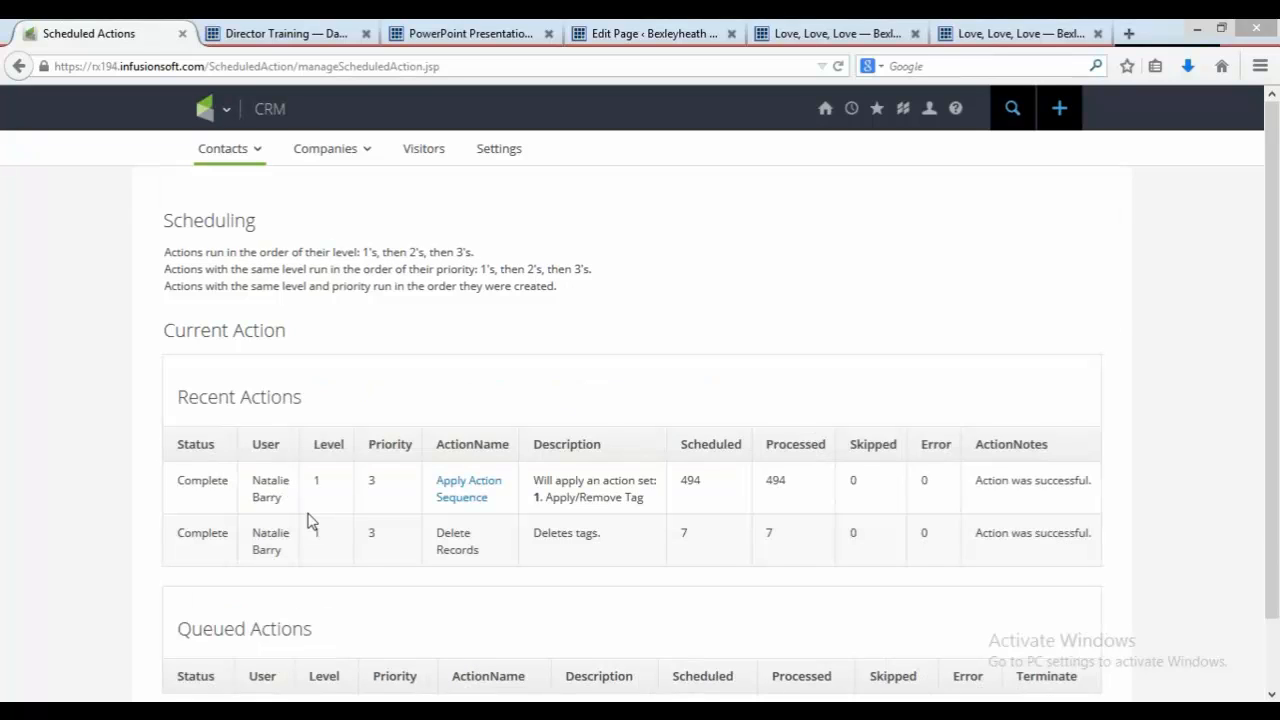
Step: Open the add_event link from the PDF's Step Ten page in a new tab
click(463, 30)
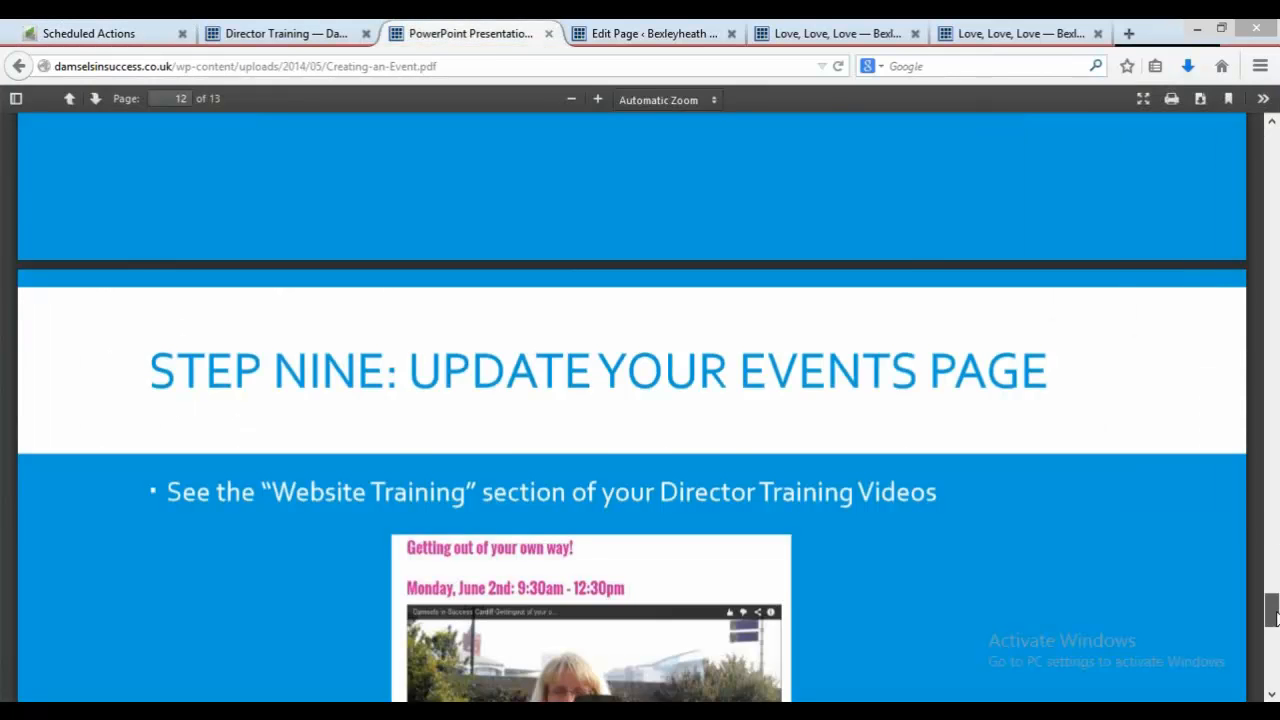
scroll(1274, 630, down, 5)
scroll(1273, 668, down, 6)
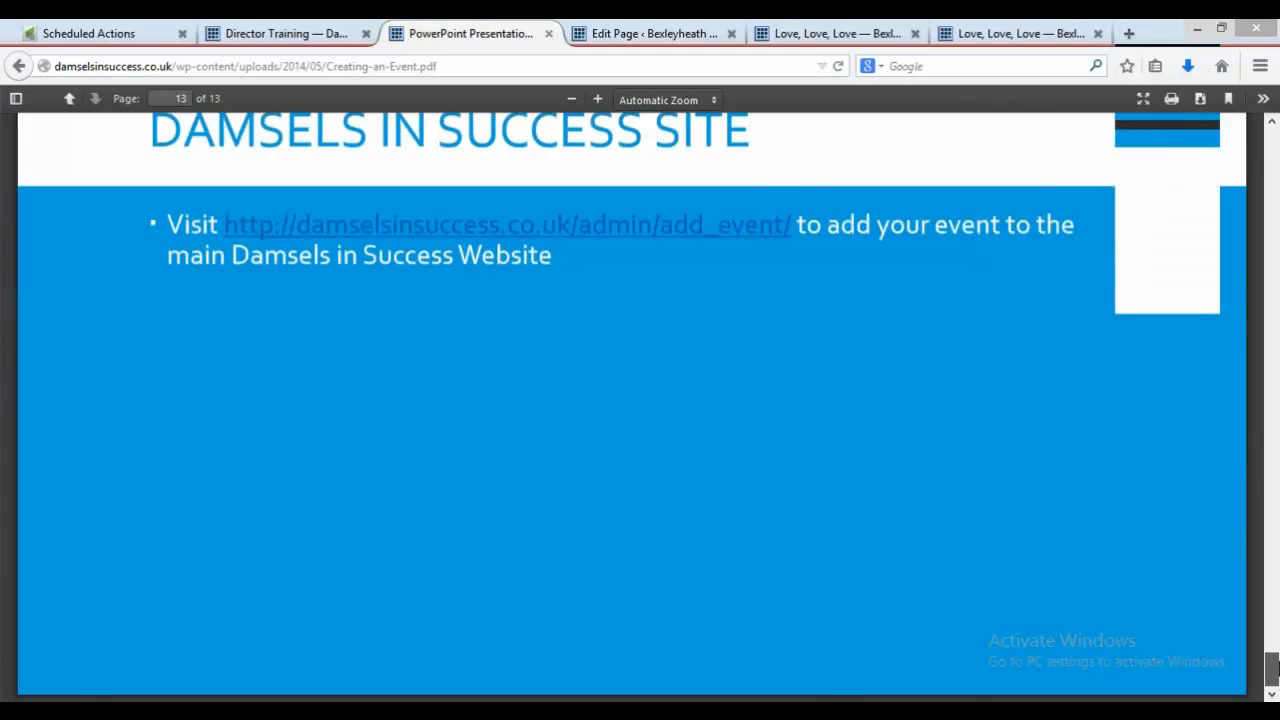
scroll(1272, 664, up, 3)
scroll(1272, 658, down, 3)
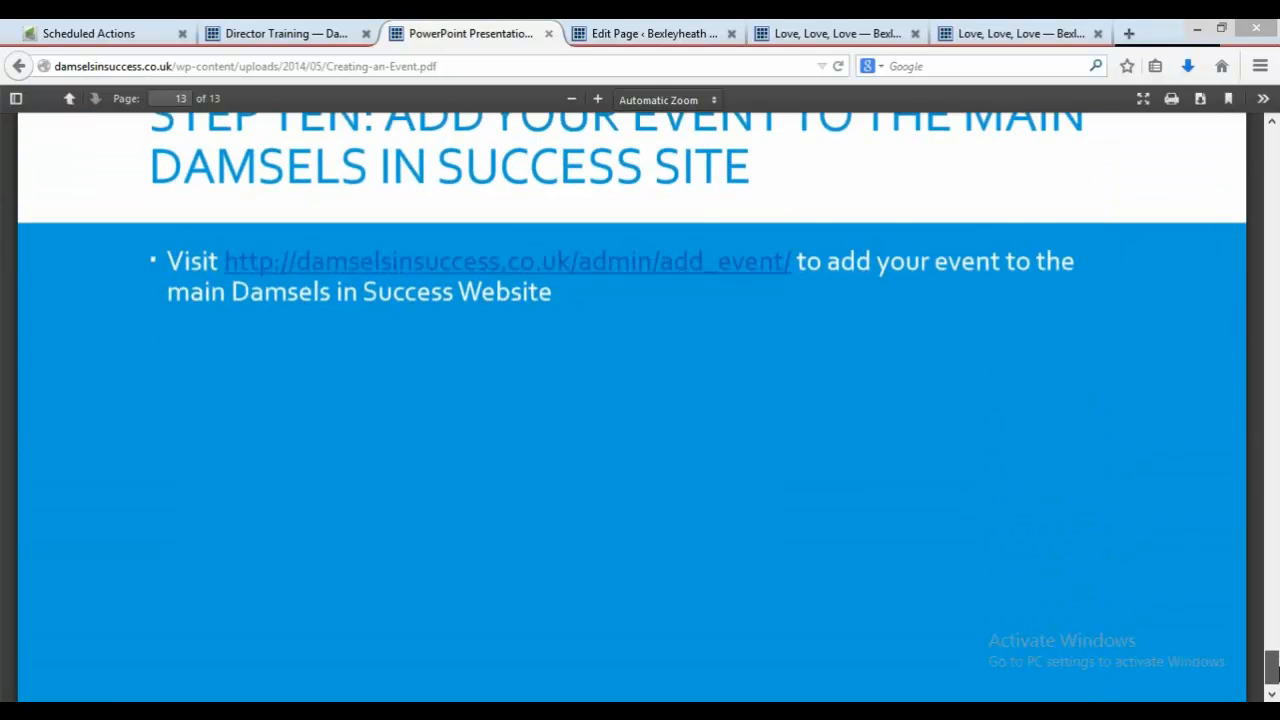
scroll(1272, 660, up, 2)
scroll(1272, 662, down, 1)
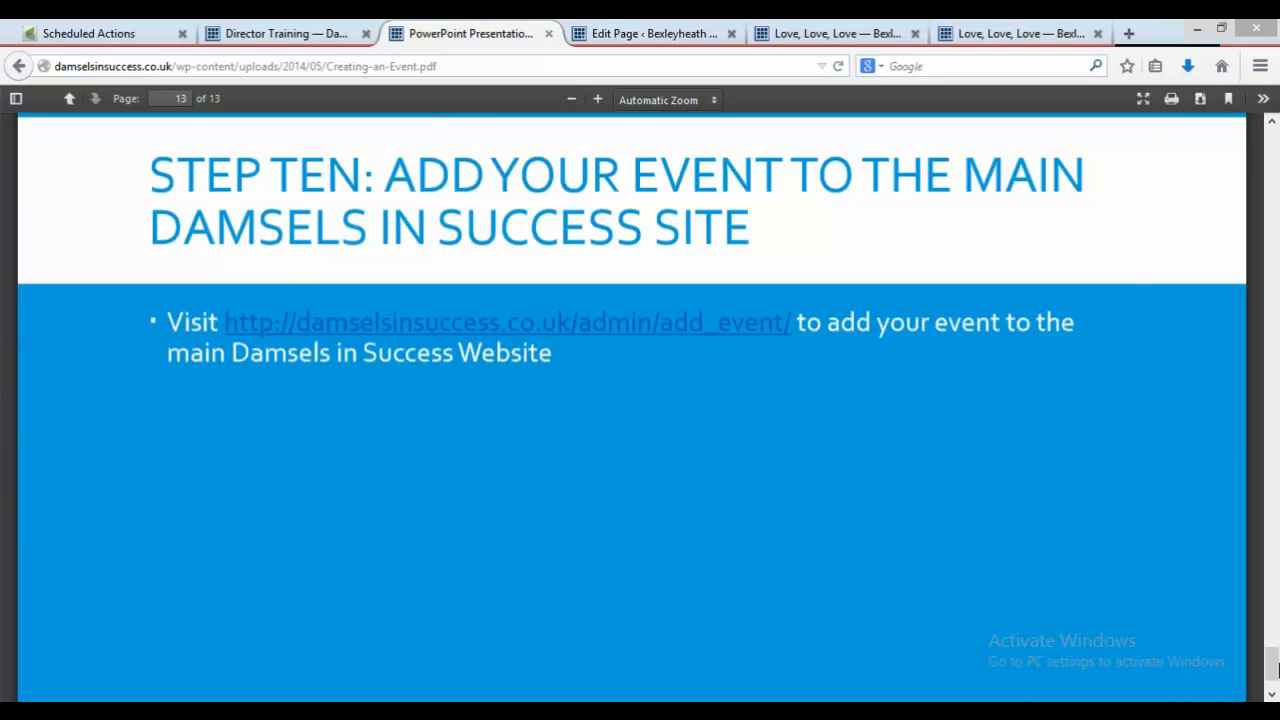
right_click(790, 338)
click(832, 344)
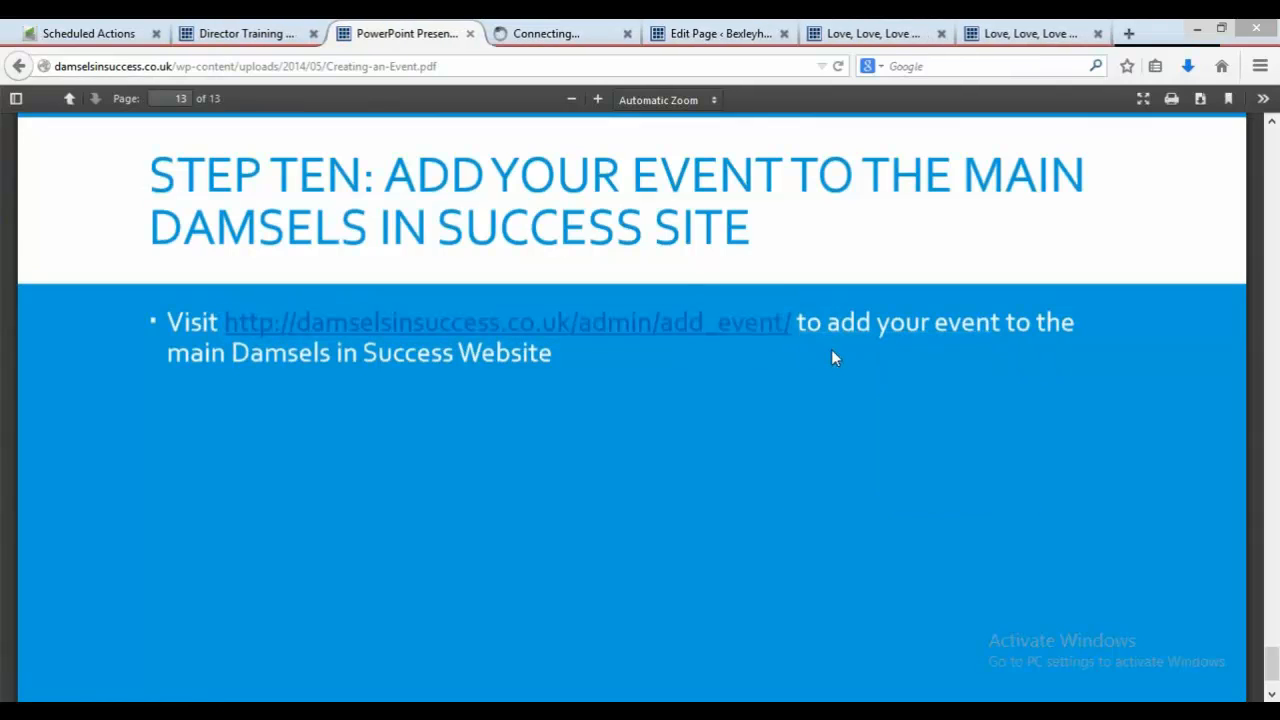
click(571, 37)
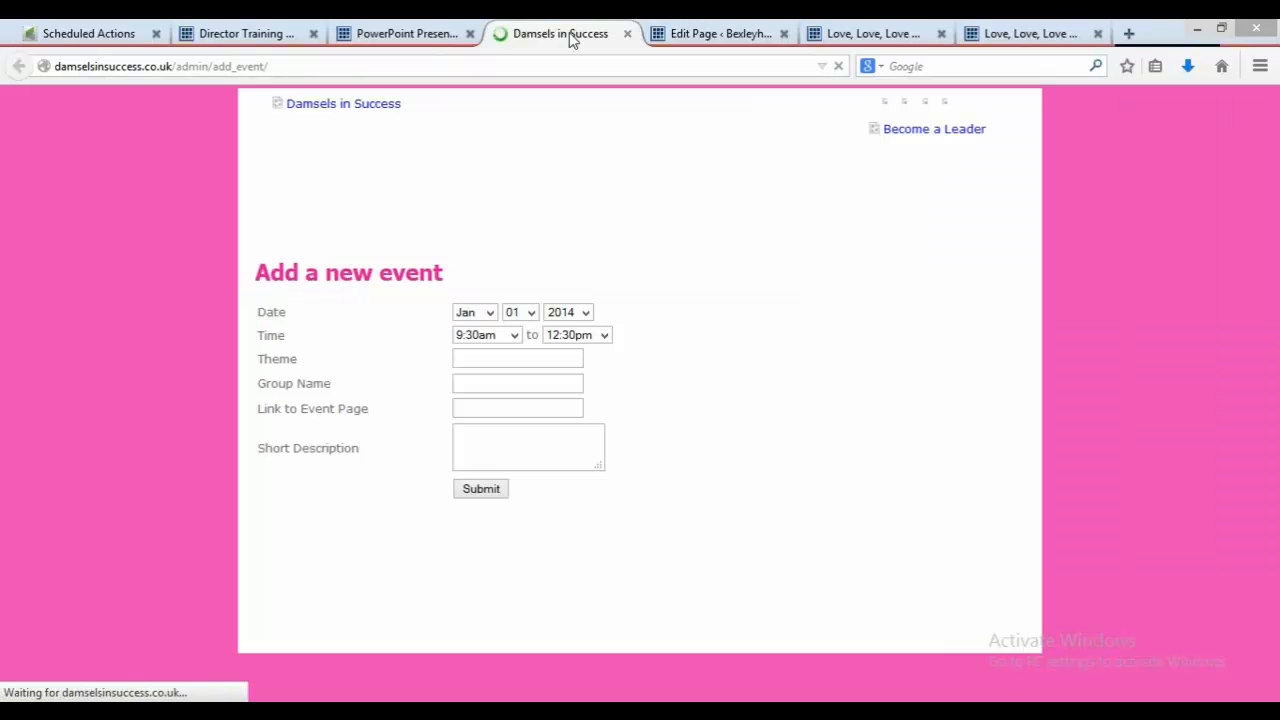
Step: Set the new event's date to Oct 03 2014
click(489, 312)
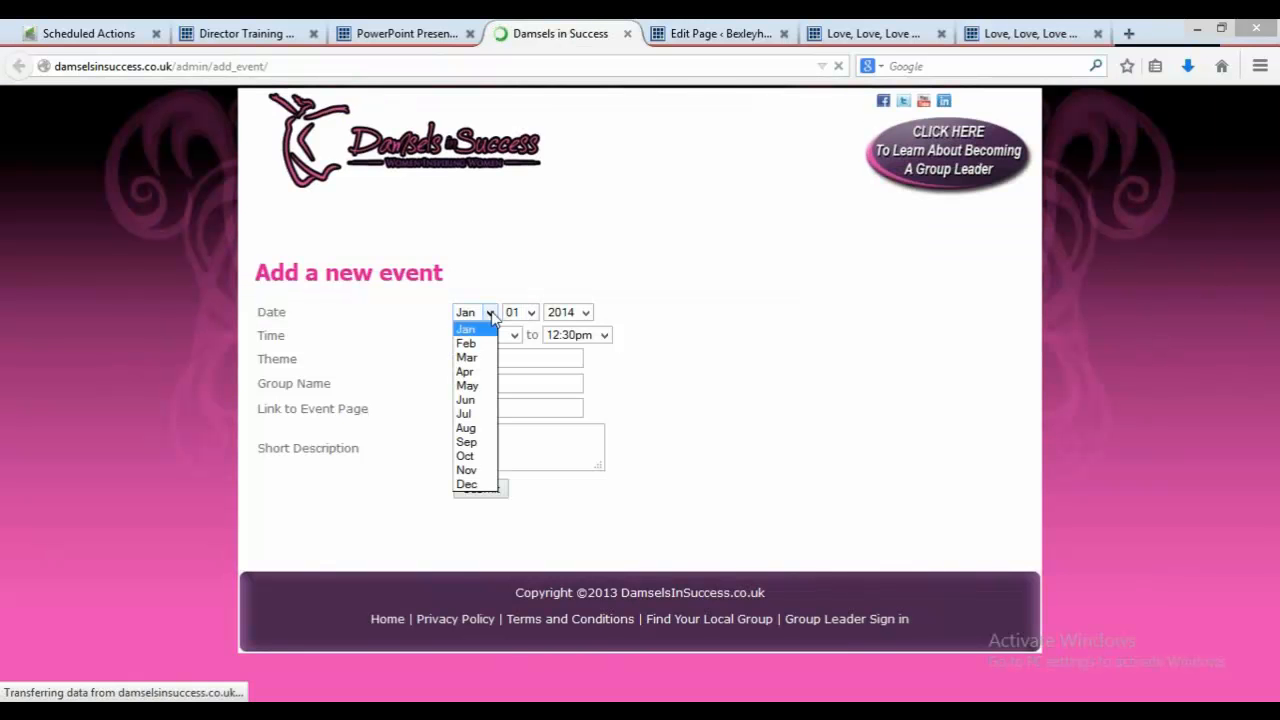
click(465, 456)
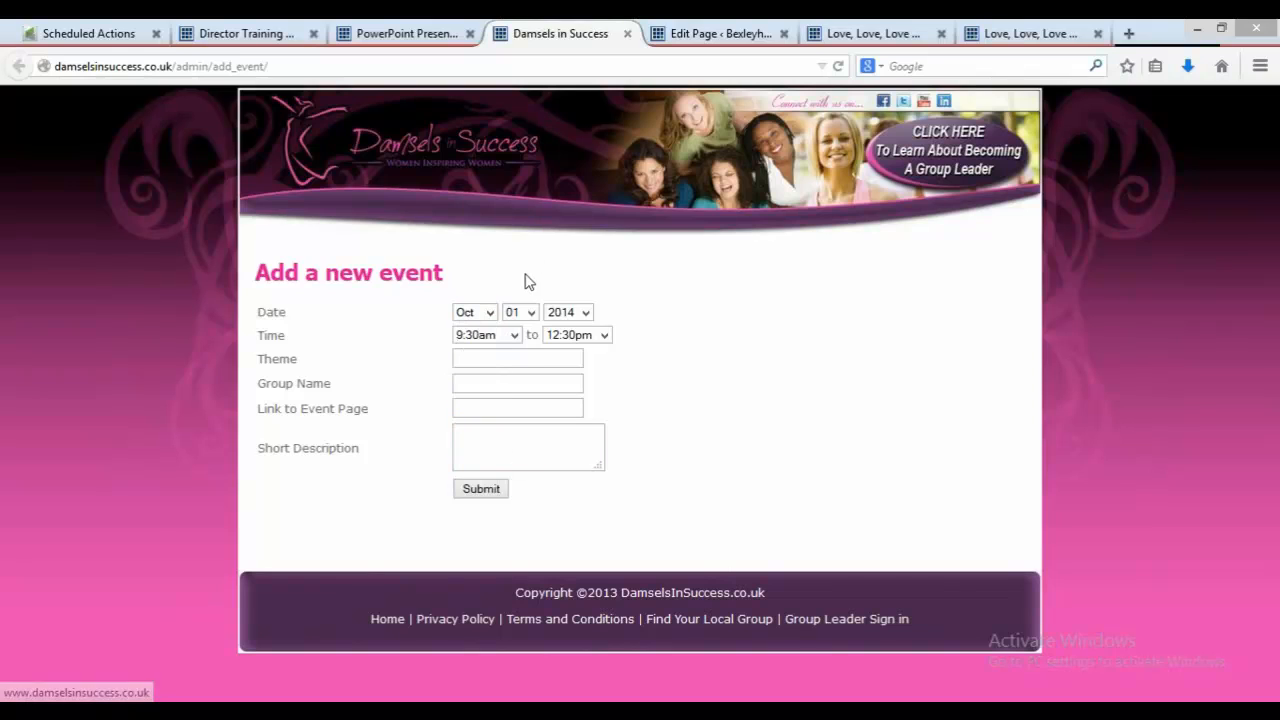
click(519, 312)
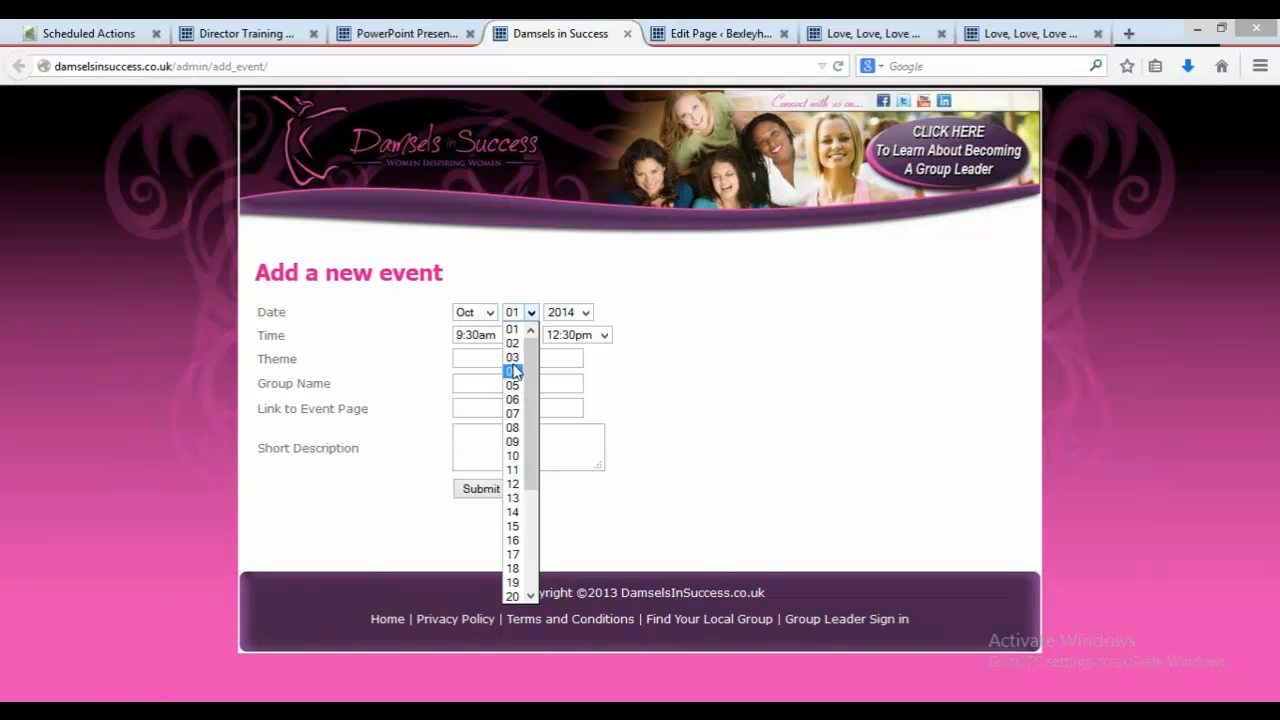
click(512, 358)
click(512, 359)
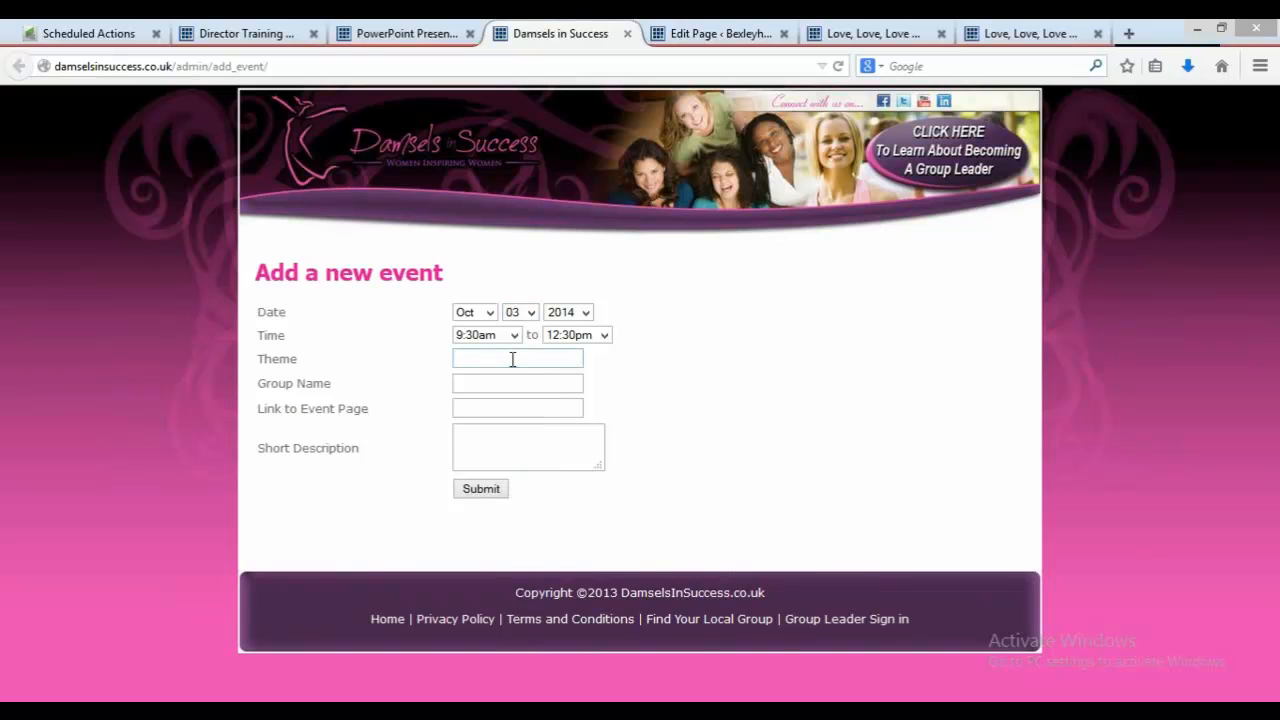
Step: Enter the theme Love, Love, Love and the group name Bexleyheath
text(Love, Love, Love)
click(517, 382)
text(Bexleyheath)
key(Tab)
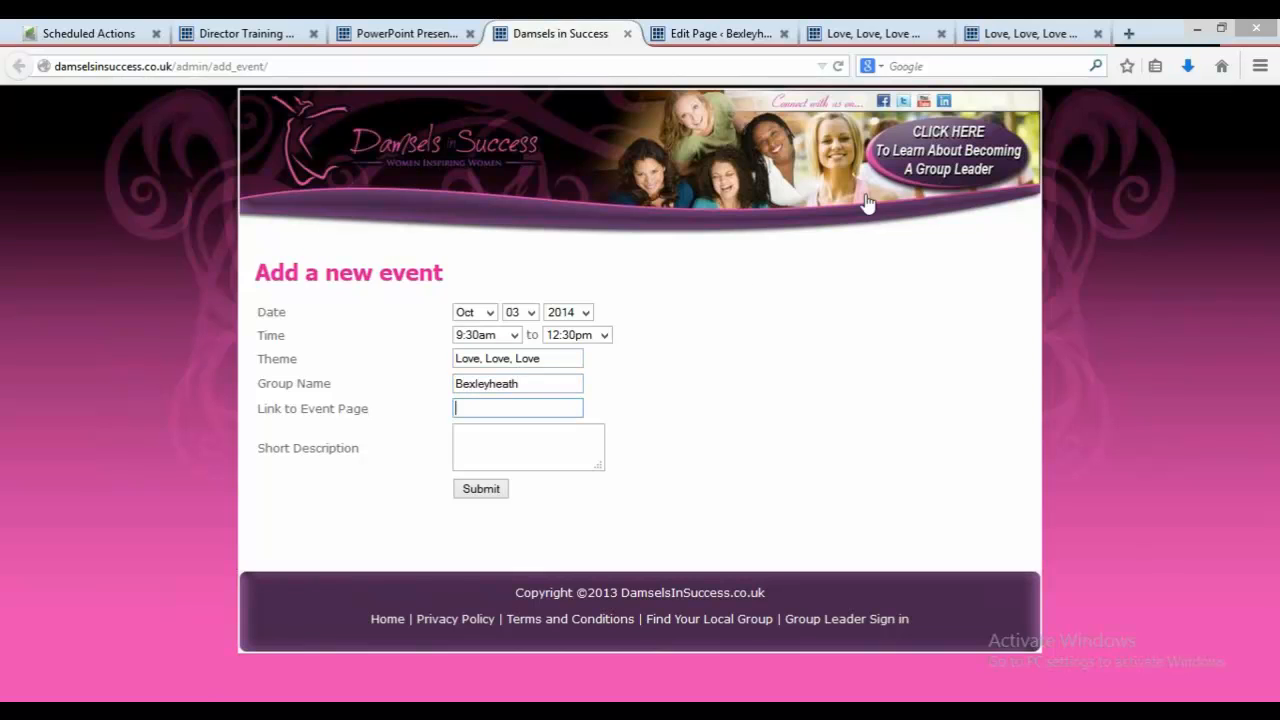
Step: Copy the Love, Love, Love event page's address and paste it into the Link to Event Page field
click(873, 33)
click(603, 63)
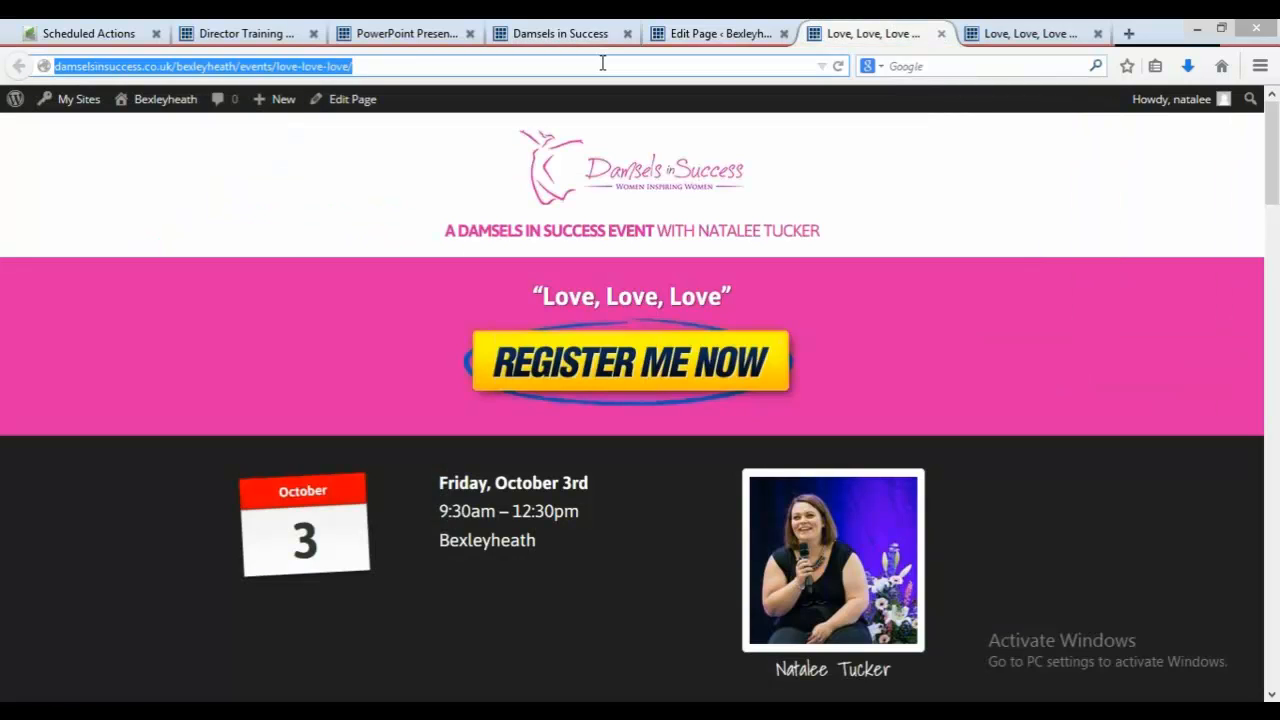
click(700, 33)
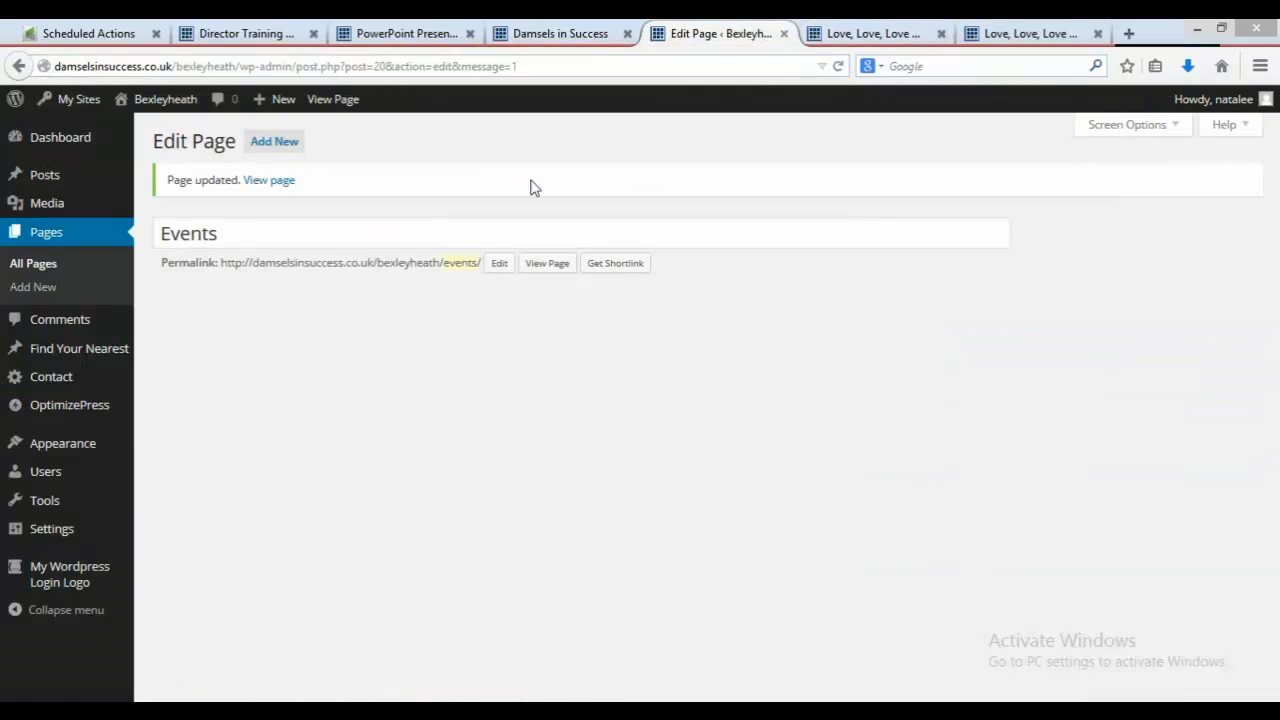
click(1043, 33)
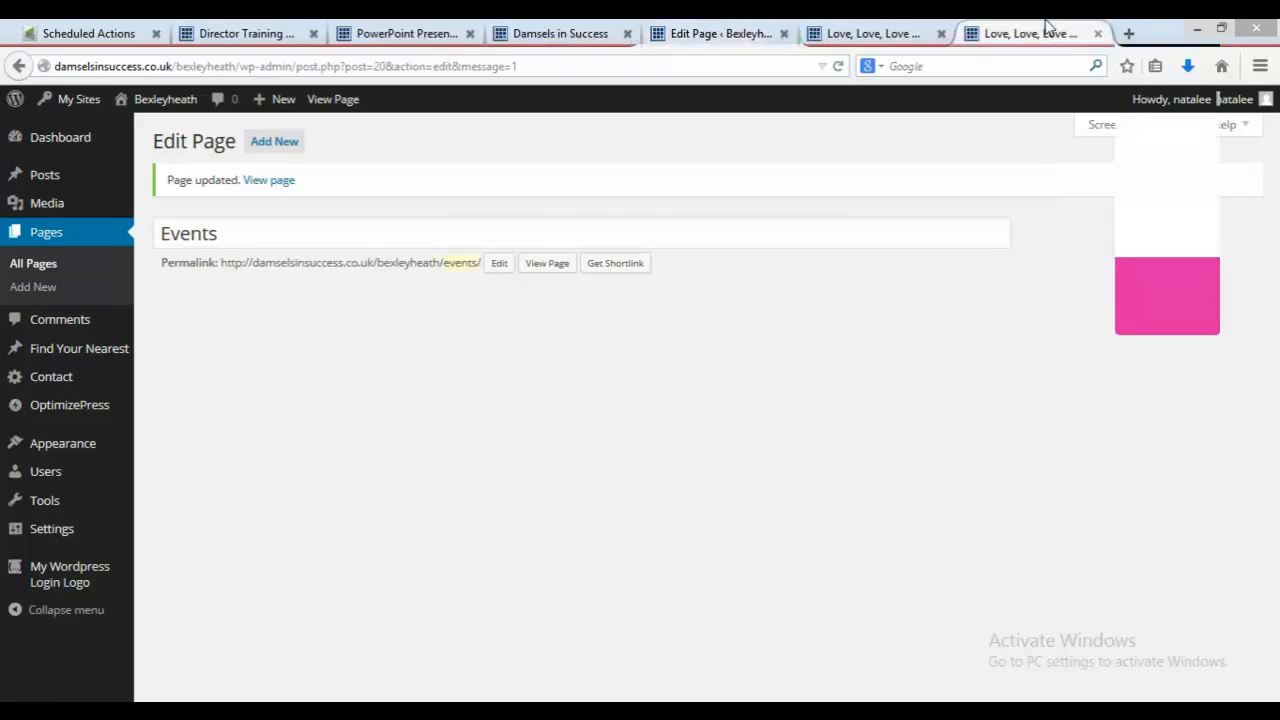
right_click(1047, 30)
click(903, 31)
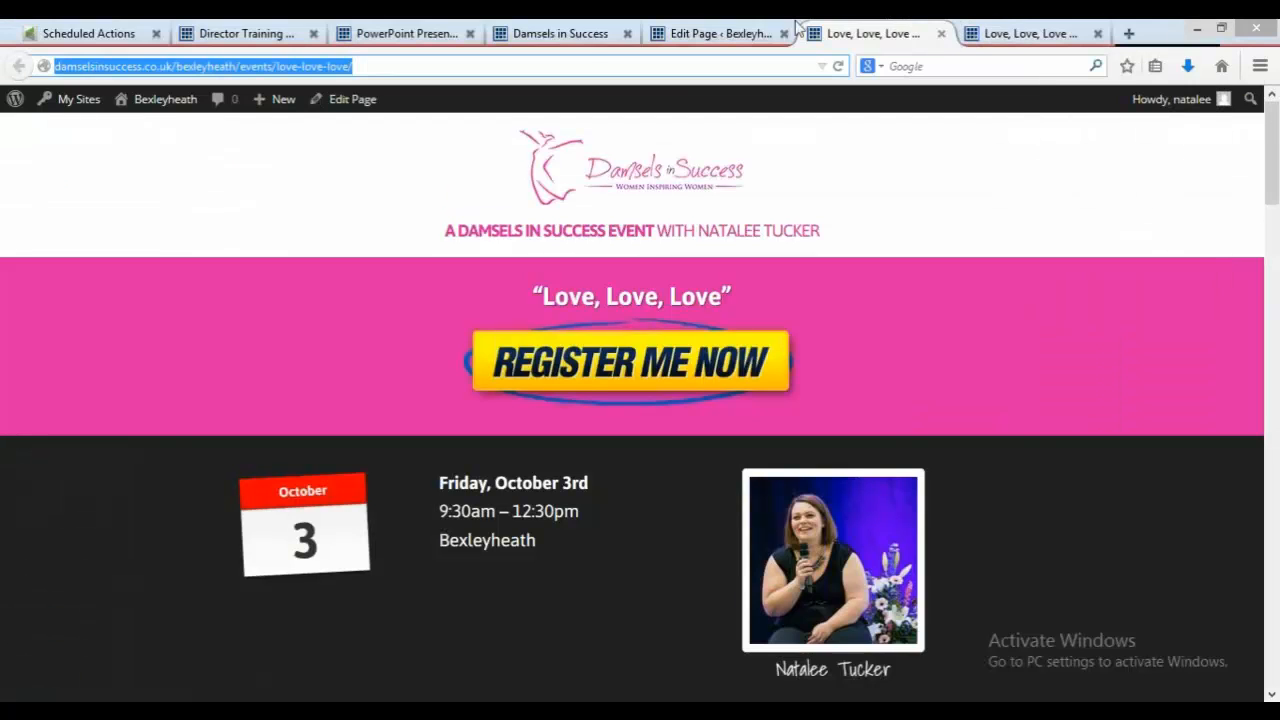
click(592, 40)
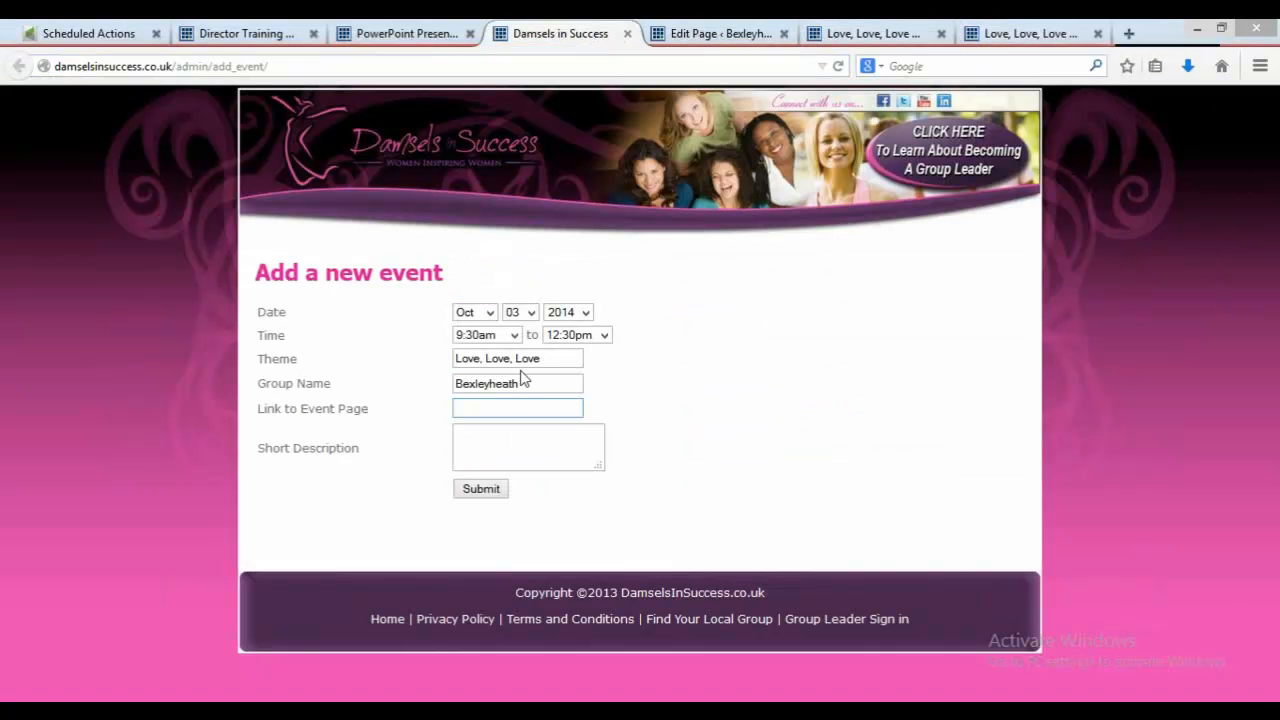
key(ctrl+v)
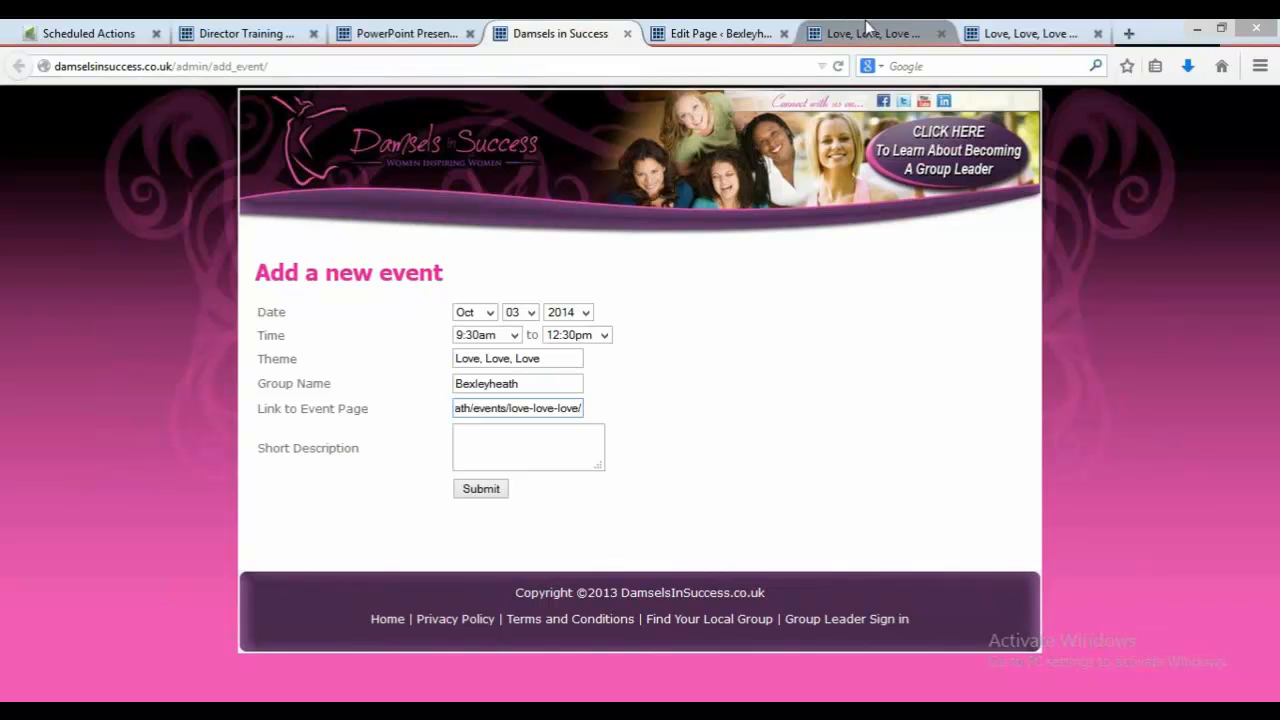
Step: Open the Events page in the editor and copy the Love, Love, Love event's description paragraphs
right_click(764, 28)
click(730, 35)
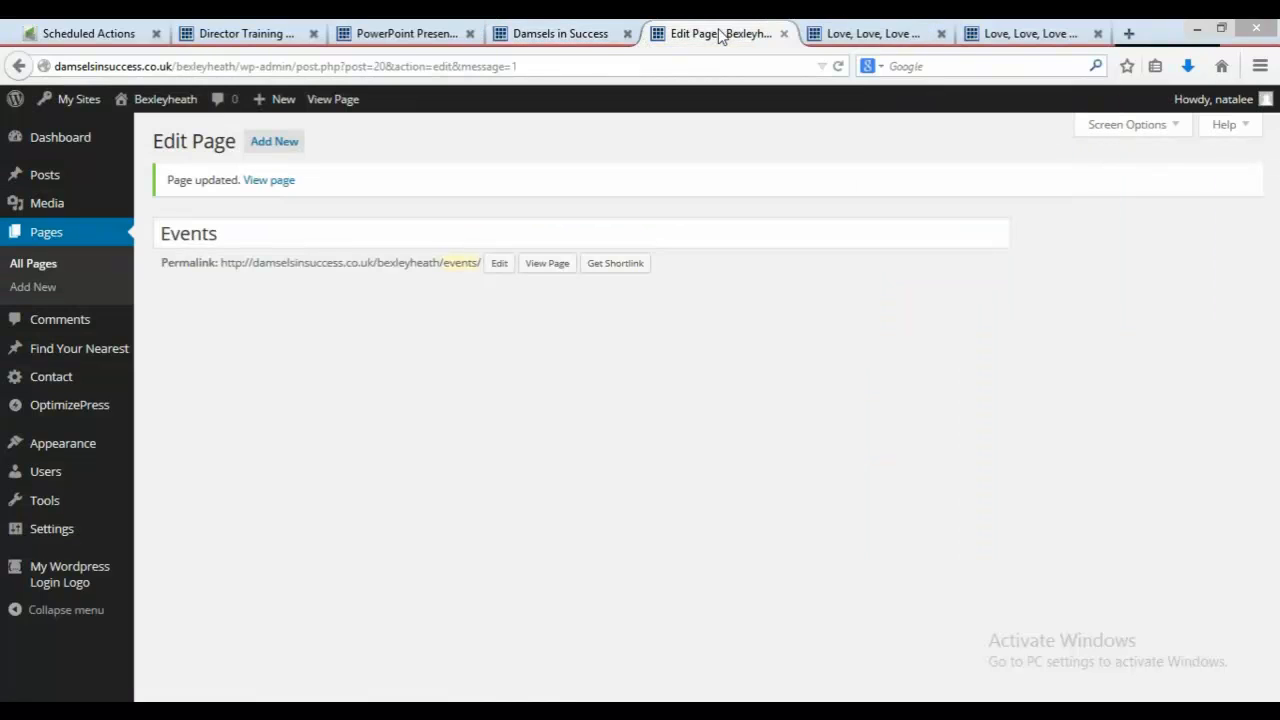
click(62, 238)
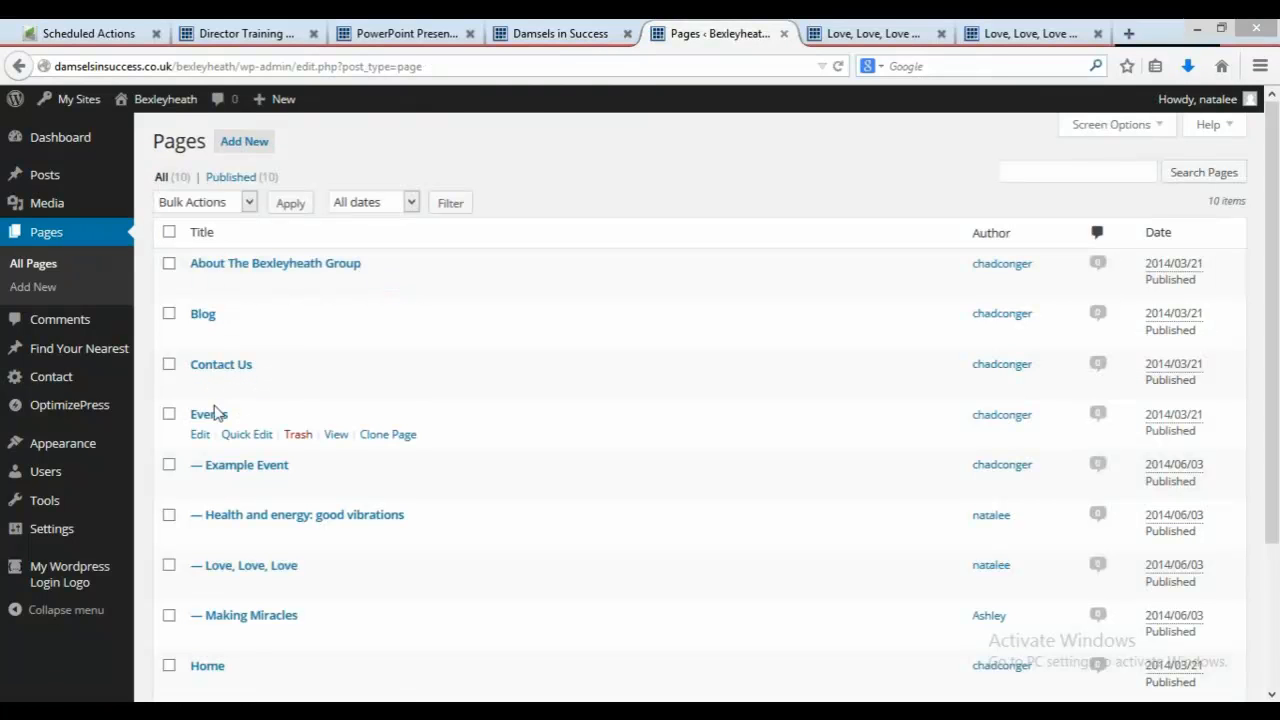
click(202, 436)
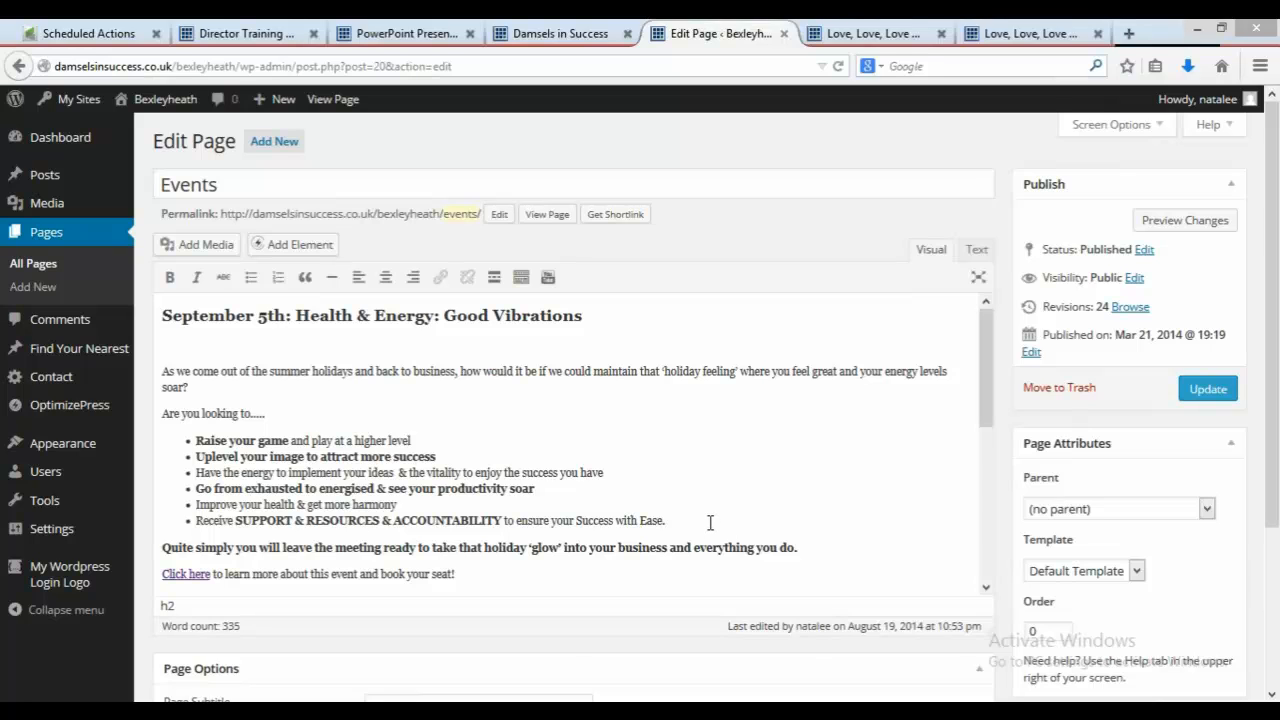
drag(700, 520, 444, 488)
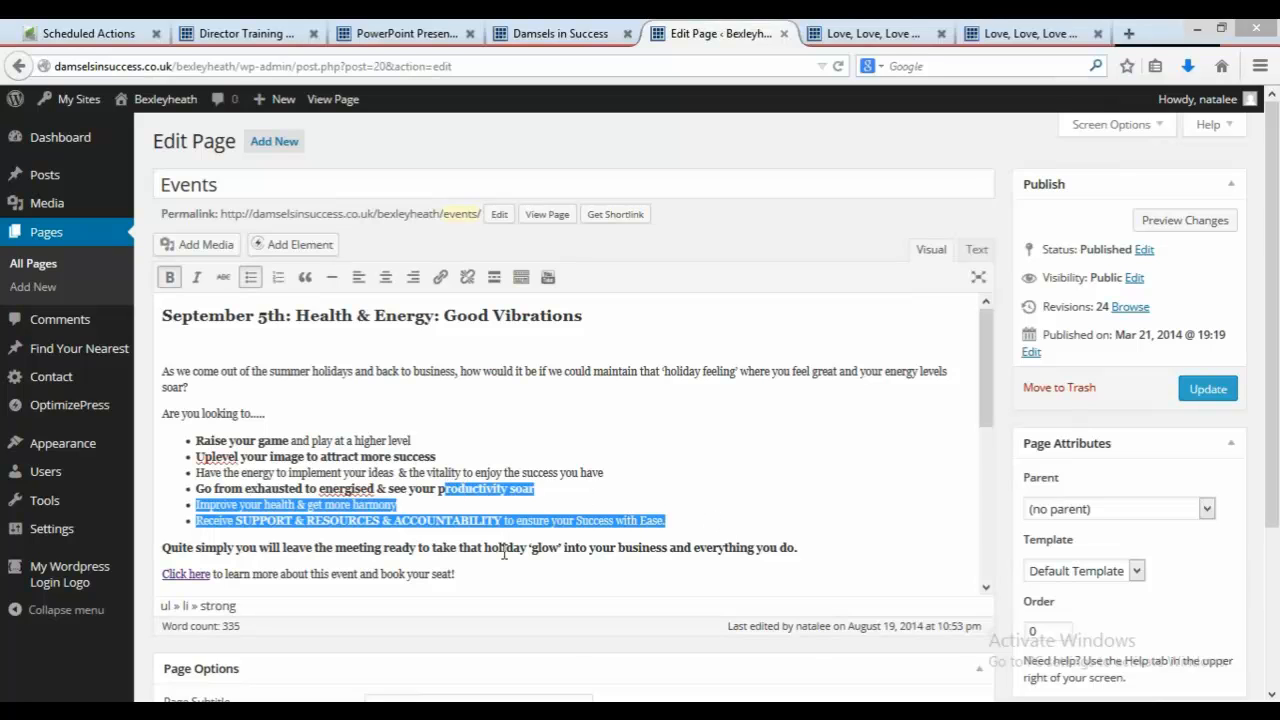
drag(483, 572, 155, 388)
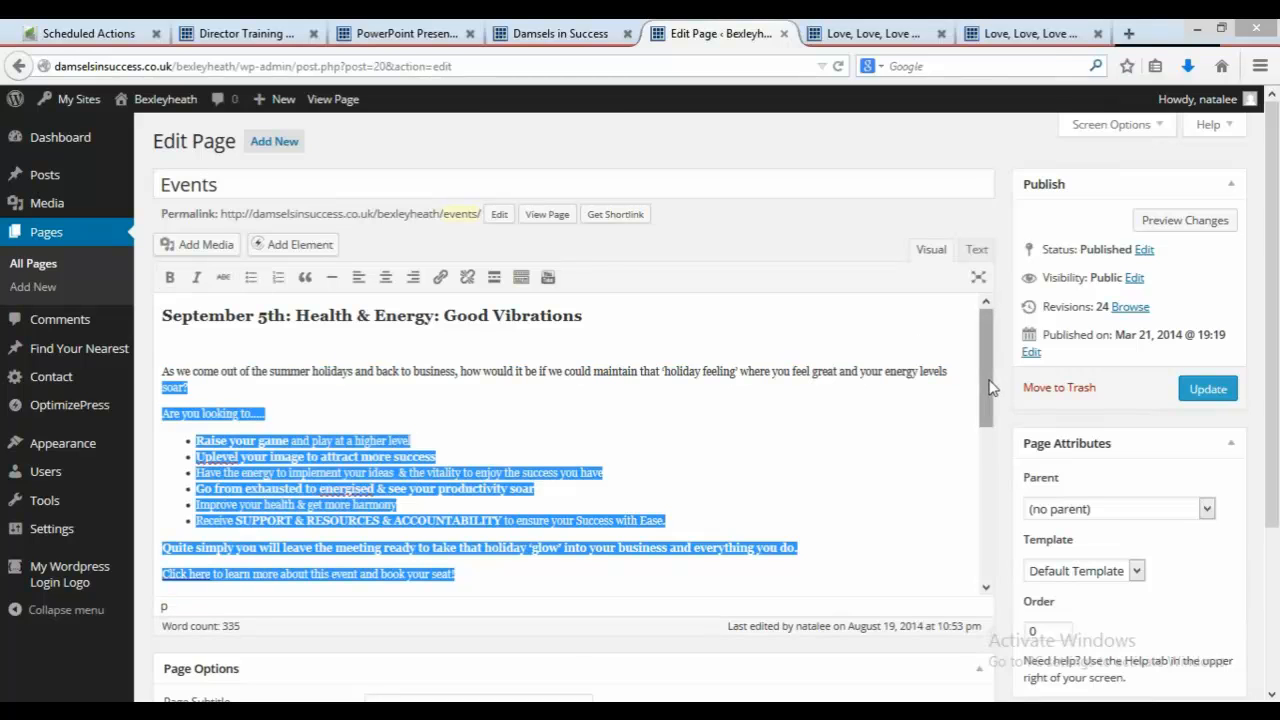
drag(988, 385, 1009, 540)
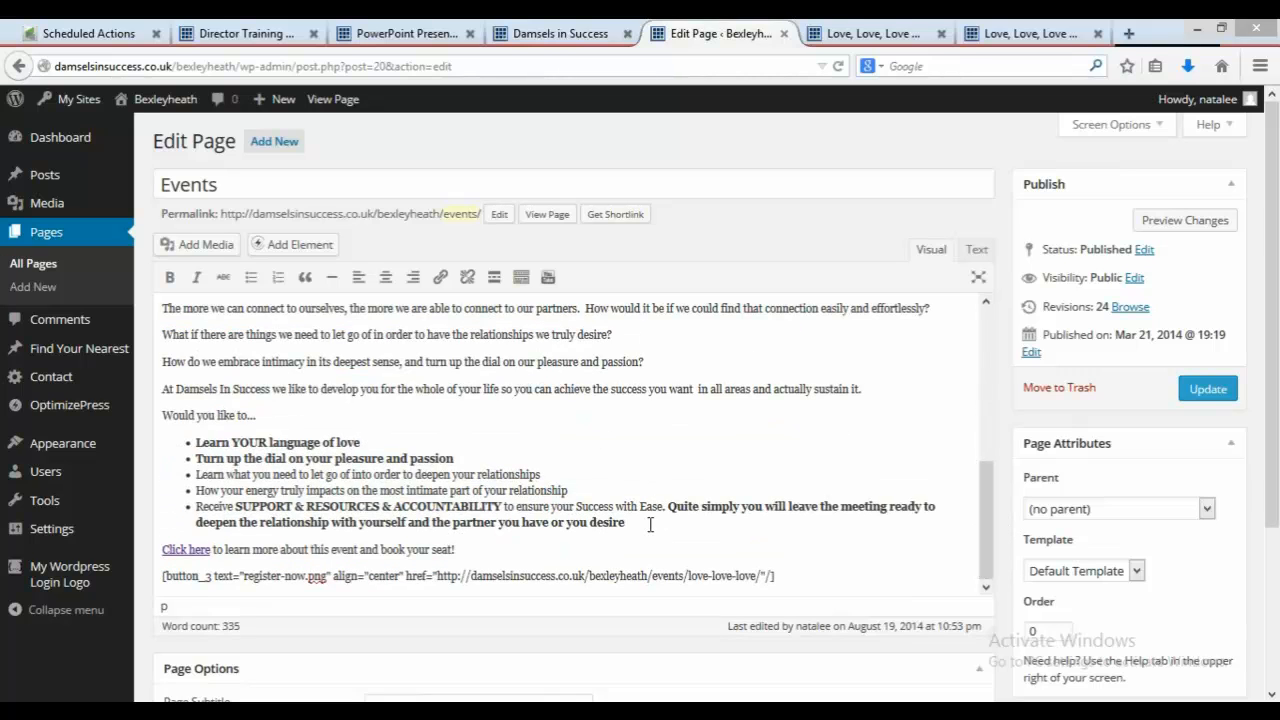
drag(627, 522, 143, 403)
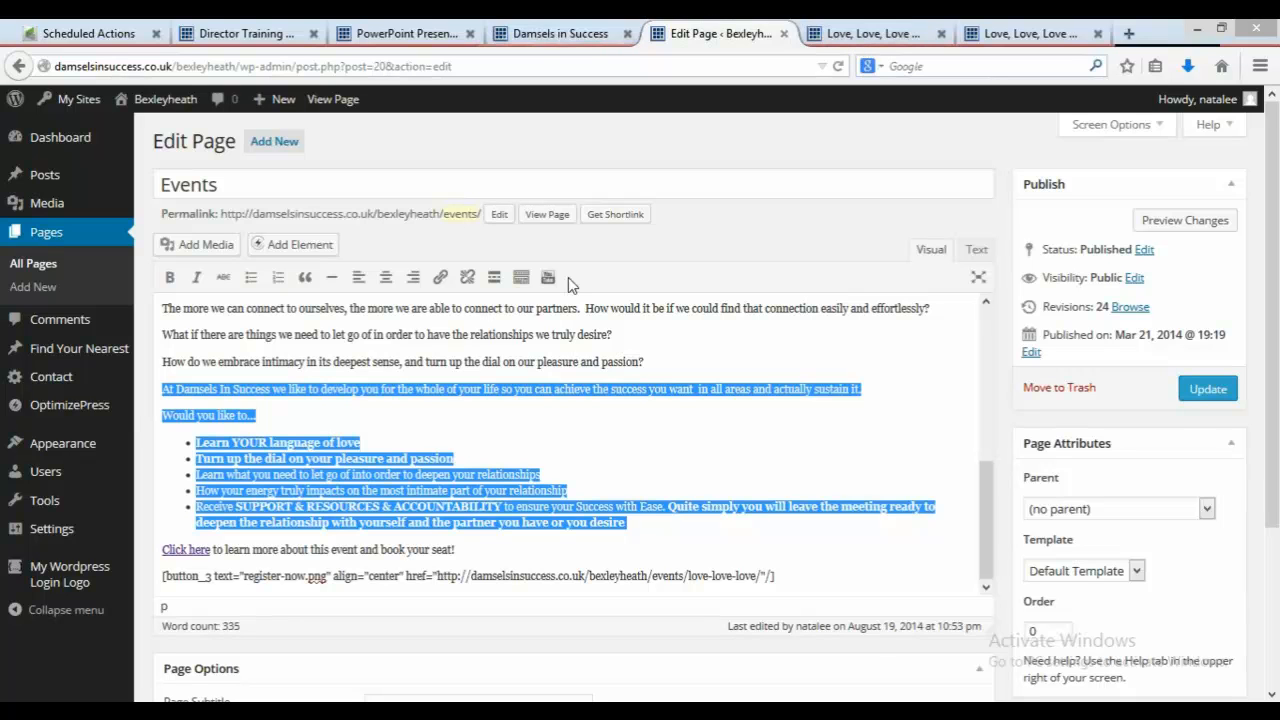
Step: Paste the description into the Short Description field and submit the new event
click(580, 35)
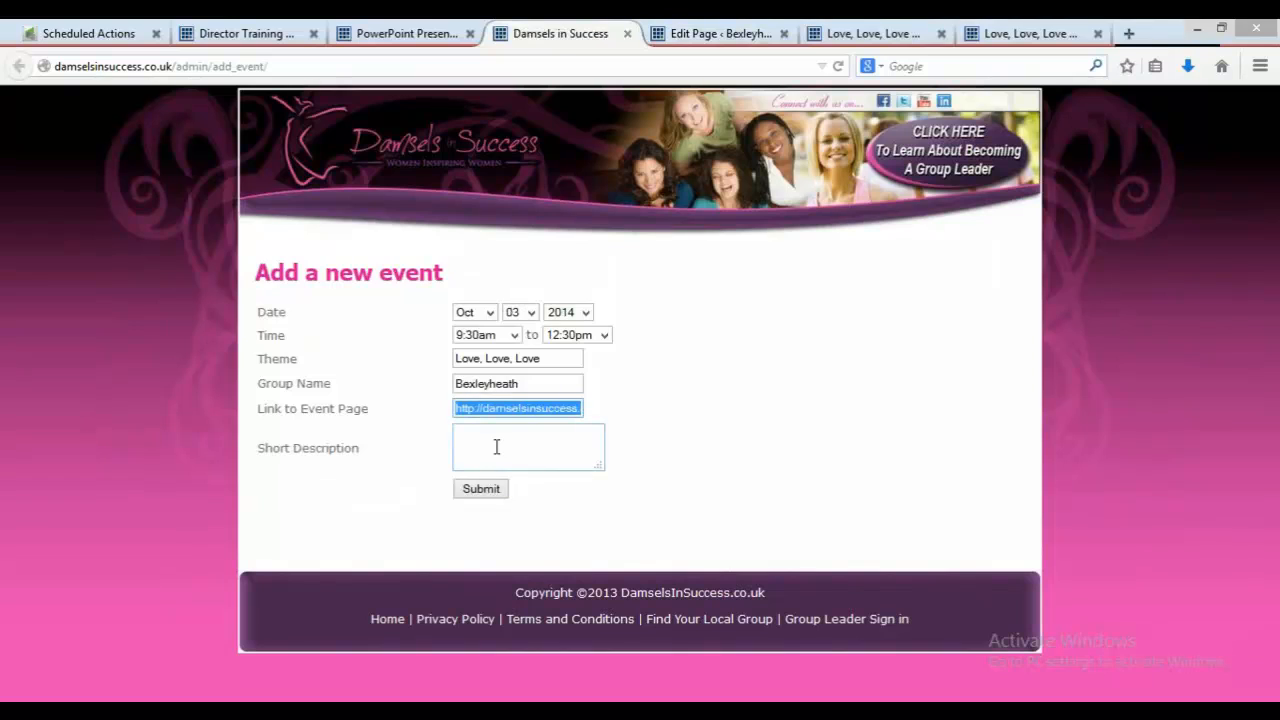
click(496, 447)
key(ctrl+v)
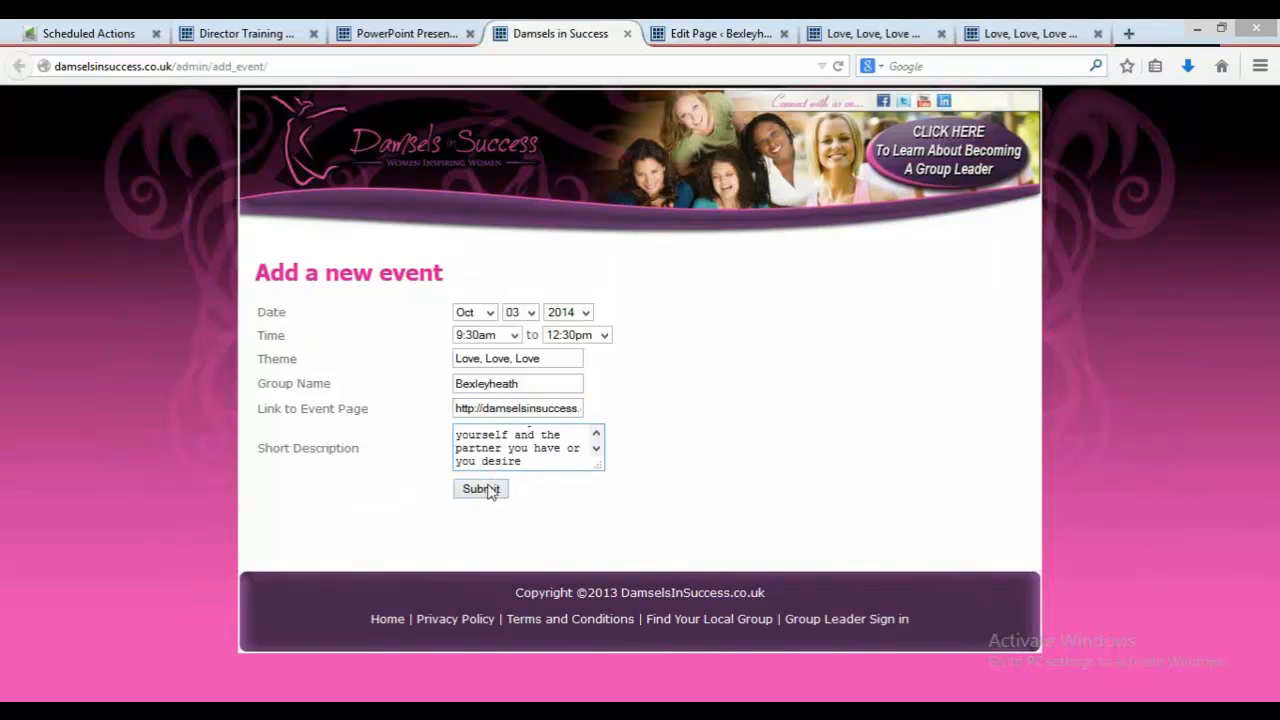
click(488, 489)
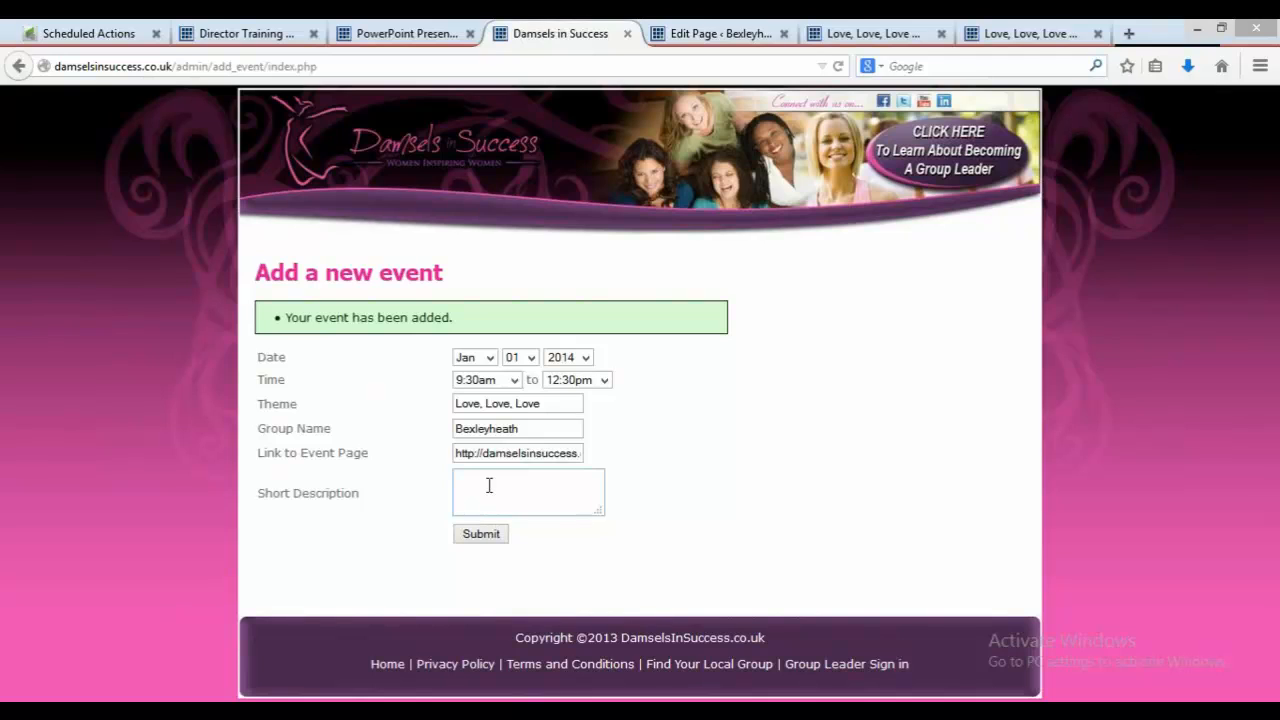
click(736, 30)
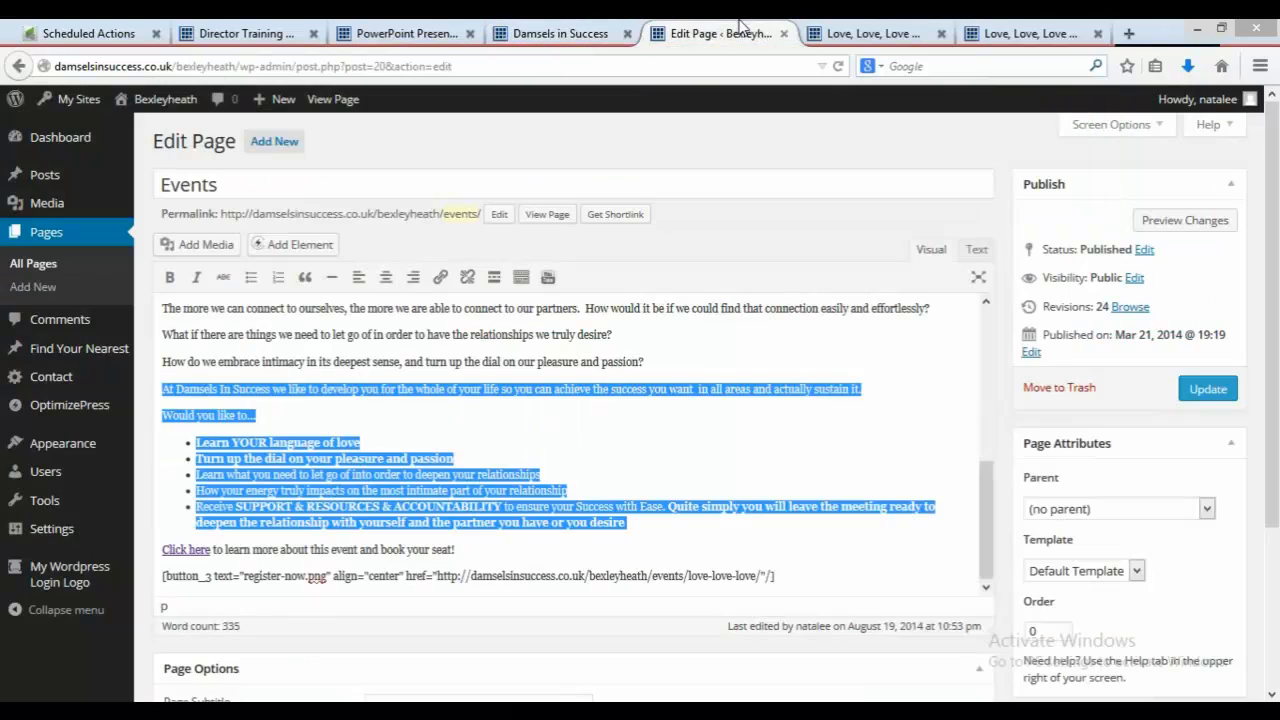
Step: Open the main Damsels in Success homepage and check its Events list for the Bexleyheath Love, Love, Love event
click(862, 35)
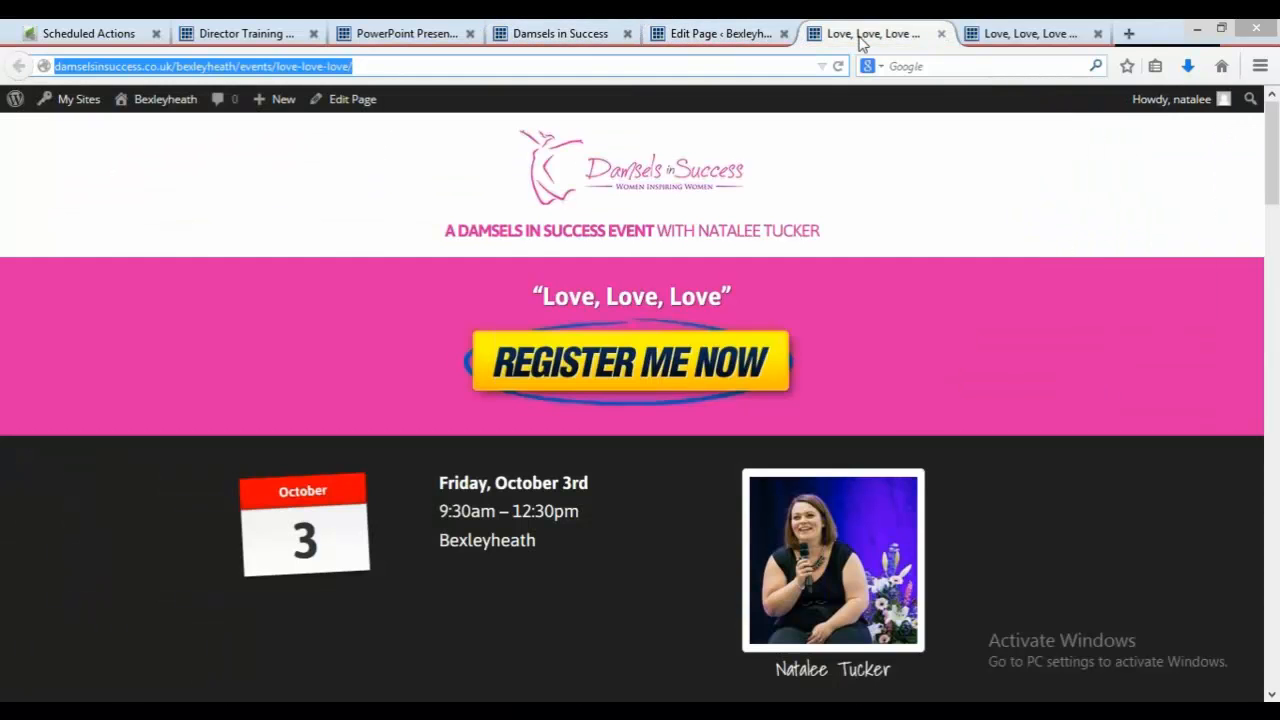
right_click(802, 71)
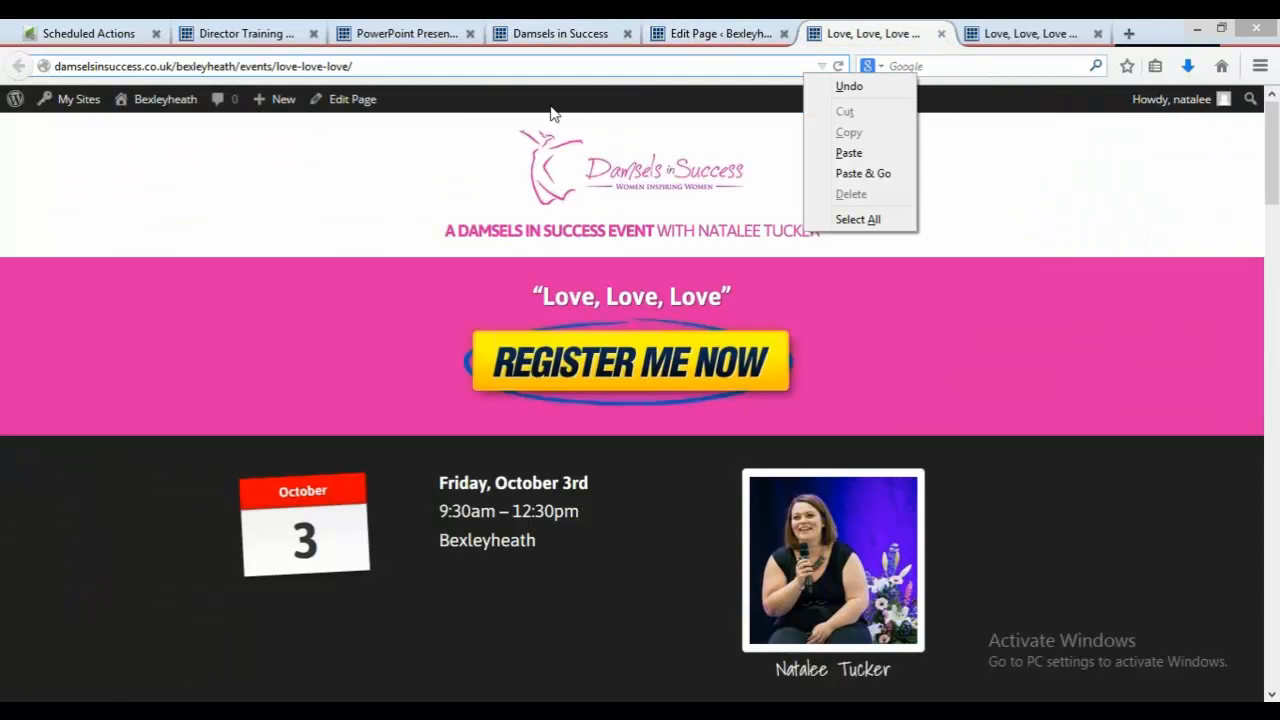
click(195, 35)
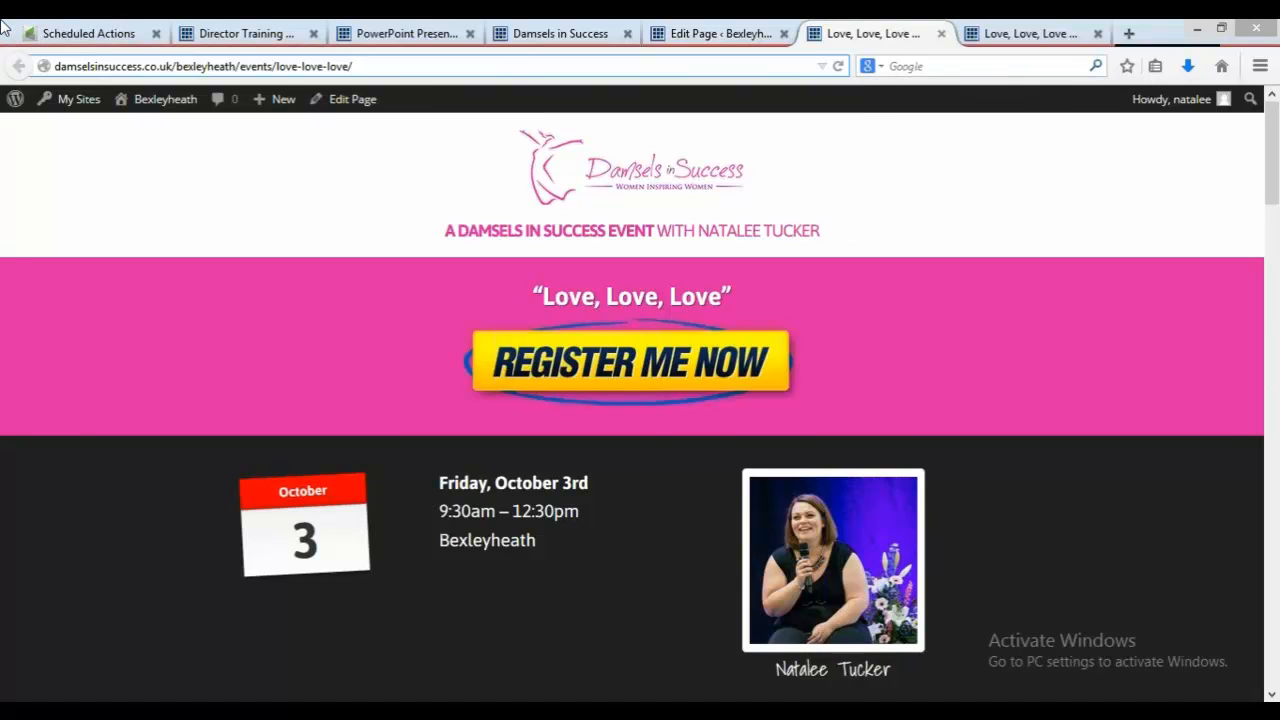
drag(382, 66, 2, 60)
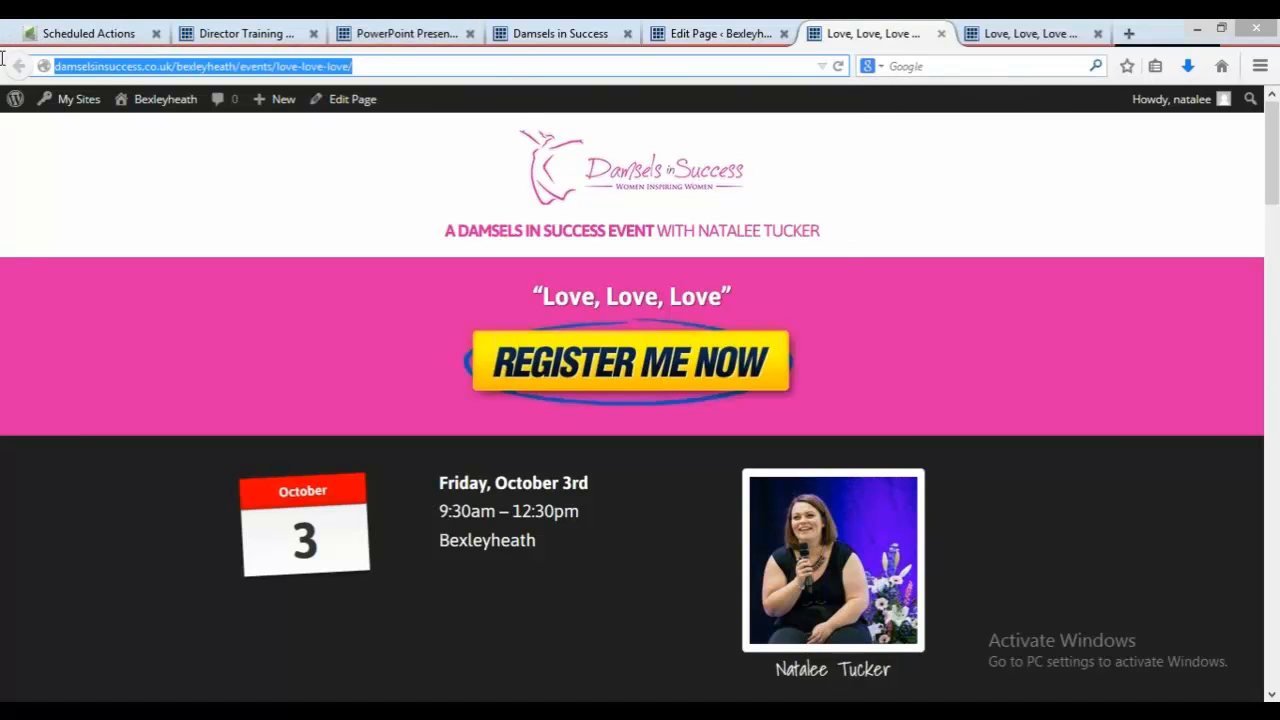
text(damselsinsuccess.co.uk)
key(Return)
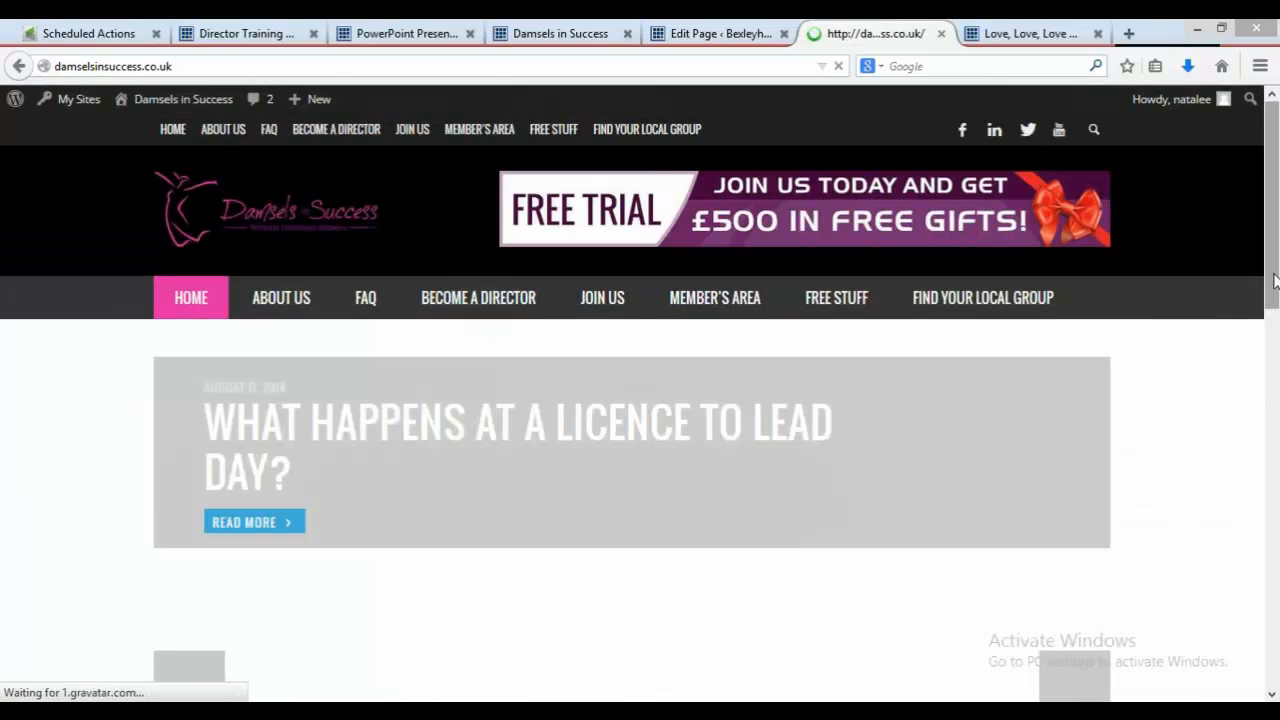
drag(1275, 281, 1274, 608)
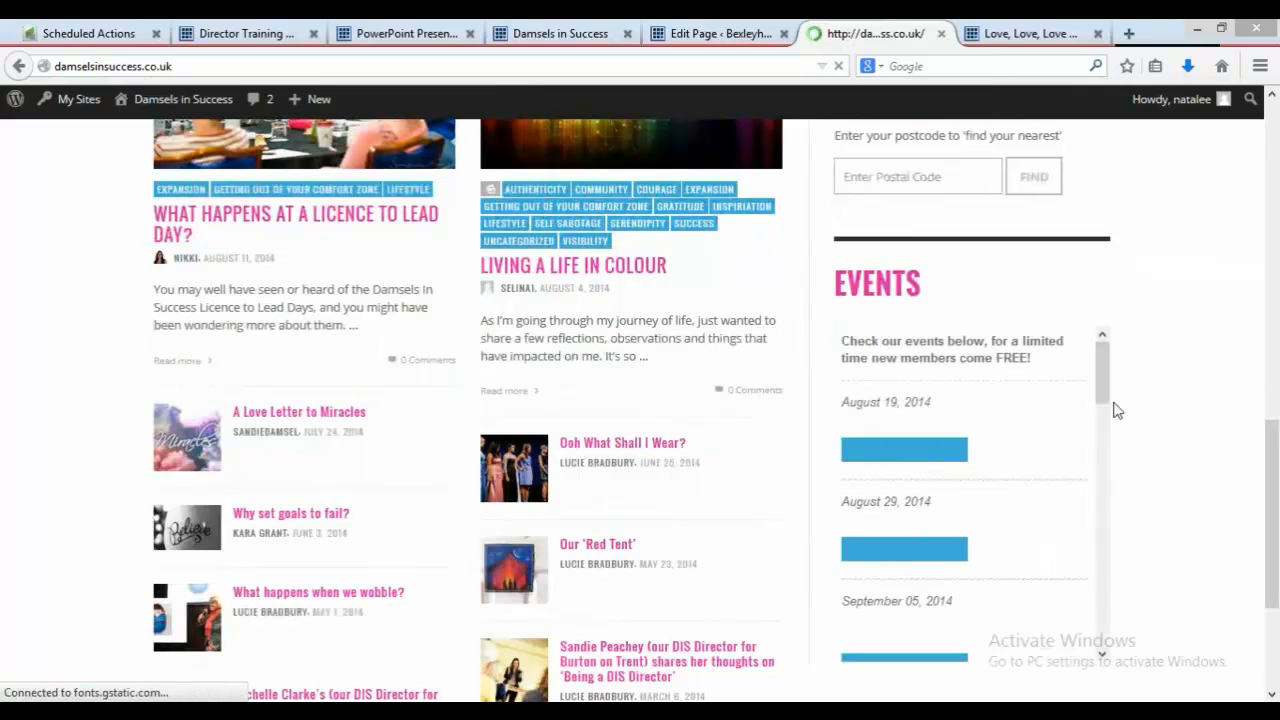
drag(1110, 391, 1110, 608)
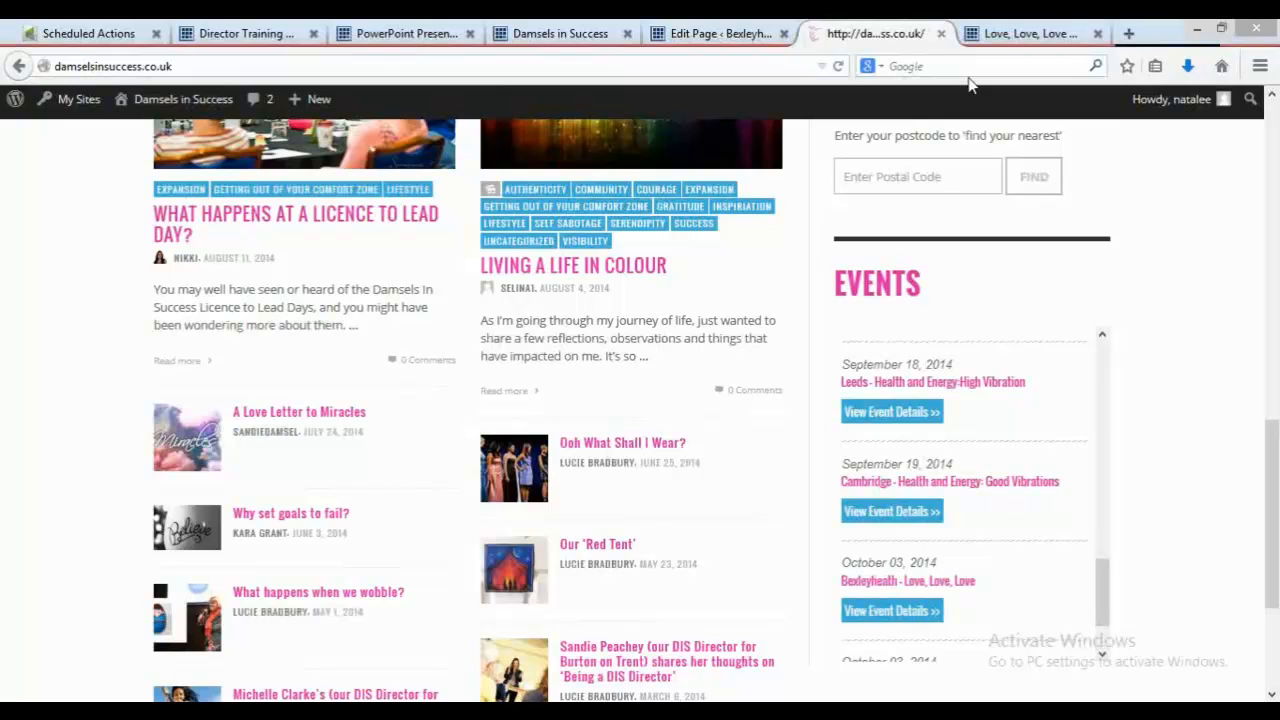
Step: Switch to the Creating-an-Event instructions and read Step Ten on adding the event to the main site
click(990, 38)
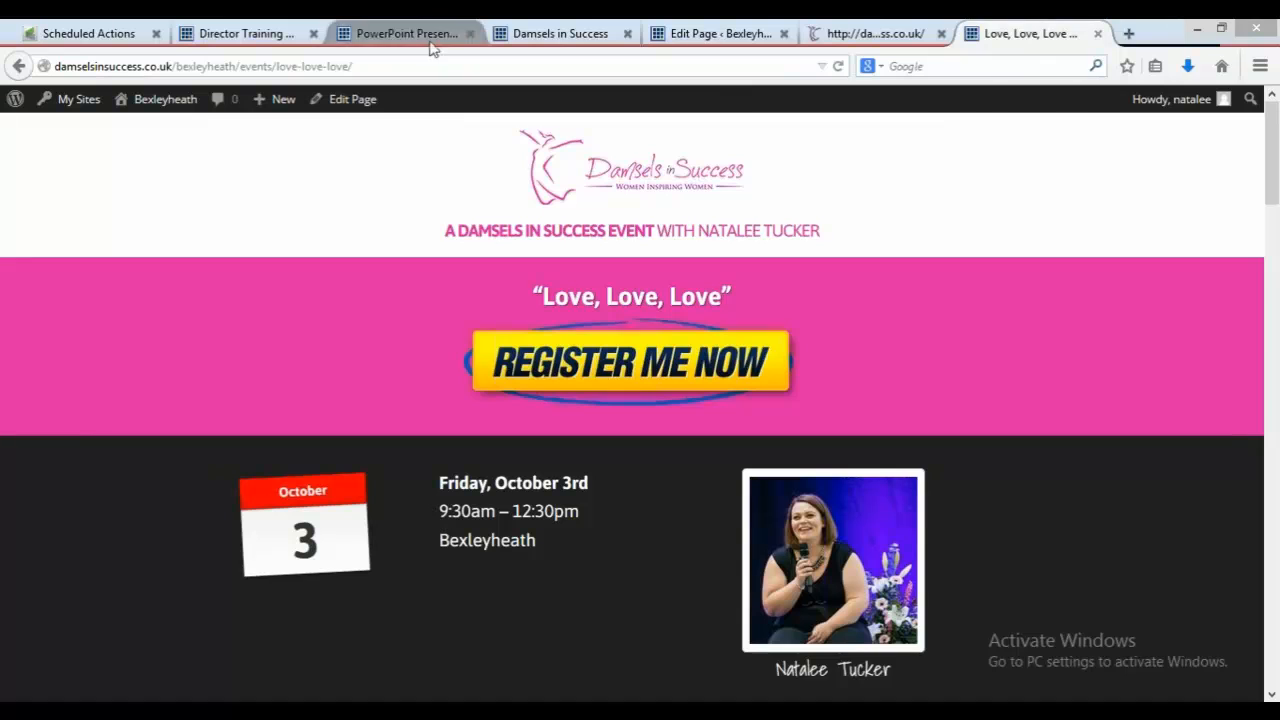
right_click(396, 24)
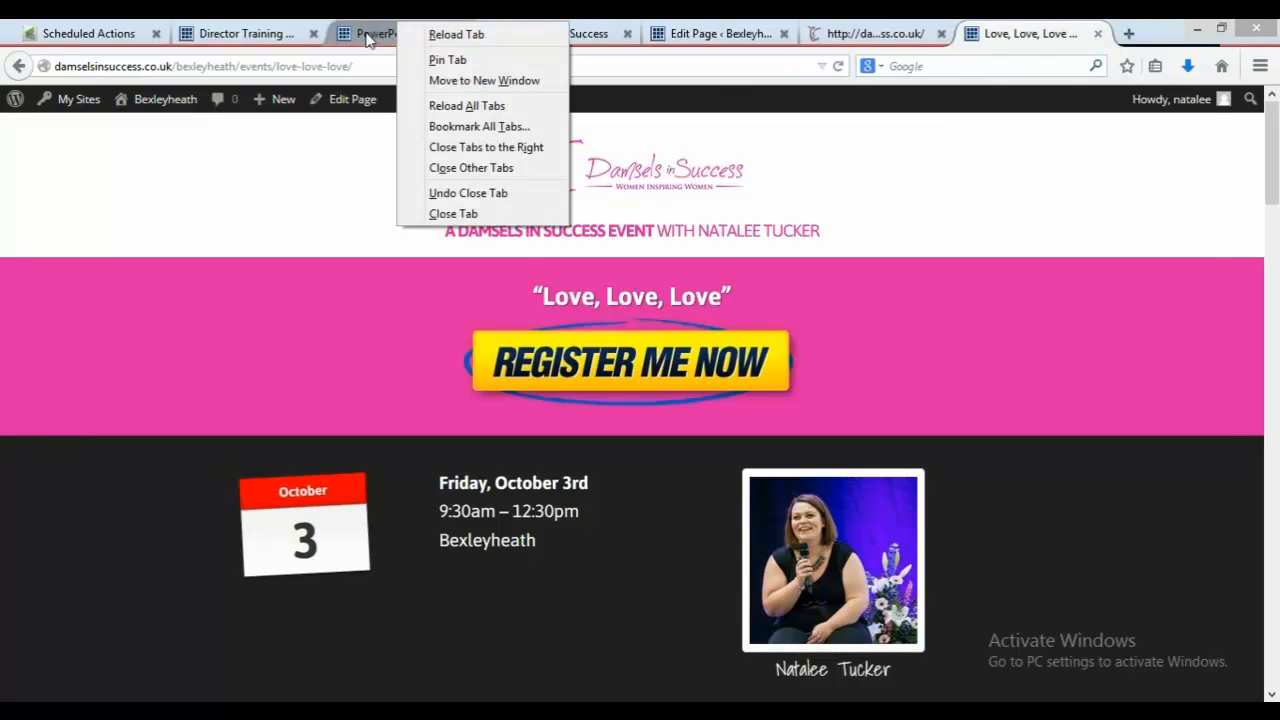
click(368, 38)
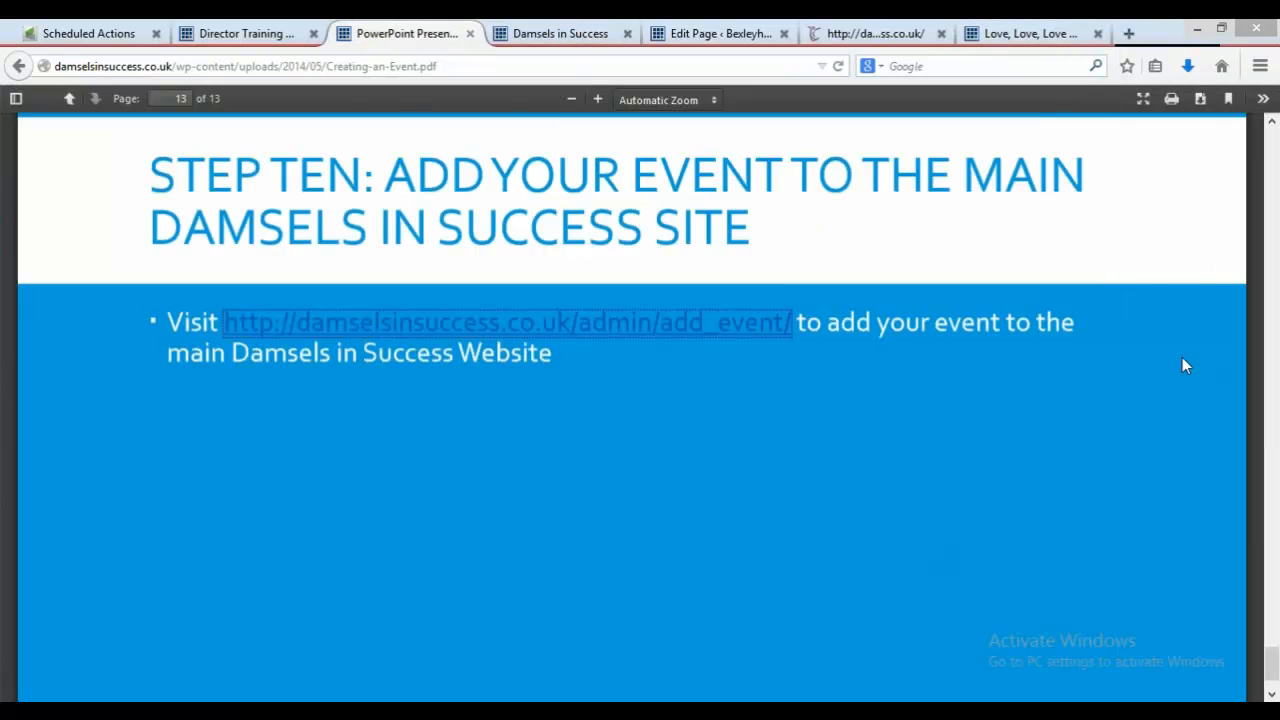
click(1278, 670)
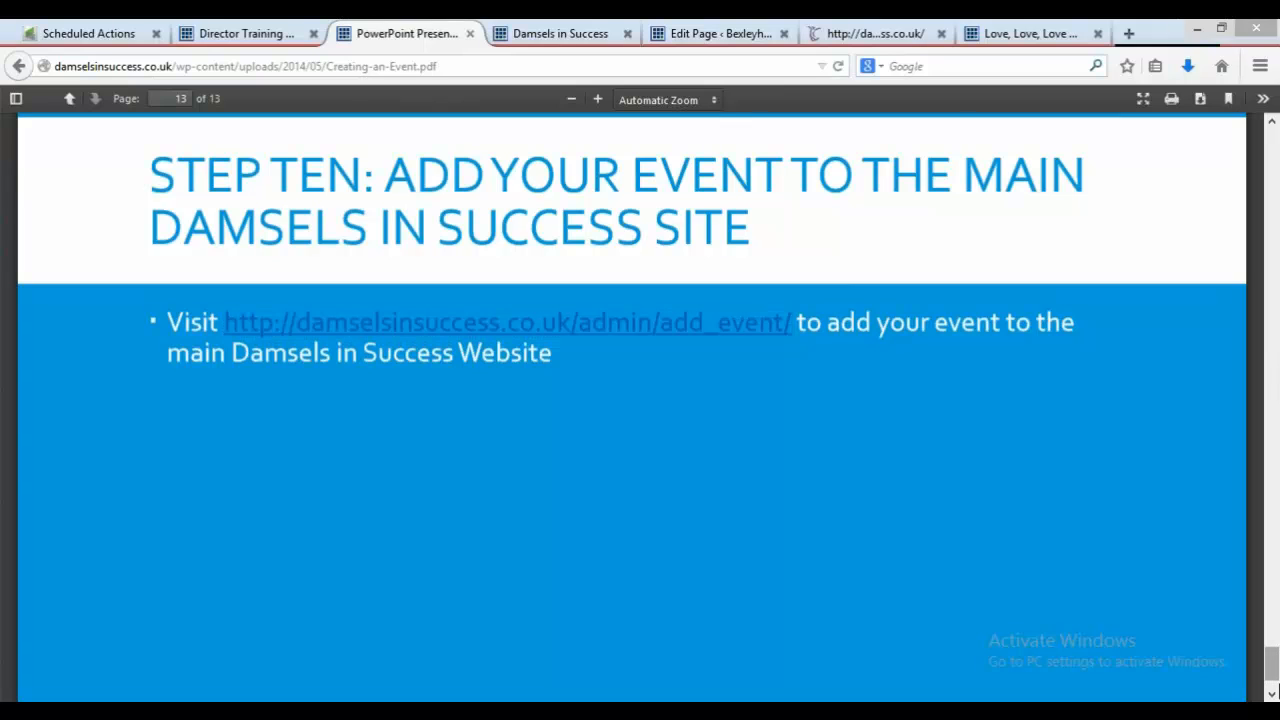